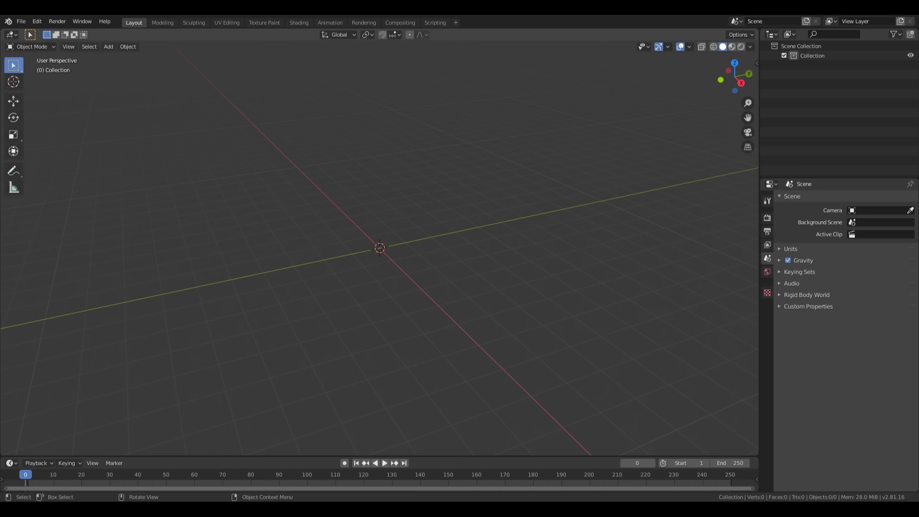
Add a mesh plane at the world origin
{"action": "middle_click_drag", "start_coordinate": [501, 225], "coordinate": [297, 302]}
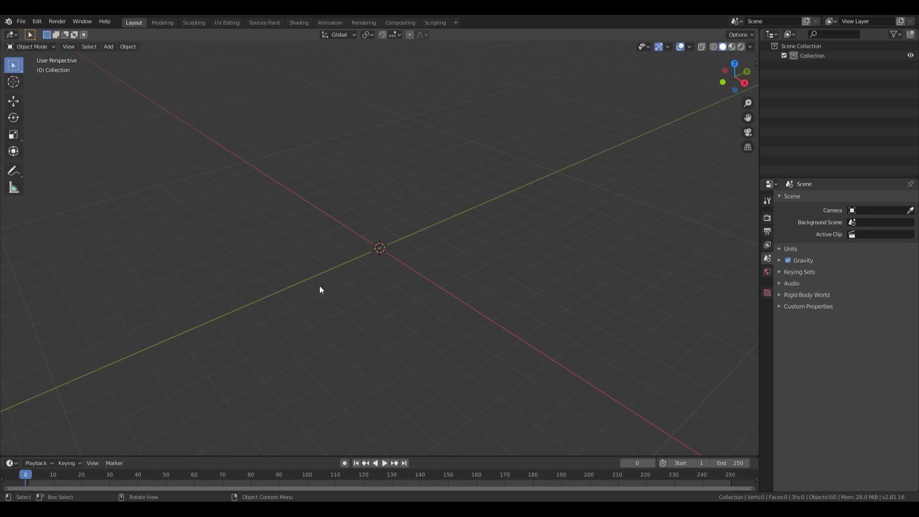
{"action": "key", "text": "shift+a"}
{"action": "mouse_move", "coordinate": [357, 214]}
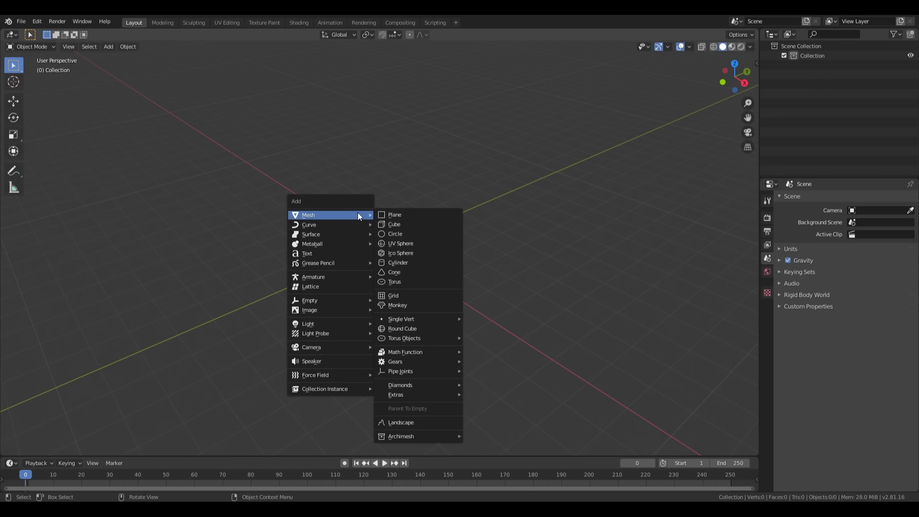
{"action": "left_click", "coordinate": [408, 217]}
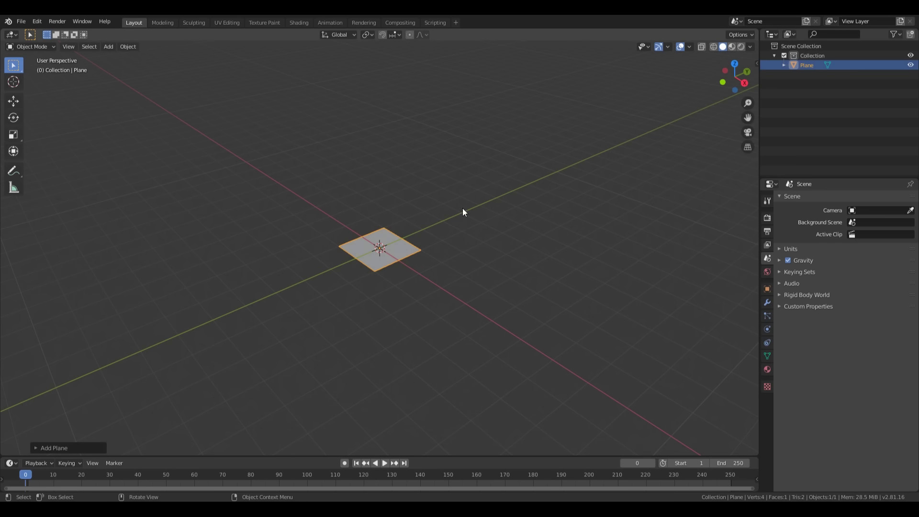
Scale the plane's geometry by a factor of 4 in Edit Mode to form the room's floor
{"action": "key", "text": "Tab"}
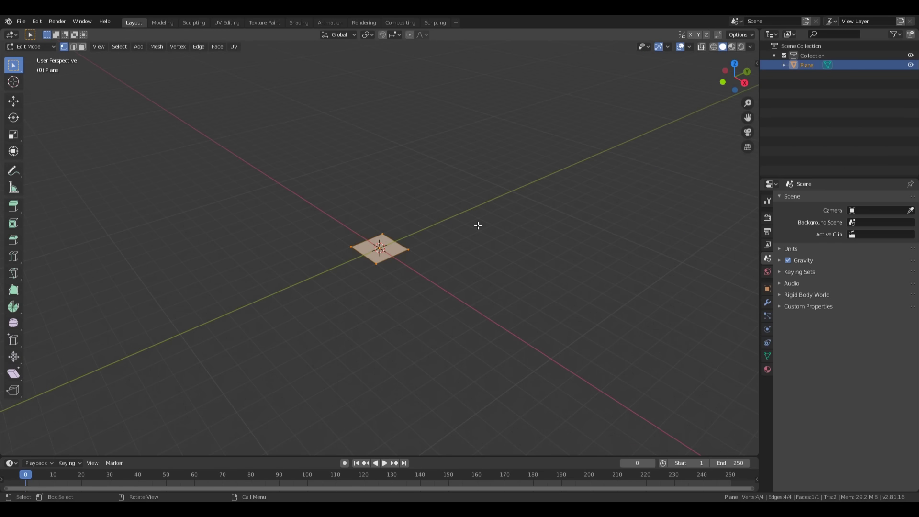
{"action": "key", "text": "KP_4"}
{"action": "type", "text": "s4"}
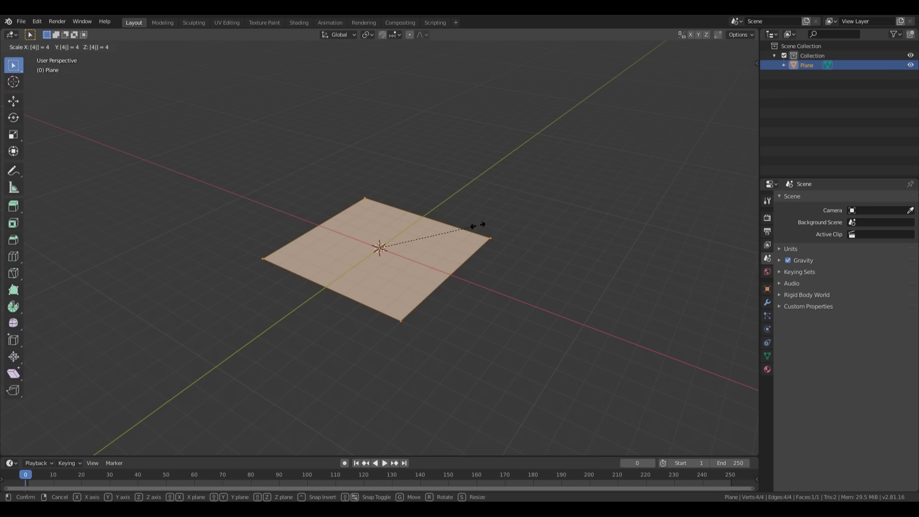
{"action": "key", "text": "Return"}
{"action": "mouse_move", "coordinate": [531, 228]}
{"action": "middle_mouse_down"}
{"action": "mouse_move", "coordinate": [496, 228]}
{"action": "mouse_move", "coordinate": [526, 226]}
{"action": "middle_mouse_up"}
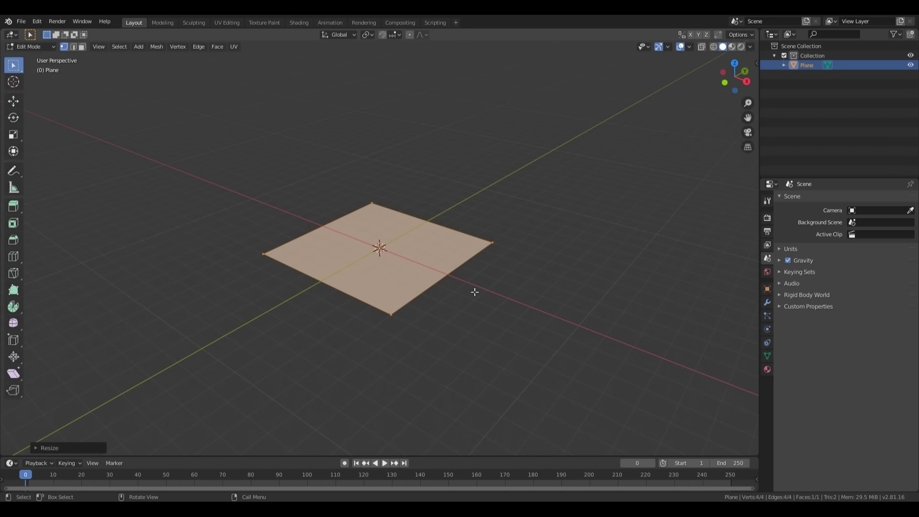
Extrude the floor's two adjacent back edges 5 m up along the Z axis to form two walls
{"action": "key", "text": "2"}
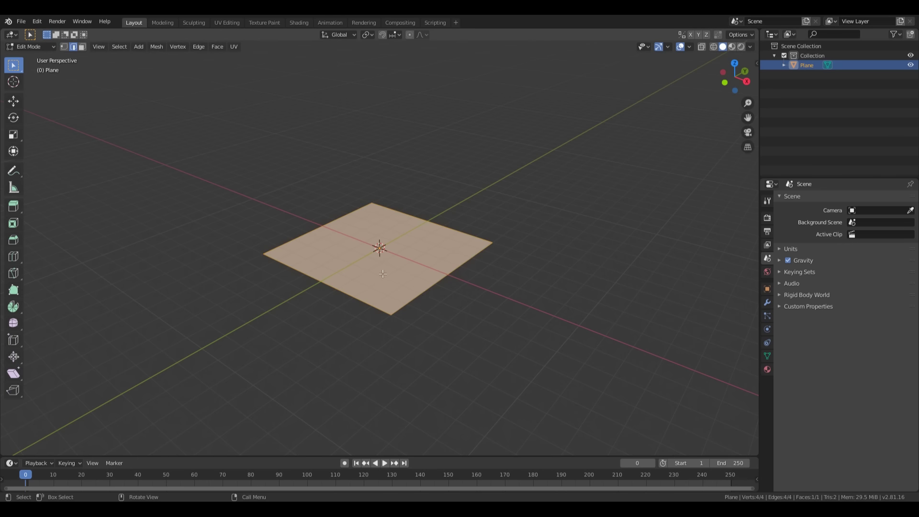
{"action": "left_click", "coordinate": [387, 223]}
{"action": "left_click", "coordinate": [326, 202], "text": "shift"}
{"action": "scroll", "coordinate": [657, 292], "scroll_direction": "down", "scroll_amount": 2}
{"action": "scroll", "coordinate": [657, 293], "scroll_direction": "up", "scroll_amount": 3}
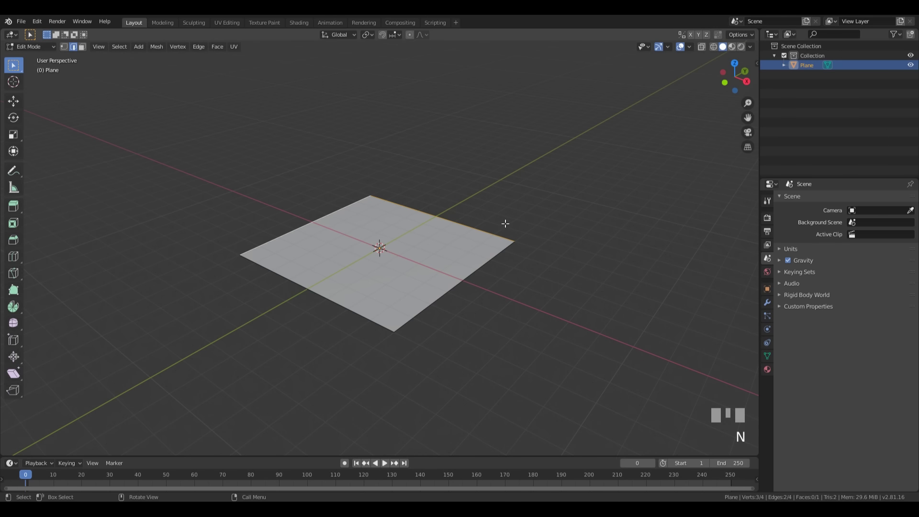
{"action": "middle_click_drag", "start_coordinate": [506, 222], "coordinate": [567, 222]}
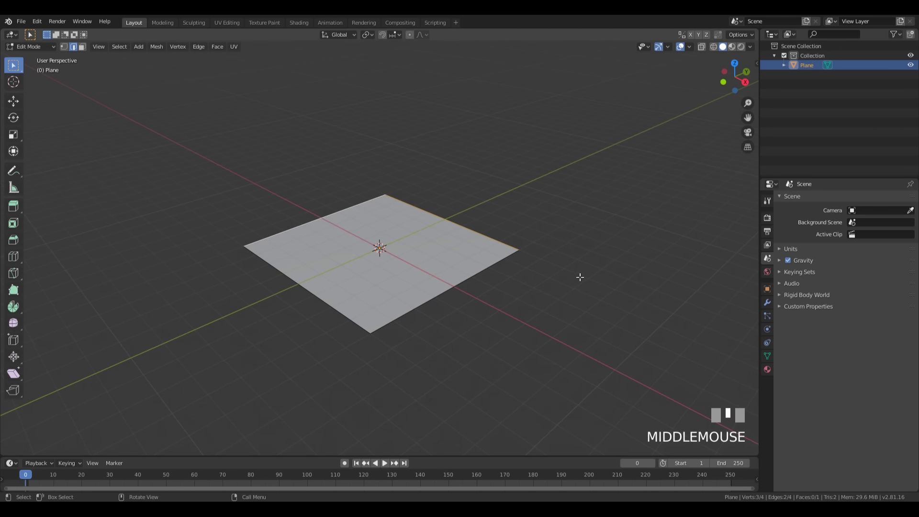
{"action": "key", "text": "e"}
{"action": "key", "text": "z"}
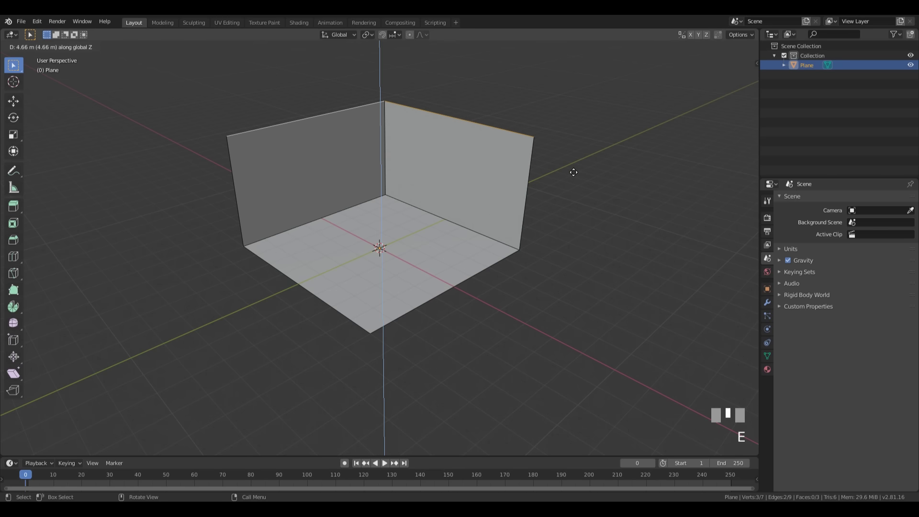
{"action": "type", "text": "5"}
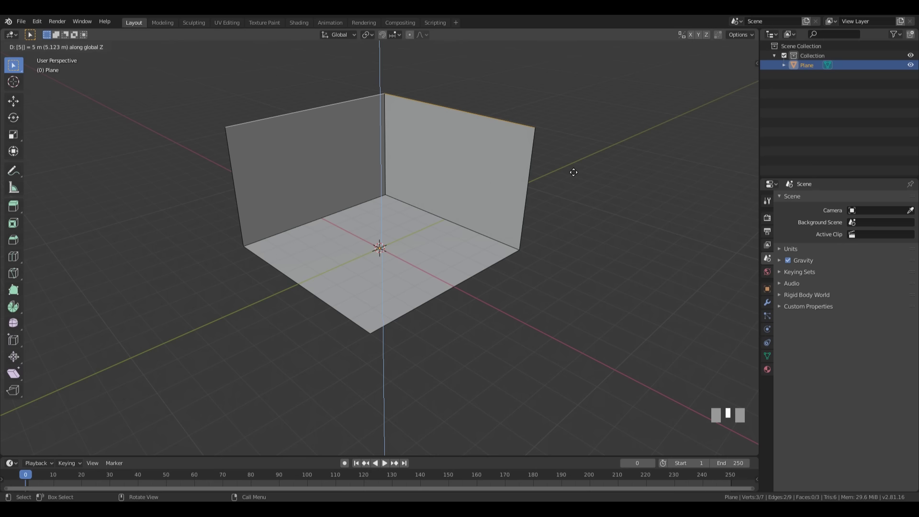
{"action": "key", "text": "KP_Enter"}
Extrude all faces along their normals by -0.3 m with even thickness to thicken the floor and walls, then return to Object Mode
{"action": "middle_click_drag", "start_coordinate": [610, 215], "coordinate": [589, 234]}
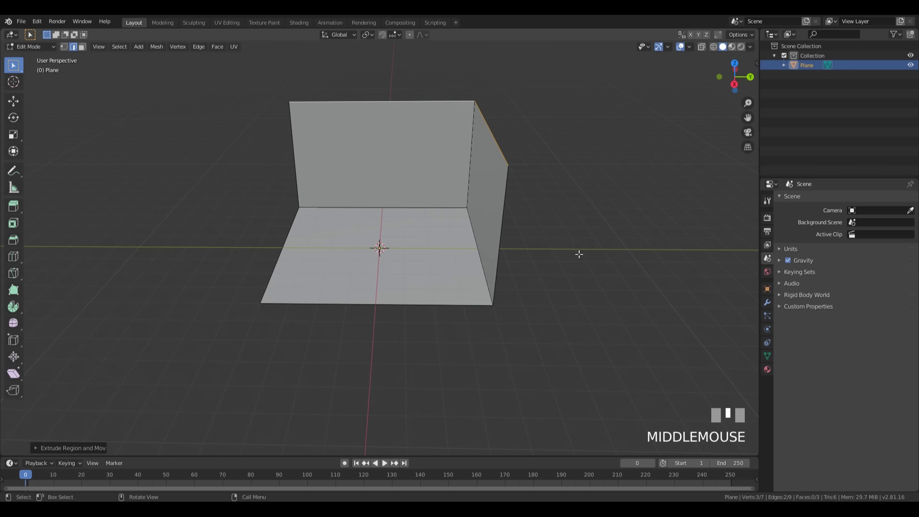
{"action": "key", "text": "a"}
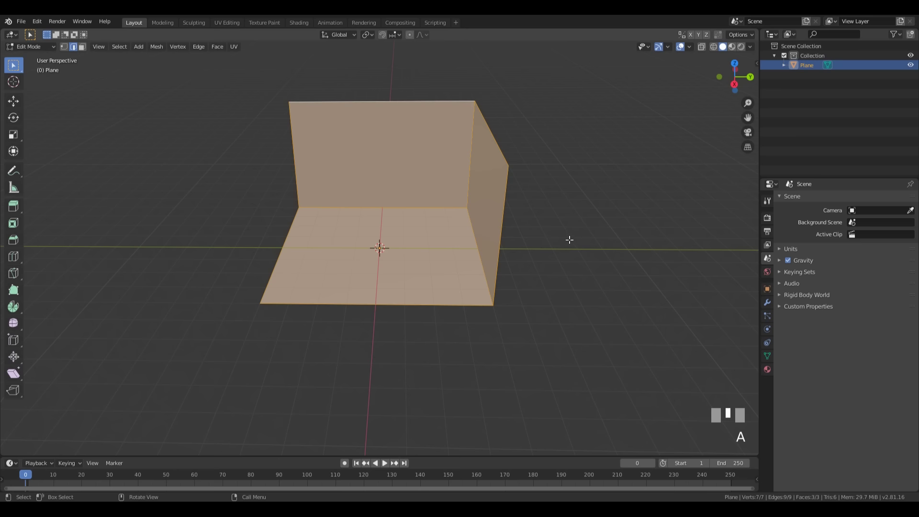
{"action": "key", "text": "alt+e"}
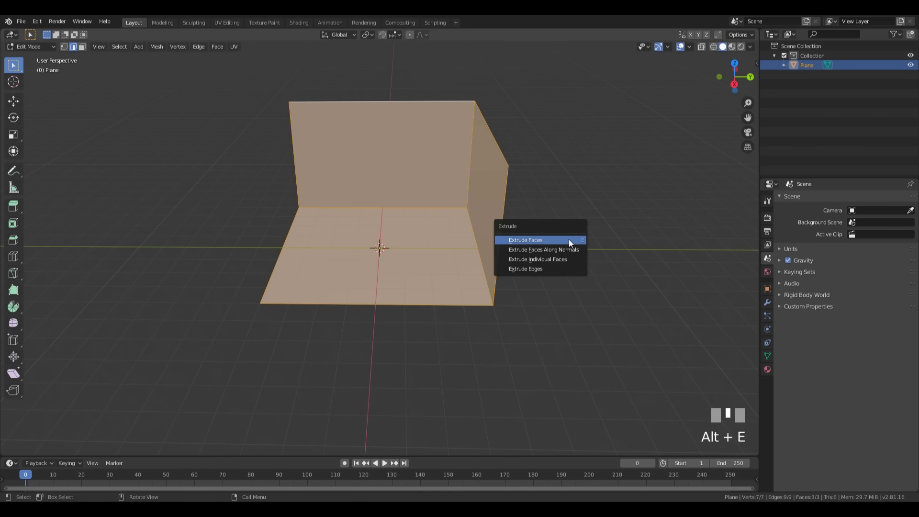
{"action": "left_click", "coordinate": [545, 249]}
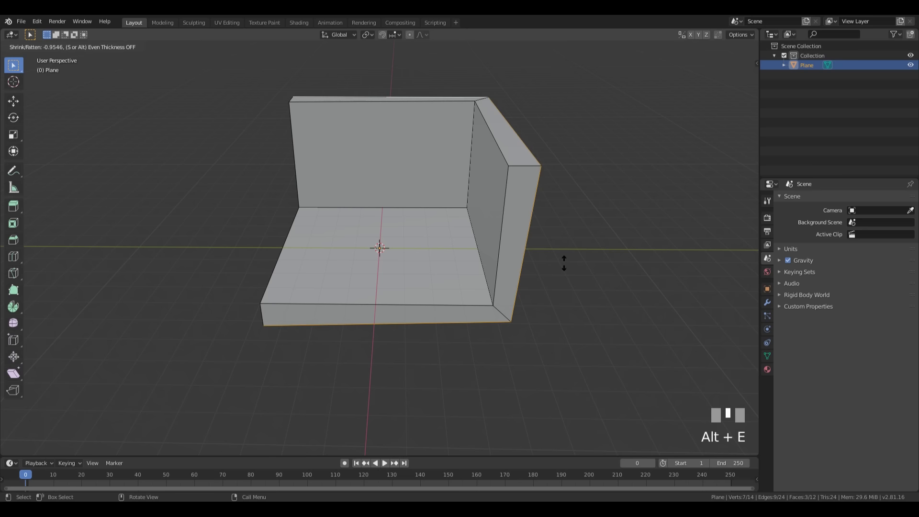
{"action": "key", "text": "alt"}
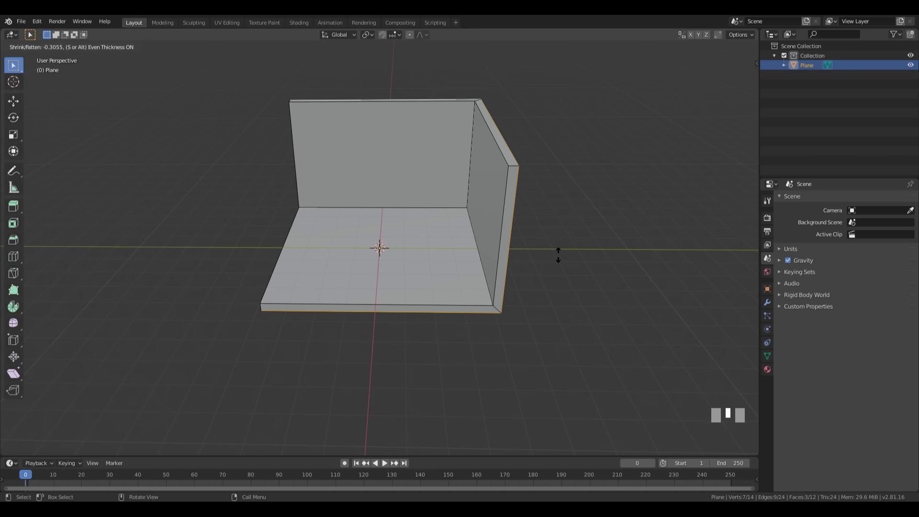
{"action": "type", "text": ".3"}
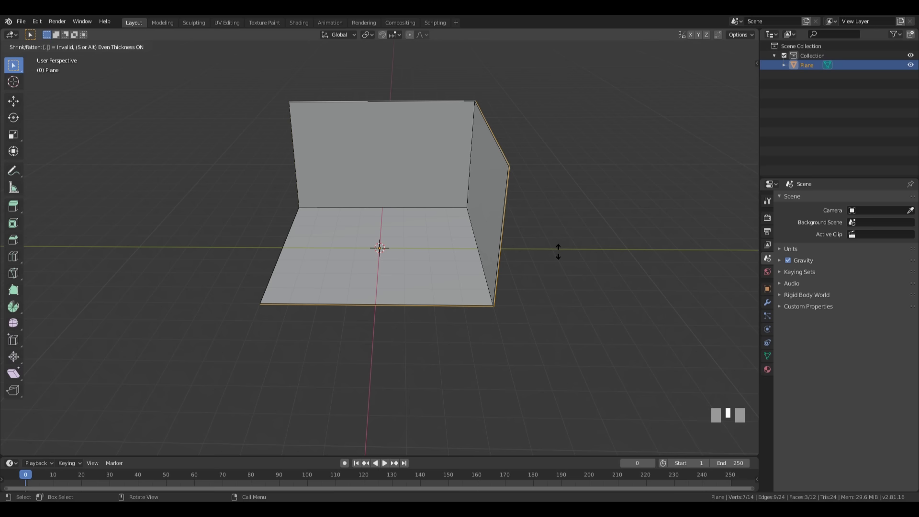
{"action": "key", "text": "minus"}
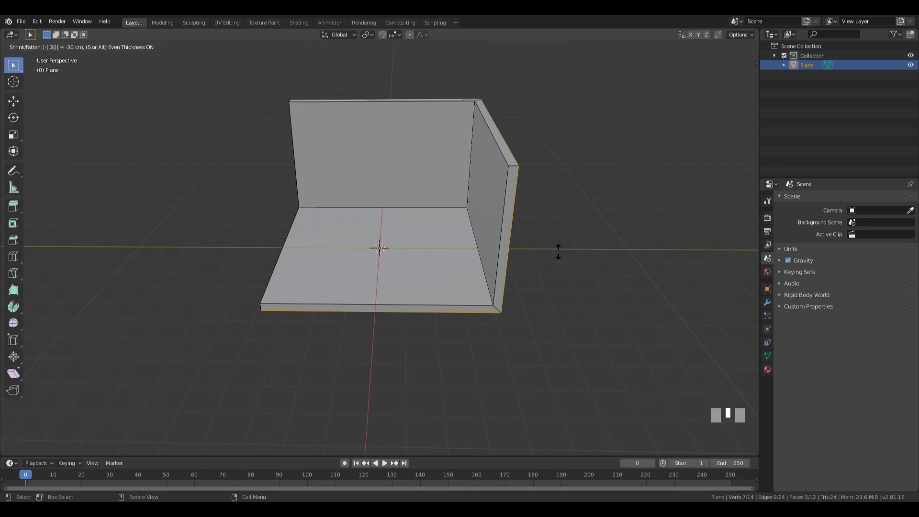
{"action": "key", "text": "KP_Enter"}
{"action": "middle_click_drag", "start_coordinate": [481, 246], "coordinate": [487, 267]}
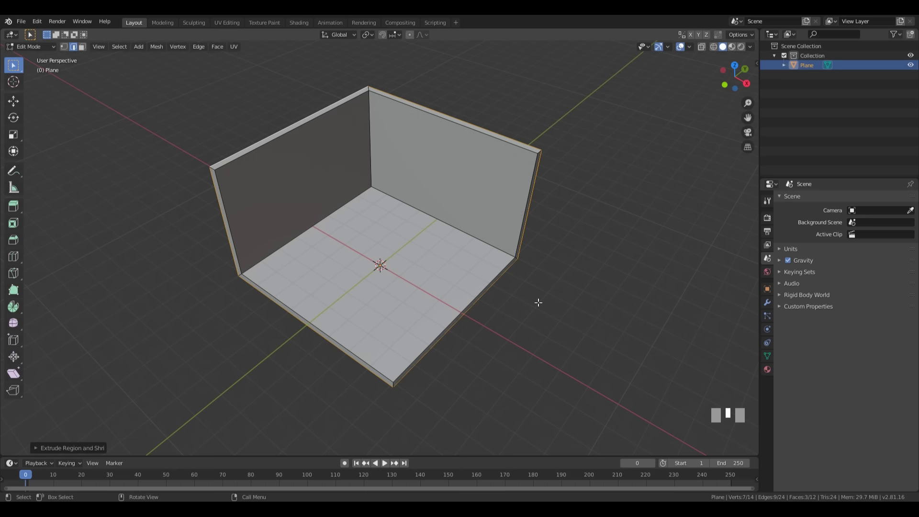
{"action": "middle_click_drag", "start_coordinate": [474, 294], "coordinate": [476, 312]}
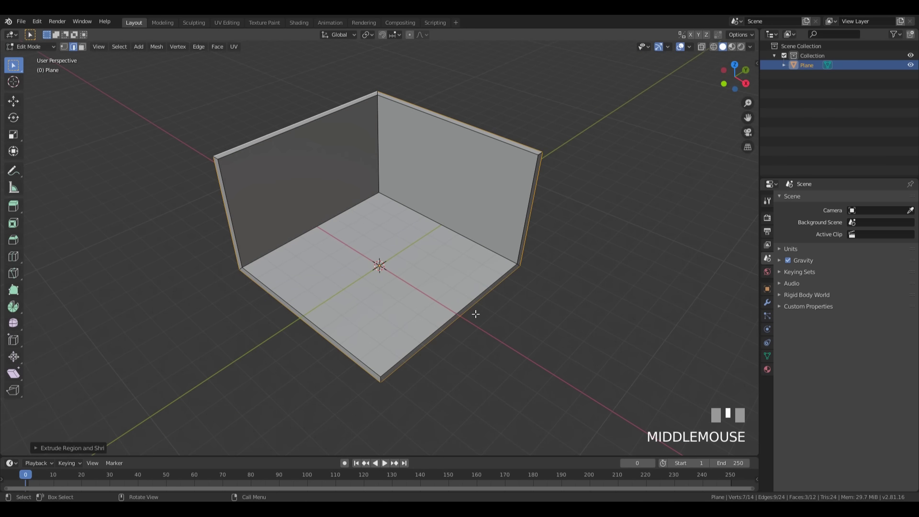
{"action": "key", "text": "Tab"}
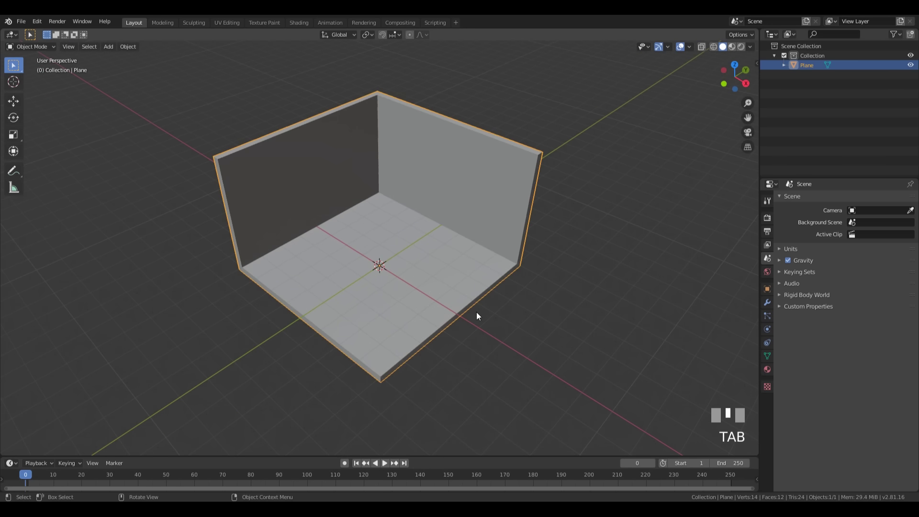
Place the 3D cursor on the floor near the open side opposite a wall and add a second plane there
{"action": "right_click", "coordinate": [348, 303], "text": "shift"}
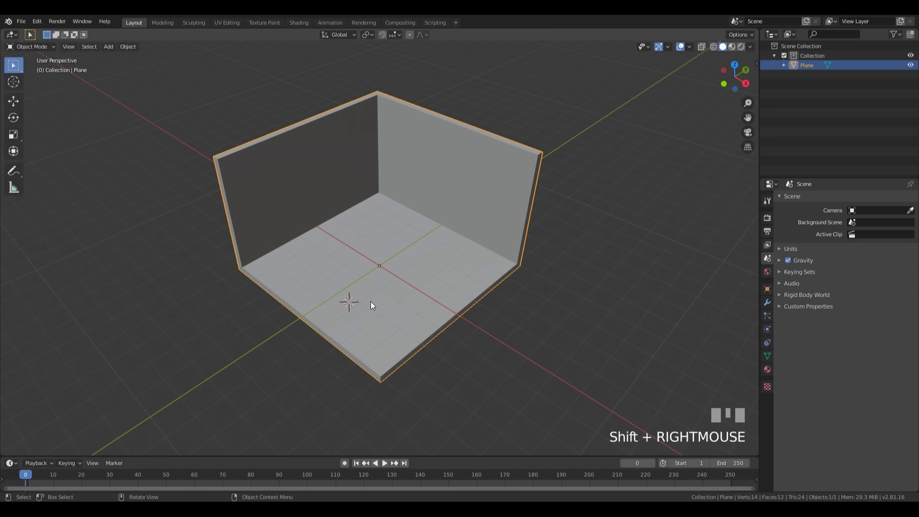
{"action": "right_click", "coordinate": [340, 296], "text": "shift"}
{"action": "key", "text": "shift+a"}
{"action": "mouse_move", "coordinate": [366, 298]}
{"action": "left_click", "coordinate": [429, 78]}
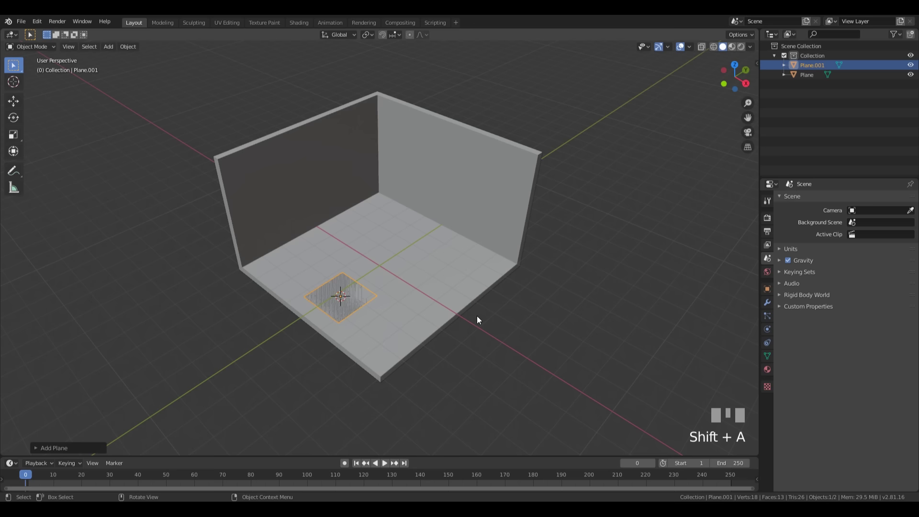
Scale the new plane in Edit Mode and stretch it along the X axis into a long rectangular strip
{"action": "middle_click_drag", "start_coordinate": [391, 312], "coordinate": [420, 312]}
{"action": "key", "text": "Tab"}
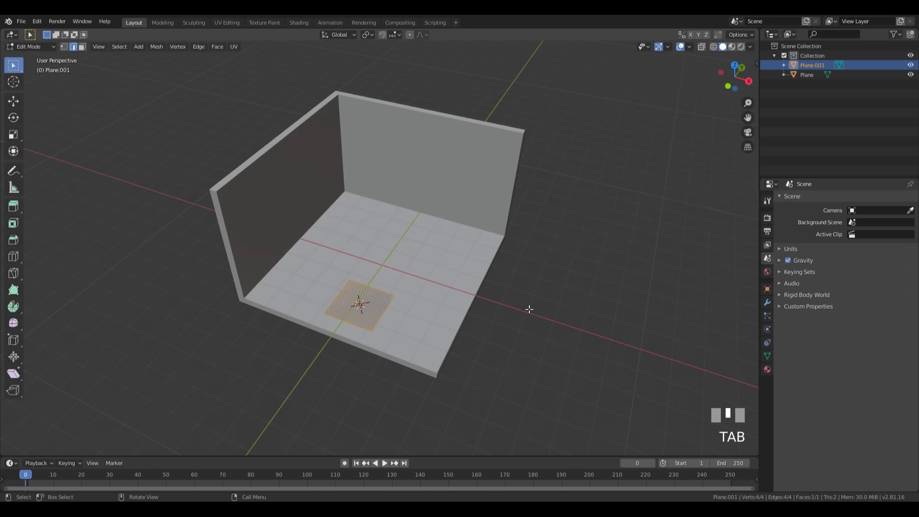
{"action": "key", "text": "s"}
{"action": "left_click", "coordinate": [505, 309]}
{"action": "key", "text": "s"}
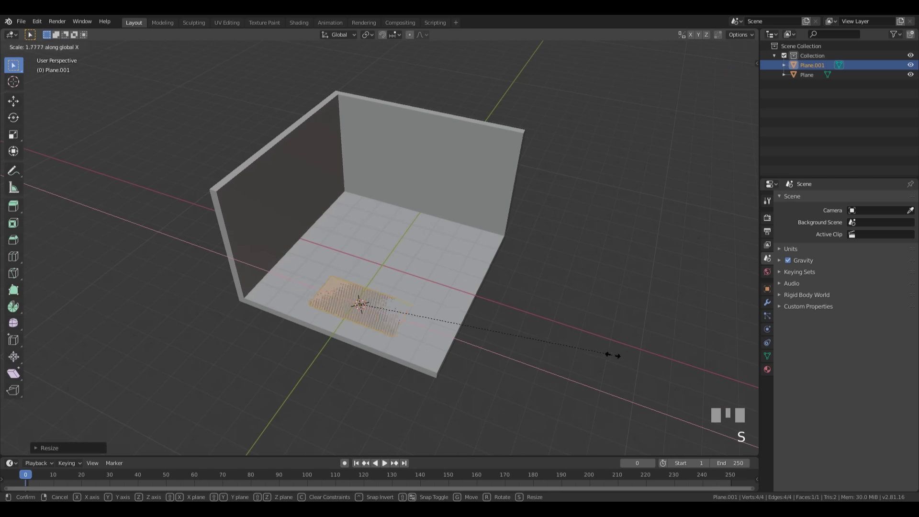
{"action": "key", "text": "x"}
{"action": "left_click", "coordinate": [502, 310]}
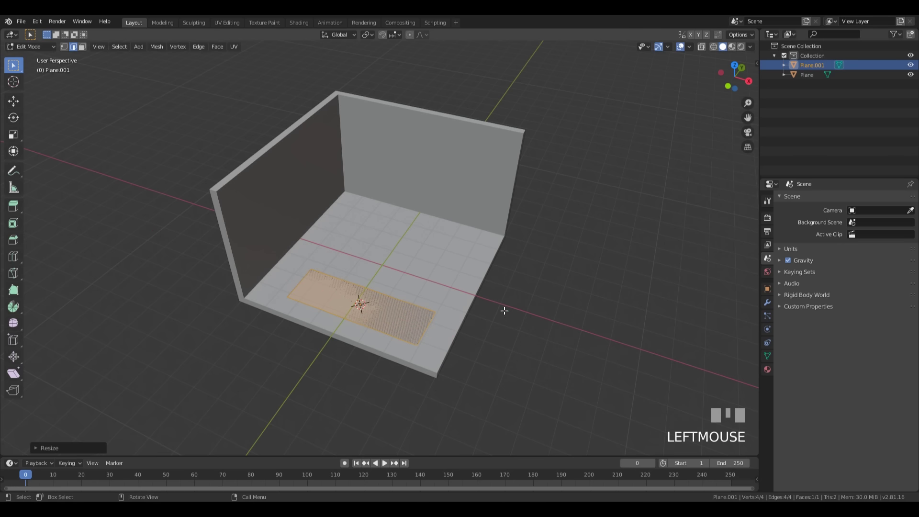
Lengthen the strip slightly more along the X axis, finishing with a scale of about 1.07
{"action": "middle_click_drag", "start_coordinate": [503, 310], "coordinate": [529, 287]}
{"action": "key", "text": "s"}
{"action": "key", "text": "x"}
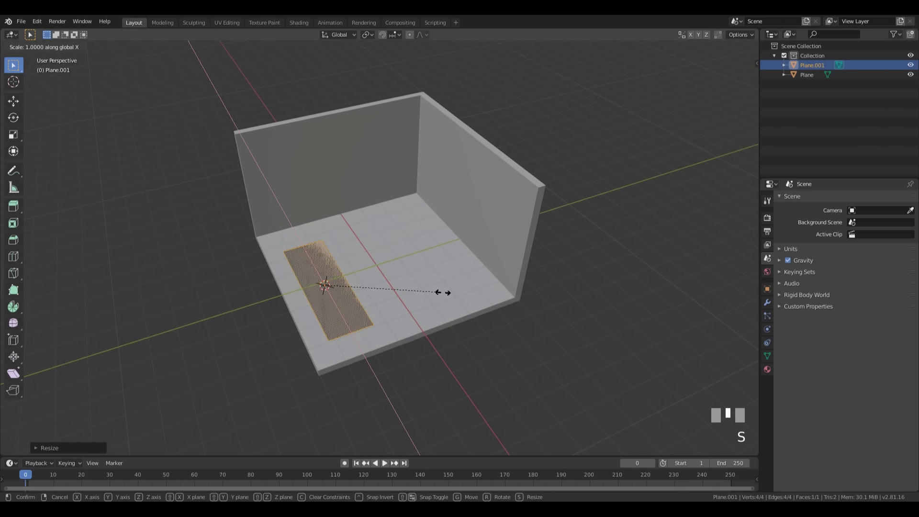
{"action": "left_click", "coordinate": [455, 291]}
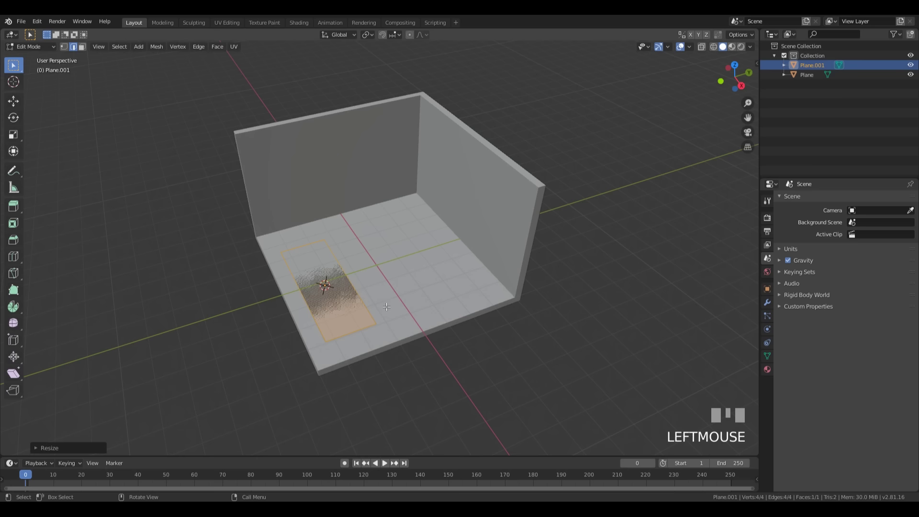
{"action": "key", "text": "s"}
{"action": "key", "text": "x"}
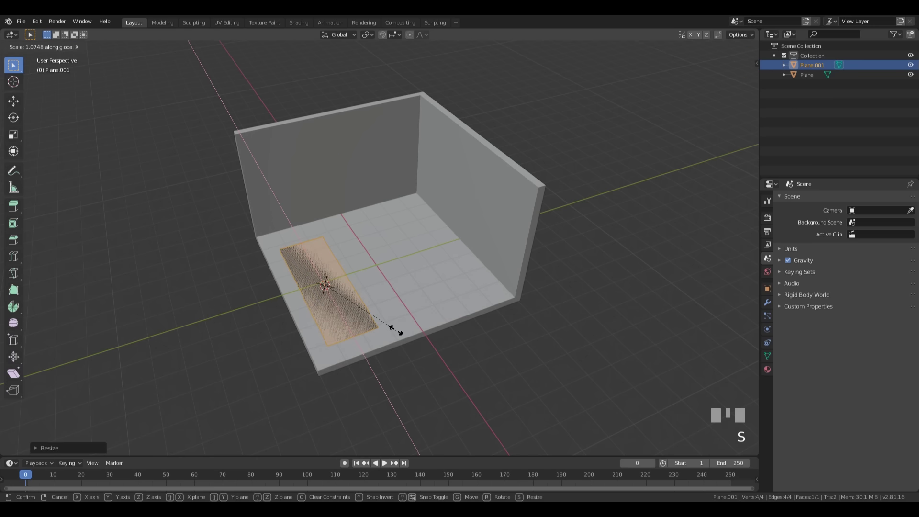
{"action": "left_click", "coordinate": [396, 330]}
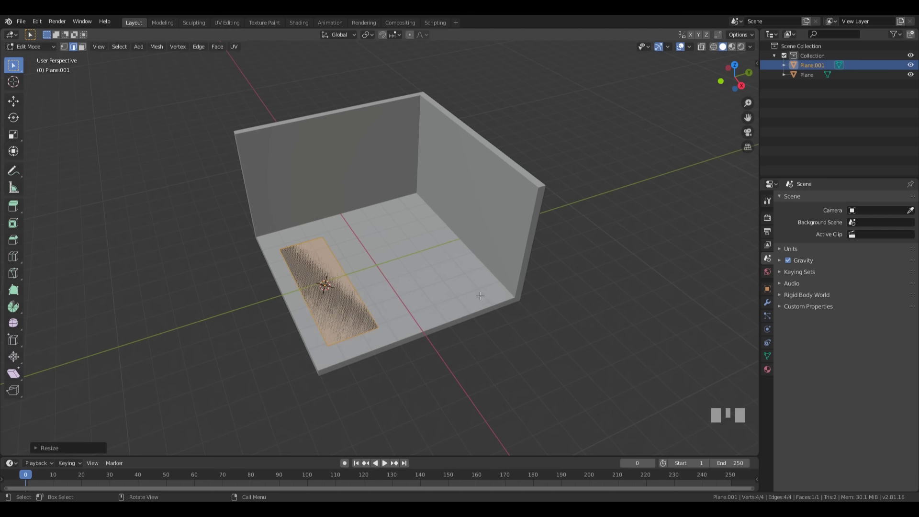
Raise the strip along the Z axis to about 0.3 m above the floor
{"action": "mouse_move", "coordinate": [480, 295]}
{"action": "middle_mouse_down"}
{"action": "mouse_move", "coordinate": [462, 298]}
{"action": "mouse_move", "coordinate": [471, 321]}
{"action": "mouse_move", "coordinate": [459, 310]}
{"action": "mouse_move", "coordinate": [474, 310]}
{"action": "middle_mouse_up"}
{"action": "scroll", "coordinate": [459, 310], "scroll_direction": "up", "scroll_amount": 2}
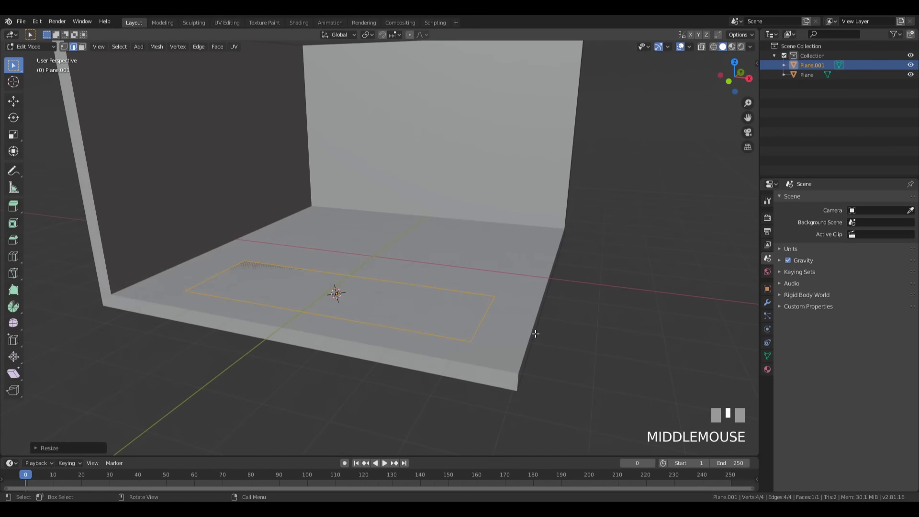
{"action": "key", "text": "g"}
{"action": "key", "text": "z"}
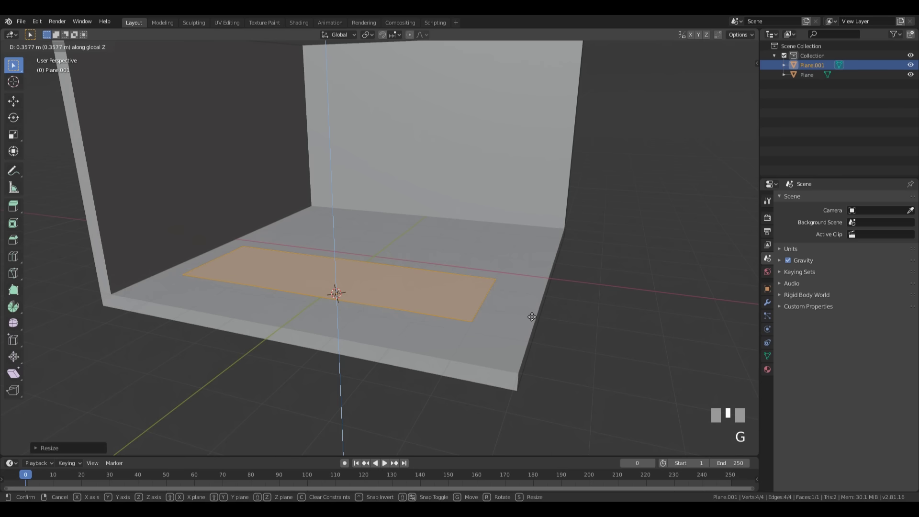
{"action": "left_click", "coordinate": [528, 321]}
{"action": "middle_click_drag", "start_coordinate": [527, 321], "coordinate": [534, 277]}
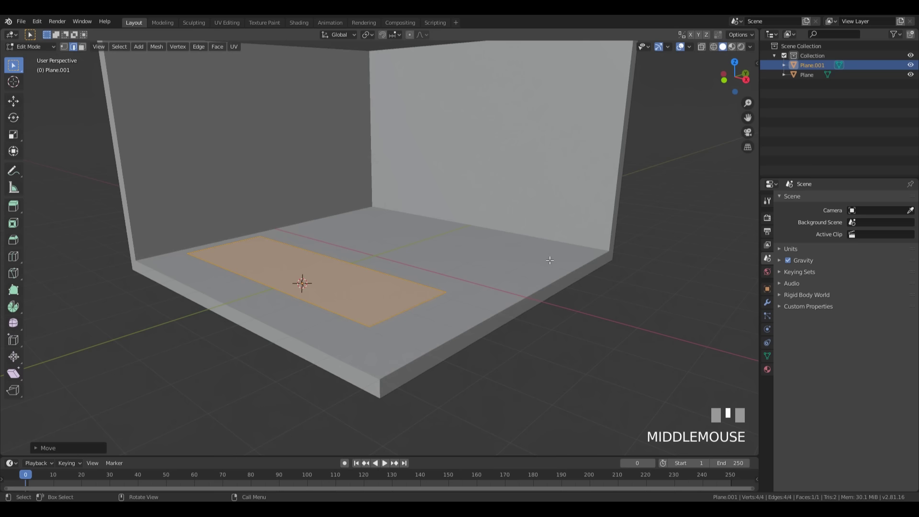
{"action": "key", "text": "g"}
{"action": "key", "text": "z"}
{"action": "left_click", "coordinate": [517, 291]}
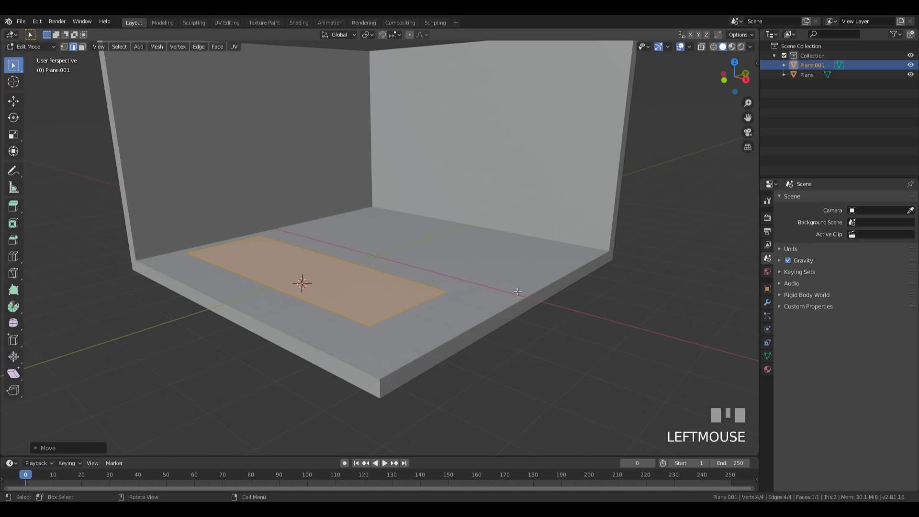
{"action": "middle_click_drag", "start_coordinate": [448, 295], "coordinate": [479, 300]}
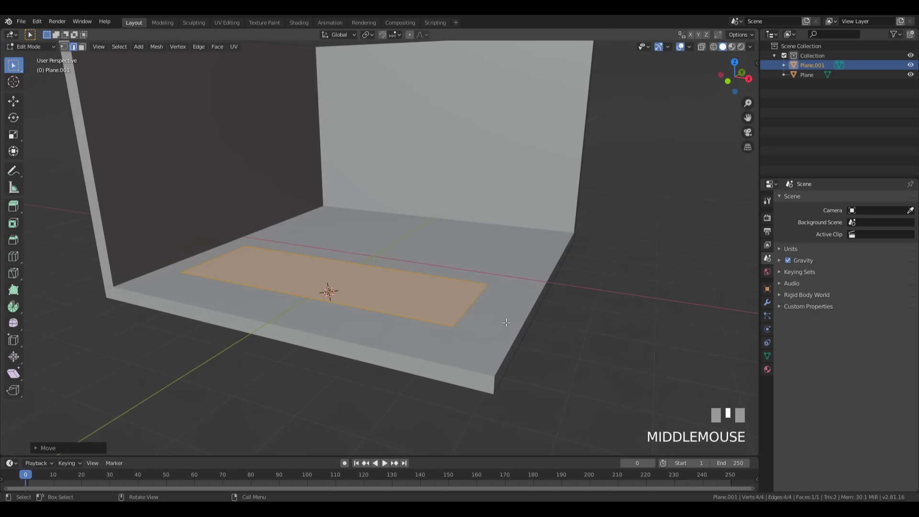
Extrude the strip's face upward by about 0.57 m to form a long rectangular block
{"action": "key", "text": "e"}
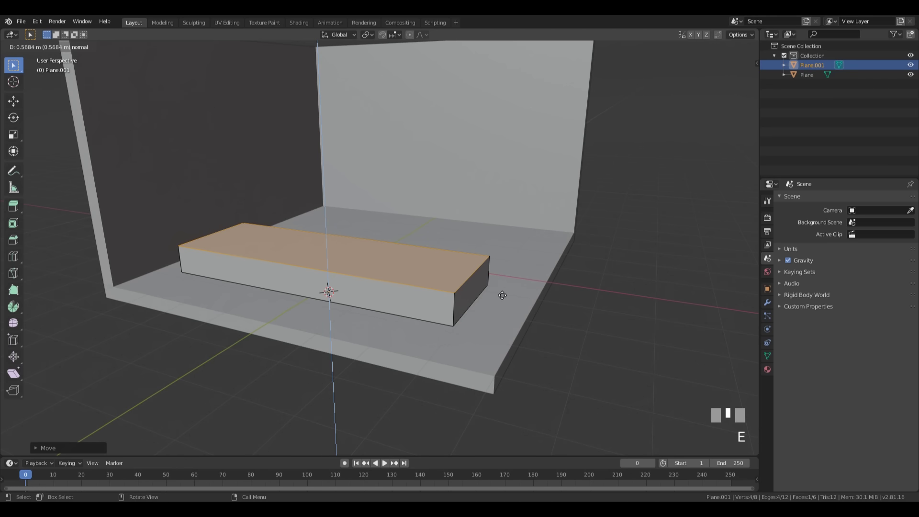
{"action": "left_click", "coordinate": [502, 295]}
{"action": "middle_click_drag", "start_coordinate": [367, 276], "coordinate": [496, 293]}
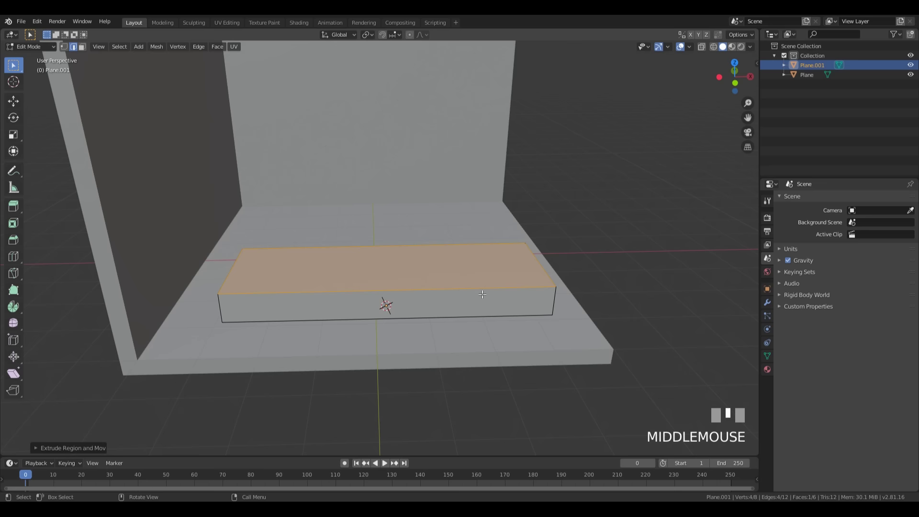
Add two evenly spaced loop cuts across the block's length without sliding them
{"action": "middle_click_drag", "start_coordinate": [624, 272], "coordinate": [365, 314]}
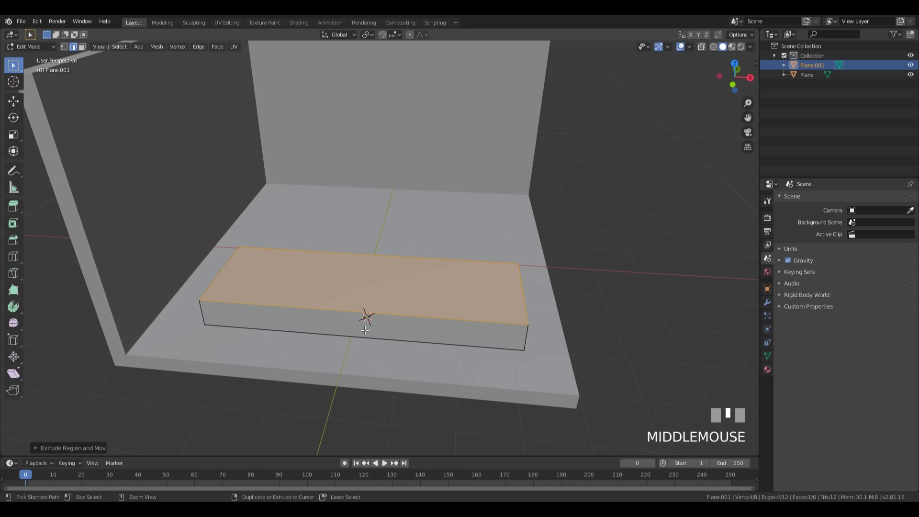
{"action": "key", "text": "ctrl+r"}
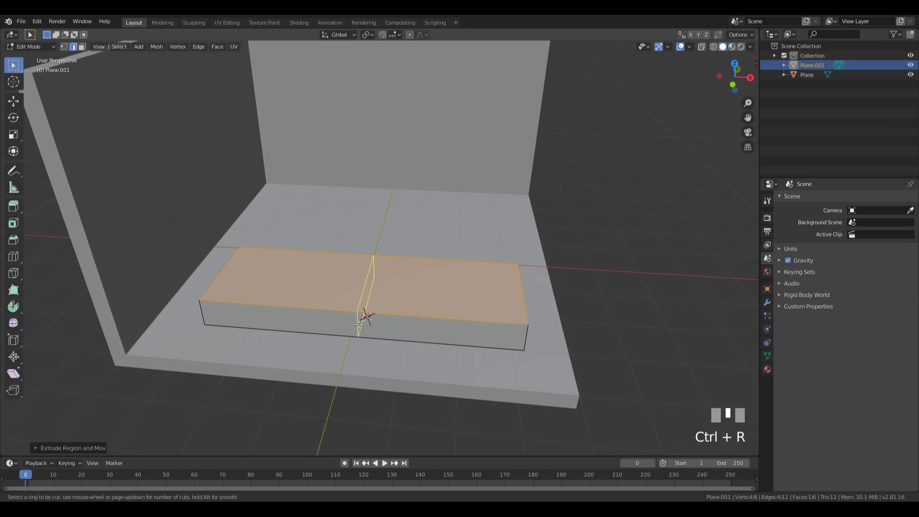
{"action": "scroll", "coordinate": [358, 324], "scroll_direction": "up", "scroll_amount": 1}
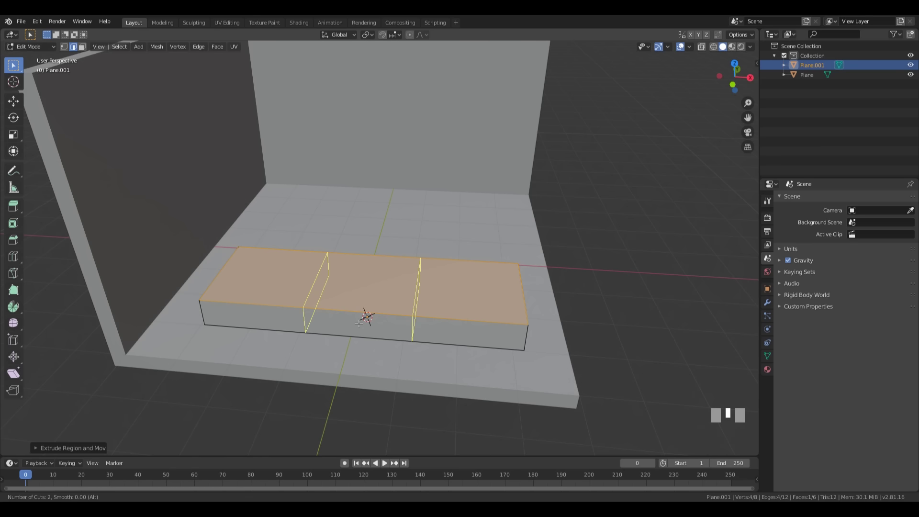
{"action": "left_click", "coordinate": [359, 324]}
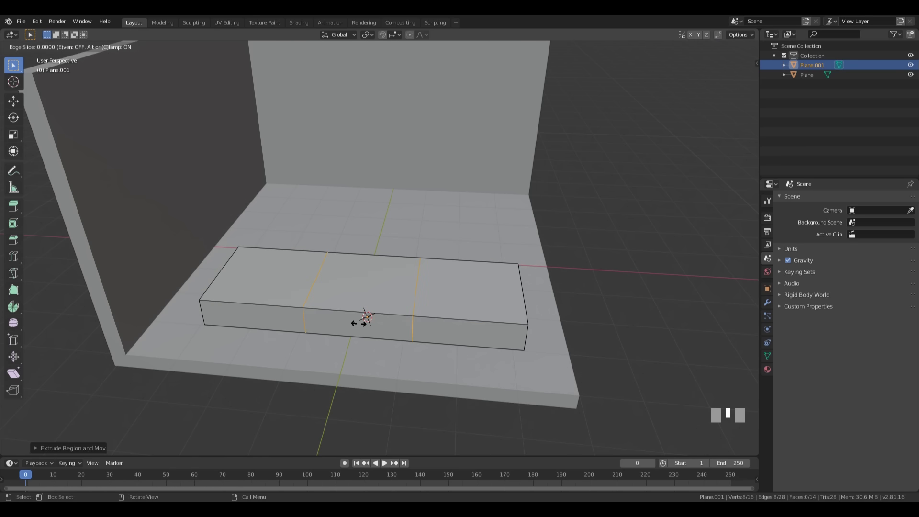
{"action": "right_click", "coordinate": [361, 380]}
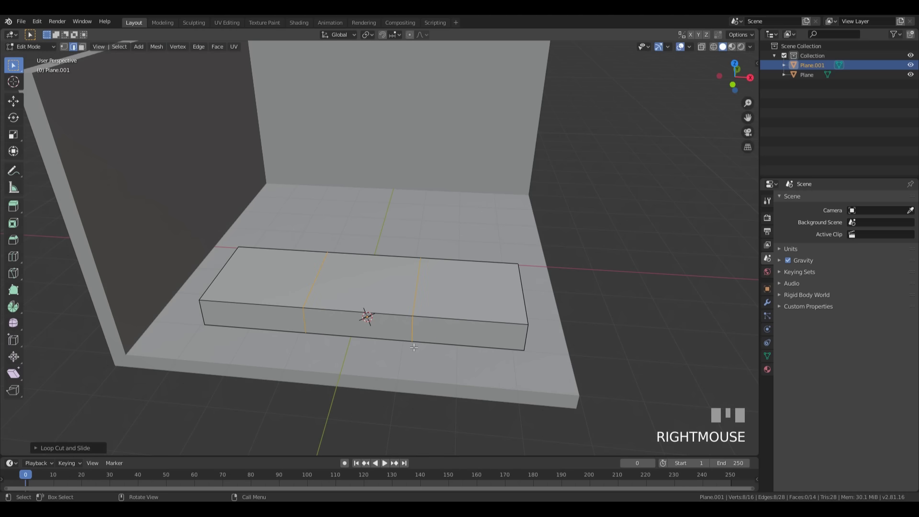
Scale the two edge loops apart along the X axis until they sit close to the block's short ends
{"action": "key", "text": "s"}
{"action": "key", "text": "x"}
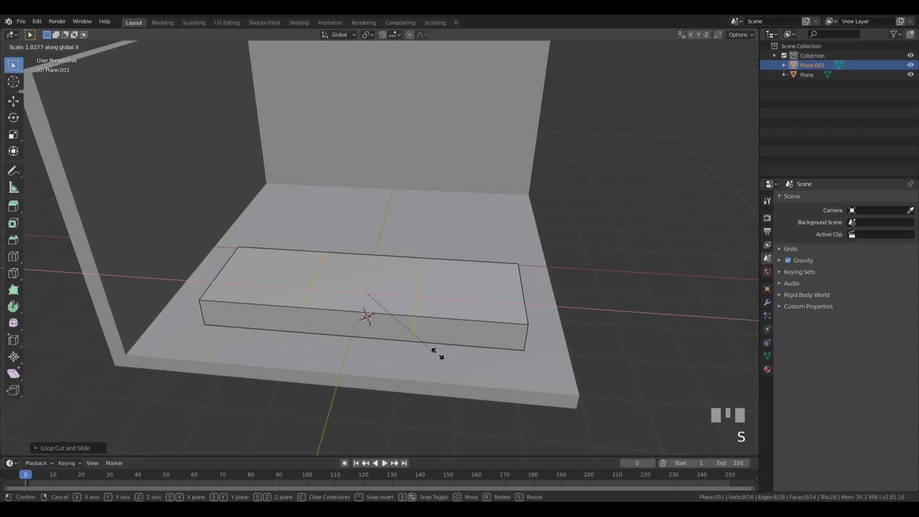
{"action": "left_click", "coordinate": [582, 374]}
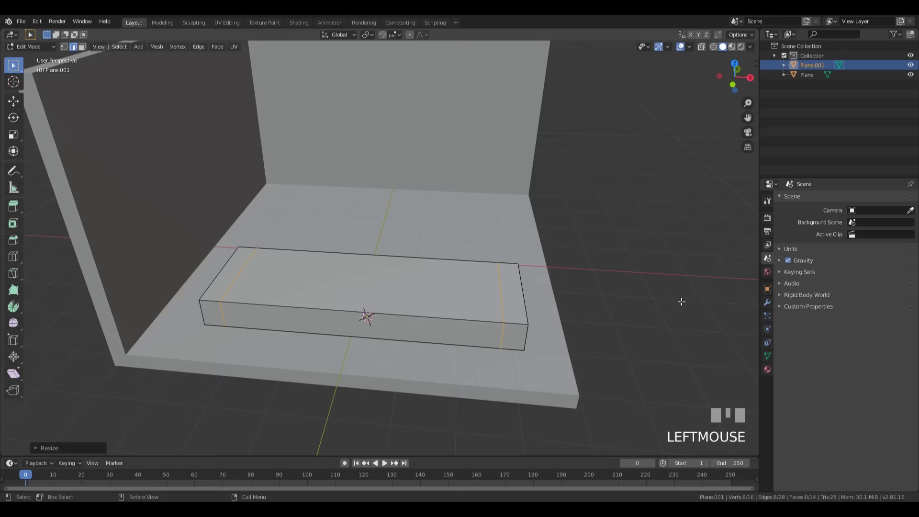
Add a lengthwise loop cut and slide it about 0.68 toward the block's long side facing the middle of the room
{"action": "middle_click_drag", "start_coordinate": [681, 361], "coordinate": [591, 310]}
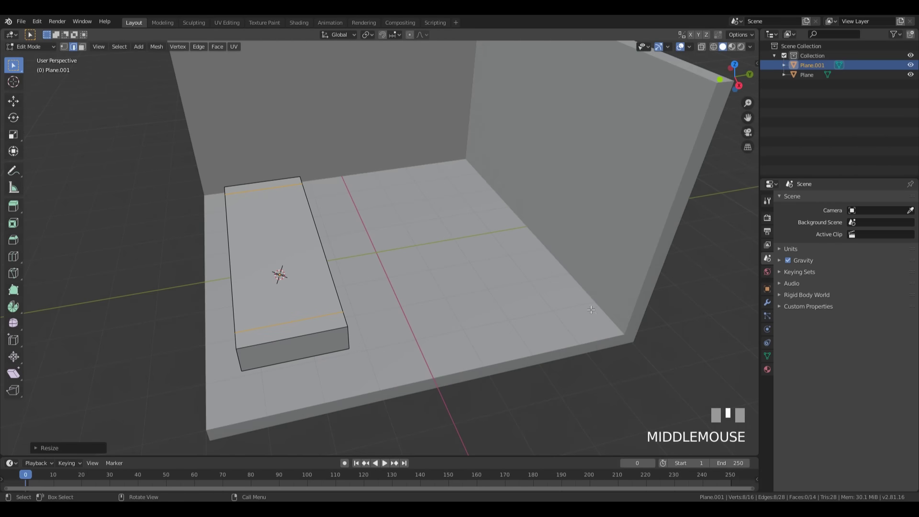
{"action": "key", "text": "ctrl+r"}
{"action": "left_click", "coordinate": [297, 335]}
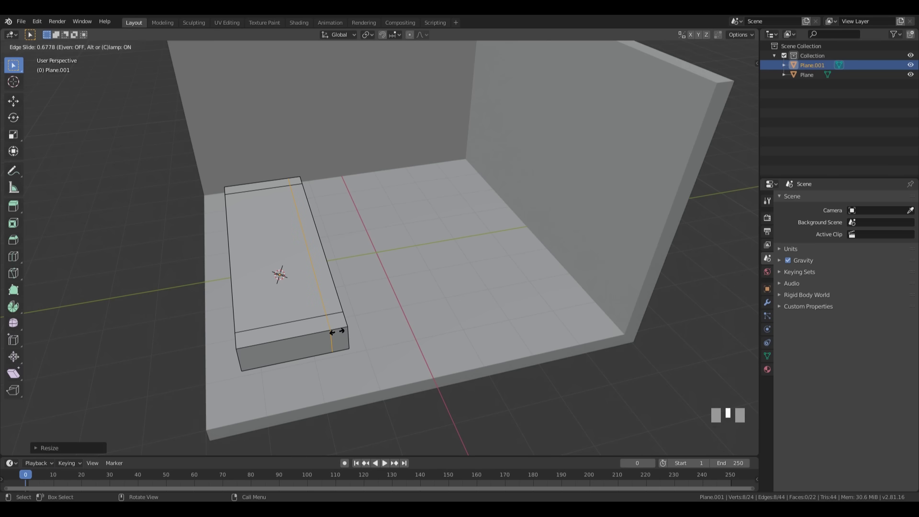
{"action": "left_click", "coordinate": [338, 331]}
{"action": "middle_click_drag", "start_coordinate": [337, 331], "coordinate": [404, 328]}
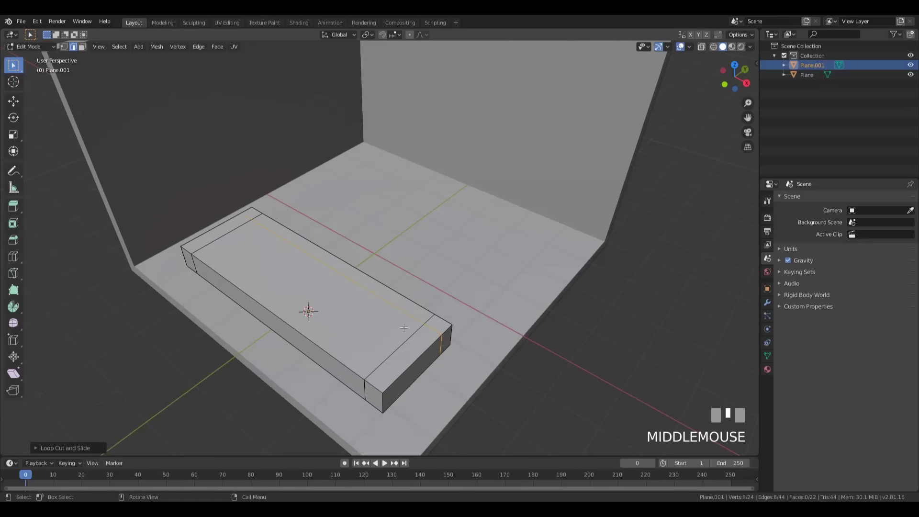
Select the U-shaped strip of top faces along both short ends and the rear edge, and extrude it up about 0.64 m
{"action": "key", "text": "3"}
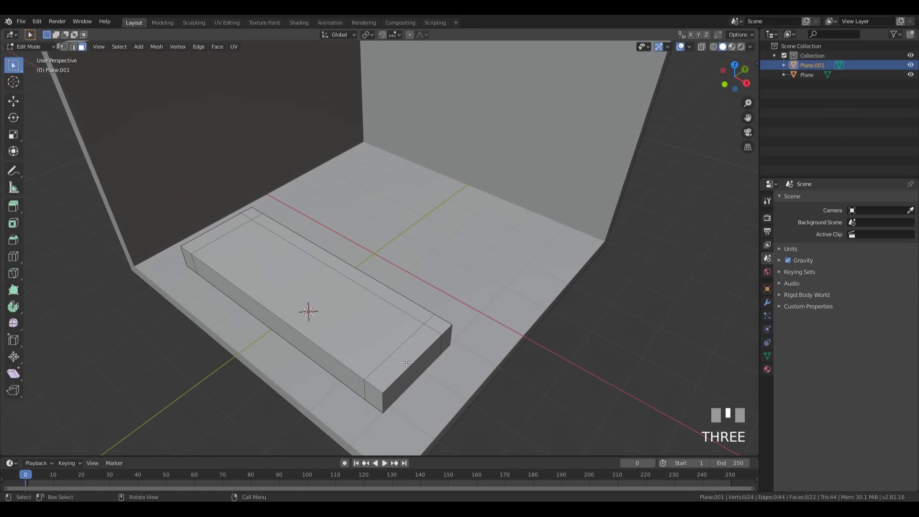
{"action": "left_click", "coordinate": [419, 345]}
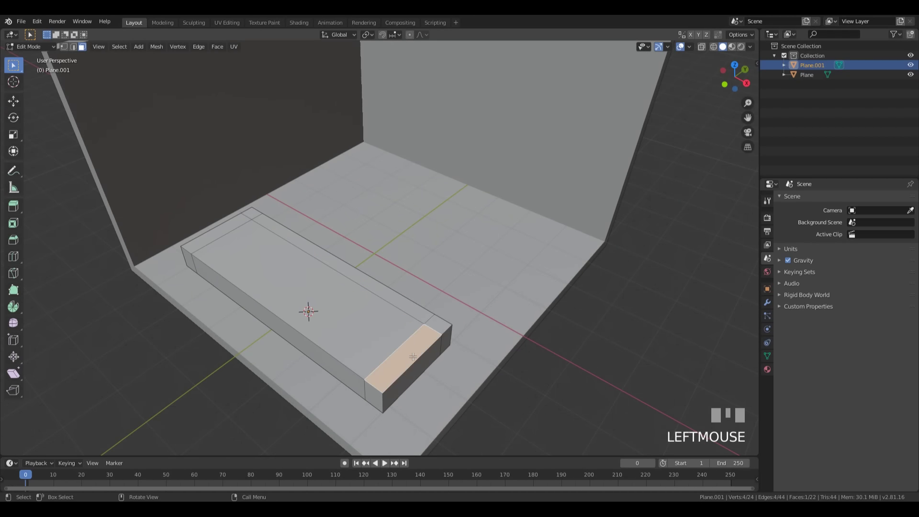
{"action": "left_click", "coordinate": [437, 326], "text": "ctrl"}
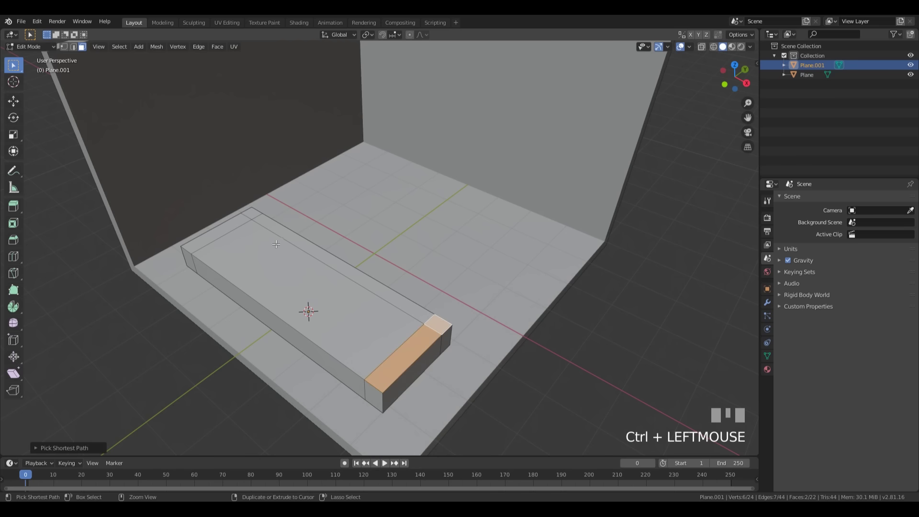
{"action": "left_click", "coordinate": [251, 215], "text": "ctrl"}
{"action": "left_click", "coordinate": [231, 225], "text": "ctrl"}
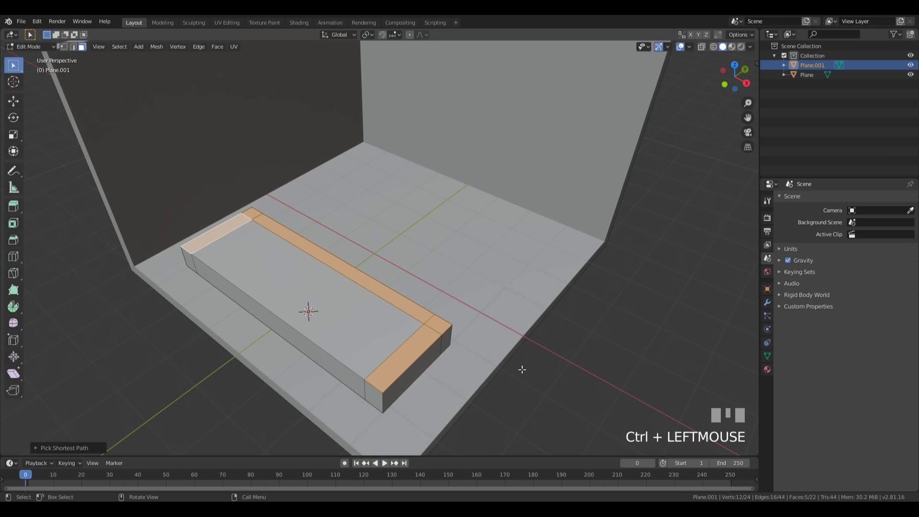
{"action": "key", "text": "e"}
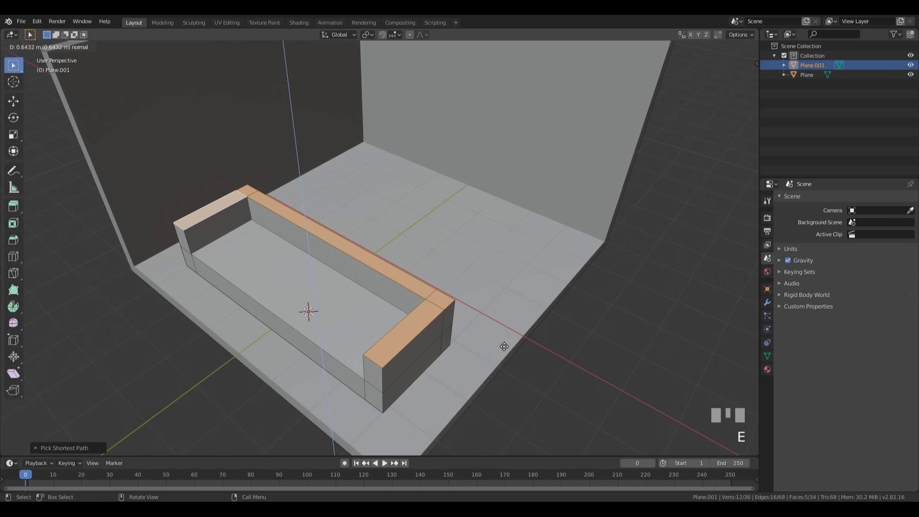
{"action": "left_click", "coordinate": [504, 345]}
Lower the extruded armrest and rear top faces along the Z axis by about 0.06 m
{"action": "middle_click_drag", "start_coordinate": [504, 345], "coordinate": [522, 303]}
{"action": "key", "text": "g"}
{"action": "key", "text": "z"}
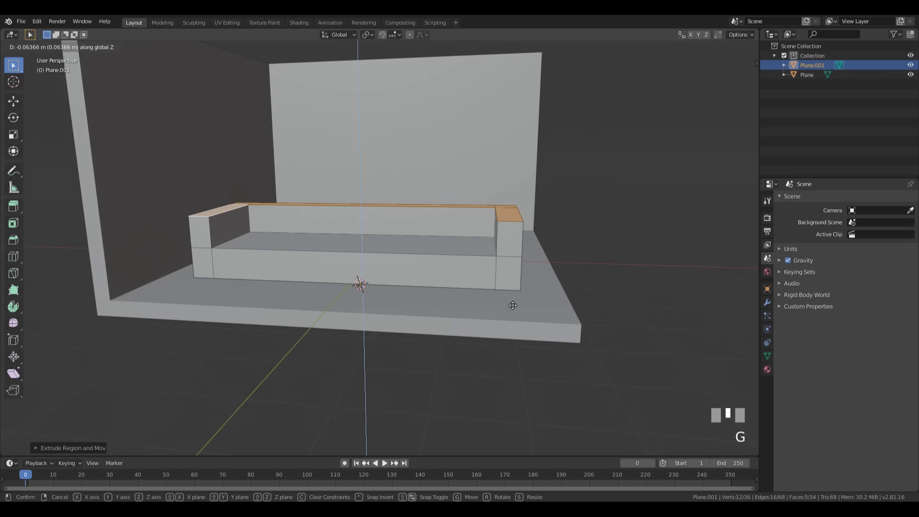
{"action": "left_click", "coordinate": [511, 308]}
Select the rear row of top faces from corner to corner and extrude it up about 1.03 m as the sofa's backrest
{"action": "middle_click_drag", "start_coordinate": [510, 308], "coordinate": [412, 258]}
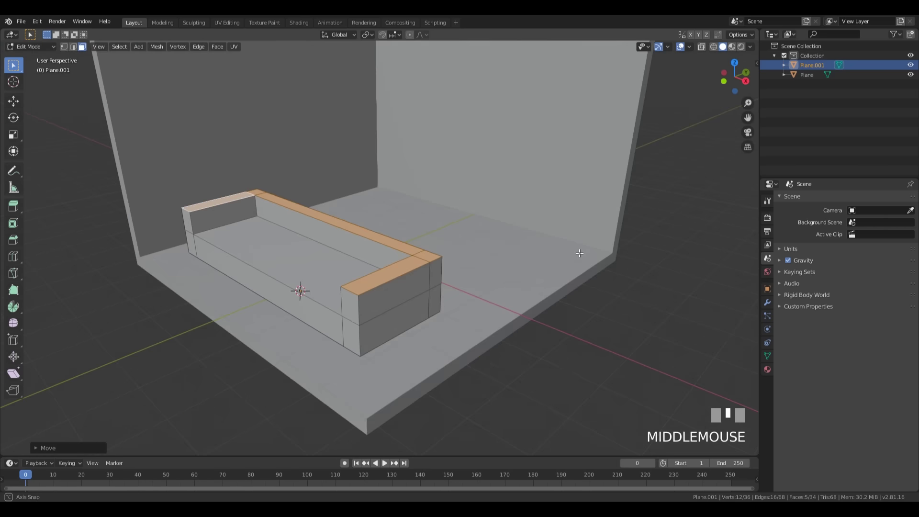
{"action": "left_click", "coordinate": [405, 252]}
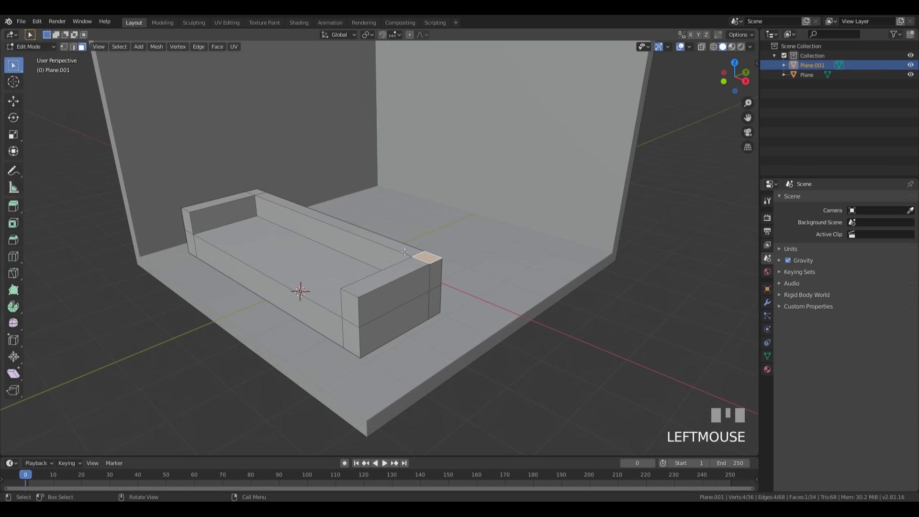
{"action": "left_click", "coordinate": [257, 192], "text": "ctrl"}
{"action": "middle_click_drag", "start_coordinate": [257, 192], "coordinate": [488, 222]}
{"action": "key", "text": "e"}
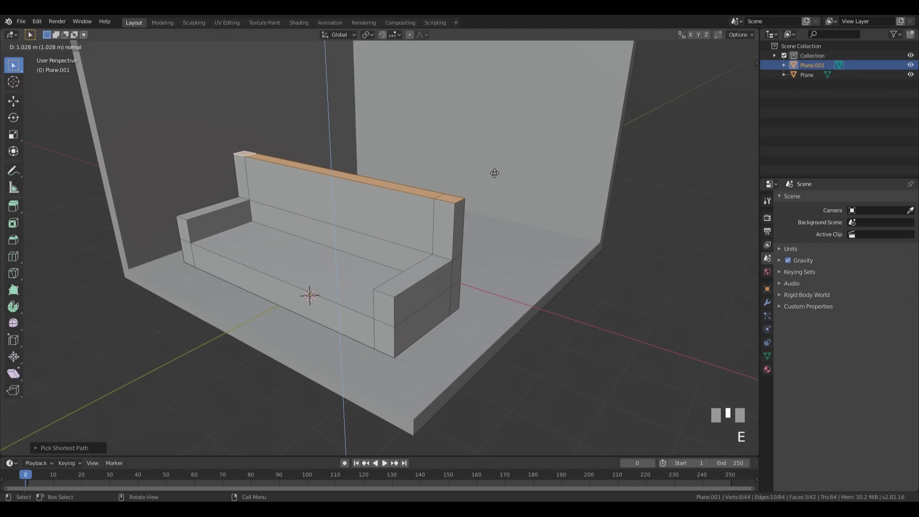
{"action": "left_click", "coordinate": [493, 173]}
Give the sofa a level 2 subdivision surface in Object Mode and shade it smooth
{"action": "middle_click_drag", "start_coordinate": [493, 173], "coordinate": [401, 276]}
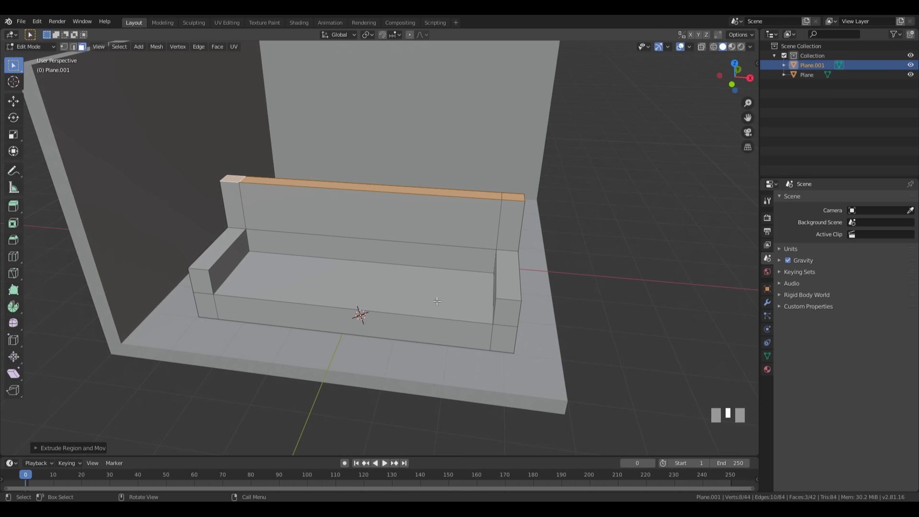
{"action": "key", "text": "Tab"}
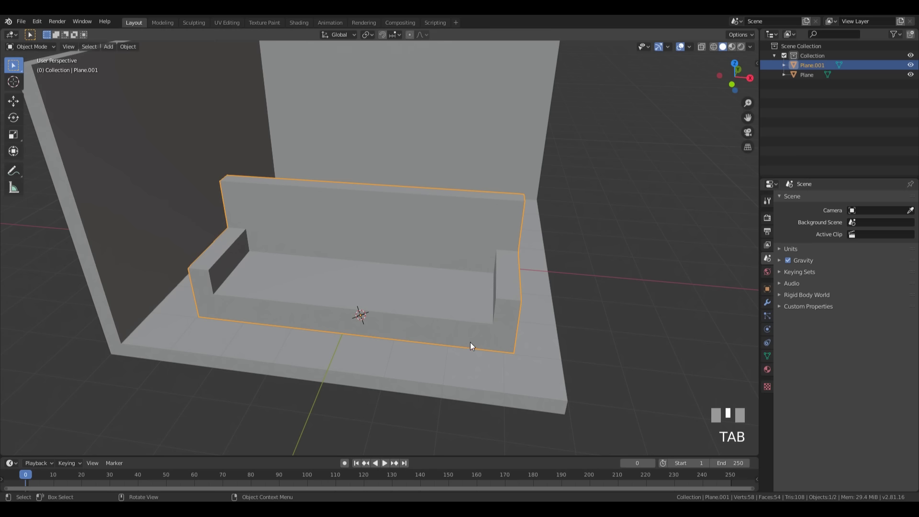
{"action": "key", "text": "ctrl+2"}
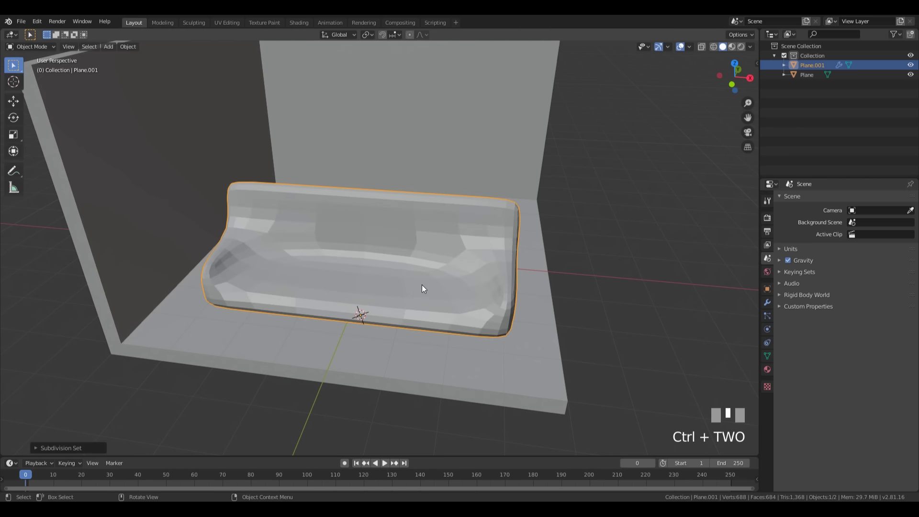
{"action": "middle_click_drag", "start_coordinate": [450, 233], "coordinate": [429, 252]}
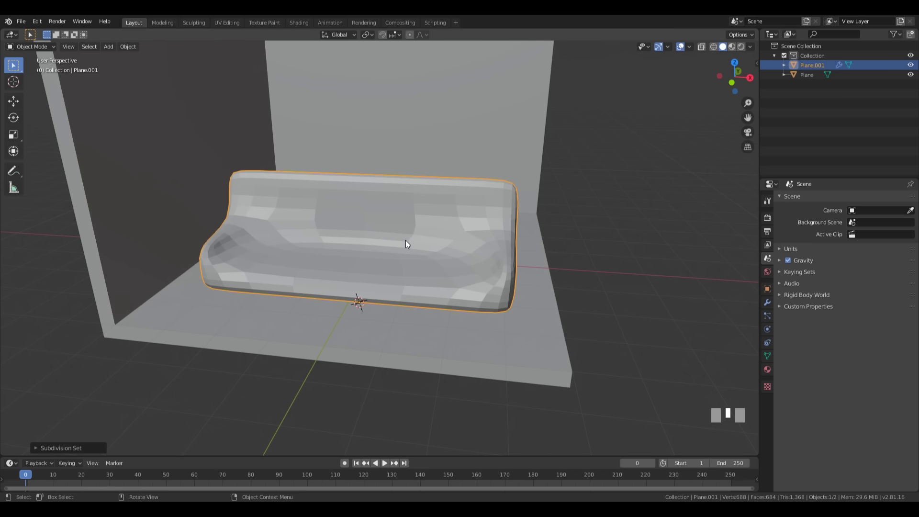
{"action": "right_click", "coordinate": [411, 240]}
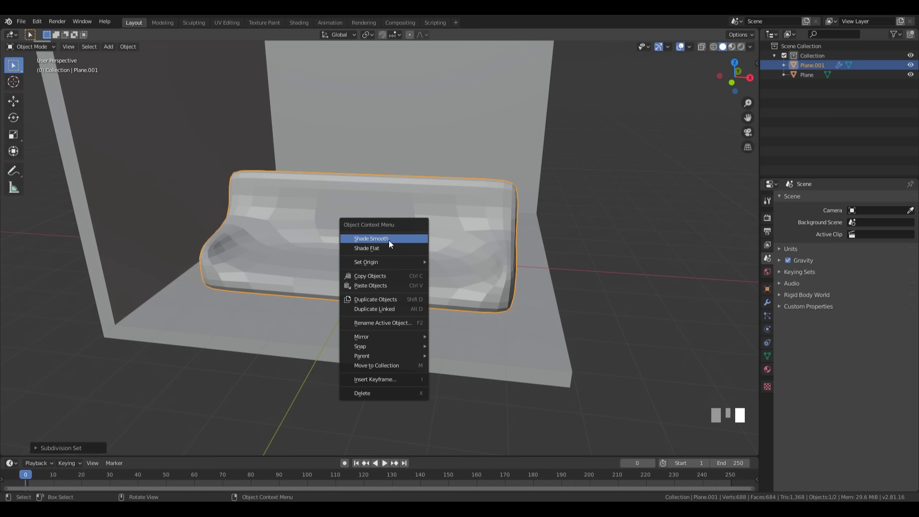
{"action": "left_click", "coordinate": [387, 240]}
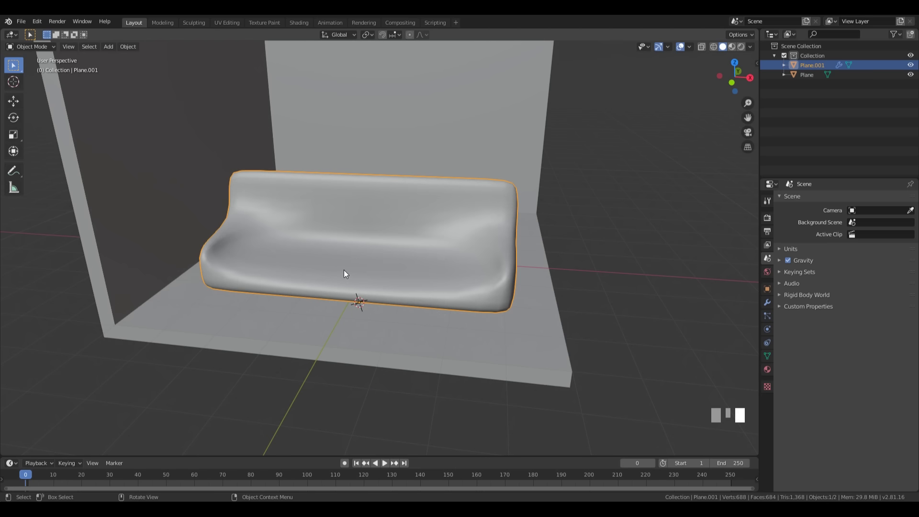
Add a loop cut across the sofa in Edit Mode and slide it against the armrest nearest the side wall
{"action": "middle_click_drag", "start_coordinate": [300, 280], "coordinate": [358, 271]}
{"action": "key", "text": "Tab"}
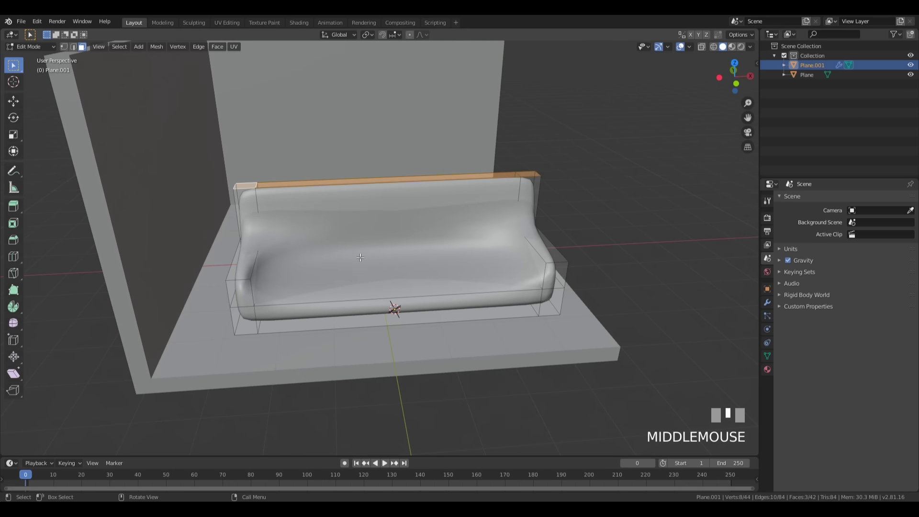
{"action": "key", "text": "ctrl+r"}
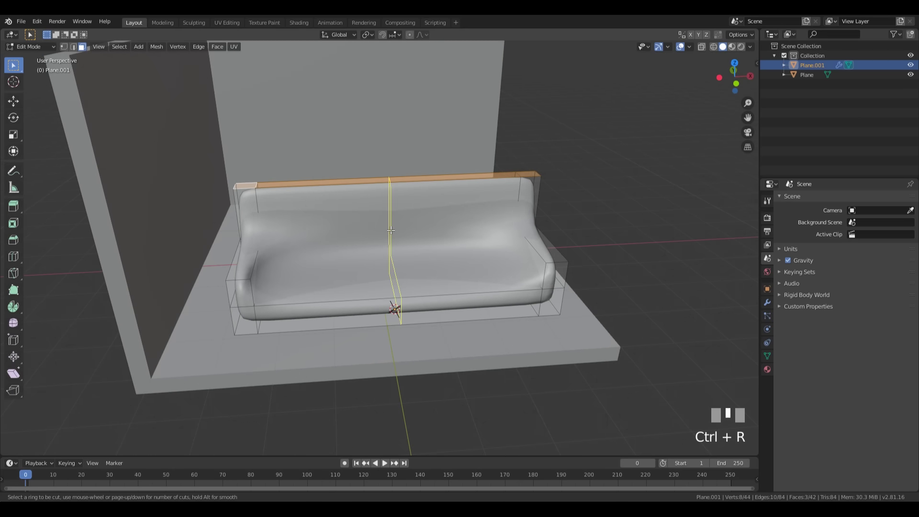
{"action": "left_click", "coordinate": [390, 231]}
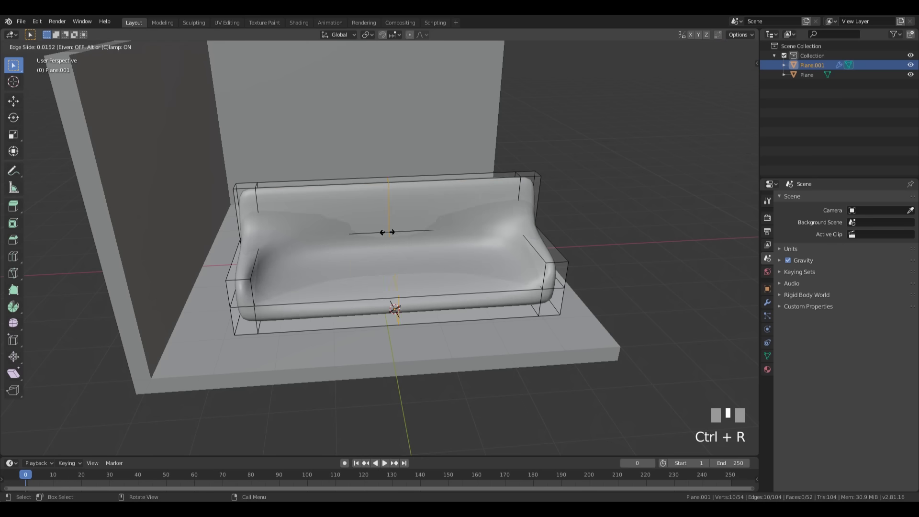
{"action": "left_click", "coordinate": [267, 269]}
Add another crosswise loop cut and slide it about -0.98, against the armrest on the room's open side
{"action": "key", "text": "ctrl+r"}
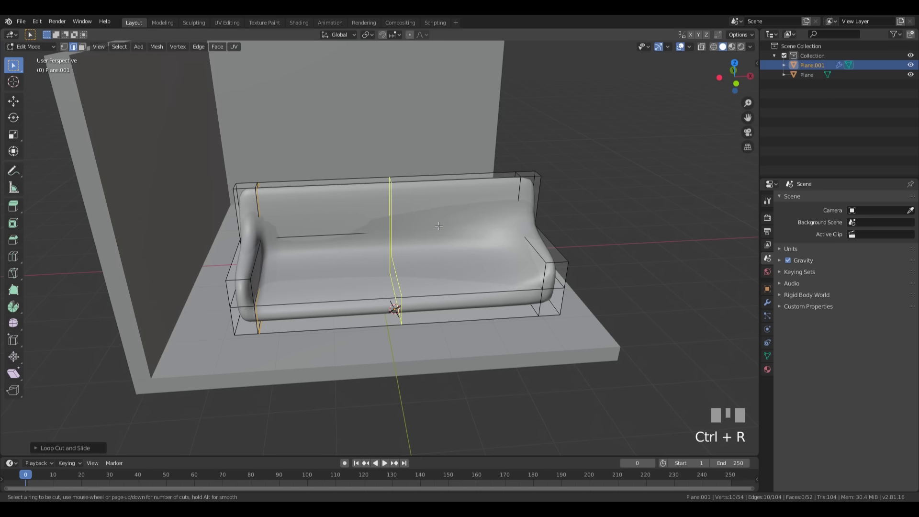
{"action": "left_click", "coordinate": [548, 220]}
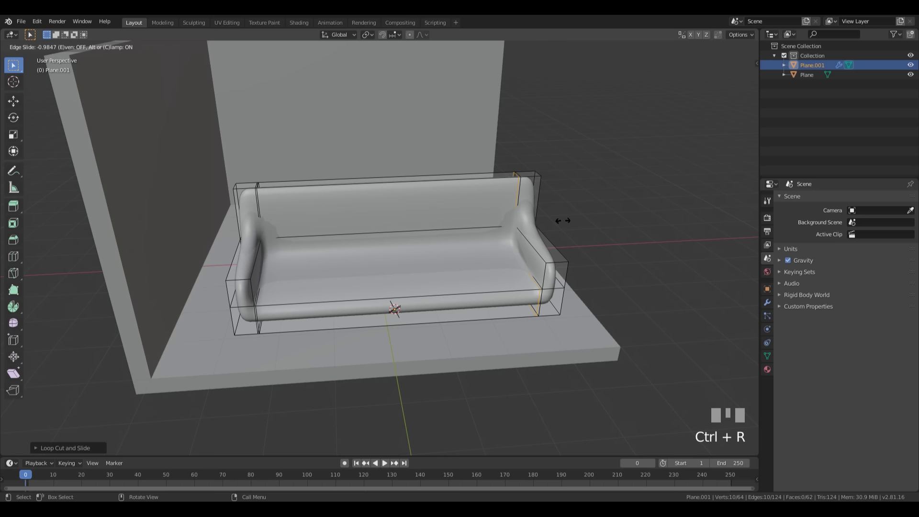
{"action": "left_click", "coordinate": [563, 221]}
Add a lengthwise loop cut through the sofa's armrests and seat and slide it about 0.96, against the foot of the backrest
{"action": "middle_click_drag", "start_coordinate": [578, 259], "coordinate": [466, 252]}
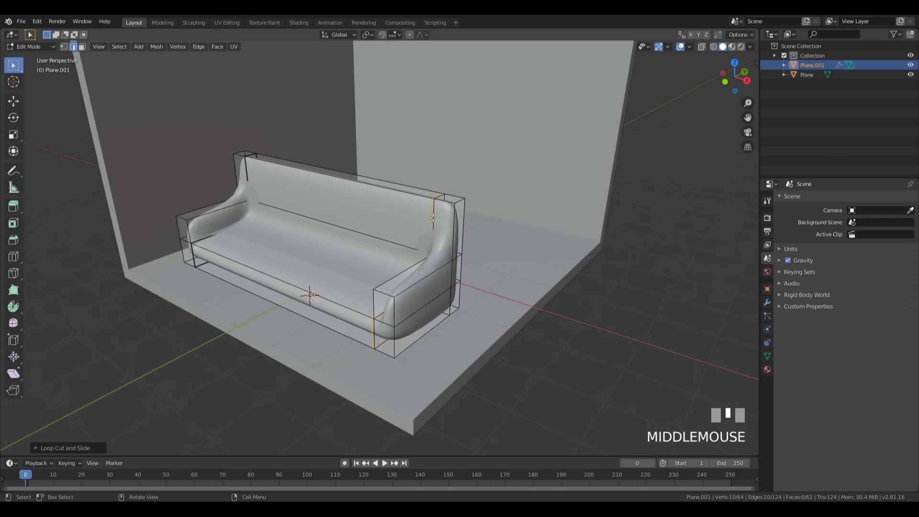
{"action": "middle_click_drag", "start_coordinate": [573, 284], "coordinate": [306, 279]}
{"action": "key", "text": "ctrl+r"}
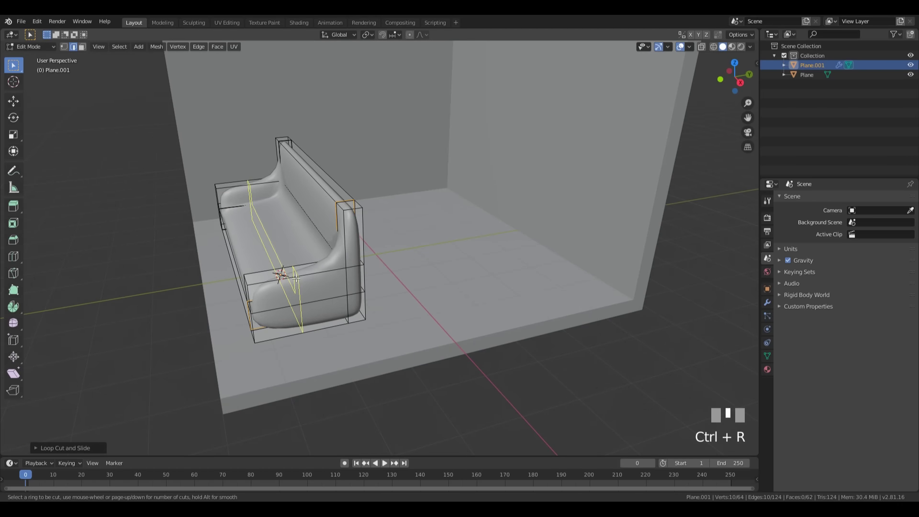
{"action": "left_click", "coordinate": [306, 278]}
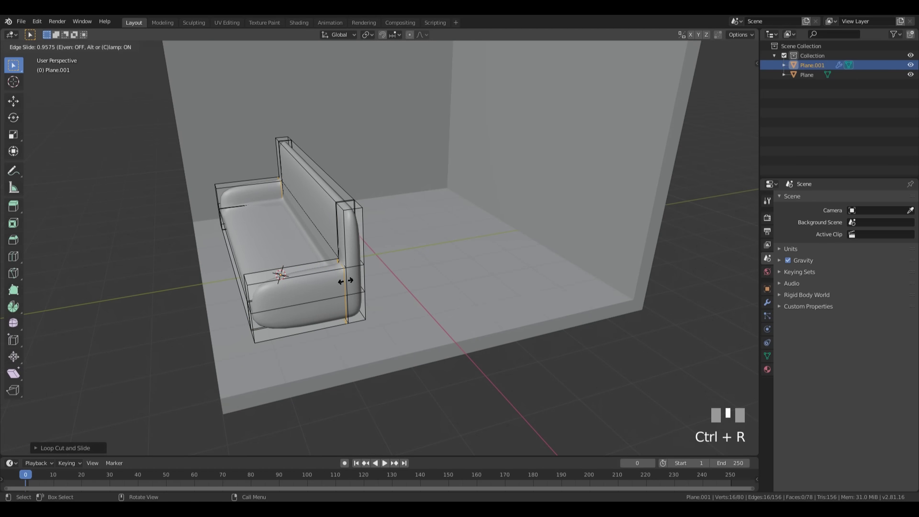
{"action": "left_click", "coordinate": [345, 281]}
{"action": "middle_click_drag", "start_coordinate": [333, 263], "coordinate": [441, 181], "text": "shift"}
{"action": "scroll", "coordinate": [441, 180], "scroll_direction": "up", "scroll_amount": 5}
{"action": "scroll", "coordinate": [370, 195], "scroll_direction": "down", "scroll_amount": 7}
Add two horizontal loop cuts around the sofa's base, sliding one to the bottom edge and the other up just below seat level
{"action": "middle_click_drag", "start_coordinate": [370, 195], "coordinate": [507, 245]}
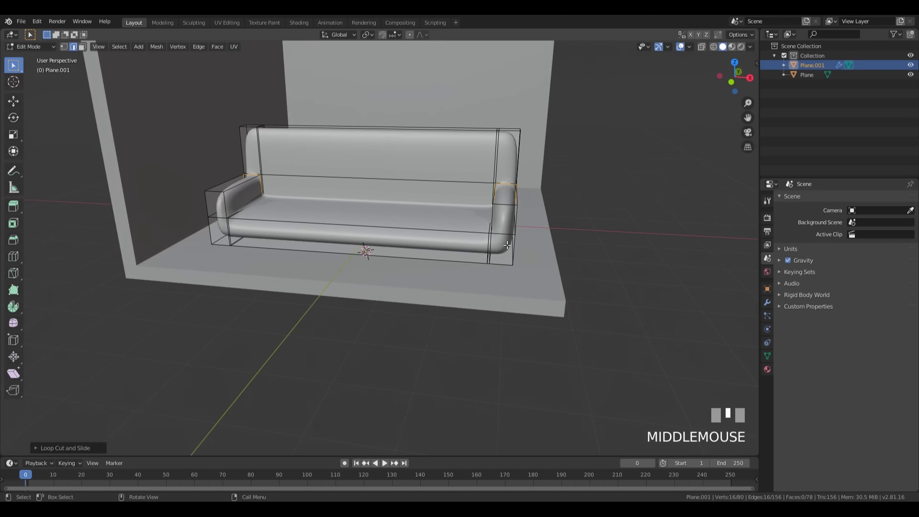
{"action": "key", "text": "ctrl+r"}
{"action": "left_click", "coordinate": [512, 260]}
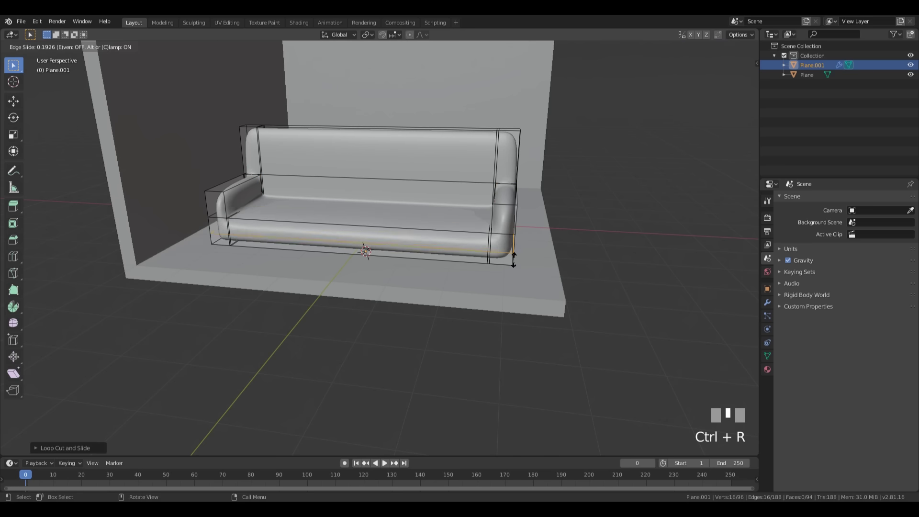
{"action": "left_click", "coordinate": [514, 265]}
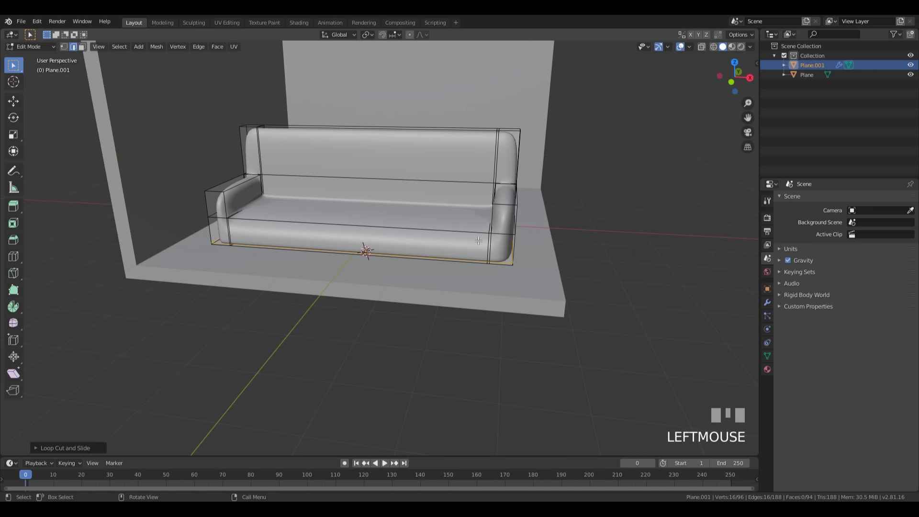
{"action": "key", "text": "ctrl+r"}
{"action": "left_click", "coordinate": [513, 249]}
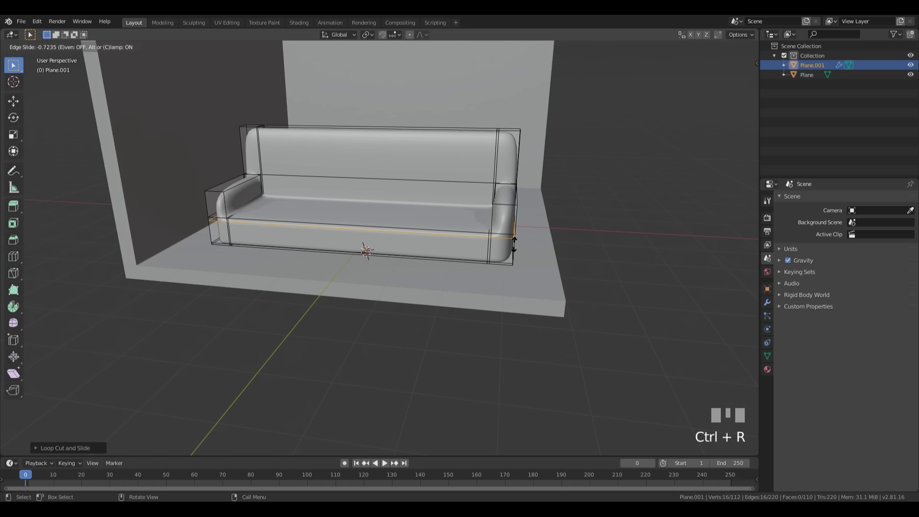
{"action": "left_click", "coordinate": [514, 244]}
Add another lengthwise loop cut through the seat and armrests and slide it toward the sofa's front edge
{"action": "middle_click_drag", "start_coordinate": [514, 244], "coordinate": [455, 233]}
{"action": "key", "text": "ctrl+r"}
{"action": "left_click", "coordinate": [349, 246]}
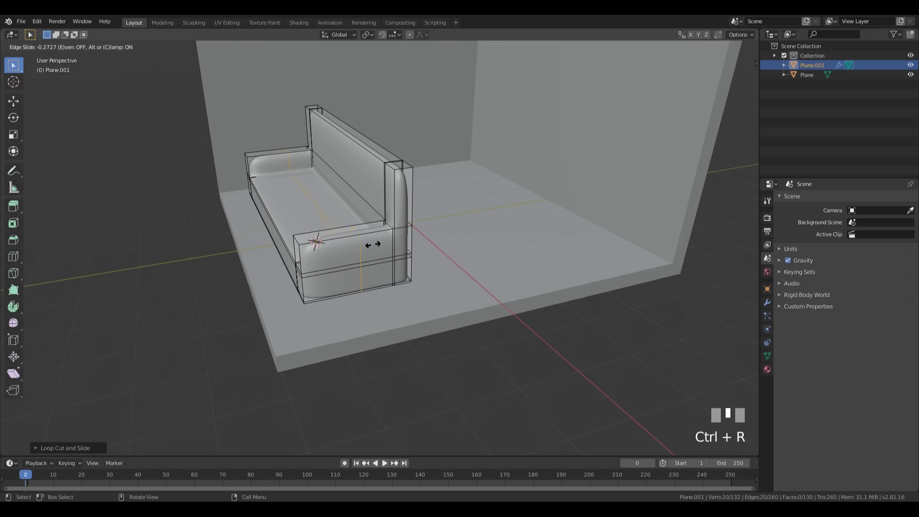
{"action": "left_click", "coordinate": [342, 251]}
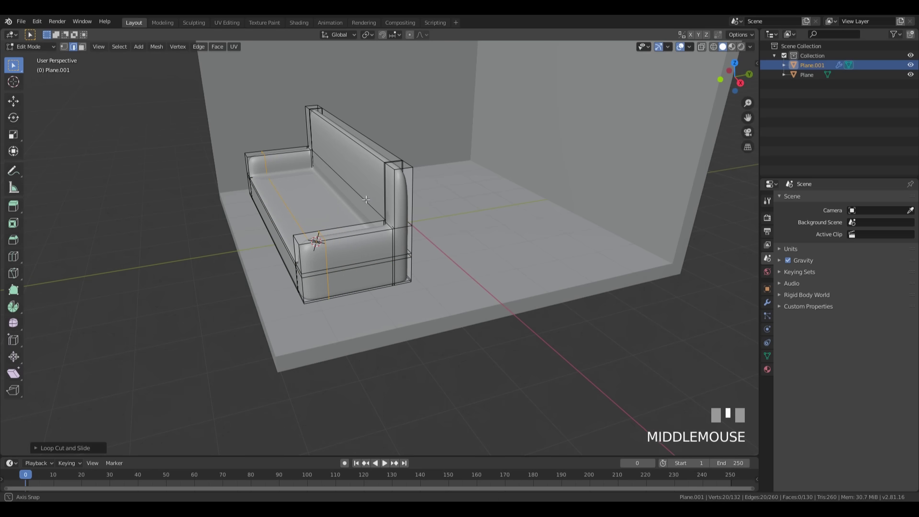
Add a horizontal loop cut around the backrest and slide it about -0.34, toward the backrest's top edge
{"action": "middle_click_drag", "start_coordinate": [342, 251], "coordinate": [479, 167]}
{"action": "key", "text": "ctrl+r"}
{"action": "left_click", "coordinate": [512, 141]}
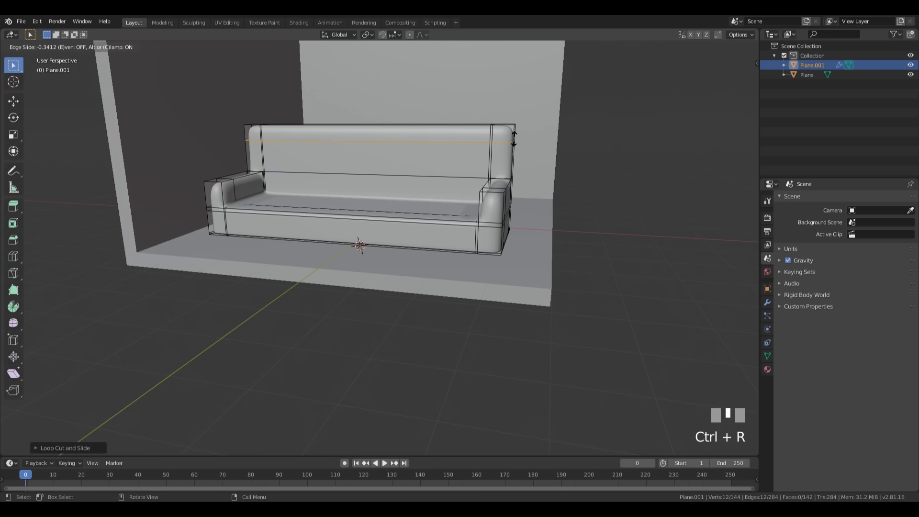
{"action": "left_click", "coordinate": [513, 140]}
{"action": "middle_click_drag", "start_coordinate": [503, 128], "coordinate": [487, 164], "text": "shift"}
{"action": "scroll", "coordinate": [500, 136], "scroll_direction": "up", "scroll_amount": 3}
{"action": "scroll", "coordinate": [487, 165], "scroll_direction": "down", "scroll_amount": 3}
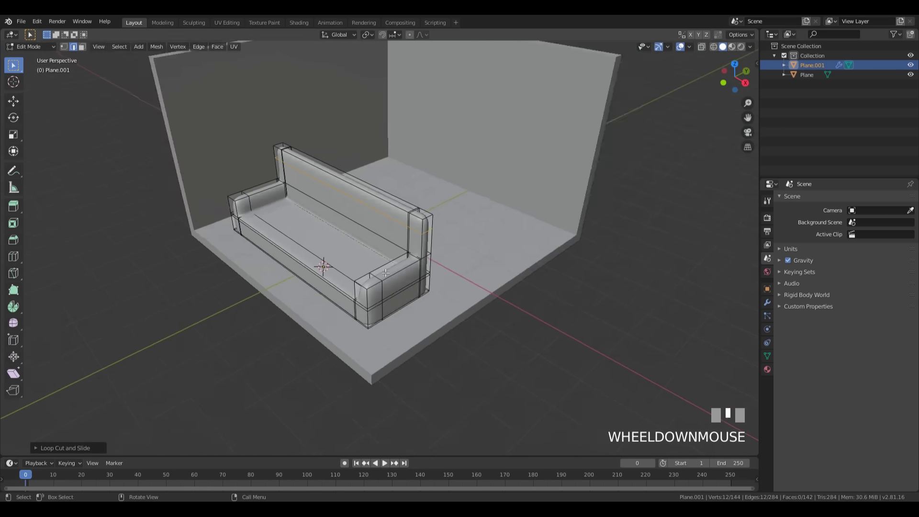
{"action": "scroll", "coordinate": [488, 164], "scroll_direction": "up", "scroll_amount": 2}
Return to Object Mode, deselect the sofa and check its smoothed shape from the front
{"action": "key", "text": "Tab"}
{"action": "left_click", "coordinate": [597, 302]}
{"action": "middle_click_drag", "start_coordinate": [596, 301], "coordinate": [406, 281]}
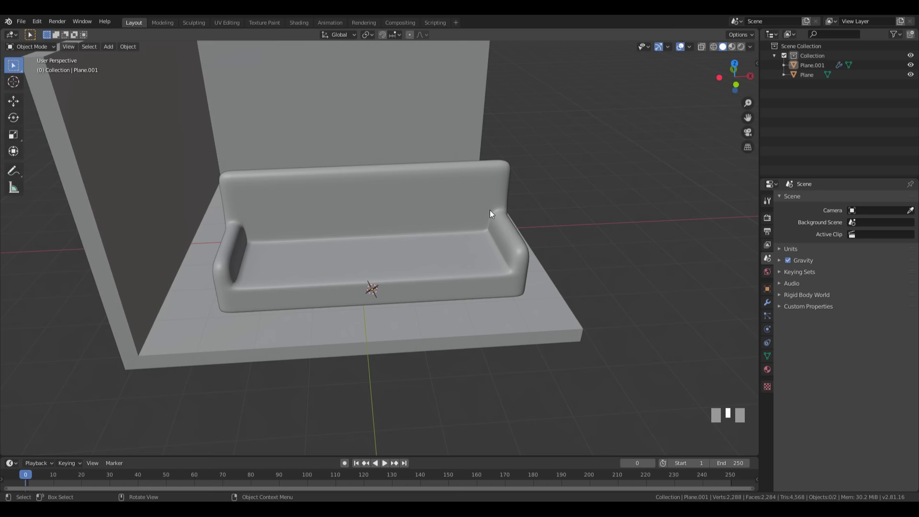
{"action": "middle_click_drag", "start_coordinate": [575, 218], "coordinate": [555, 248]}
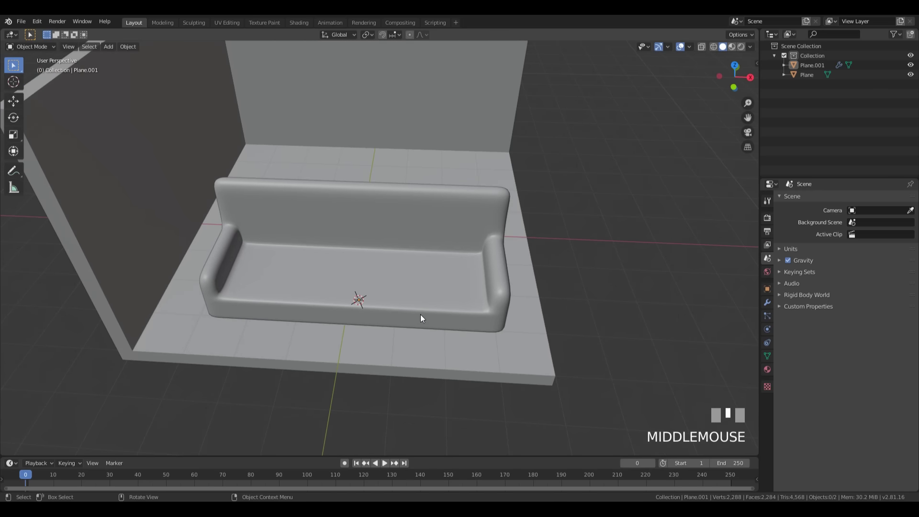
Place the 3D cursor on the seat's half by the open-side armrest and add a plane there for a cushion
{"action": "right_click", "coordinate": [417, 281], "text": "shift"}
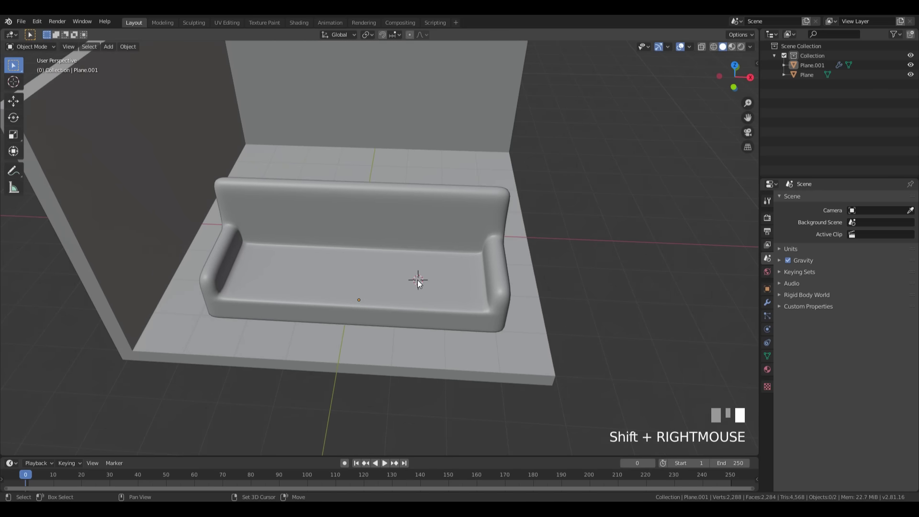
{"action": "middle_click_drag", "start_coordinate": [417, 281], "coordinate": [551, 277]}
{"action": "key", "text": "shift+a"}
{"action": "mouse_move", "coordinate": [551, 278]}
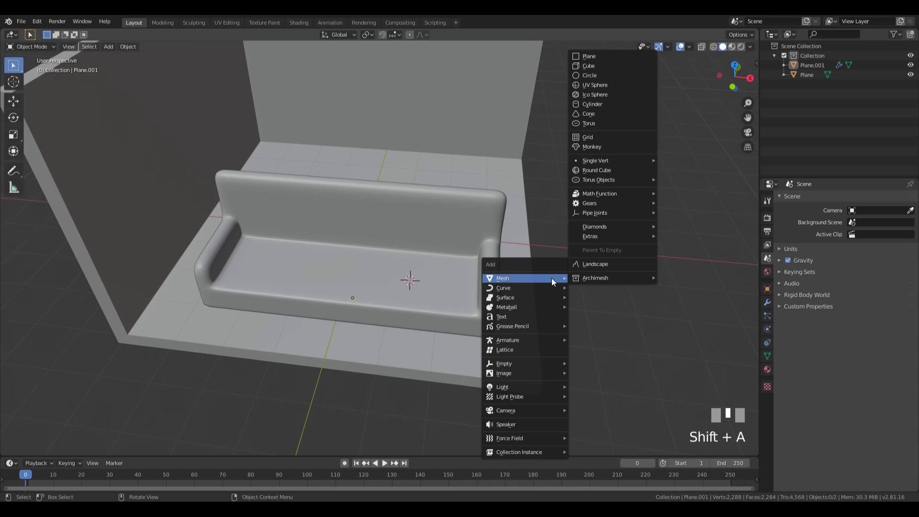
{"action": "left_click", "coordinate": [590, 56]}
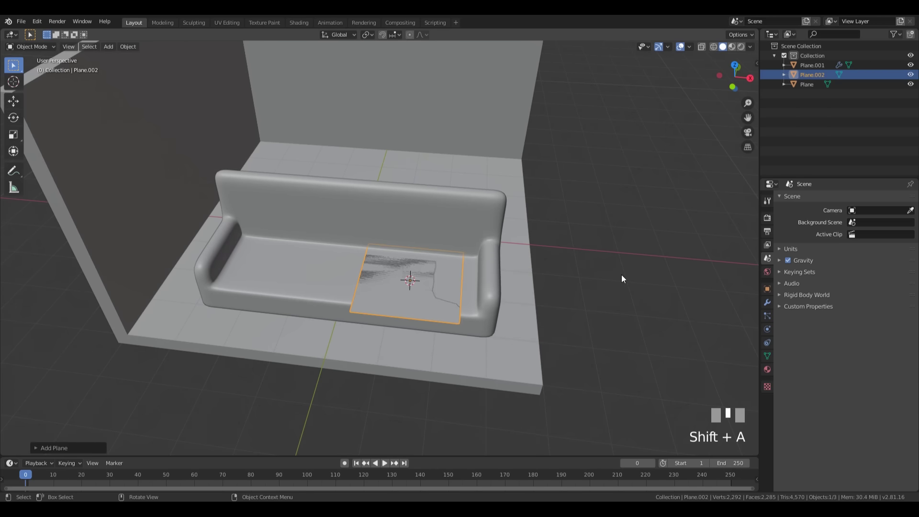
Scale the cushion plane in Edit Mode by about 0.79 along Y and about 1.24 along X to fit half the seat
{"action": "middle_click_drag", "start_coordinate": [621, 279], "coordinate": [573, 285]}
{"action": "key", "text": "Tab"}
{"action": "key", "text": "s"}
{"action": "key", "text": "y"}
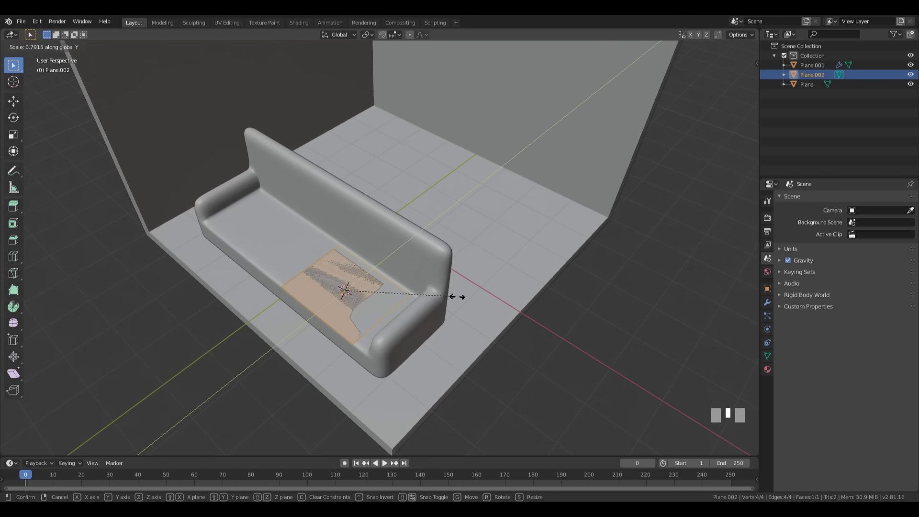
{"action": "left_click", "coordinate": [459, 297]}
{"action": "middle_click_drag", "start_coordinate": [460, 296], "coordinate": [500, 293]}
{"action": "key", "text": "s"}
{"action": "key", "text": "x"}
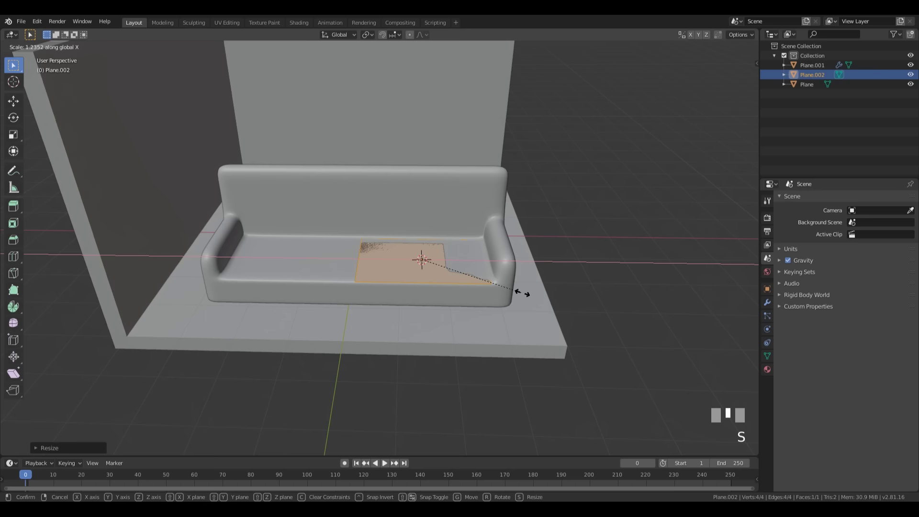
{"action": "left_click", "coordinate": [523, 293]}
Extrude the cushion plane up about 0.44 m into a thick block
{"action": "middle_click_drag", "start_coordinate": [523, 293], "coordinate": [511, 283]}
{"action": "key", "text": "e"}
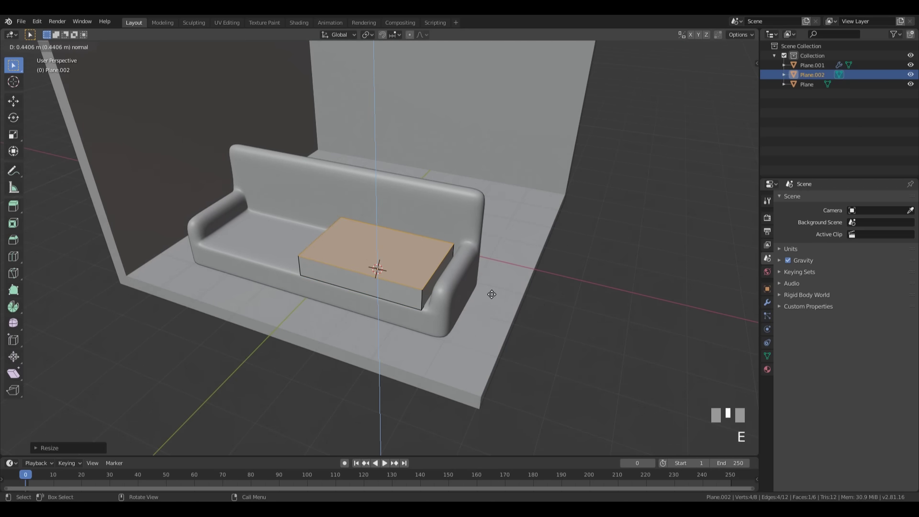
{"action": "left_click", "coordinate": [492, 293]}
{"action": "middle_click_drag", "start_coordinate": [491, 294], "coordinate": [468, 295]}
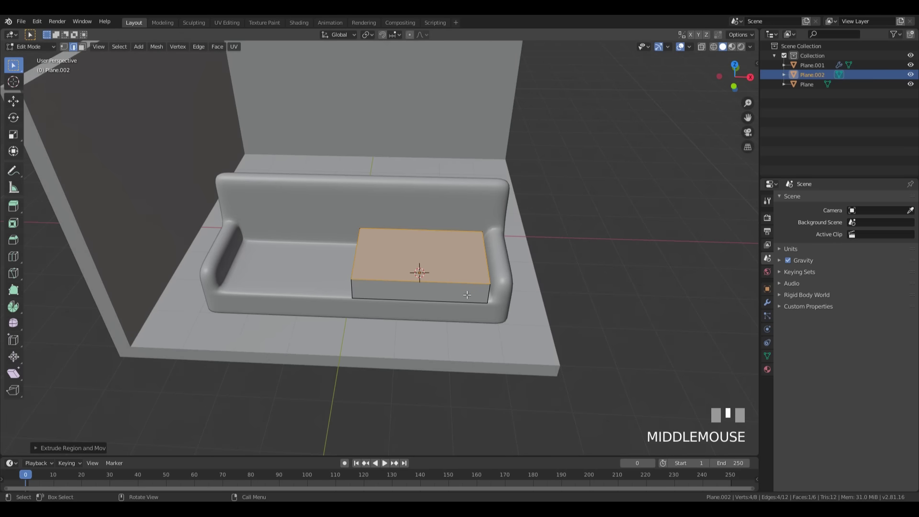
Add three evenly spaced loop cuts across the cushion's width, running from front to back, without sliding them
{"action": "scroll", "coordinate": [468, 295], "scroll_direction": "up", "scroll_amount": 2}
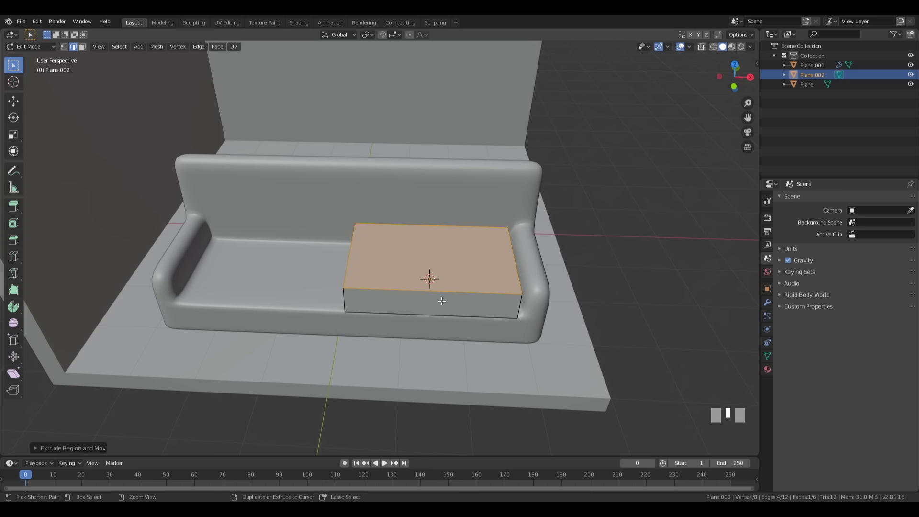
{"action": "key", "text": "ctrl+r"}
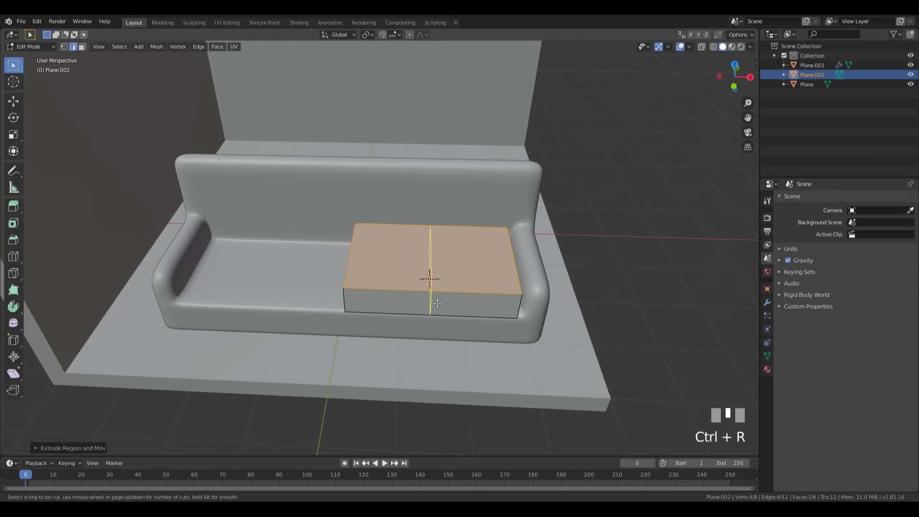
{"action": "scroll", "coordinate": [437, 303], "scroll_direction": "up", "scroll_amount": 3}
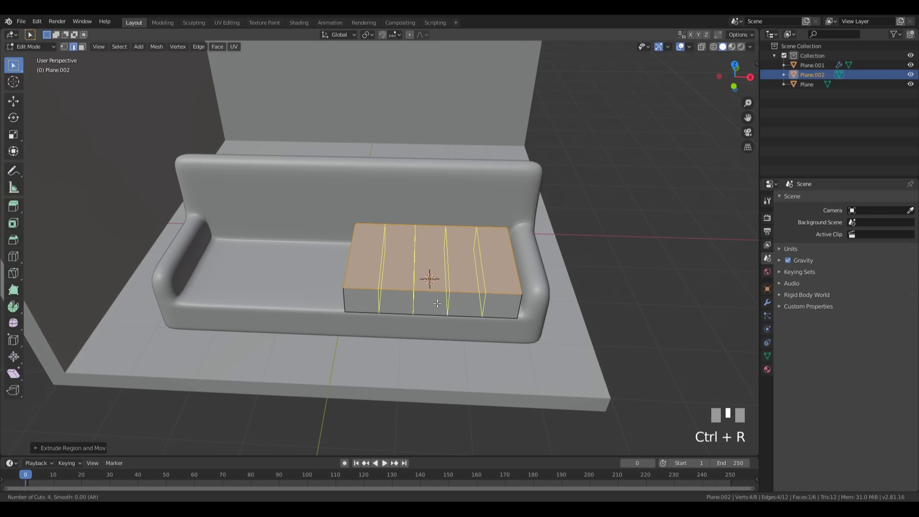
{"action": "scroll", "coordinate": [437, 302], "scroll_direction": "down", "scroll_amount": 1}
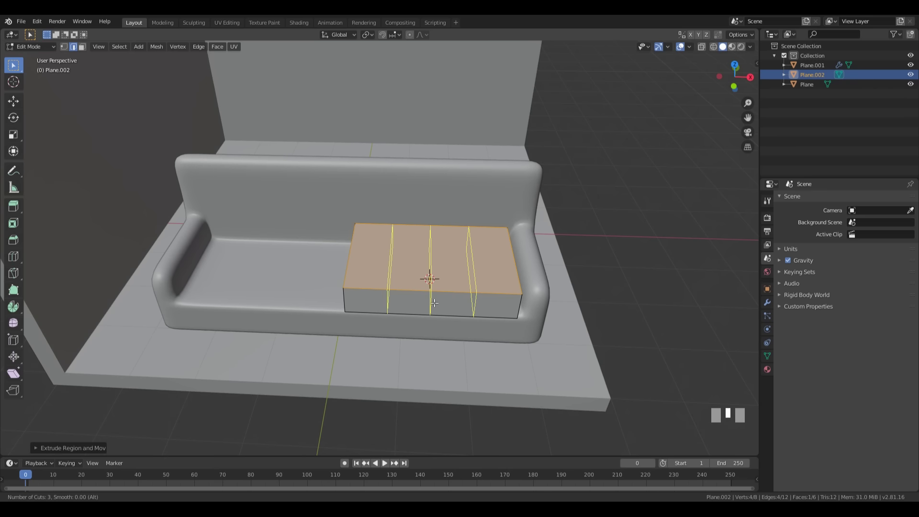
{"action": "left_click", "coordinate": [434, 303]}
{"action": "key", "text": "Escape"}
Add three evenly spaced loop cuts along the cushion's length without sliding them
{"action": "middle_click_drag", "start_coordinate": [434, 303], "coordinate": [374, 312]}
{"action": "key", "text": "ctrl+r"}
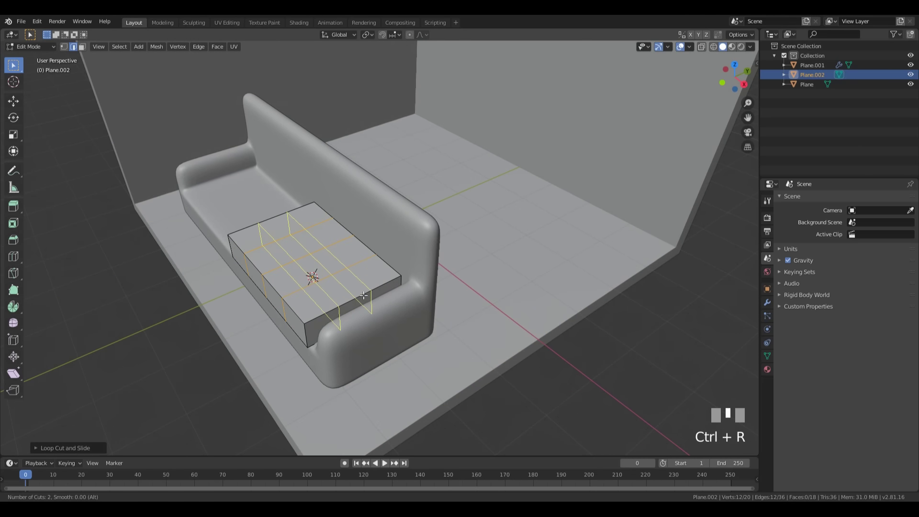
{"action": "scroll", "coordinate": [364, 295], "scroll_direction": "up", "scroll_amount": 1}
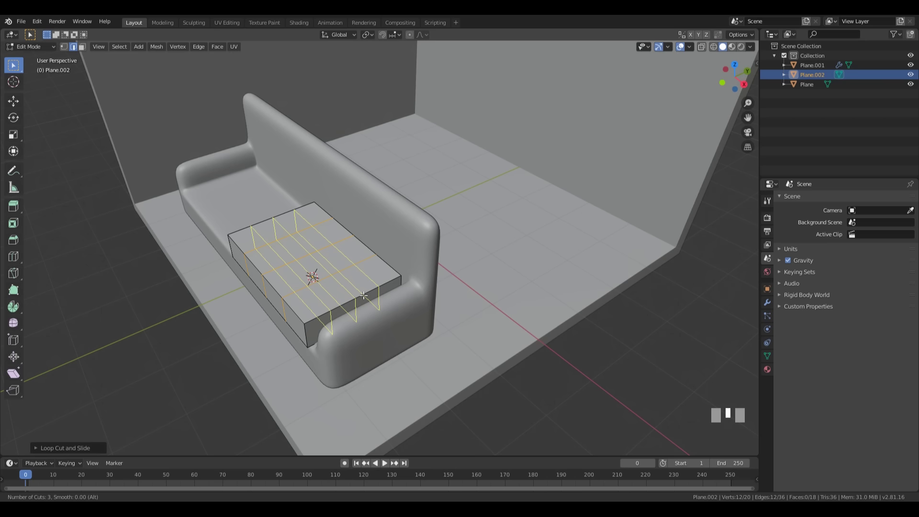
{"action": "left_click", "coordinate": [363, 295]}
{"action": "key", "text": "Escape"}
Select the two outer lengthwise edge loops of the cushion and scale them apart by about 1.59 along Y
{"action": "middle_click_drag", "start_coordinate": [441, 327], "coordinate": [306, 319]}
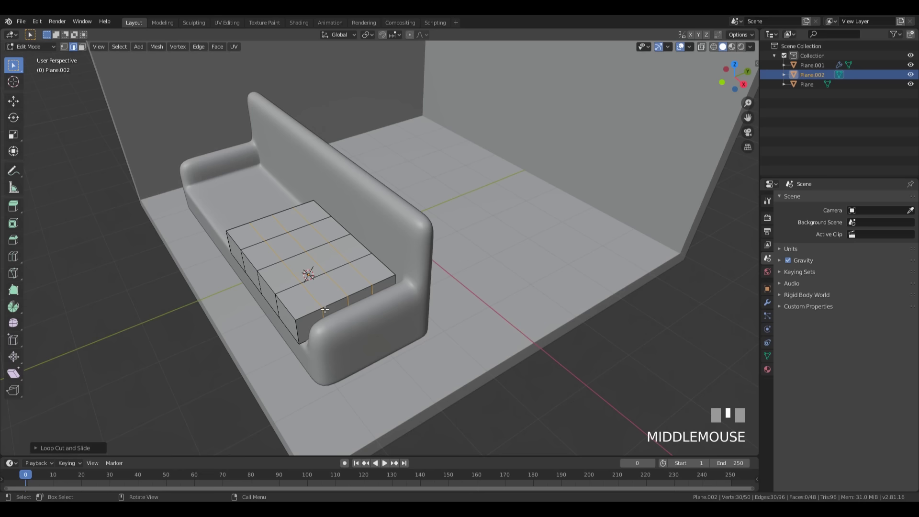
{"action": "key", "text": "2"}
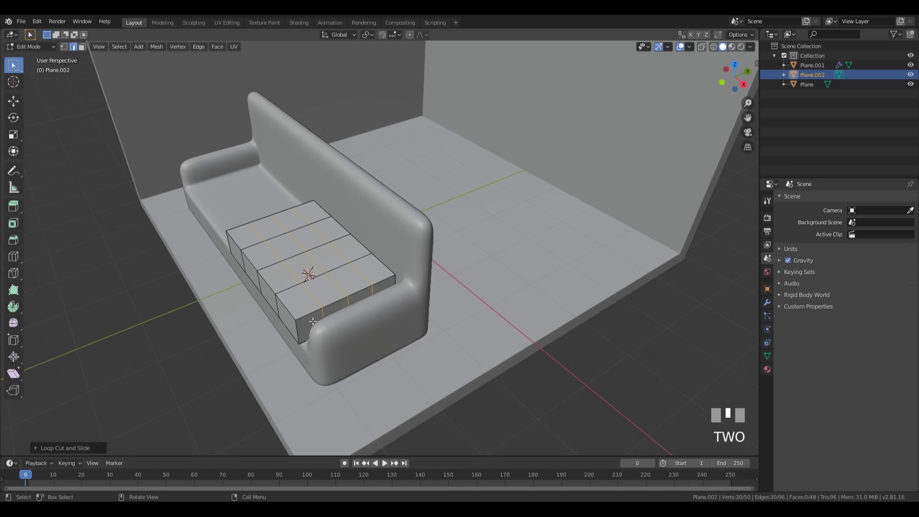
{"action": "left_click", "coordinate": [308, 298], "text": "alt"}
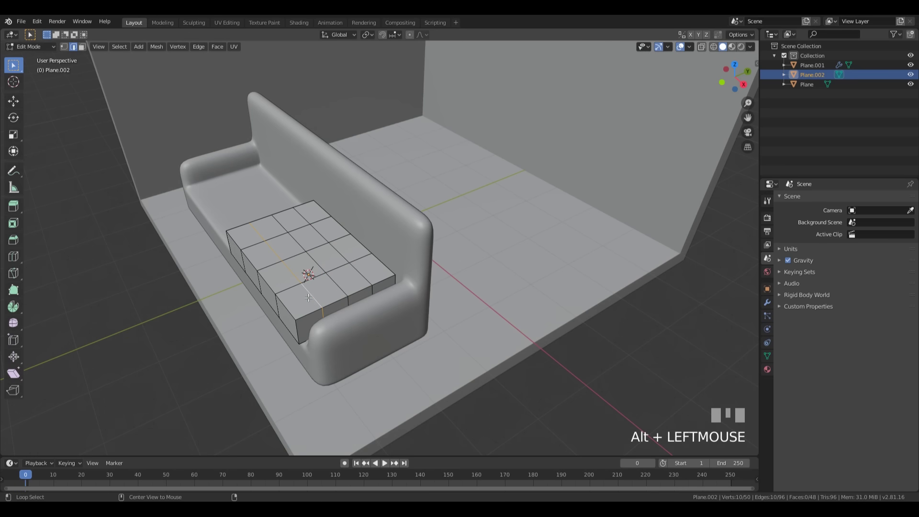
{"action": "left_click", "coordinate": [359, 274], "text": "alt+shift"}
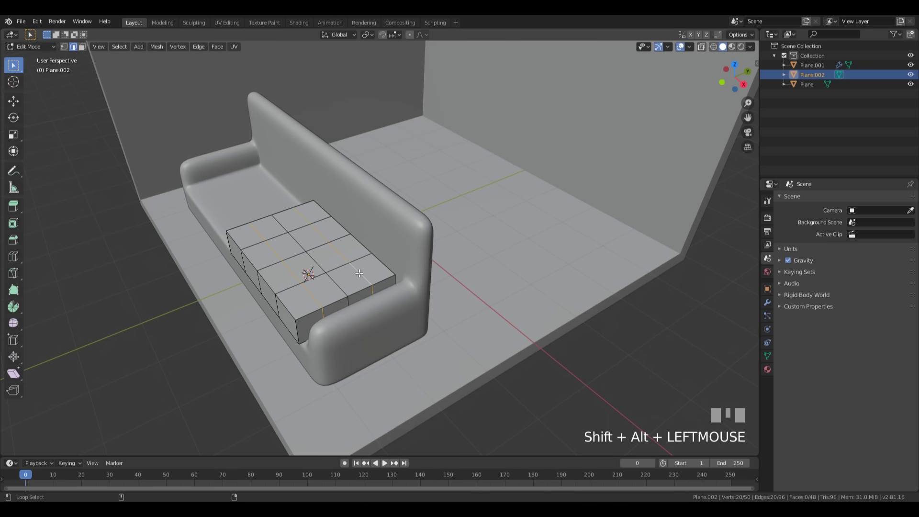
{"action": "key", "text": "s"}
{"action": "key", "text": "y"}
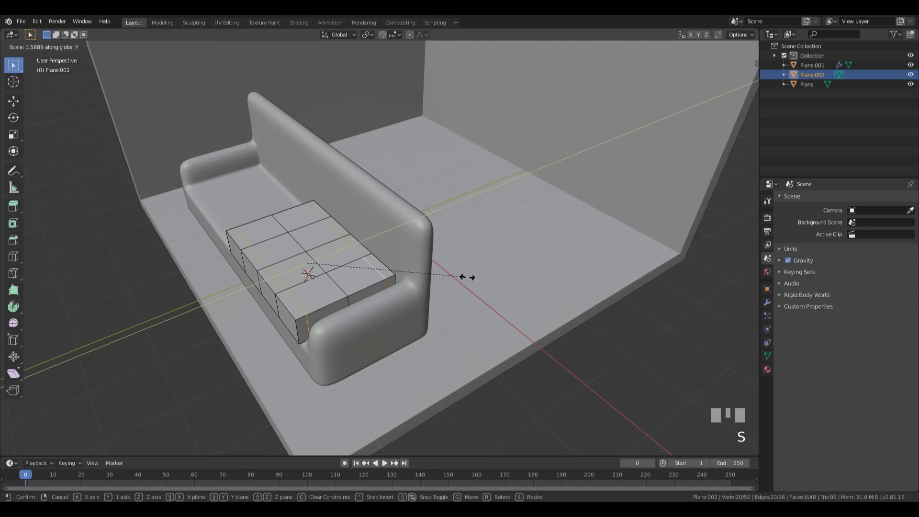
{"action": "left_click", "coordinate": [462, 277]}
Select the two outer front-to-back edge loops of the cushion and scale them apart by about 1.76 along X
{"action": "middle_click_drag", "start_coordinate": [462, 277], "coordinate": [412, 314]}
{"action": "left_click", "coordinate": [376, 302], "text": "alt"}
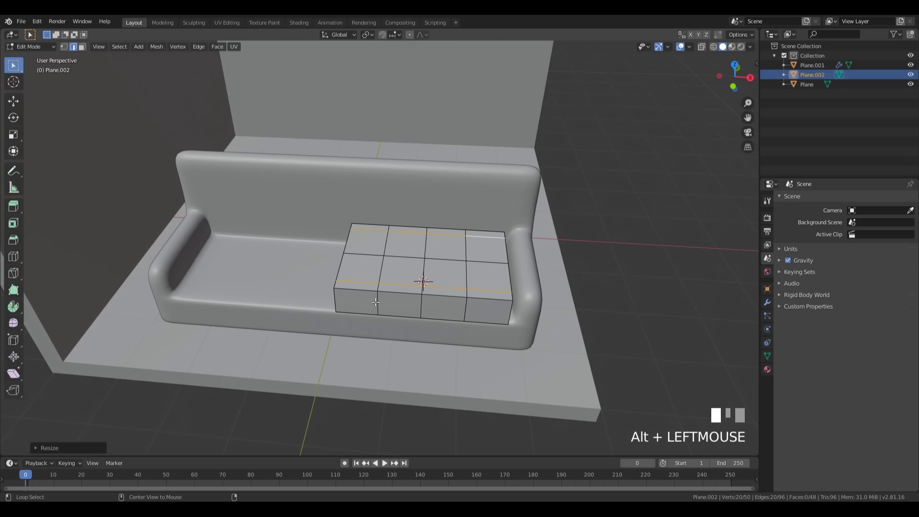
{"action": "left_click", "coordinate": [464, 309], "text": "alt+shift"}
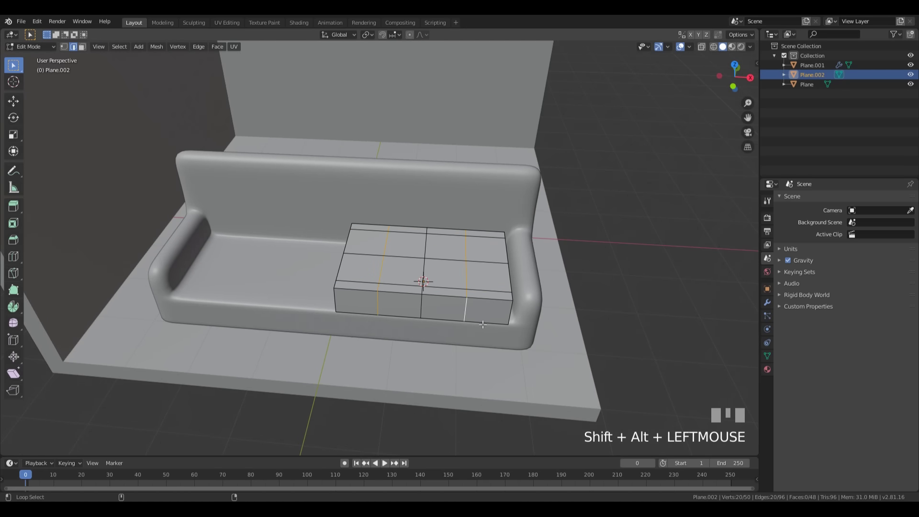
{"action": "key", "text": "s"}
{"action": "key", "text": "x"}
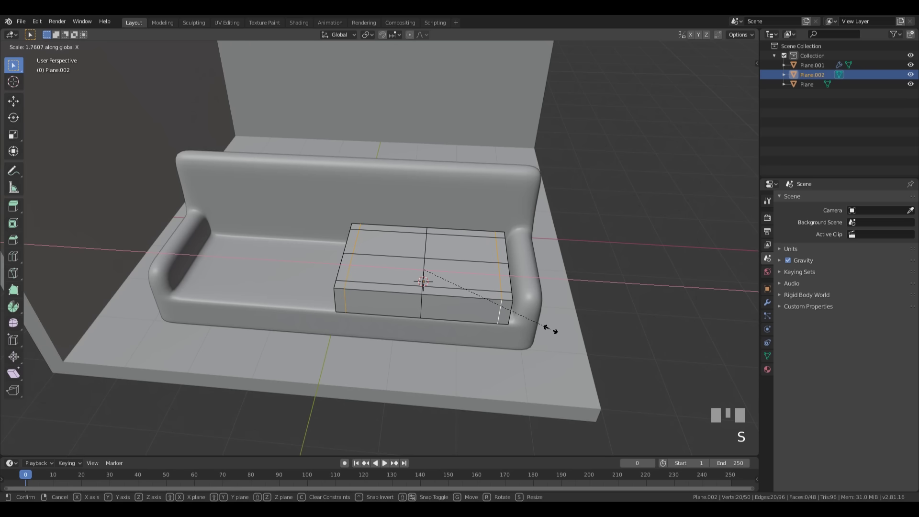
{"action": "left_click", "coordinate": [551, 329]}
{"action": "middle_click_drag", "start_coordinate": [473, 288], "coordinate": [536, 282]}
{"action": "middle_click_drag", "start_coordinate": [597, 265], "coordinate": [566, 279], "text": "shift"}
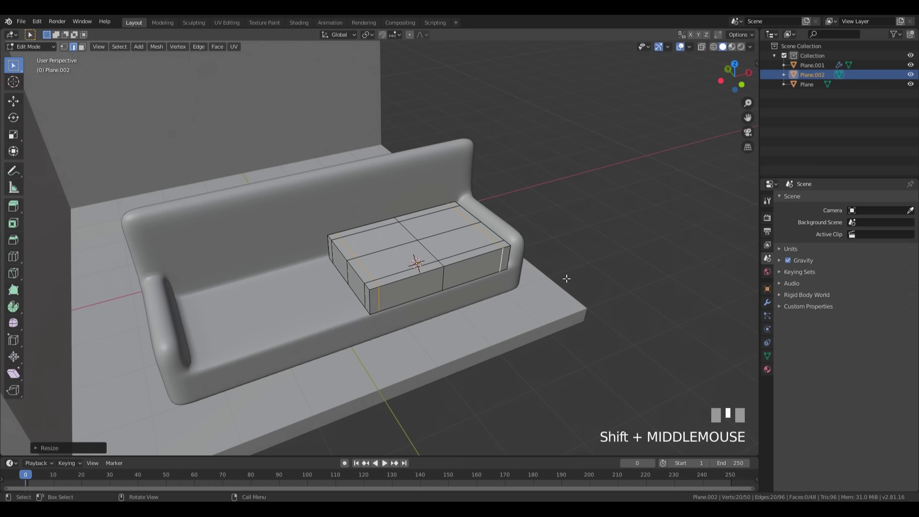
Select the four large central faces on top of the cushion and poke them
{"action": "middle_click_drag", "start_coordinate": [527, 303], "coordinate": [495, 262]}
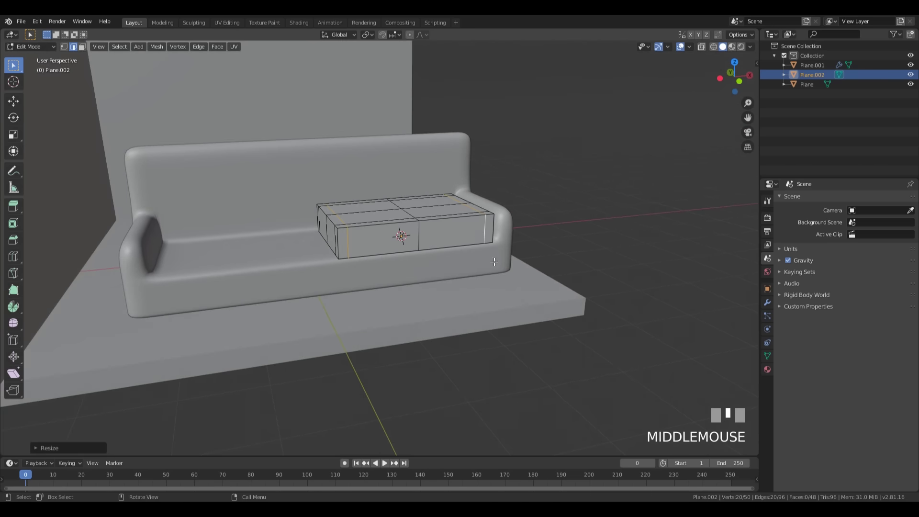
{"action": "middle_click_drag", "start_coordinate": [531, 221], "coordinate": [552, 241]}
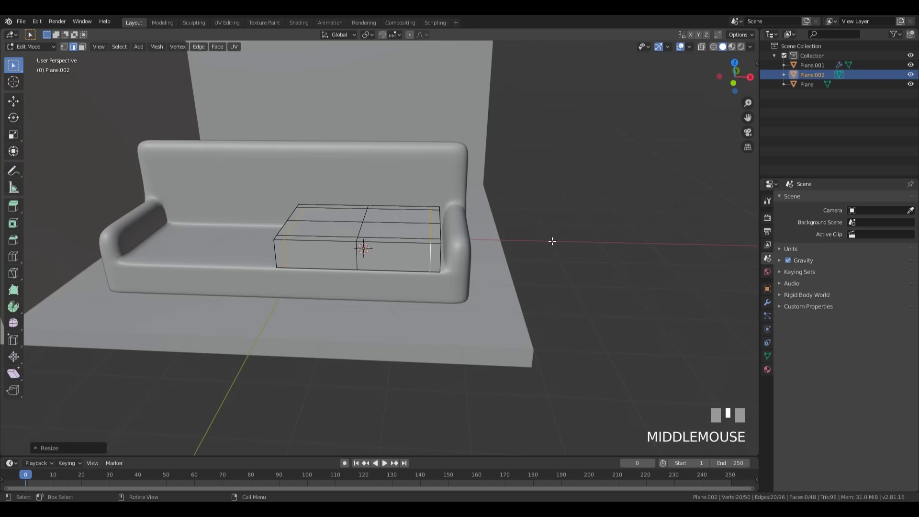
{"action": "middle_click_drag", "start_coordinate": [446, 259], "coordinate": [405, 283]}
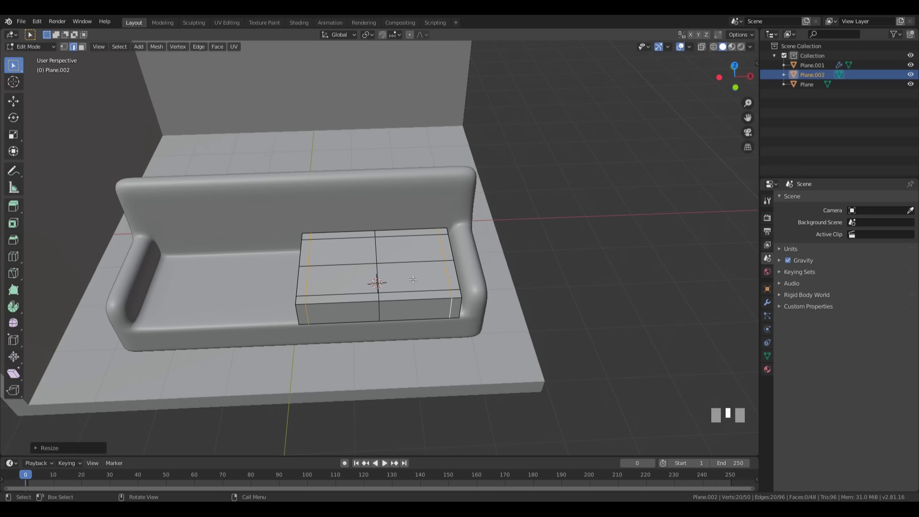
{"action": "middle_click_drag", "start_coordinate": [439, 326], "coordinate": [381, 387]}
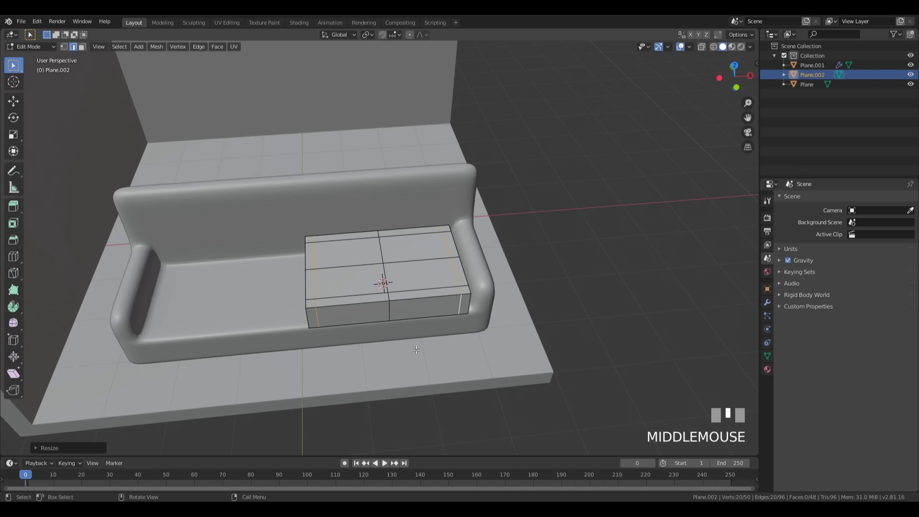
{"action": "key", "text": "3"}
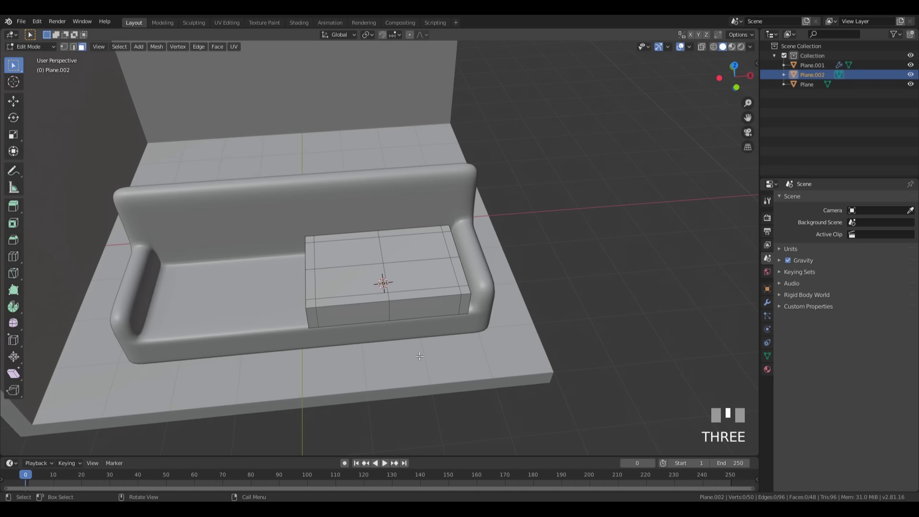
{"action": "left_click_drag", "start_coordinate": [364, 258], "coordinate": [421, 281]}
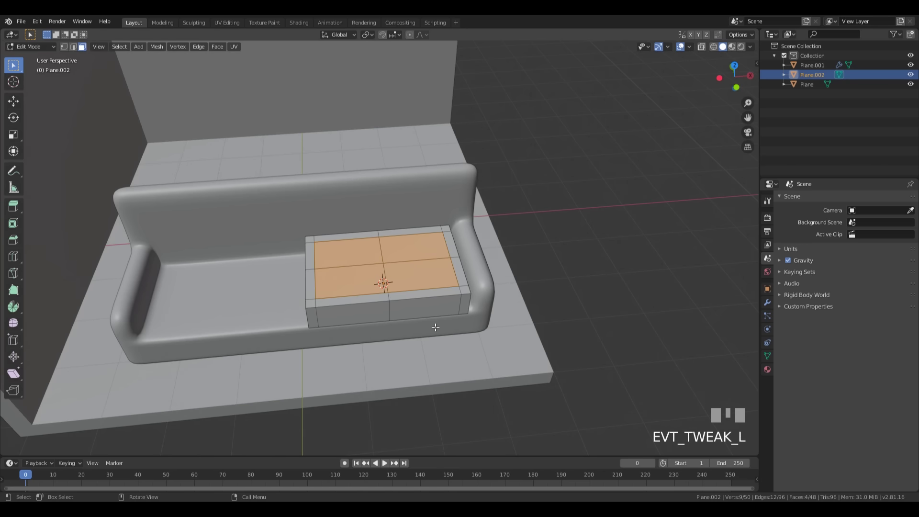
{"action": "right_click", "coordinate": [414, 251]}
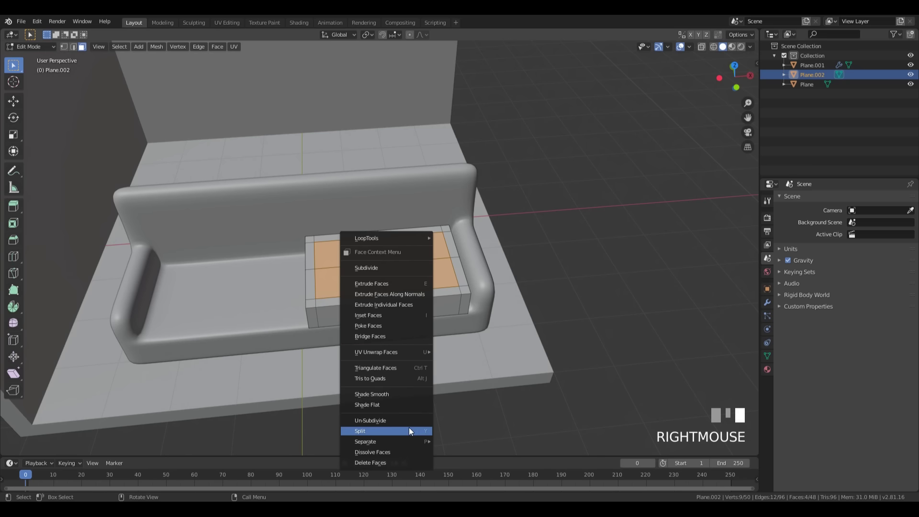
{"action": "left_click", "coordinate": [381, 326]}
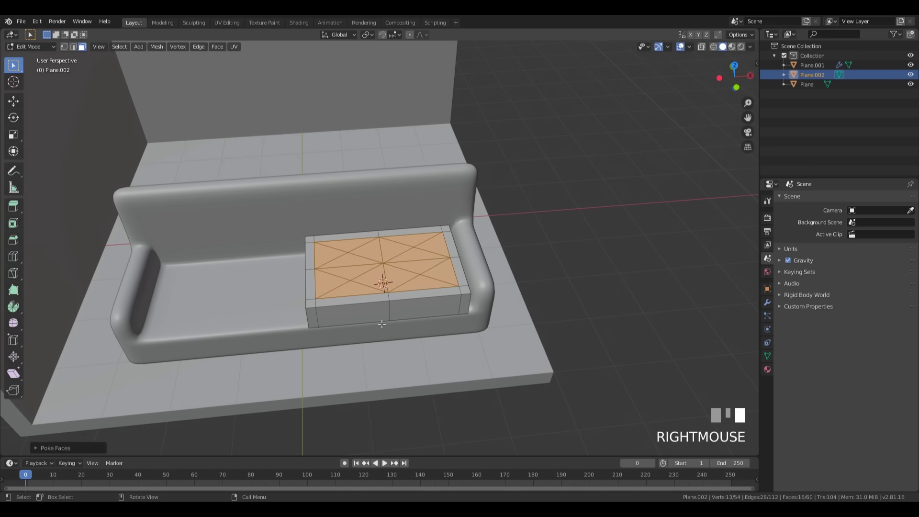
Add a level 2 subdivision surface to the cushion in Object Mode and shade it smooth
{"action": "middle_click_drag", "start_coordinate": [375, 330], "coordinate": [381, 307]}
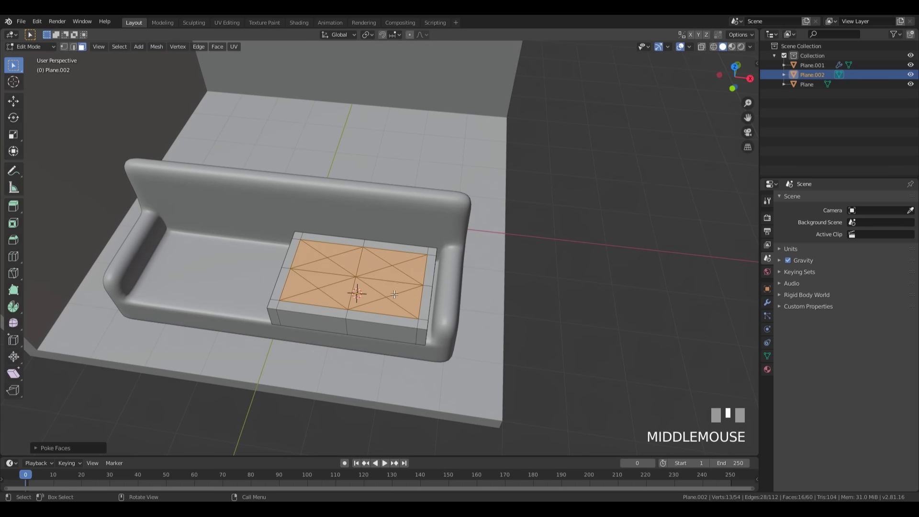
{"action": "key", "text": "1"}
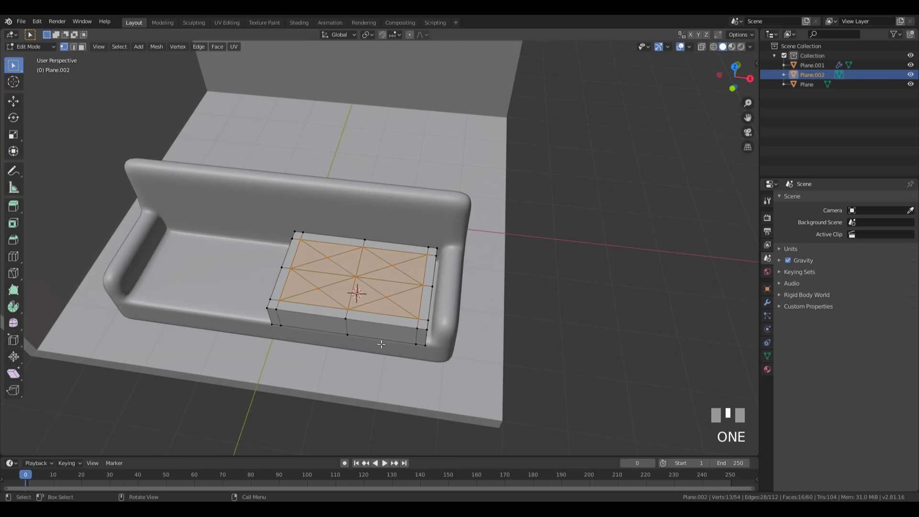
{"action": "middle_click_drag", "start_coordinate": [423, 327], "coordinate": [470, 283]}
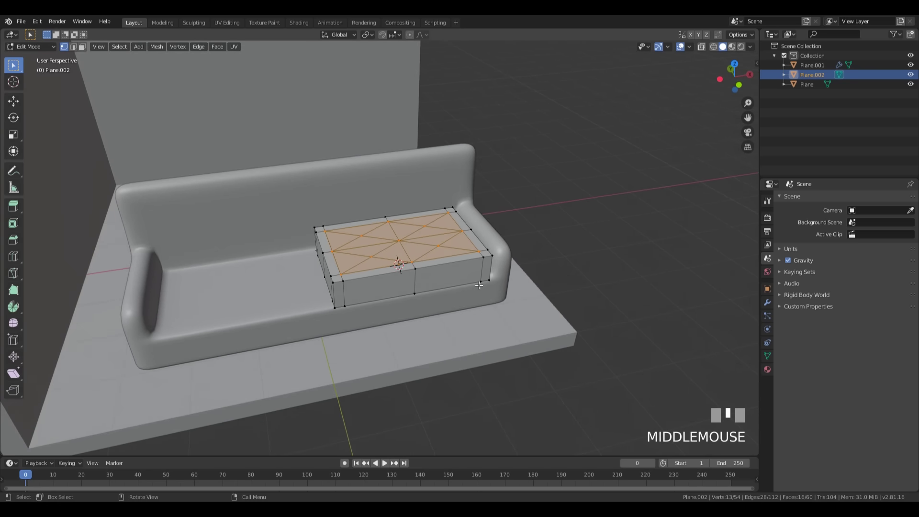
{"action": "key", "text": "Tab"}
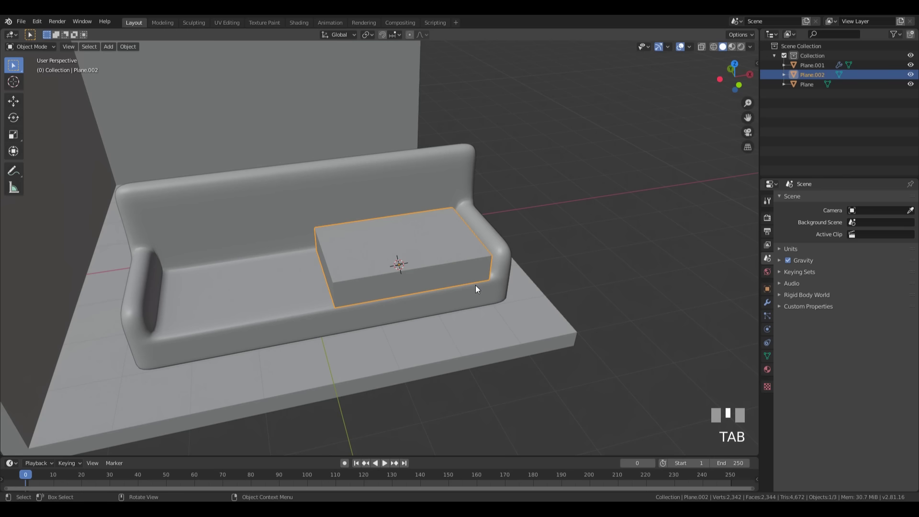
{"action": "key", "text": "ctrl+2"}
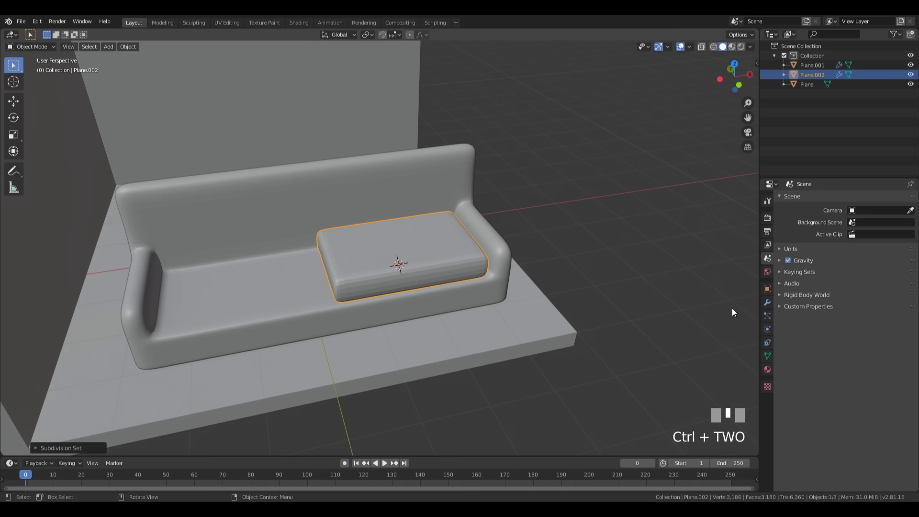
{"action": "left_click", "coordinate": [766, 303]}
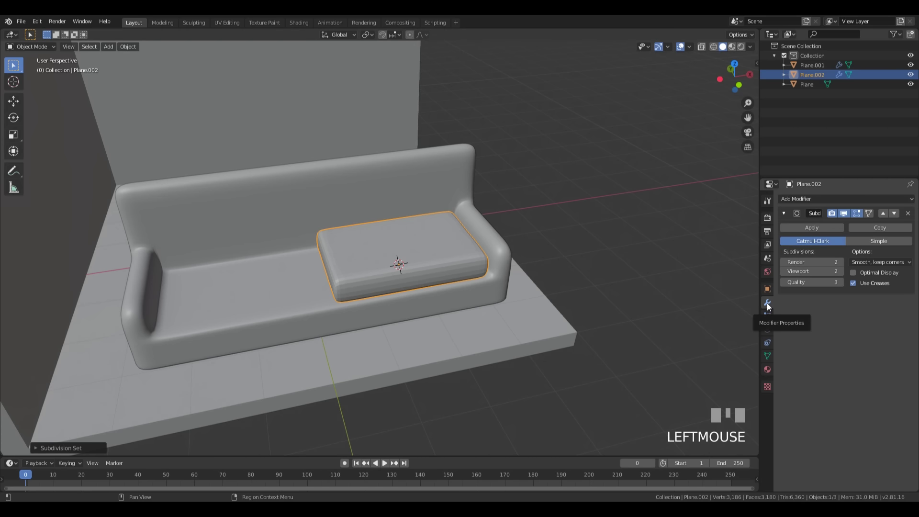
{"action": "right_click", "coordinate": [435, 257]}
{"action": "left_click", "coordinate": [414, 254]}
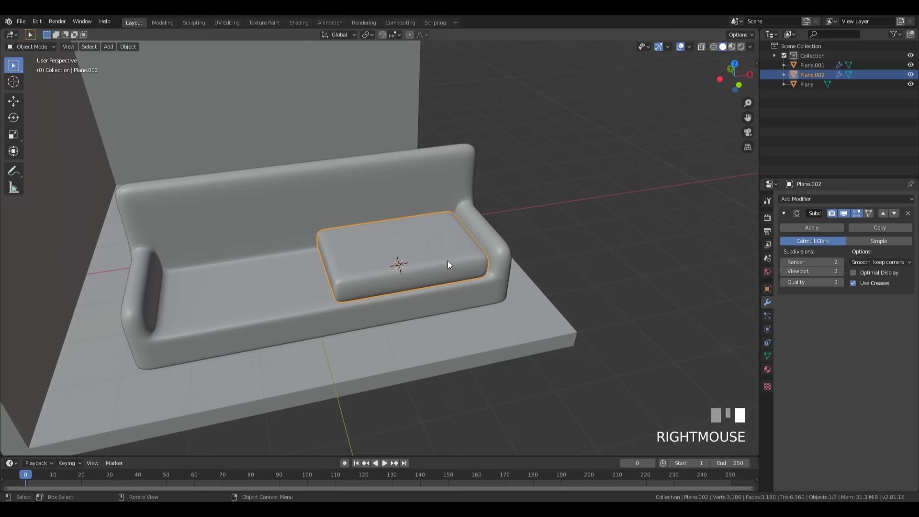
Select the four centre vertices of the poked faces on the cushion's top in Edit Mode
{"action": "middle_click_drag", "start_coordinate": [549, 264], "coordinate": [534, 268]}
{"action": "key", "text": "Tab"}
{"action": "middle_click_drag", "start_coordinate": [459, 313], "coordinate": [471, 271]}
{"action": "scroll", "coordinate": [407, 264], "scroll_direction": "up", "scroll_amount": 3}
{"action": "middle_click_drag", "start_coordinate": [401, 260], "coordinate": [417, 296]}
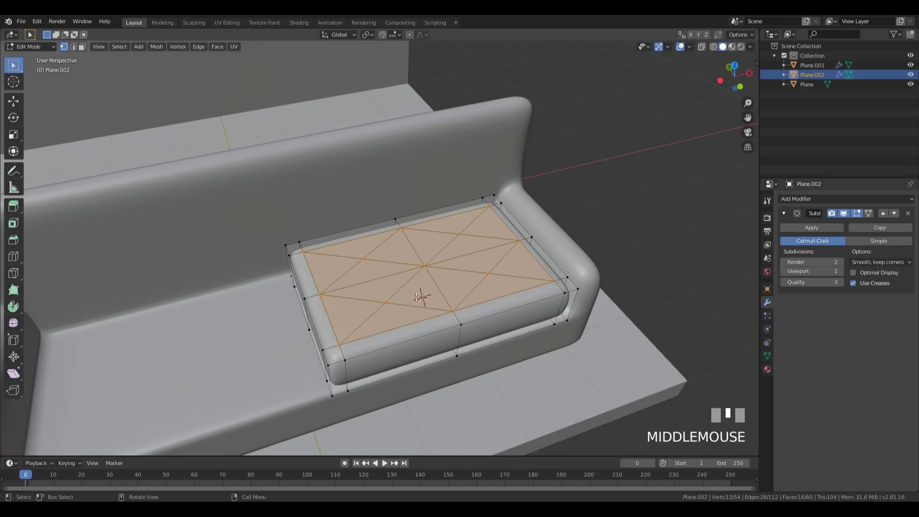
{"action": "left_click", "coordinate": [386, 301]}
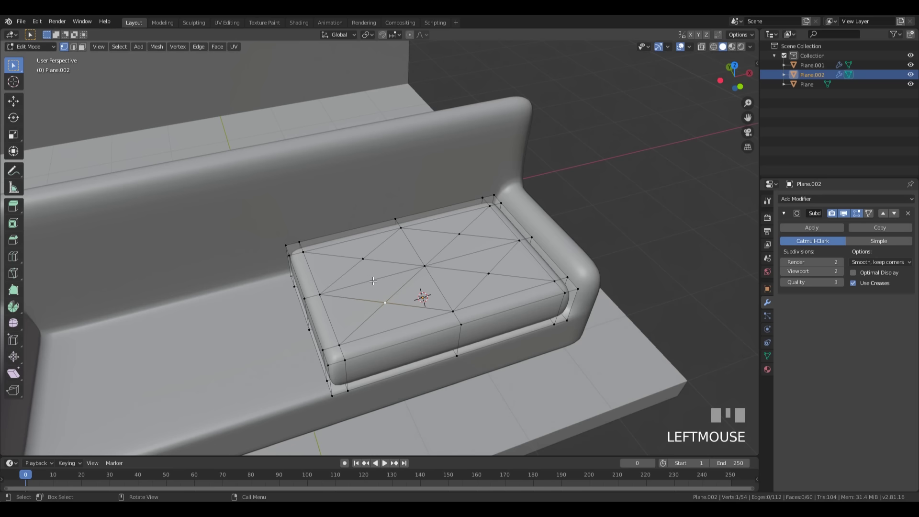
{"action": "left_click", "coordinate": [363, 258], "text": "shift"}
{"action": "left_click", "coordinate": [488, 274], "text": "shift"}
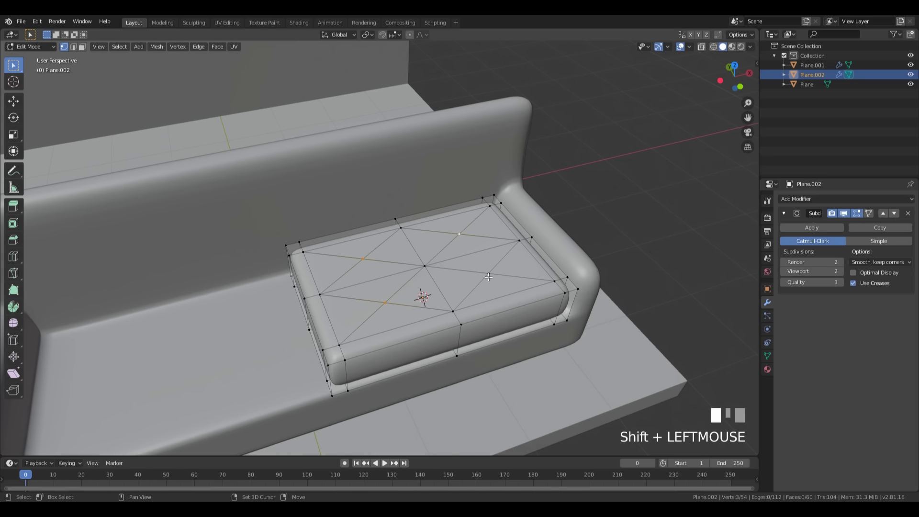
{"action": "middle_click_drag", "start_coordinate": [488, 273], "coordinate": [576, 288]}
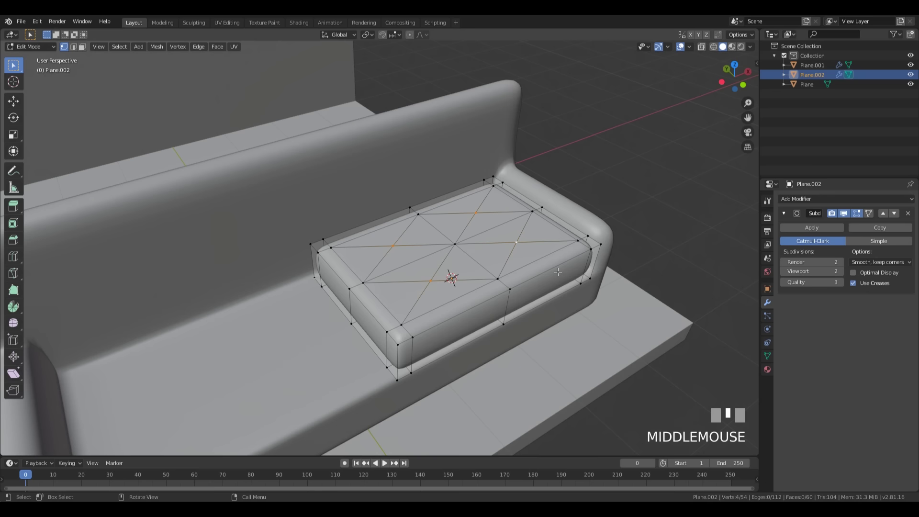
{"action": "key", "text": "g"}
{"action": "key", "text": "z"}
{"action": "key", "text": "Escape"}
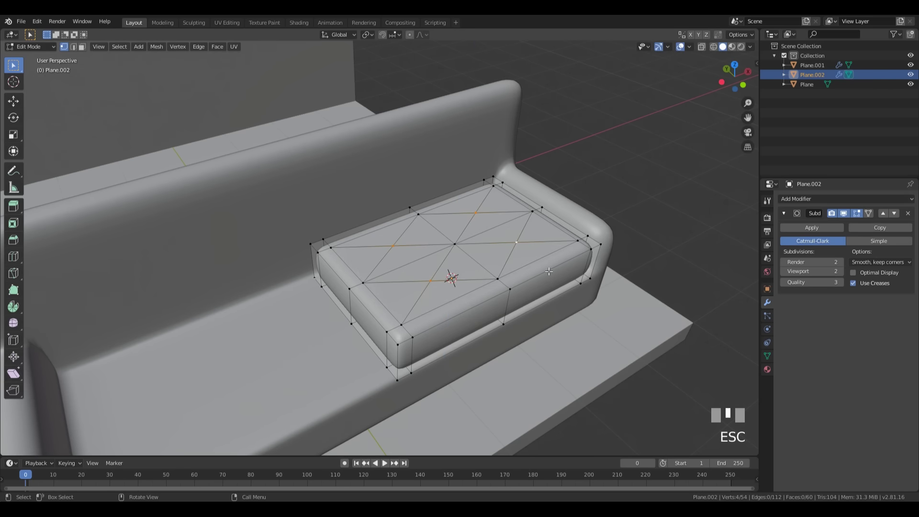
{"action": "key", "text": "g"}
{"action": "key", "text": "z"}
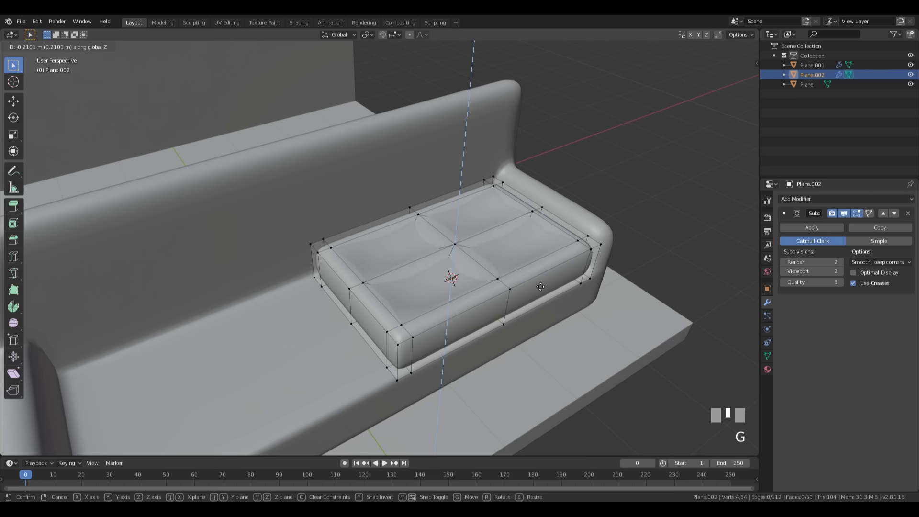
{"action": "left_click", "coordinate": [539, 287]}
Bevel the four selected vertices in vertex-only mode with one segment and a width of about 0.126 m
{"action": "middle_click_drag", "start_coordinate": [539, 287], "coordinate": [525, 256]}
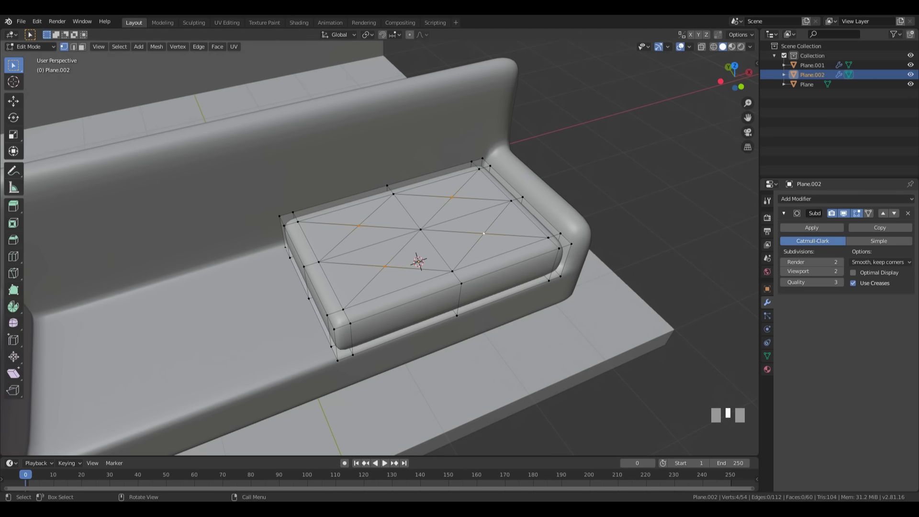
{"action": "key", "text": "ctrl+b"}
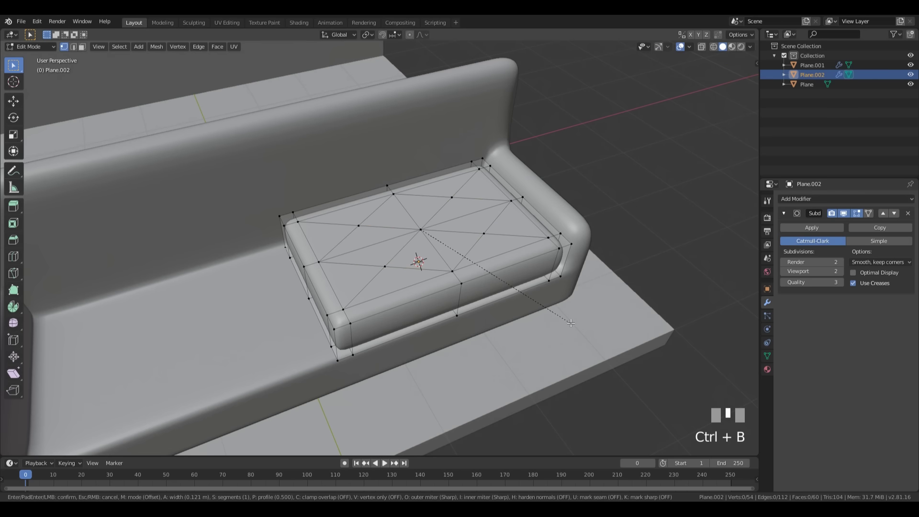
{"action": "key", "text": "v"}
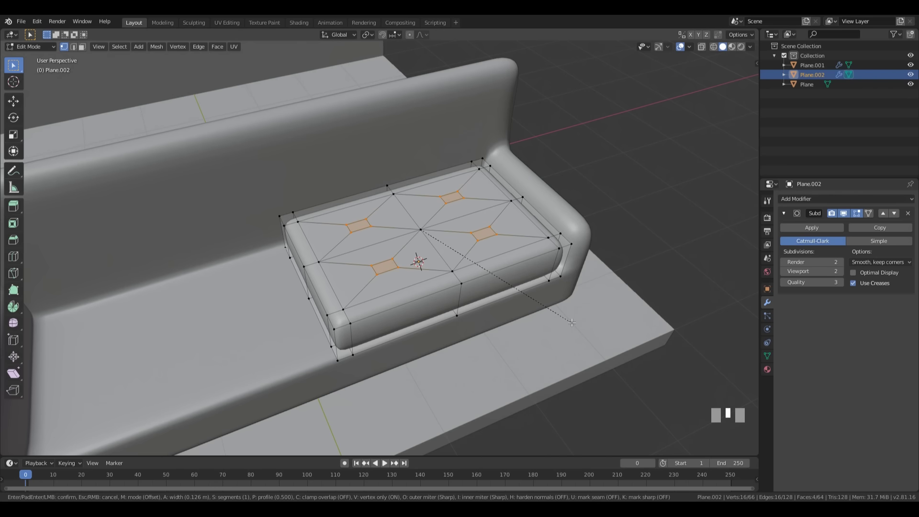
{"action": "left_click", "coordinate": [572, 322]}
Narrow the four small bevelled faces along X around their Individual Origins and set the pivot point back to Median Point
{"action": "left_click", "coordinate": [369, 35]}
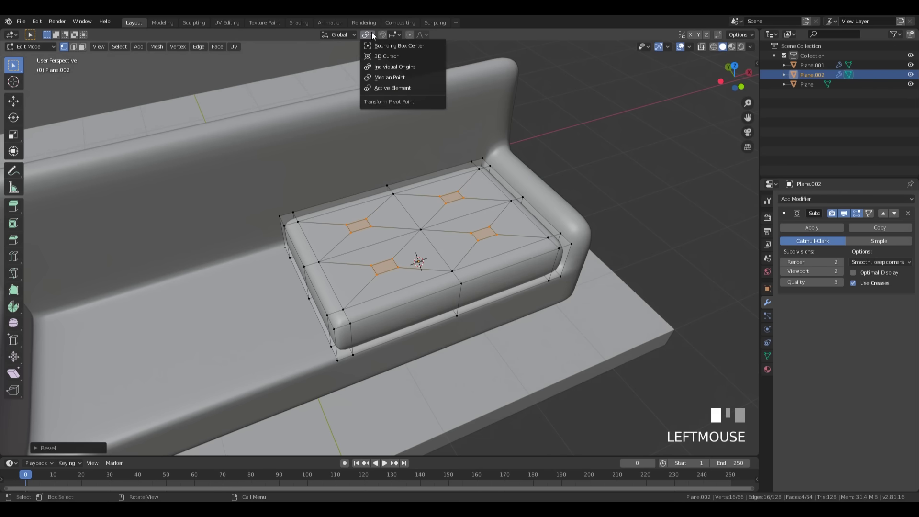
{"action": "left_click", "coordinate": [394, 56]}
{"action": "middle_click_drag", "start_coordinate": [627, 209], "coordinate": [609, 207]}
{"action": "key", "text": "s"}
{"action": "key", "text": "x"}
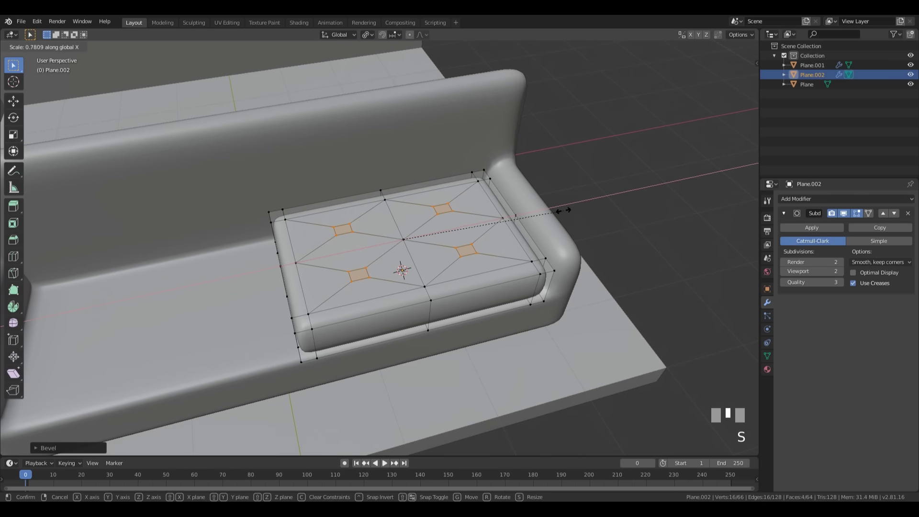
{"action": "left_click", "coordinate": [527, 218]}
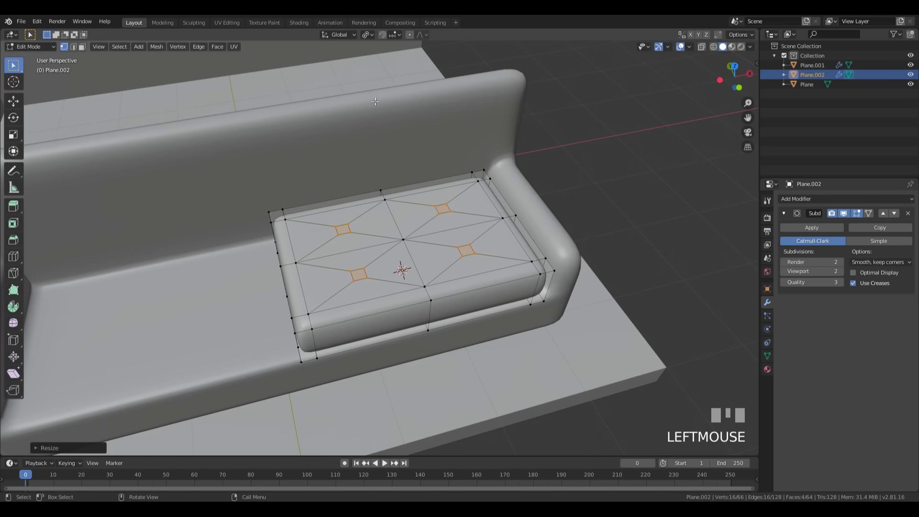
{"action": "left_click", "coordinate": [367, 34]}
{"action": "left_click", "coordinate": [394, 76]}
Lower the four small faces by about 0.10 m along Z to form dimples in the cushion
{"action": "middle_click_drag", "start_coordinate": [508, 239], "coordinate": [540, 260]}
{"action": "scroll", "coordinate": [540, 259], "scroll_direction": "down", "scroll_amount": 1}
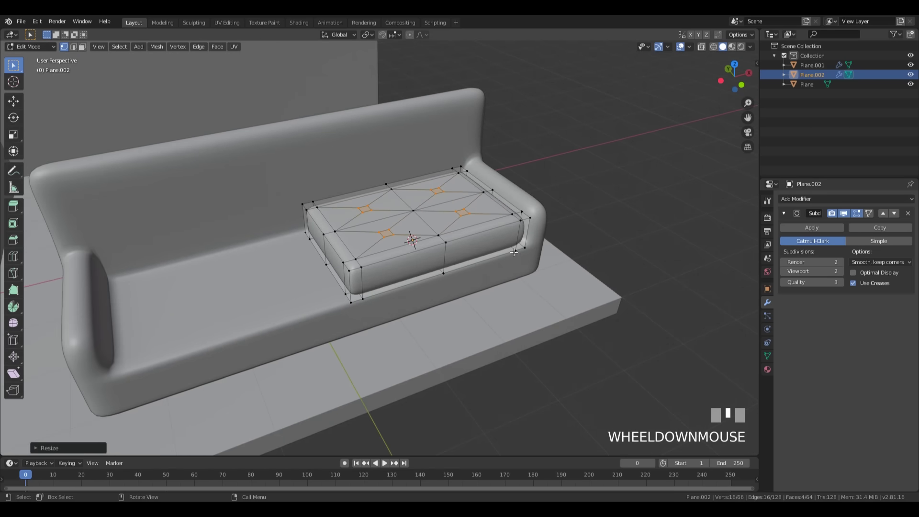
{"action": "key", "text": "g"}
{"action": "key", "text": "z"}
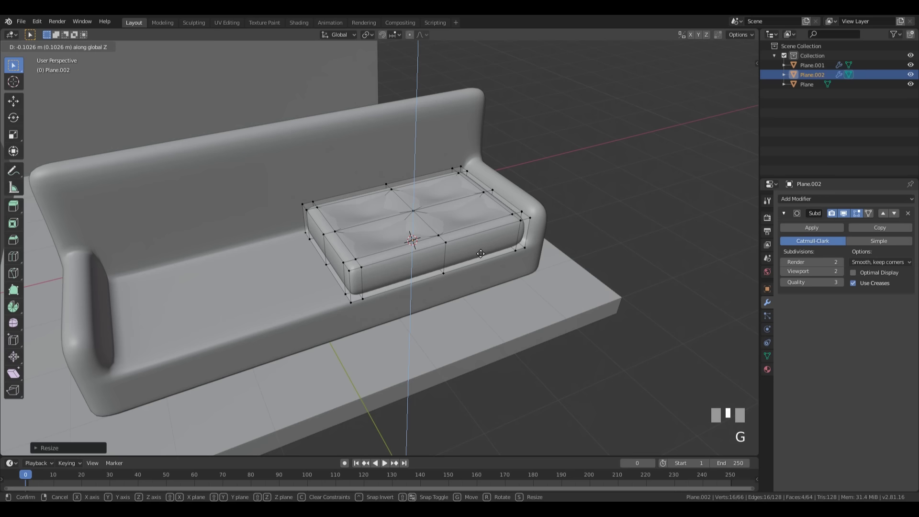
{"action": "left_click", "coordinate": [478, 255]}
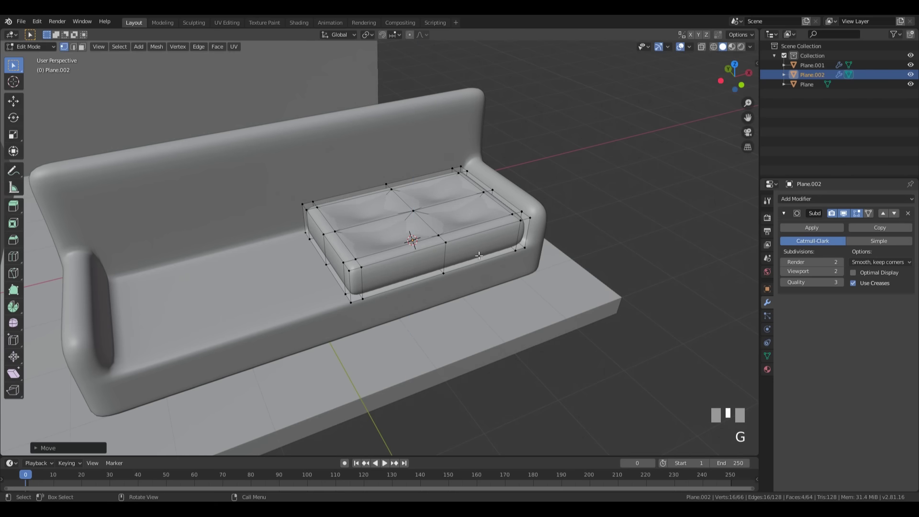
Grow the selection to the surrounding top faces, raise them about 0.09 m along Z, and return to Object Mode
{"action": "key", "text": "ctrl+KP_Add"}
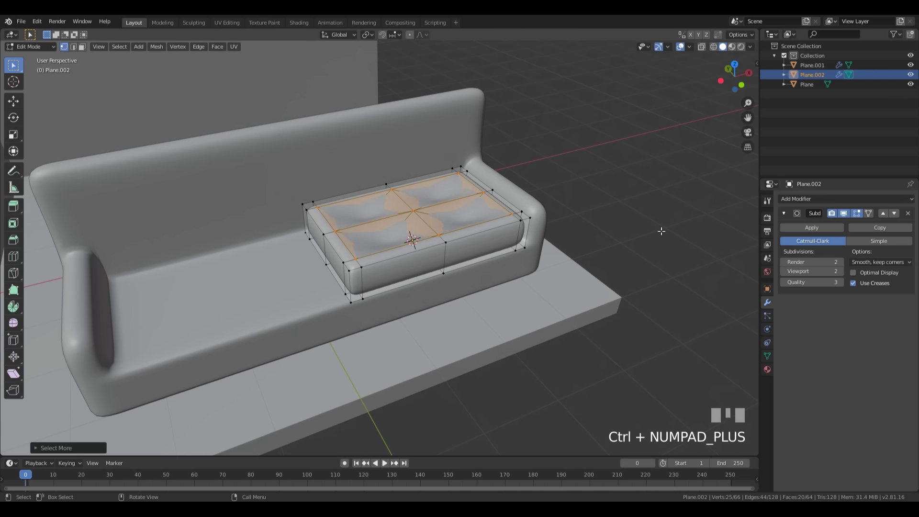
{"action": "key", "text": "g"}
{"action": "key", "text": "z"}
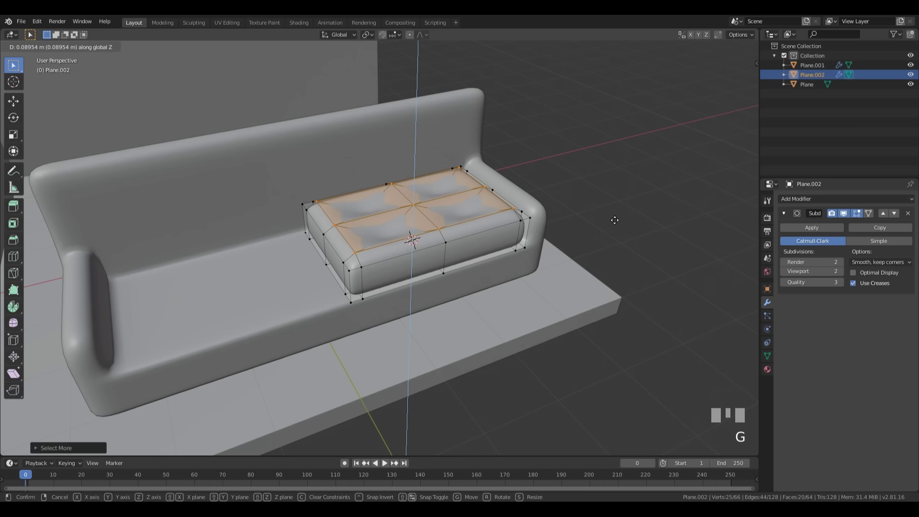
{"action": "left_click", "coordinate": [614, 220]}
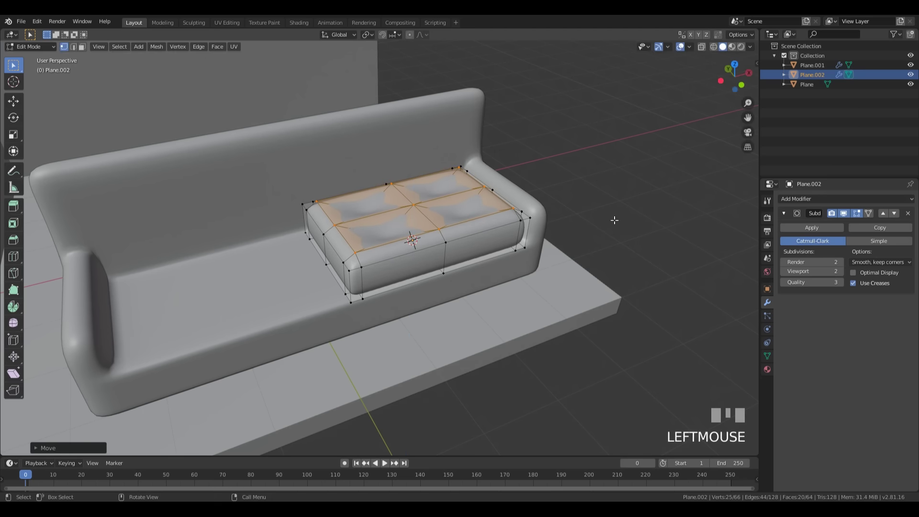
{"action": "key", "text": "Tab"}
Create a linked duplicate of the seat cushion and move it about -2.5 m along X to the sofa's empty half
{"action": "middle_click_drag", "start_coordinate": [613, 218], "coordinate": [500, 248]}
{"action": "scroll", "coordinate": [404, 238], "scroll_direction": "down", "scroll_amount": 3}
{"action": "middle_click_drag", "start_coordinate": [403, 238], "coordinate": [473, 267], "text": "shift"}
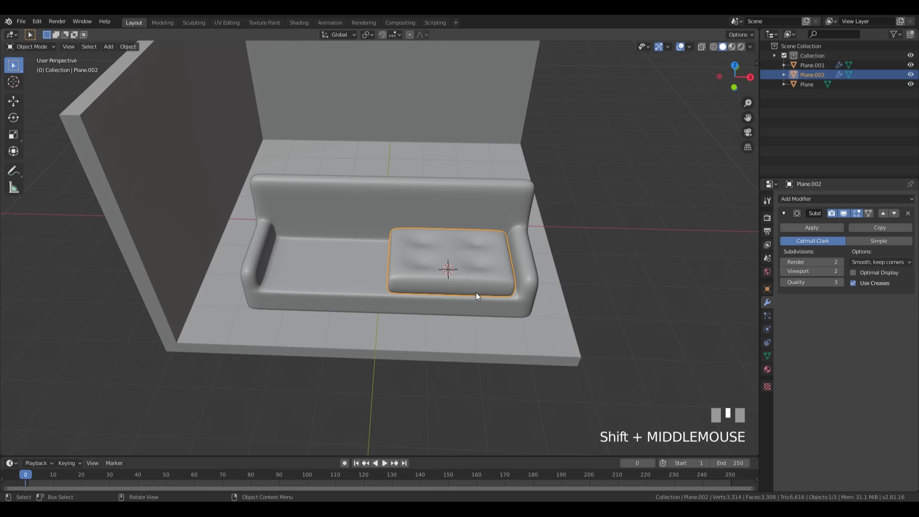
{"action": "key", "text": "alt+d"}
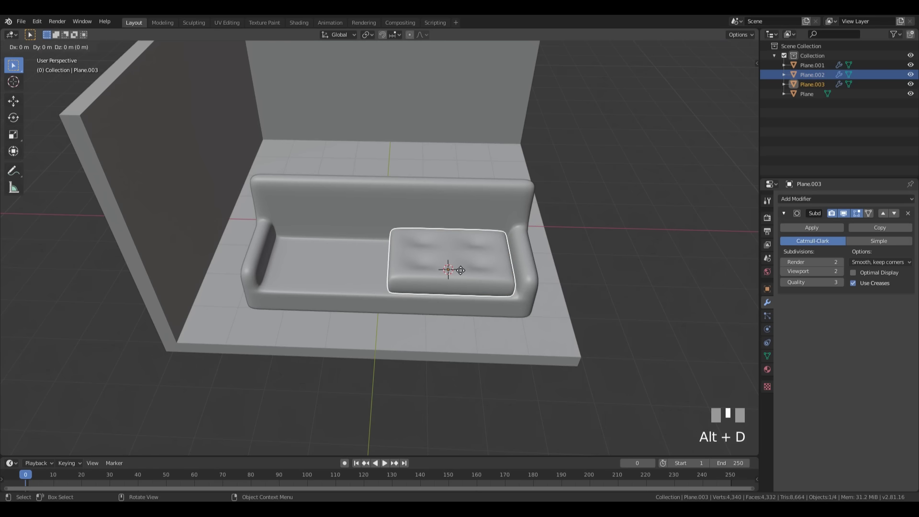
{"action": "key", "text": "x"}
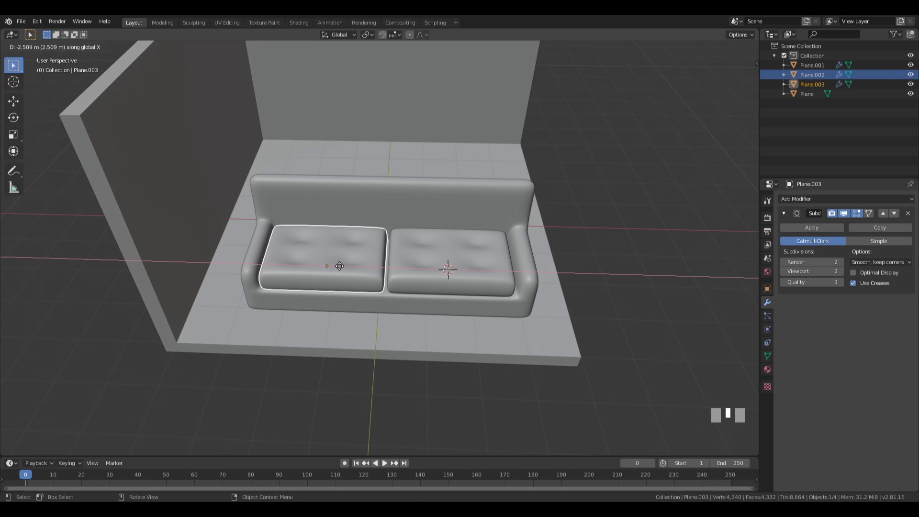
{"action": "left_click", "coordinate": [340, 266]}
{"action": "left_click", "coordinate": [513, 282], "text": "shift"}
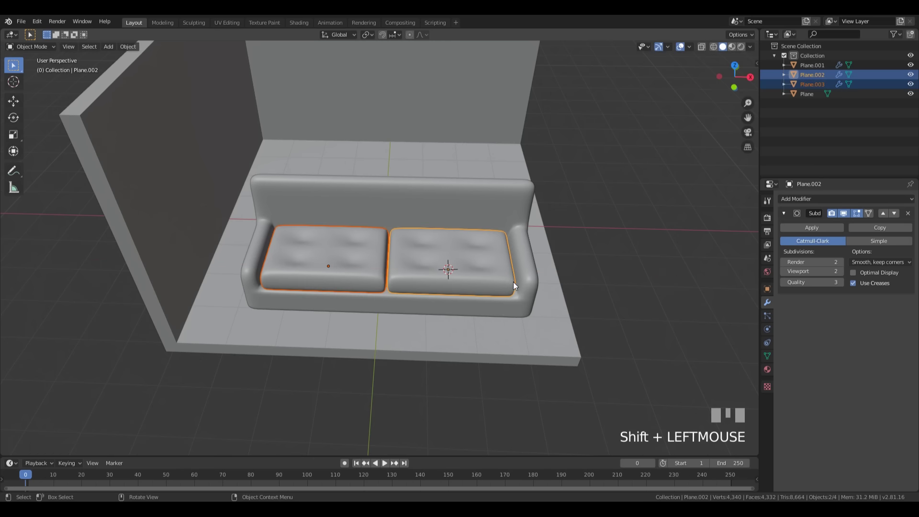
{"action": "middle_click_drag", "start_coordinate": [513, 282], "coordinate": [526, 263]}
{"action": "key", "text": "g"}
{"action": "key", "text": "x"}
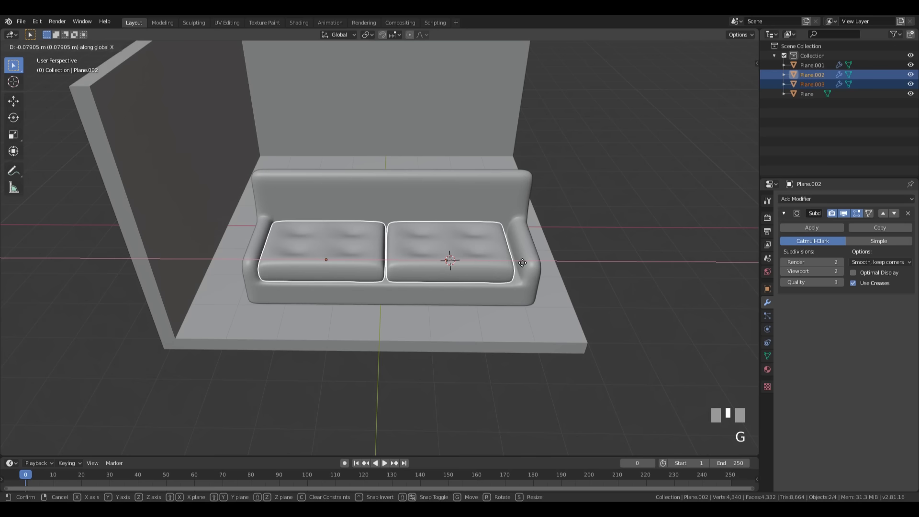
{"action": "key", "text": "Escape"}
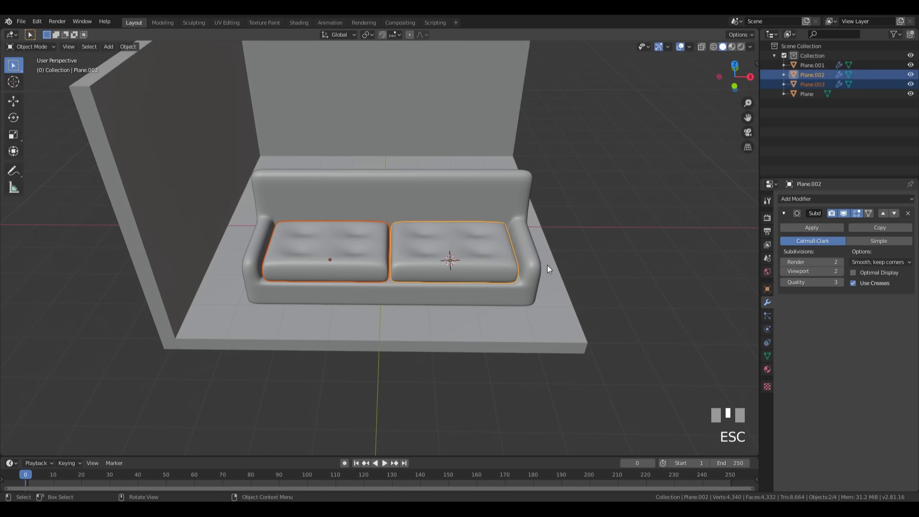
Select only the original seat cushion and save the living-room.blend file
{"action": "middle_click_drag", "start_coordinate": [548, 268], "coordinate": [453, 269]}
{"action": "left_click", "coordinate": [457, 269]}
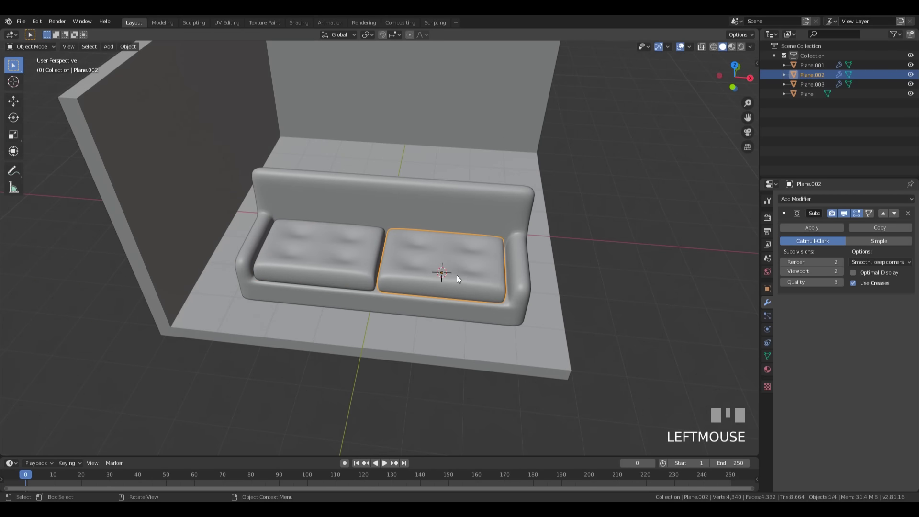
{"action": "key", "text": "ctrl+s"}
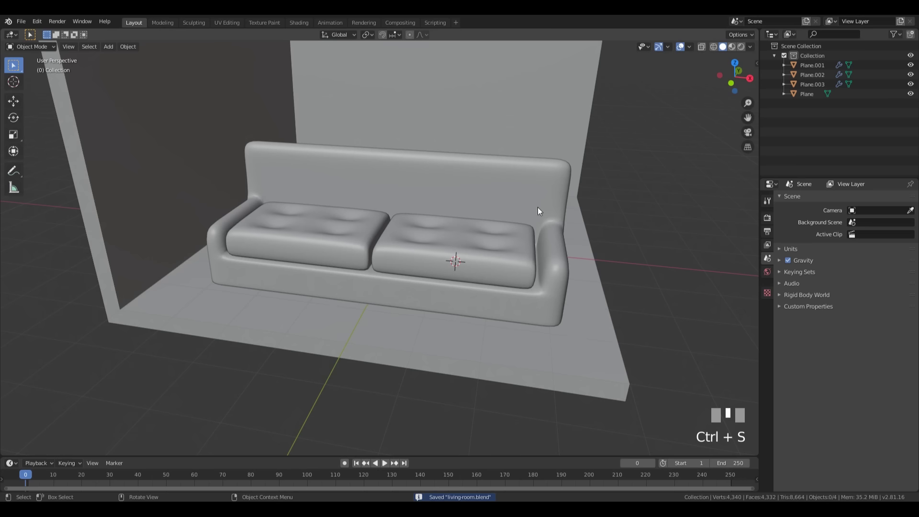
Add a new plane mesh at the 3D cursor over the original seat cushion
{"action": "middle_click_drag", "start_coordinate": [527, 234], "coordinate": [494, 286]}
{"action": "scroll", "coordinate": [544, 242], "scroll_direction": "down", "scroll_amount": 2}
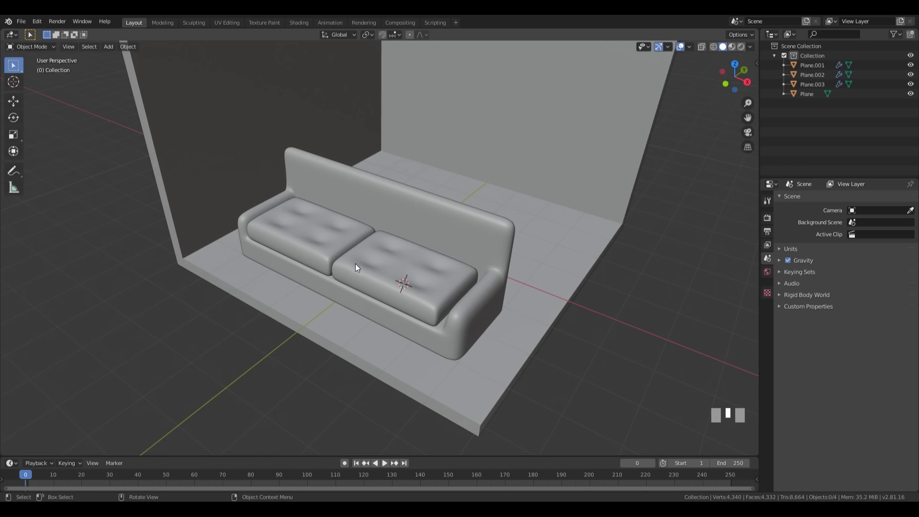
{"action": "middle_click_drag", "start_coordinate": [400, 266], "coordinate": [451, 277]}
{"action": "key", "text": "shift+a"}
{"action": "mouse_move", "coordinate": [452, 277]}
{"action": "left_click", "coordinate": [512, 54]}
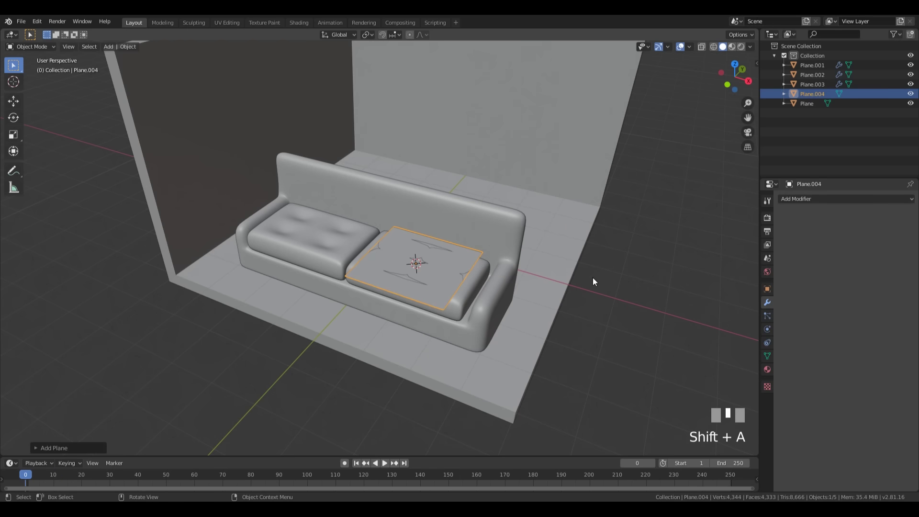
In Edit Mode, scale the plane to about half size and stretch it along X into a rectangle
{"action": "key", "text": "Tab"}
{"action": "key", "text": "s"}
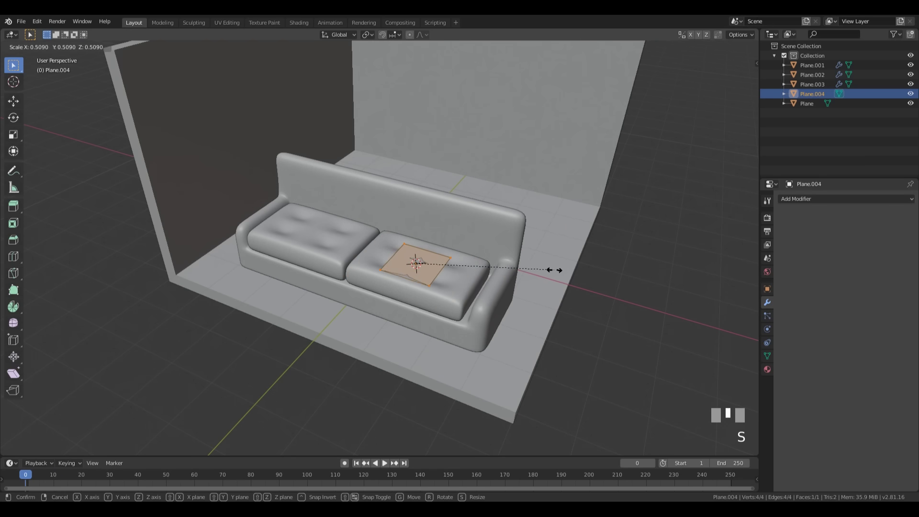
{"action": "key", "text": "x"}
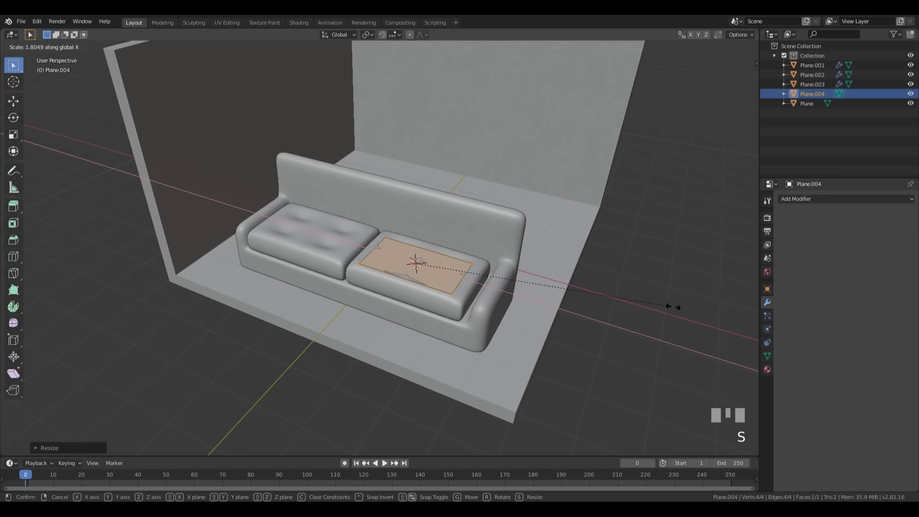
{"action": "left_click", "coordinate": [655, 296]}
Extrude the rectangular plane upward about 0.39 m into a box
{"action": "middle_click_drag", "start_coordinate": [622, 287], "coordinate": [550, 284]}
{"action": "scroll", "coordinate": [547, 285], "scroll_direction": "up", "scroll_amount": 2}
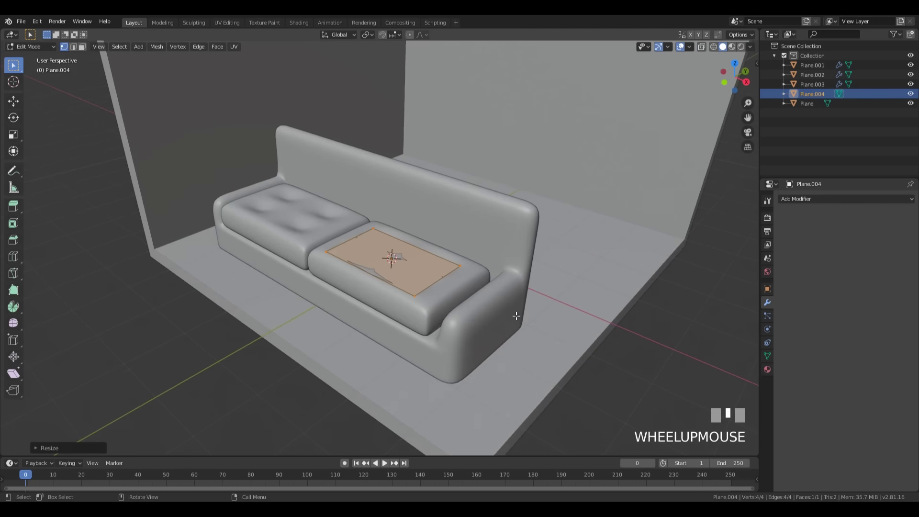
{"action": "key", "text": "e"}
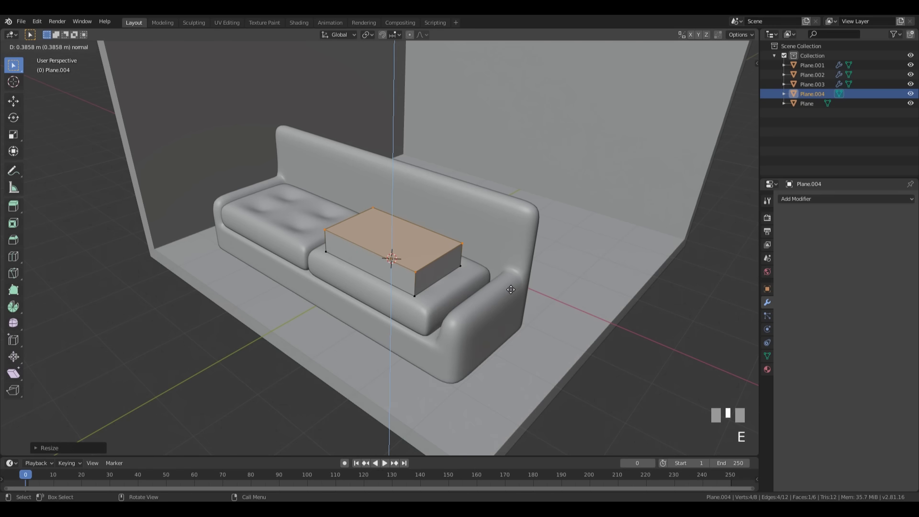
{"action": "left_click", "coordinate": [511, 291]}
Add two lengthwise loop cuts to the box and spread them along Y toward its long edges
{"action": "middle_click_drag", "start_coordinate": [511, 291], "coordinate": [382, 299]}
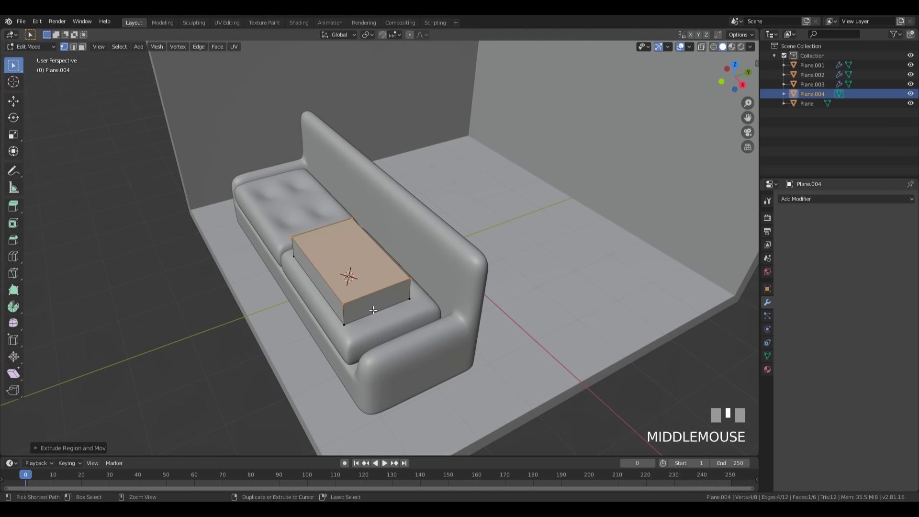
{"action": "key", "text": "ctrl+r"}
{"action": "scroll", "coordinate": [373, 303], "scroll_direction": "up", "scroll_amount": 1}
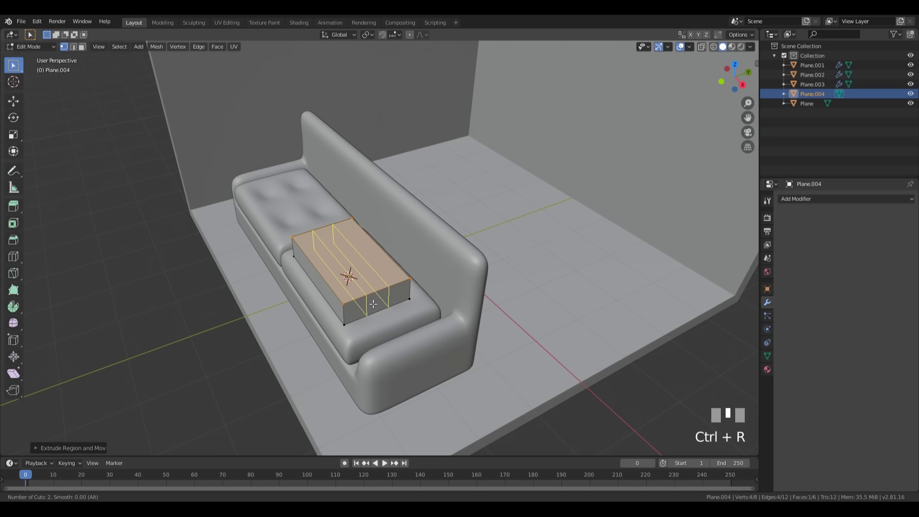
{"action": "left_click", "coordinate": [373, 303]}
{"action": "key", "text": "Escape"}
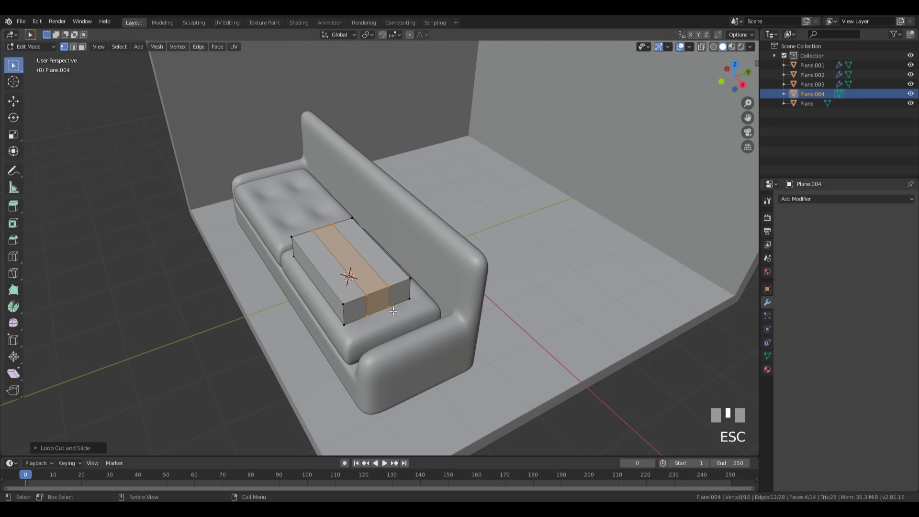
{"action": "key", "text": "s"}
{"action": "key", "text": "Escape"}
{"action": "key", "text": "s"}
{"action": "key", "text": "y"}
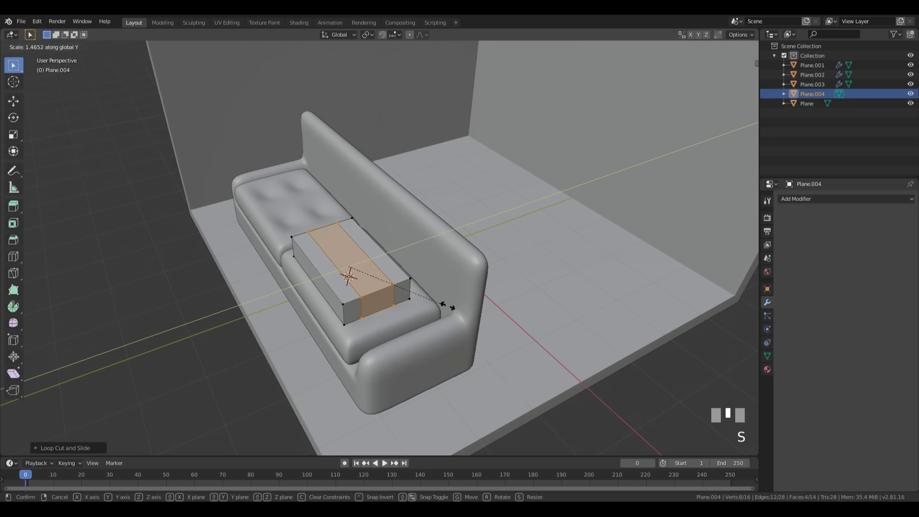
{"action": "left_click", "coordinate": [503, 289]}
Add three evenly spaced crosswise loop cuts to the box without sliding them
{"action": "middle_click_drag", "start_coordinate": [502, 289], "coordinate": [421, 285]}
{"action": "key", "text": "ctrl+r"}
{"action": "scroll", "coordinate": [421, 282], "scroll_direction": "up", "scroll_amount": 2}
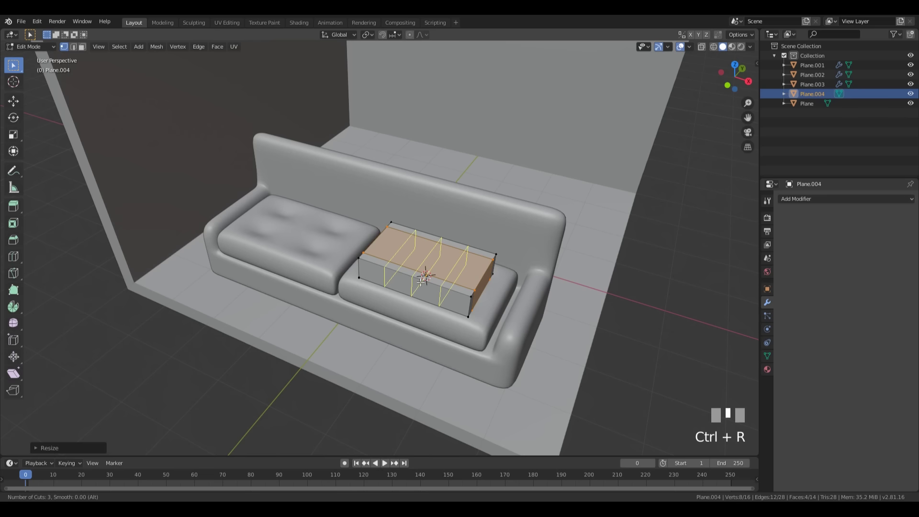
{"action": "left_click", "coordinate": [422, 282]}
{"action": "key", "text": "Escape"}
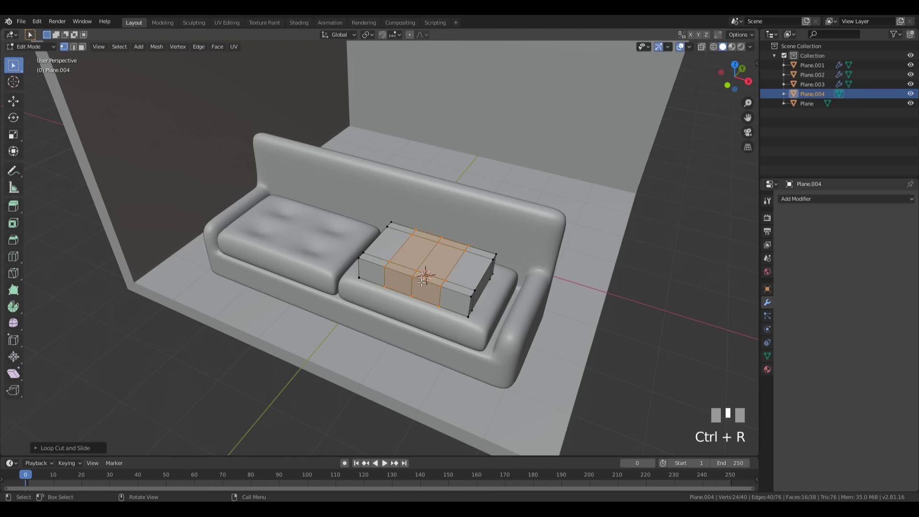
Spread the two outer crosswise loops apart along X by a factor of about 1.7, toward the box's ends
{"action": "left_click", "coordinate": [449, 272], "text": "alt"}
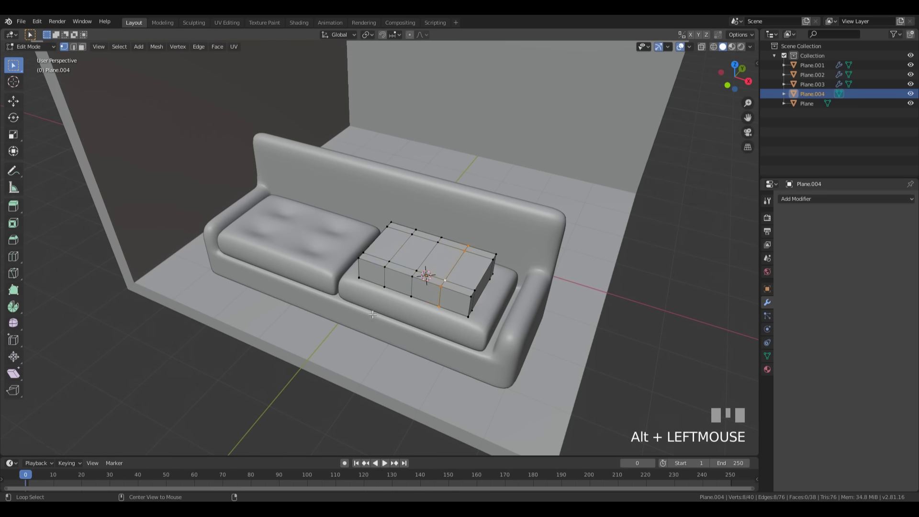
{"action": "left_click", "coordinate": [388, 259], "text": "alt+shift"}
{"action": "key", "text": "s"}
{"action": "key", "text": "x"}
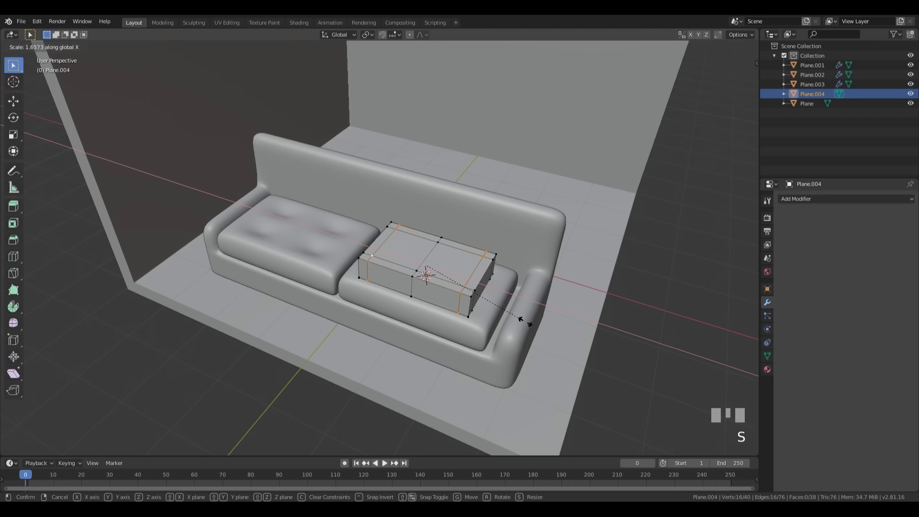
{"action": "left_click", "coordinate": [528, 322]}
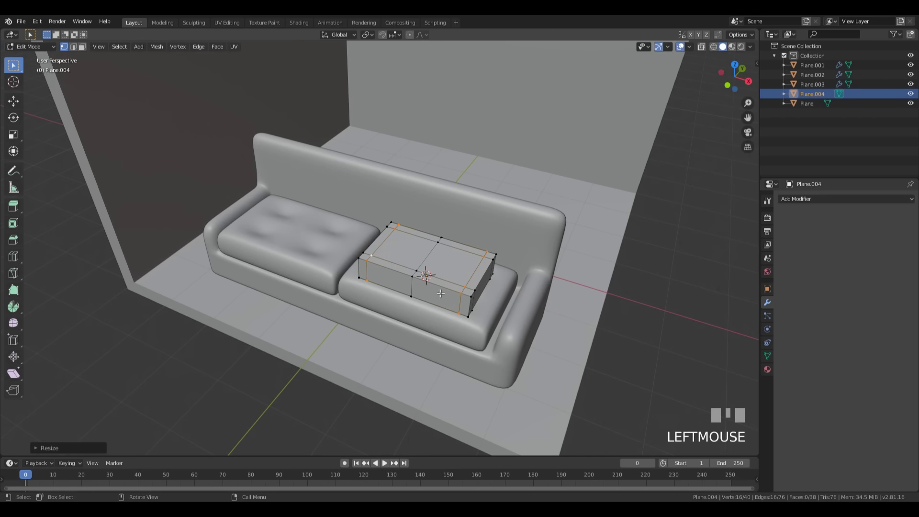
Poke the two large faces on top of the box
{"action": "key", "text": "3"}
{"action": "left_click", "coordinate": [446, 268]}
{"action": "left_click", "coordinate": [413, 256], "text": "shift"}
{"action": "right_click", "coordinate": [449, 269]}
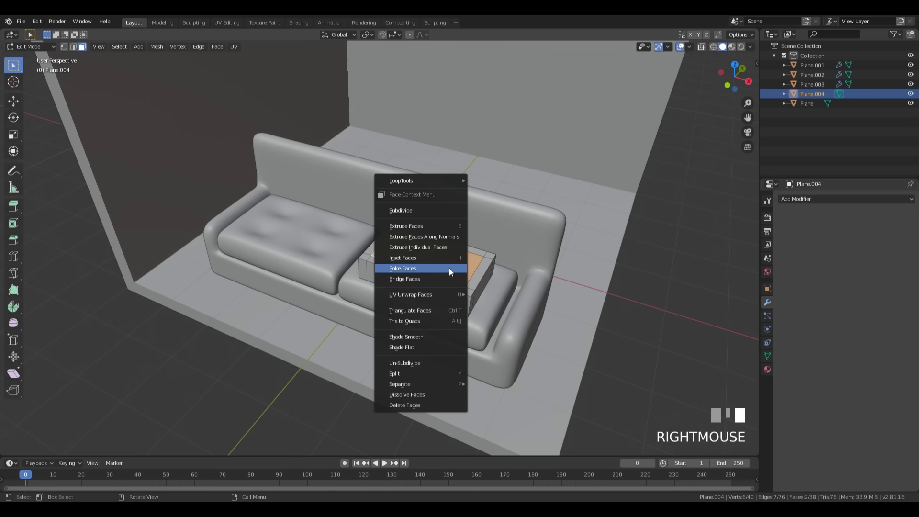
{"action": "left_click", "coordinate": [424, 268]}
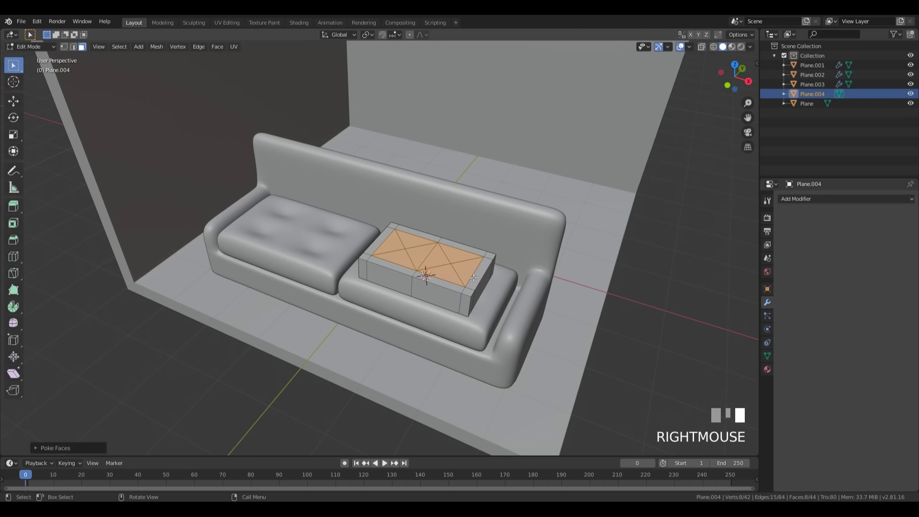
Bevel the two poked centre vertices in vertex-only mode with one segment and a width of about 0.085 m
{"action": "key", "text": "1"}
{"action": "left_click", "coordinate": [451, 264]}
{"action": "left_click", "coordinate": [405, 248], "text": "shift"}
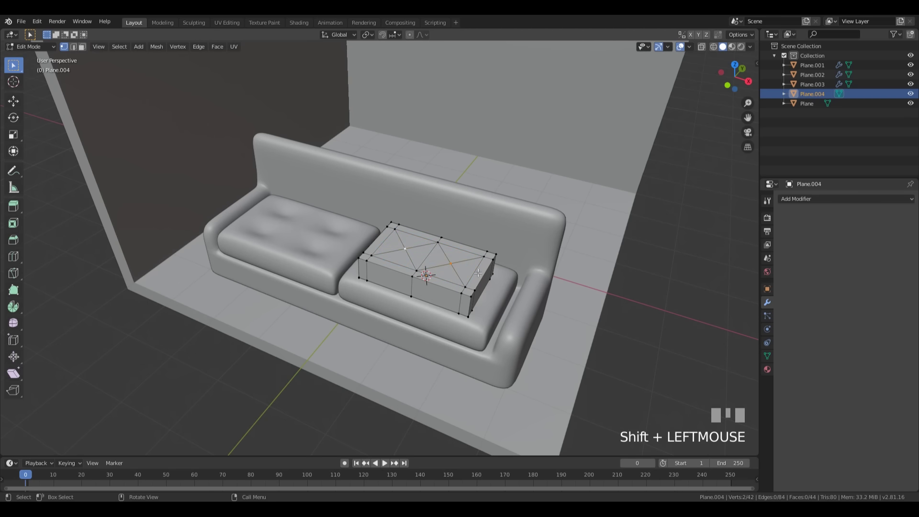
{"action": "key", "text": "ctrl+b"}
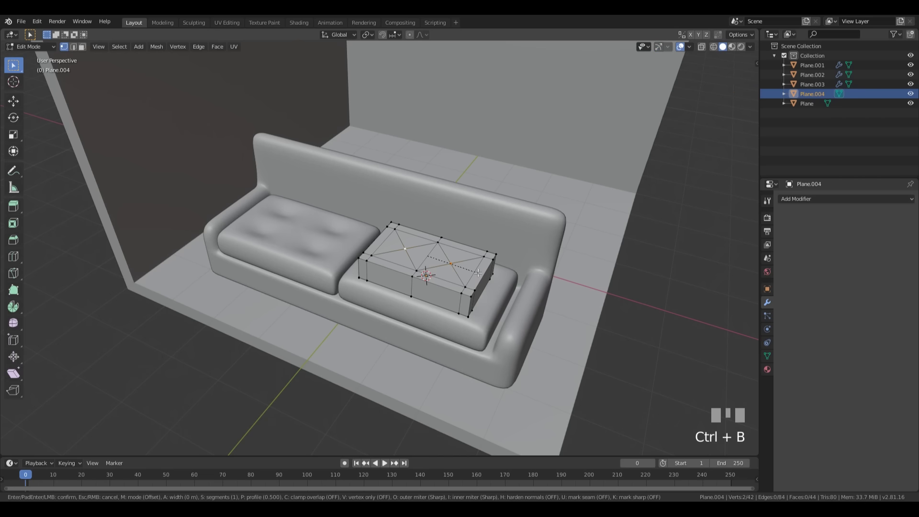
{"action": "key", "text": "v"}
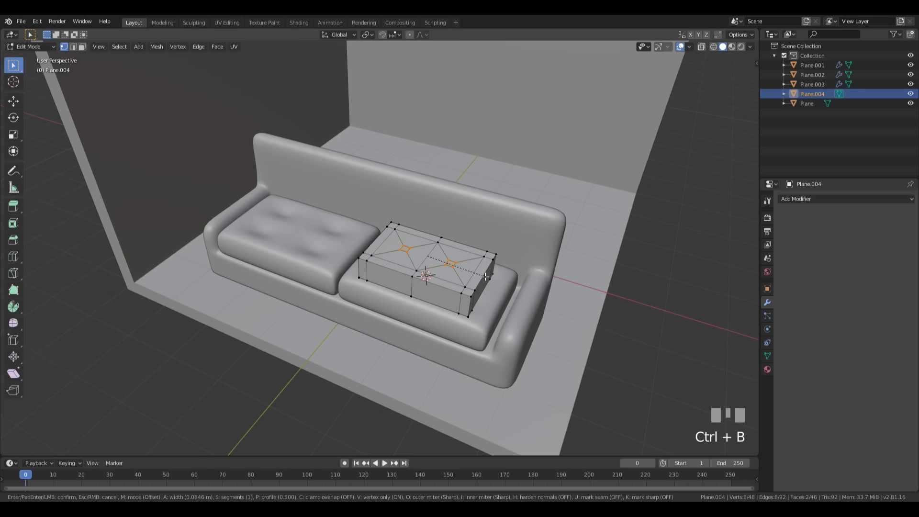
{"action": "left_click", "coordinate": [485, 276]}
Lower the two small bevelled faces about 0.14 m along Z to form dimples
{"action": "key", "text": "g"}
{"action": "key", "text": "z"}
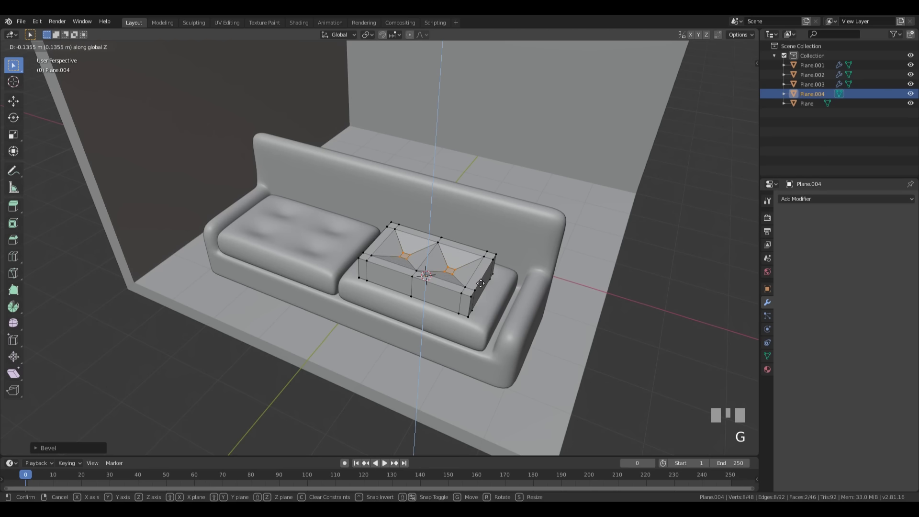
{"action": "left_click", "coordinate": [480, 283]}
Grow the selection to the surrounding top faces, raise them about 0.10 m along Z, and return to Object Mode
{"action": "key", "text": "ctrl+KP_Add"}
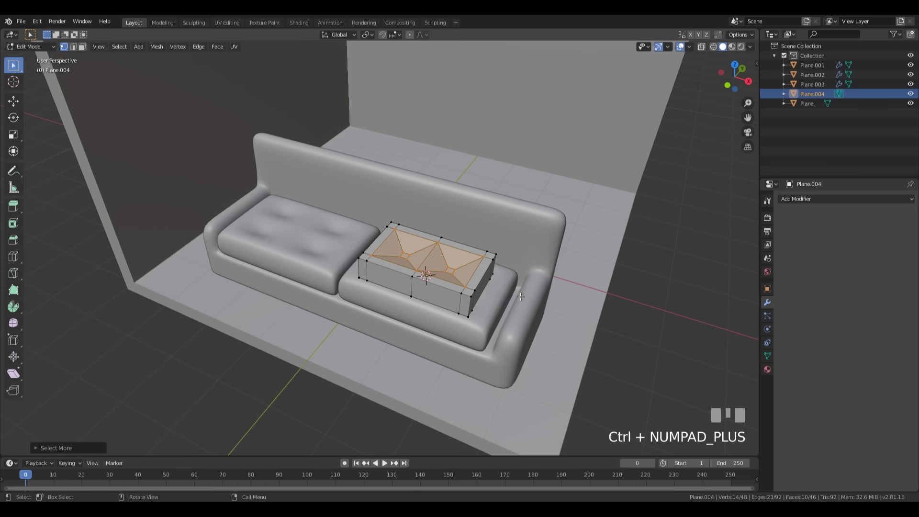
{"action": "key", "text": "g"}
{"action": "key", "text": "z"}
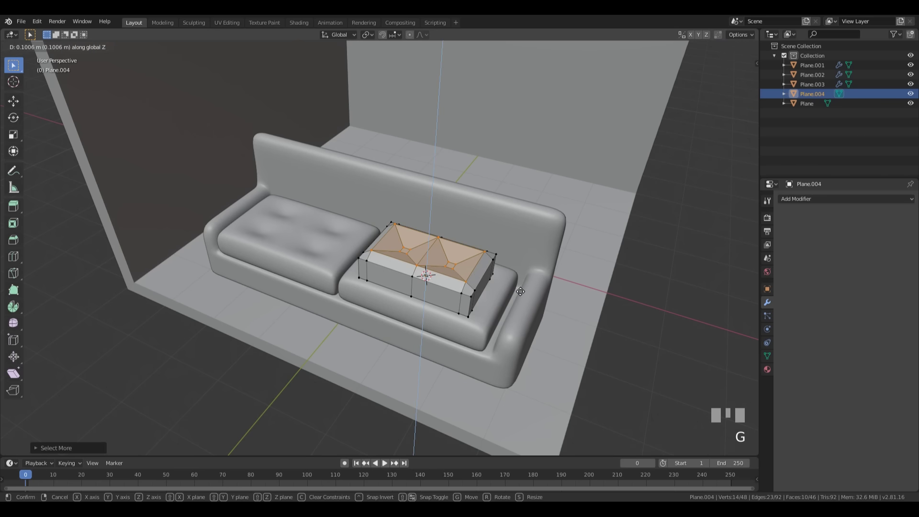
{"action": "left_click", "coordinate": [520, 292]}
{"action": "middle_click_drag", "start_coordinate": [520, 291], "coordinate": [547, 241]}
{"action": "key", "text": "Tab"}
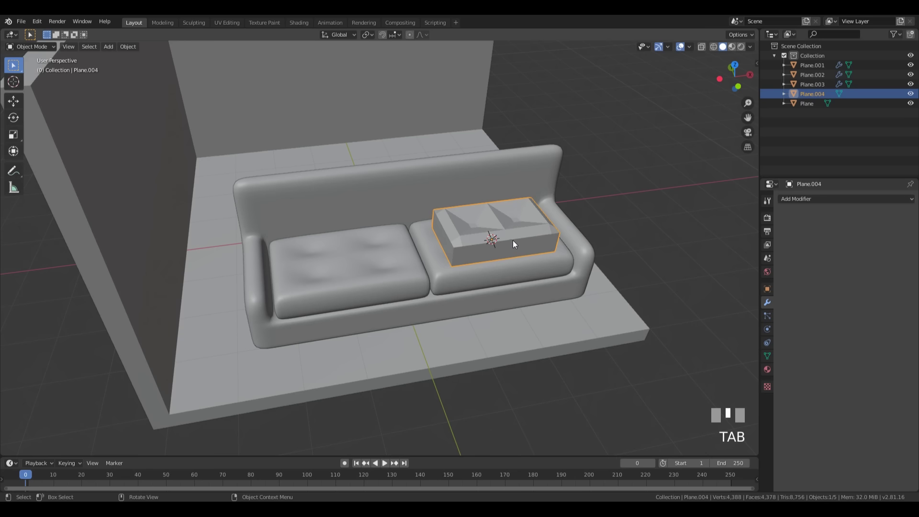
Add a level 2 Subdivision Surface modifier to the dimpled box and shade it smooth
{"action": "key", "text": "ctrl+2"}
{"action": "right_click", "coordinate": [527, 223]}
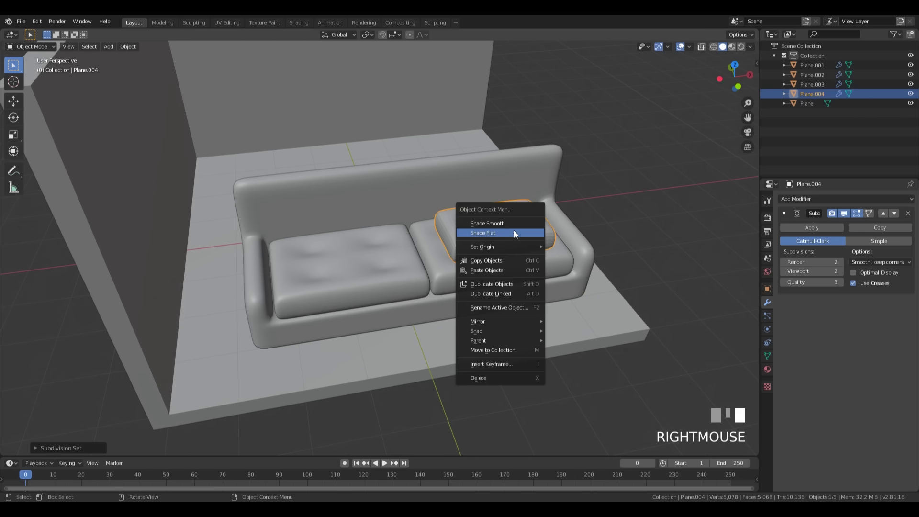
{"action": "left_click", "coordinate": [509, 225]}
Make a slight uniform scale adjustment to the new small cushion
{"action": "middle_click_drag", "start_coordinate": [550, 222], "coordinate": [555, 240]}
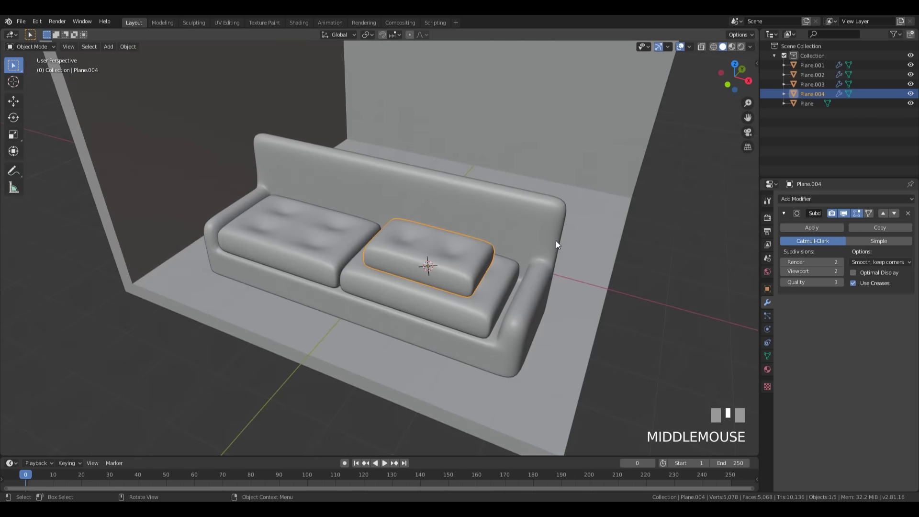
{"action": "key", "text": "s"}
{"action": "left_click", "coordinate": [516, 271]}
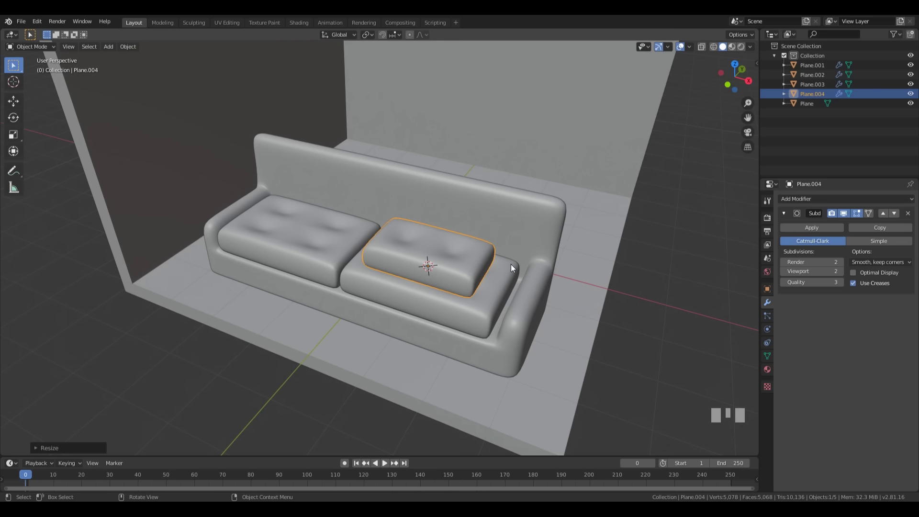
{"action": "key", "text": "grave"}
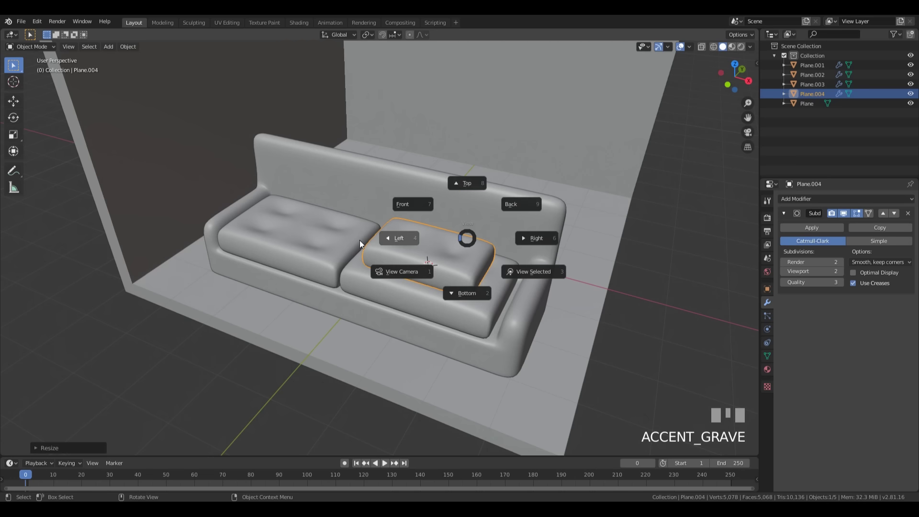
{"action": "left_click", "coordinate": [540, 239]}
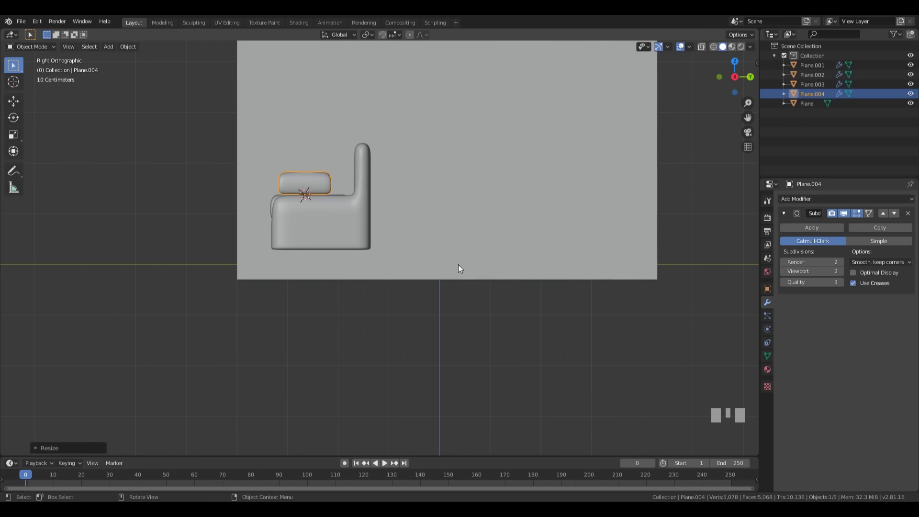
{"action": "key", "text": "grave"}
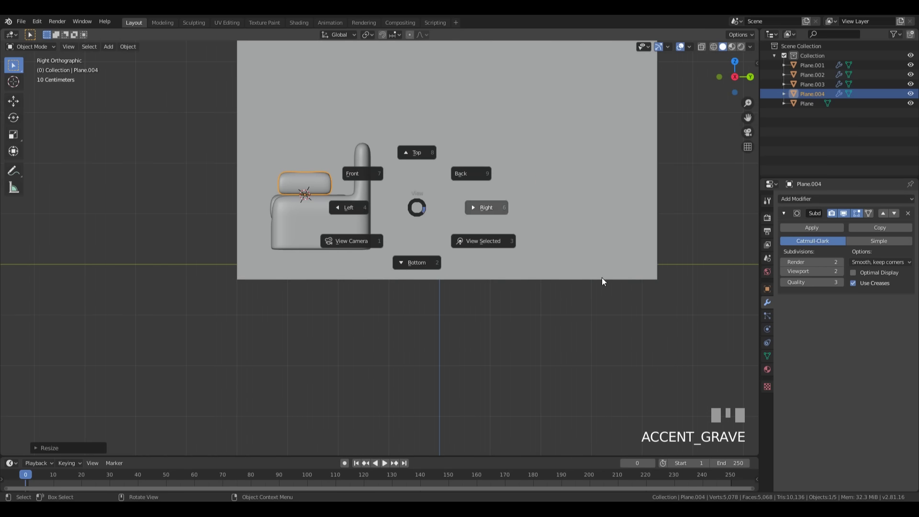
{"action": "left_click", "coordinate": [506, 243]}
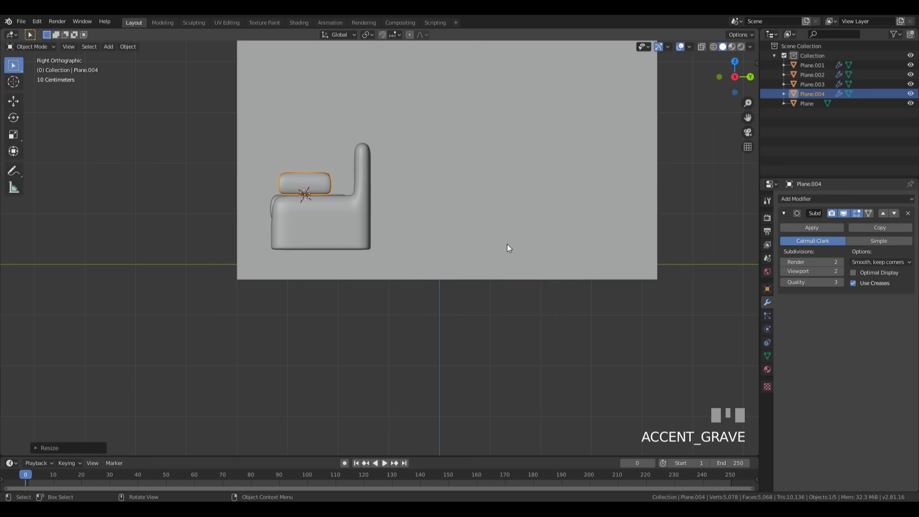
{"action": "middle_click_drag", "start_coordinate": [383, 179], "coordinate": [562, 295]}
{"action": "key", "text": "grave"}
{"action": "left_click", "coordinate": [616, 332]}
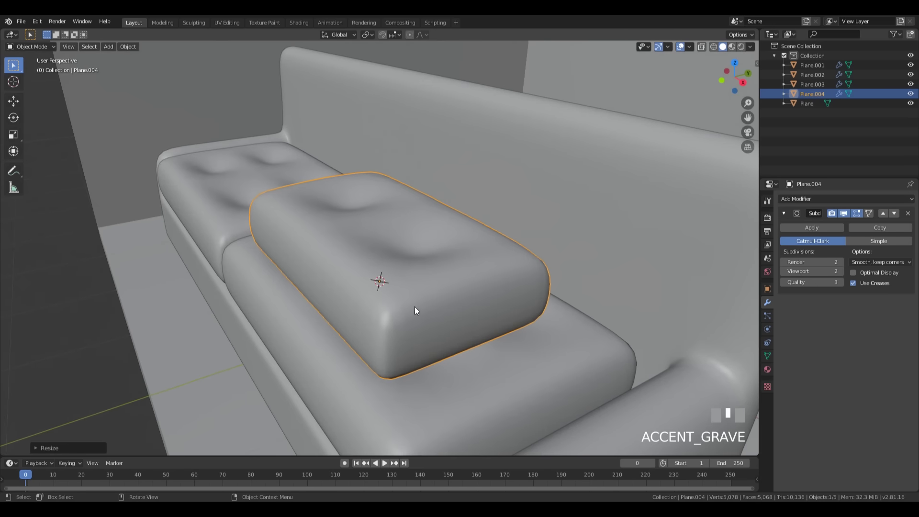
{"action": "scroll", "coordinate": [501, 205], "scroll_direction": "down", "scroll_amount": 4}
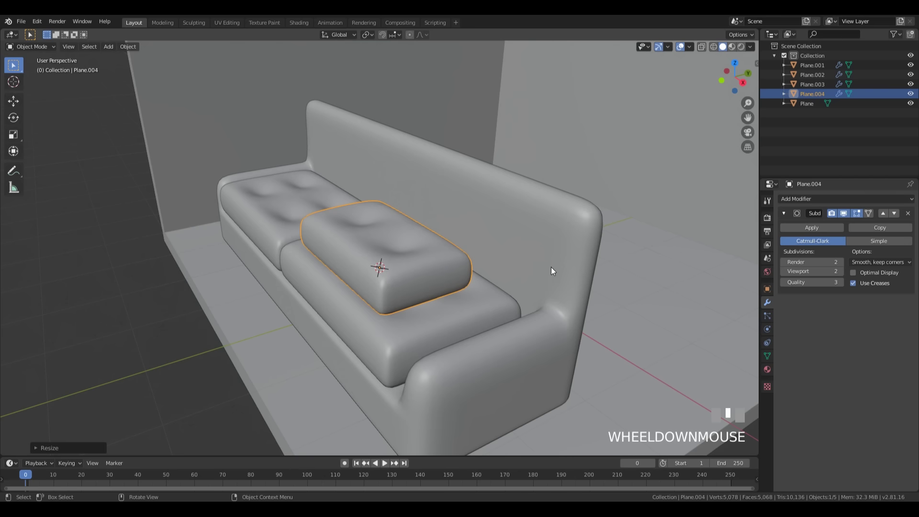
Rotate the small cushion nearly upright in the side view and move it back against the sofa's backrest
{"action": "key", "text": "KP_3"}
{"action": "key", "text": "r"}
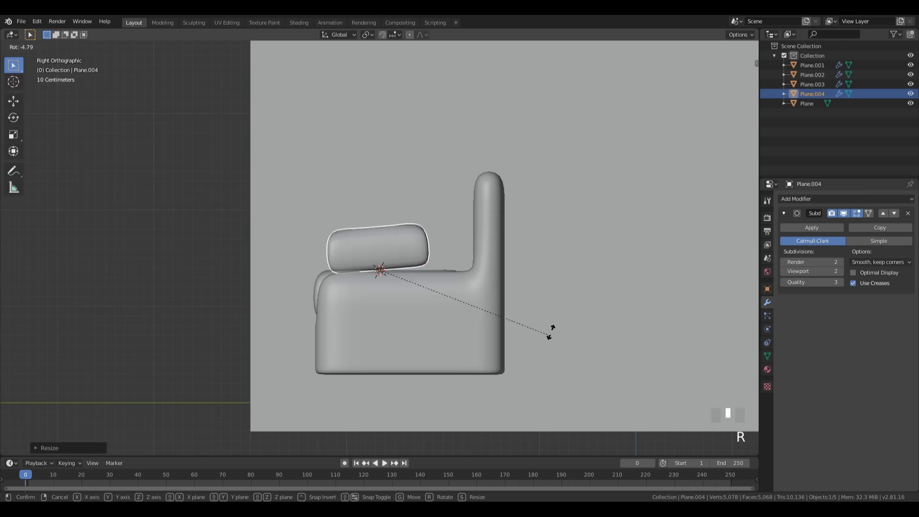
{"action": "left_click", "coordinate": [410, 199]}
{"action": "key", "text": "g"}
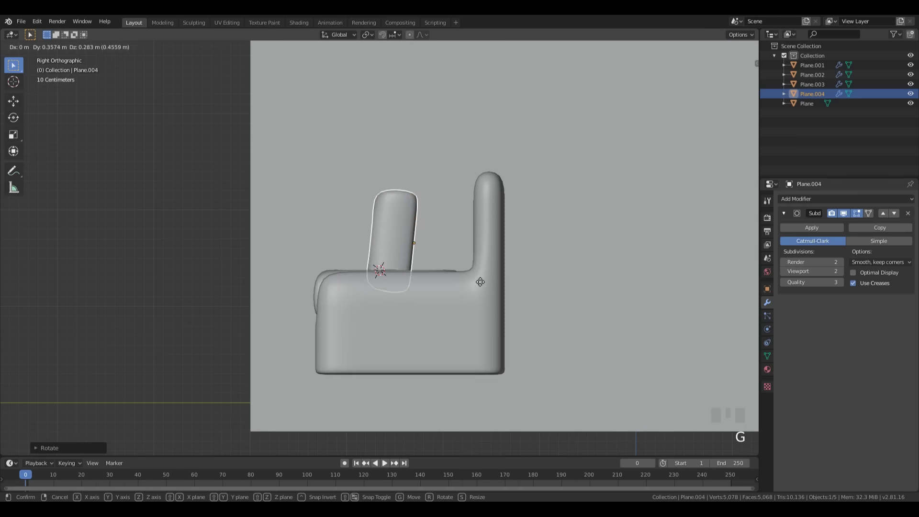
{"action": "left_click", "coordinate": [527, 272]}
Slide the upright cushion along X to the right-hand end of the backrest
{"action": "middle_click_drag", "start_coordinate": [526, 273], "coordinate": [539, 309]}
{"action": "key", "text": "g"}
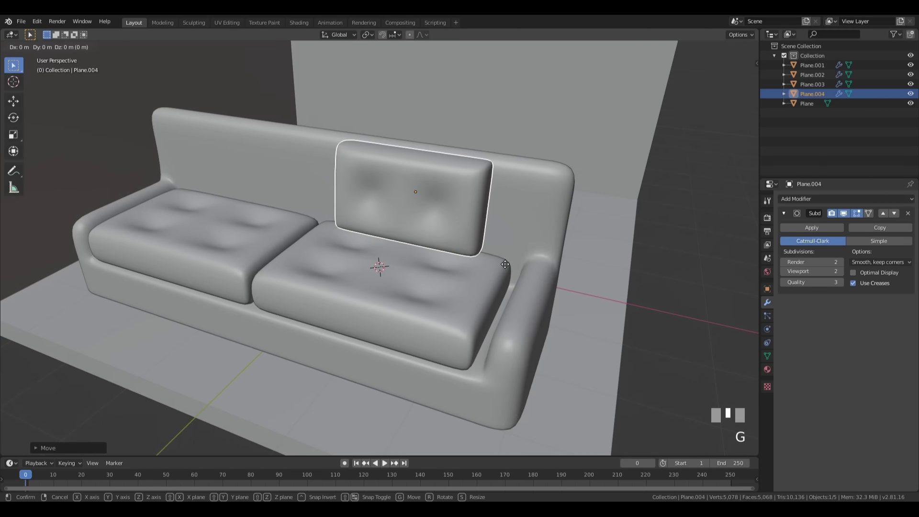
{"action": "key", "text": "x"}
{"action": "left_click", "coordinate": [590, 276]}
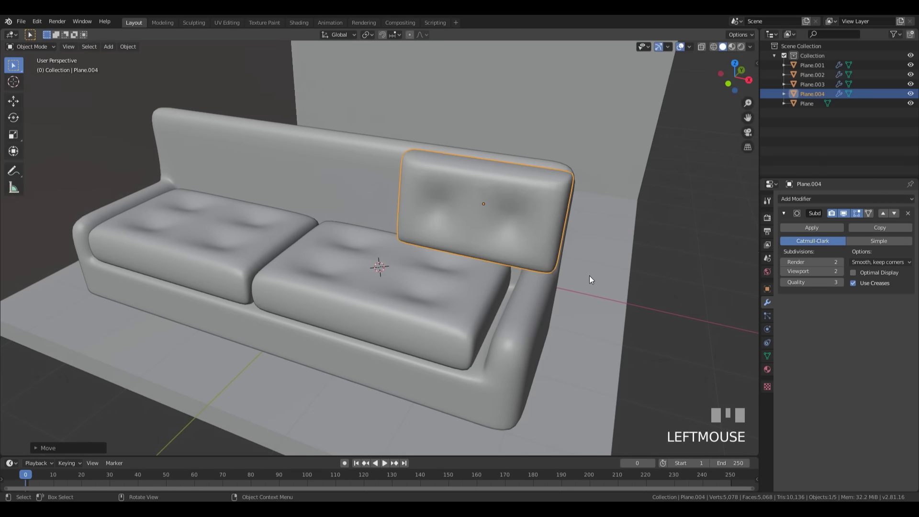
Make two linked duplicates of the back cushion along negative X, spaced about 1.8 m apart, to form a row of three
{"action": "key", "text": "KP_1"}
{"action": "scroll", "coordinate": [423, 286], "scroll_direction": "down", "scroll_amount": 2}
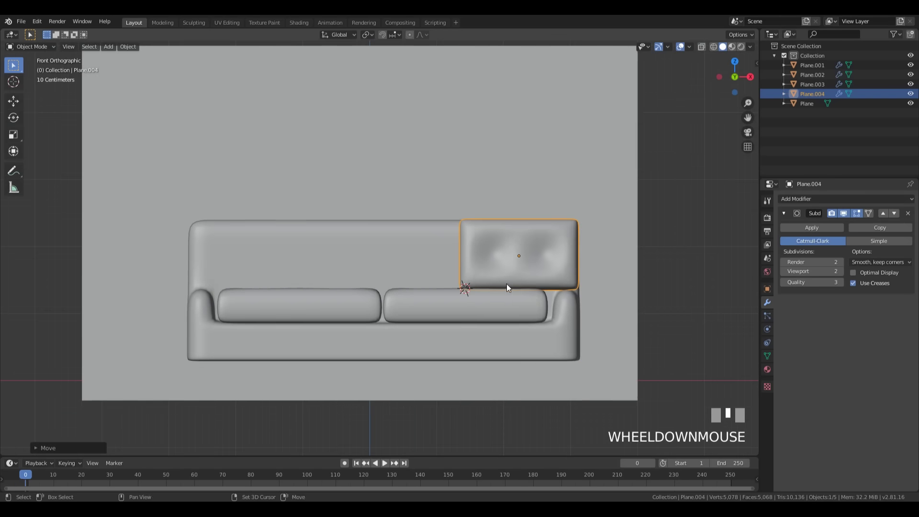
{"action": "middle_click_drag", "start_coordinate": [506, 283], "coordinate": [493, 268], "text": "shift"}
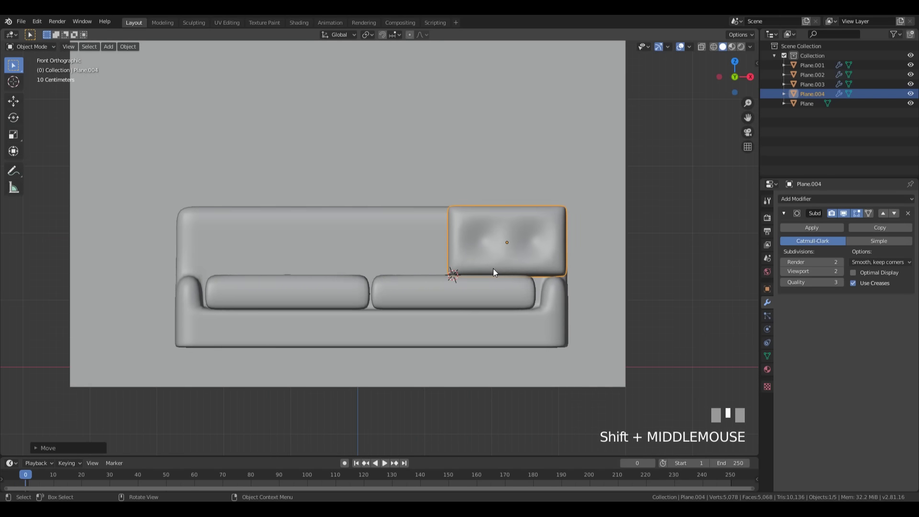
{"action": "key", "text": "alt+d"}
{"action": "key", "text": "x"}
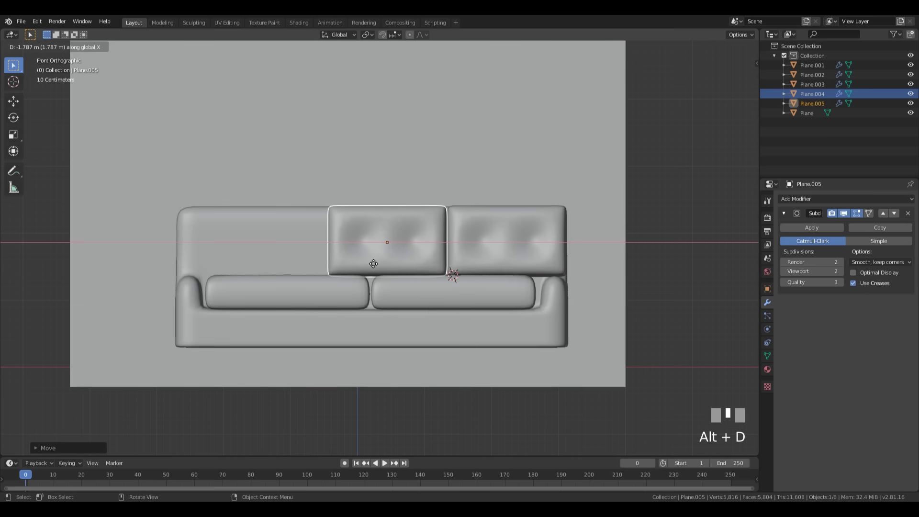
{"action": "left_click", "coordinate": [374, 269]}
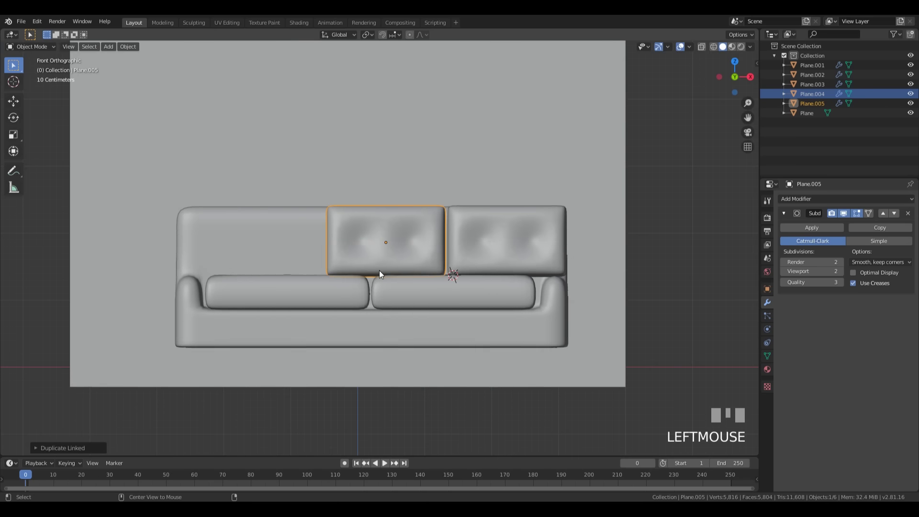
{"action": "key", "text": "alt+d"}
{"action": "key", "text": "x"}
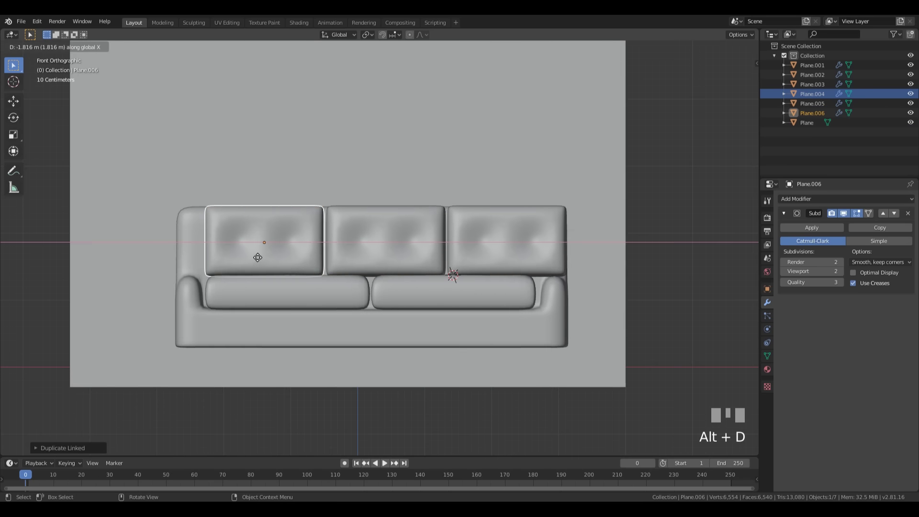
{"action": "left_click", "coordinate": [257, 256]}
Select all three back cushions, scale them up and reposition them so the row spans the sofa's full width
{"action": "left_click", "coordinate": [375, 248], "text": "shift"}
{"action": "left_click", "coordinate": [519, 248], "text": "shift"}
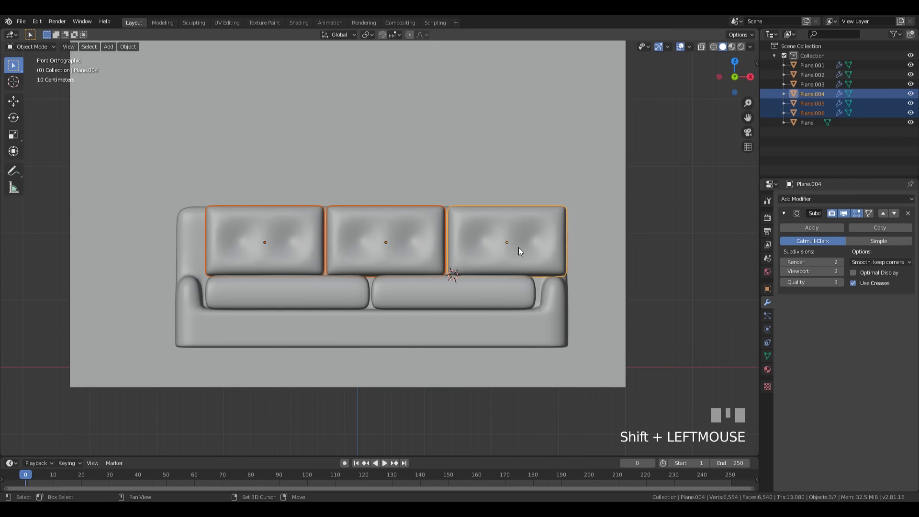
{"action": "key", "text": "s"}
{"action": "left_click", "coordinate": [538, 283]}
{"action": "key", "text": "g"}
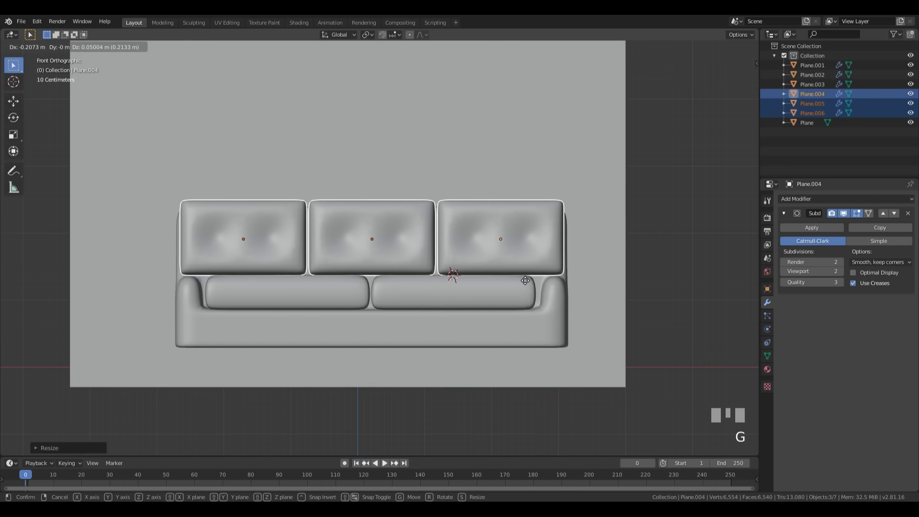
{"action": "left_click", "coordinate": [525, 280]}
{"action": "key", "text": "s"}
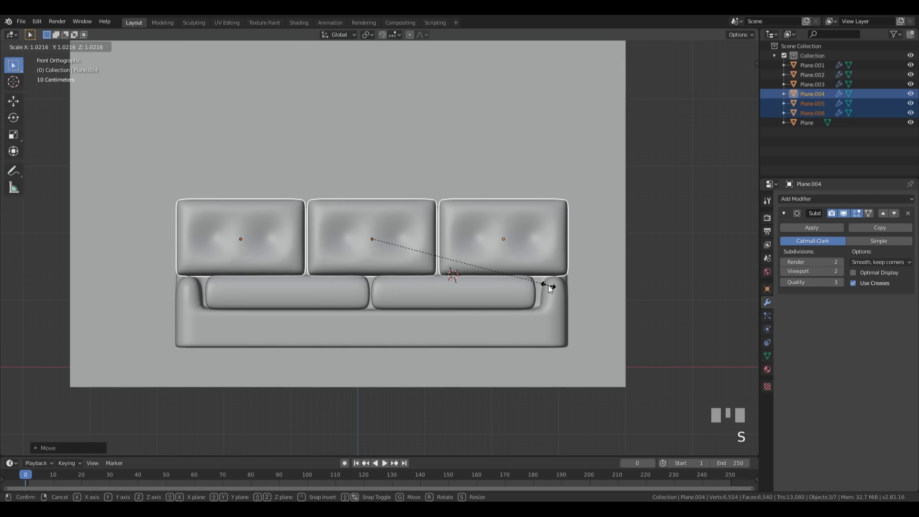
{"action": "left_click", "coordinate": [547, 285]}
Make a linked duplicate of the right-hand back cushion in front of it, clear its rotation and rotate it 90° about Z
{"action": "middle_click_drag", "start_coordinate": [547, 285], "coordinate": [561, 287]}
{"action": "scroll", "coordinate": [508, 234], "scroll_direction": "down", "scroll_amount": 1}
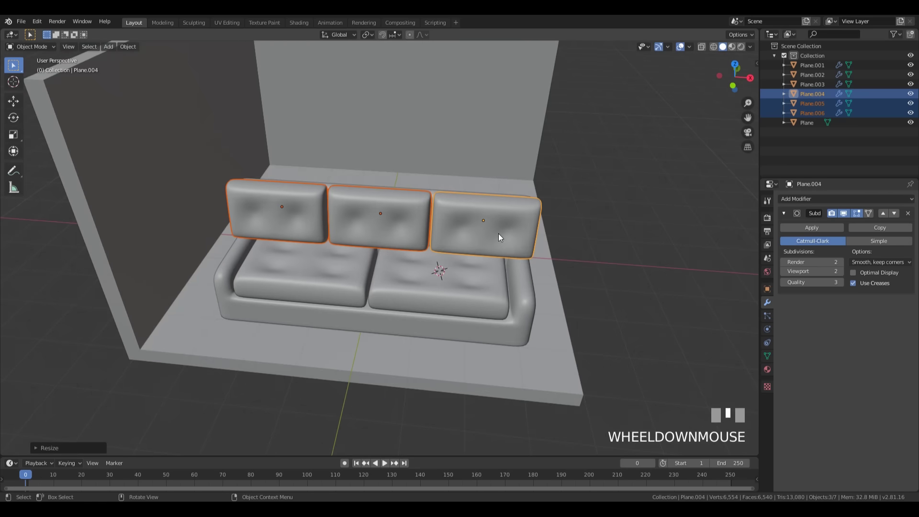
{"action": "left_click", "coordinate": [498, 237]}
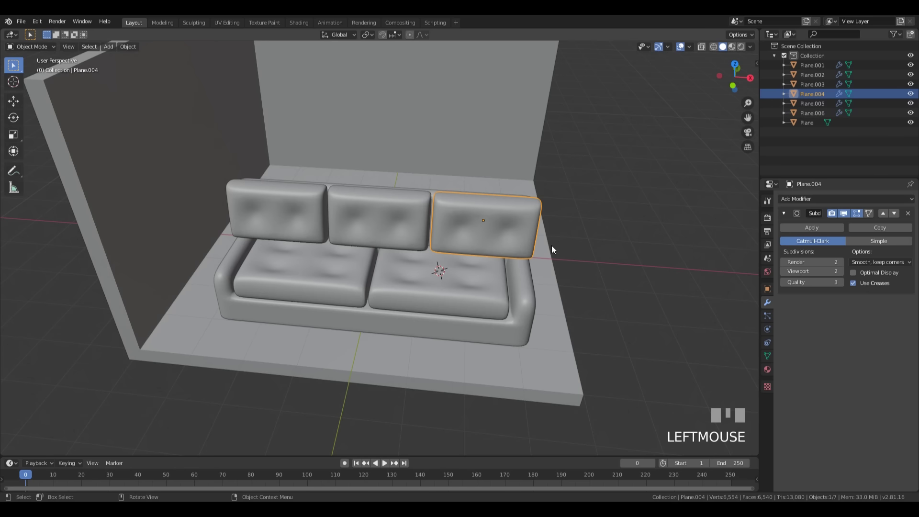
{"action": "key", "text": "alt+d"}
{"action": "left_click", "coordinate": [450, 308]}
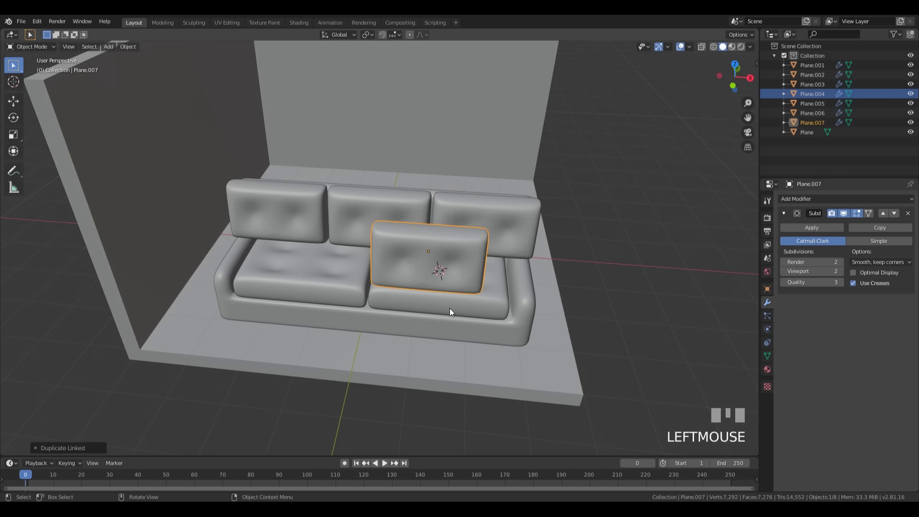
{"action": "key", "text": "alt+r"}
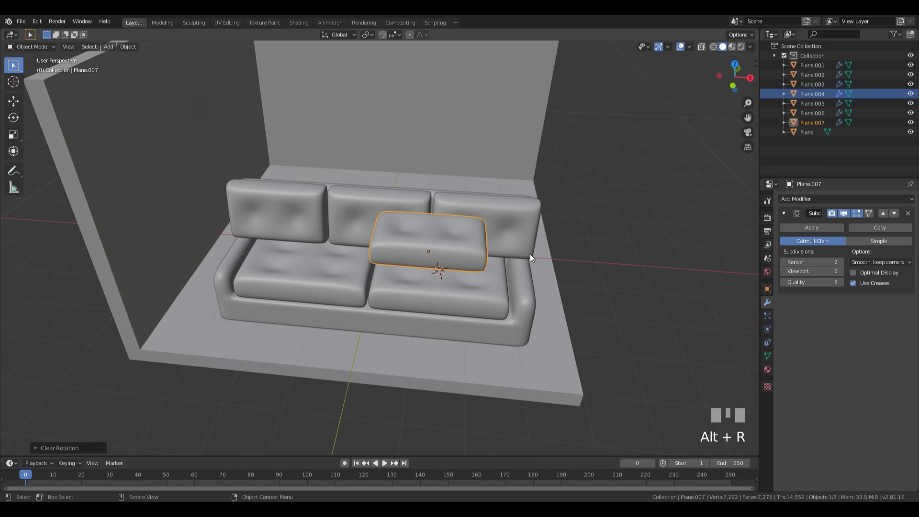
{"action": "type", "text": "r"}
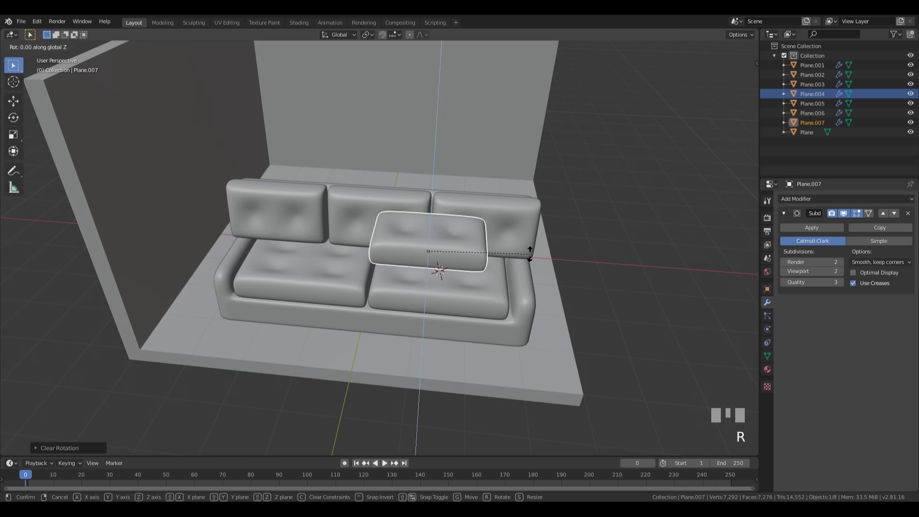
{"action": "type", "text": "z90"}
{"action": "key", "text": "KP_Enter"}
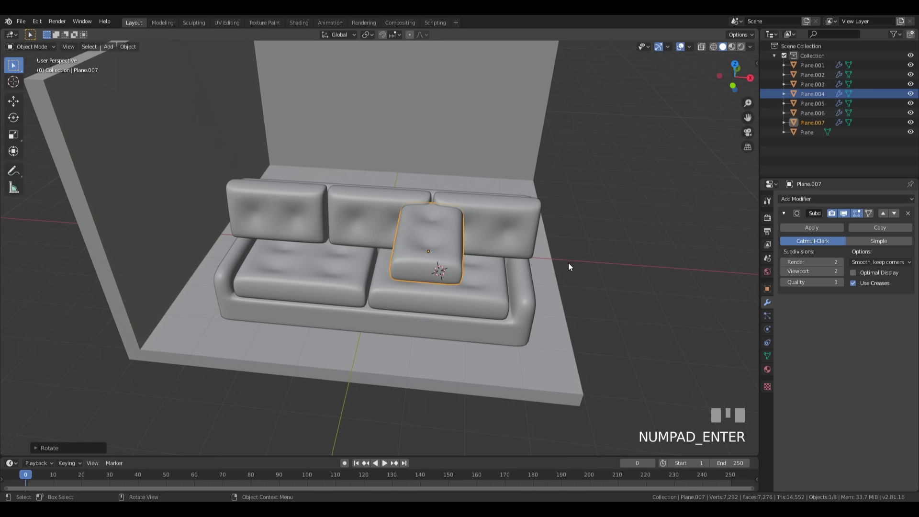
Lower the duplicated cushion toward the seat in the side view and move it over the right-hand armrest in the top view
{"action": "key", "text": "KP_3"}
{"action": "key", "text": "g"}
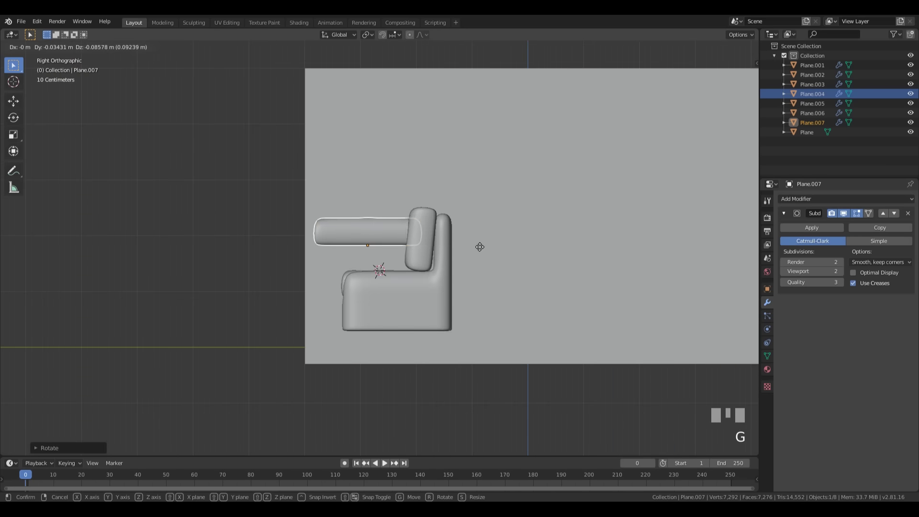
{"action": "left_click", "coordinate": [494, 271]}
{"action": "key", "text": "KP_7"}
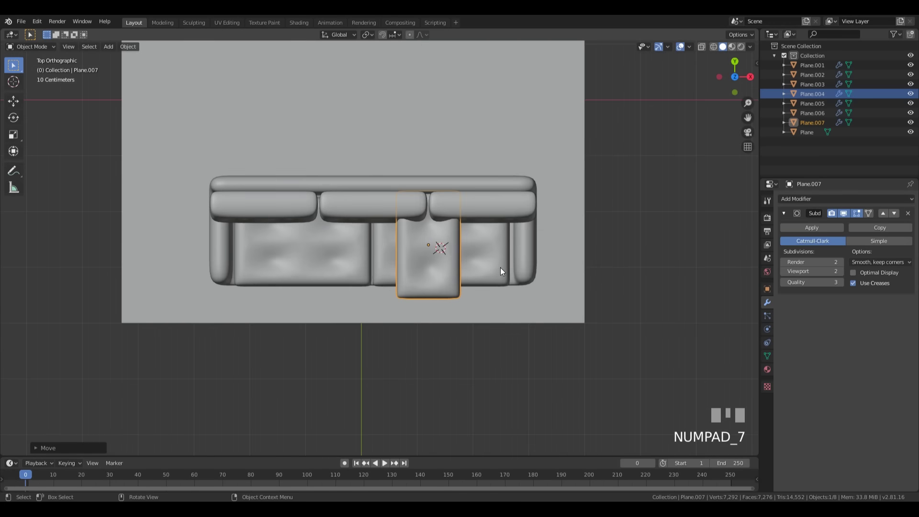
{"action": "key", "text": "g"}
{"action": "left_click", "coordinate": [565, 294]}
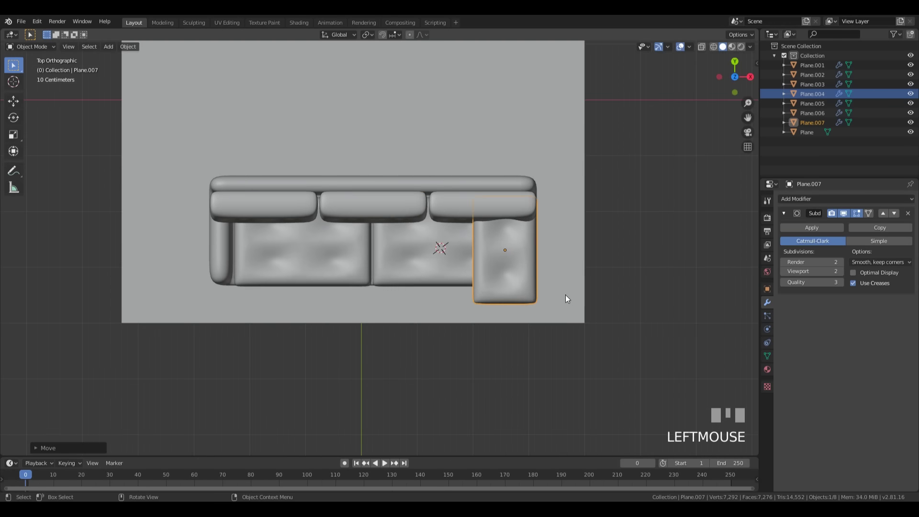
Scale down the armrest cushion, recentre it over the right-hand armrest and slide it along Y toward the sofa's front
{"action": "key", "text": "s"}
{"action": "left_click", "coordinate": [609, 346]}
{"action": "key", "text": "g"}
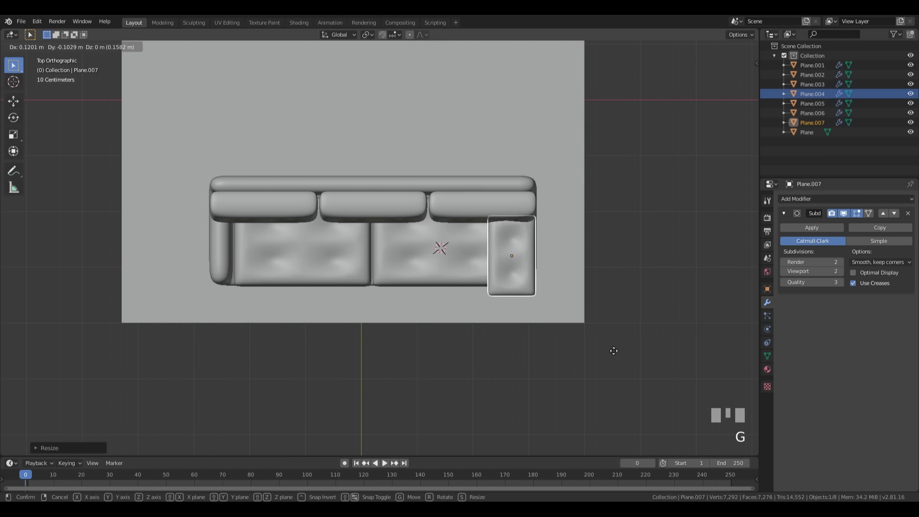
{"action": "left_click", "coordinate": [613, 345]}
{"action": "middle_click_drag", "start_coordinate": [613, 345], "coordinate": [547, 288]}
{"action": "key", "text": "g"}
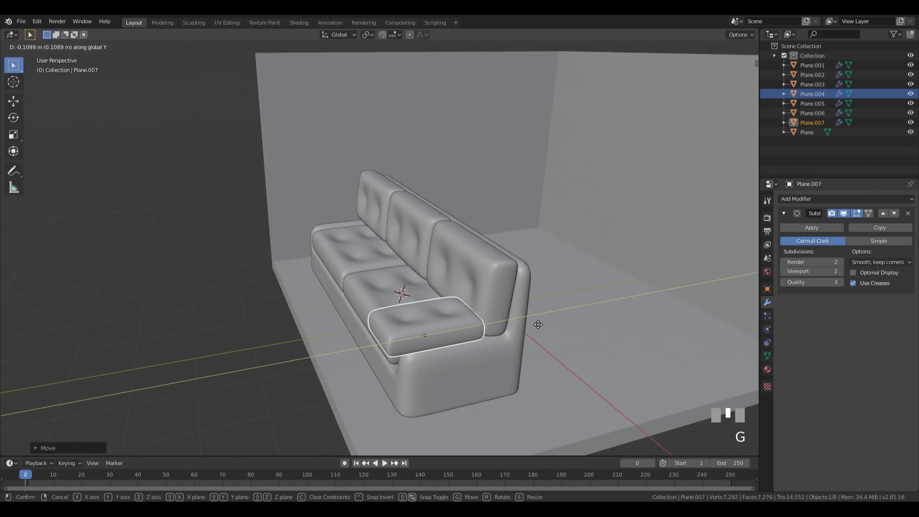
{"action": "left_click", "coordinate": [498, 341]}
Make a linked duplicate of the armrest cushion and position it along X over the left-hand armrest
{"action": "middle_click_drag", "start_coordinate": [498, 341], "coordinate": [571, 360]}
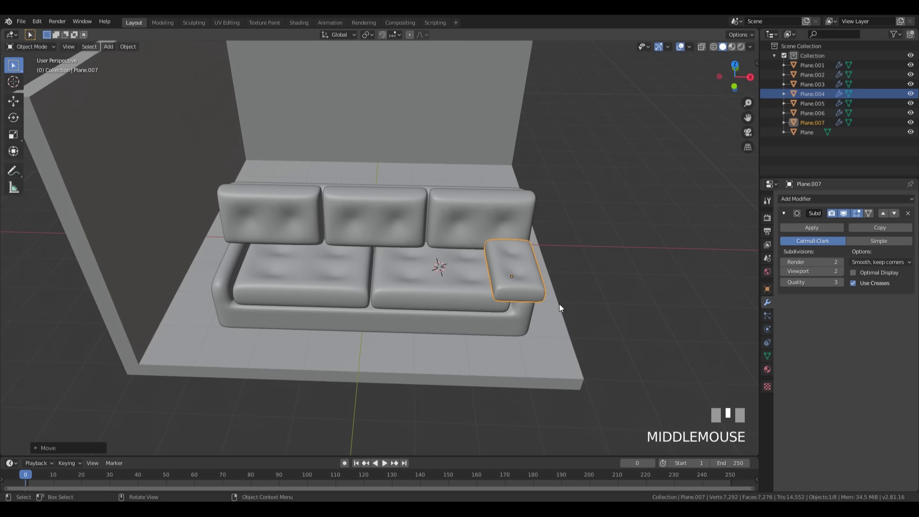
{"action": "key", "text": "alt+d"}
{"action": "key", "text": "x"}
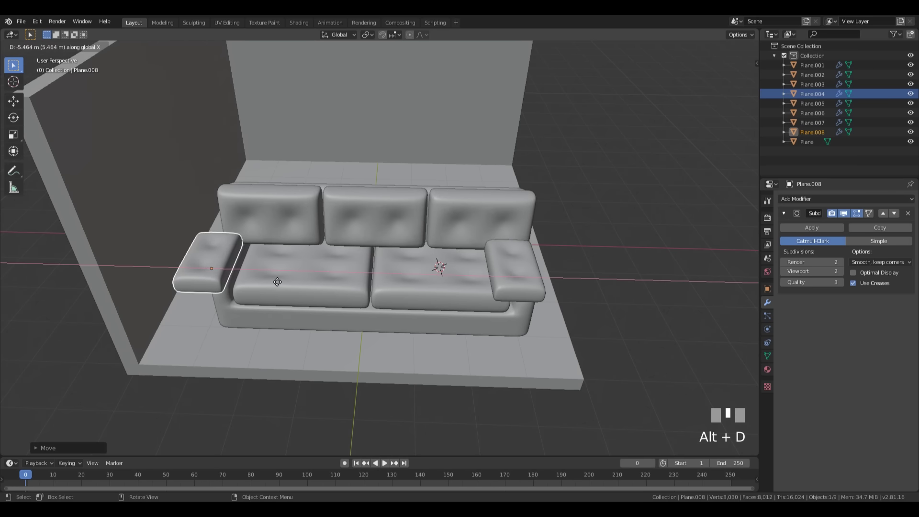
{"action": "left_click", "coordinate": [308, 287]}
{"action": "middle_click_drag", "start_coordinate": [307, 288], "coordinate": [564, 297]}
{"action": "key", "text": "g"}
{"action": "key", "text": "x"}
{"action": "left_click", "coordinate": [525, 290]}
Select the three back cushions and lower them about 0.06 m along Z
{"action": "middle_click_drag", "start_coordinate": [448, 272], "coordinate": [438, 268]}
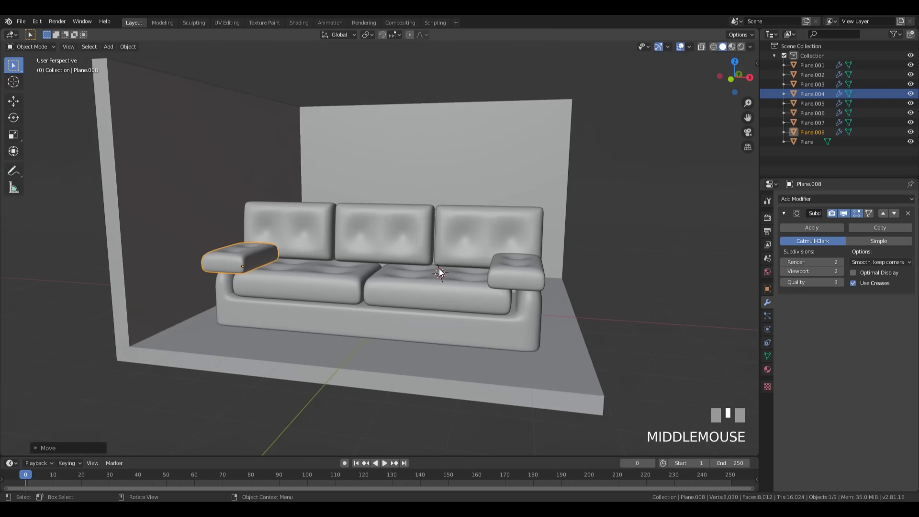
{"action": "left_click", "coordinate": [471, 235]}
{"action": "left_click", "coordinate": [392, 240], "text": "shift"}
{"action": "left_click", "coordinate": [311, 228], "text": "shift"}
{"action": "key", "text": "g"}
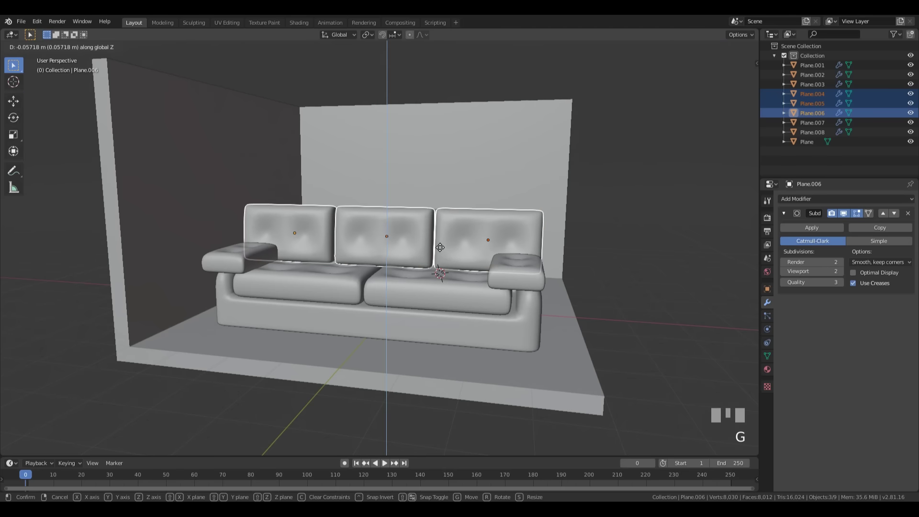
{"action": "left_click", "coordinate": [439, 247]}
Select the sofa base and snap the 3D cursor to its origin at floor level
{"action": "middle_click_drag", "start_coordinate": [439, 247], "coordinate": [461, 303]}
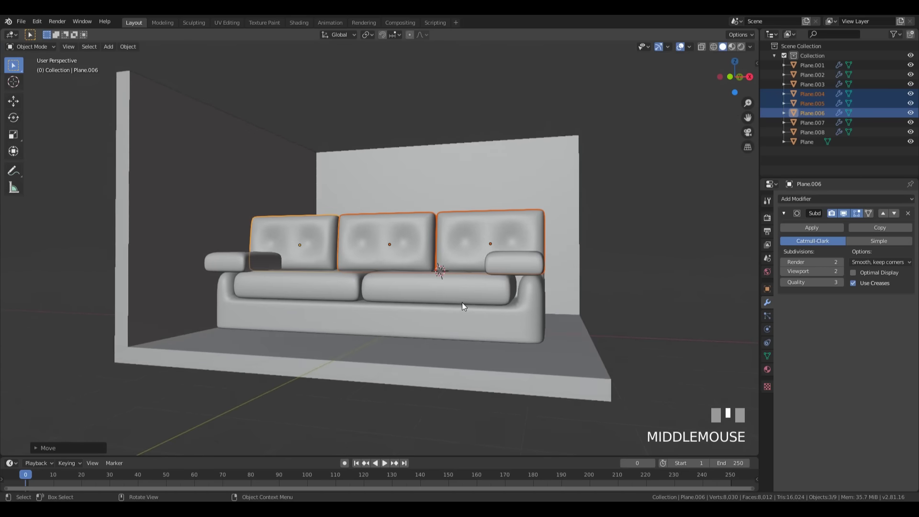
{"action": "left_click", "coordinate": [432, 331]}
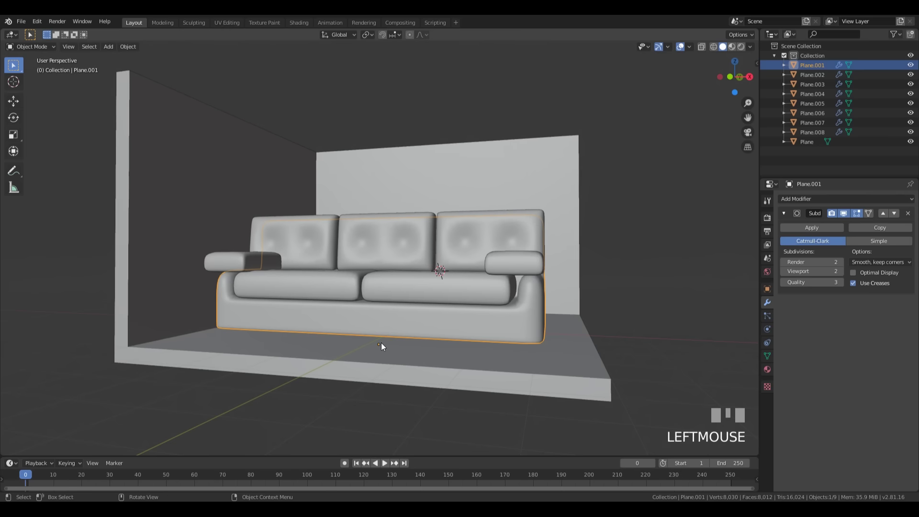
{"action": "mouse_move", "coordinate": [379, 348]}
{"action": "middle_mouse_down"}
{"action": "mouse_move", "coordinate": [421, 346]}
{"action": "mouse_move", "coordinate": [392, 353]}
{"action": "middle_mouse_up"}
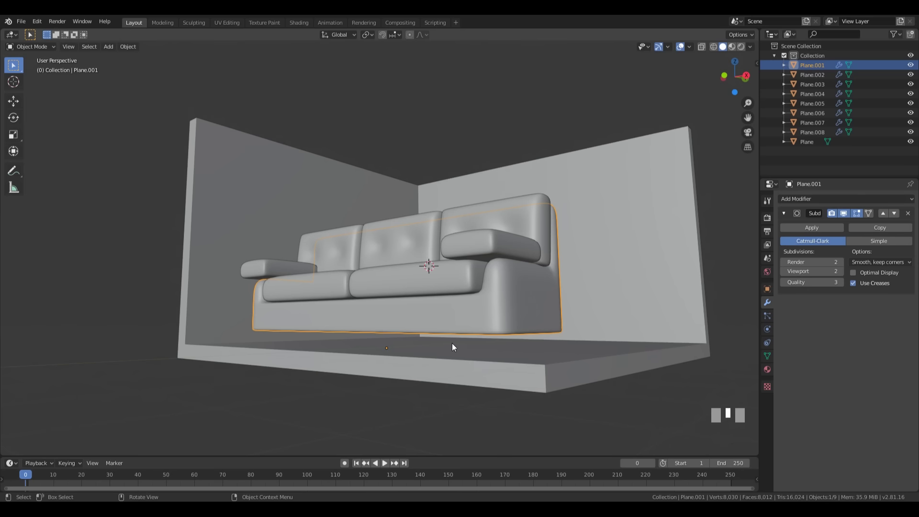
{"action": "key", "text": "shift+s"}
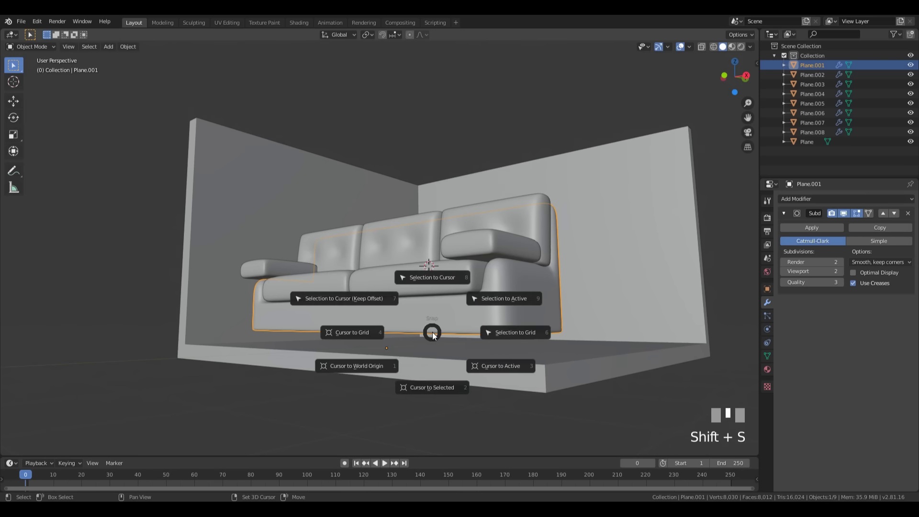
{"action": "left_click", "coordinate": [436, 388]}
{"action": "middle_click_drag", "start_coordinate": [474, 331], "coordinate": [494, 314]}
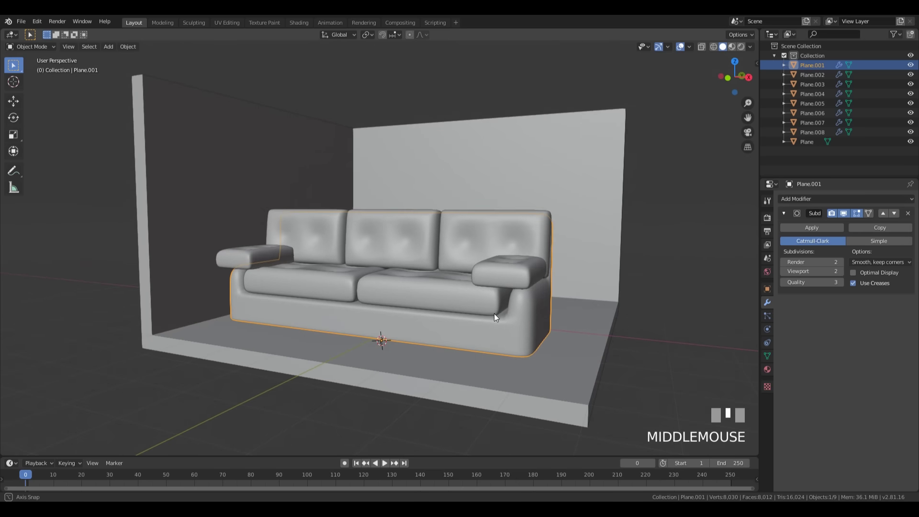
Add a mesh circle with 24 vertices at the 3D cursor
{"action": "key", "text": "shift+a"}
{"action": "mouse_move", "coordinate": [473, 329]}
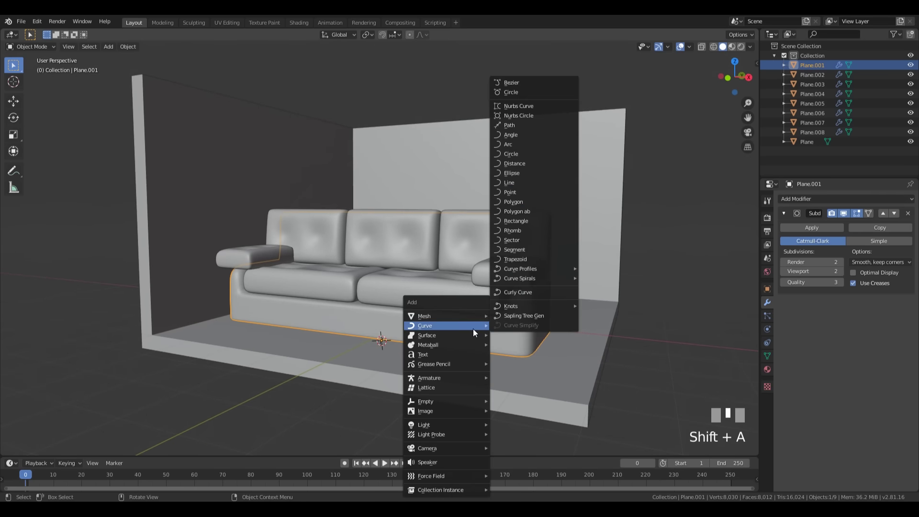
{"action": "left_click", "coordinate": [535, 114]}
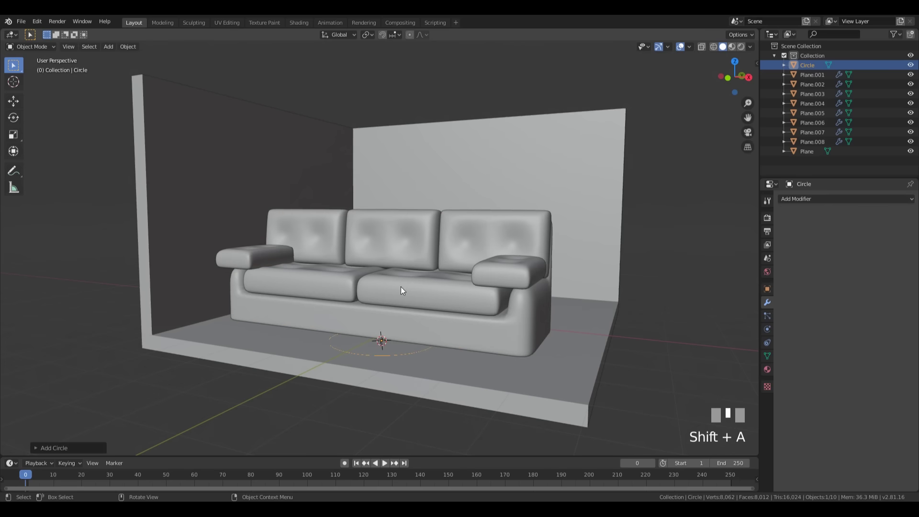
{"action": "left_click", "coordinate": [64, 446]}
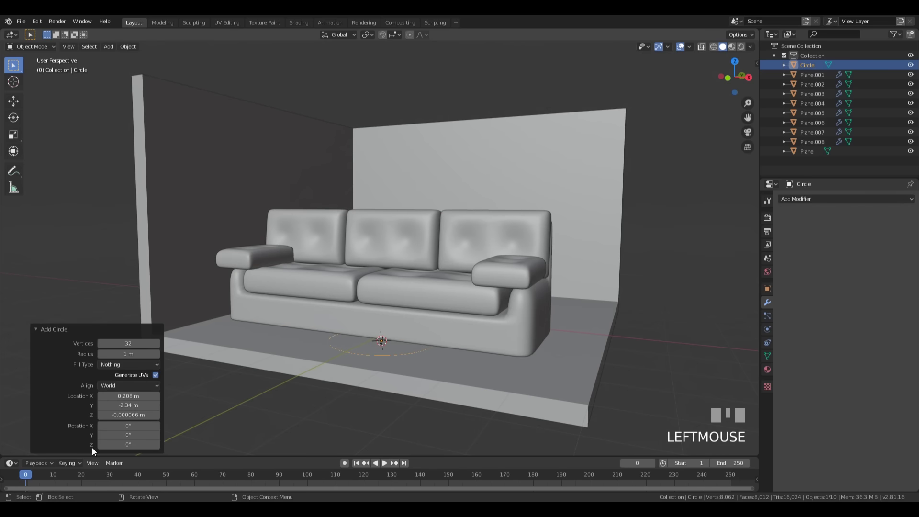
{"action": "left_click", "coordinate": [123, 344]}
{"action": "key", "text": "KP_Enter"}
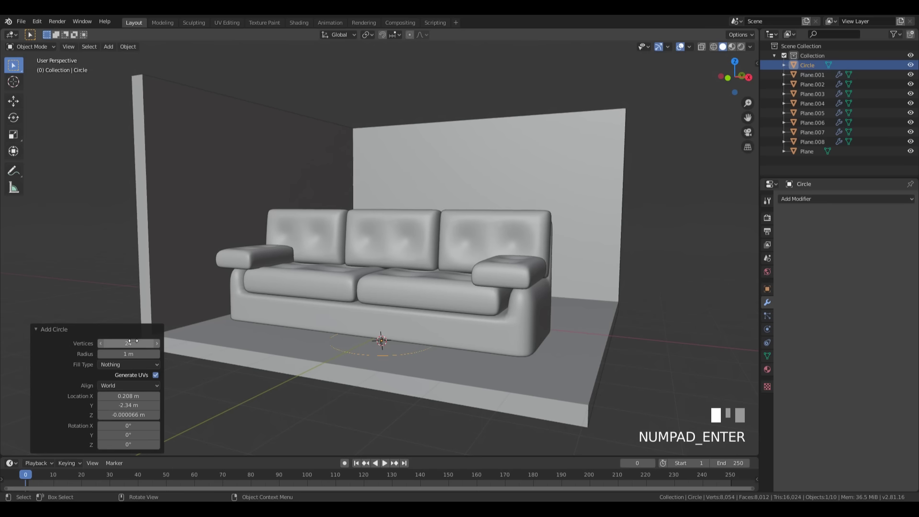
In Edit Mode, scale the circle down to about 0.23 and fill it with a face
{"action": "key", "text": "Tab"}
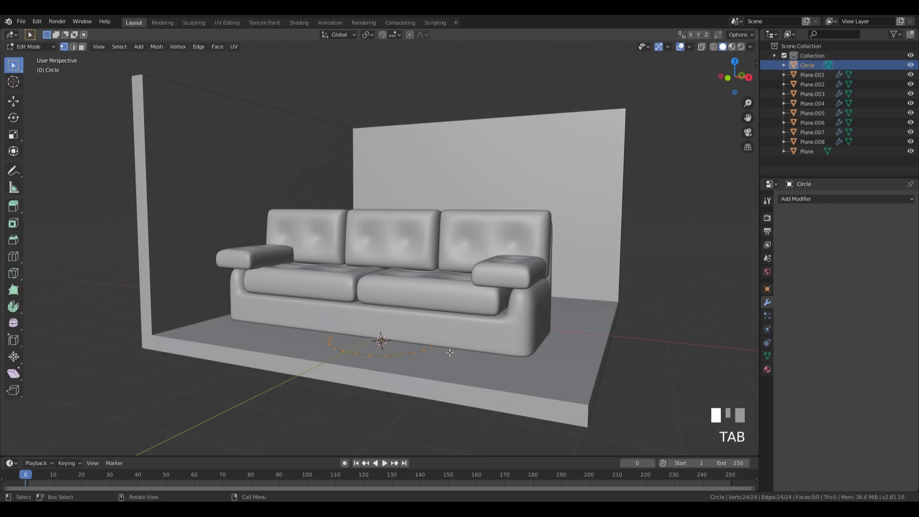
{"action": "key", "text": "s"}
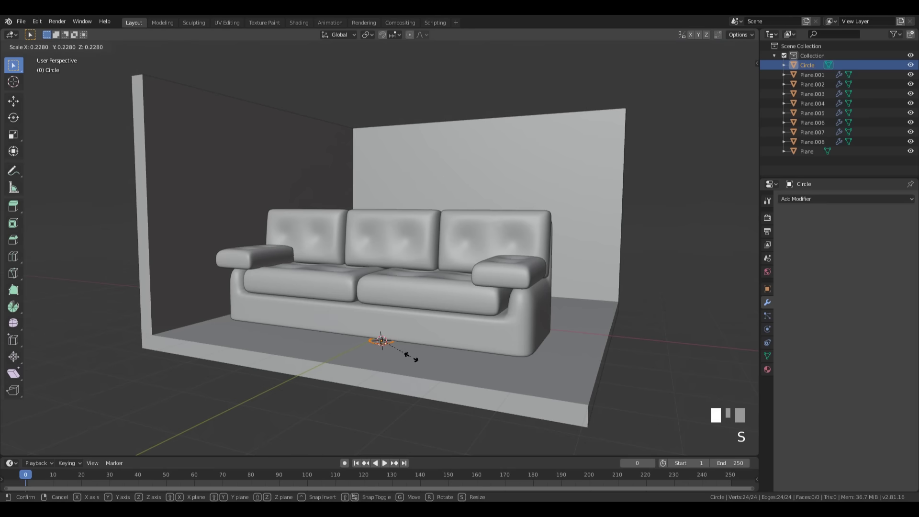
{"action": "left_click", "coordinate": [415, 353]}
{"action": "key", "text": "f"}
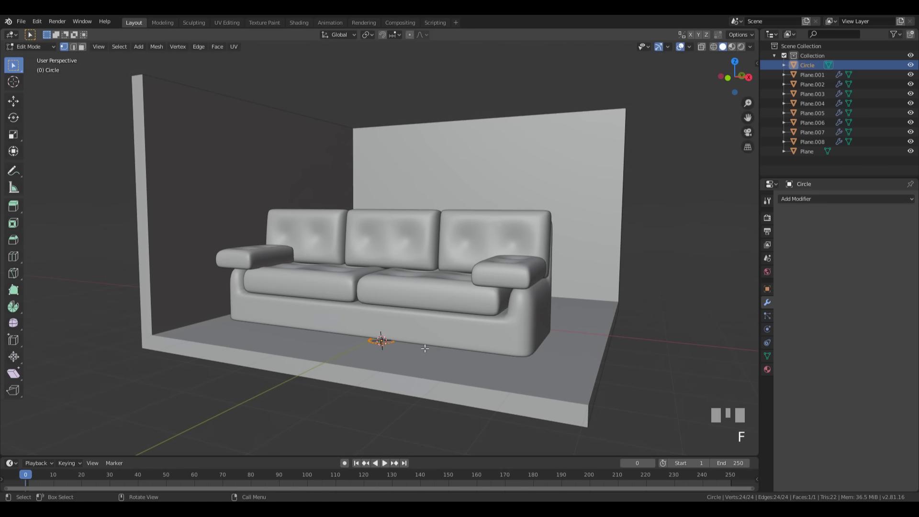
In wireframe top view, move the circle about 2.53 m along X and -0.575 m along Y under the right-hand armrest and scale it to about 0.488
{"action": "key", "text": "KP_7"}
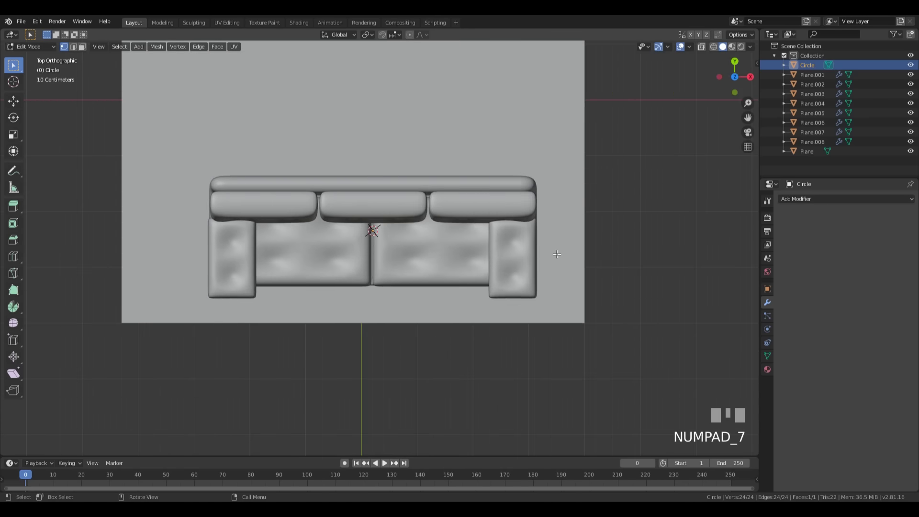
{"action": "key", "text": "z"}
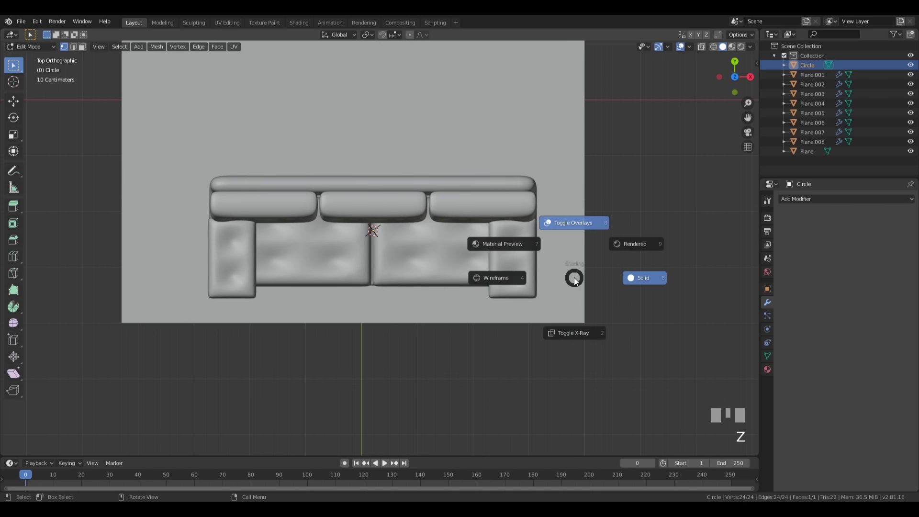
{"action": "left_click", "coordinate": [483, 281]}
{"action": "key", "text": "g"}
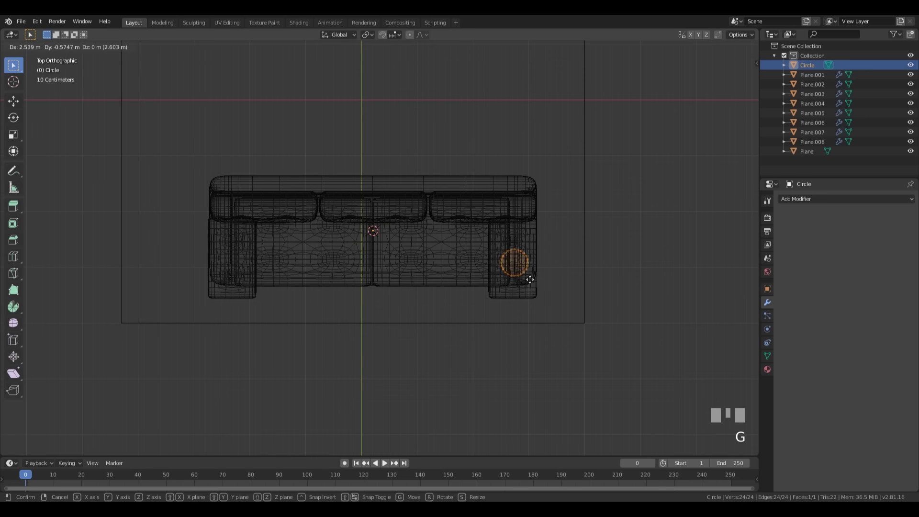
{"action": "left_click", "coordinate": [535, 290]}
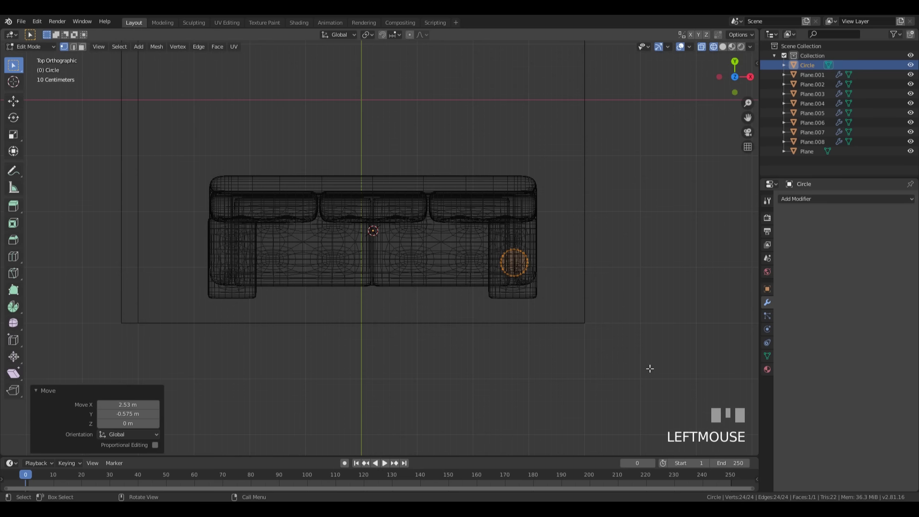
{"action": "key", "text": "s"}
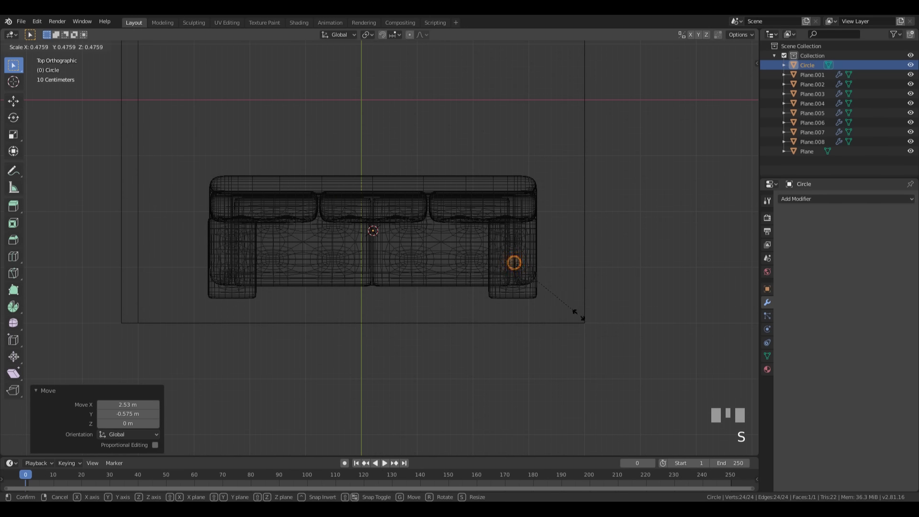
{"action": "left_click", "coordinate": [579, 316]}
Extrude the circle face about 0.327 m upward in front view to form a leg reaching into the sofa base
{"action": "key", "text": "KP_1"}
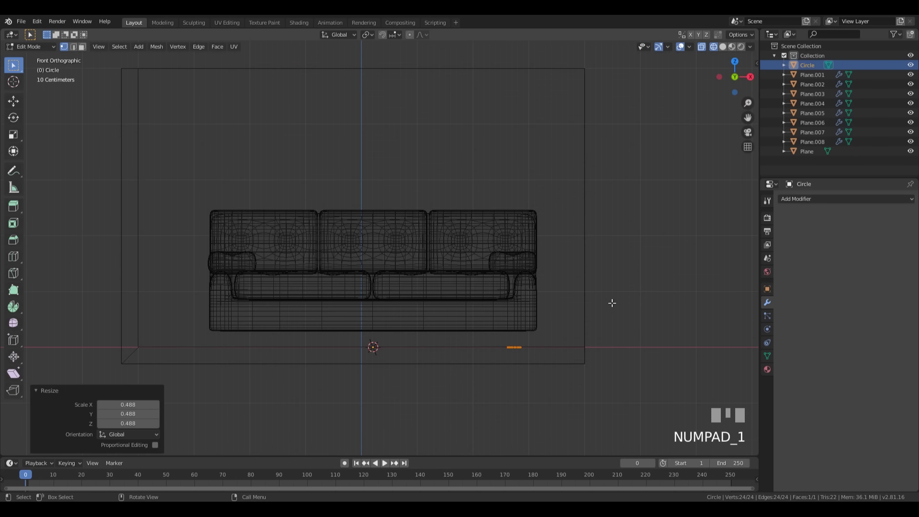
{"action": "scroll", "coordinate": [666, 336], "scroll_direction": "up", "scroll_amount": 5}
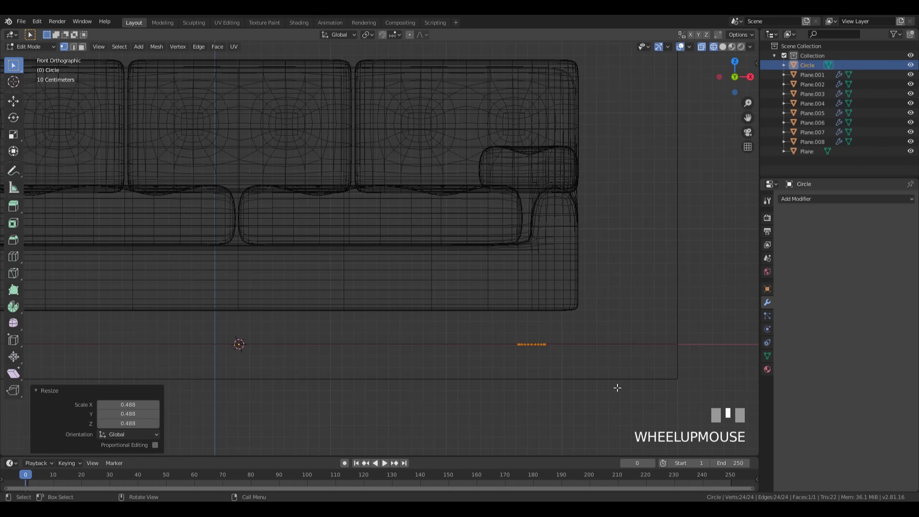
{"action": "key", "text": "e"}
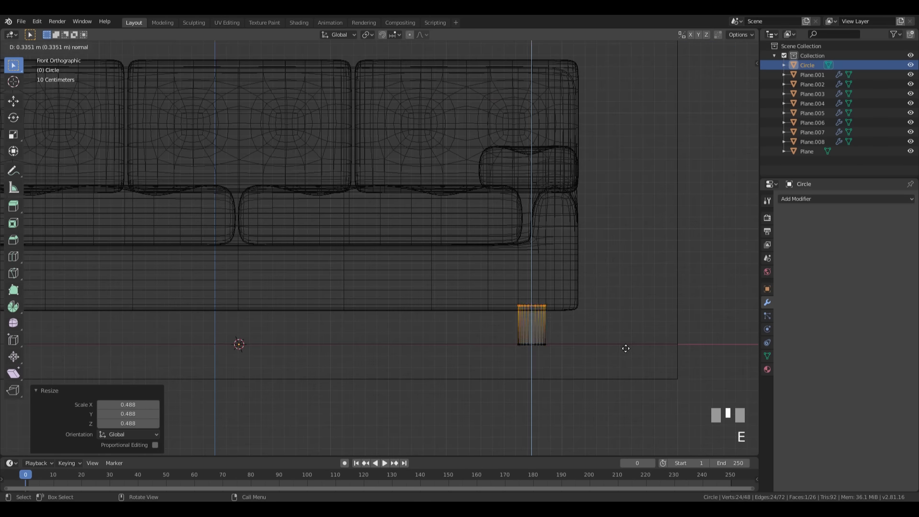
{"action": "left_click", "coordinate": [620, 349]}
{"action": "middle_click_drag", "start_coordinate": [619, 349], "coordinate": [544, 254], "text": "shift"}
{"action": "scroll", "coordinate": [573, 254], "scroll_direction": "up", "scroll_amount": 3}
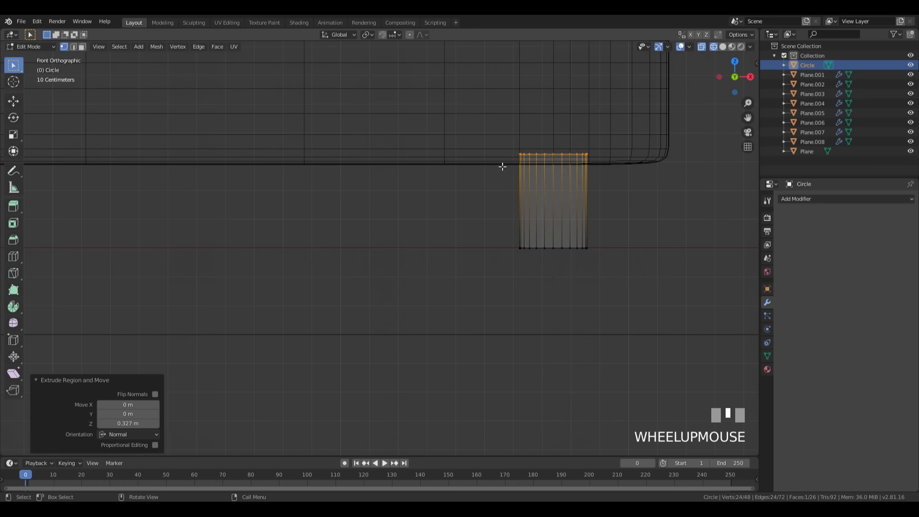
Bevel the leg's top rim with two segments and a width of about 0.011 m
{"action": "key", "text": "2"}
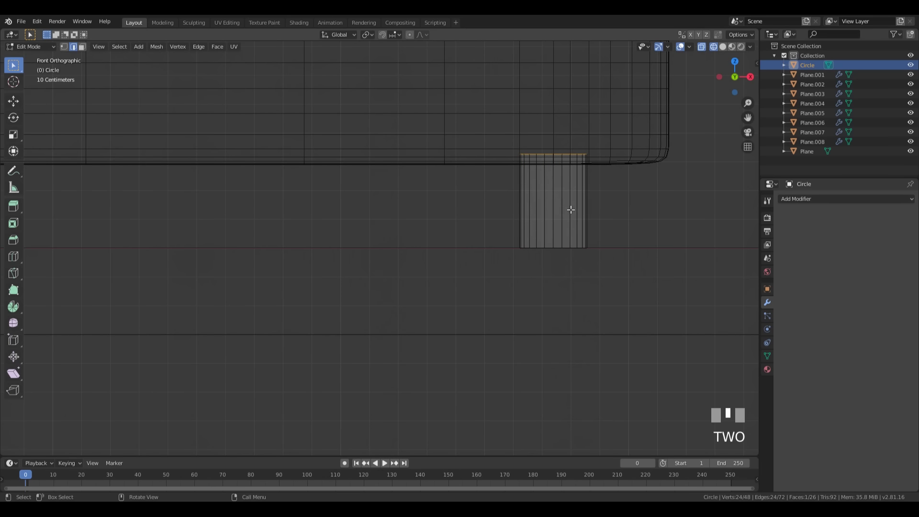
{"action": "middle_click_drag", "start_coordinate": [570, 207], "coordinate": [621, 229]}
{"action": "scroll", "coordinate": [540, 233], "scroll_direction": "down", "scroll_amount": 2}
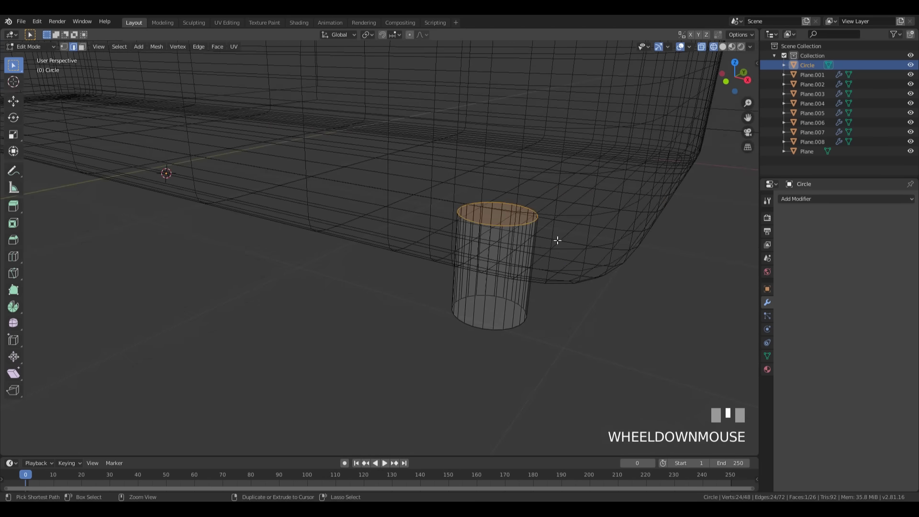
{"action": "key", "text": "ctrl+b"}
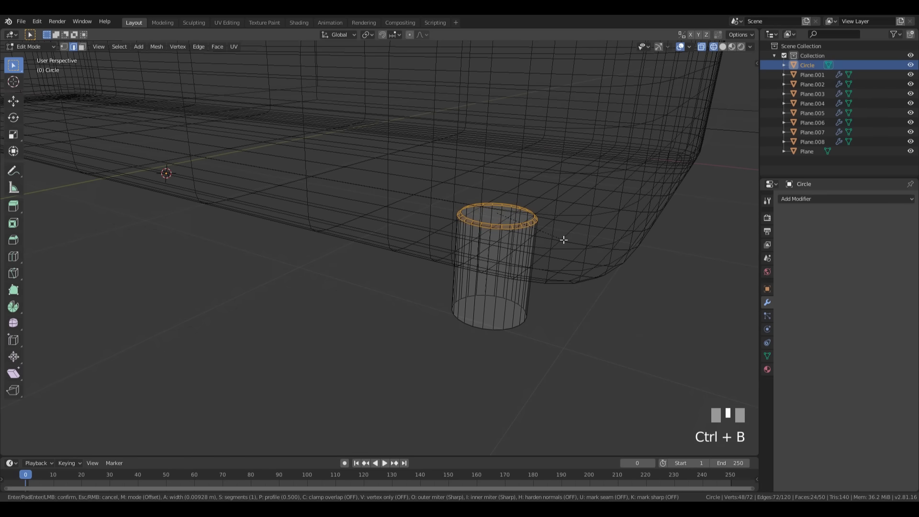
{"action": "scroll", "coordinate": [562, 239], "scroll_direction": "up", "scroll_amount": 1}
{"action": "scroll", "coordinate": [562, 238], "scroll_direction": "up", "scroll_amount": 1}
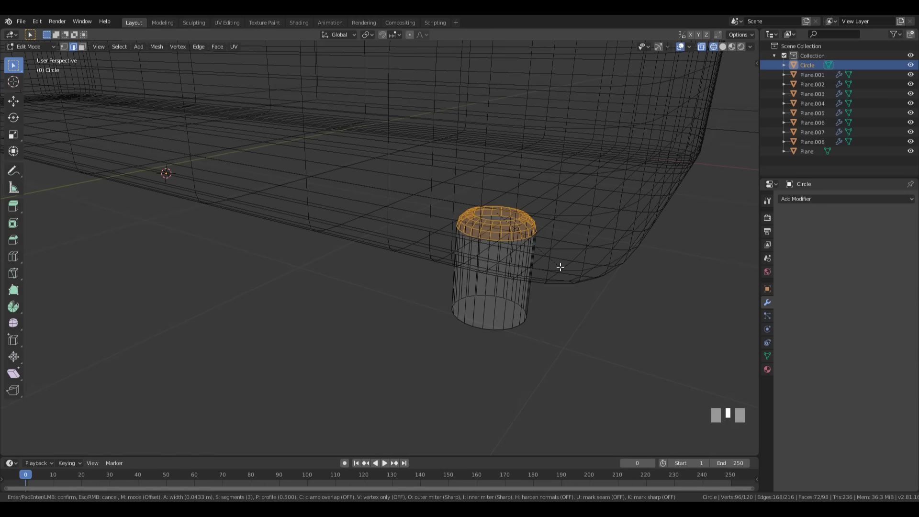
{"action": "scroll", "coordinate": [559, 266], "scroll_direction": "down", "scroll_amount": 1}
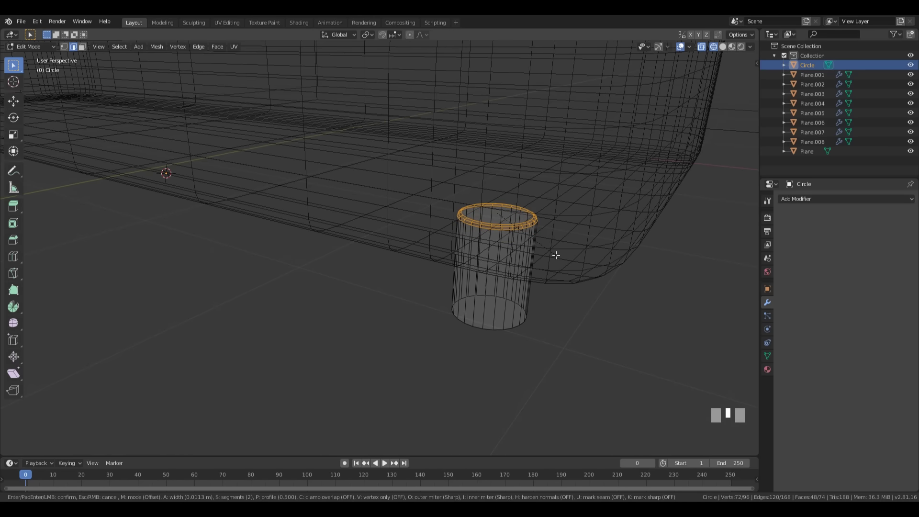
{"action": "left_click", "coordinate": [556, 255]}
Select the leg's bottom edge loop and bevel it with two segments and a width of about 0.013 m
{"action": "middle_click_drag", "start_coordinate": [570, 322], "coordinate": [496, 289]}
{"action": "left_click", "coordinate": [497, 289], "text": "alt"}
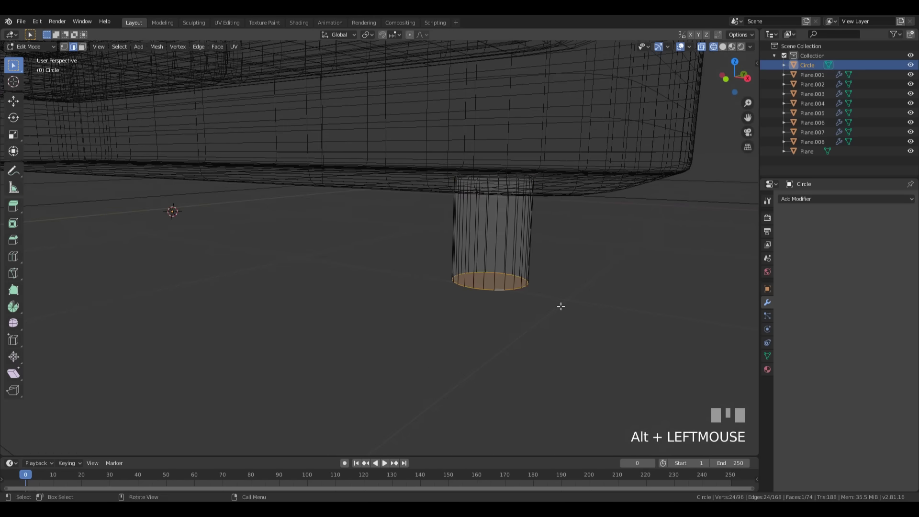
{"action": "key", "text": "ctrl+b"}
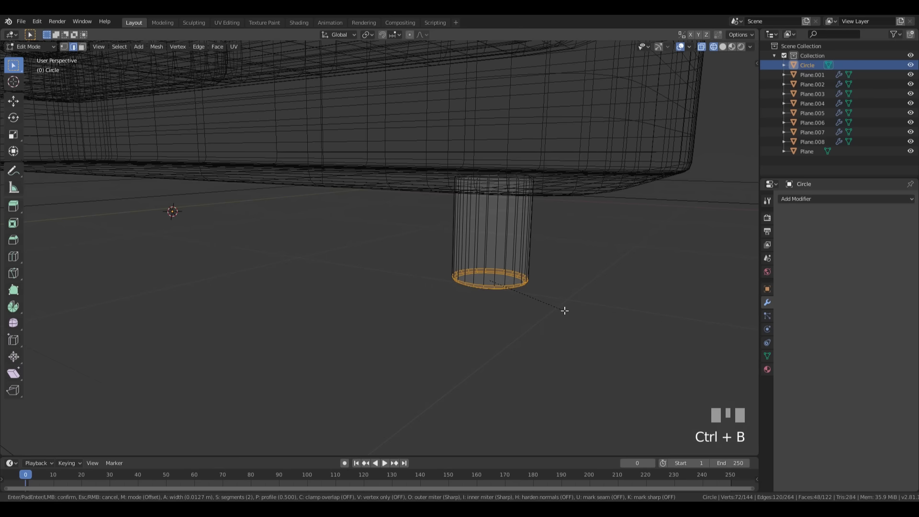
{"action": "left_click", "coordinate": [560, 308]}
Return to Object Mode with solid viewport shading and apply smooth shading to the leg
{"action": "scroll", "coordinate": [501, 277], "scroll_direction": "down", "scroll_amount": 2}
{"action": "key", "text": "Tab"}
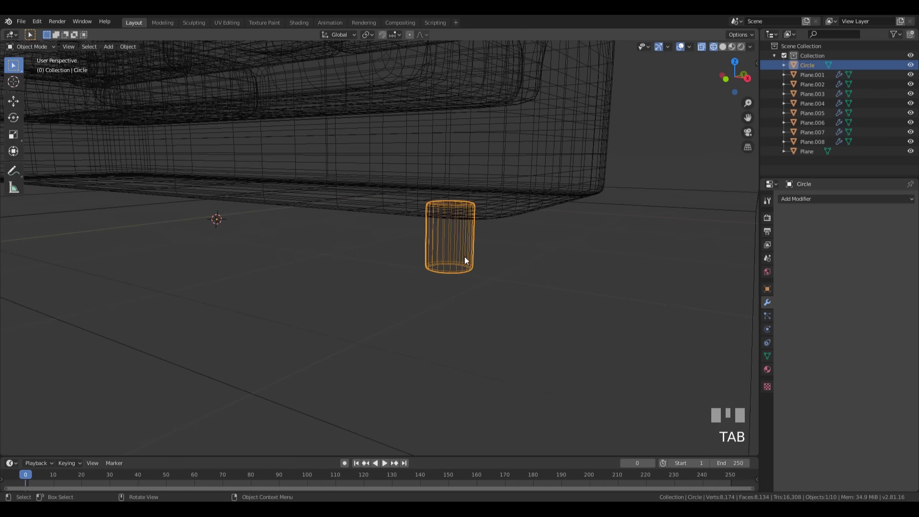
{"action": "key", "text": "z"}
{"action": "right_click", "coordinate": [462, 251]}
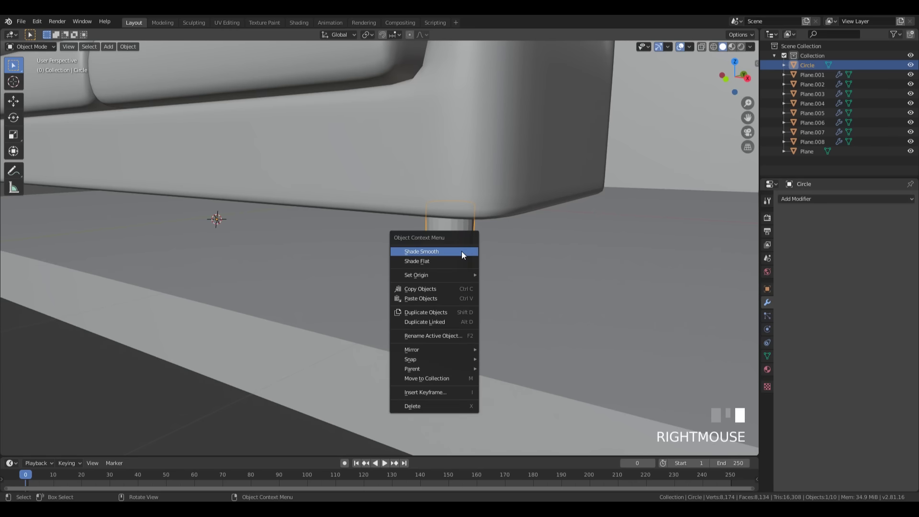
{"action": "left_click", "coordinate": [436, 249]}
{"action": "middle_click_drag", "start_coordinate": [476, 291], "coordinate": [506, 293]}
{"action": "scroll", "coordinate": [449, 249], "scroll_direction": "down", "scroll_amount": 3}
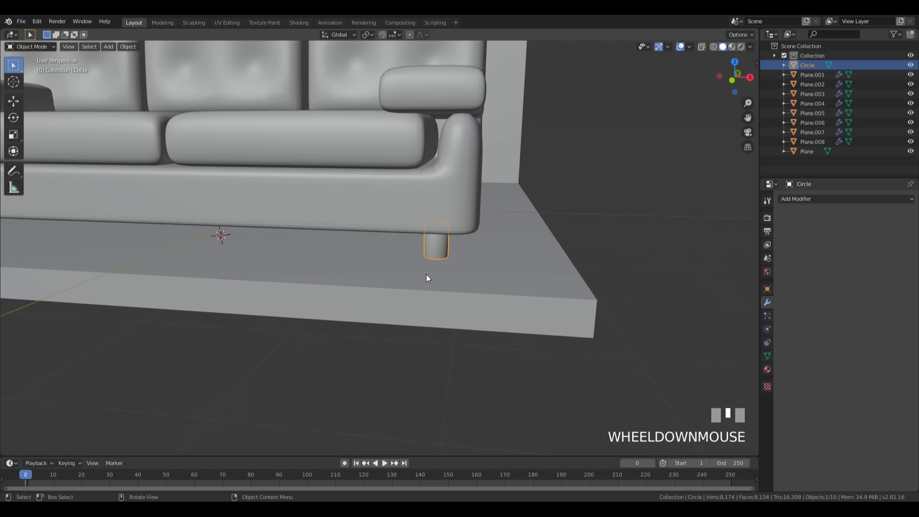
{"action": "scroll", "coordinate": [426, 274], "scroll_direction": "down", "scroll_amount": 3}
{"action": "middle_click_drag", "start_coordinate": [338, 242], "coordinate": [412, 247], "text": "shift"}
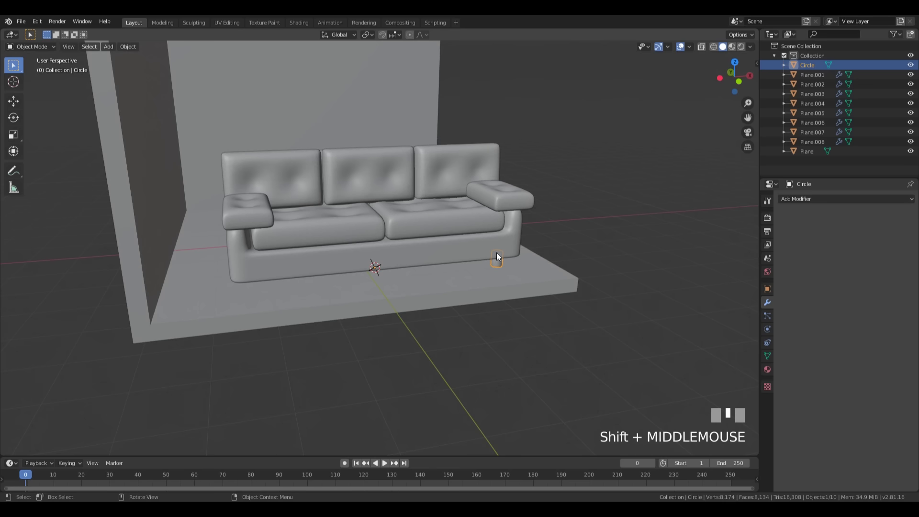
{"action": "middle_click_drag", "start_coordinate": [501, 265], "coordinate": [401, 264]}
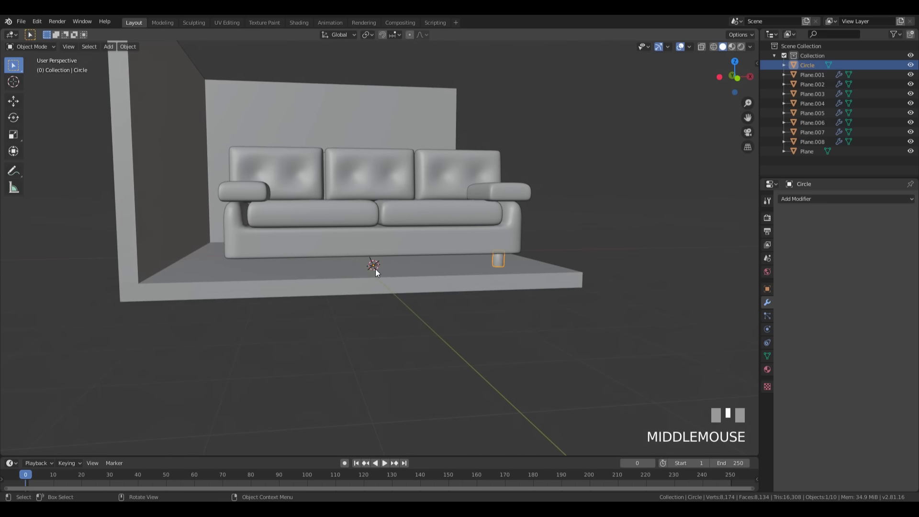
{"action": "key", "text": "Tab"}
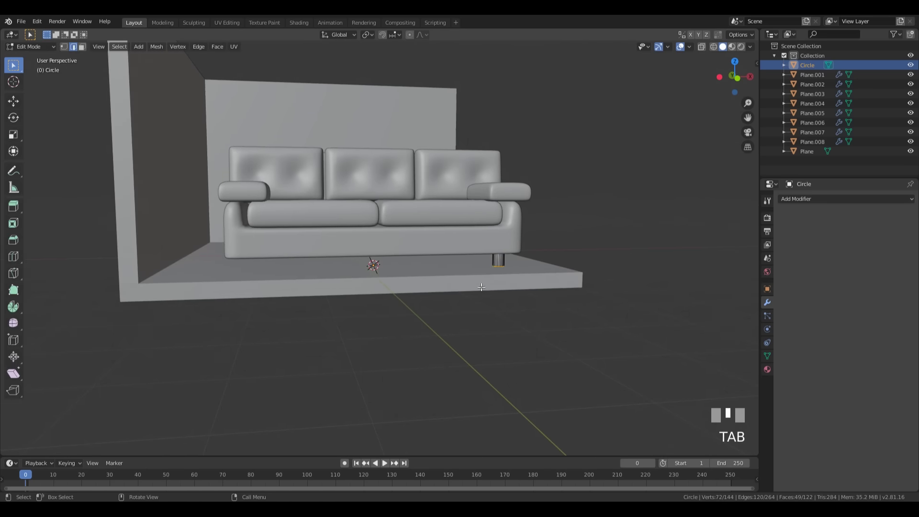
{"action": "key", "text": "Tab"}
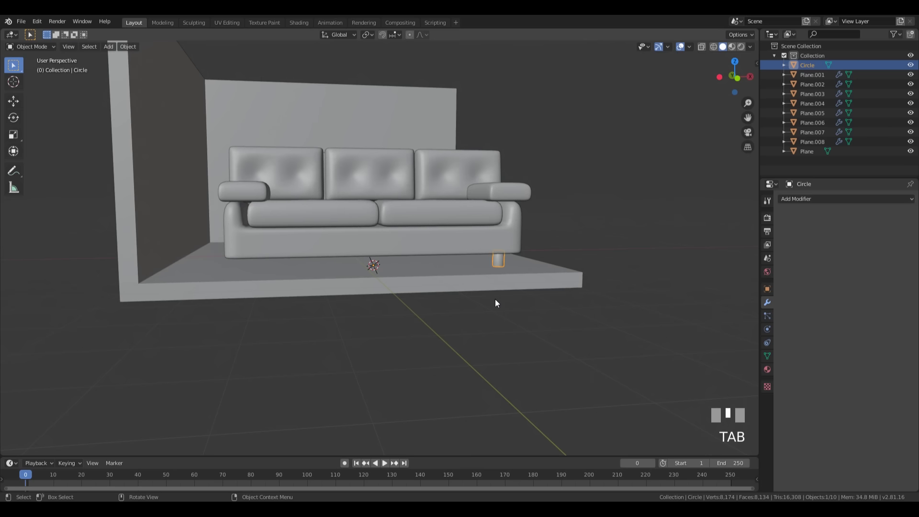
Add a Mirror modifier to the sofa leg and mirror it across both the X and Y axes
{"action": "left_click", "coordinate": [802, 197]}
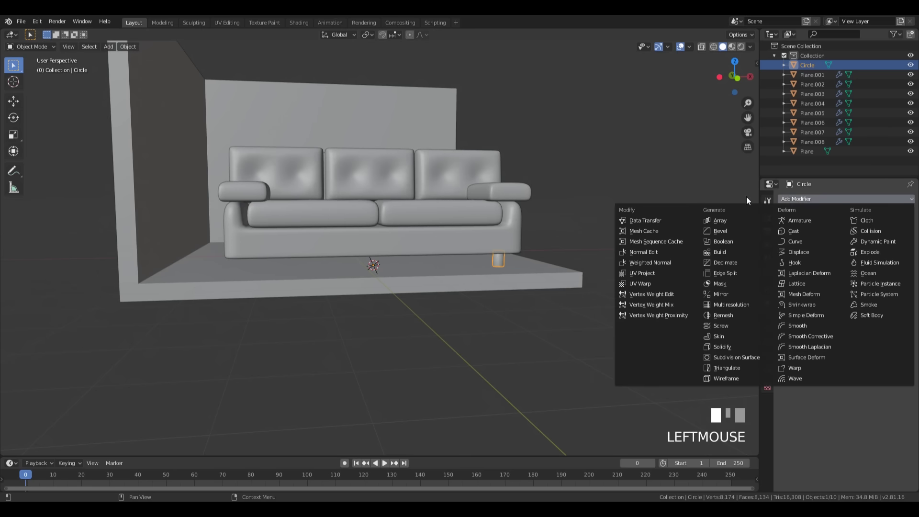
{"action": "left_click", "coordinate": [694, 294]}
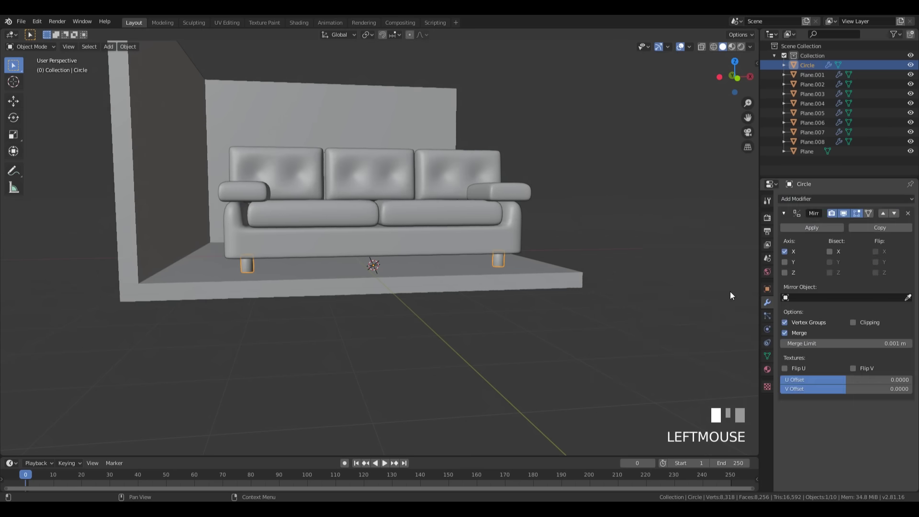
{"action": "left_click", "coordinate": [788, 262]}
{"action": "middle_click_drag", "start_coordinate": [684, 249], "coordinate": [451, 242]}
{"action": "scroll", "coordinate": [451, 242], "scroll_direction": "down", "scroll_amount": 2}
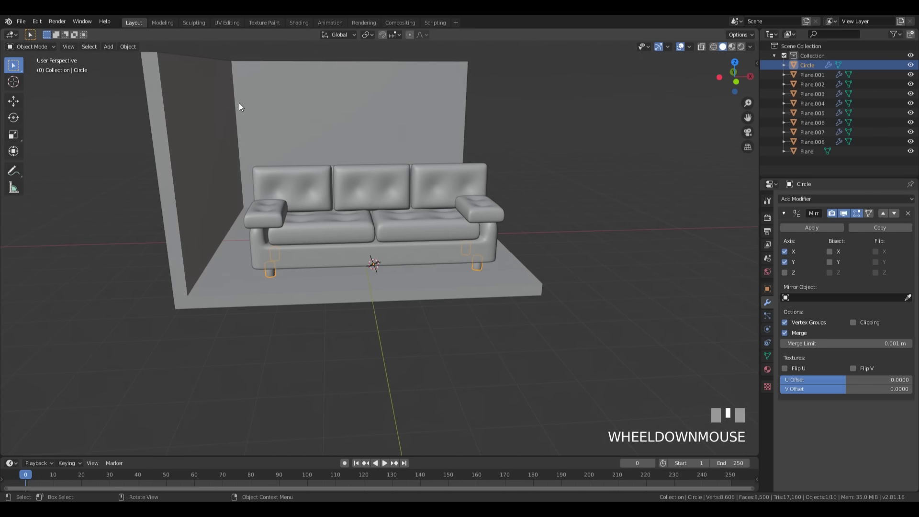
Select all sofa parts without the room, parent them to the sofa base with Object (Keep Transform), and select only the base
{"action": "left_click_drag", "start_coordinate": [233, 120], "coordinate": [541, 291]}
{"action": "scroll", "coordinate": [496, 268], "scroll_direction": "down", "scroll_amount": 2}
{"action": "middle_click_drag", "start_coordinate": [562, 199], "coordinate": [519, 231]}
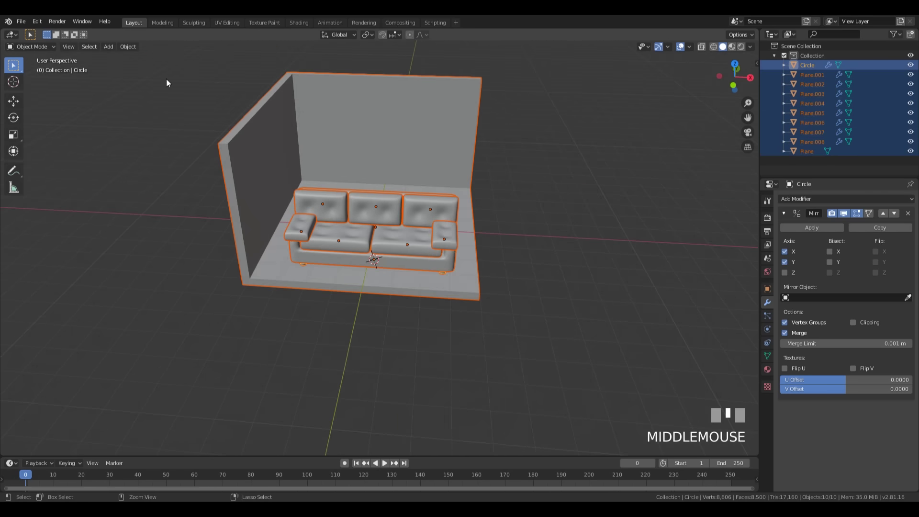
{"action": "left_click_drag", "start_coordinate": [166, 76], "coordinate": [284, 135], "text": "ctrl"}
{"action": "scroll", "coordinate": [522, 233], "scroll_direction": "up", "scroll_amount": 4}
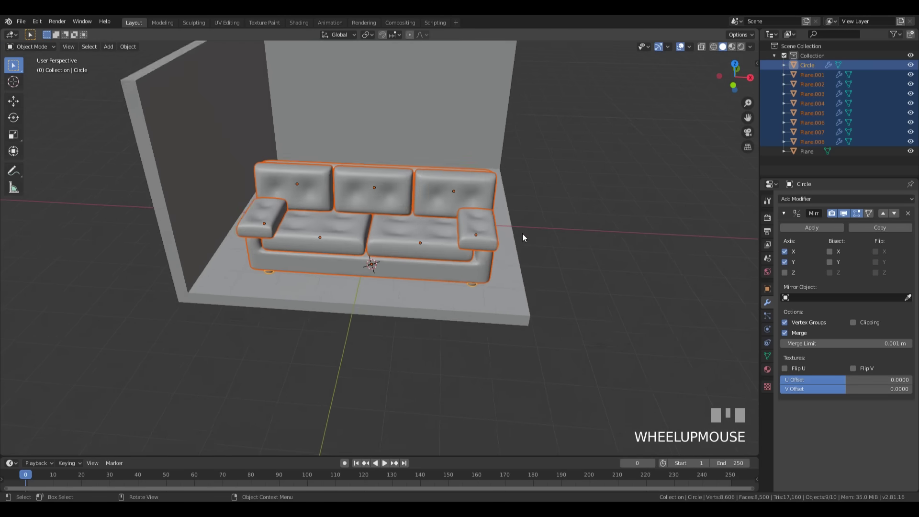
{"action": "left_click", "coordinate": [487, 274], "text": "shift"}
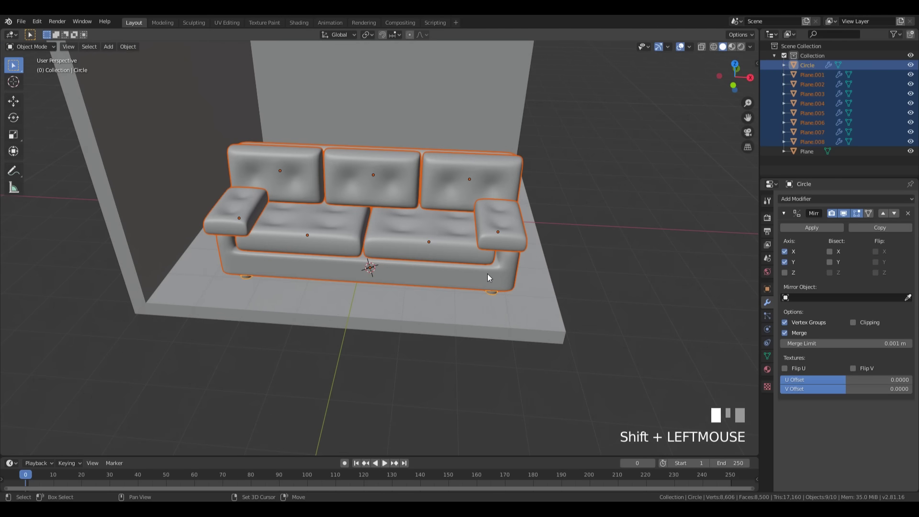
{"action": "key", "text": "ctrl+p"}
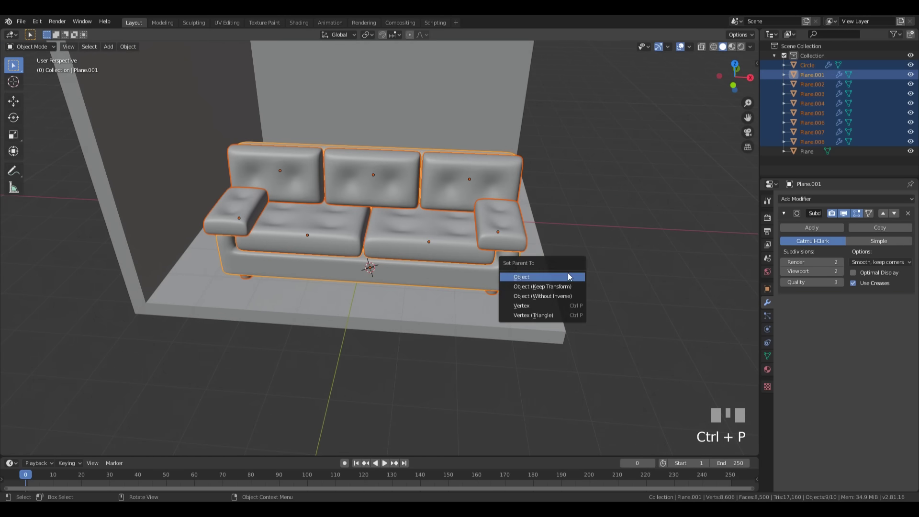
{"action": "left_click", "coordinate": [530, 286]}
{"action": "middle_click_drag", "start_coordinate": [627, 246], "coordinate": [601, 225]}
{"action": "left_click", "coordinate": [482, 275]}
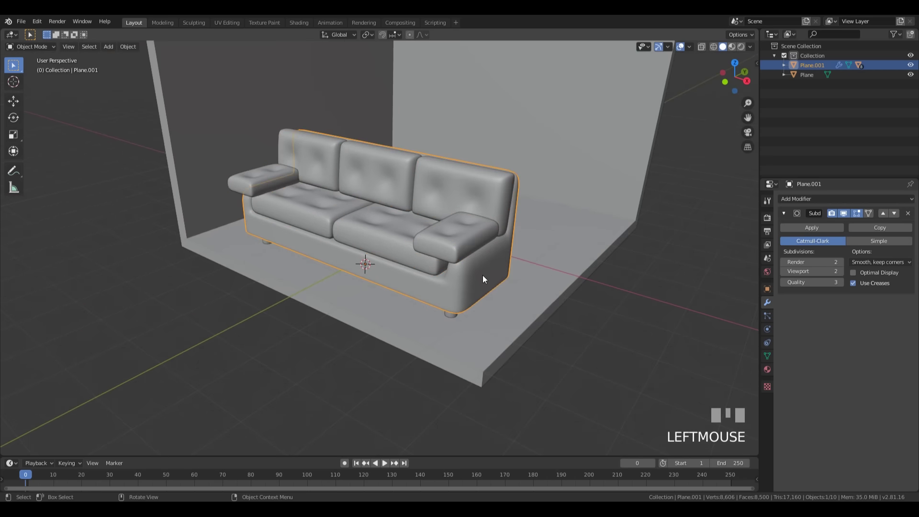
{"action": "middle_click_drag", "start_coordinate": [478, 289], "coordinate": [512, 315]}
{"action": "key", "text": "s"}
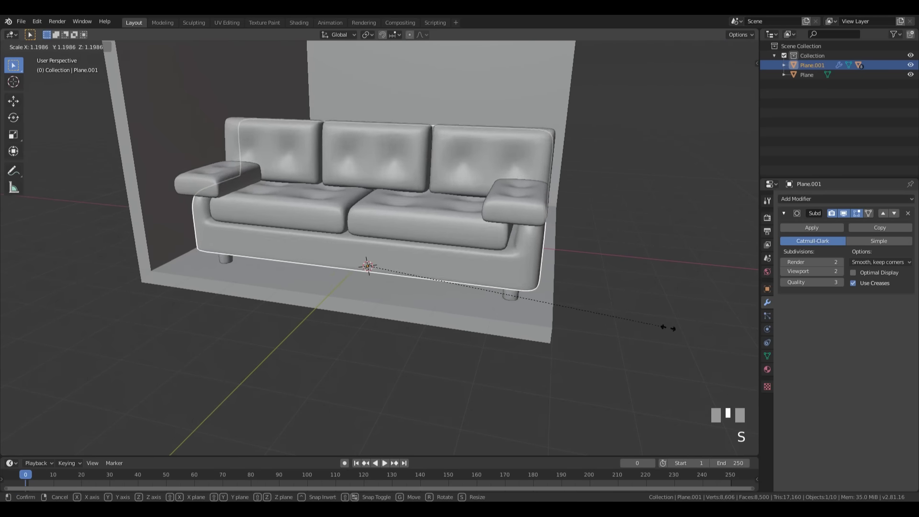
{"action": "left_click", "coordinate": [597, 315]}
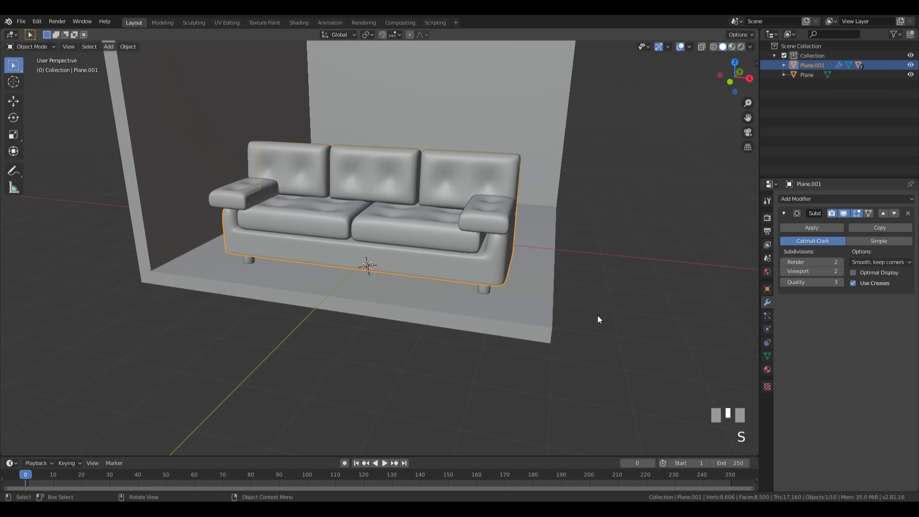
Rotate the sofa 180° around the global Z axis
{"action": "middle_click_drag", "start_coordinate": [597, 315], "coordinate": [575, 246]}
{"action": "type", "text": "rz"}
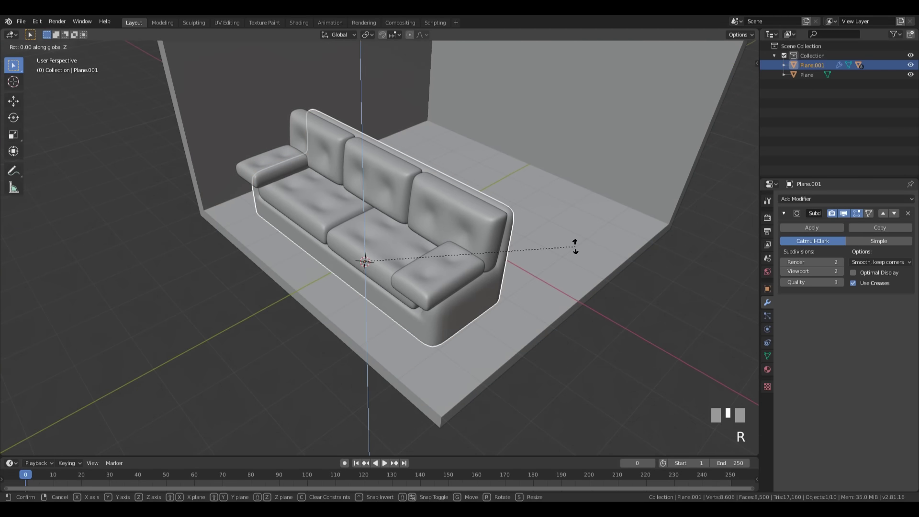
{"action": "type", "text": "180"}
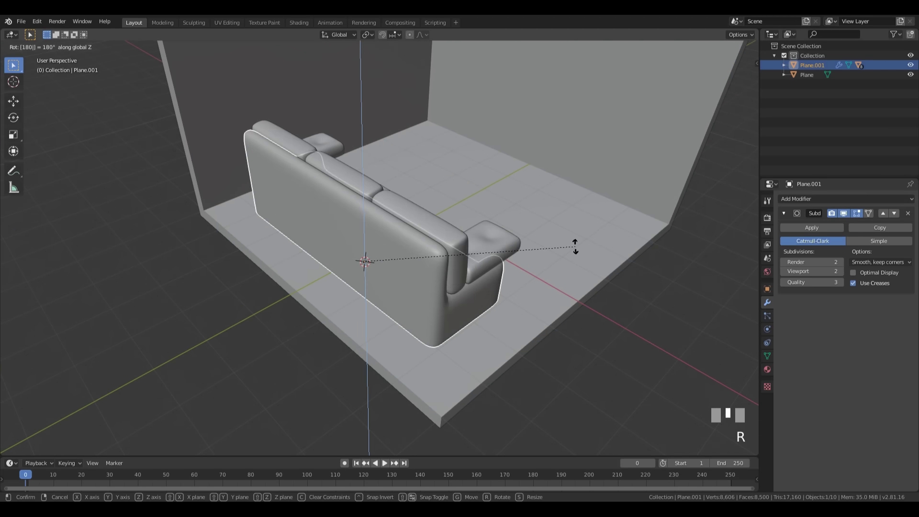
{"action": "key", "text": "KP_Enter"}
Move the sofa about 0.327 m along the global Y axis
{"action": "scroll", "coordinate": [609, 240], "scroll_direction": "down", "scroll_amount": 1}
{"action": "middle_click_drag", "start_coordinate": [610, 240], "coordinate": [548, 243]}
{"action": "scroll", "coordinate": [586, 235], "scroll_direction": "down", "scroll_amount": 1}
{"action": "key", "text": "g"}
{"action": "key", "text": "y"}
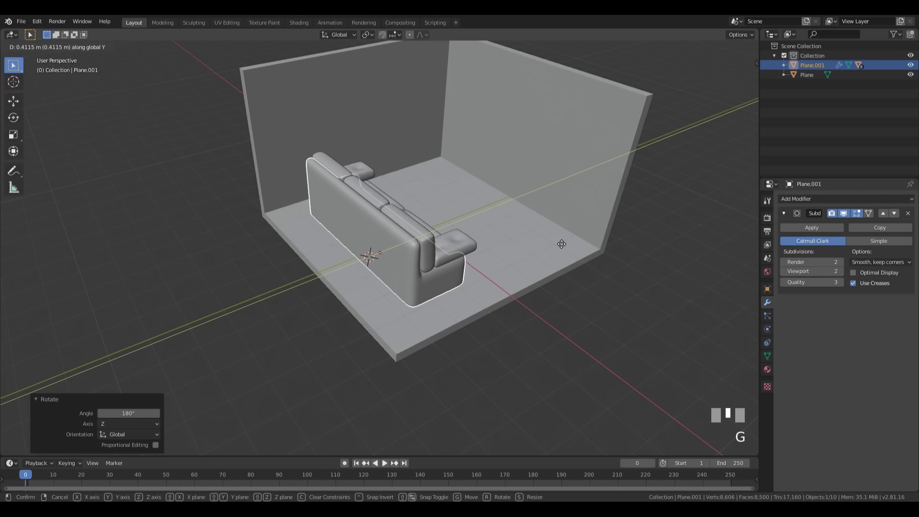
{"action": "left_click", "coordinate": [558, 244]}
{"action": "middle_click_drag", "start_coordinate": [572, 172], "coordinate": [519, 208], "text": "shift"}
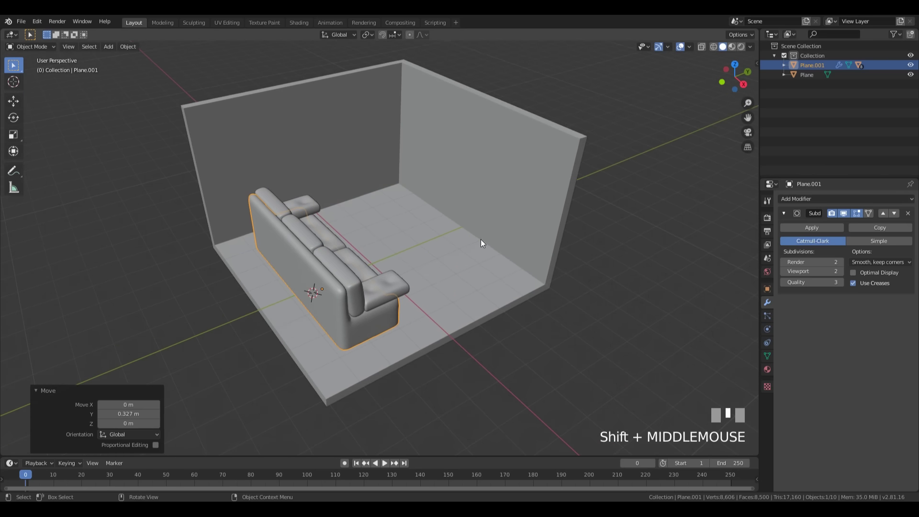
{"action": "middle_click_drag", "start_coordinate": [469, 224], "coordinate": [519, 201]}
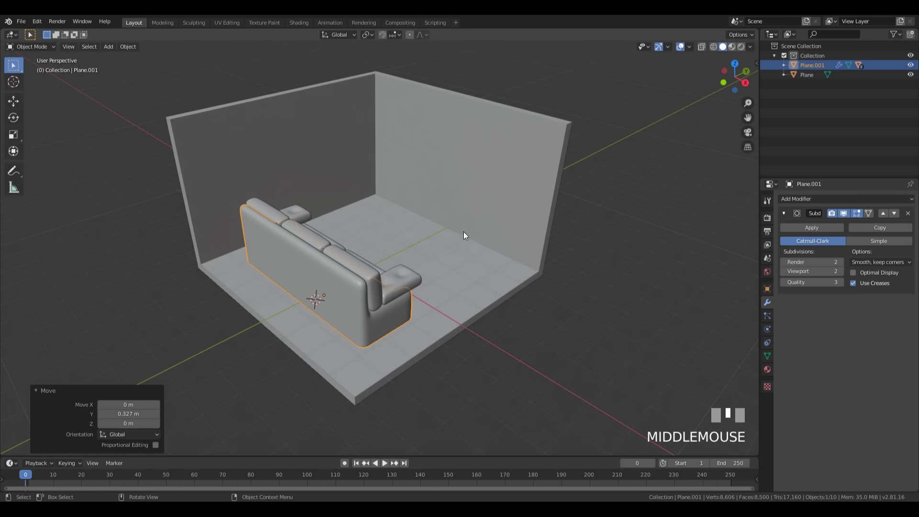
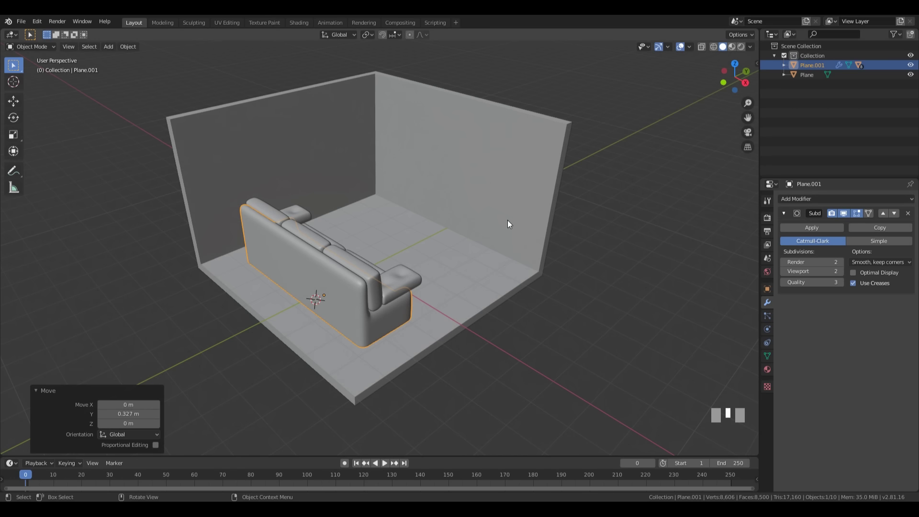
Place the 3D cursor on the upper part of the wall facing the sofa and add a plane mesh there
{"action": "right_click", "coordinate": [449, 147], "text": "shift"}
{"action": "middle_click_drag", "start_coordinate": [508, 169], "coordinate": [512, 174]}
{"action": "key", "text": "shift+a"}
{"action": "mouse_move", "coordinate": [512, 175]}
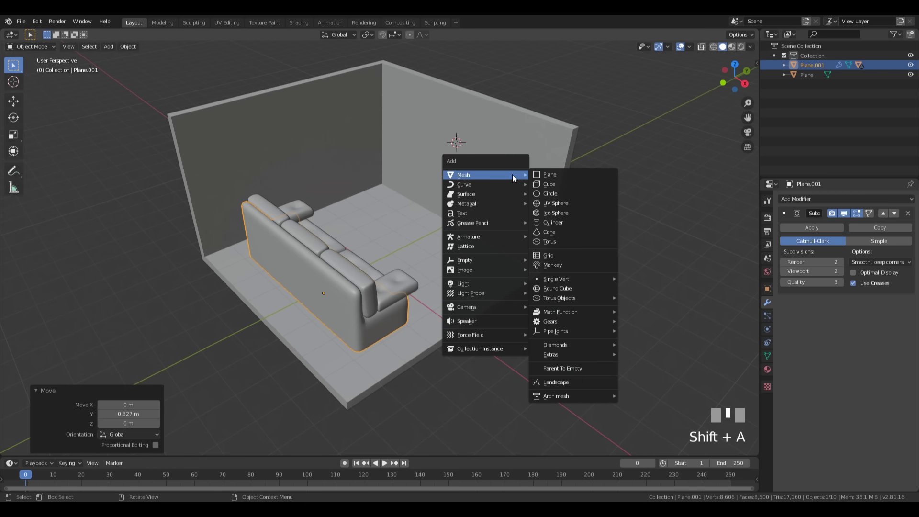
{"action": "left_click", "coordinate": [570, 178]}
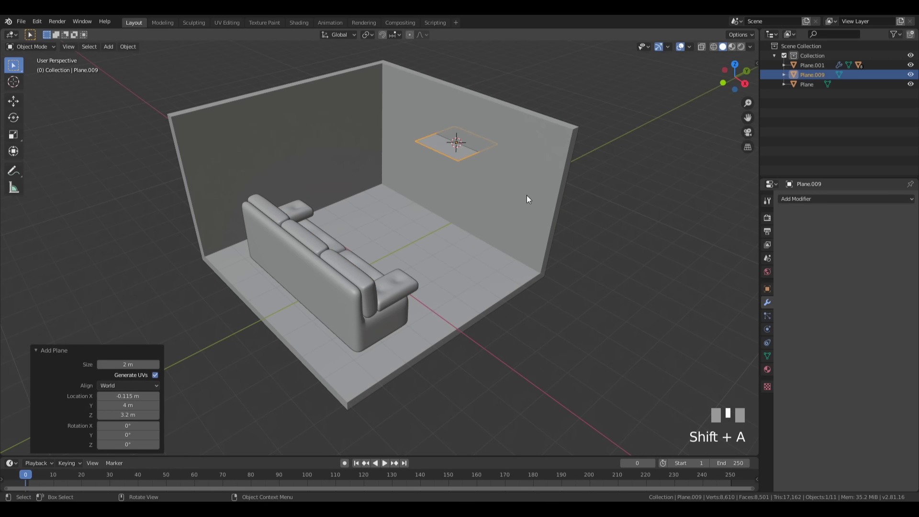
In Edit Mode, rotate the plane 90° around X and scale it along X by about 1.772
{"action": "key", "text": "Tab"}
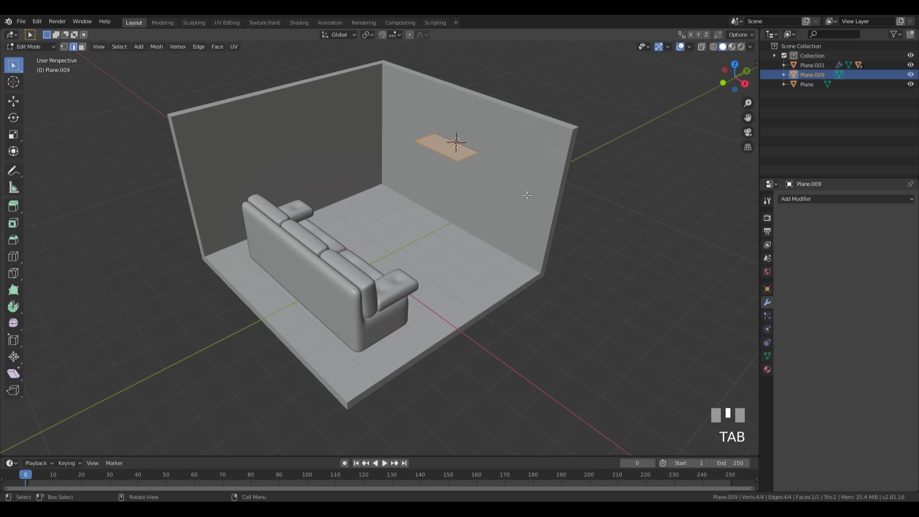
{"action": "type", "text": "rx90"}
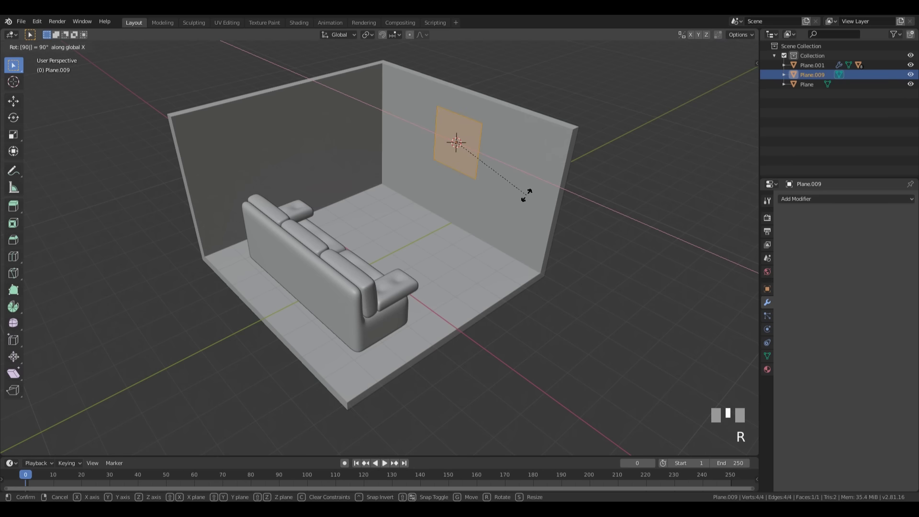
{"action": "key", "text": "Return"}
{"action": "middle_click_drag", "start_coordinate": [569, 182], "coordinate": [531, 170]}
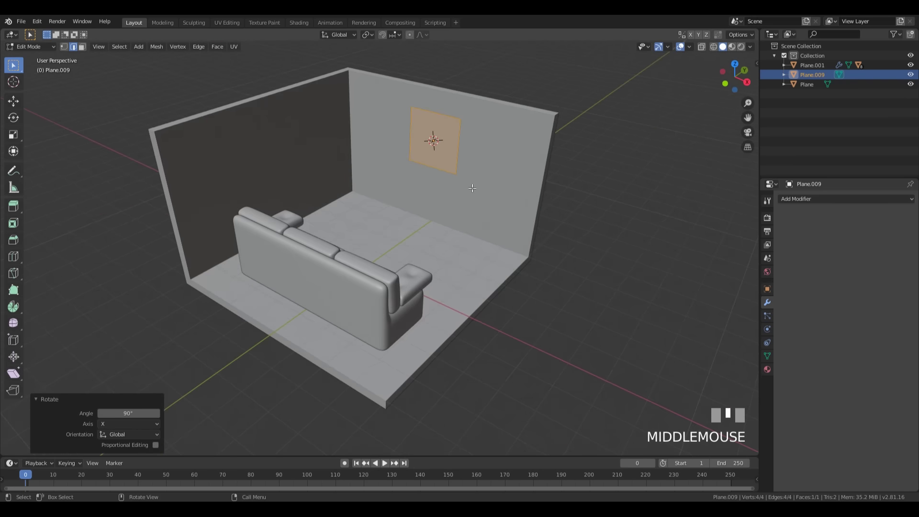
{"action": "key", "text": "s"}
{"action": "key", "text": "x"}
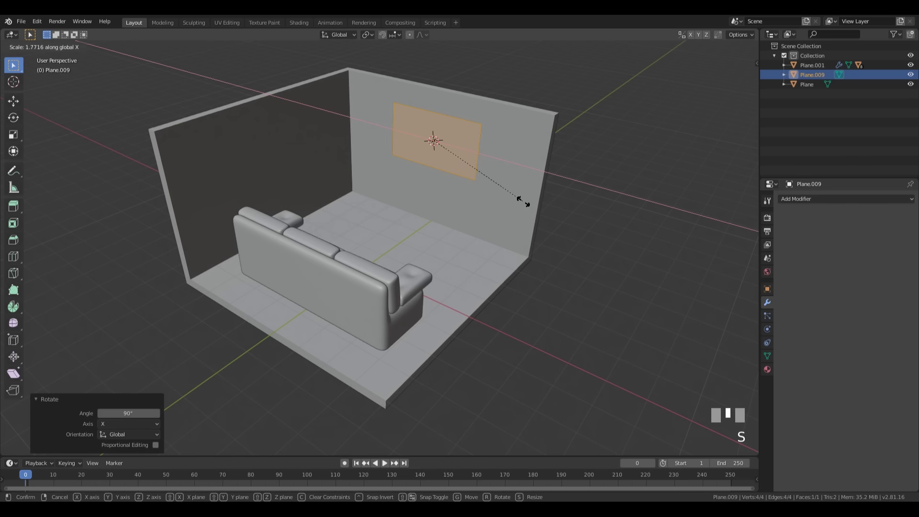
{"action": "left_click", "coordinate": [521, 201]}
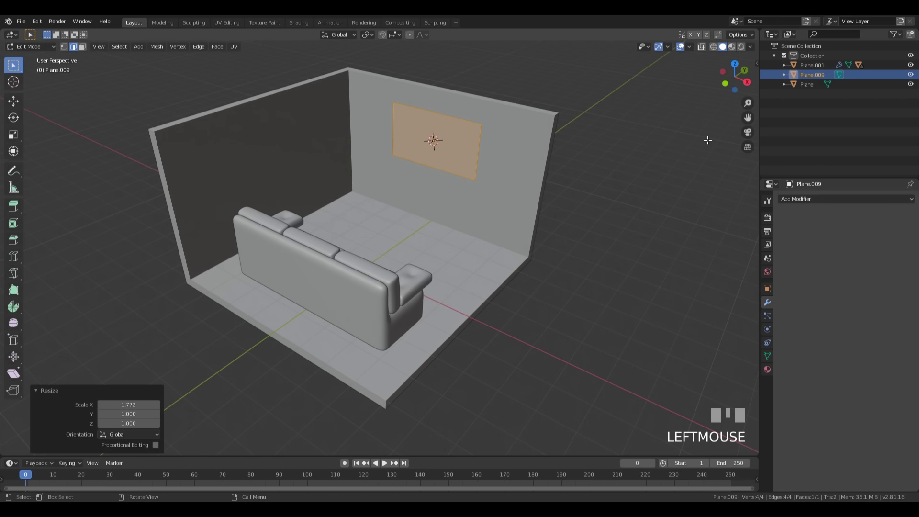
Return to Object Mode and examine the wall plane's transform values and dimensions
{"action": "key", "text": "n"}
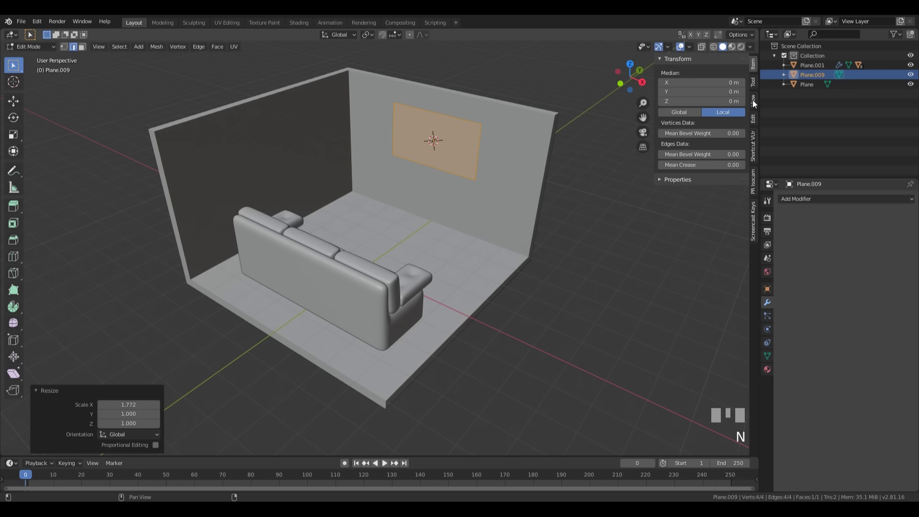
{"action": "left_click", "coordinate": [754, 67]}
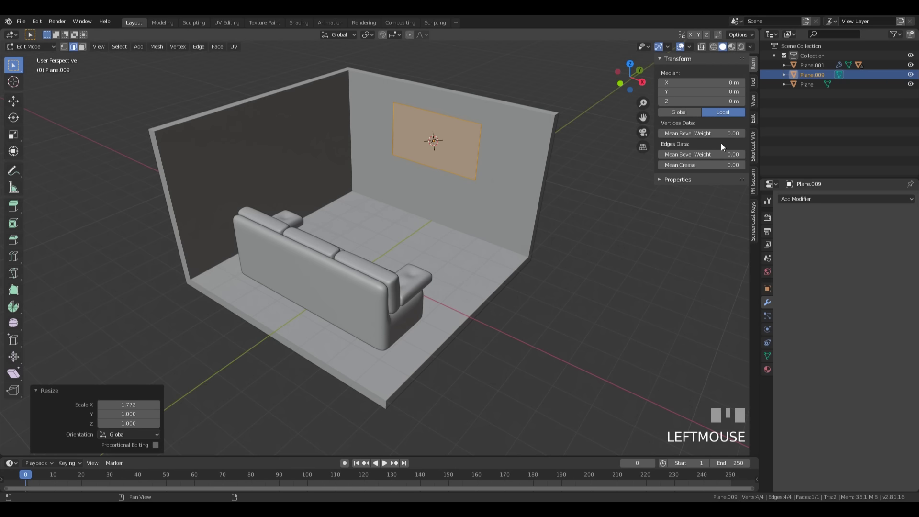
{"action": "key", "text": "n"}
{"action": "key", "text": "n"}
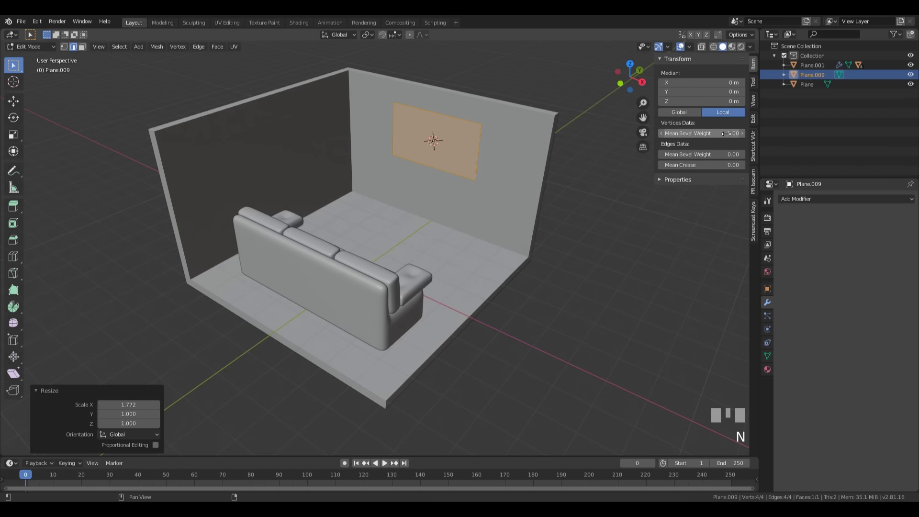
{"action": "key", "text": "Tab"}
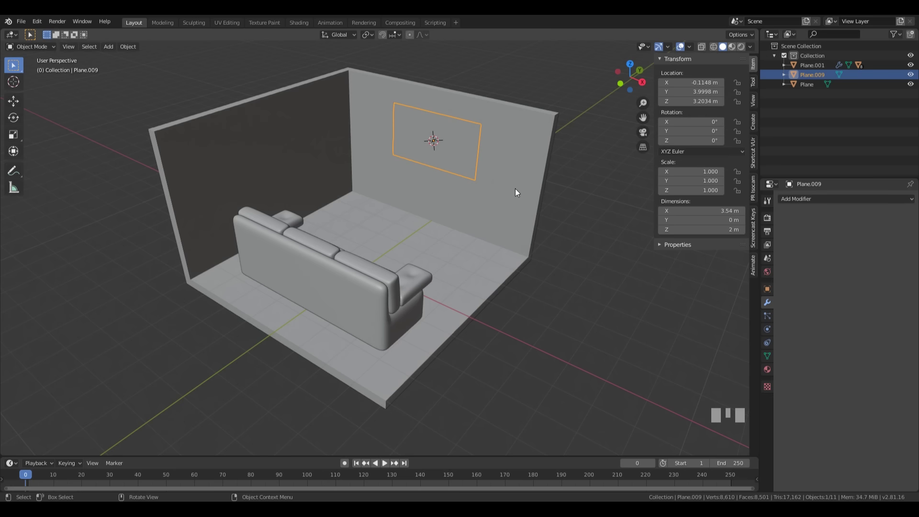
{"action": "scroll", "coordinate": [533, 153], "scroll_direction": "down", "scroll_amount": 1}
{"action": "middle_click_drag", "start_coordinate": [533, 154], "coordinate": [492, 221], "text": "shift"}
{"action": "scroll", "coordinate": [494, 230], "scroll_direction": "up", "scroll_amount": 6}
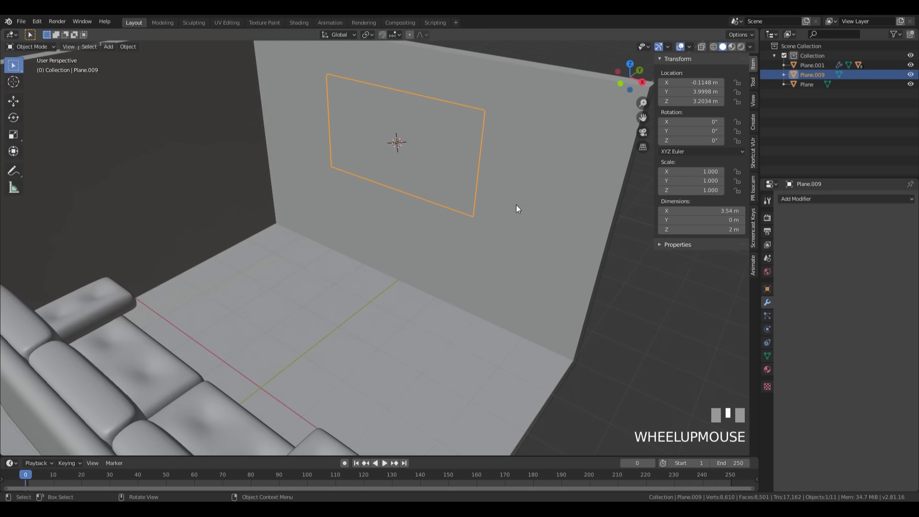
{"action": "key", "text": "n"}
{"action": "middle_click_drag", "start_coordinate": [516, 209], "coordinate": [581, 193]}
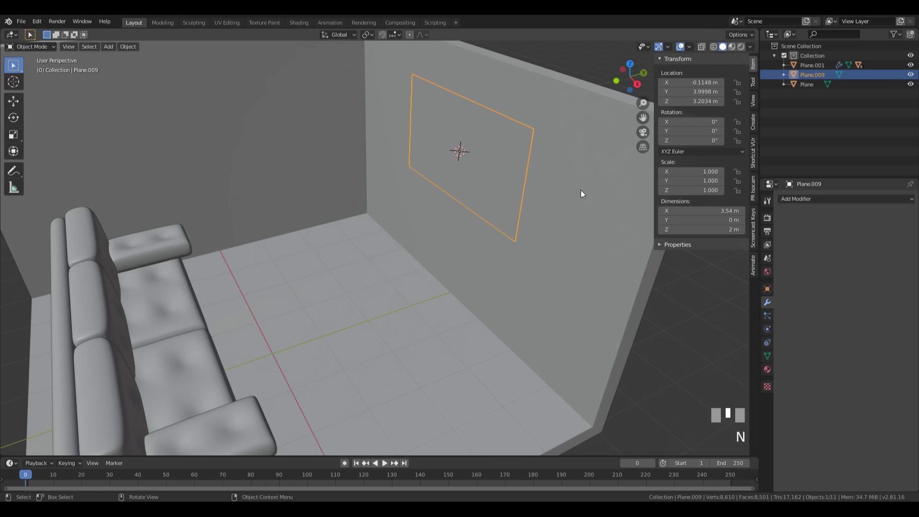
{"action": "key", "text": "n"}
{"action": "middle_click_drag", "start_coordinate": [514, 273], "coordinate": [563, 226]}
In Edit Mode, move the wall plane's face about -0.103 m along Y and scale it uniformly by about 0.845
{"action": "key", "text": "Tab"}
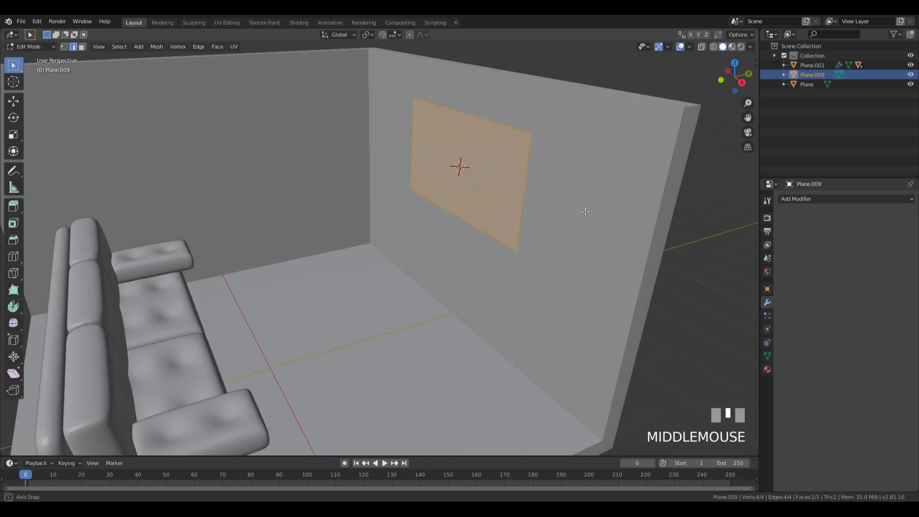
{"action": "middle_click_drag", "start_coordinate": [593, 197], "coordinate": [525, 194]}
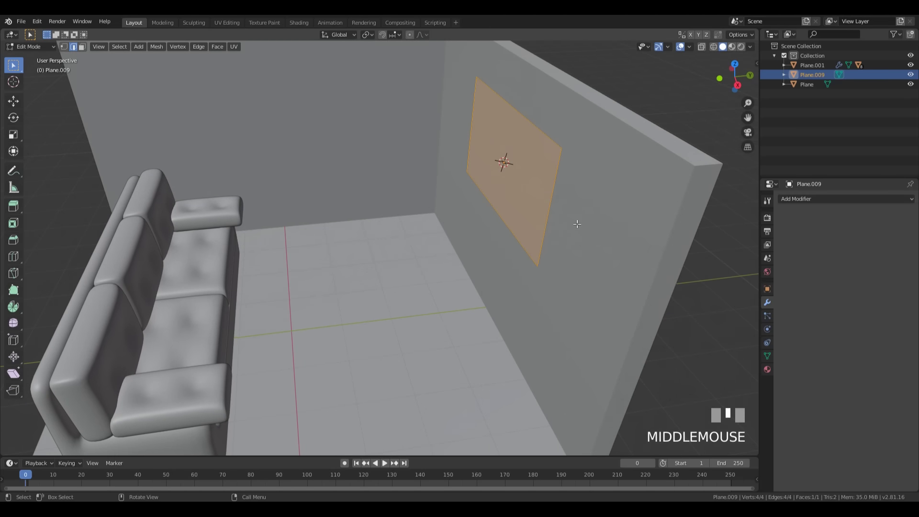
{"action": "key", "text": "g"}
{"action": "key", "text": "y"}
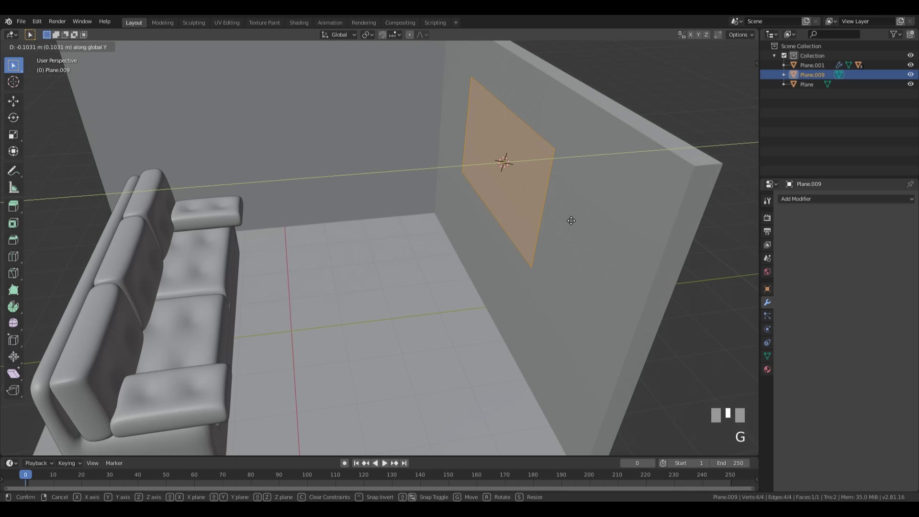
{"action": "left_click", "coordinate": [571, 220]}
{"action": "key", "text": "s"}
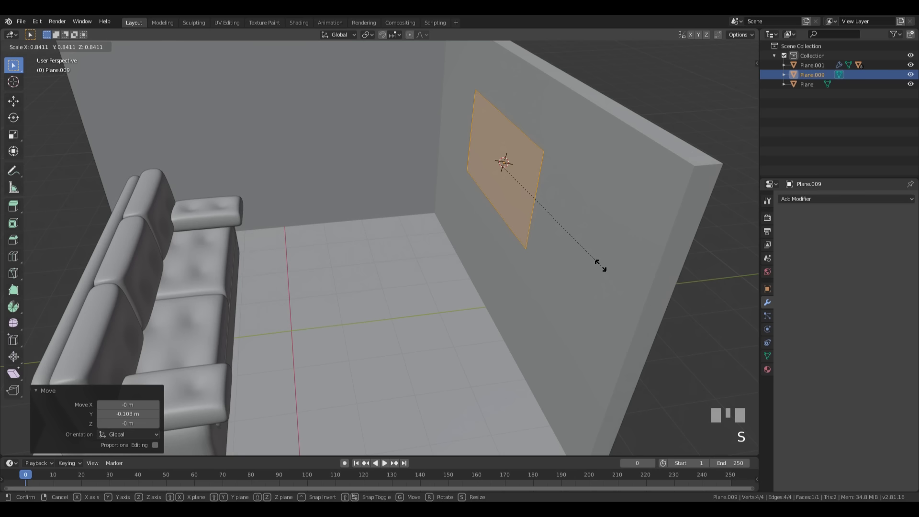
{"action": "left_click", "coordinate": [601, 266]}
Extrude the wall plane's face about 0.0804 m and scale the extruded face up to about 1.11
{"action": "key", "text": "e"}
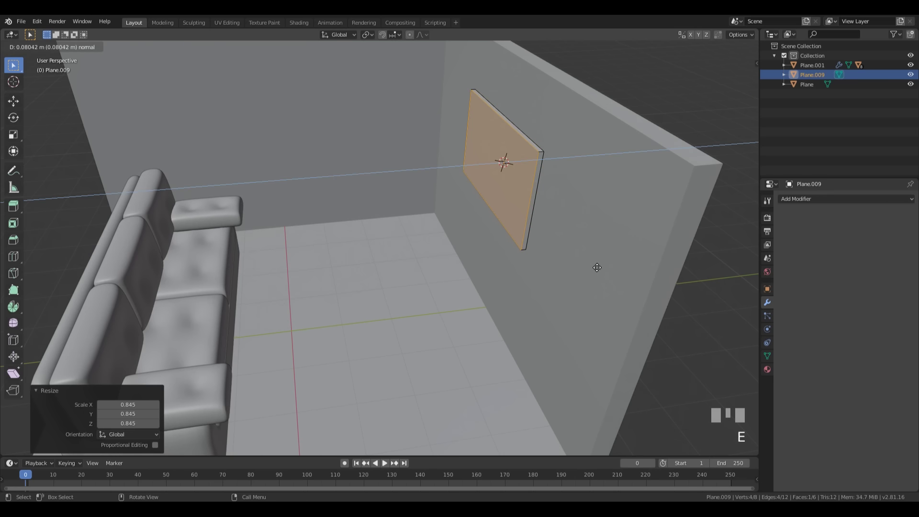
{"action": "left_click", "coordinate": [597, 267]}
{"action": "key", "text": "s"}
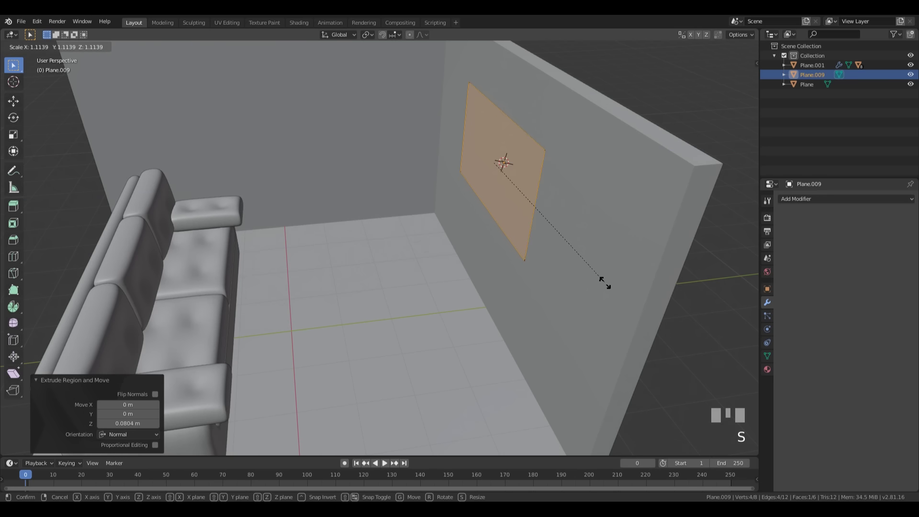
{"action": "left_click", "coordinate": [611, 287]}
Extrude the enlarged face again to give the panel thickness, and inset its front face by about 0.157 m
{"action": "middle_click_drag", "start_coordinate": [611, 287], "coordinate": [561, 258]}
{"action": "key", "text": "e"}
{"action": "left_click", "coordinate": [583, 264]}
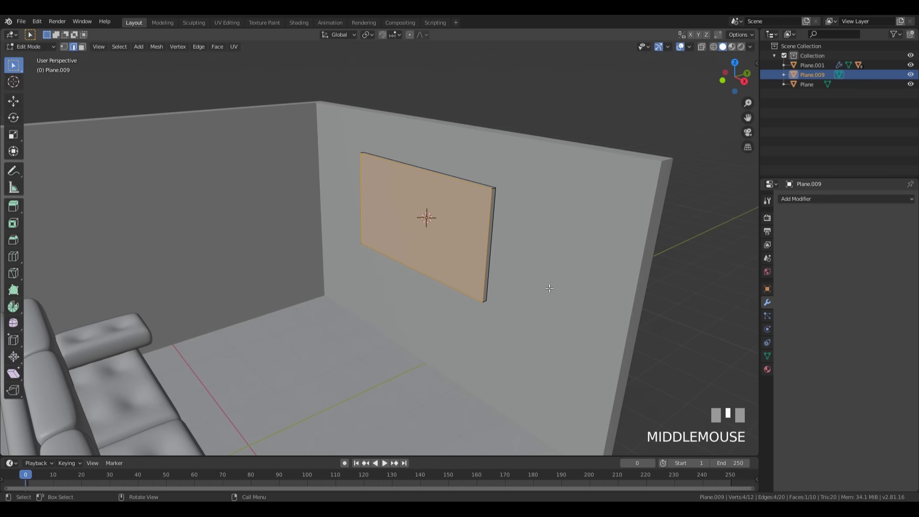
{"action": "key", "text": "i"}
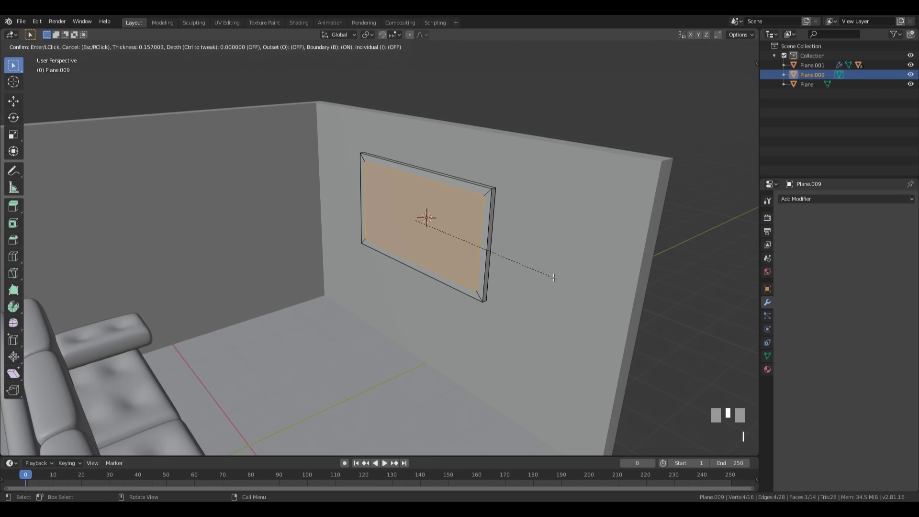
{"action": "left_click", "coordinate": [553, 278]}
Extrude the inset front face about -0.0259 m along its normal to recess it within the frame
{"action": "scroll", "coordinate": [524, 243], "scroll_direction": "up", "scroll_amount": 4}
{"action": "middle_click_drag", "start_coordinate": [596, 236], "coordinate": [571, 233]}
{"action": "scroll", "coordinate": [570, 234], "scroll_direction": "up", "scroll_amount": 2}
{"action": "key", "text": "e"}
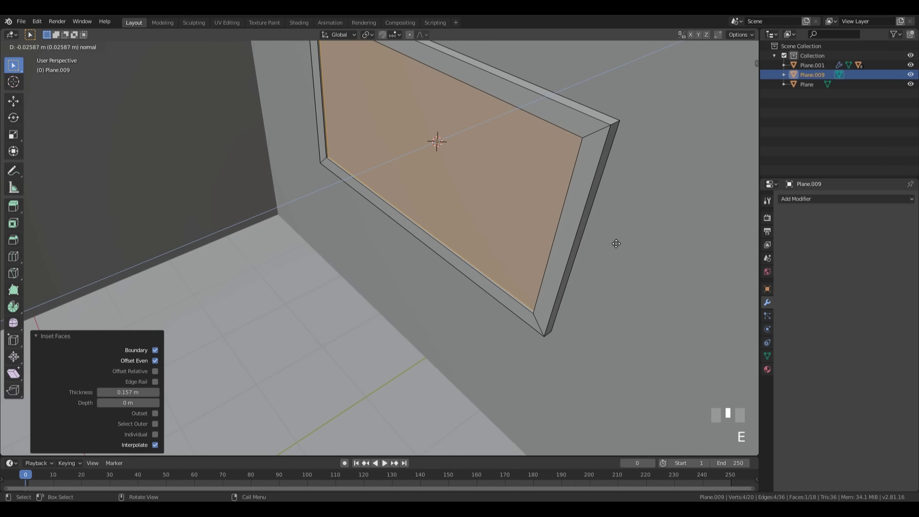
{"action": "left_click", "coordinate": [615, 242]}
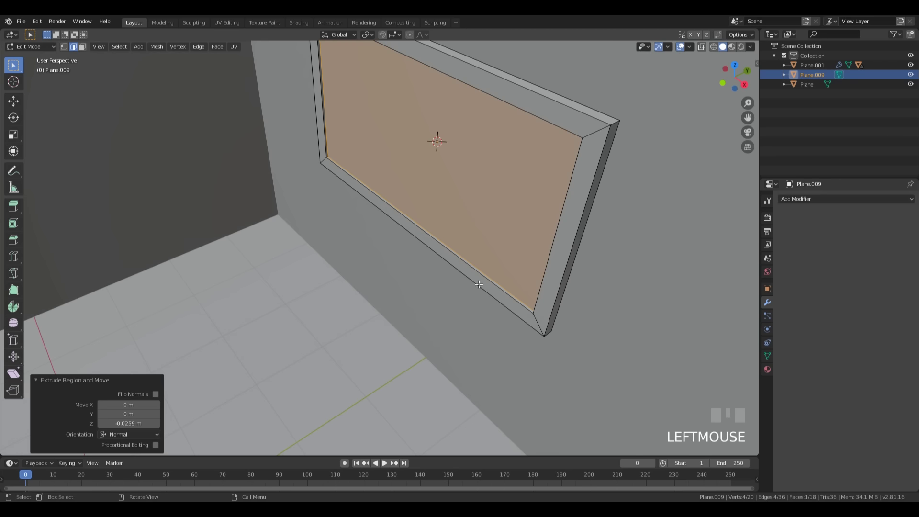
Select the narrow lower inner face of the frame's recess and move it about 0.0724 m along Z
{"action": "middle_click_drag", "start_coordinate": [479, 284], "coordinate": [421, 274], "text": "shift"}
{"action": "scroll", "coordinate": [421, 274], "scroll_direction": "up", "scroll_amount": 2}
{"action": "key", "text": "3"}
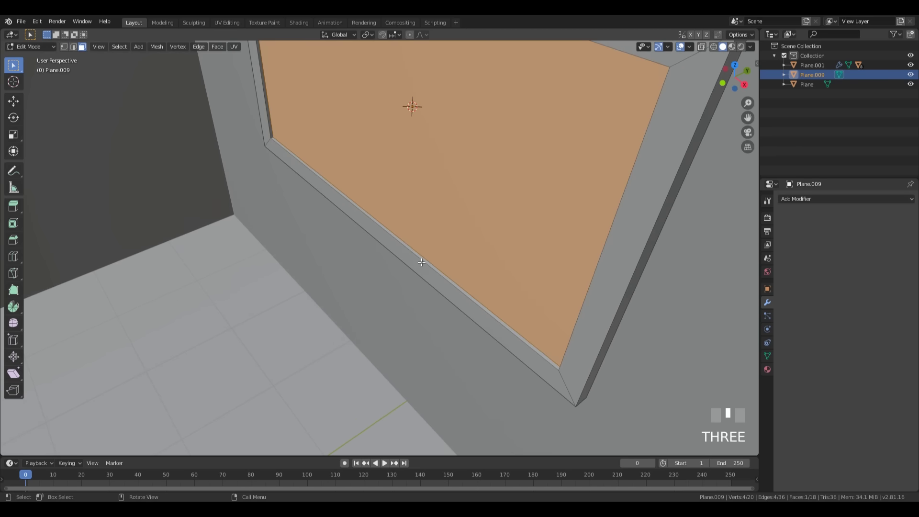
{"action": "left_click", "coordinate": [420, 255]}
{"action": "middle_click_drag", "start_coordinate": [420, 256], "coordinate": [480, 256]}
{"action": "scroll", "coordinate": [480, 257], "scroll_direction": "up", "scroll_amount": 1}
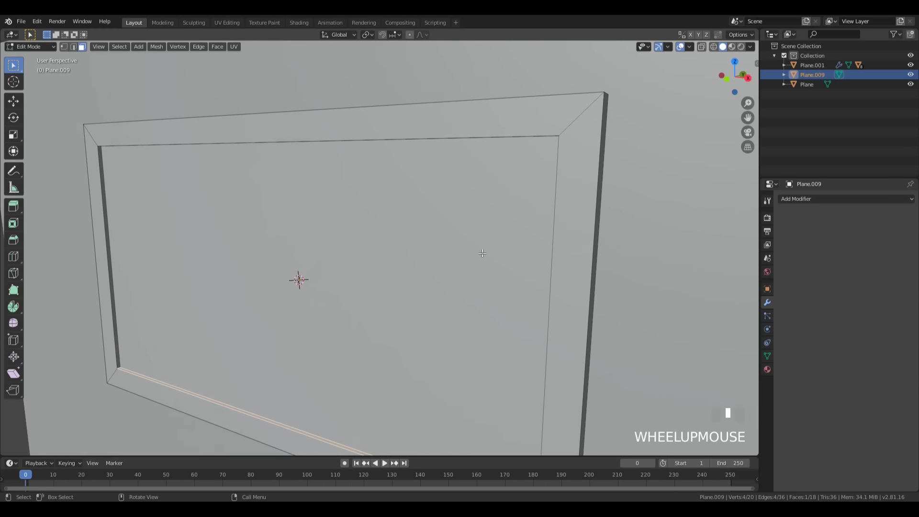
{"action": "scroll", "coordinate": [412, 331], "scroll_direction": "down", "scroll_amount": 2}
{"action": "key", "text": "g"}
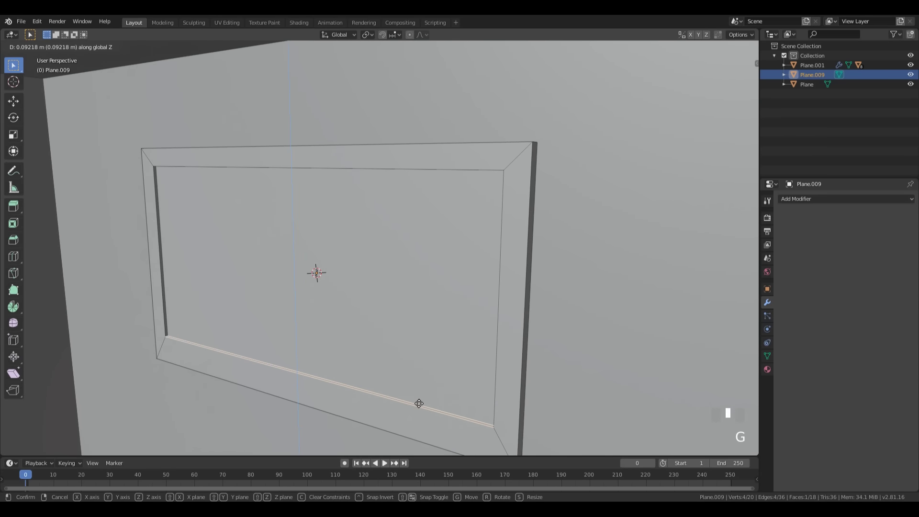
{"action": "left_click", "coordinate": [418, 406]}
{"action": "middle_click_drag", "start_coordinate": [419, 406], "coordinate": [415, 376], "text": "shift"}
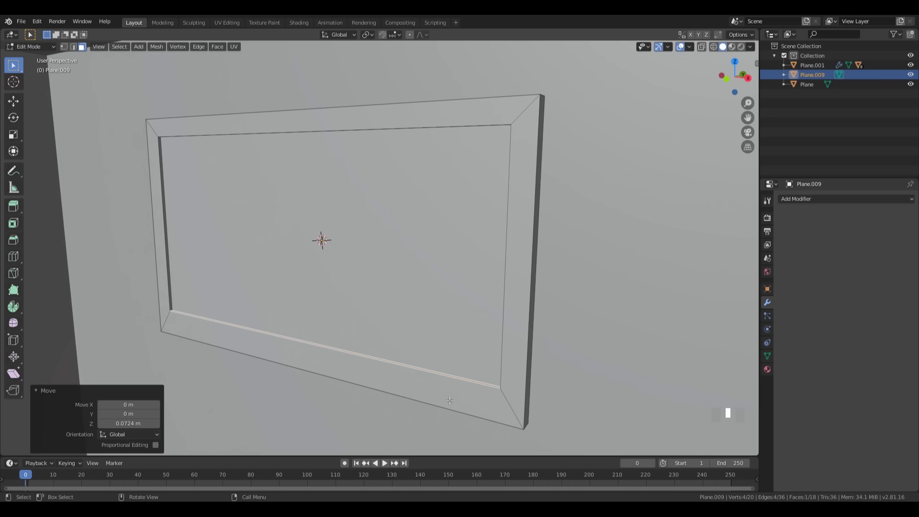
Examine the framed panel on the wall from near and far, in Edit Mode and in Object Mode
{"action": "scroll", "coordinate": [555, 211], "scroll_direction": "down", "scroll_amount": 3}
{"action": "middle_click_drag", "start_coordinate": [556, 211], "coordinate": [551, 230]}
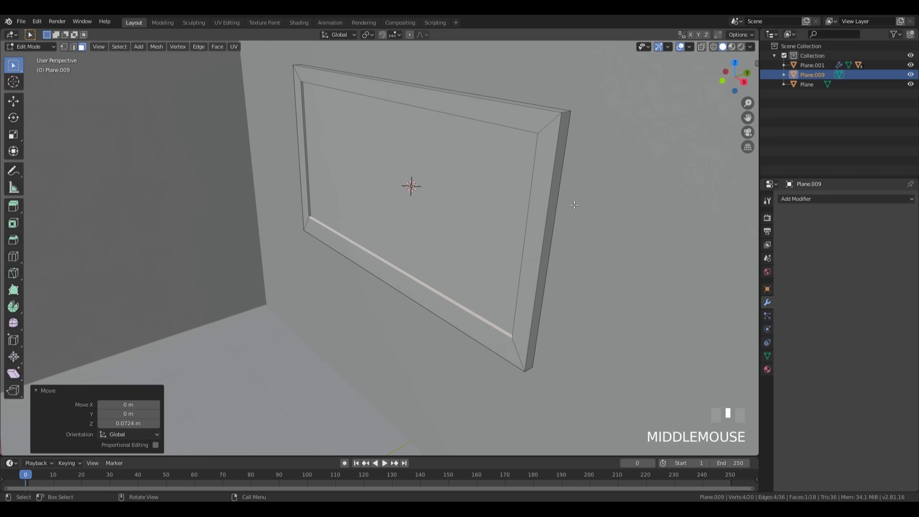
{"action": "scroll", "coordinate": [541, 254], "scroll_direction": "down", "scroll_amount": 5}
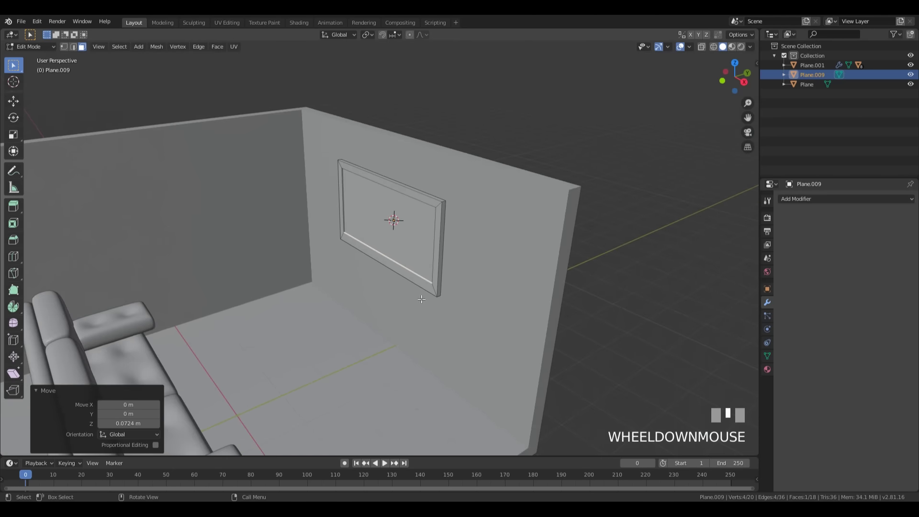
{"action": "scroll", "coordinate": [411, 280], "scroll_direction": "down", "scroll_amount": 1}
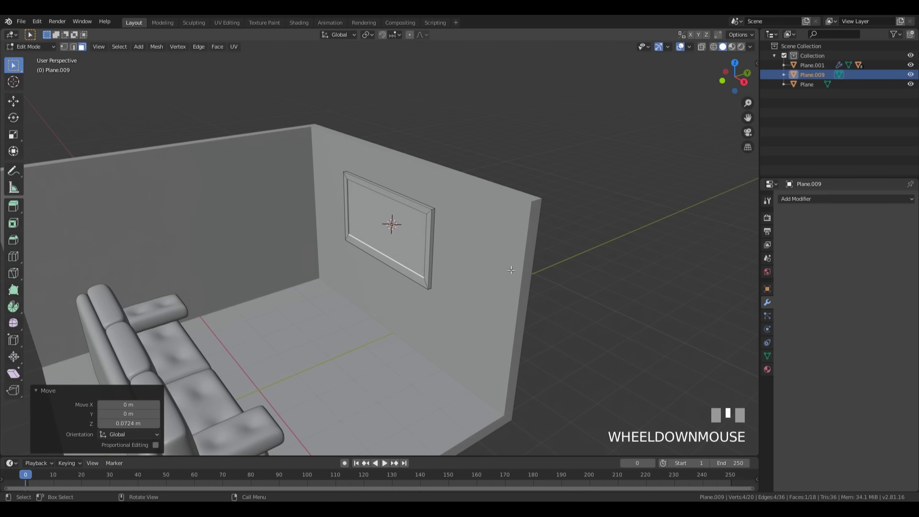
{"action": "scroll", "coordinate": [511, 270], "scroll_direction": "up", "scroll_amount": 4}
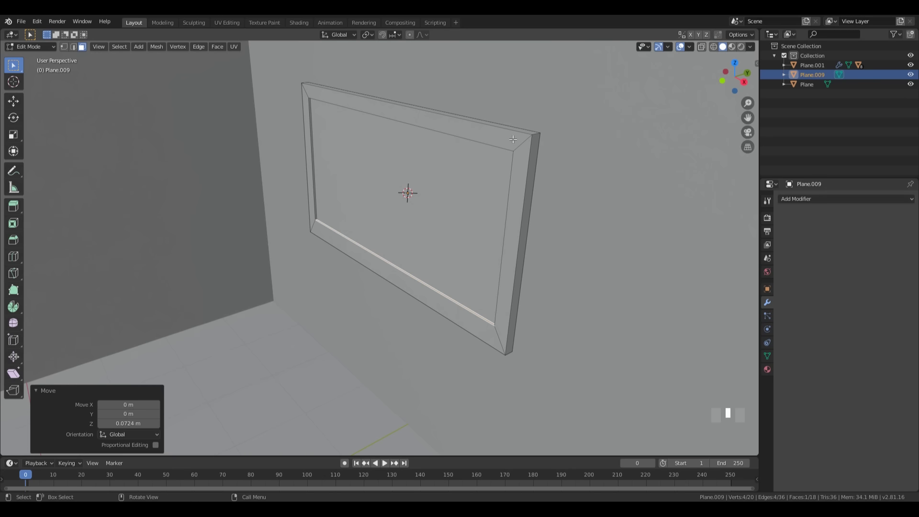
{"action": "key", "text": "Tab"}
{"action": "key", "text": "Tab"}
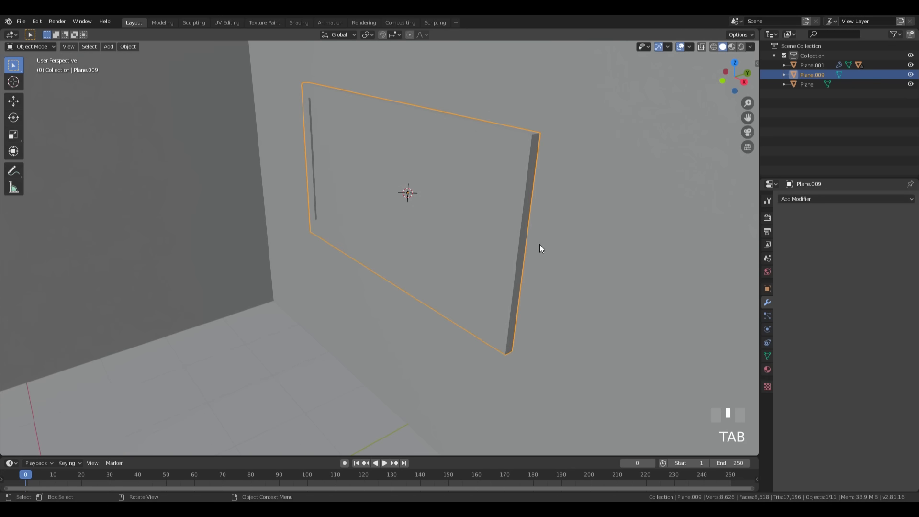
Select the loop of faces around the panel's outer sides and bevel it about 0.0263 m with 2 segments
{"action": "key", "text": "2"}
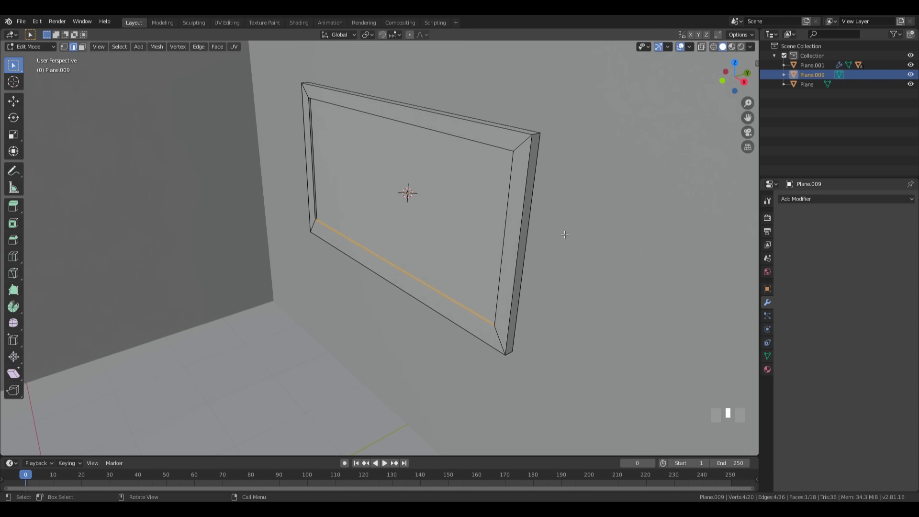
{"action": "key", "text": "3"}
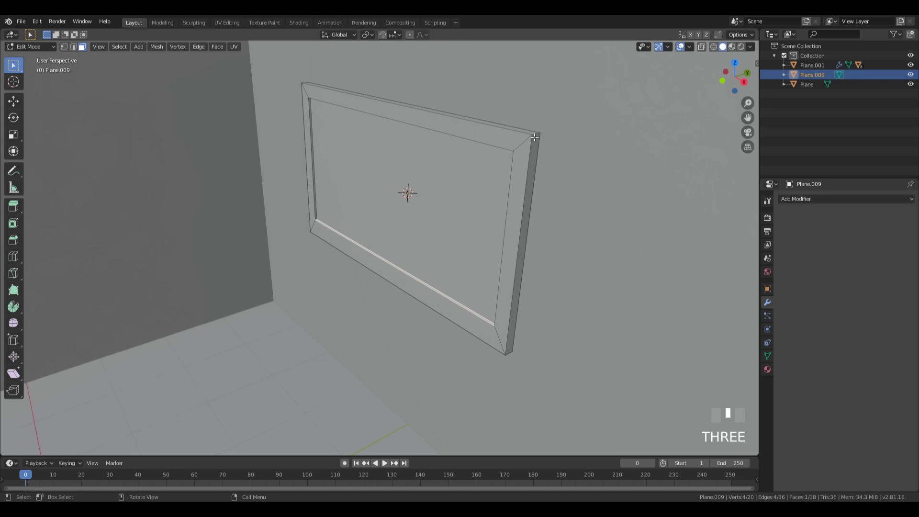
{"action": "left_click", "coordinate": [535, 140], "text": "alt"}
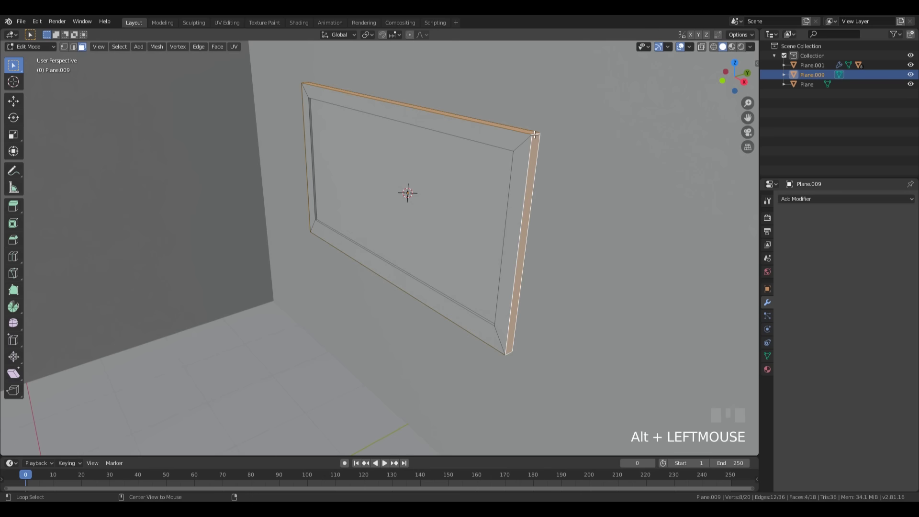
{"action": "key", "text": "ctrl+b"}
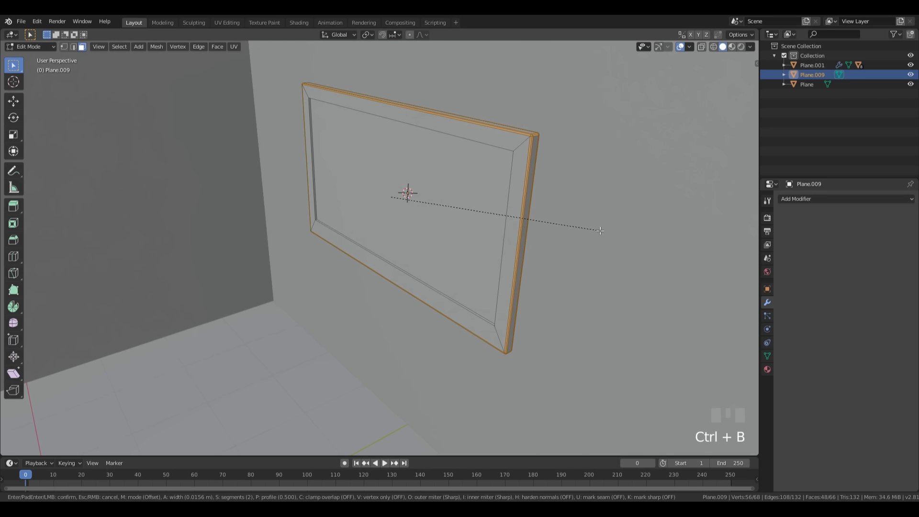
{"action": "scroll", "coordinate": [599, 231], "scroll_direction": "down", "scroll_amount": 1}
{"action": "scroll", "coordinate": [601, 234], "scroll_direction": "up", "scroll_amount": 1}
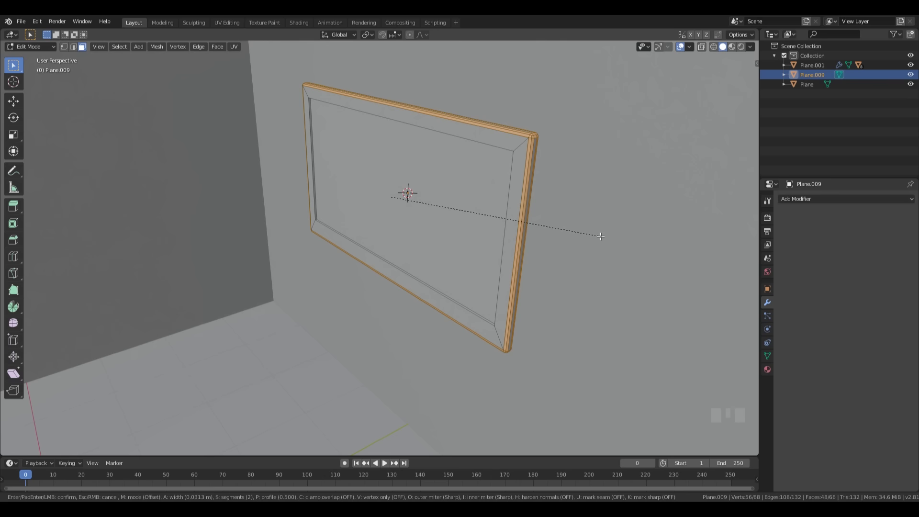
{"action": "left_click", "coordinate": [600, 236]}
Return to Object Mode and apply smooth shading to the wall panel
{"action": "middle_click_drag", "start_coordinate": [600, 236], "coordinate": [422, 181]}
{"action": "scroll", "coordinate": [371, 221], "scroll_direction": "down", "scroll_amount": 3}
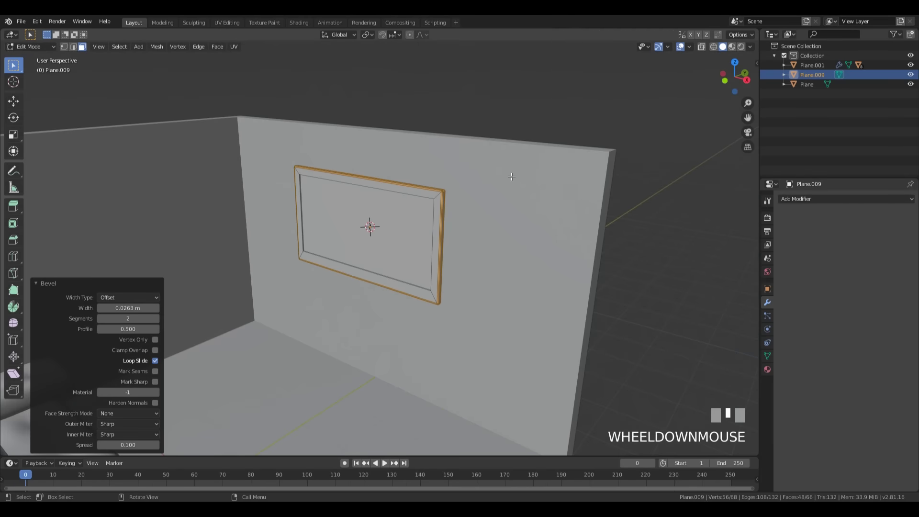
{"action": "middle_click_drag", "start_coordinate": [372, 221], "coordinate": [466, 201]}
{"action": "scroll", "coordinate": [425, 238], "scroll_direction": "down", "scroll_amount": 2}
{"action": "scroll", "coordinate": [434, 225], "scroll_direction": "up", "scroll_amount": 4}
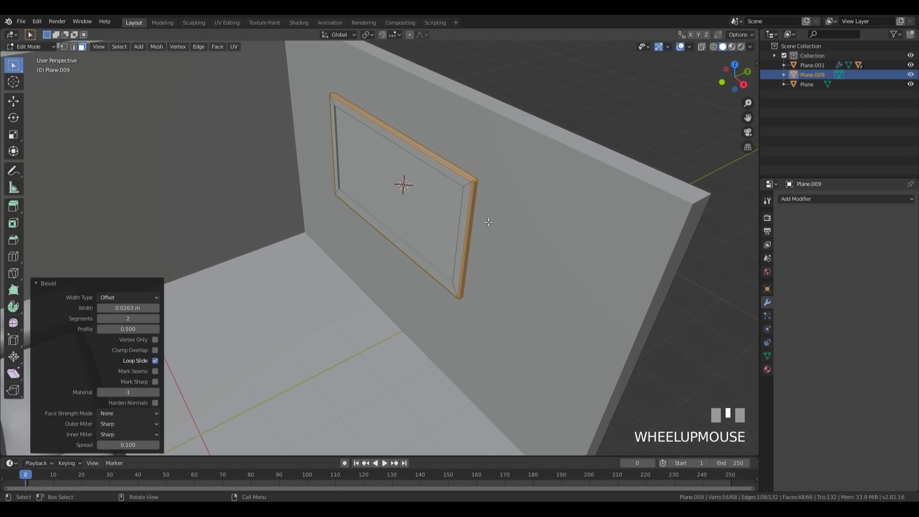
{"action": "key", "text": "Tab"}
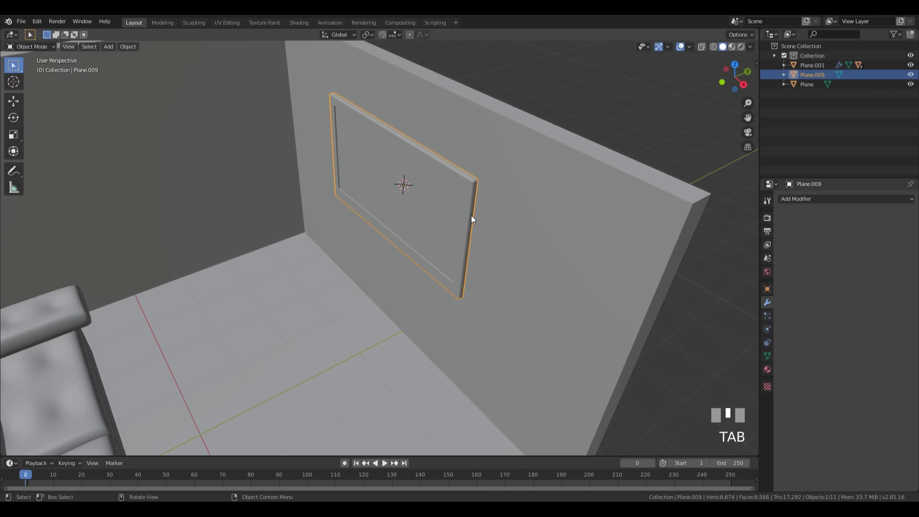
{"action": "scroll", "coordinate": [471, 215], "scroll_direction": "up", "scroll_amount": 2}
{"action": "right_click", "coordinate": [498, 167]}
{"action": "left_click", "coordinate": [488, 167]}
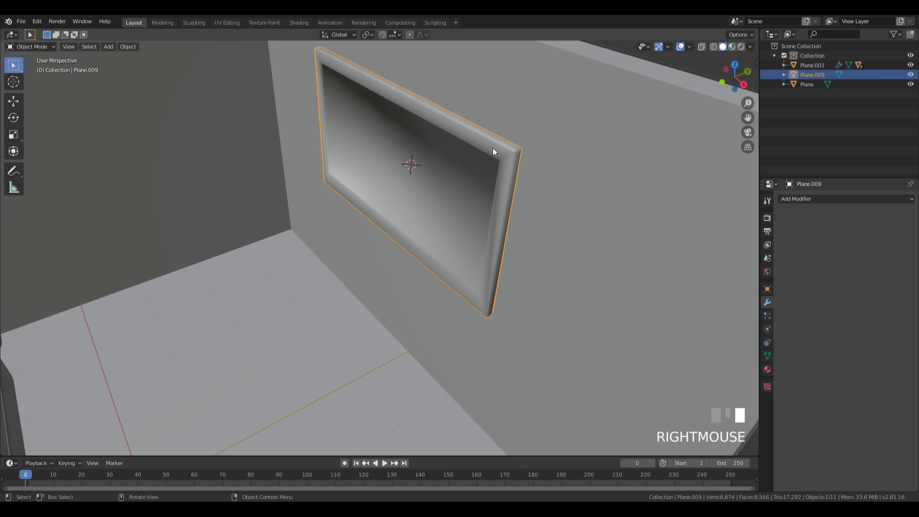
Examine the shading of the panel's recessed face and frame from several angles
{"action": "middle_click_drag", "start_coordinate": [504, 192], "coordinate": [474, 175]}
{"action": "key", "text": "Tab"}
{"action": "key", "text": "Tab"}
{"action": "scroll", "coordinate": [413, 157], "scroll_direction": "up", "scroll_amount": 1}
{"action": "middle_click_drag", "start_coordinate": [414, 156], "coordinate": [423, 156]}
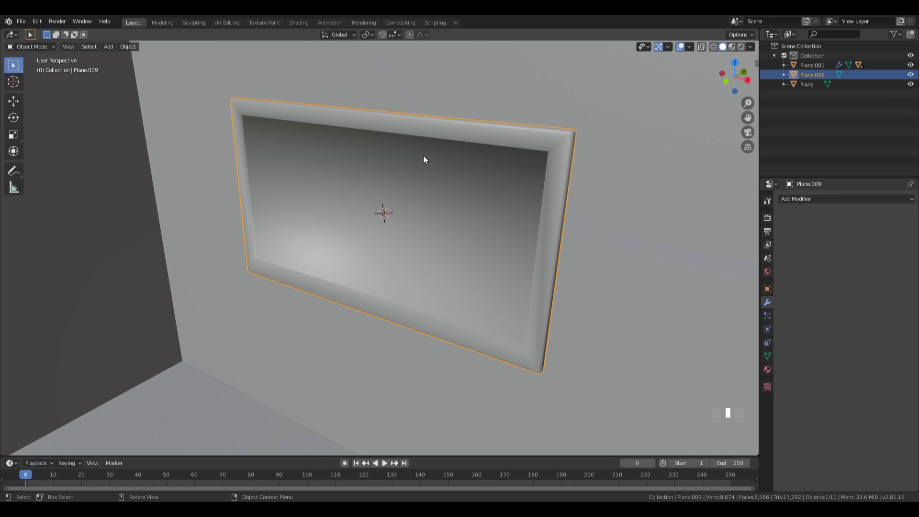
{"action": "scroll", "coordinate": [460, 190], "scroll_direction": "down", "scroll_amount": 2}
{"action": "middle_click_drag", "start_coordinate": [459, 191], "coordinate": [383, 190]}
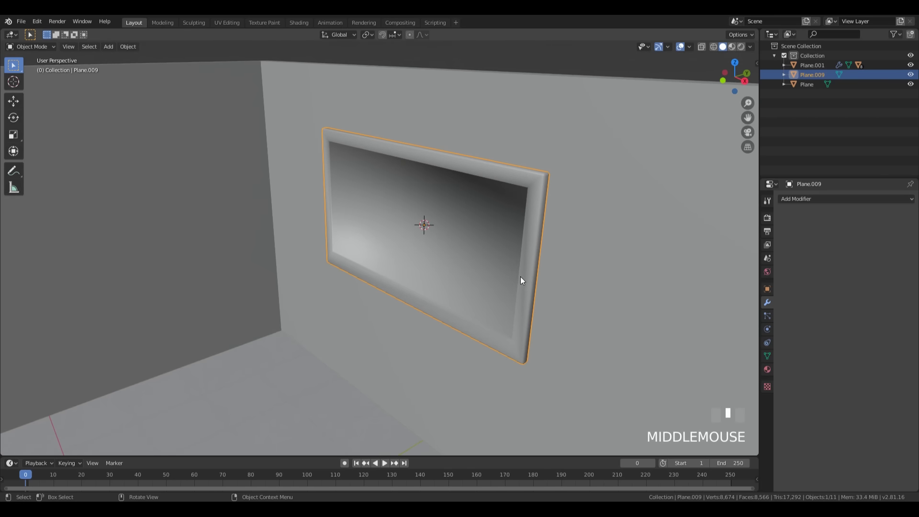
In Edit Mode, select the edge loop around the recess opening and bevel it about 0.00621 m with 1 segment
{"action": "middle_click_drag", "start_coordinate": [521, 277], "coordinate": [526, 225]}
{"action": "scroll", "coordinate": [490, 194], "scroll_direction": "up", "scroll_amount": 2}
{"action": "key", "text": "Tab"}
{"action": "key", "text": "2"}
{"action": "left_click", "coordinate": [482, 244], "text": "alt"}
{"action": "middle_click_drag", "start_coordinate": [501, 260], "coordinate": [557, 212], "text": "shift"}
{"action": "middle_click_drag", "start_coordinate": [477, 181], "coordinate": [548, 180]}
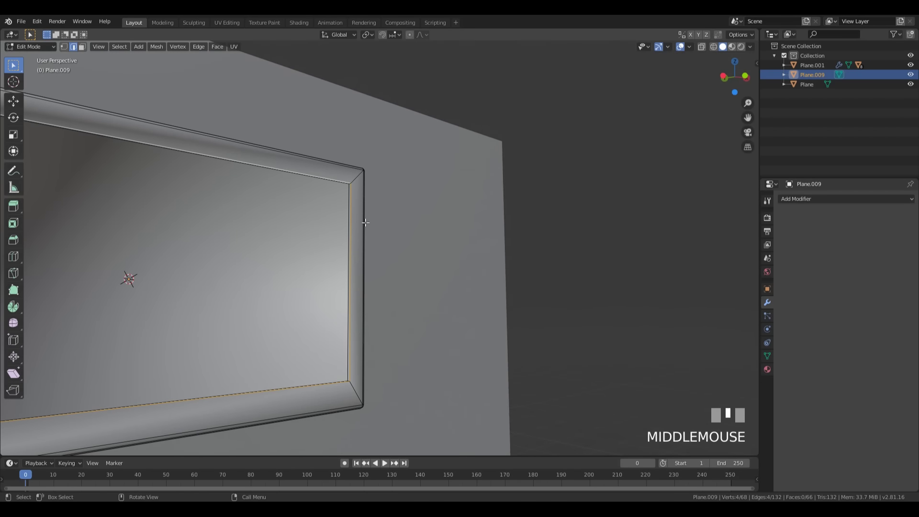
{"action": "scroll", "coordinate": [365, 222], "scroll_direction": "up", "scroll_amount": 2}
{"action": "key", "text": "ctrl+b"}
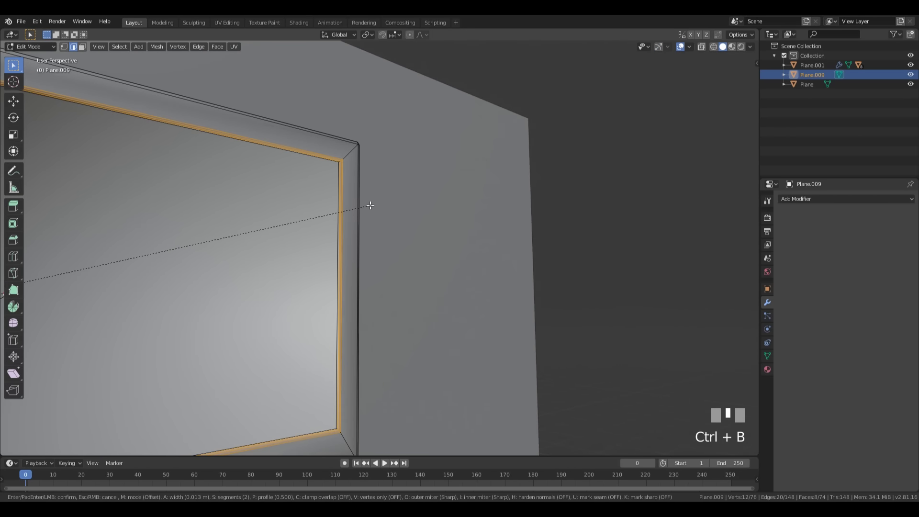
{"action": "scroll", "coordinate": [370, 205], "scroll_direction": "down", "scroll_amount": 1}
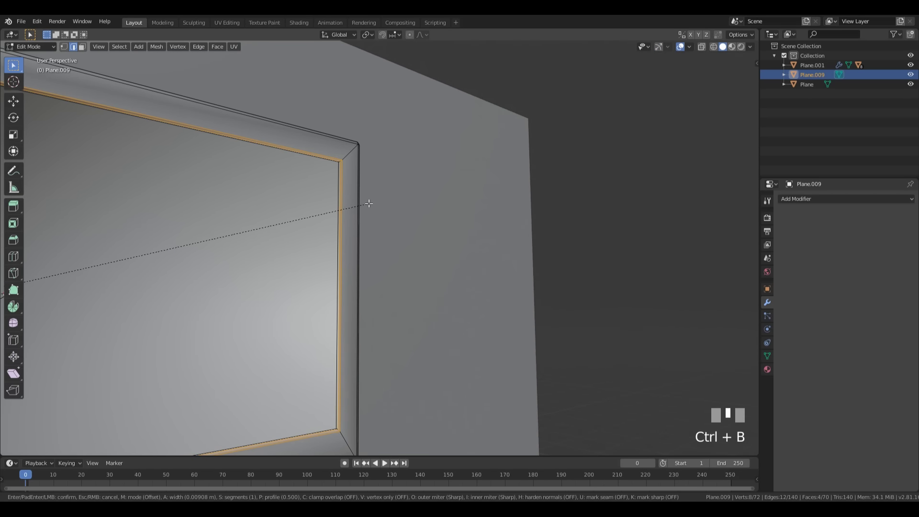
{"action": "left_click", "coordinate": [368, 204]}
Bevel the border of the recessed front face about 0.0065 m with 1 segment and return to Object Mode
{"action": "middle_click_drag", "start_coordinate": [368, 205], "coordinate": [359, 238]}
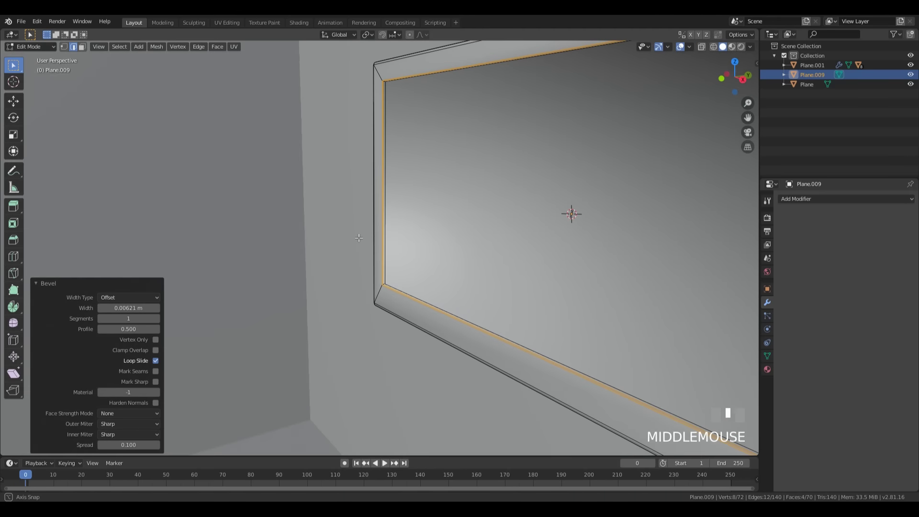
{"action": "left_click", "coordinate": [418, 292], "text": "alt"}
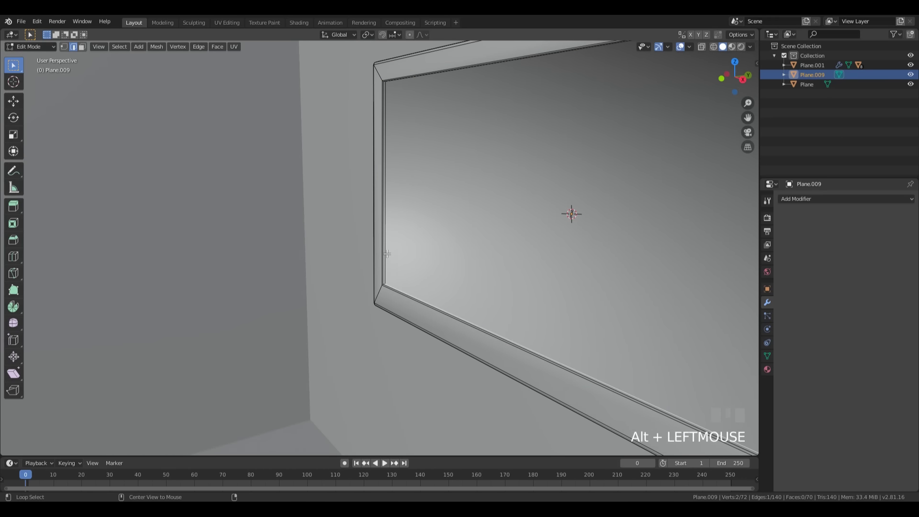
{"action": "key", "text": "3"}
{"action": "left_click", "coordinate": [420, 184]}
{"action": "middle_click_drag", "start_coordinate": [579, 200], "coordinate": [467, 195], "text": "shift"}
{"action": "scroll", "coordinate": [466, 195], "scroll_direction": "up", "scroll_amount": 4}
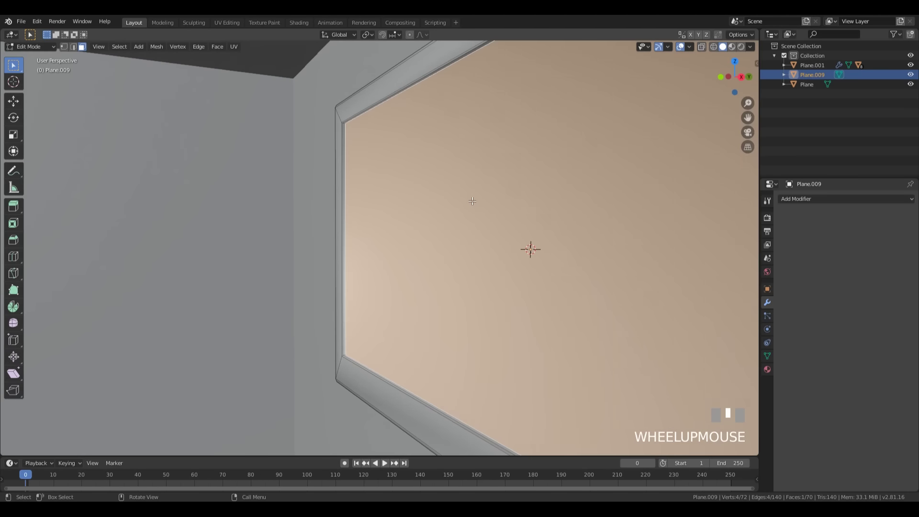
{"action": "key", "text": "ctrl+b"}
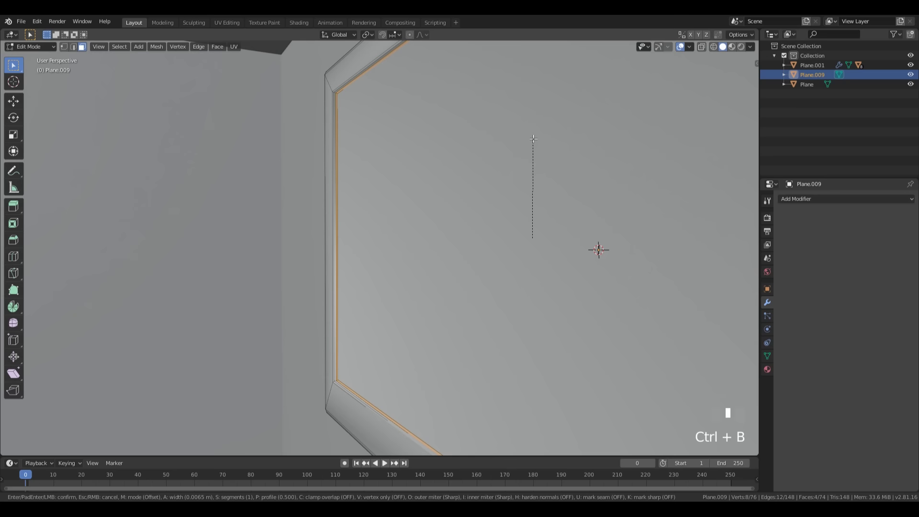
{"action": "left_click", "coordinate": [534, 139]}
{"action": "key", "text": "Tab"}
Move the framed wall panel about 0.0486 m along the Y axis toward the wall
{"action": "scroll", "coordinate": [462, 197], "scroll_direction": "down", "scroll_amount": 6}
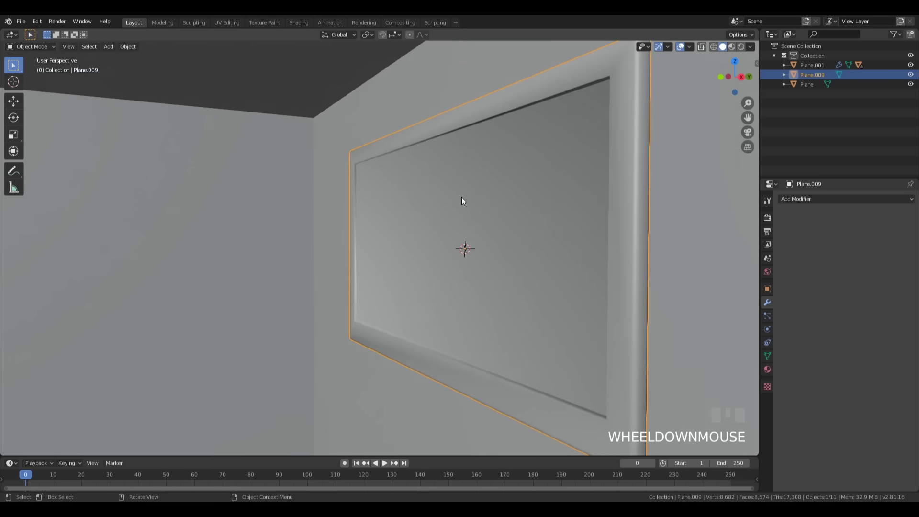
{"action": "middle_click_drag", "start_coordinate": [461, 197], "coordinate": [480, 228]}
{"action": "scroll", "coordinate": [526, 213], "scroll_direction": "down", "scroll_amount": 5}
{"action": "scroll", "coordinate": [421, 247], "scroll_direction": "up", "scroll_amount": 3}
{"action": "scroll", "coordinate": [383, 248], "scroll_direction": "down", "scroll_amount": 4}
{"action": "key", "text": "Tab"}
{"action": "key", "text": "Tab"}
{"action": "scroll", "coordinate": [603, 242], "scroll_direction": "down", "scroll_amount": 3}
{"action": "key", "text": "g"}
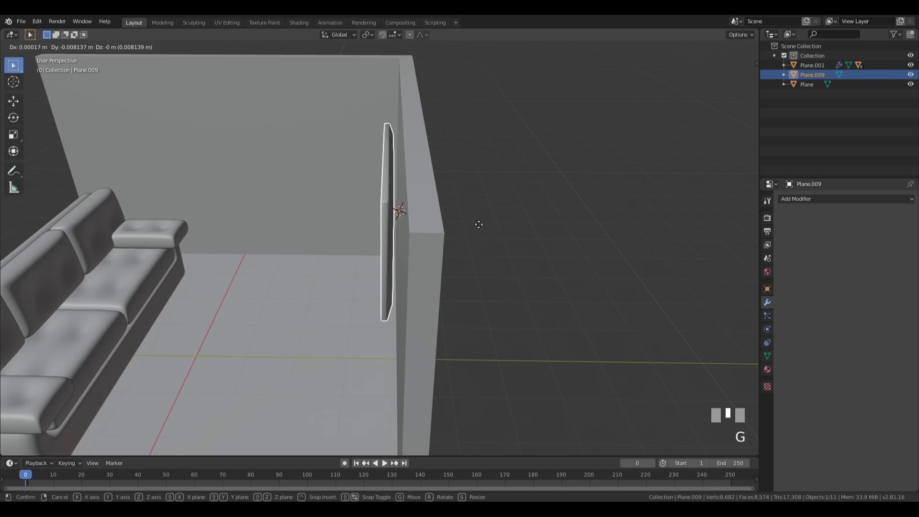
{"action": "middle_click", "coordinate": [479, 225]}
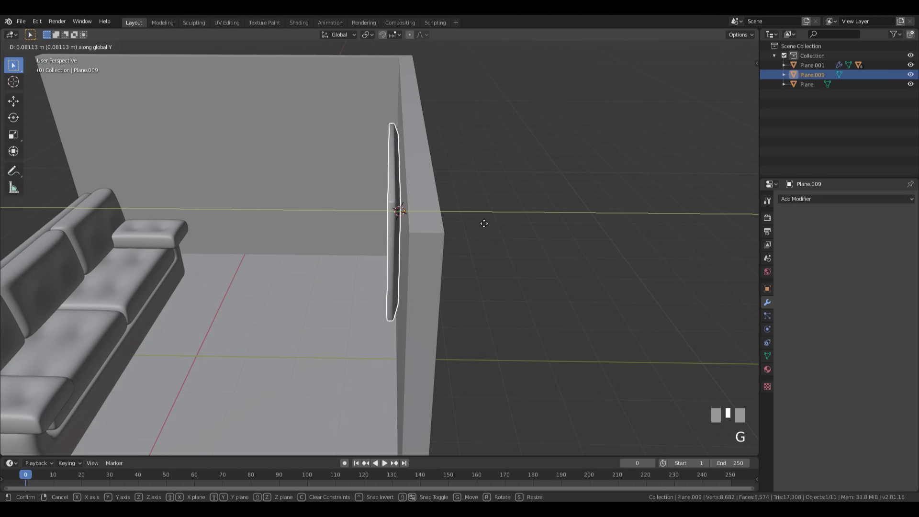
{"action": "left_click", "coordinate": [481, 223]}
Examine how the framed panel sits against the wall and within the room from several angles
{"action": "middle_click_drag", "start_coordinate": [482, 223], "coordinate": [388, 257]}
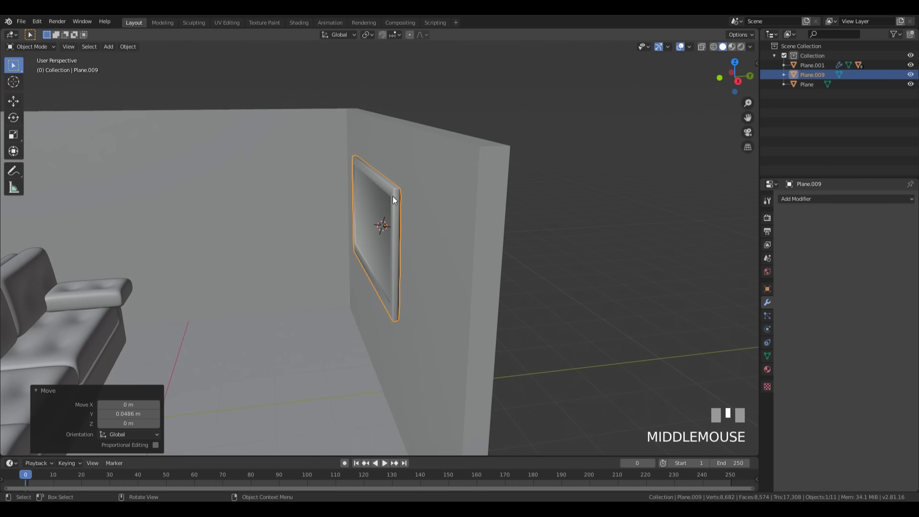
{"action": "scroll", "coordinate": [343, 236], "scroll_direction": "down", "scroll_amount": 2}
{"action": "middle_click_drag", "start_coordinate": [343, 236], "coordinate": [378, 277]}
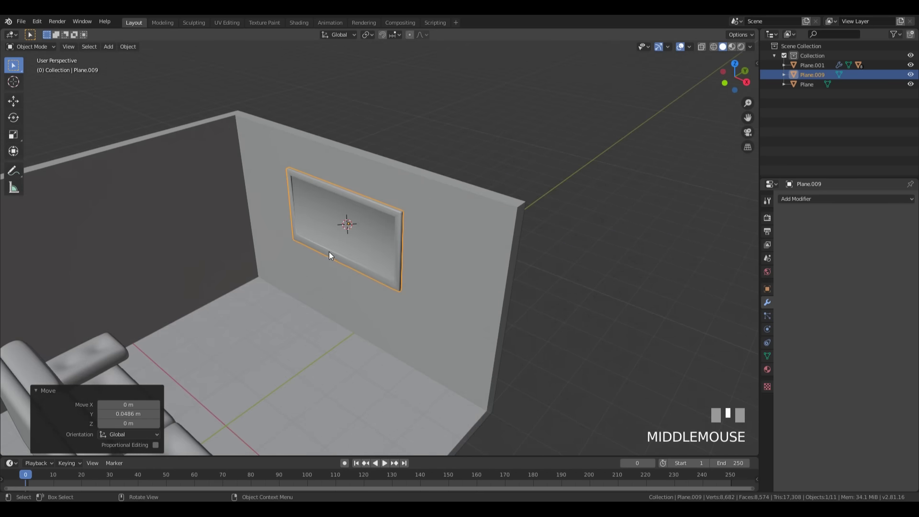
{"action": "middle_click_drag", "start_coordinate": [413, 215], "coordinate": [399, 225]}
{"action": "scroll", "coordinate": [404, 230], "scroll_direction": "up", "scroll_amount": 2}
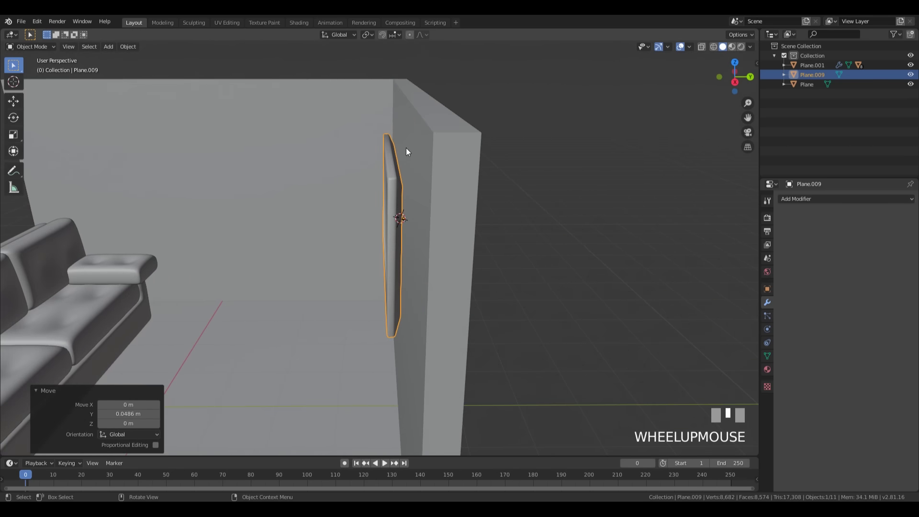
{"action": "middle_click_drag", "start_coordinate": [406, 152], "coordinate": [346, 171]}
{"action": "scroll", "coordinate": [320, 256], "scroll_direction": "down", "scroll_amount": 4}
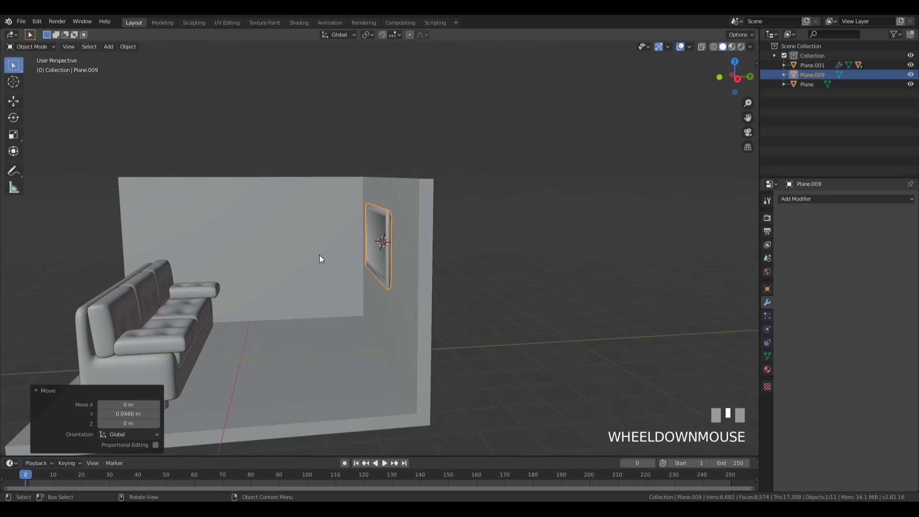
{"action": "middle_click_drag", "start_coordinate": [320, 256], "coordinate": [357, 256]}
{"action": "scroll", "coordinate": [424, 253], "scroll_direction": "down", "scroll_amount": 3}
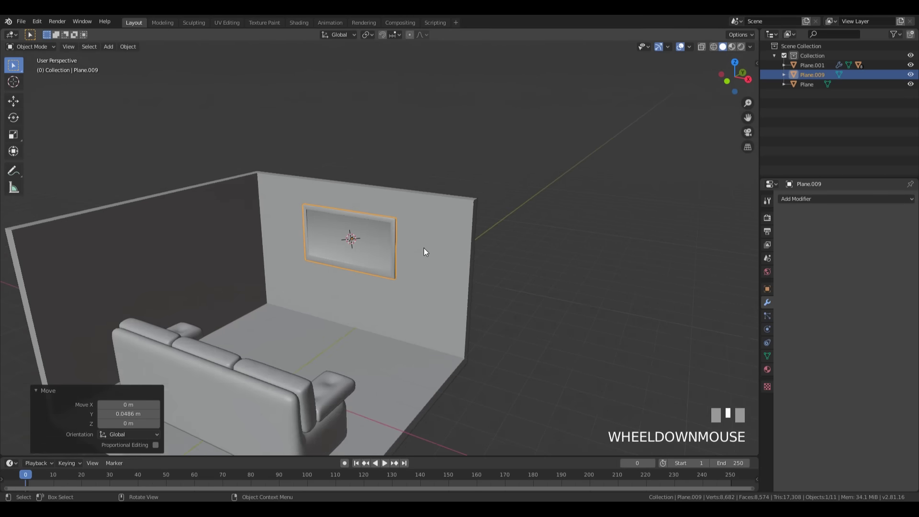
Scale the wall panel up by about 1.39 and shift it about 0.328 m along the X axis
{"action": "key", "text": "s"}
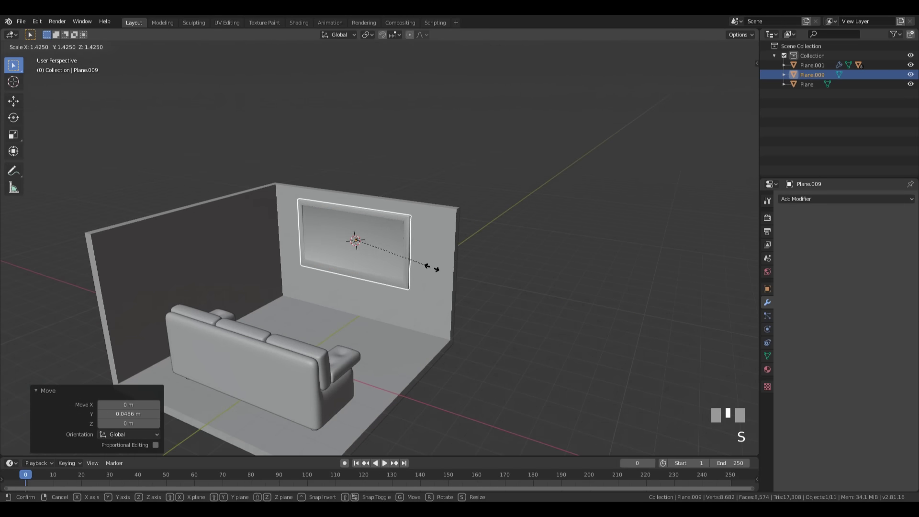
{"action": "left_click", "coordinate": [430, 265]}
{"action": "key", "text": "g"}
{"action": "key", "text": "x"}
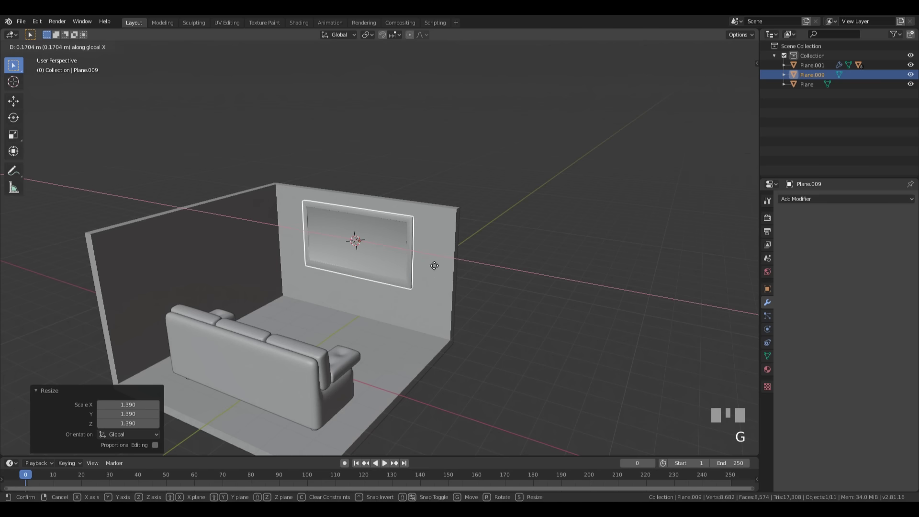
{"action": "left_click", "coordinate": [438, 264]}
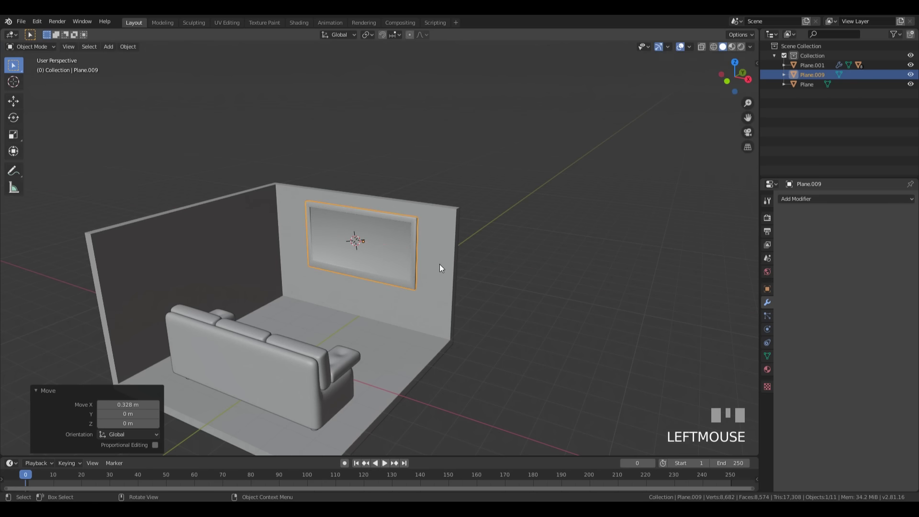
Place the 3D cursor on the floor beneath the wall panel and add a 2 m plane there
{"action": "middle_click_drag", "start_coordinate": [439, 266], "coordinate": [577, 204]}
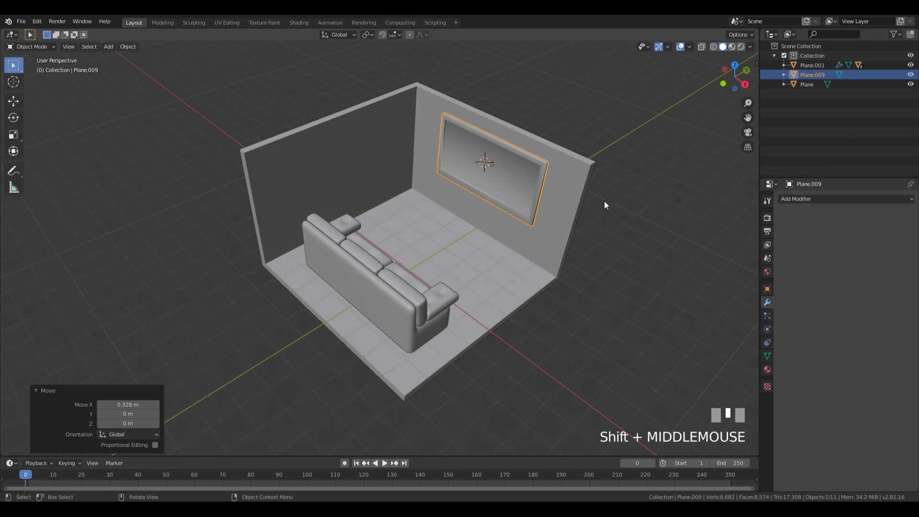
{"action": "middle_click_drag", "start_coordinate": [601, 208], "coordinate": [519, 190], "text": "shift"}
{"action": "scroll", "coordinate": [420, 246], "scroll_direction": "up", "scroll_amount": 5}
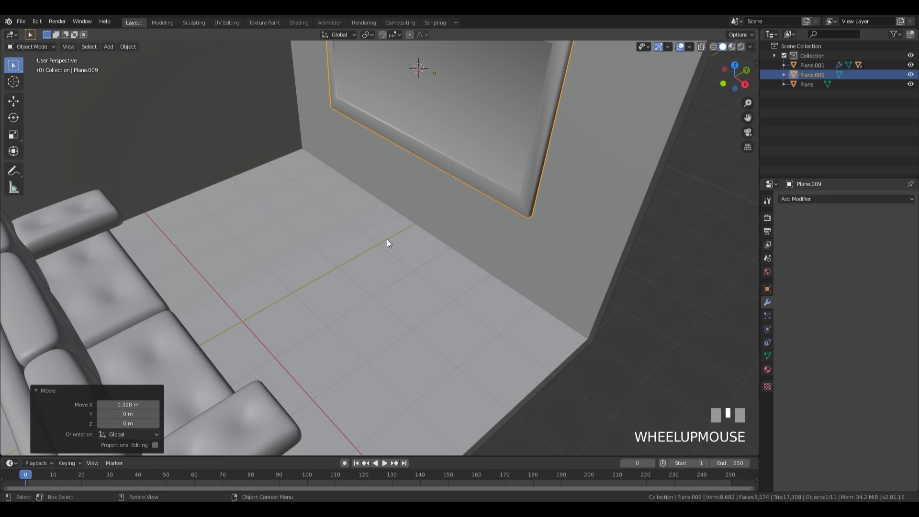
{"action": "right_click", "coordinate": [391, 239], "text": "shift"}
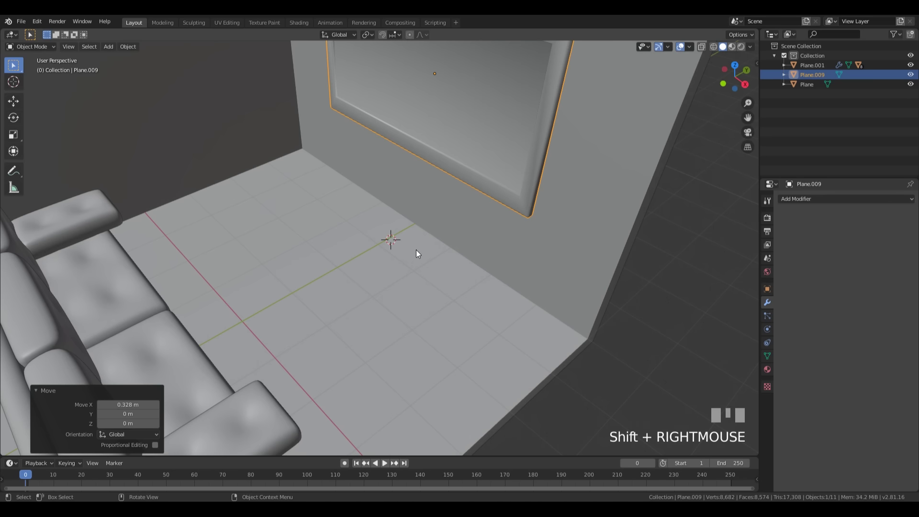
{"action": "key", "text": "shift+a"}
{"action": "mouse_move", "coordinate": [416, 250]}
{"action": "left_click", "coordinate": [475, 251]}
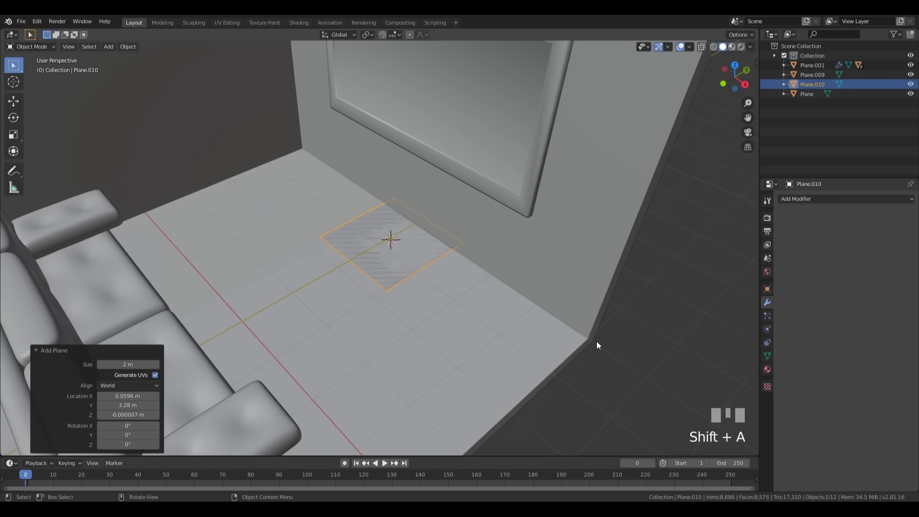
In Edit Mode, scale the new floor plane to about 0.601 along Y and 3.151 along X
{"action": "key", "text": "Tab"}
{"action": "key", "text": "s"}
{"action": "key", "text": "x"}
{"action": "key", "text": "y"}
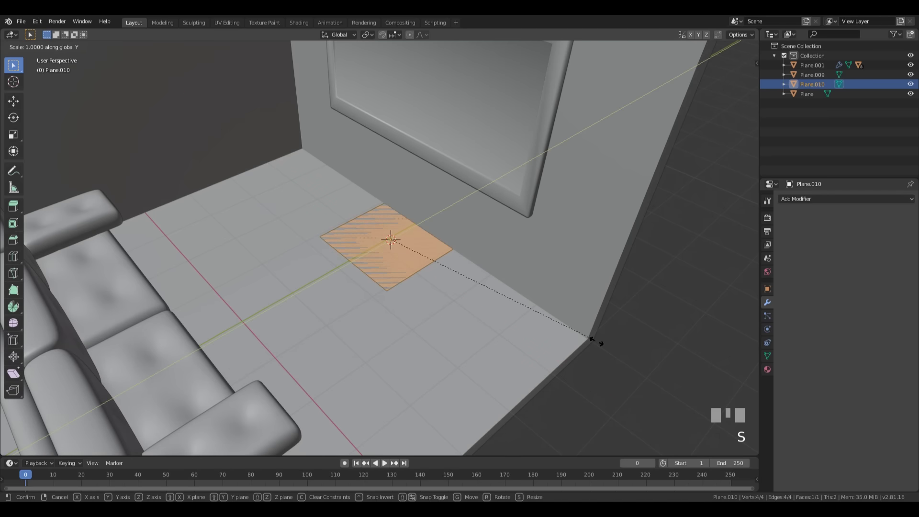
{"action": "left_click", "coordinate": [515, 295]}
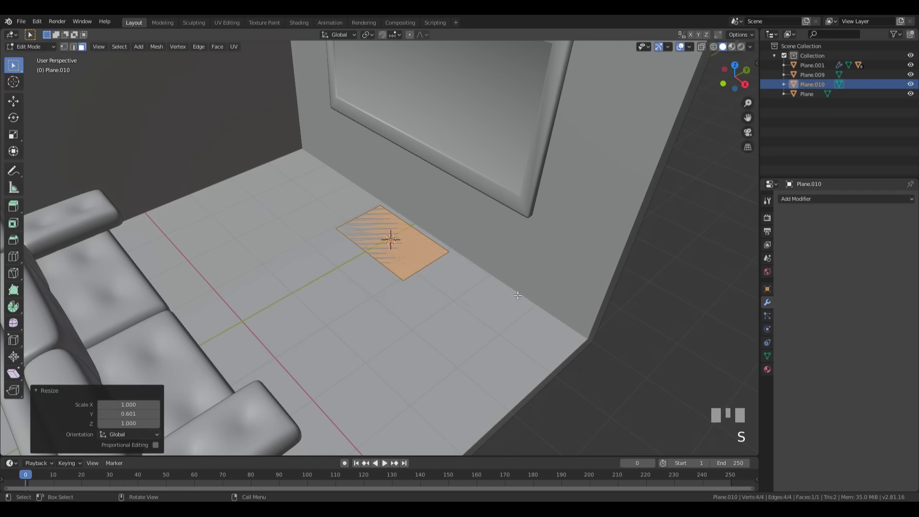
{"action": "key", "text": "s"}
{"action": "key", "text": "x"}
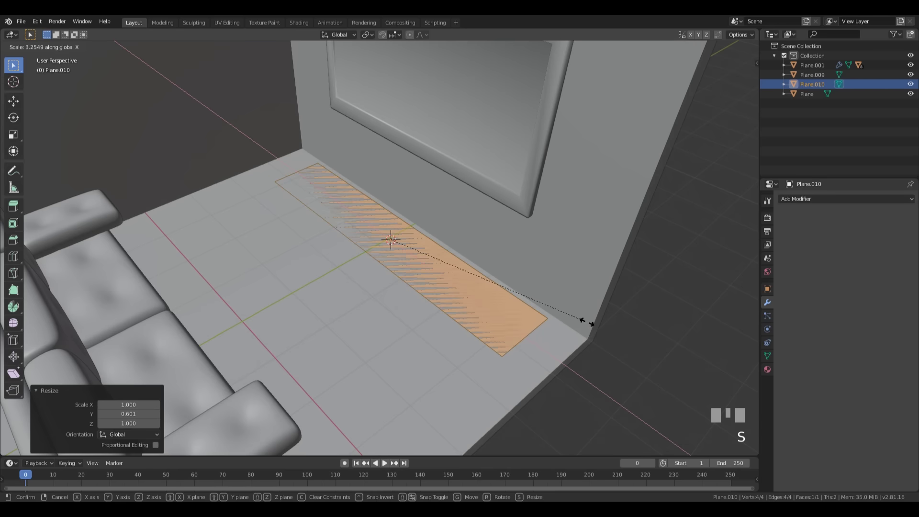
{"action": "left_click", "coordinate": [581, 318]}
Raise the long plane about 0.112 m along Z and extrude it about 0.788 m upward into a box
{"action": "middle_click_drag", "start_coordinate": [582, 318], "coordinate": [488, 290]}
{"action": "key", "text": "g"}
{"action": "key", "text": "z"}
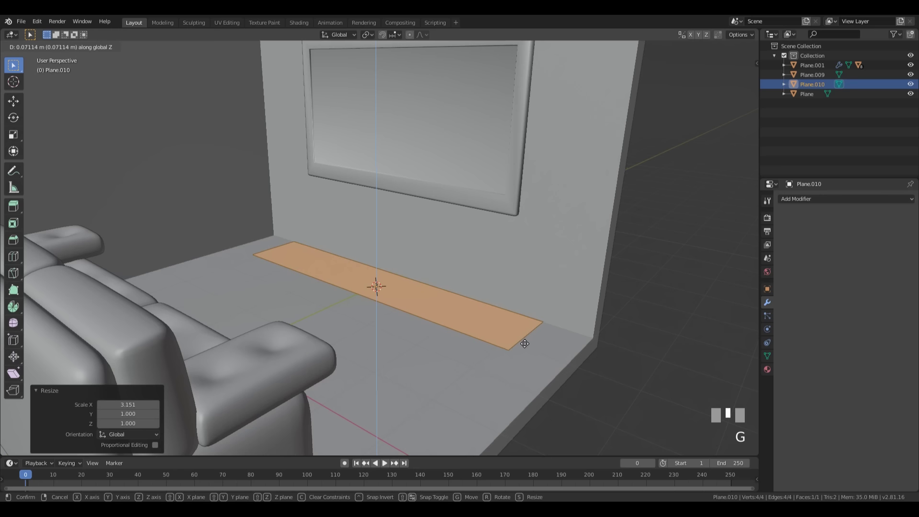
{"action": "left_click", "coordinate": [523, 342]}
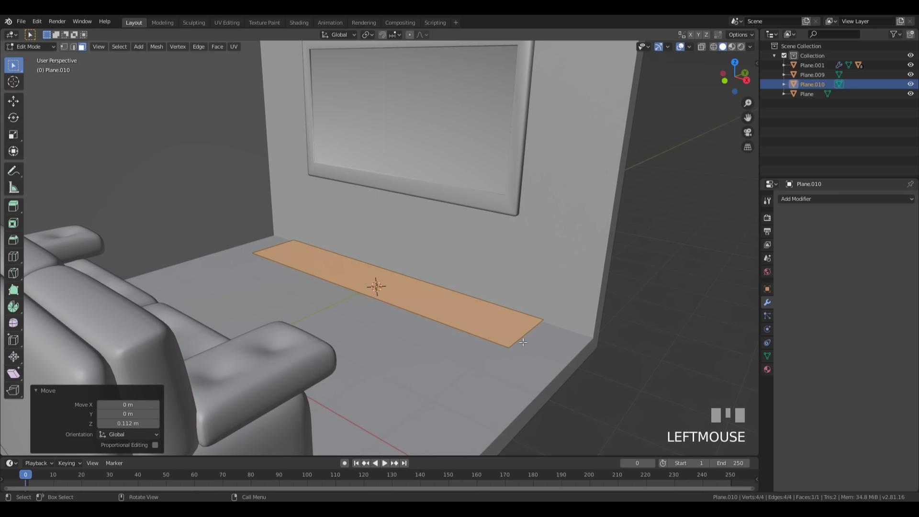
{"action": "key", "text": "e"}
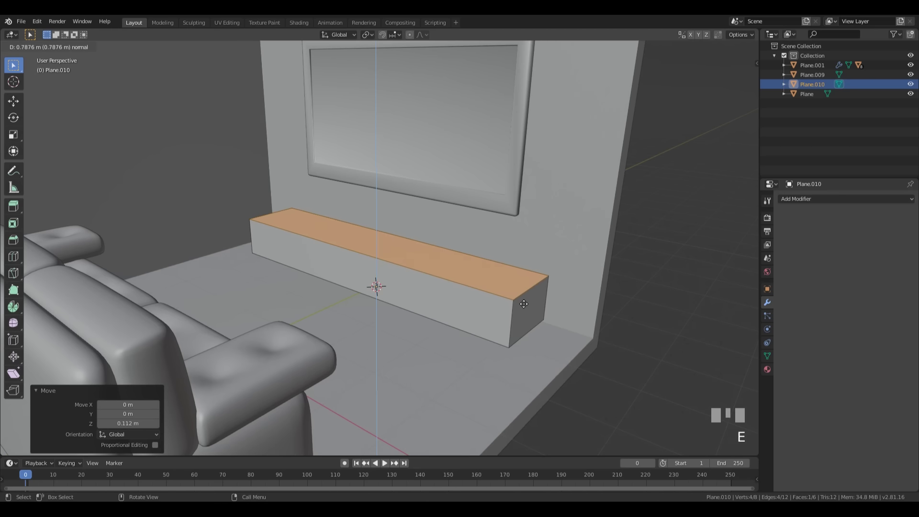
{"action": "left_click", "coordinate": [523, 303]}
Inset the box's front face about 0.1272 m, extrude it about 0.77 m inward to hollow the cabinet, and return to Object Mode
{"action": "key", "text": "3"}
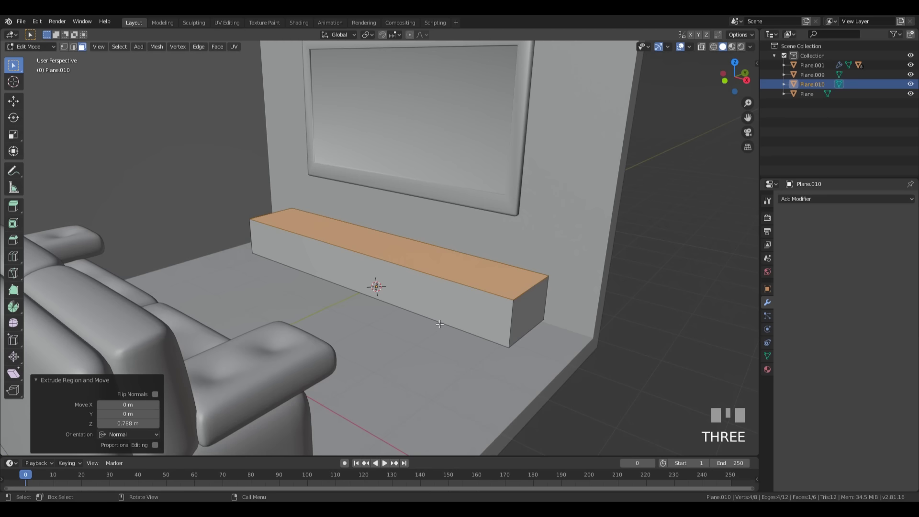
{"action": "left_click", "coordinate": [446, 299]}
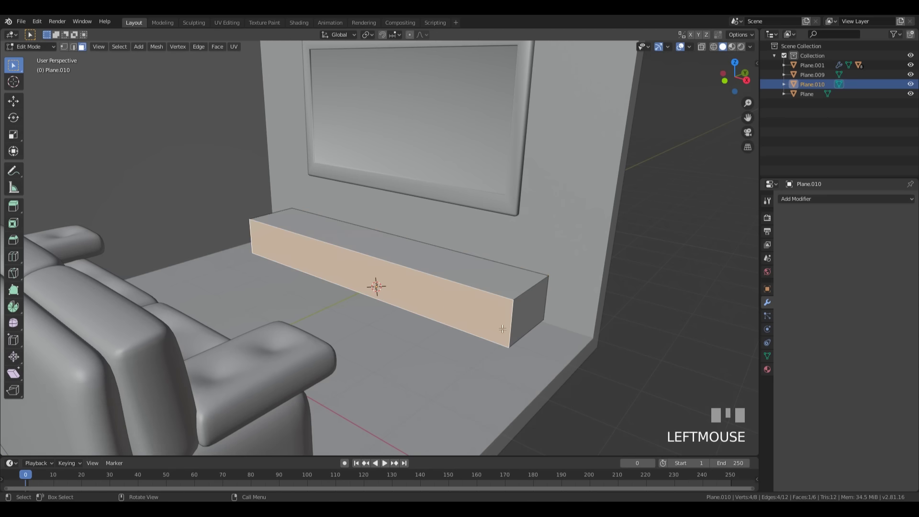
{"action": "middle_click_drag", "start_coordinate": [502, 328], "coordinate": [551, 341]}
{"action": "key", "text": "i"}
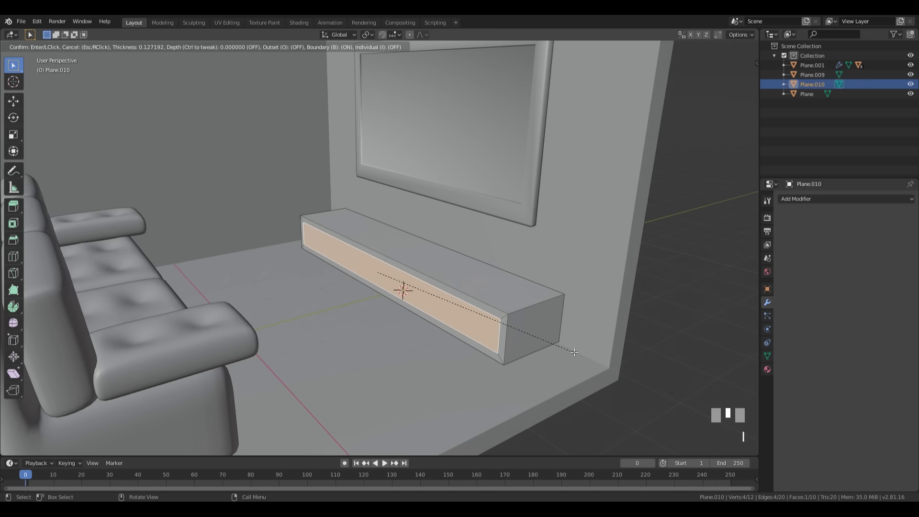
{"action": "left_click", "coordinate": [544, 356]}
{"action": "key", "text": "e"}
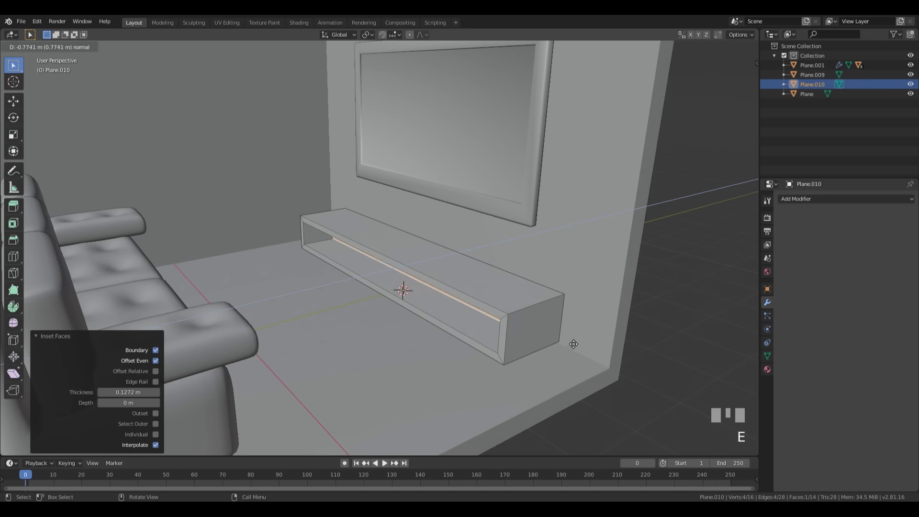
{"action": "left_click", "coordinate": [575, 342]}
{"action": "key", "text": "Tab"}
Add a Bevel modifier to the cabinet with 2 segments and a width of about 0.011 m
{"action": "scroll", "coordinate": [415, 278], "scroll_direction": "up", "scroll_amount": 3}
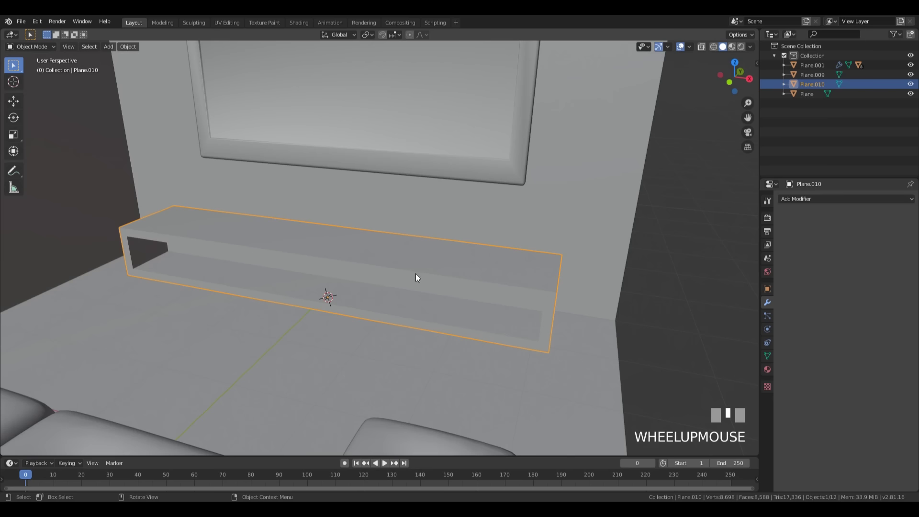
{"action": "middle_click_drag", "start_coordinate": [616, 331], "coordinate": [587, 311]}
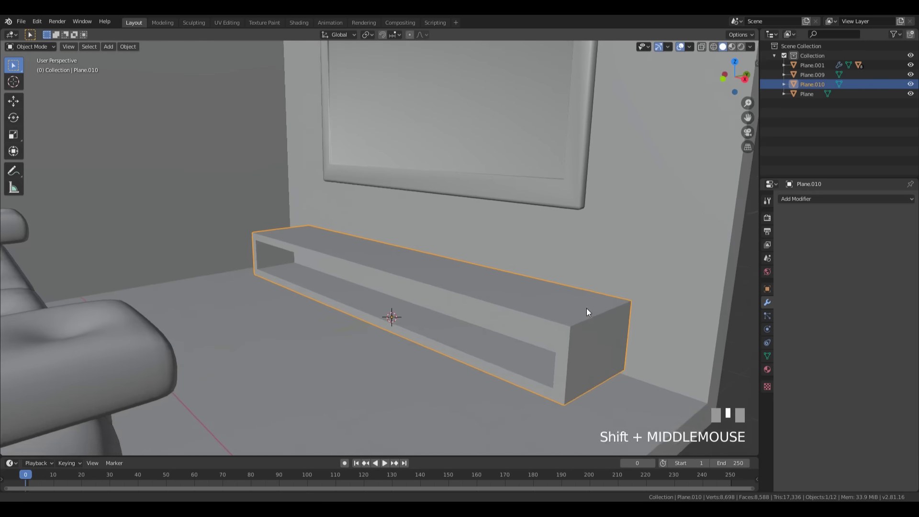
{"action": "scroll", "coordinate": [496, 263], "scroll_direction": "up", "scroll_amount": 3}
{"action": "left_click", "coordinate": [796, 199]}
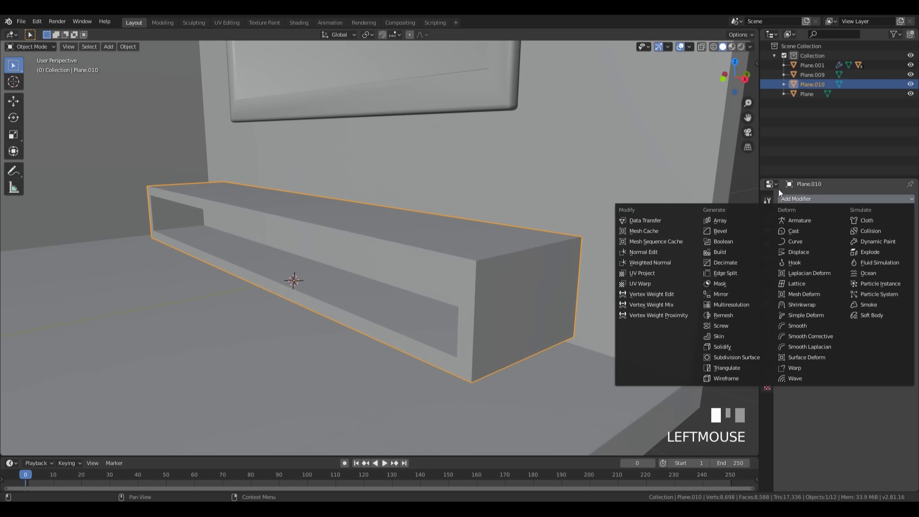
{"action": "left_click", "coordinate": [736, 231]}
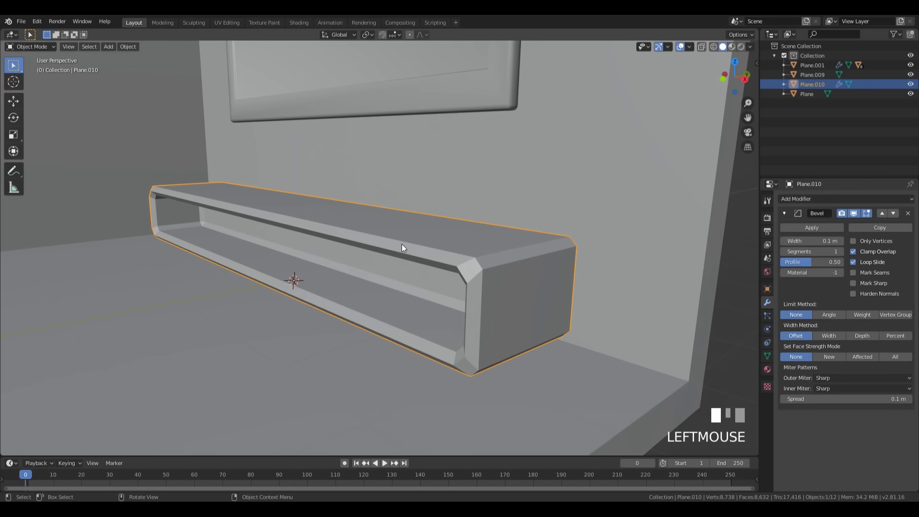
{"action": "left_click", "coordinate": [840, 252]}
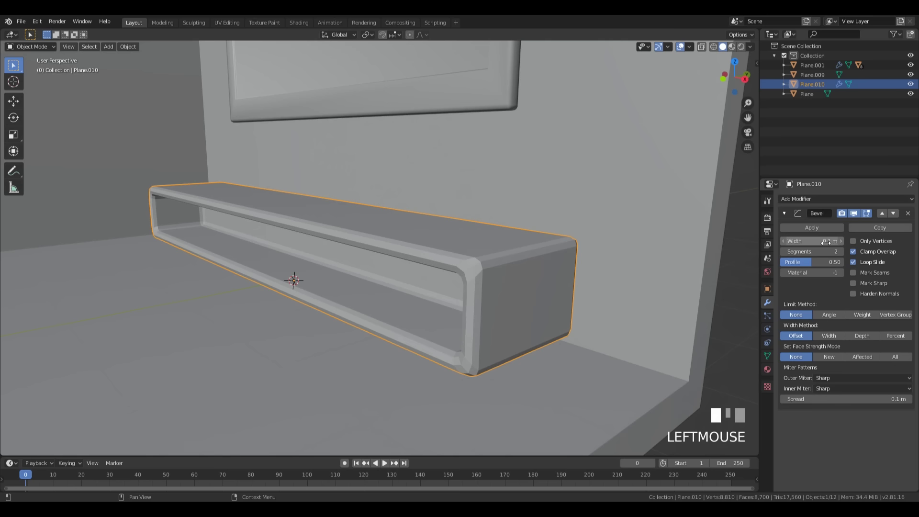
{"action": "left_click_drag", "start_coordinate": [825, 241], "coordinate": [811, 242], "text": "shift"}
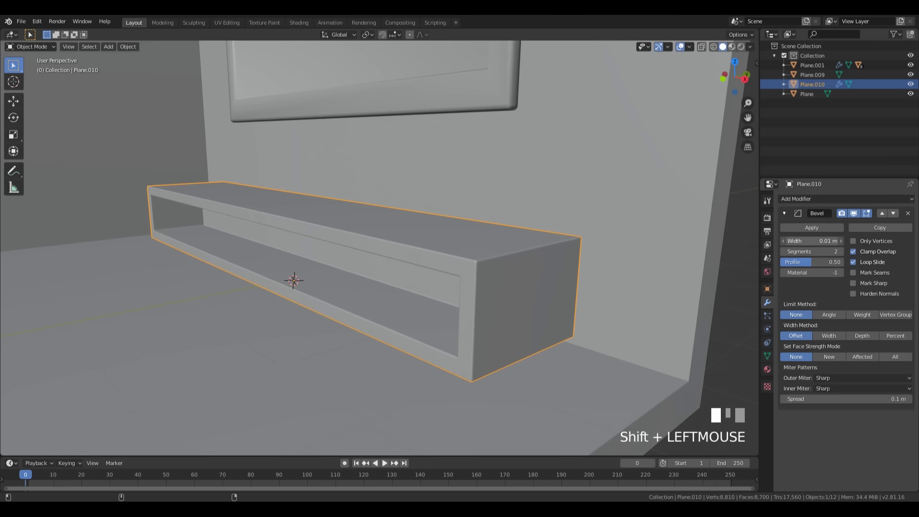
Apply smooth shading to the cabinet and check its surfaces
{"action": "right_click", "coordinate": [518, 284]}
{"action": "middle_click_drag", "start_coordinate": [611, 251], "coordinate": [379, 283]}
{"action": "scroll", "coordinate": [504, 275], "scroll_direction": "down", "scroll_amount": 4}
{"action": "scroll", "coordinate": [365, 277], "scroll_direction": "up", "scroll_amount": 4}
{"action": "scroll", "coordinate": [441, 294], "scroll_direction": "down", "scroll_amount": 2}
Add a 2 m plane at the 3D cursor and enter Edit Mode on it in a wireframe top view
{"action": "key", "text": "shift+a"}
{"action": "mouse_move", "coordinate": [389, 273]}
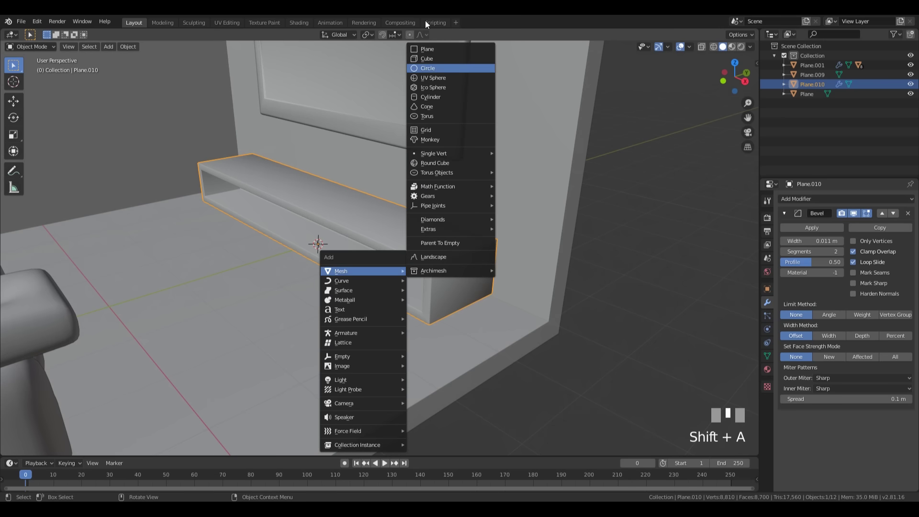
{"action": "left_click", "coordinate": [438, 50]}
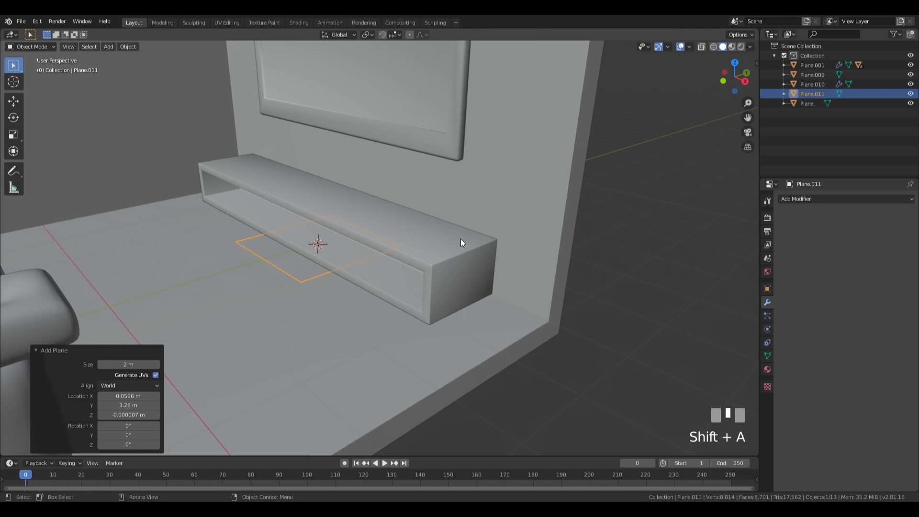
{"action": "key", "text": "KP_7"}
{"action": "key", "text": "z"}
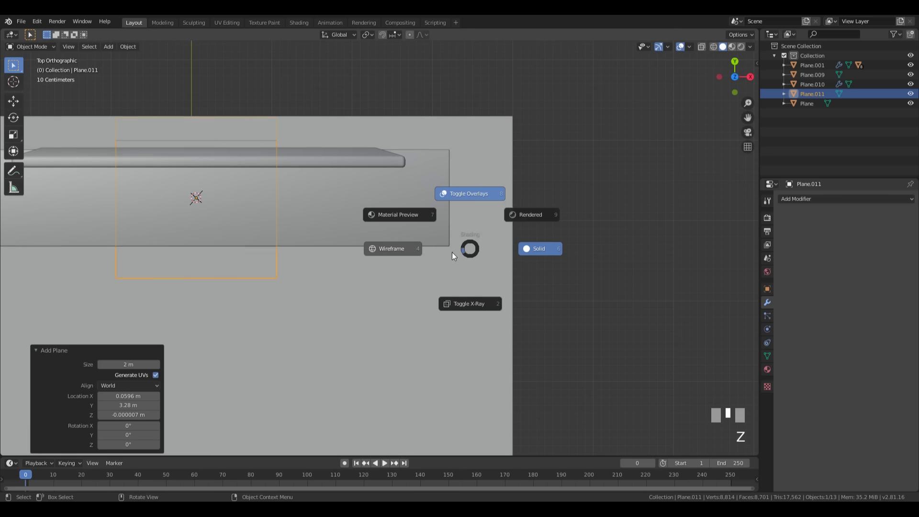
{"action": "left_click", "coordinate": [371, 249]}
{"action": "mouse_move", "coordinate": [371, 248]}
{"action": "middle_mouse_down", "text": "shift"}
{"action": "mouse_move", "coordinate": [387, 203]}
{"action": "mouse_move", "coordinate": [501, 239]}
{"action": "middle_mouse_up", "text": "shift"}
{"action": "key", "text": "Tab"}
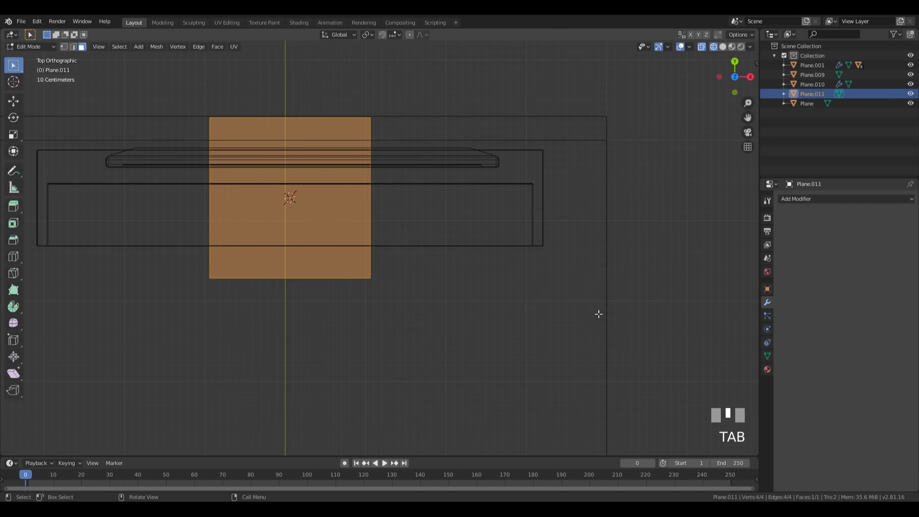
Scale the plane to about 0.099 and move it about 2.94 m in X and -0.363 m in Y to the cabinet's front corner
{"action": "key", "text": "s"}
{"action": "left_click", "coordinate": [321, 209]}
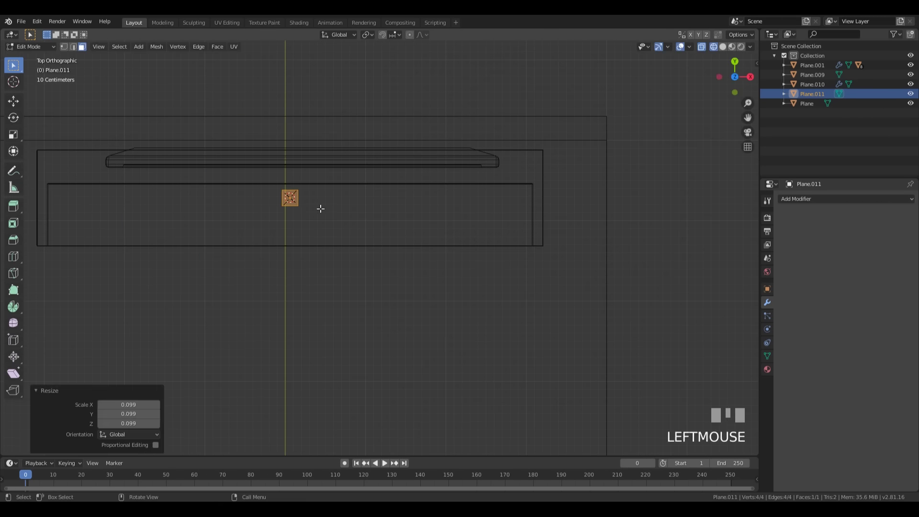
{"action": "key", "text": "g"}
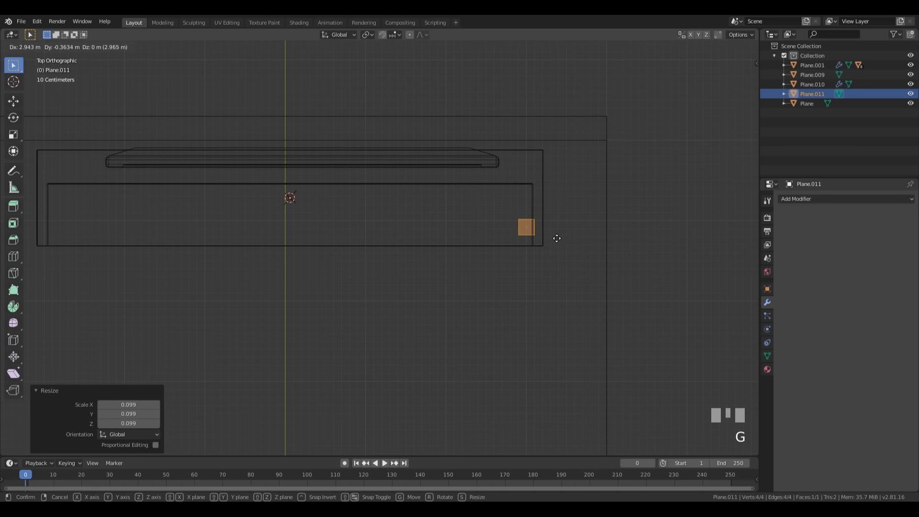
{"action": "left_click", "coordinate": [557, 239]}
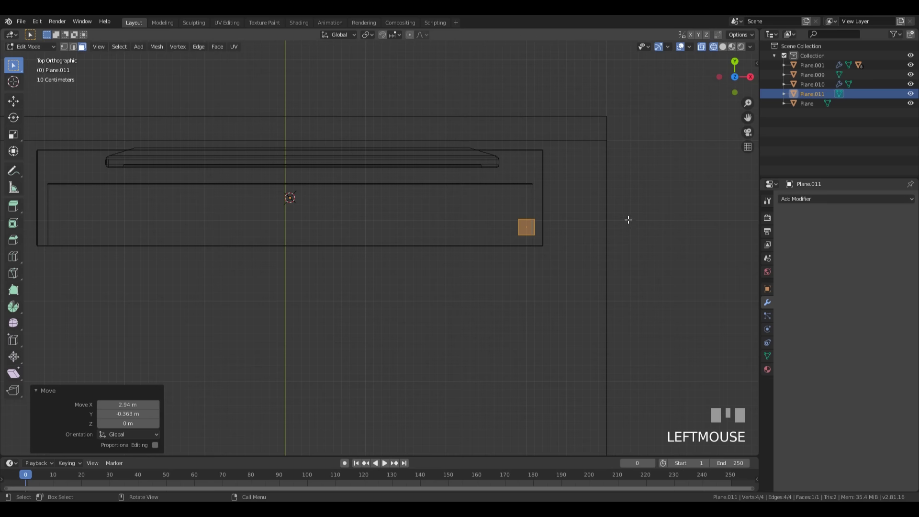
Extrude the small square up about 0.135 m to form a cabinet foot, and return to Object Mode
{"action": "key", "text": "KP_1"}
{"action": "middle_click_drag", "start_coordinate": [697, 367], "coordinate": [487, 260], "text": "shift"}
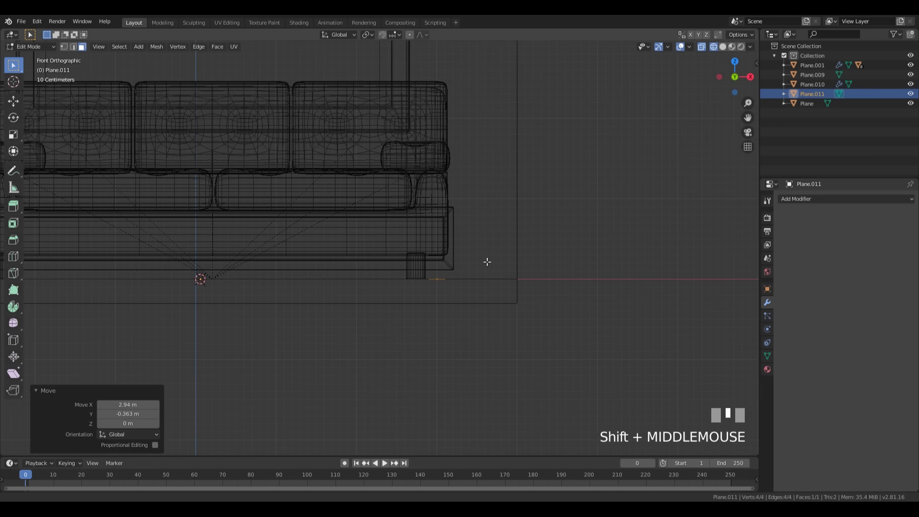
{"action": "scroll", "coordinate": [500, 283], "scroll_direction": "up", "scroll_amount": 2}
{"action": "key", "text": "e"}
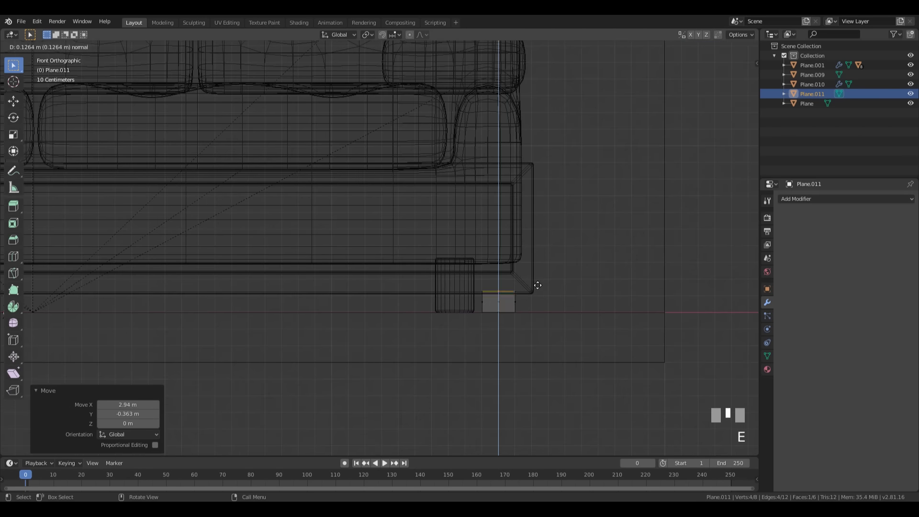
{"action": "left_click", "coordinate": [536, 284]}
{"action": "scroll", "coordinate": [535, 173], "scroll_direction": "down", "scroll_amount": 2}
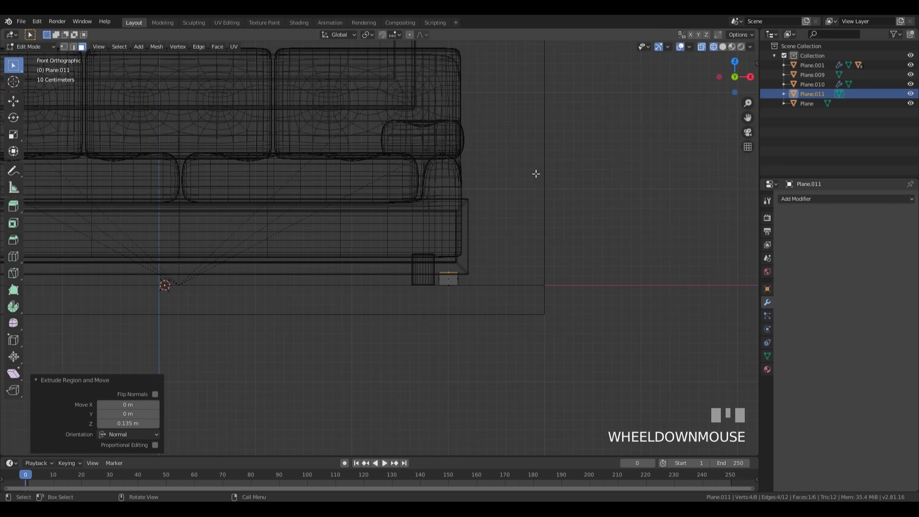
{"action": "middle_click_drag", "start_coordinate": [543, 158], "coordinate": [527, 191]}
{"action": "scroll", "coordinate": [500, 284], "scroll_direction": "down", "scroll_amount": 1}
{"action": "mouse_move", "coordinate": [500, 284]}
{"action": "middle_mouse_down"}
{"action": "mouse_move", "coordinate": [469, 287]}
{"action": "mouse_move", "coordinate": [496, 285]}
{"action": "middle_mouse_up"}
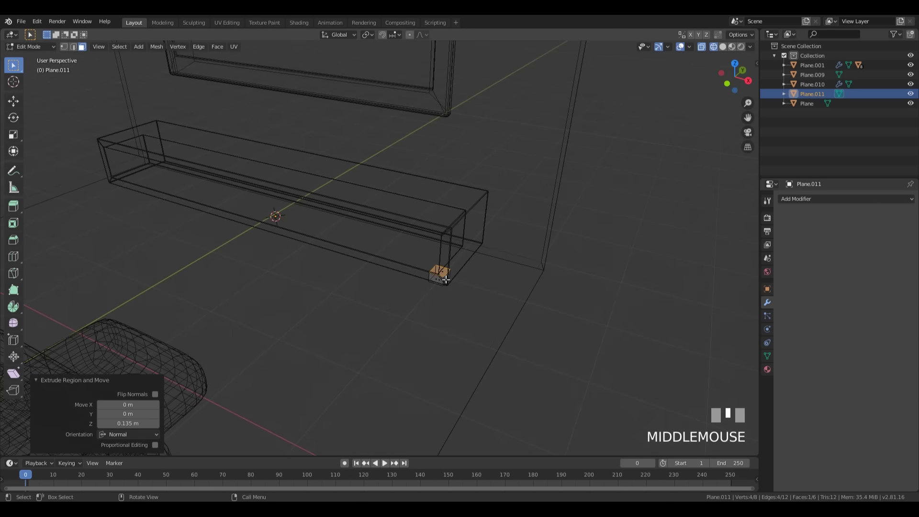
{"action": "key", "text": "Tab"}
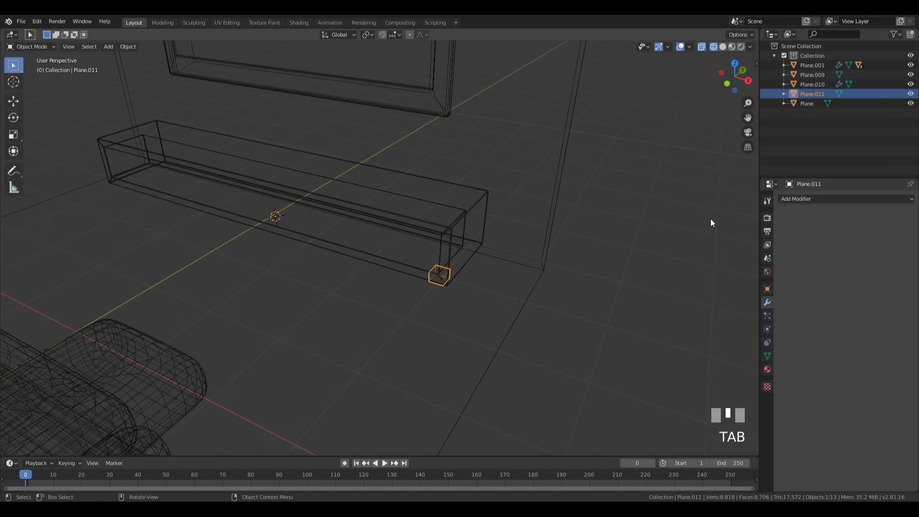
Add a Mirror modifier to the foot, mirroring across both the X and Y axes
{"action": "left_click", "coordinate": [810, 200]}
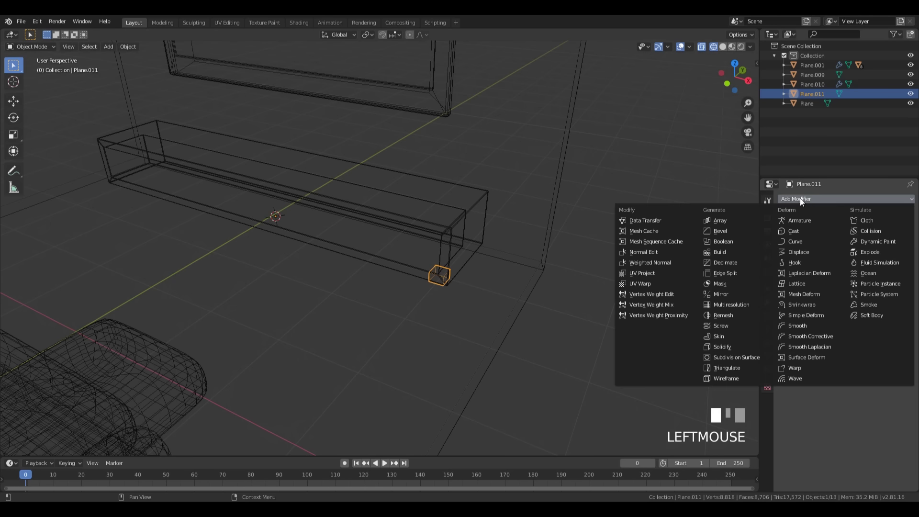
{"action": "left_click", "coordinate": [741, 294]}
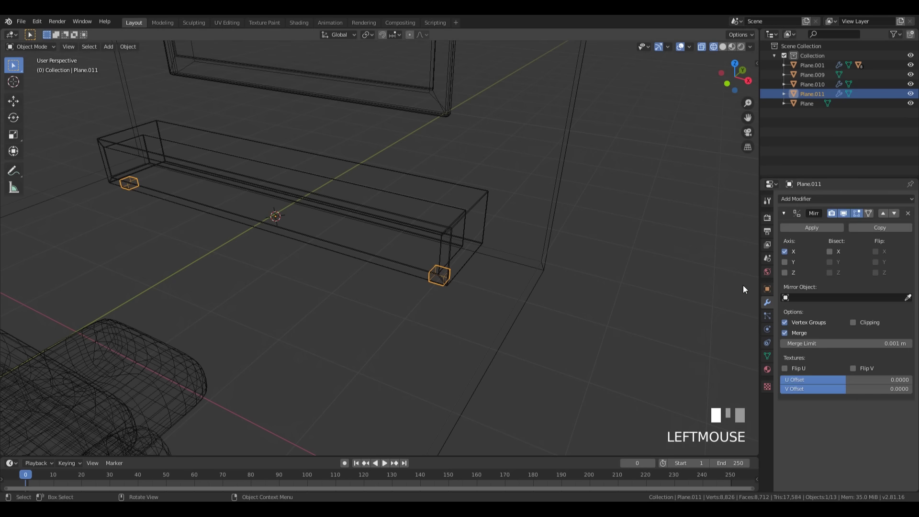
{"action": "left_click", "coordinate": [785, 262]}
{"action": "middle_click_drag", "start_coordinate": [435, 293], "coordinate": [427, 261]}
Parent the feet to the cabinet with Object (Keep Transform) and clear the selection
{"action": "left_click", "coordinate": [436, 235], "text": "shift"}
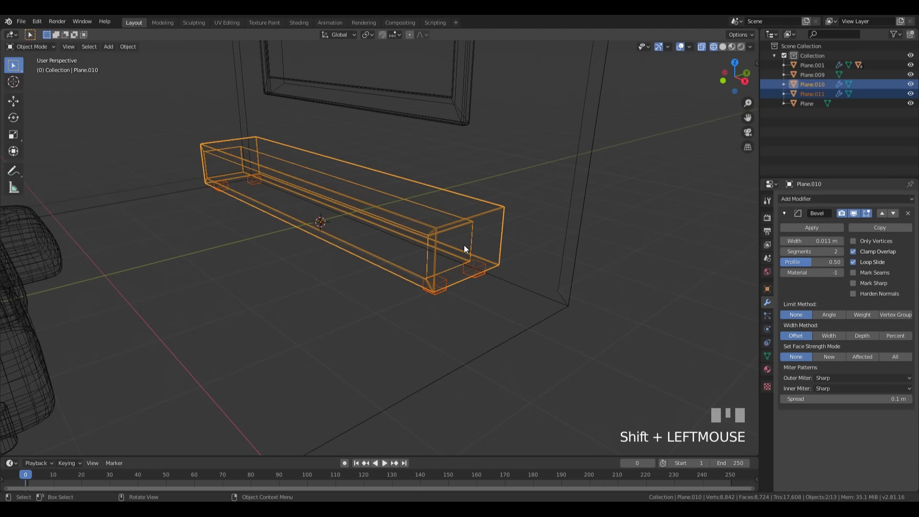
{"action": "key", "text": "ctrl+p"}
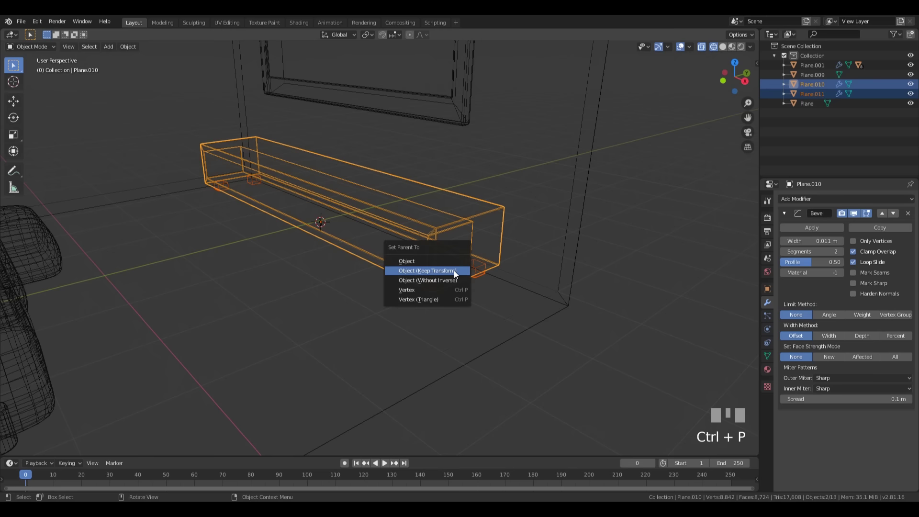
{"action": "left_click", "coordinate": [452, 270]}
{"action": "scroll", "coordinate": [481, 231], "scroll_direction": "down", "scroll_amount": 4}
{"action": "middle_click_drag", "start_coordinate": [481, 231], "coordinate": [585, 270]}
{"action": "left_click", "coordinate": [515, 243]}
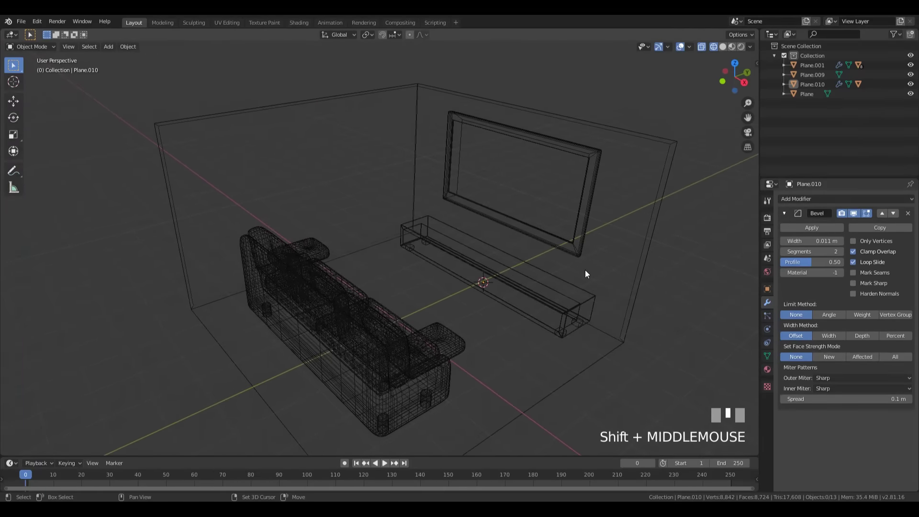
Switch the viewport back to solid shading and check the furnished room
{"action": "key", "text": "z"}
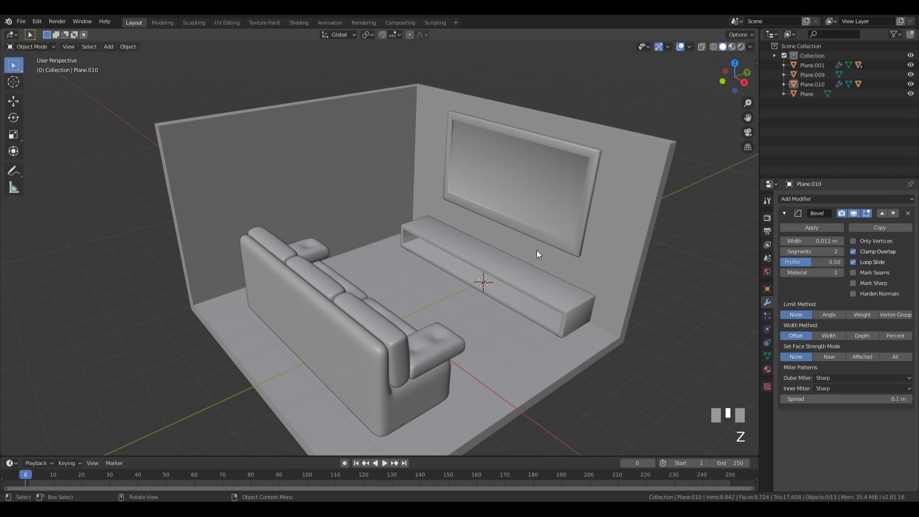
{"action": "middle_click_drag", "start_coordinate": [537, 254], "coordinate": [509, 257]}
{"action": "scroll", "coordinate": [508, 257], "scroll_direction": "down", "scroll_amount": 1}
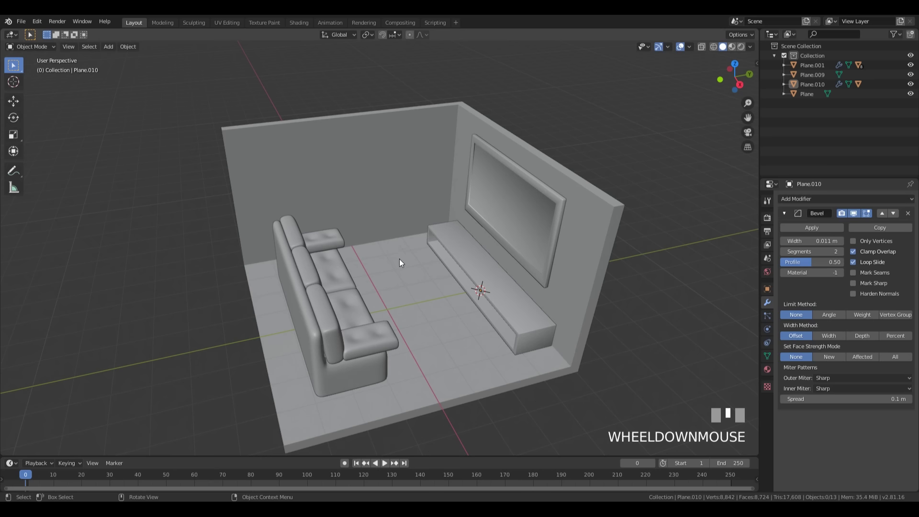
Place the 3D cursor on the wall beside the sofa and add a 2 m plane there
{"action": "right_click", "coordinate": [346, 167], "text": "shift"}
{"action": "middle_click_drag", "start_coordinate": [367, 194], "coordinate": [402, 177]}
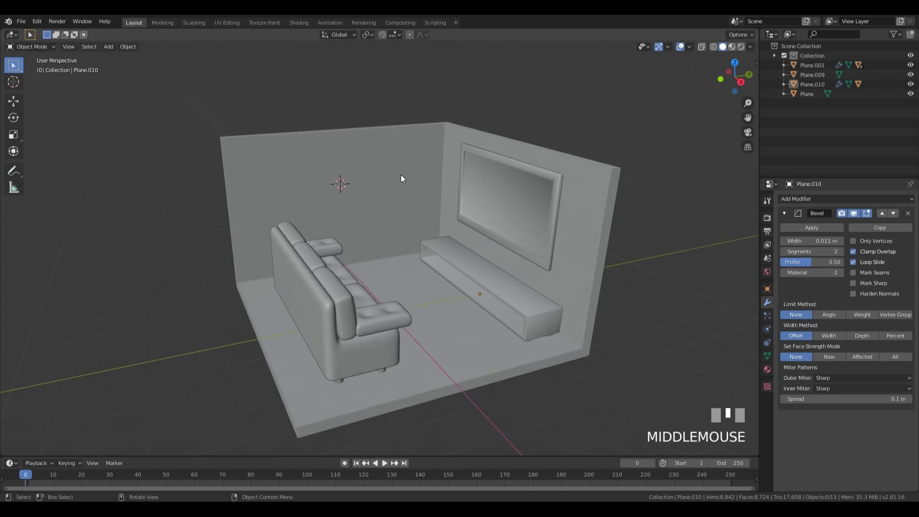
{"action": "key", "text": "shift+a"}
{"action": "left_click", "coordinate": [441, 173]}
{"action": "middle_click_drag", "start_coordinate": [359, 155], "coordinate": [383, 164]}
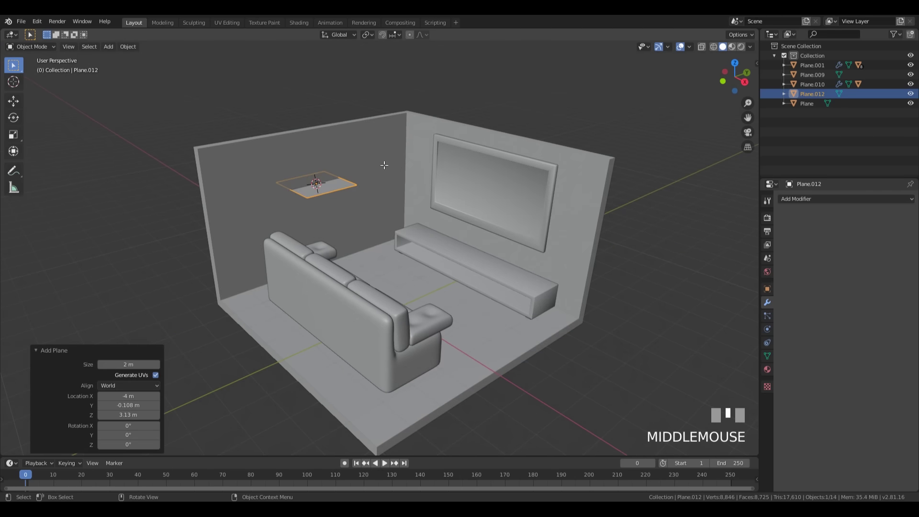
Enter Edit Mode on the new plane and rotate it 90° about the Y axis to lie against the wall
{"action": "key", "text": "Tab"}
{"action": "key", "text": "r"}
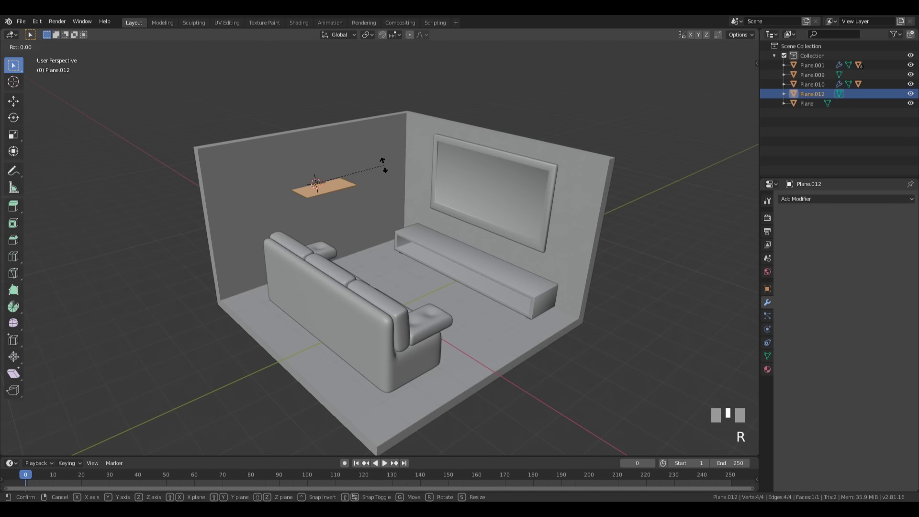
{"action": "key", "text": "y"}
{"action": "key", "text": "9"}
{"action": "key", "text": "0"}
{"action": "key", "text": "KP_Enter"}
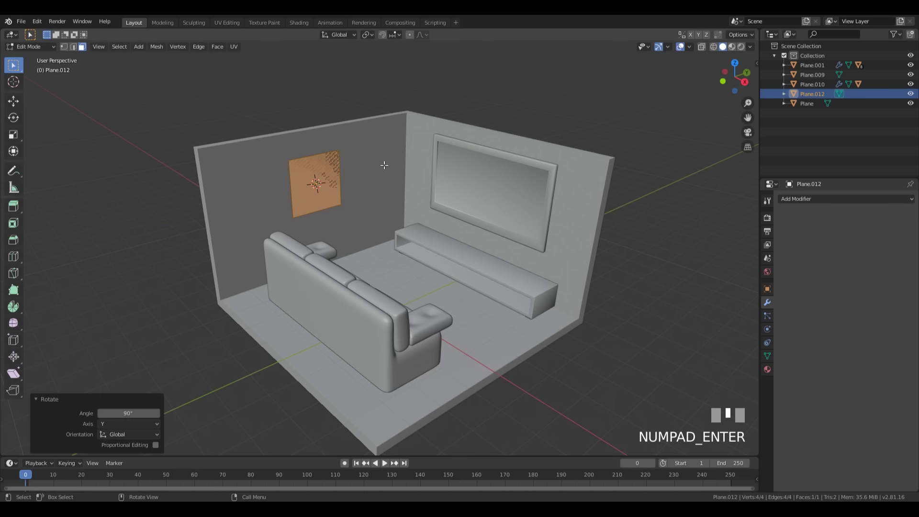
Widen the wall plane along Y by a factor of about 1.592
{"action": "key", "text": "s"}
{"action": "key", "text": "x"}
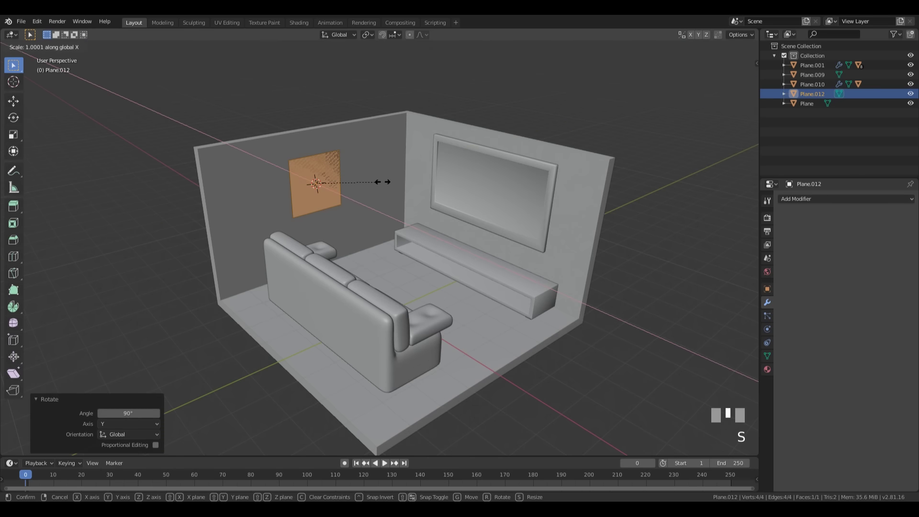
{"action": "key", "text": "y"}
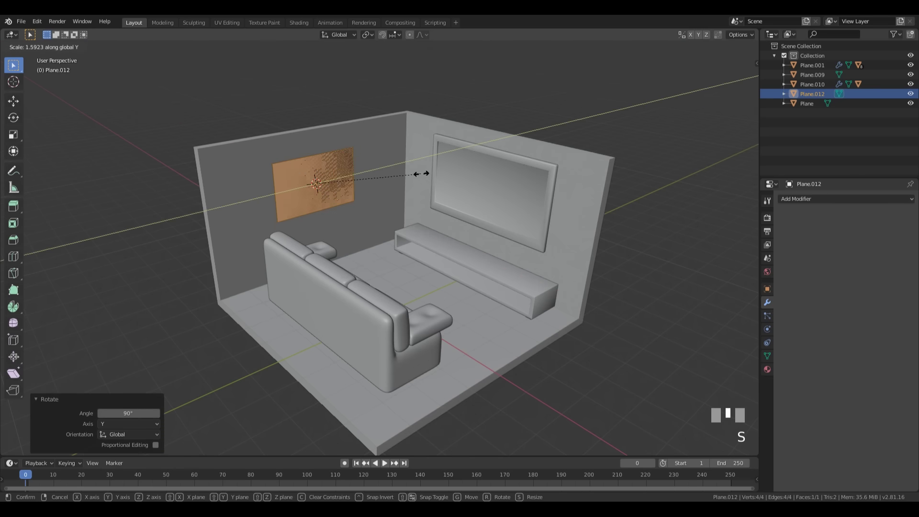
{"action": "left_click", "coordinate": [421, 174]}
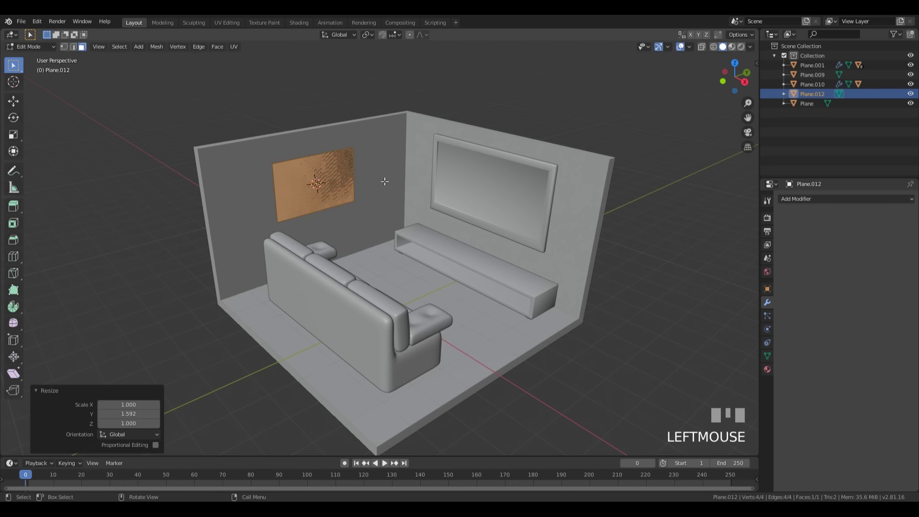
{"action": "middle_click_drag", "start_coordinate": [324, 169], "coordinate": [423, 222], "text": "shift"}
{"action": "scroll", "coordinate": [519, 245], "scroll_direction": "up", "scroll_amount": 4}
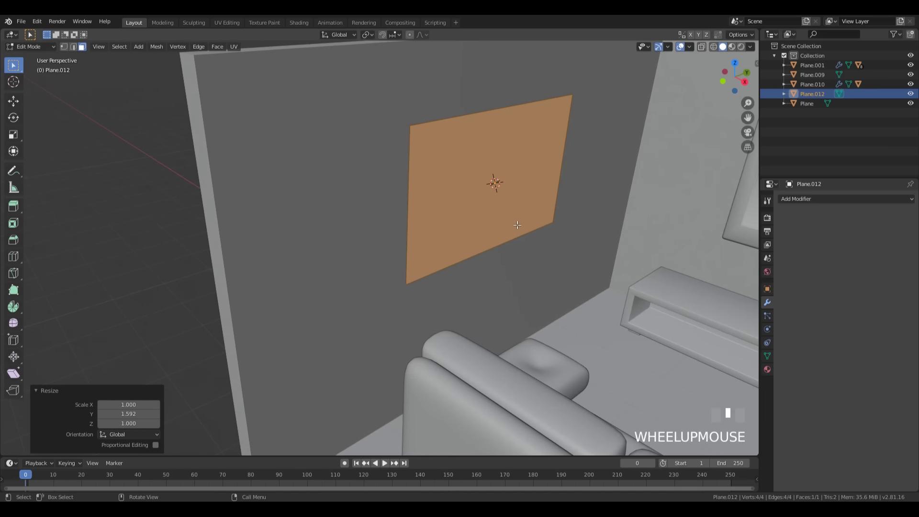
{"action": "scroll", "coordinate": [535, 200], "scroll_direction": "down", "scroll_amount": 4}
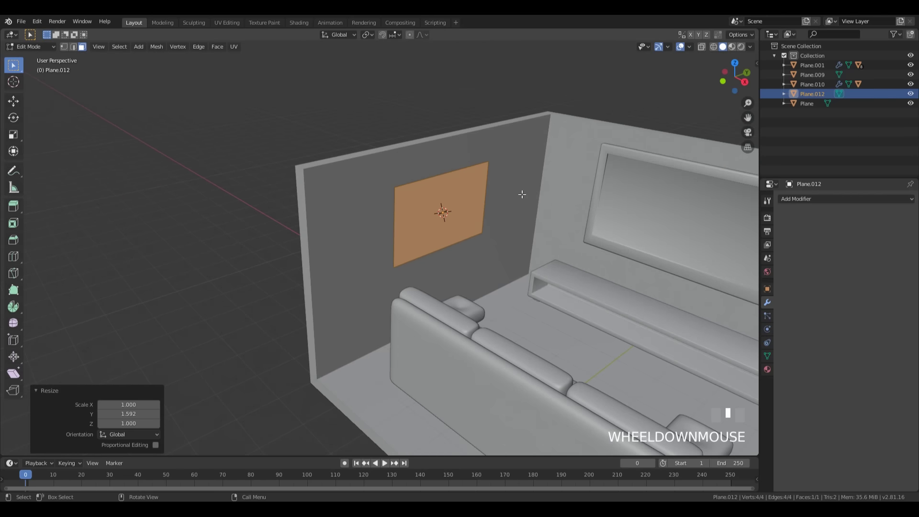
Return to Object Mode and delete the plane on the side wall
{"action": "key", "text": "Tab"}
{"action": "middle_click_drag", "start_coordinate": [574, 256], "coordinate": [389, 219], "text": "shift"}
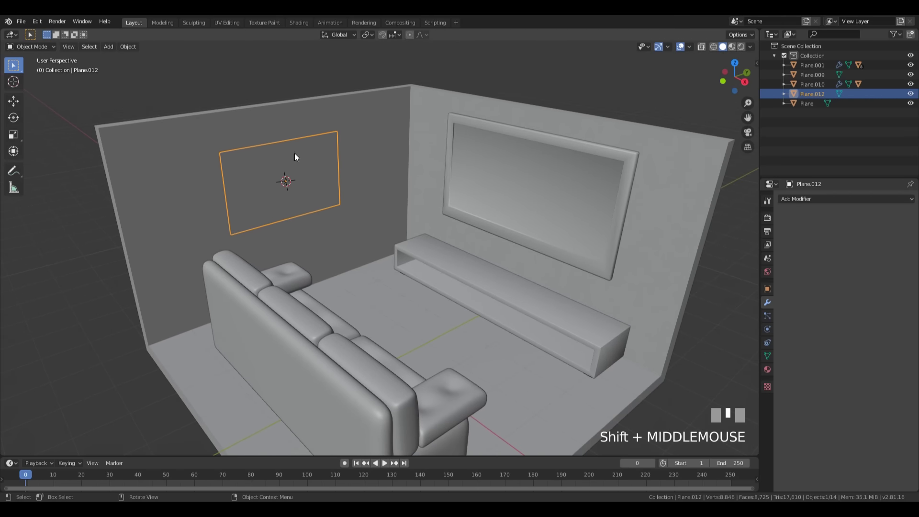
{"action": "key", "text": "x"}
{"action": "left_click", "coordinate": [331, 172]}
{"action": "middle_click_drag", "start_coordinate": [331, 171], "coordinate": [455, 222], "text": "shift"}
{"action": "scroll", "coordinate": [443, 205], "scroll_direction": "down", "scroll_amount": 2}
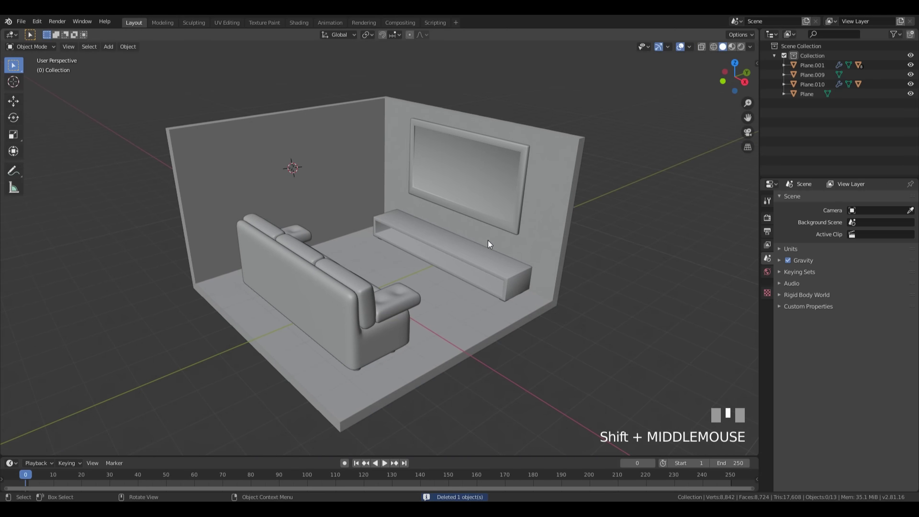
Switch to the Shading workspace and select the room's floor-and-walls object
{"action": "middle_click_drag", "start_coordinate": [394, 281], "coordinate": [573, 249]}
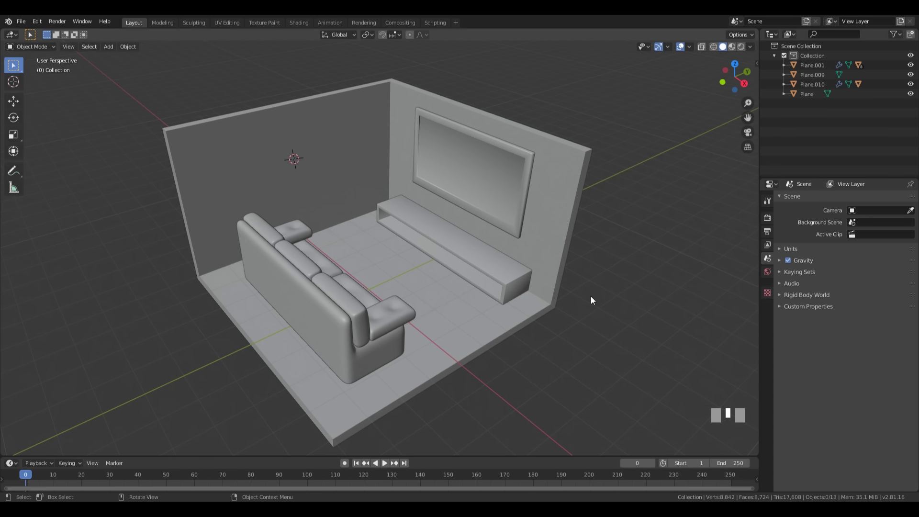
{"action": "middle_click_drag", "start_coordinate": [595, 285], "coordinate": [630, 346], "text": "shift"}
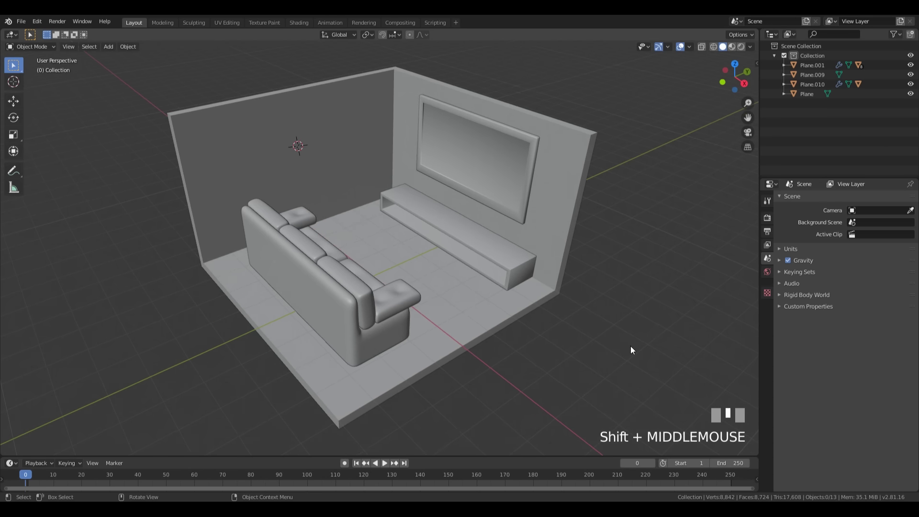
{"action": "left_click", "coordinate": [393, 155]}
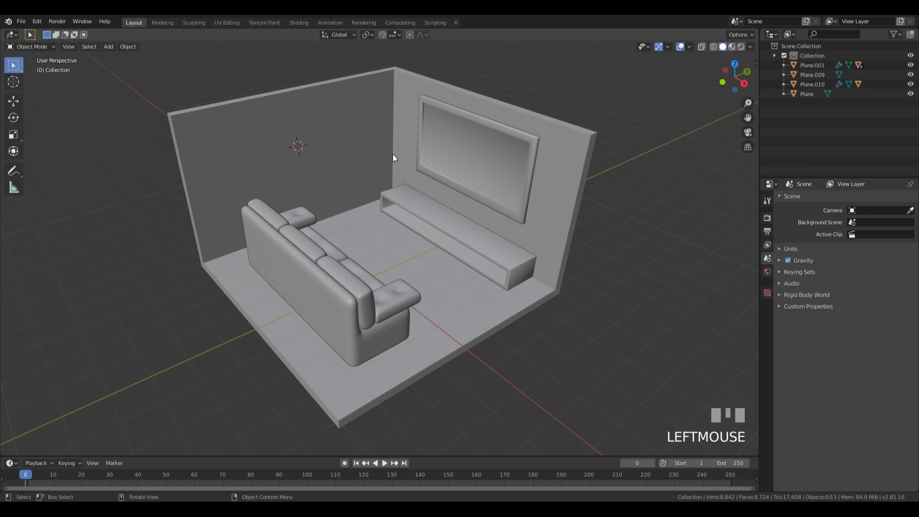
{"action": "left_click", "coordinate": [300, 24]}
{"action": "middle_click_drag", "start_coordinate": [542, 200], "coordinate": [452, 185], "text": "shift"}
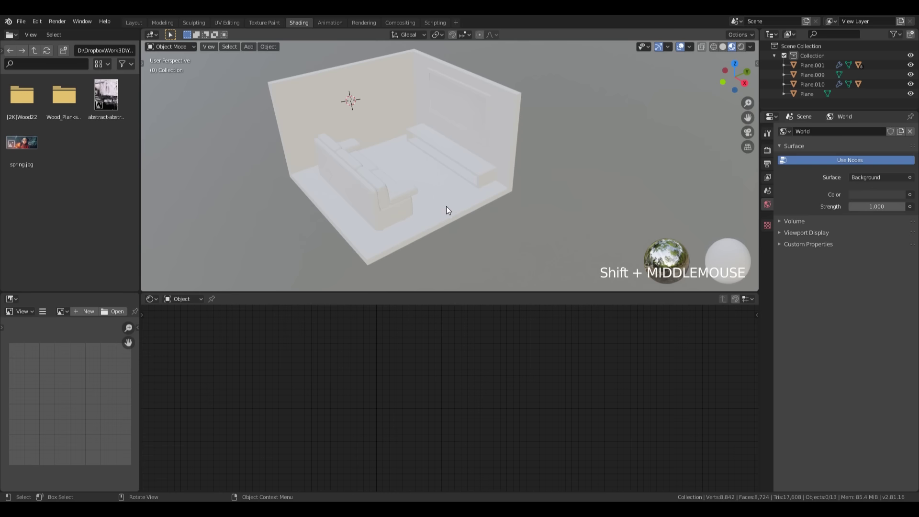
{"action": "left_click", "coordinate": [455, 207]}
{"action": "middle_click_drag", "start_coordinate": [504, 68], "coordinate": [581, 150]}
{"action": "key", "text": "KP_Decimal"}
Add a material slot to the room object, create a new material in it and name it Wall
{"action": "left_click", "coordinate": [768, 301]}
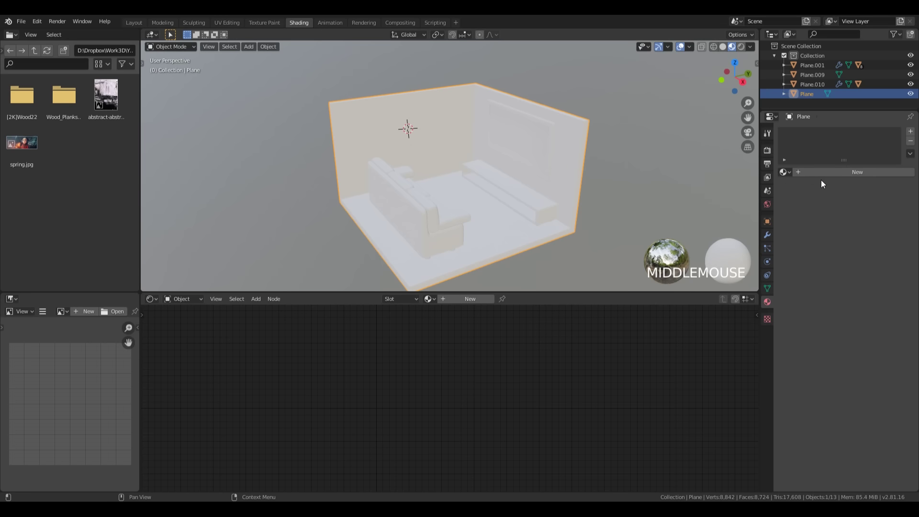
{"action": "left_click", "coordinate": [910, 131]}
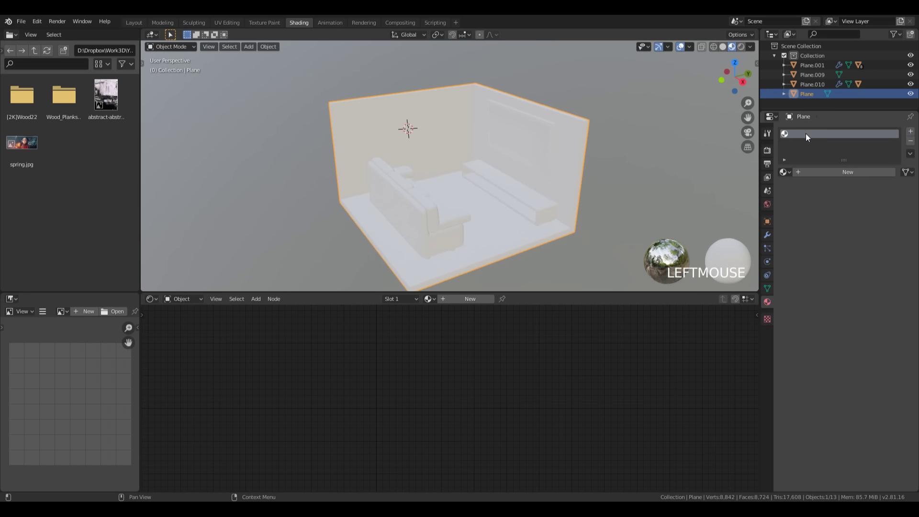
{"action": "left_click", "coordinate": [825, 168]}
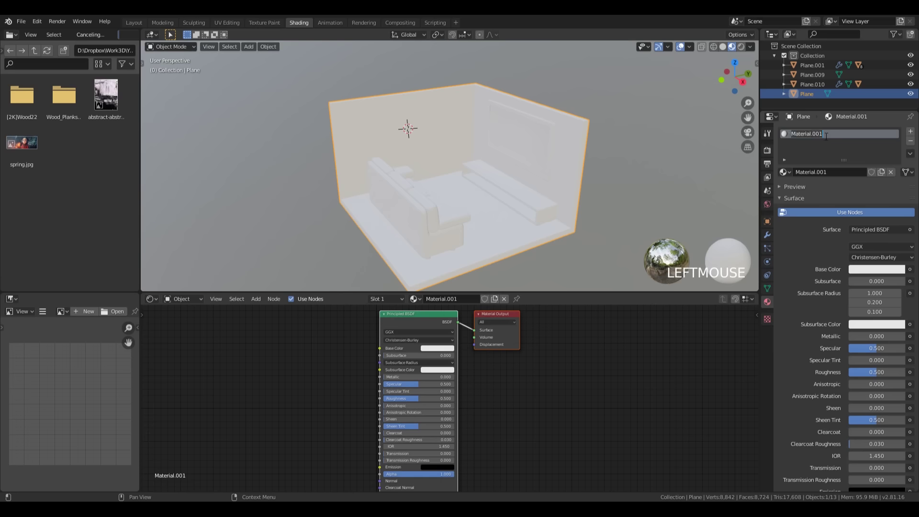
{"action": "double_click", "coordinate": [825, 134]}
{"action": "type", "text": "Wall"}
{"action": "key", "text": "Return"}
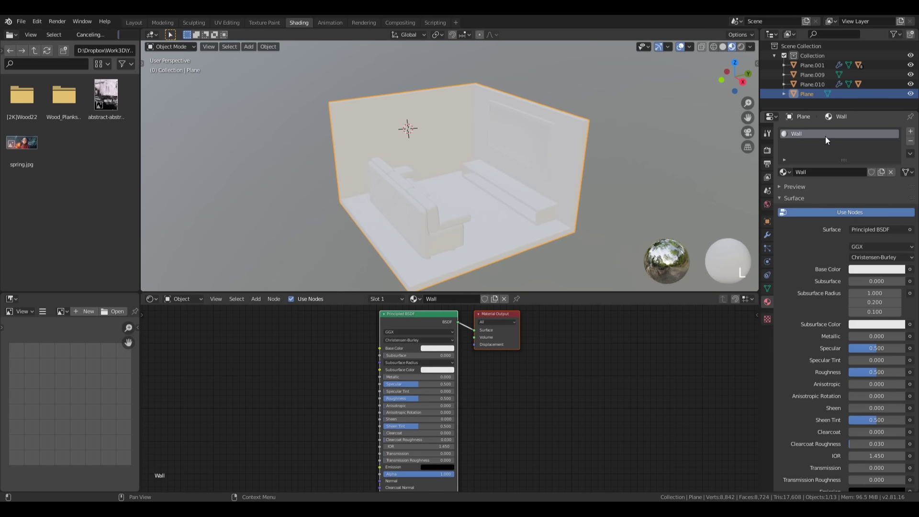
Tint the Wall material's base color to a pale warm beige
{"action": "left_click", "coordinate": [868, 272]}
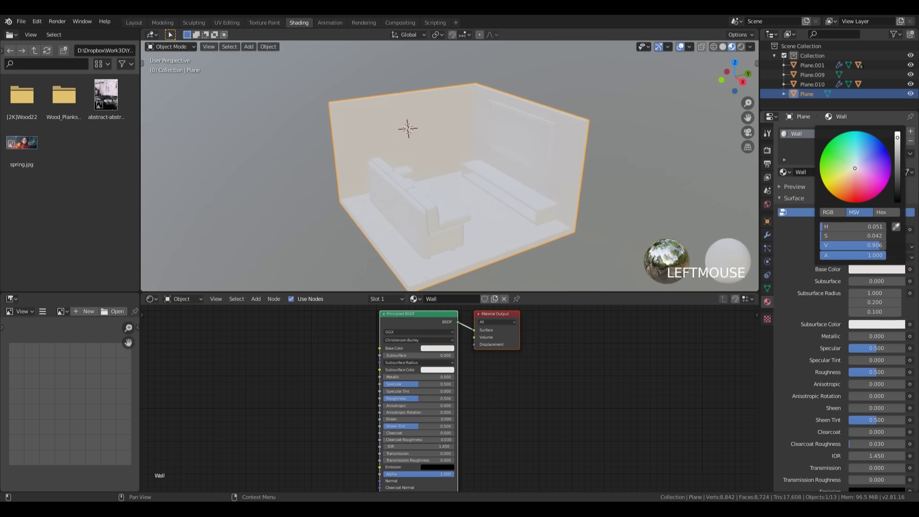
{"action": "left_click_drag", "start_coordinate": [855, 168], "coordinate": [854, 168]}
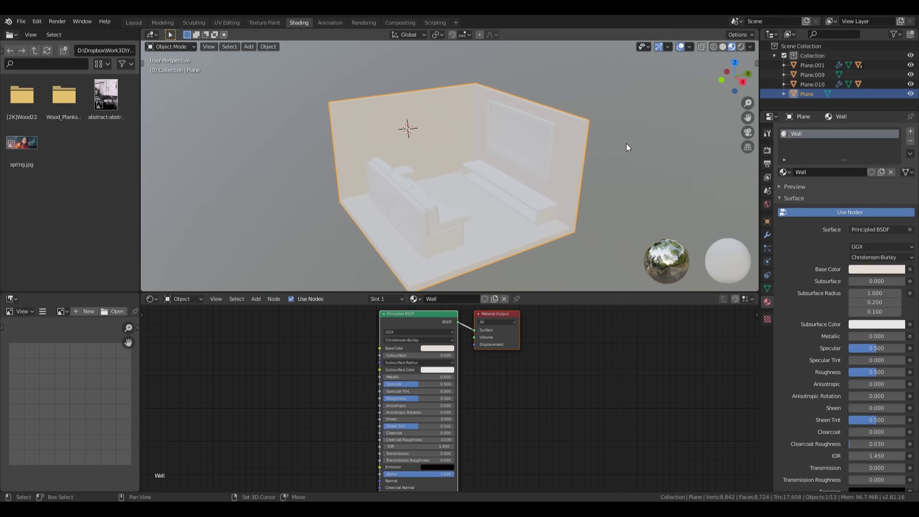
{"action": "middle_click_drag", "start_coordinate": [625, 144], "coordinate": [593, 74], "text": "shift"}
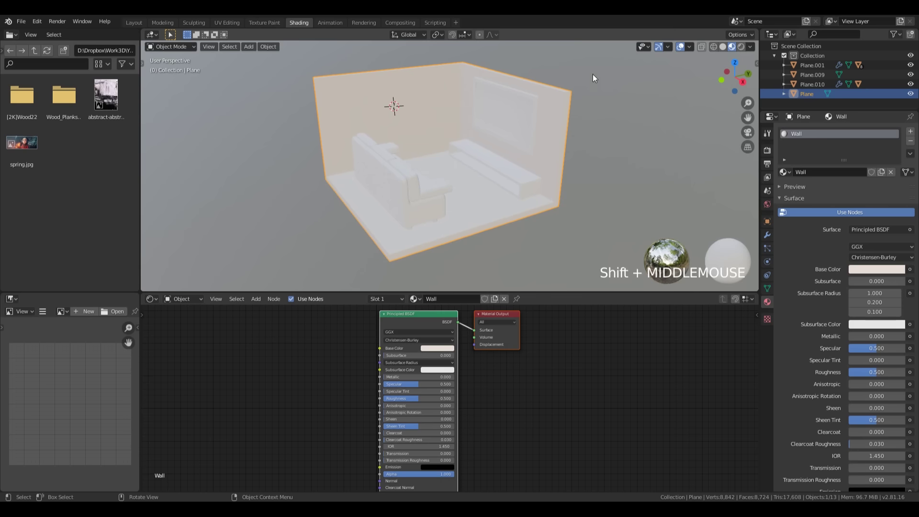
Add a second material slot to the room object, create a new material in it and name it Floor
{"action": "left_click", "coordinate": [910, 131]}
{"action": "left_click", "coordinate": [835, 191]}
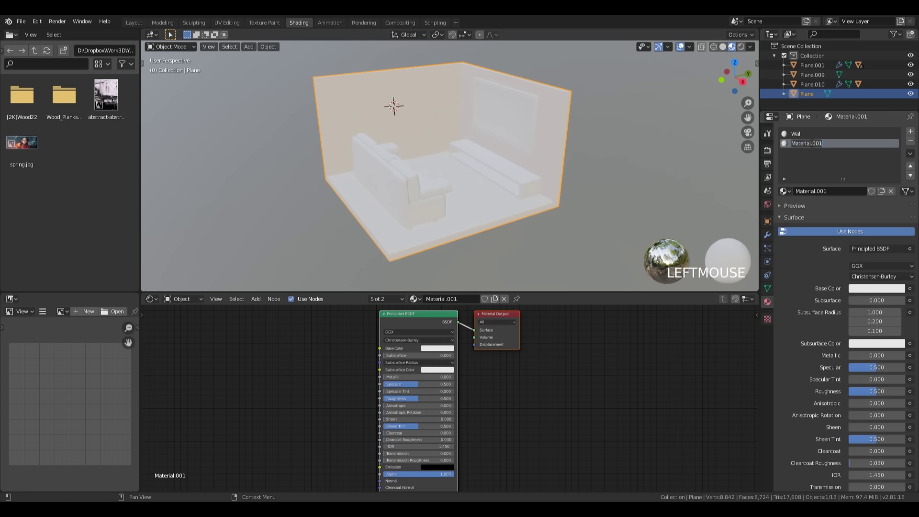
{"action": "type", "text": "Floor"}
{"action": "key", "text": "Return"}
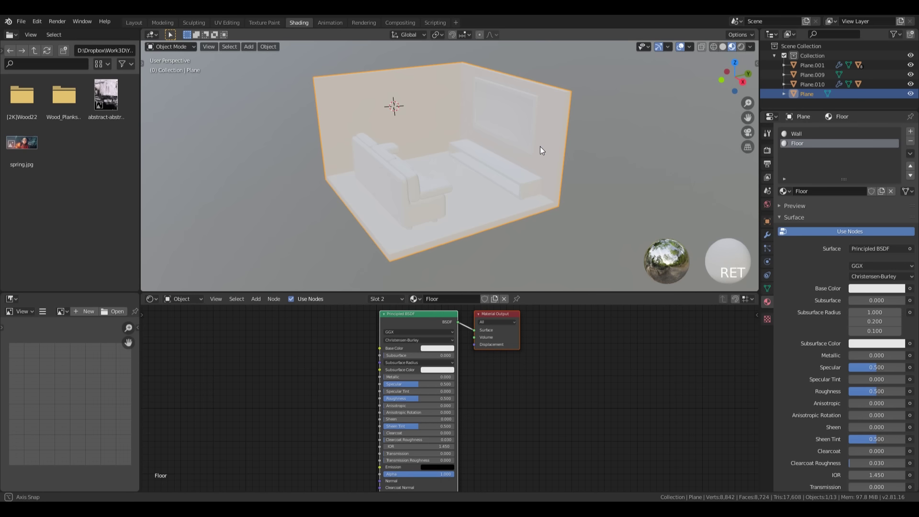
Enter Edit Mode on the room object and select the floor face along with the Floor material slot
{"action": "key", "text": "Tab"}
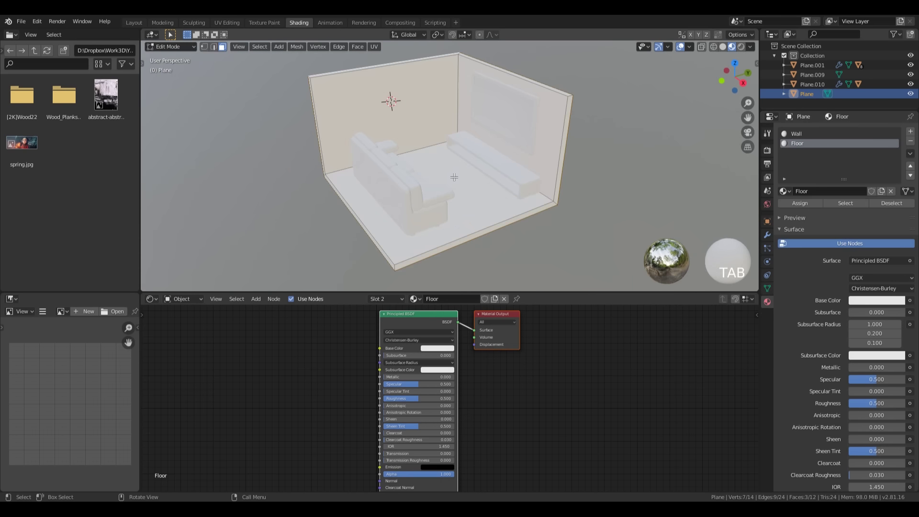
{"action": "left_click", "coordinate": [458, 176]}
{"action": "left_click", "coordinate": [809, 144]}
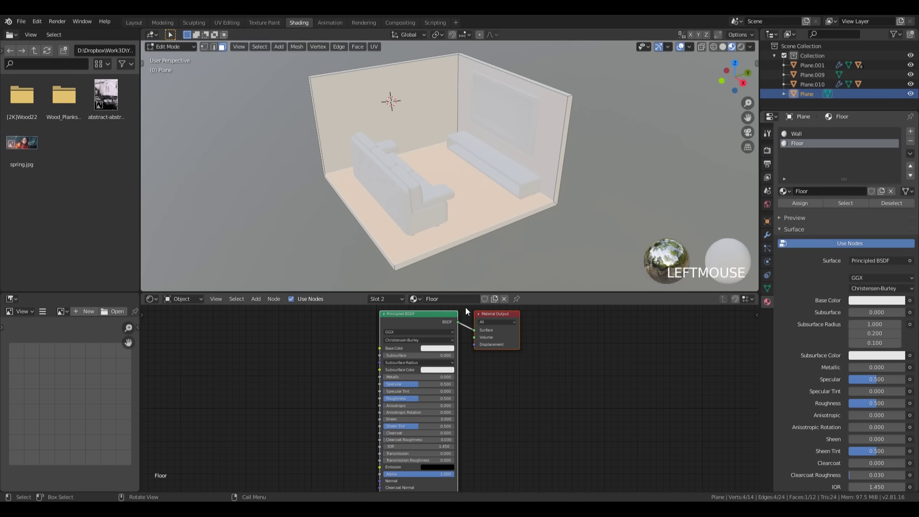
Give the node editor more height, then open the Wood_Planks texture folder and select its blue normal map image
{"action": "middle_click_drag", "start_coordinate": [480, 404], "coordinate": [521, 397]}
{"action": "left_click_drag", "start_coordinate": [541, 294], "coordinate": [541, 242]}
{"action": "middle_click_drag", "start_coordinate": [531, 371], "coordinate": [580, 354]}
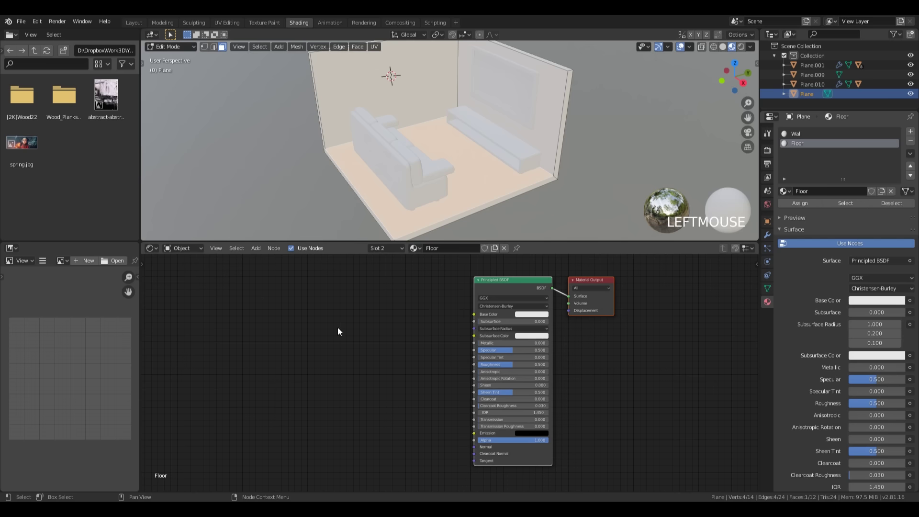
{"action": "double_click", "coordinate": [63, 101]}
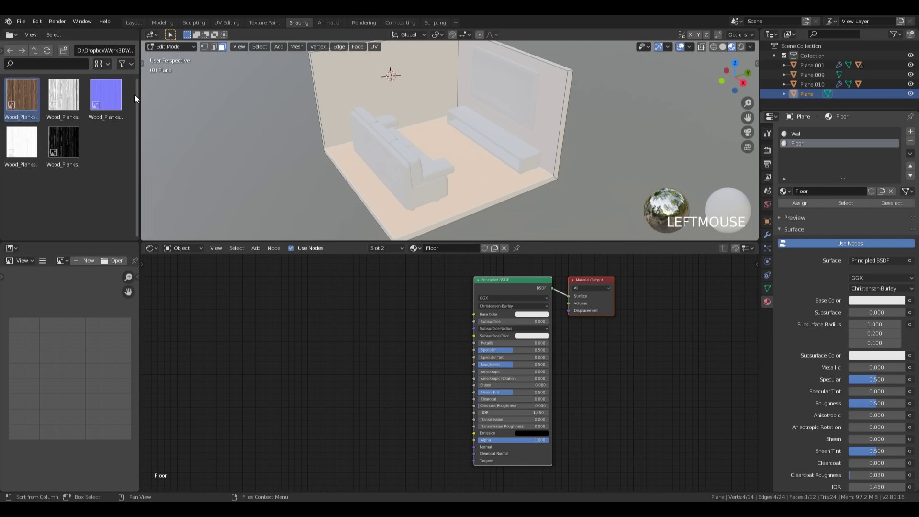
{"action": "left_click", "coordinate": [112, 97]}
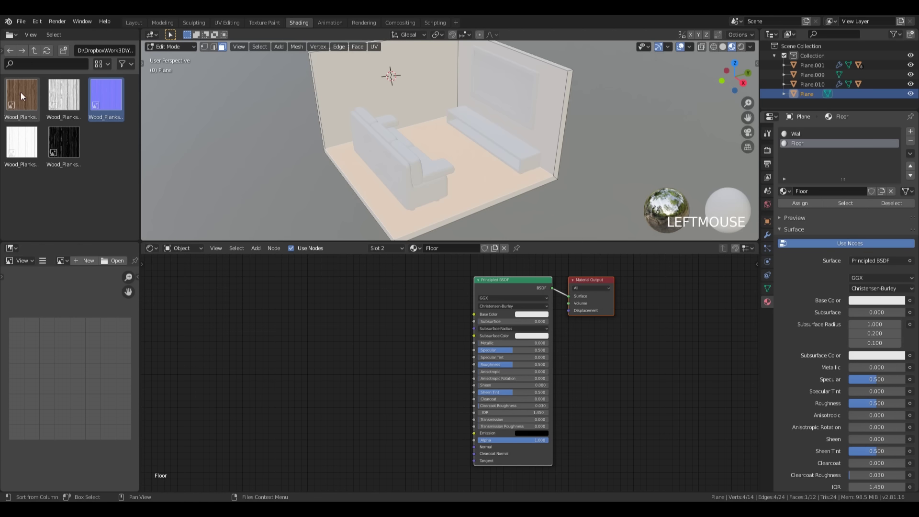
Add the Wood_Planks_009_COLOR.jpg texture to the Floor material and connect its Color to the Principled BSDF's Base Color
{"action": "left_click_drag", "start_coordinate": [19, 93], "coordinate": [474, 314]}
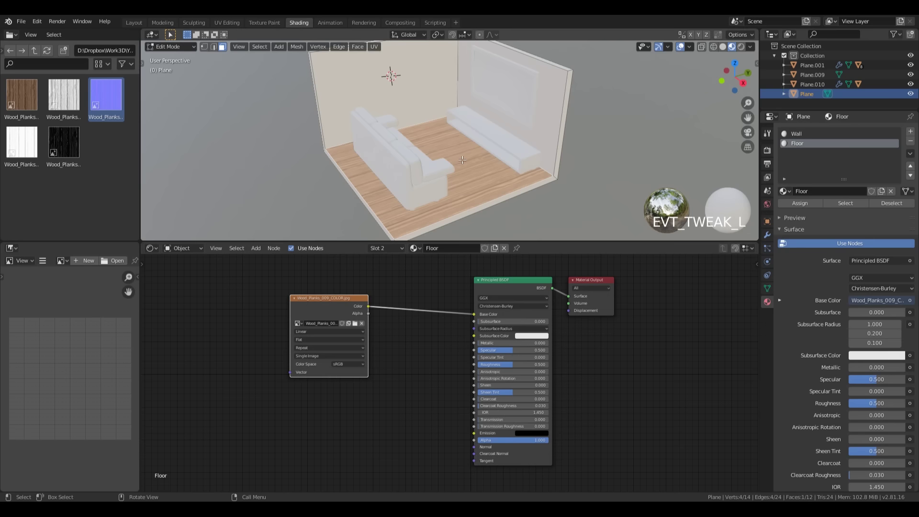
{"action": "middle_click_drag", "start_coordinate": [462, 159], "coordinate": [455, 145]}
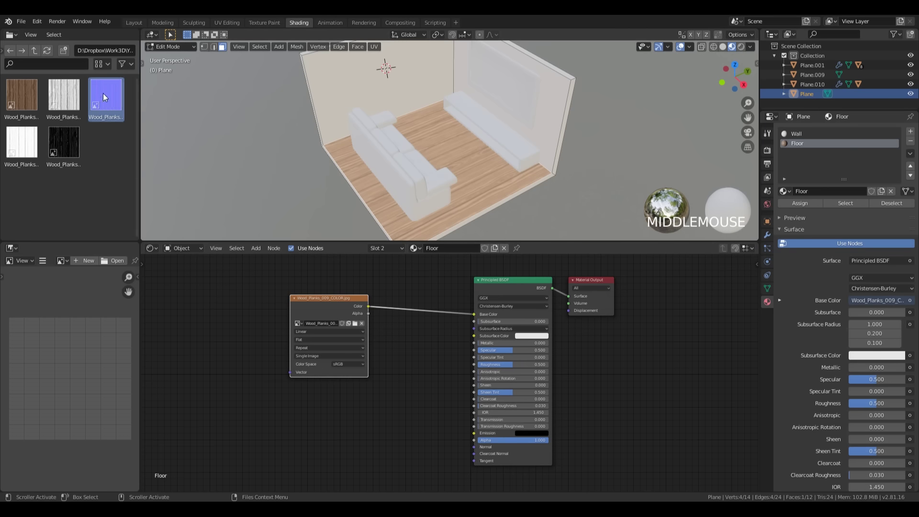
Add the Wood_Planks_009_NORM.jpg texture below the color texture and set its color space to Non-Color
{"action": "left_click_drag", "start_coordinate": [102, 93], "coordinate": [271, 414]}
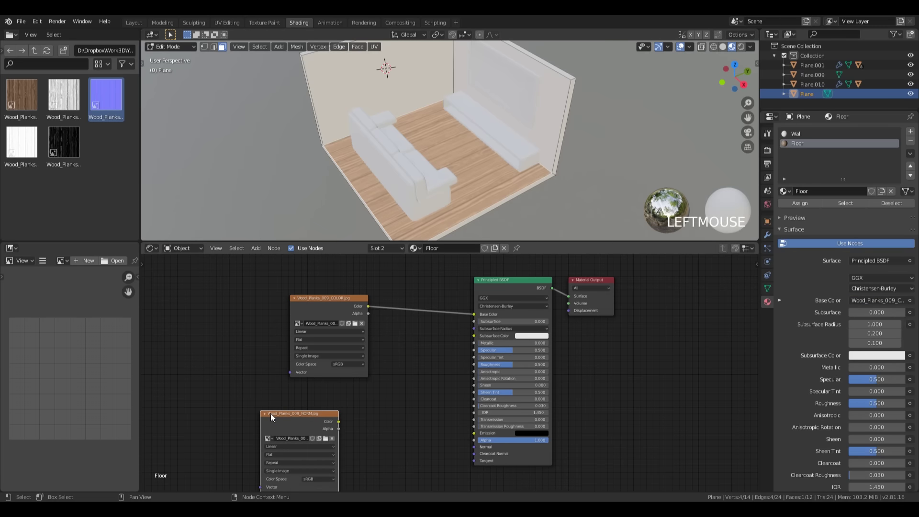
{"action": "middle_click_drag", "start_coordinate": [417, 424], "coordinate": [455, 312]}
{"action": "scroll", "coordinate": [454, 312], "scroll_direction": "up", "scroll_amount": 3}
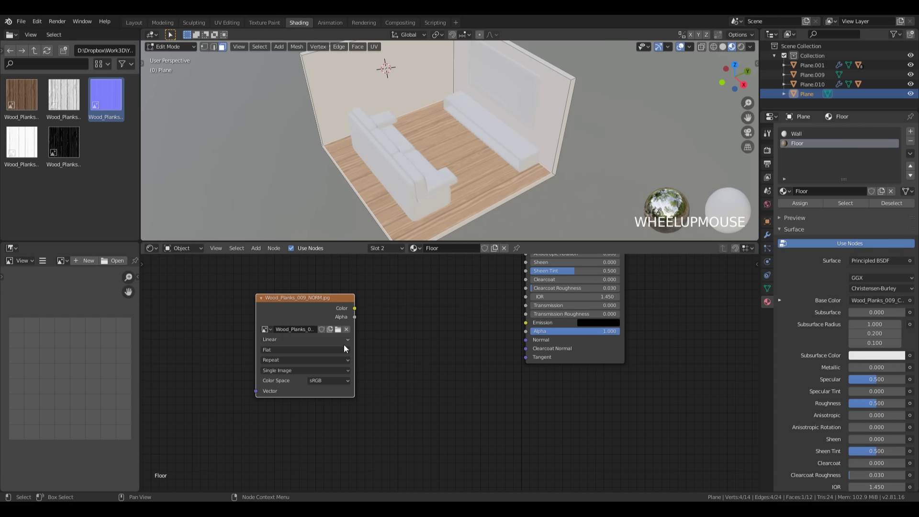
{"action": "left_click", "coordinate": [330, 381]}
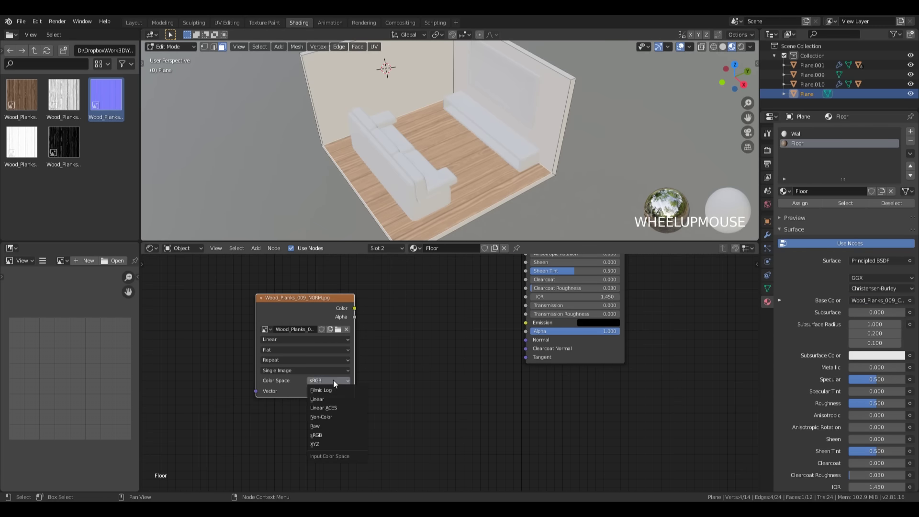
{"action": "left_click", "coordinate": [332, 418]}
{"action": "middle_click_drag", "start_coordinate": [434, 296], "coordinate": [373, 357]}
{"action": "scroll", "coordinate": [368, 362], "scroll_direction": "down", "scroll_amount": 1}
{"action": "mouse_move", "coordinate": [255, 365]}
{"action": "left_mouse_down"}
{"action": "mouse_move", "coordinate": [226, 365]}
{"action": "mouse_move", "coordinate": [246, 365]}
{"action": "left_mouse_up"}
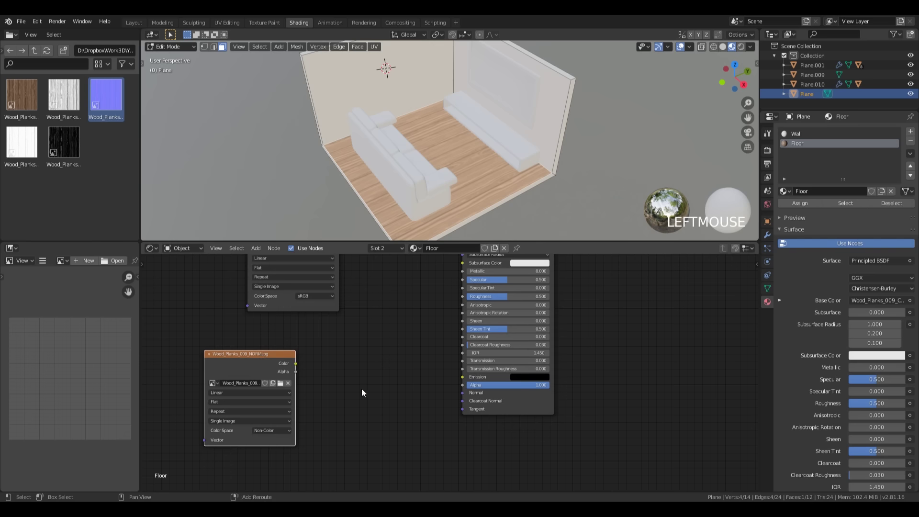
Connect the normal texture through a new Normal Map node to the Principled BSDF's Normal input and move both nodes further down
{"action": "key", "text": "shift+a"}
{"action": "mouse_move", "coordinate": [343, 472]}
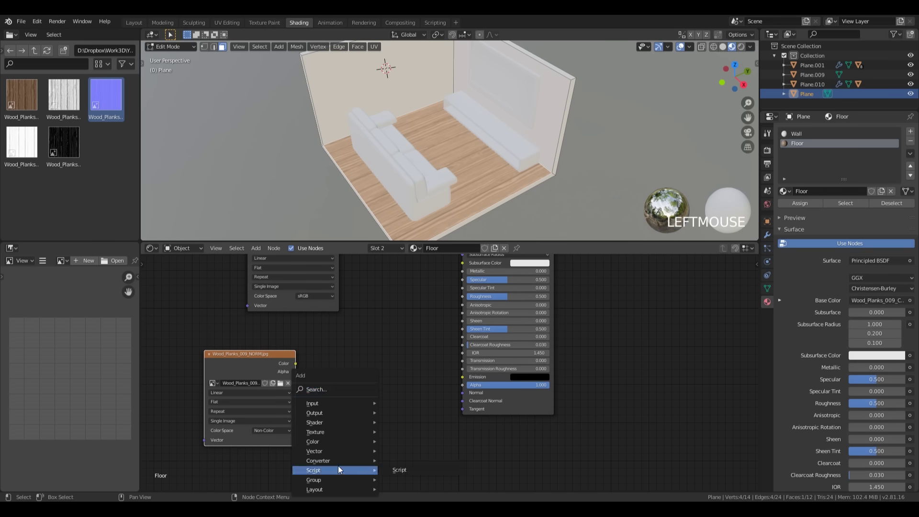
{"action": "mouse_move", "coordinate": [336, 452]}
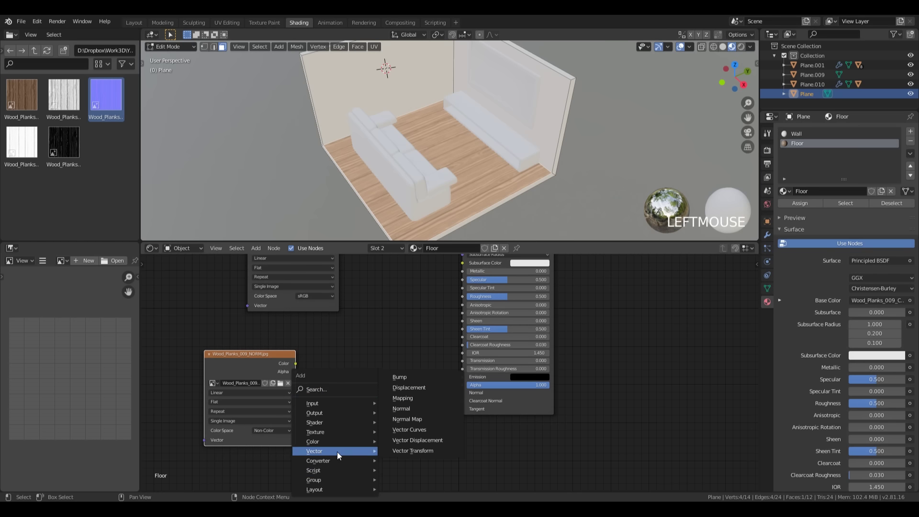
{"action": "left_click", "coordinate": [422, 417]}
{"action": "left_click", "coordinate": [385, 385]}
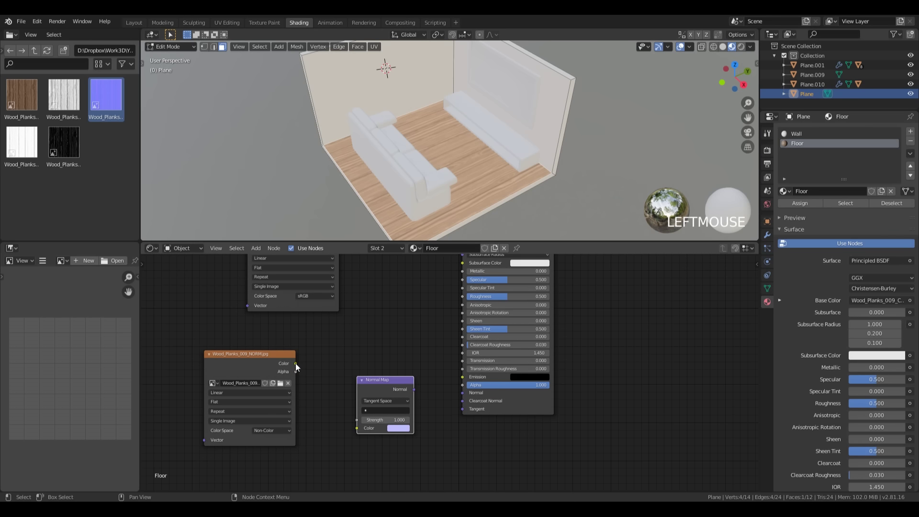
{"action": "left_click_drag", "start_coordinate": [296, 363], "coordinate": [357, 430]}
{"action": "left_click_drag", "start_coordinate": [296, 364], "coordinate": [357, 428]}
{"action": "left_click_drag", "start_coordinate": [412, 389], "coordinate": [462, 395]}
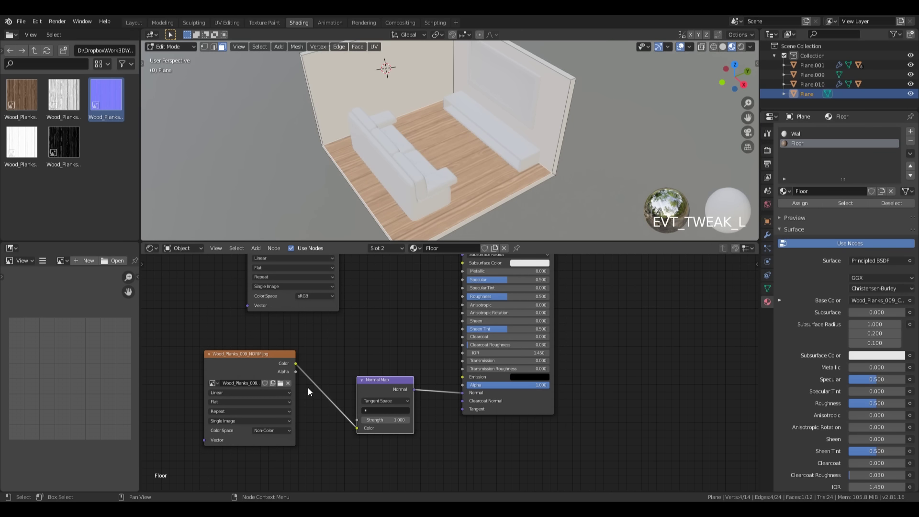
{"action": "left_click_drag", "start_coordinate": [258, 353], "coordinate": [286, 417]}
{"action": "left_click_drag", "start_coordinate": [389, 381], "coordinate": [394, 416]}
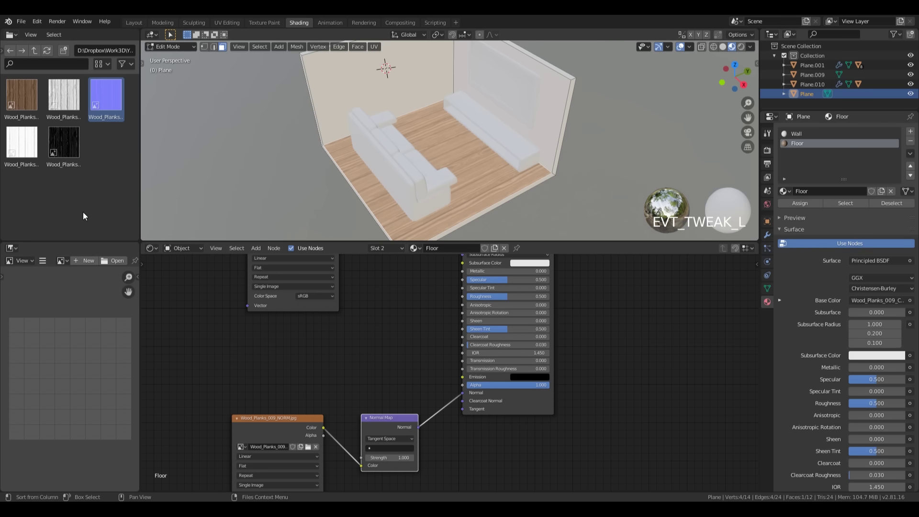
Show the texture files as a horizontal list and add Wood_Planks_009_ROUGH.jpg between the color and normal textures
{"action": "left_click", "coordinate": [101, 65]}
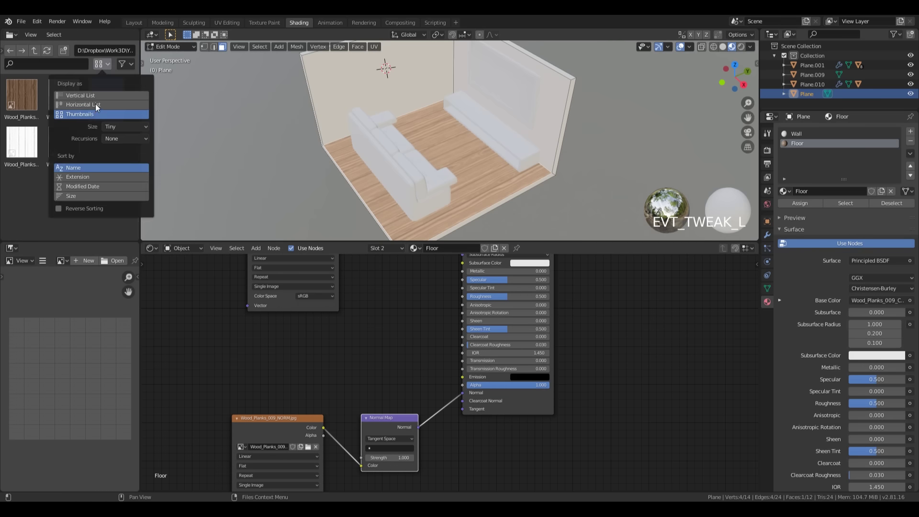
{"action": "left_click", "coordinate": [96, 104]}
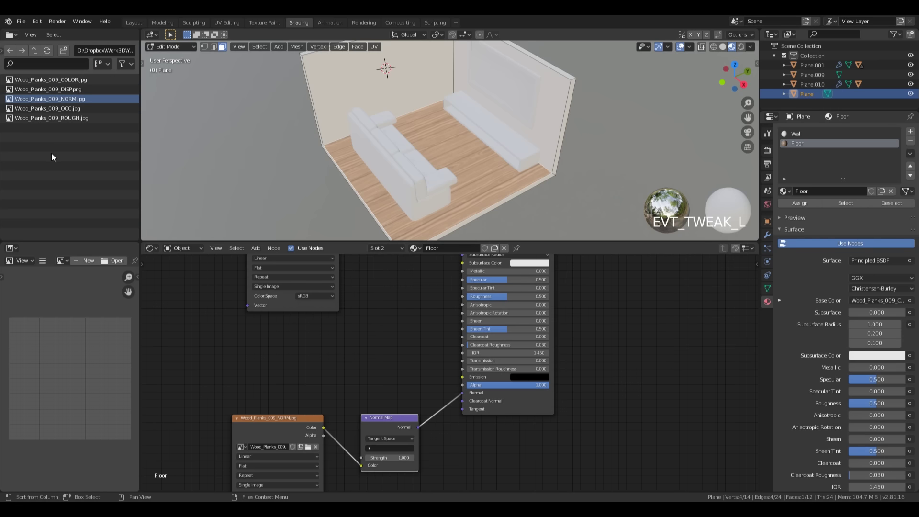
{"action": "left_click", "coordinate": [63, 119]}
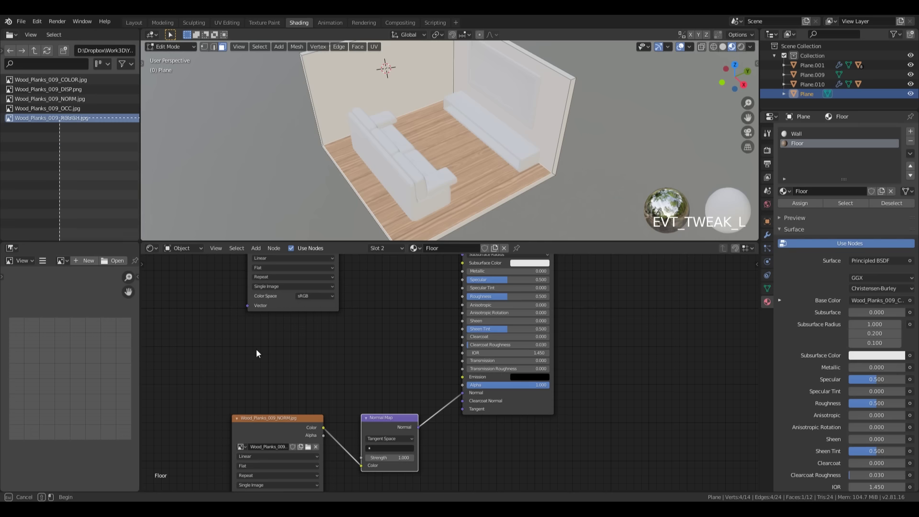
{"action": "left_click_drag", "start_coordinate": [15, 118], "coordinate": [285, 318]}
Set the roughness texture's color space to Non-Color and connect its Color to the Principled BSDF's Roughness
{"action": "left_click", "coordinate": [307, 395]}
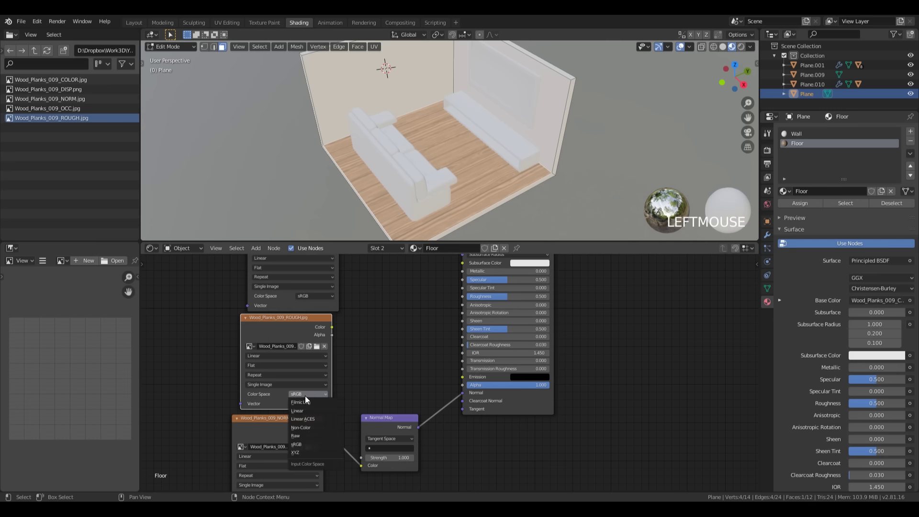
{"action": "left_click", "coordinate": [311, 427]}
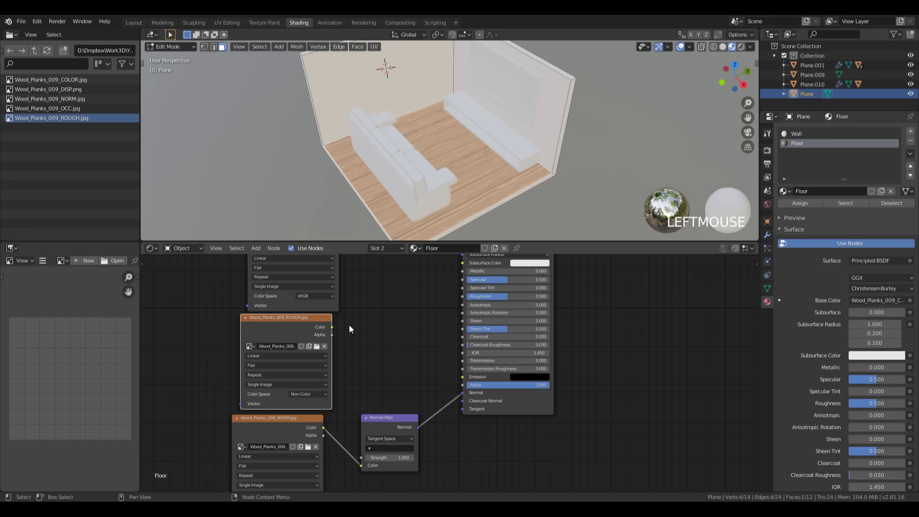
{"action": "left_click_drag", "start_coordinate": [332, 327], "coordinate": [462, 297]}
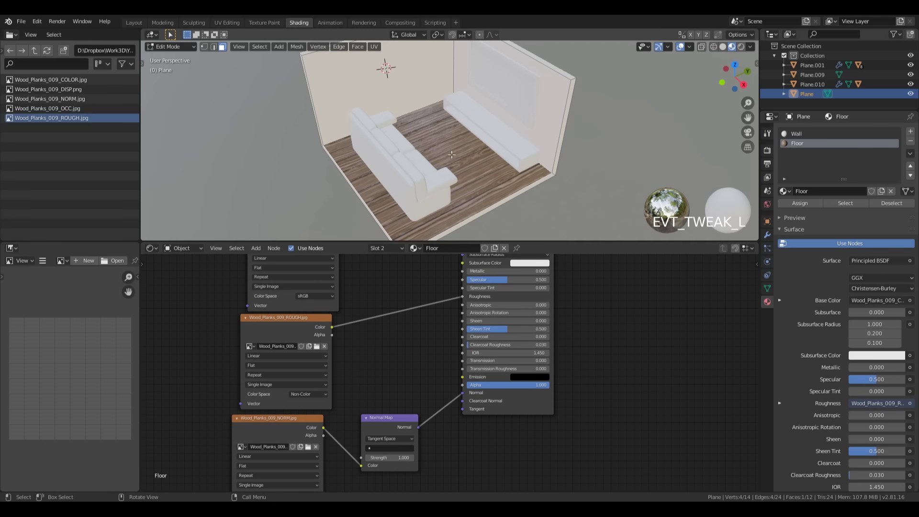
Examine the wood floor's grain and reflections up close and from a low angle
{"action": "middle_click_drag", "start_coordinate": [383, 65], "coordinate": [424, 70]}
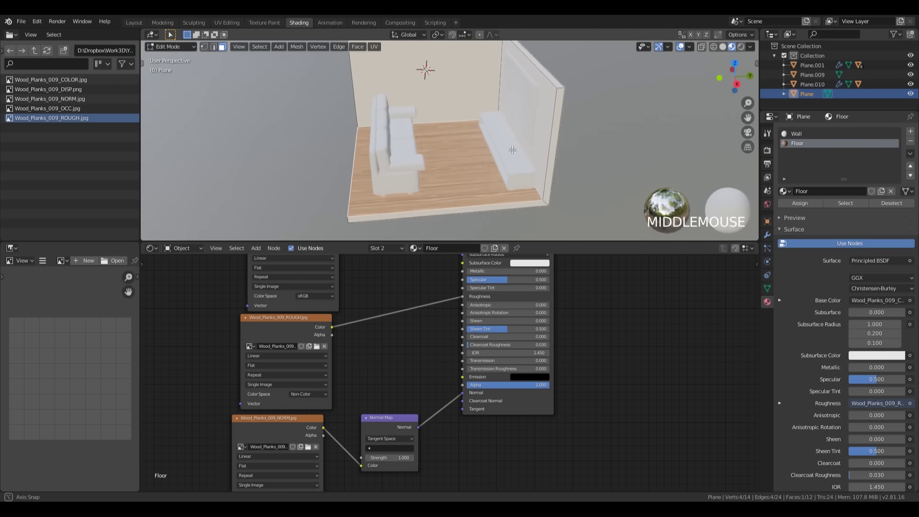
{"action": "scroll", "coordinate": [520, 195], "scroll_direction": "up", "scroll_amount": 5}
{"action": "scroll", "coordinate": [521, 195], "scroll_direction": "up", "scroll_amount": 2}
{"action": "middle_click_drag", "start_coordinate": [521, 195], "coordinate": [448, 34]}
{"action": "middle_click_drag", "start_coordinate": [417, 348], "coordinate": [418, 394]}
{"action": "scroll", "coordinate": [418, 394], "scroll_direction": "down", "scroll_amount": 2}
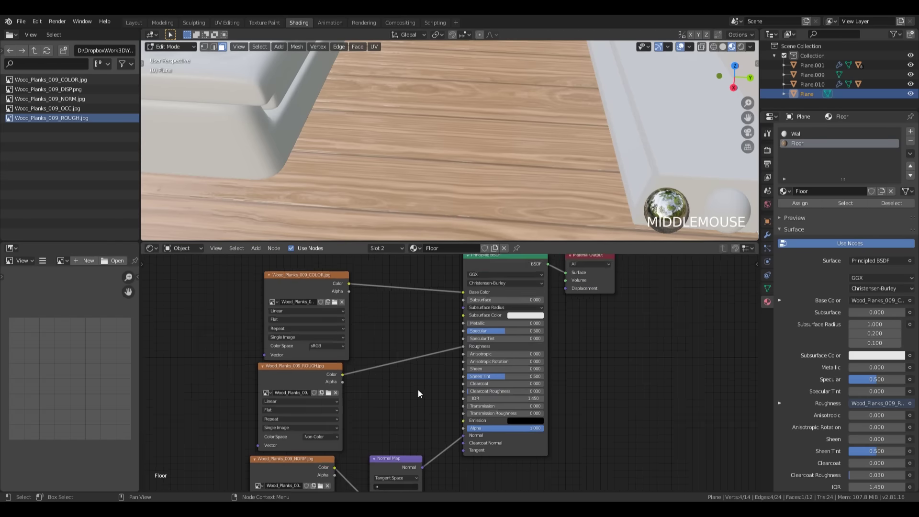
{"action": "middle_click_drag", "start_coordinate": [370, 175], "coordinate": [451, 138]}
{"action": "scroll", "coordinate": [450, 138], "scroll_direction": "down", "scroll_amount": 2}
{"action": "middle_click_drag", "start_coordinate": [450, 174], "coordinate": [455, 192]}
{"action": "scroll", "coordinate": [455, 191], "scroll_direction": "down", "scroll_amount": 2}
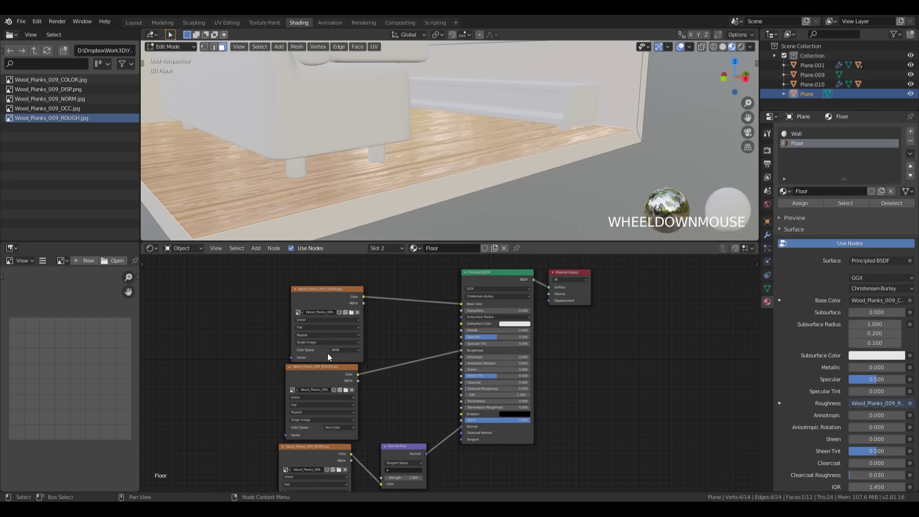
Move the roughness texture node away from the shader and insert an Invert node on its link to Roughness
{"action": "left_click", "coordinate": [325, 370]}
{"action": "left_click_drag", "start_coordinate": [325, 369], "coordinate": [286, 372]}
{"action": "scroll", "coordinate": [474, 150], "scroll_direction": "down", "scroll_amount": 2}
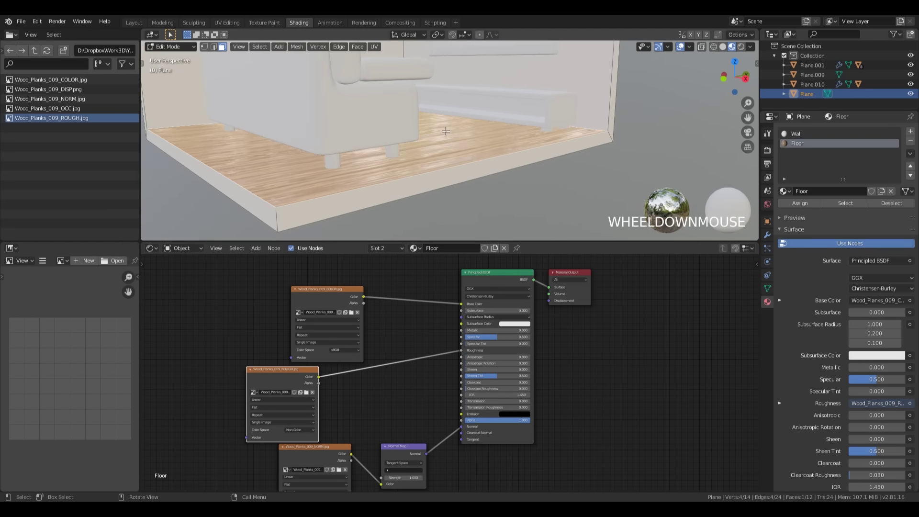
{"action": "middle_click_drag", "start_coordinate": [464, 143], "coordinate": [476, 158]}
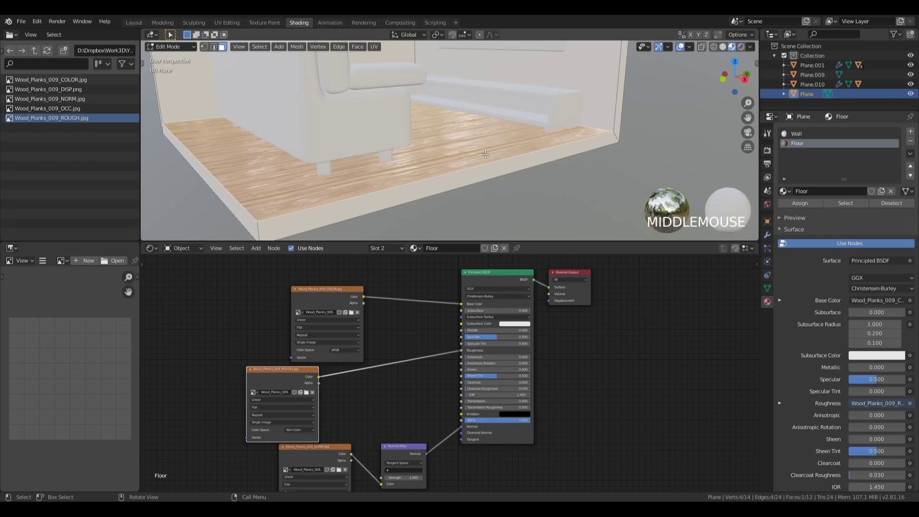
{"action": "scroll", "coordinate": [476, 158], "scroll_direction": "up", "scroll_amount": 2}
{"action": "key", "text": "shift+a"}
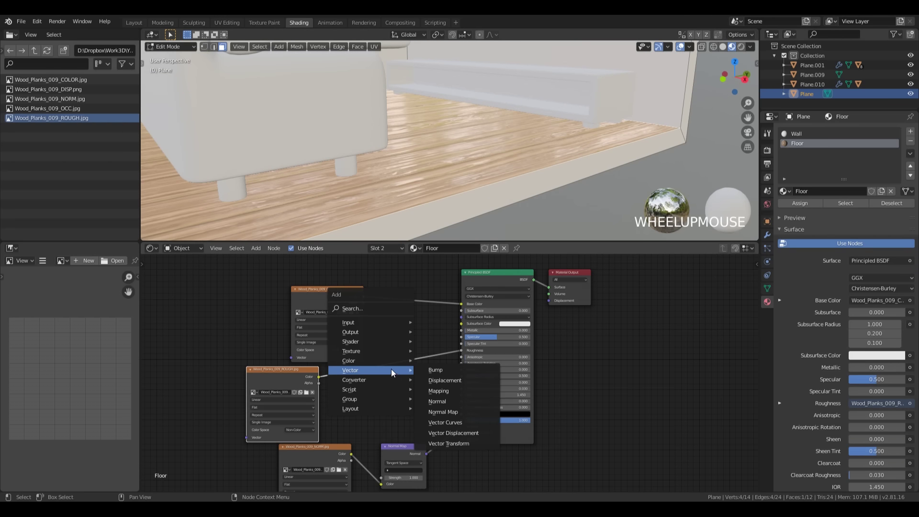
{"action": "mouse_move", "coordinate": [380, 359]}
{"action": "left_click", "coordinate": [436, 392]}
{"action": "left_click", "coordinate": [407, 369]}
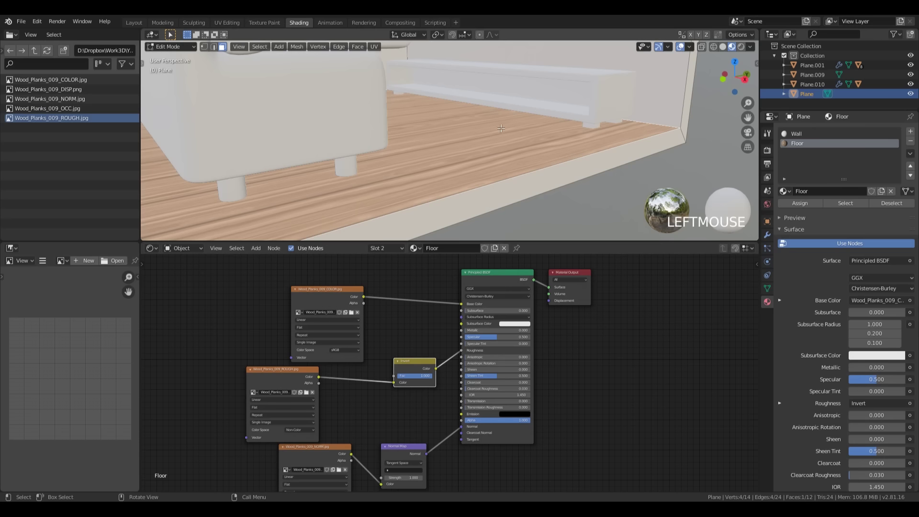
Lower the Invert node's Fac to about 0.2 while checking the floor's glossiness up close
{"action": "scroll", "coordinate": [501, 128], "scroll_direction": "up", "scroll_amount": 3}
{"action": "middle_click_drag", "start_coordinate": [501, 128], "coordinate": [522, 180]}
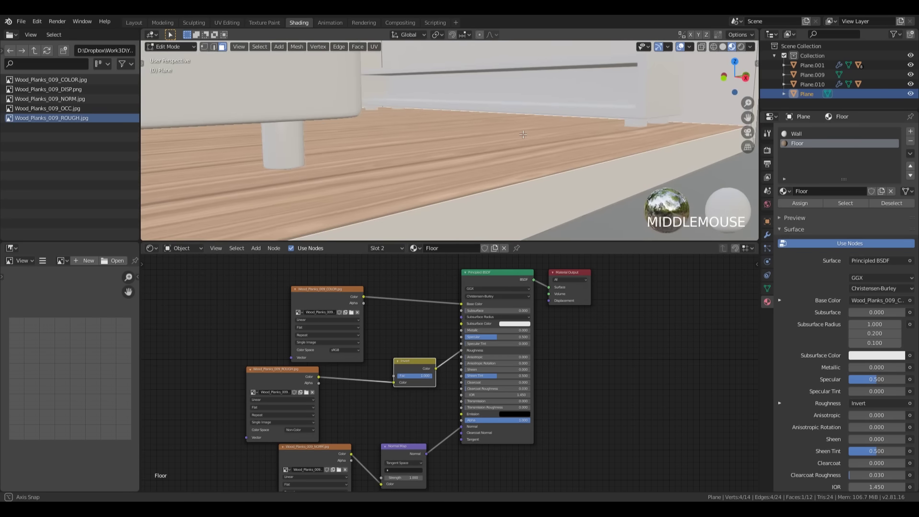
{"action": "left_click_drag", "start_coordinate": [429, 381], "coordinate": [408, 377]}
{"action": "middle_click_drag", "start_coordinate": [491, 93], "coordinate": [415, 125]}
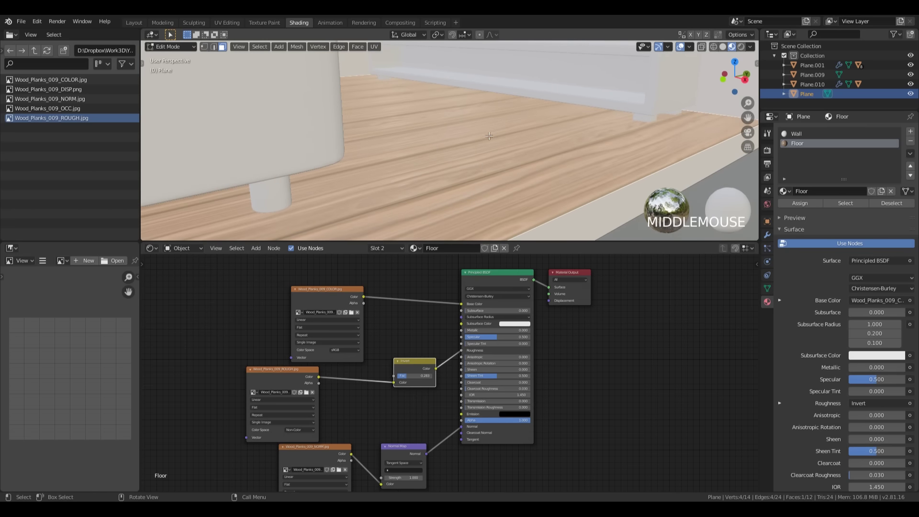
{"action": "scroll", "coordinate": [488, 136], "scroll_direction": "down", "scroll_amount": 3}
{"action": "middle_click_drag", "start_coordinate": [489, 135], "coordinate": [507, 116]}
{"action": "left_click_drag", "start_coordinate": [410, 377], "coordinate": [408, 377]}
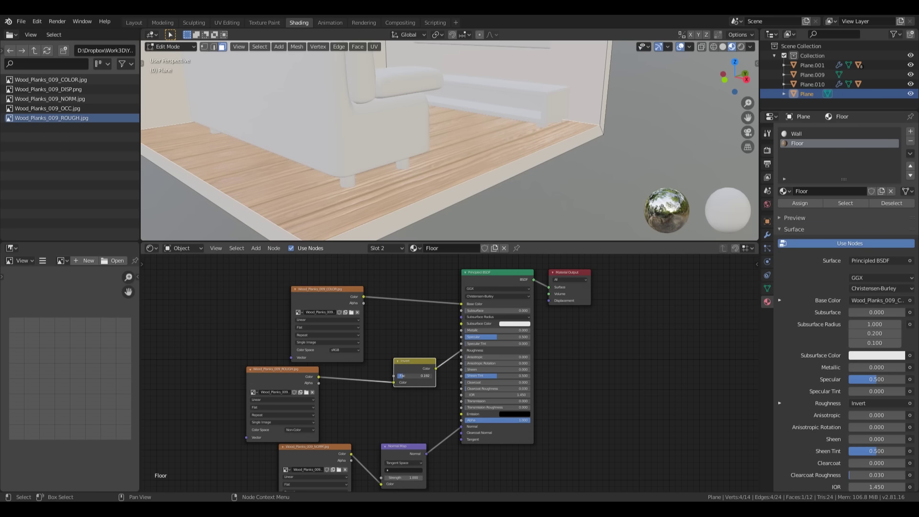
Examine the floor material's look across the whole room from several angles
{"action": "middle_click_drag", "start_coordinate": [498, 138], "coordinate": [524, 136]}
{"action": "scroll", "coordinate": [496, 136], "scroll_direction": "up", "scroll_amount": 2}
{"action": "scroll", "coordinate": [496, 134], "scroll_direction": "down", "scroll_amount": 5}
{"action": "middle_click_drag", "start_coordinate": [422, 334], "coordinate": [496, 316]}
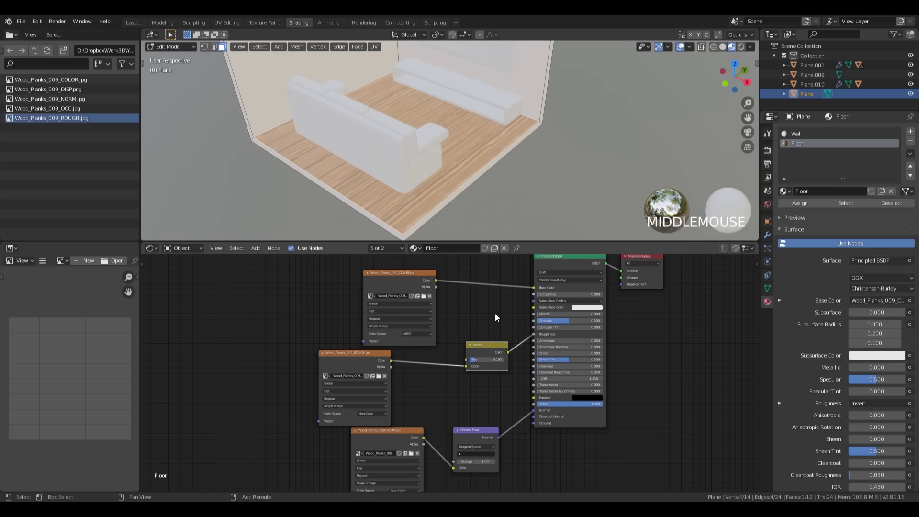
{"action": "middle_click_drag", "start_coordinate": [583, 136], "coordinate": [547, 155]}
{"action": "scroll", "coordinate": [547, 155], "scroll_direction": "up", "scroll_amount": 2}
{"action": "middle_click_drag", "start_coordinate": [462, 157], "coordinate": [450, 138]}
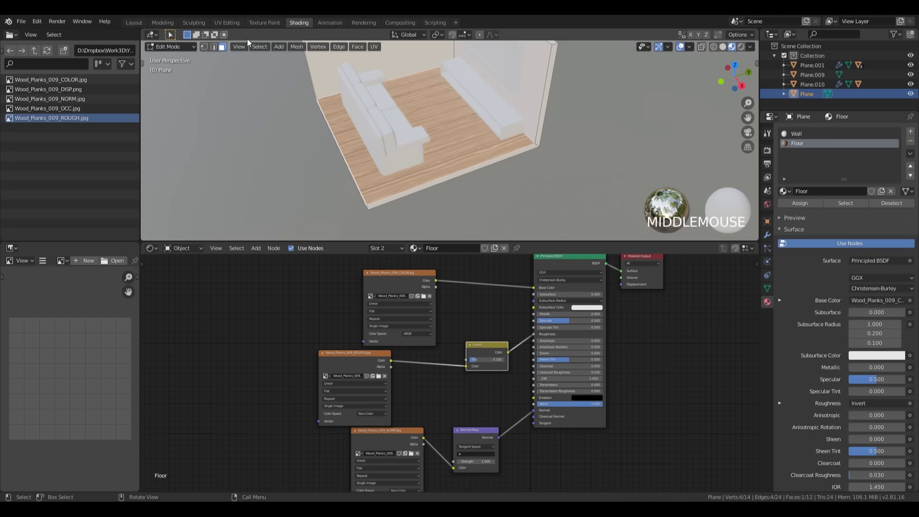
{"action": "left_click", "coordinate": [227, 23]}
{"action": "scroll", "coordinate": [209, 196], "scroll_direction": "down", "scroll_amount": 5}
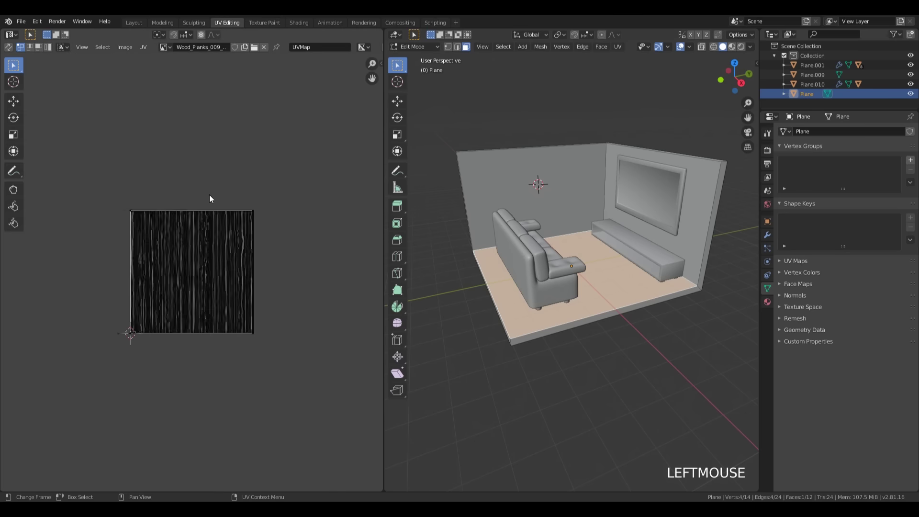
{"action": "scroll", "coordinate": [231, 253], "scroll_direction": "up", "scroll_amount": 2}
{"action": "left_click_drag", "start_coordinate": [153, 275], "coordinate": [331, 423]}
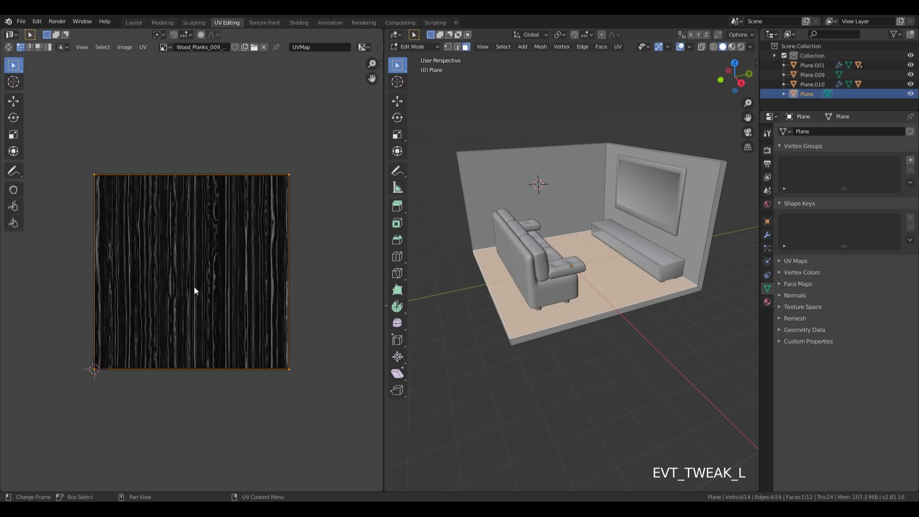
{"action": "key", "text": "s"}
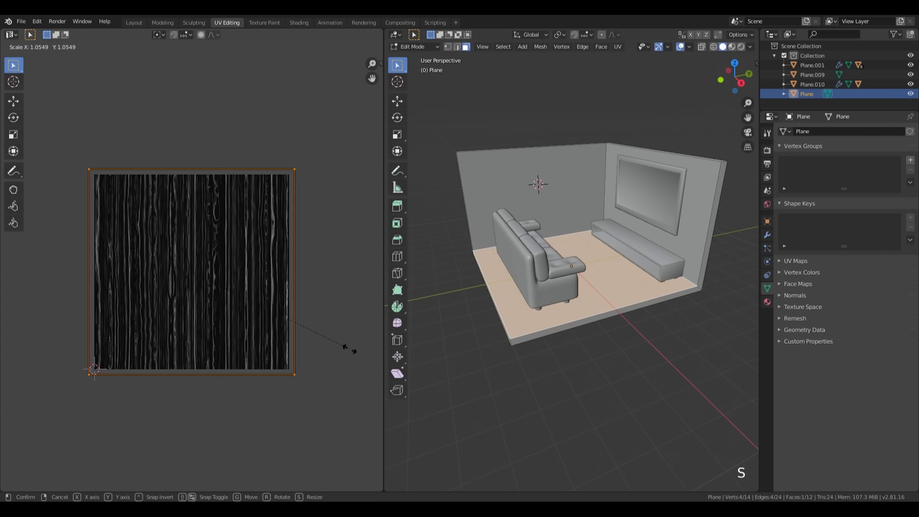
{"action": "key", "text": "Escape"}
{"action": "left_click", "coordinate": [268, 22]}
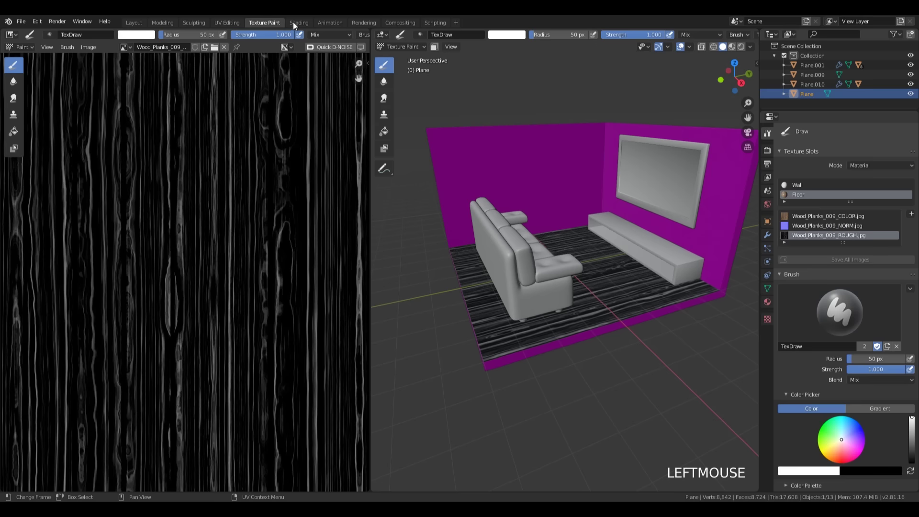
{"action": "left_click", "coordinate": [297, 23]}
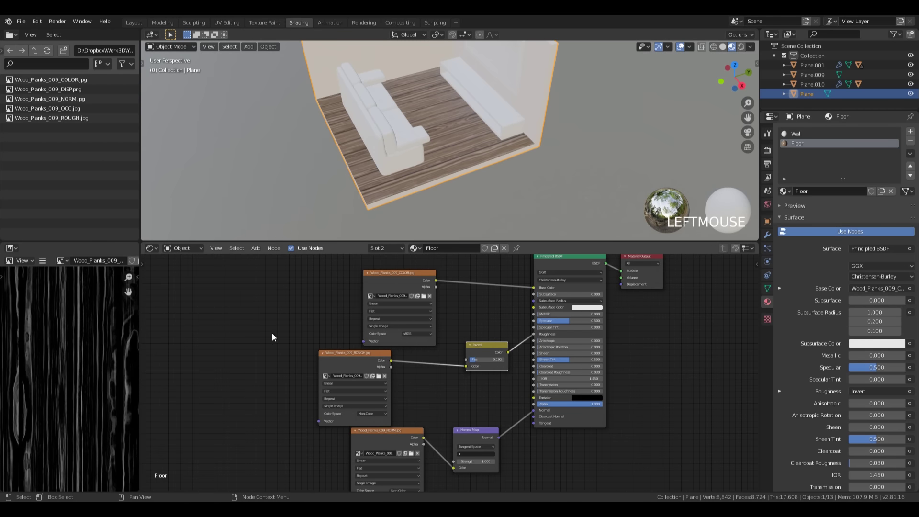
Add Texture Coordinate and Mapping nodes to the color image texture and move both clear of the texture nodes
{"action": "middle_click_drag", "start_coordinate": [310, 340], "coordinate": [356, 325], "text": "shift"}
{"action": "left_click", "coordinate": [443, 263]}
{"action": "middle_click_drag", "start_coordinate": [531, 309], "coordinate": [510, 345], "text": "shift"}
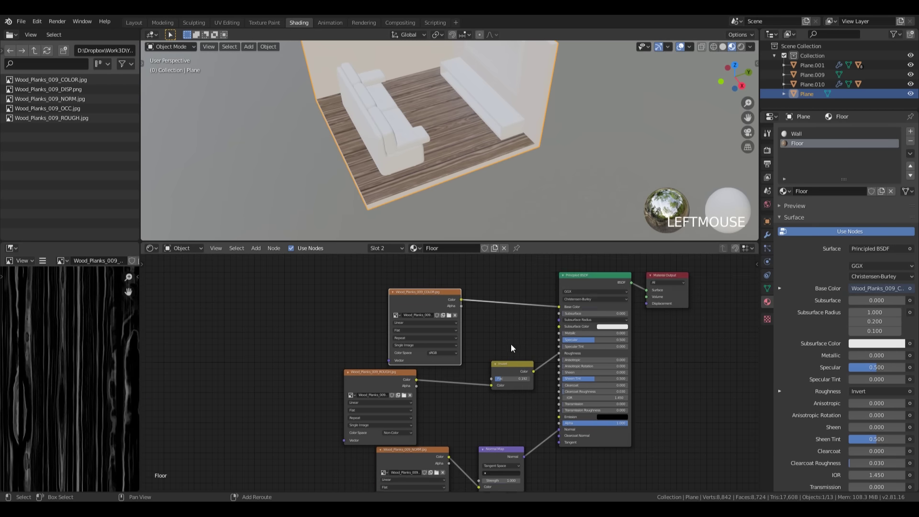
{"action": "scroll", "coordinate": [427, 309], "scroll_direction": "down", "scroll_amount": 1, "text": "shift"}
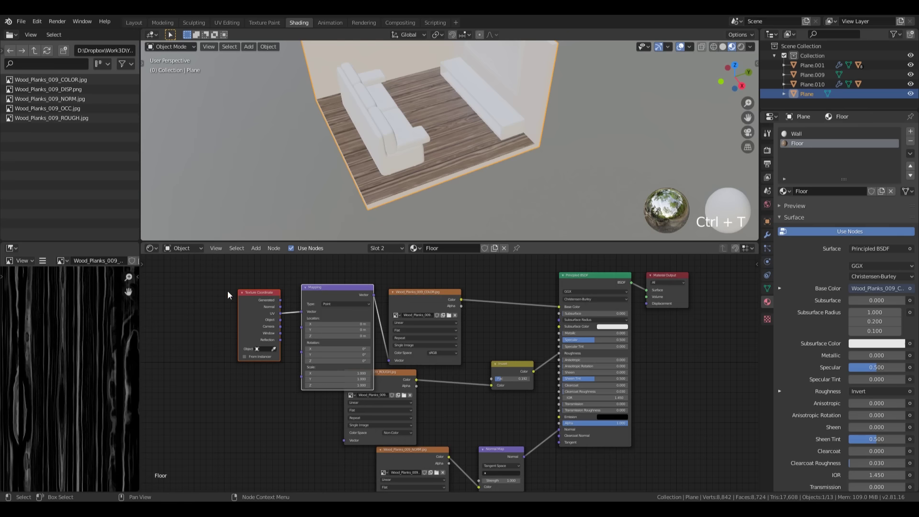
{"action": "left_click", "coordinate": [262, 296]}
{"action": "left_click", "coordinate": [352, 295], "text": "shift"}
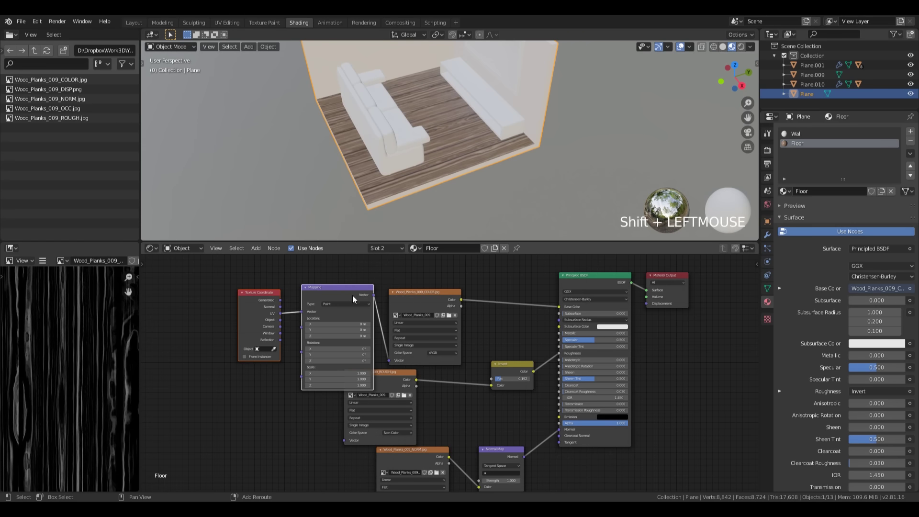
{"action": "left_click_drag", "start_coordinate": [355, 301], "coordinate": [282, 340]}
{"action": "middle_click_drag", "start_coordinate": [282, 341], "coordinate": [312, 270]}
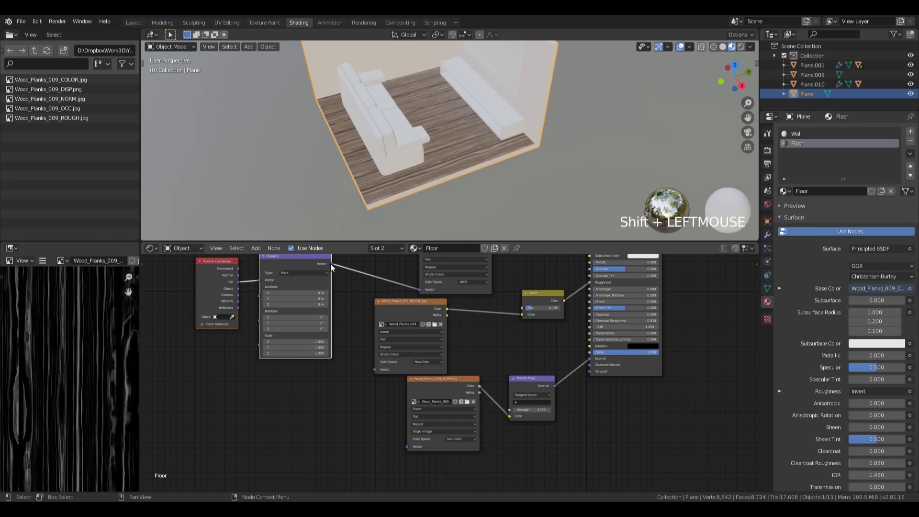
Link the Mapping node's Vector output to the roughness and normal textures, and shift the roughness node closer to the Invert node
{"action": "left_click_drag", "start_coordinate": [331, 264], "coordinate": [375, 371]}
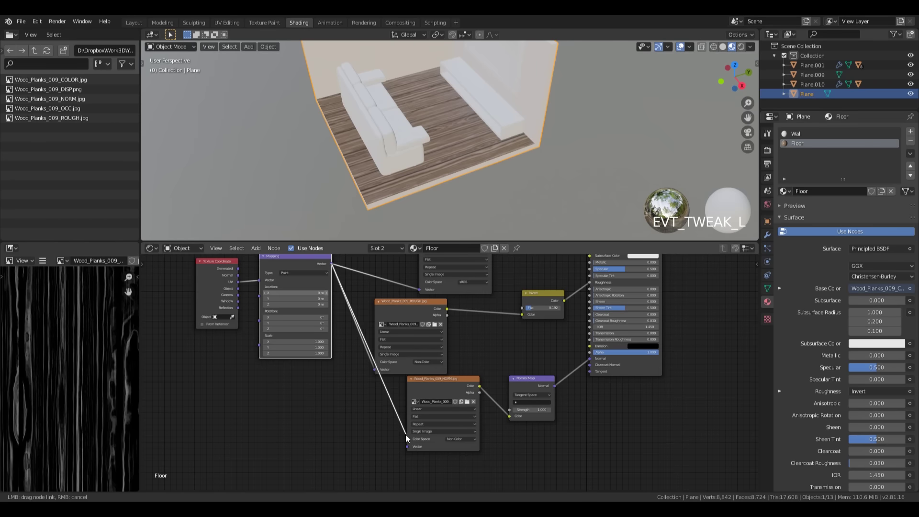
{"action": "left_click_drag", "start_coordinate": [406, 435], "coordinate": [405, 446]}
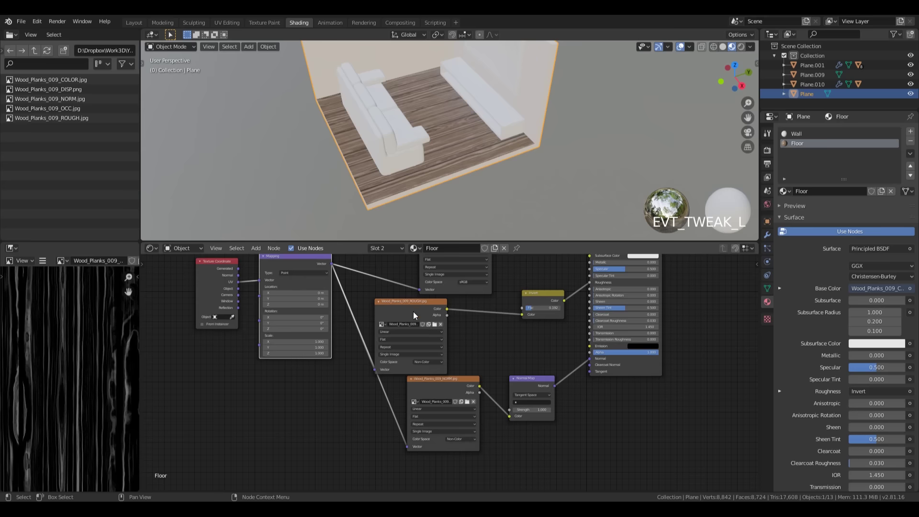
{"action": "left_click_drag", "start_coordinate": [414, 312], "coordinate": [459, 311]}
Set the Mapping node's scale to 2 on all three axes and check the floor planks up close
{"action": "middle_click_drag", "start_coordinate": [354, 283], "coordinate": [283, 383]}
{"action": "scroll", "coordinate": [415, 341], "scroll_direction": "up", "scroll_amount": 3}
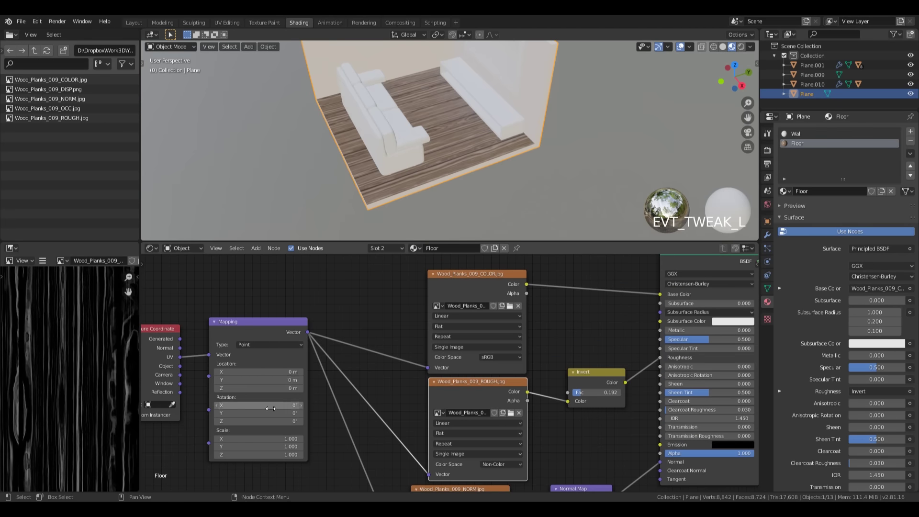
{"action": "left_click_drag", "start_coordinate": [284, 439], "coordinate": [282, 455]}
{"action": "left_click", "coordinate": [267, 471]}
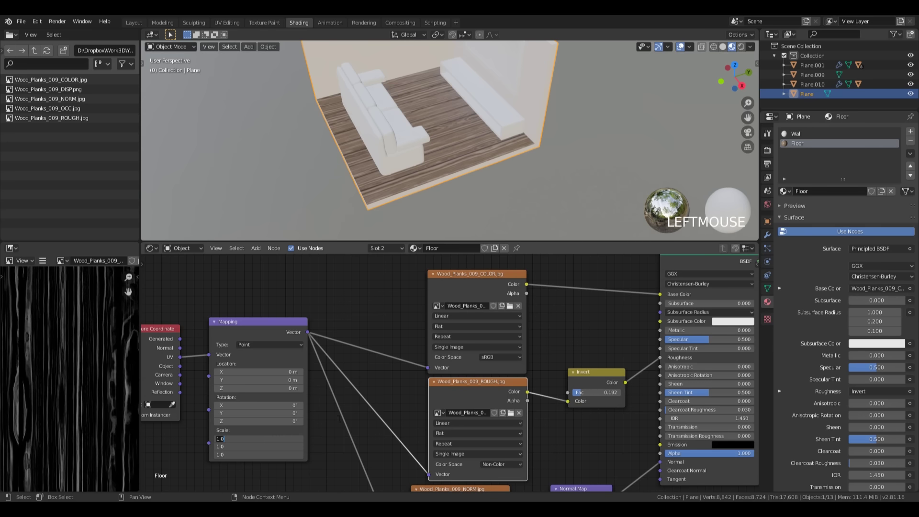
{"action": "type", "text": "2"}
{"action": "key", "text": "KP_Enter"}
{"action": "scroll", "coordinate": [482, 148], "scroll_direction": "up", "scroll_amount": 4}
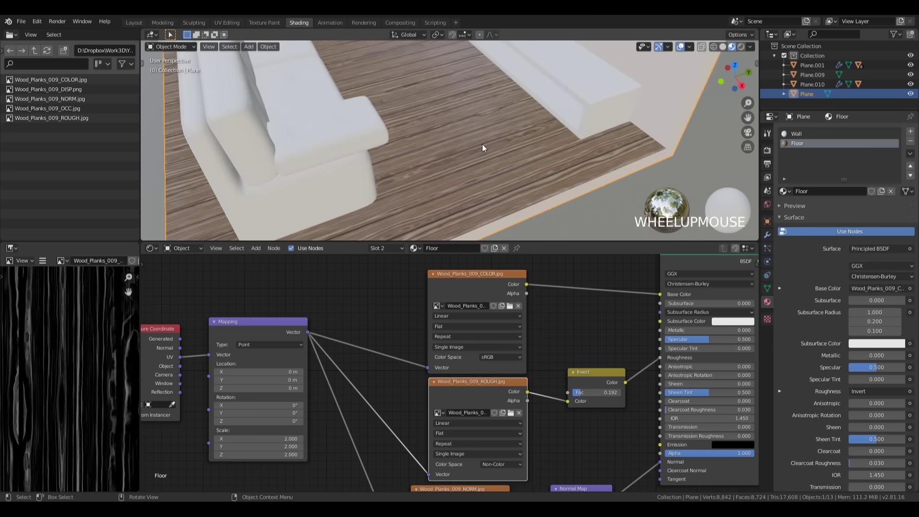
Set the Mapping node's X, Y and Z scale to 1.5 and view the floor across the whole room
{"action": "mouse_move", "coordinate": [272, 438]}
{"action": "left_mouse_down"}
{"action": "mouse_move", "coordinate": [273, 455]}
{"action": "mouse_move", "coordinate": [273, 440]}
{"action": "left_mouse_up"}
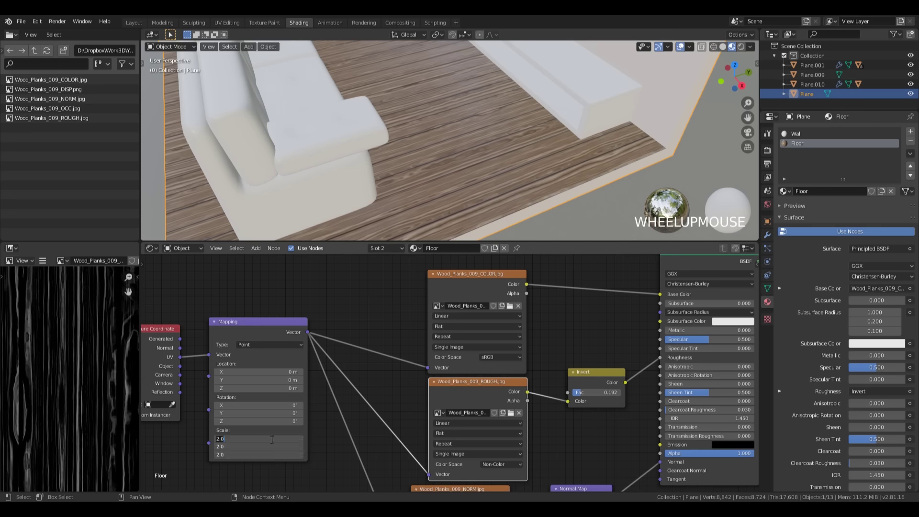
{"action": "type", "text": "1.5"}
{"action": "key", "text": "KP_Enter"}
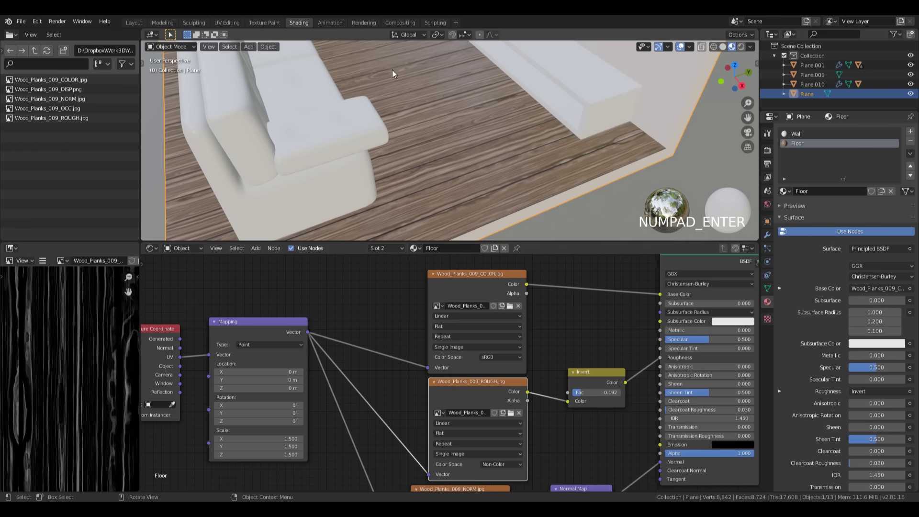
{"action": "scroll", "coordinate": [441, 116], "scroll_direction": "down", "scroll_amount": 4}
{"action": "middle_click_drag", "start_coordinate": [441, 116], "coordinate": [486, 178]}
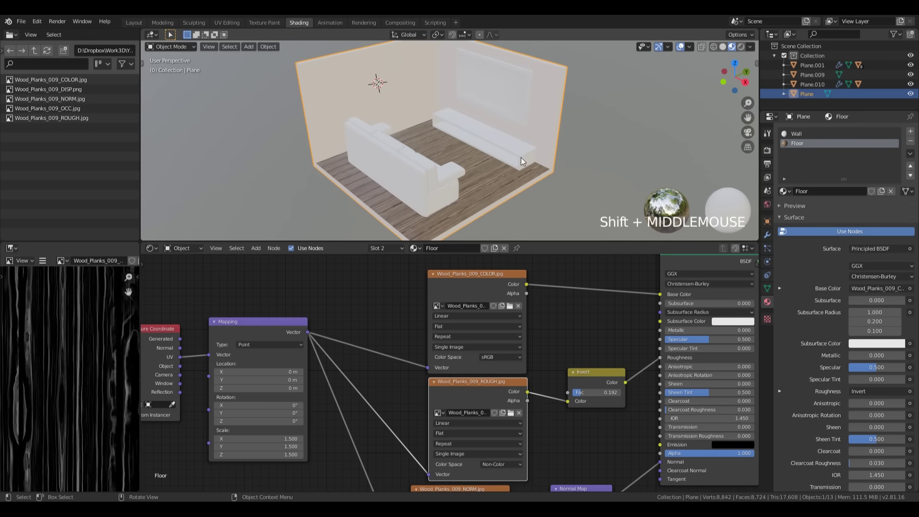
Give the sofa frame a new material named Sofa
{"action": "middle_click_drag", "start_coordinate": [592, 105], "coordinate": [539, 105], "text": "shift"}
{"action": "middle_click_drag", "start_coordinate": [499, 171], "coordinate": [462, 133]}
{"action": "left_click", "coordinate": [359, 173]}
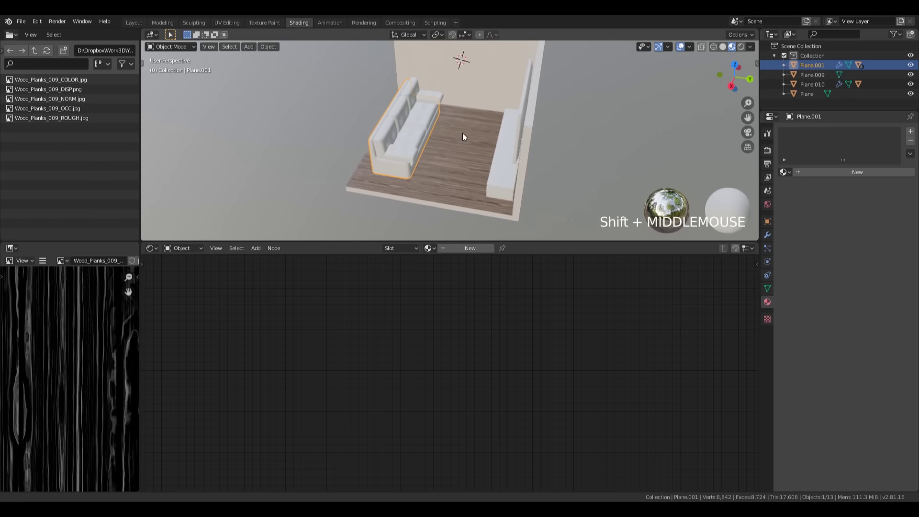
{"action": "scroll", "coordinate": [454, 136], "scroll_direction": "up", "scroll_amount": 4}
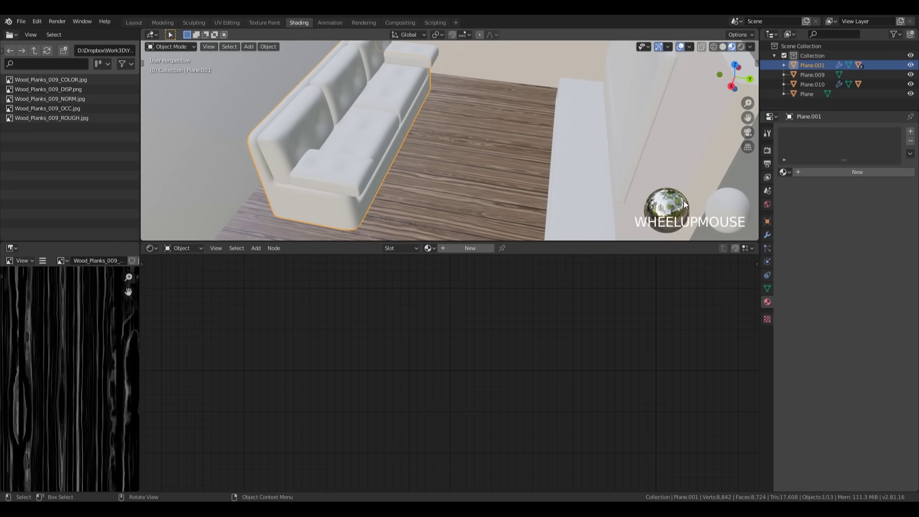
{"action": "left_click", "coordinate": [469, 248]}
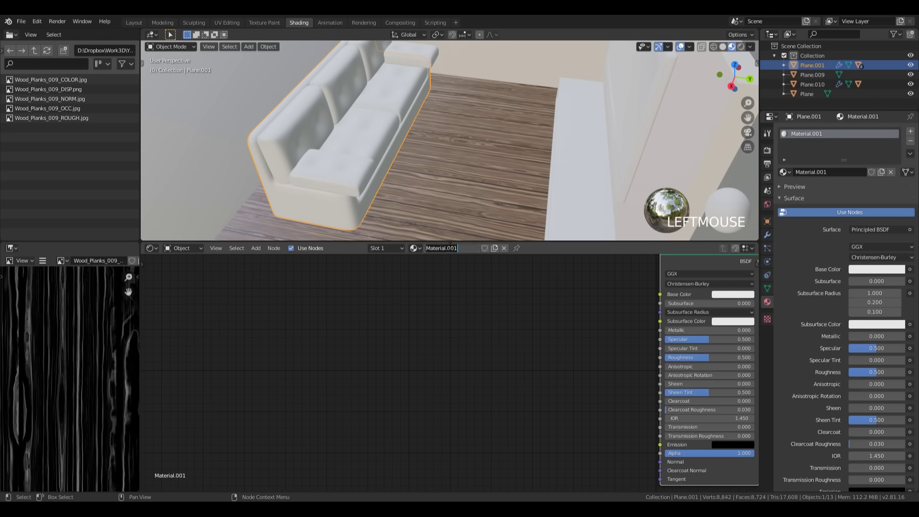
{"action": "type", "text": "Sofa"}
{"action": "key", "text": "Return"}
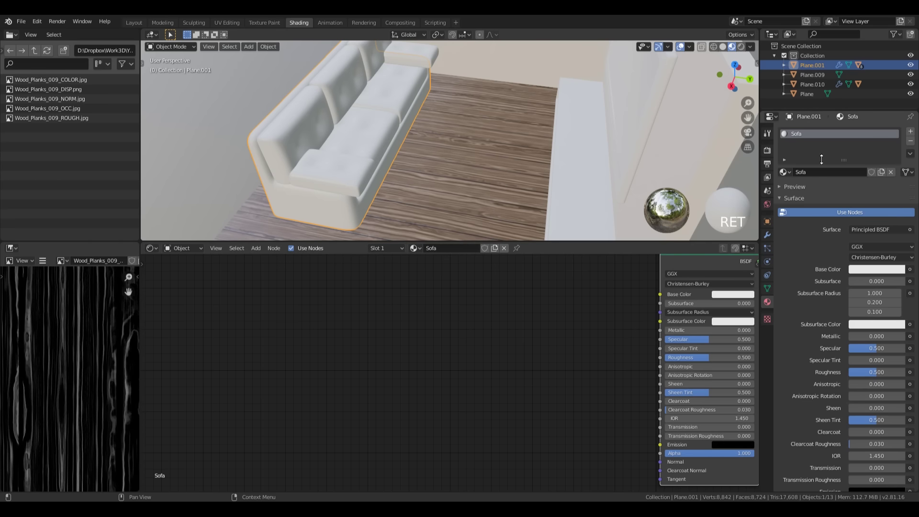
Darken the Sofa material's base color to near black and set its roughness to 0.4
{"action": "left_click", "coordinate": [871, 269]}
{"action": "left_click_drag", "start_coordinate": [898, 177], "coordinate": [897, 195]}
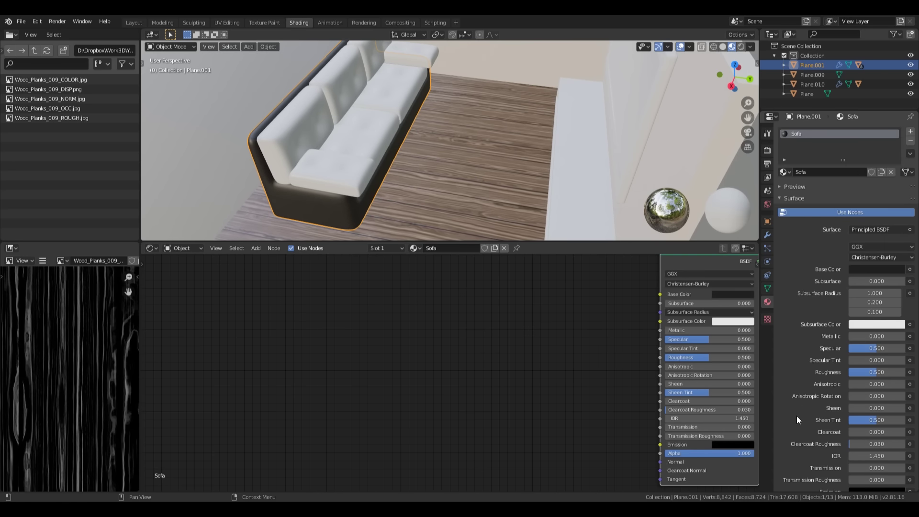
{"action": "left_click_drag", "start_coordinate": [875, 372], "coordinate": [859, 372]}
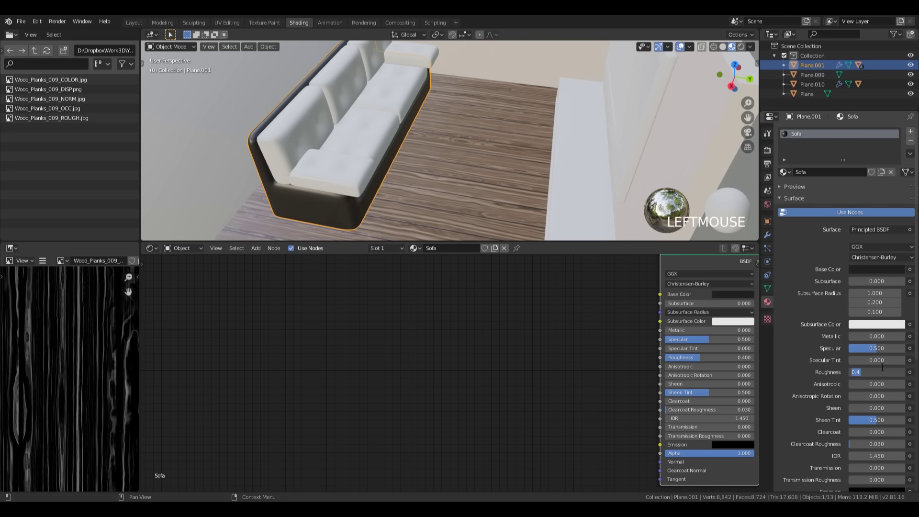
Assign the existing Sofa material to the sofa's back cushions
{"action": "left_click", "coordinate": [313, 122]}
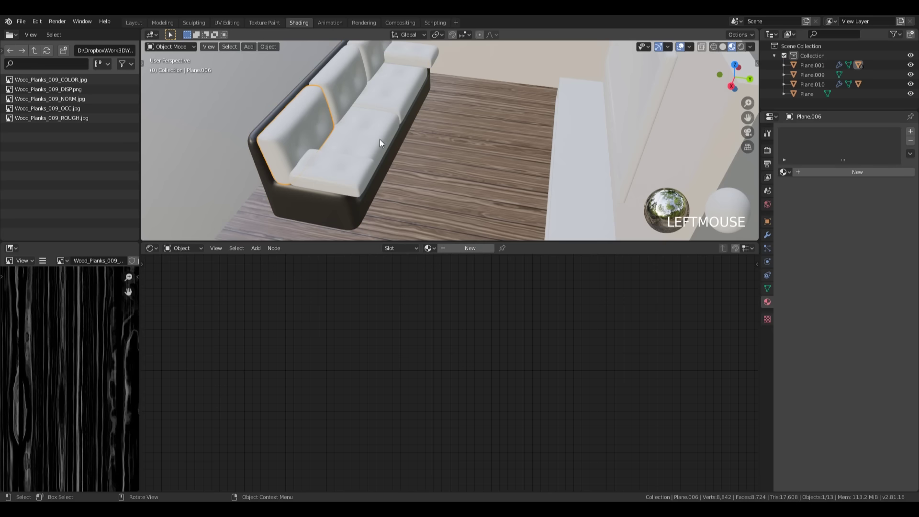
{"action": "left_click", "coordinate": [787, 172]}
{"action": "left_click", "coordinate": [798, 205]}
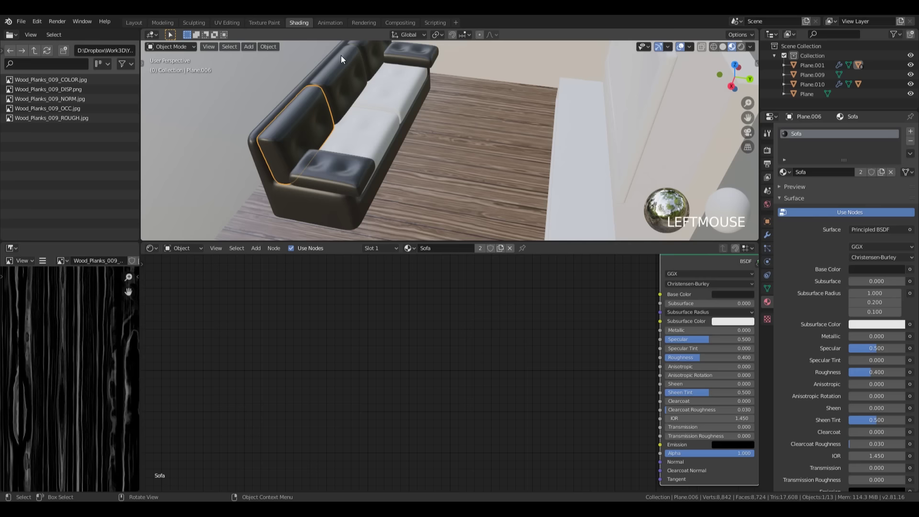
Assign the existing Sofa material to the sofa's seat cushions
{"action": "middle_click_drag", "start_coordinate": [415, 113], "coordinate": [375, 147]}
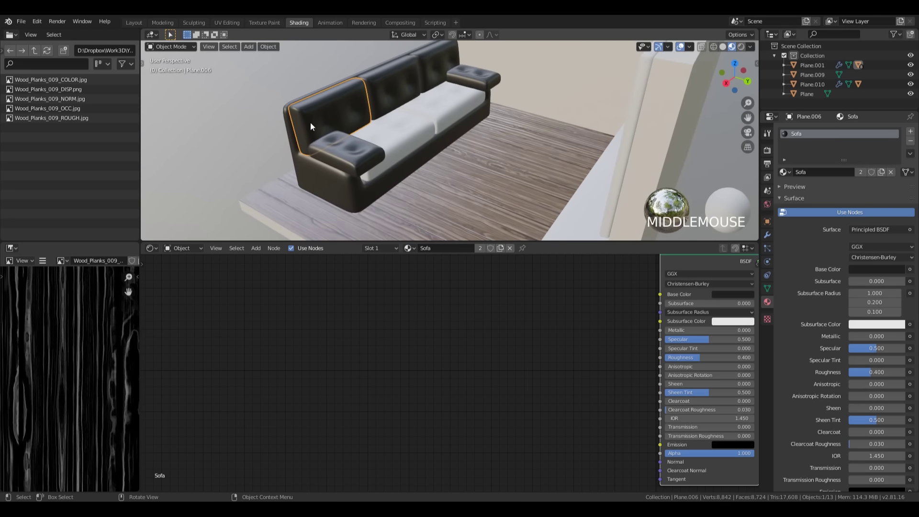
{"action": "middle_click_drag", "start_coordinate": [438, 123], "coordinate": [363, 164]}
{"action": "left_click", "coordinate": [356, 162]}
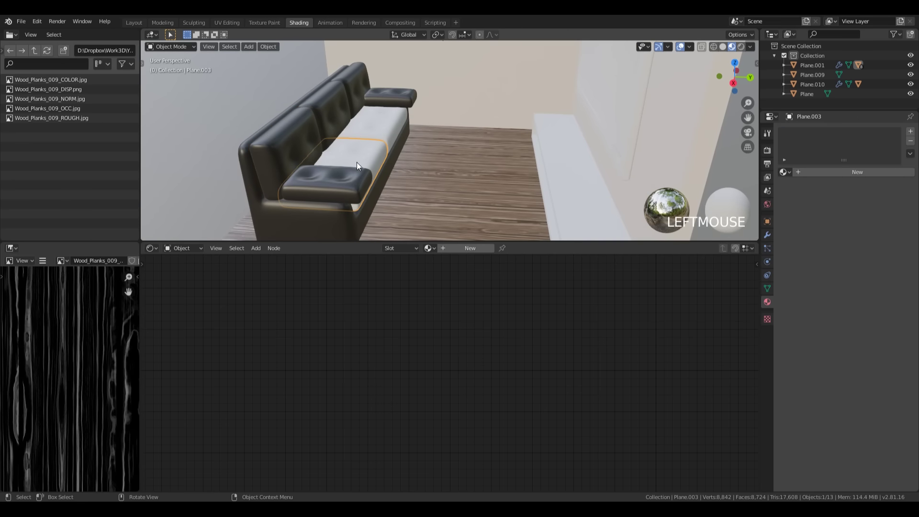
{"action": "left_click", "coordinate": [785, 172]}
{"action": "left_click", "coordinate": [798, 205]}
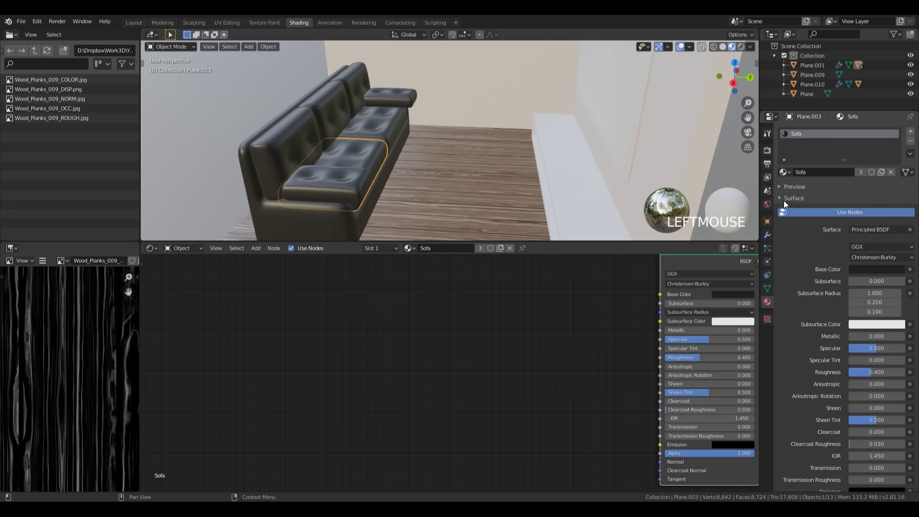
Make the sofa legs thinner by scaling their whole mesh to about 0.86 horizontally, keeping the height
{"action": "scroll", "coordinate": [409, 142], "scroll_direction": "down", "scroll_amount": 3}
{"action": "middle_click_drag", "start_coordinate": [409, 143], "coordinate": [456, 145]}
{"action": "left_click", "coordinate": [397, 133]}
{"action": "scroll", "coordinate": [472, 114], "scroll_direction": "up", "scroll_amount": 3}
{"action": "key", "text": "Tab"}
{"action": "key", "text": "a"}
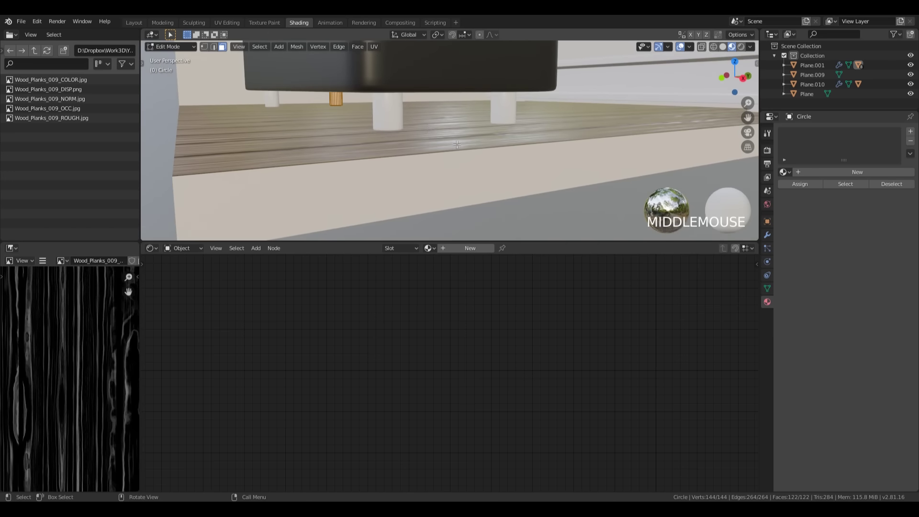
{"action": "key", "text": "s"}
{"action": "key", "text": "shift+z"}
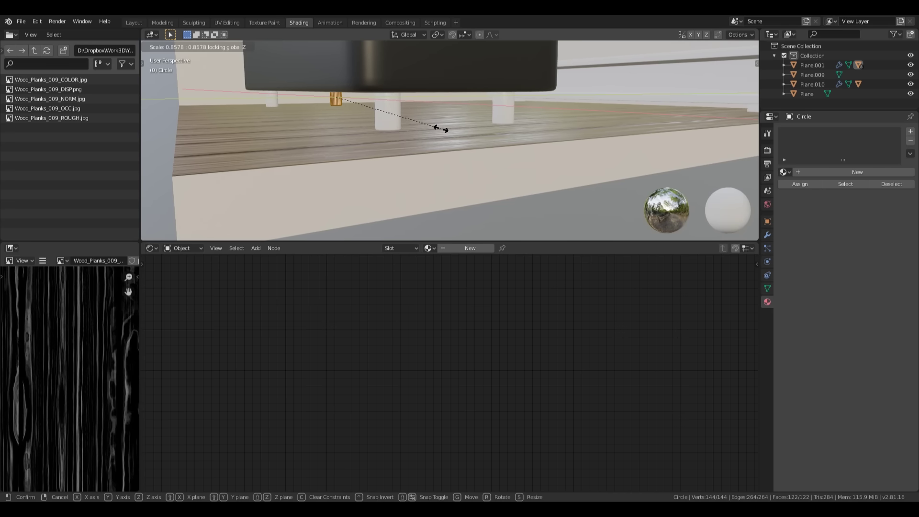
{"action": "left_click", "coordinate": [440, 129]}
{"action": "middle_click_drag", "start_coordinate": [395, 126], "coordinate": [555, 105]}
{"action": "scroll", "coordinate": [553, 114], "scroll_direction": "down", "scroll_amount": 5}
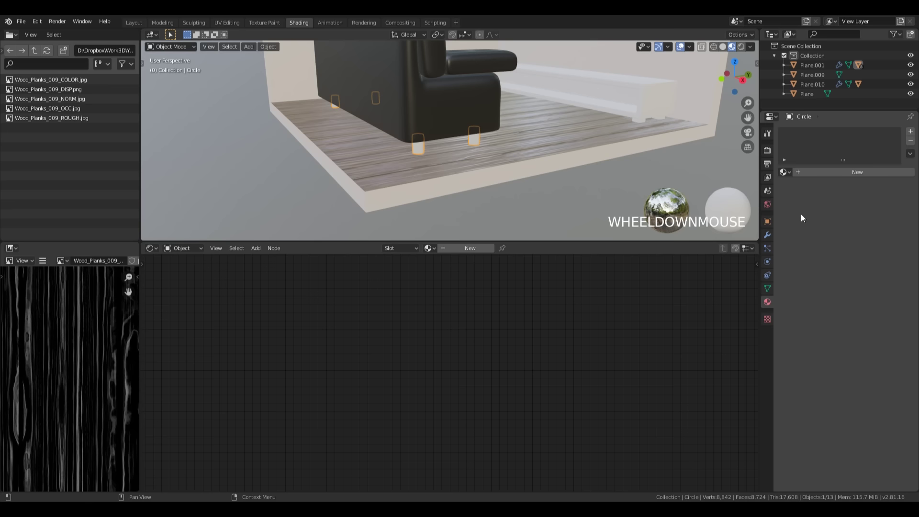
Give the sofa legs a new material named Metal with Metallic set to 1
{"action": "left_click", "coordinate": [818, 172]}
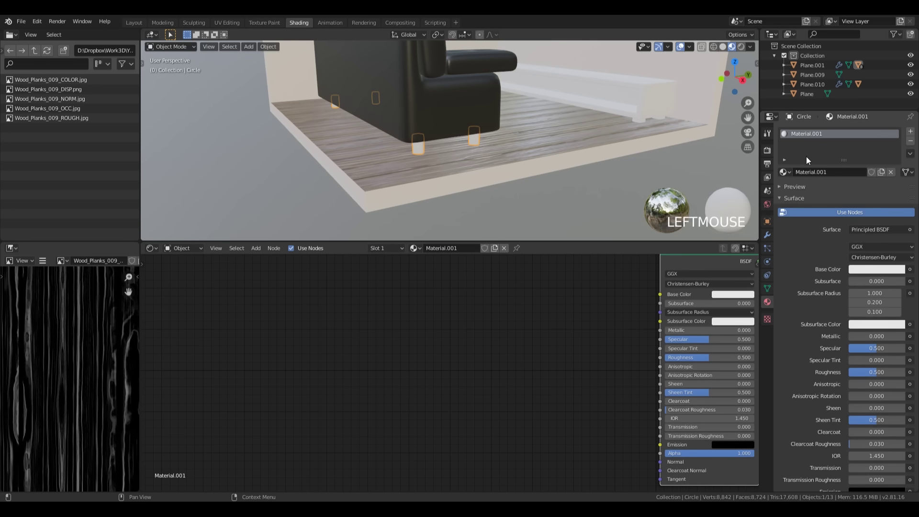
{"action": "type", "text": "Metal"}
{"action": "key", "text": "Return"}
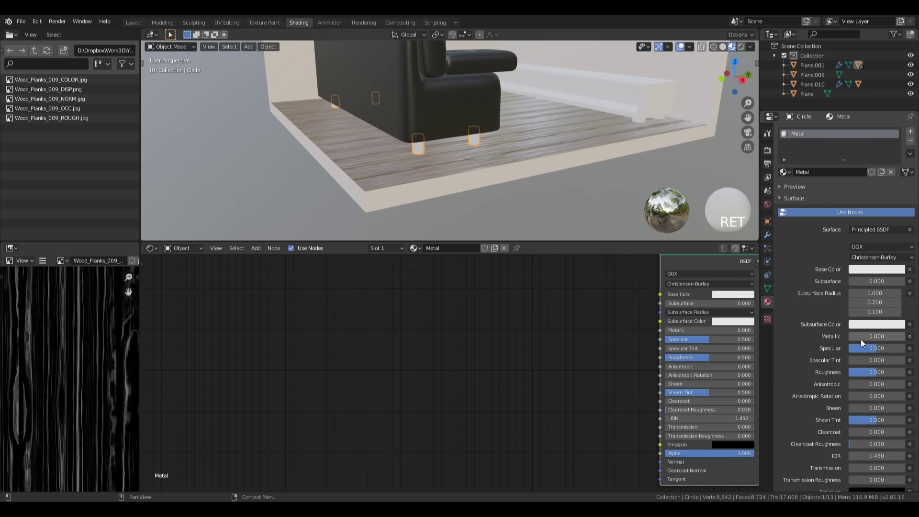
{"action": "left_click_drag", "start_coordinate": [861, 340], "coordinate": [902, 340]}
Examine the metal sofa legs up close and from several angles around the sofa
{"action": "scroll", "coordinate": [453, 150], "scroll_direction": "up", "scroll_amount": 4}
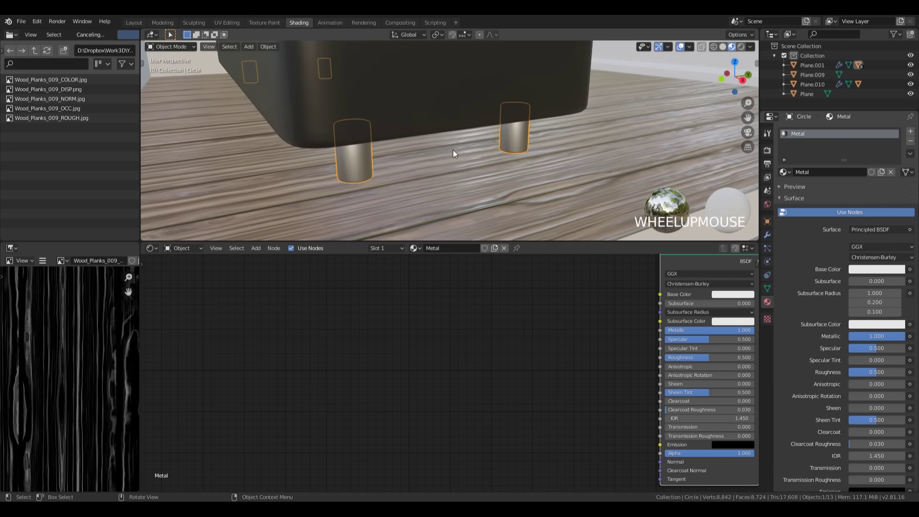
{"action": "middle_click_drag", "start_coordinate": [453, 150], "coordinate": [429, 128]}
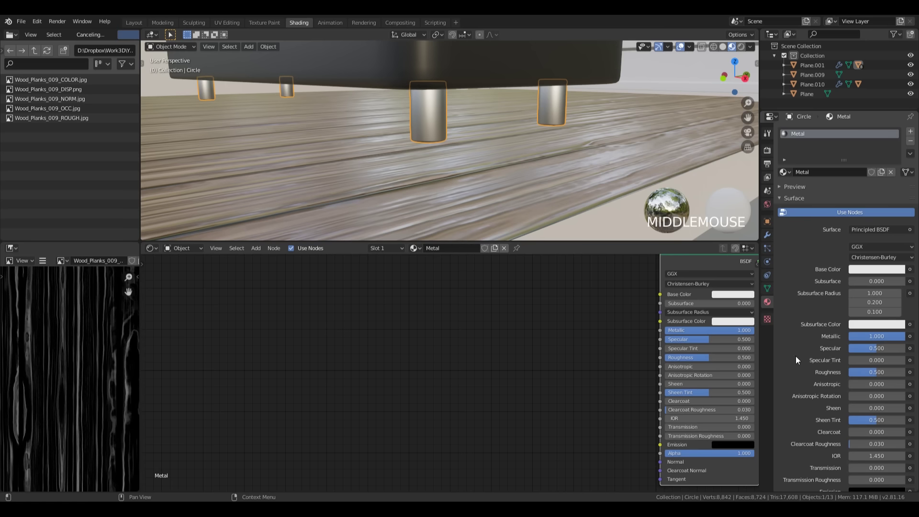
{"action": "scroll", "coordinate": [552, 125], "scroll_direction": "down", "scroll_amount": 3}
{"action": "scroll", "coordinate": [527, 115], "scroll_direction": "down", "scroll_amount": 2}
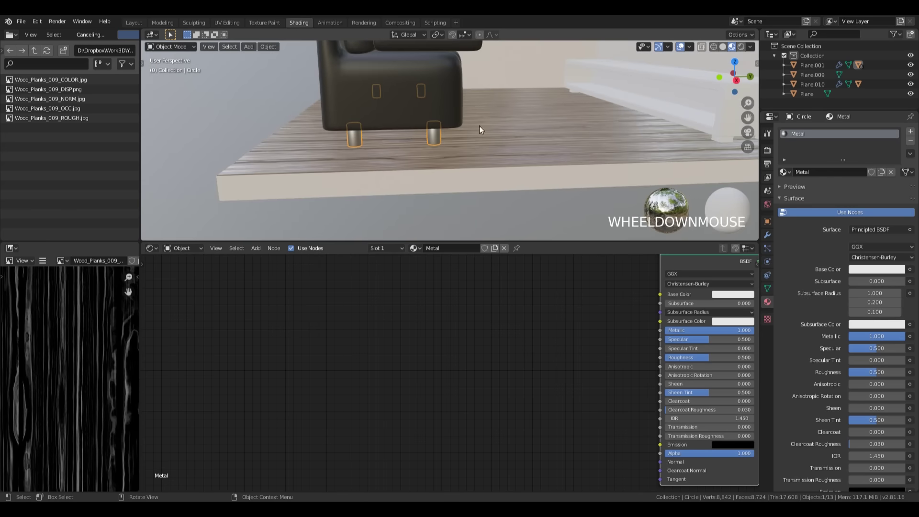
{"action": "scroll", "coordinate": [439, 139], "scroll_direction": "down", "scroll_amount": 2}
{"action": "middle_click_drag", "start_coordinate": [439, 140], "coordinate": [588, 129]}
{"action": "scroll", "coordinate": [478, 114], "scroll_direction": "down", "scroll_amount": 3}
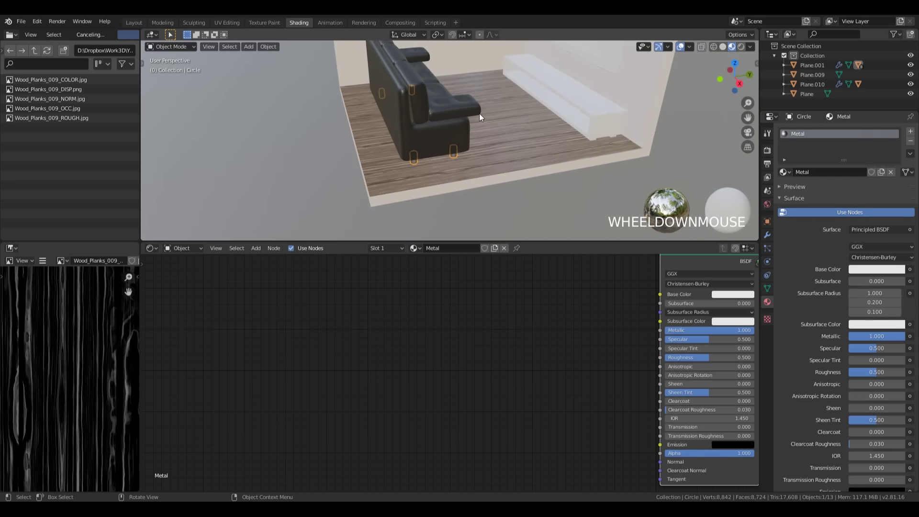
{"action": "scroll", "coordinate": [492, 133], "scroll_direction": "up", "scroll_amount": 4}
{"action": "middle_click_drag", "start_coordinate": [492, 133], "coordinate": [496, 125]}
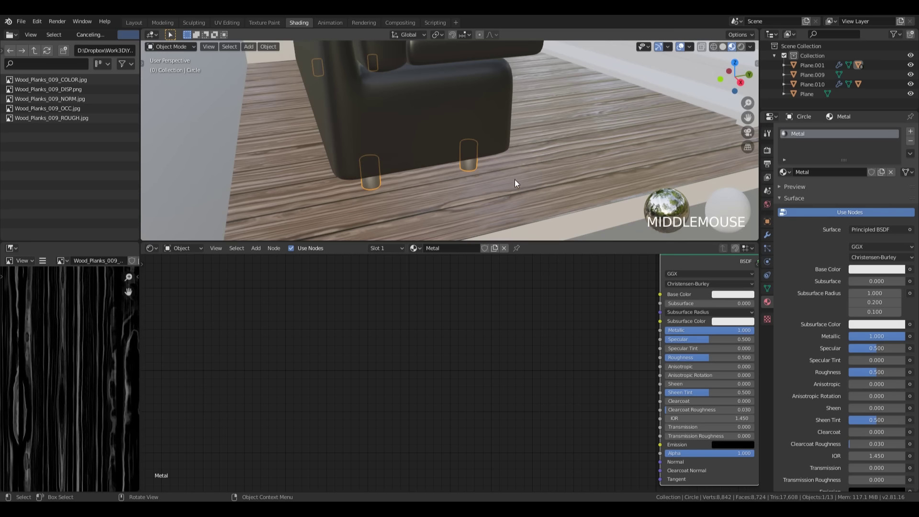
Give the cabinet along the wall a new material named Wood
{"action": "scroll", "coordinate": [486, 167], "scroll_direction": "down", "scroll_amount": 5}
{"action": "middle_click_drag", "start_coordinate": [558, 96], "coordinate": [479, 171], "text": "shift"}
{"action": "left_click", "coordinate": [500, 161]}
{"action": "middle_click_drag", "start_coordinate": [559, 175], "coordinate": [496, 144], "text": "shift"}
{"action": "key", "text": "KP_Decimal"}
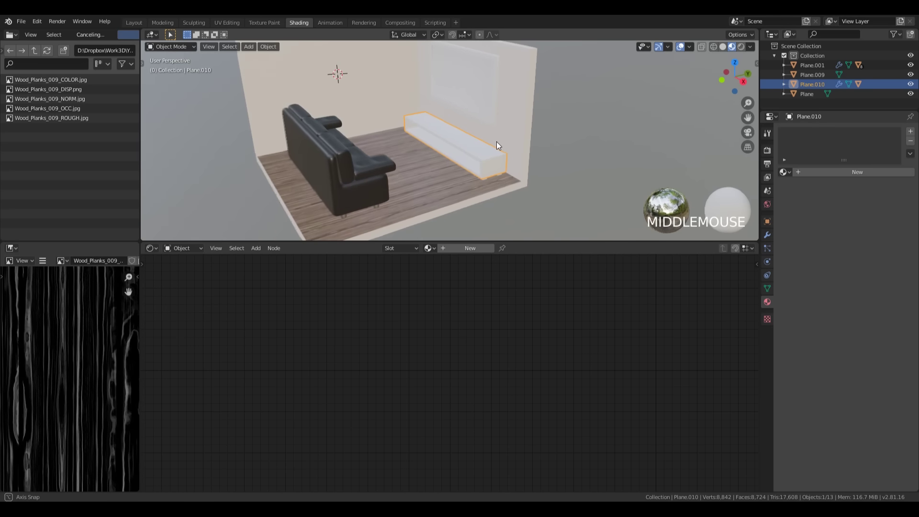
{"action": "left_click", "coordinate": [828, 172]}
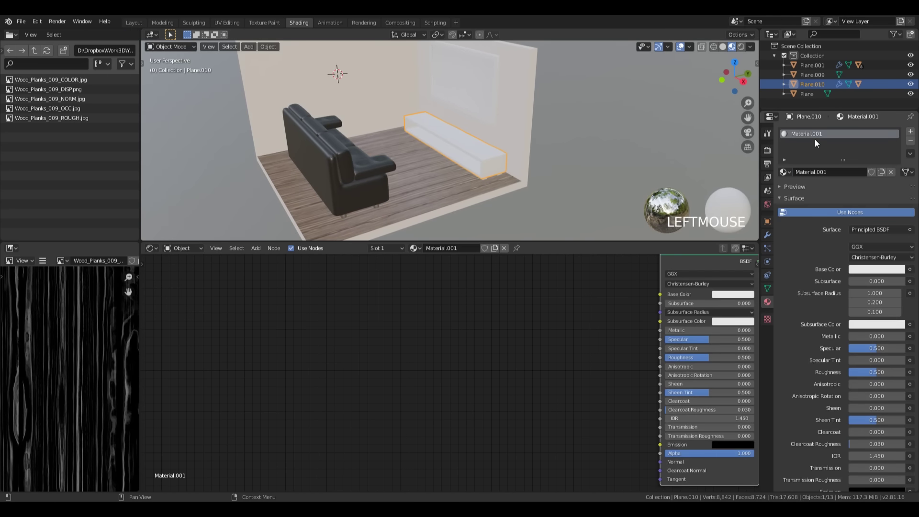
{"action": "double_click", "coordinate": [821, 134]}
{"action": "type", "text": "Wood"}
{"action": "key", "text": "Return"}
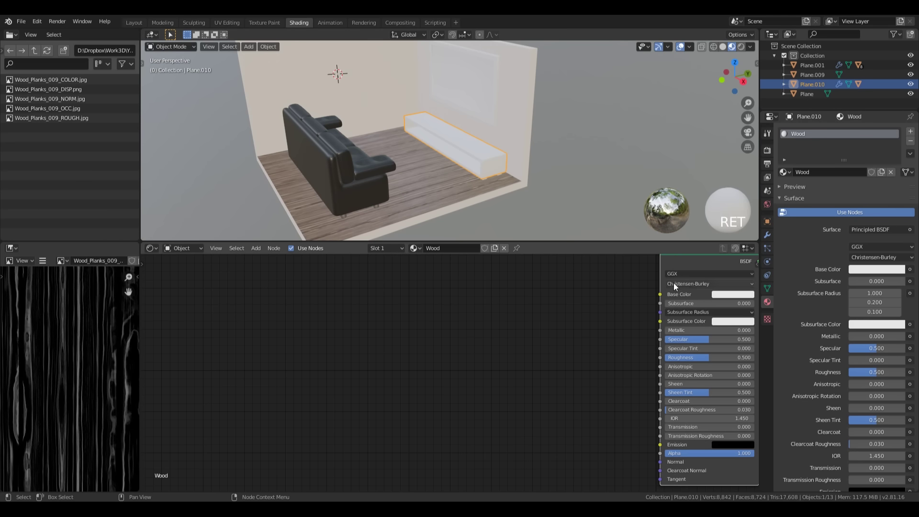
Show the texture files as thumbnails and open the folder holding the Wood22 textures
{"action": "key", "text": "Home"}
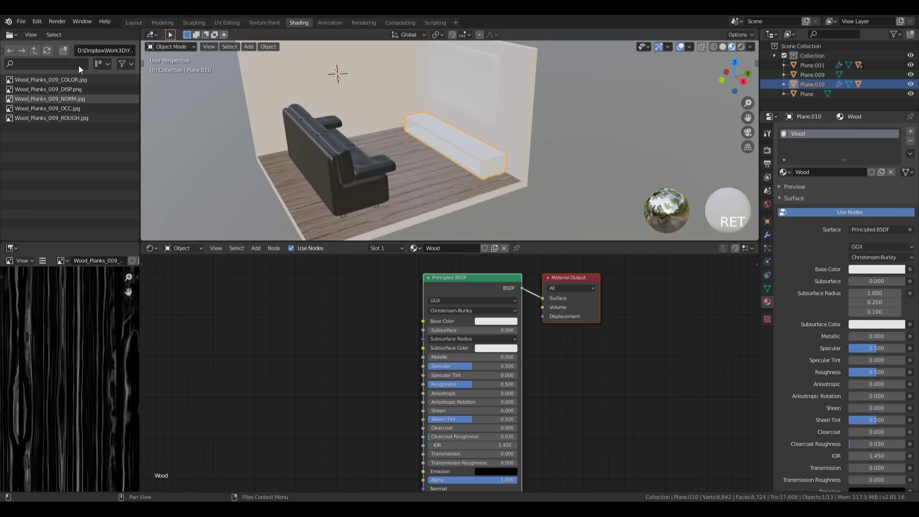
{"action": "left_click", "coordinate": [103, 64]}
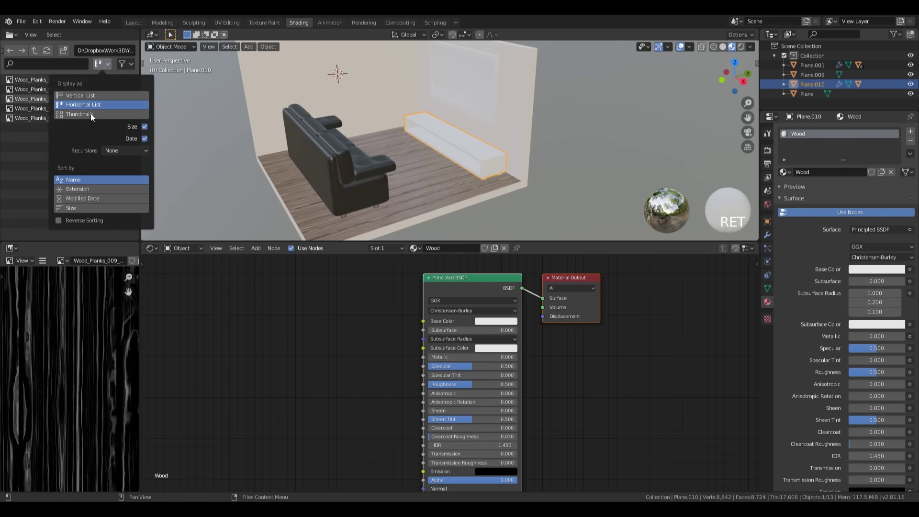
{"action": "left_click", "coordinate": [90, 114]}
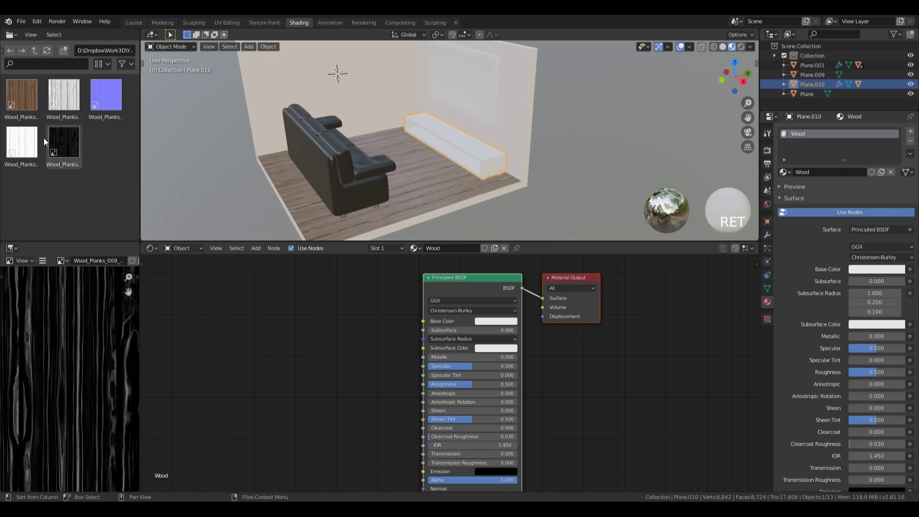
{"action": "left_click", "coordinate": [34, 50]}
{"action": "double_click", "coordinate": [63, 98]}
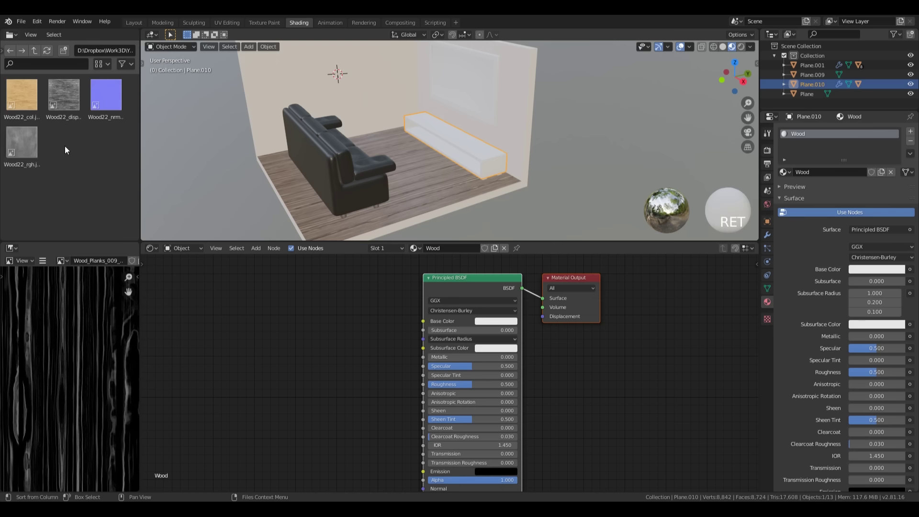
Add Wood22_col.jpg and the Wood22 normal map as image textures to the Wood material's nodes
{"action": "left_click_drag", "start_coordinate": [24, 90], "coordinate": [272, 313]}
{"action": "left_click_drag", "start_coordinate": [122, 114], "coordinate": [227, 405]}
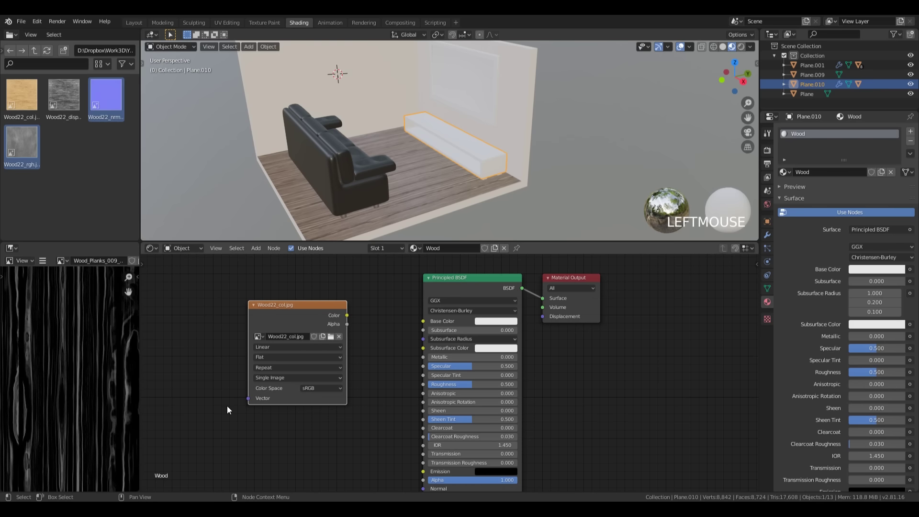
{"action": "scroll", "coordinate": [226, 406], "scroll_direction": "down", "scroll_amount": 2}
{"action": "left_click_drag", "start_coordinate": [106, 94], "coordinate": [343, 462]}
Reverse the name sorting of the texture files and add Wood22_rgh.jpg as an image texture to the Wood material
{"action": "left_click", "coordinate": [102, 63]}
{"action": "left_click", "coordinate": [88, 96]}
{"action": "left_click", "coordinate": [36, 79]}
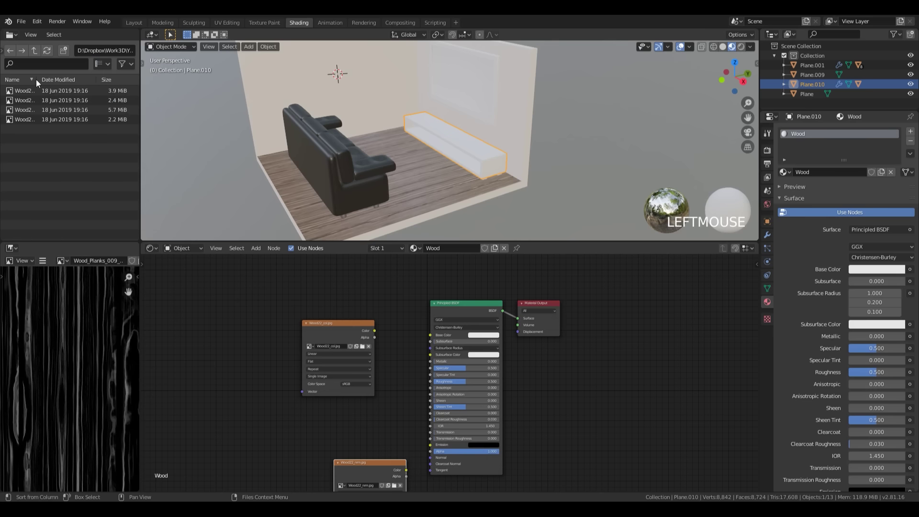
{"action": "left_click", "coordinate": [100, 63]}
{"action": "left_click", "coordinate": [88, 105]}
{"action": "left_click_drag", "start_coordinate": [30, 80], "coordinate": [316, 431]}
{"action": "left_click", "coordinate": [104, 64]}
{"action": "left_click", "coordinate": [88, 113]}
Set the color space of the Wood22 roughness and normal textures to Non-Color
{"action": "scroll", "coordinate": [430, 378], "scroll_direction": "up", "scroll_amount": 2}
{"action": "scroll", "coordinate": [445, 394], "scroll_direction": "down", "scroll_amount": 3}
{"action": "middle_click_drag", "start_coordinate": [445, 394], "coordinate": [505, 335]}
{"action": "left_click_drag", "start_coordinate": [402, 345], "coordinate": [356, 336]}
{"action": "left_click", "coordinate": [366, 395]}
{"action": "left_click", "coordinate": [377, 426]}
{"action": "left_click", "coordinate": [481, 451]}
{"action": "left_click", "coordinate": [477, 421]}
Add a Normal Map node and route the Wood22 normal texture through it into the Principled BSDF's Normal input
{"action": "left_click_drag", "start_coordinate": [471, 398], "coordinate": [451, 440]}
{"action": "key", "text": "shift+a"}
{"action": "mouse_move", "coordinate": [421, 422]}
{"action": "left_click", "coordinate": [520, 390]}
{"action": "left_click", "coordinate": [451, 397]}
{"action": "left_click_drag", "start_coordinate": [500, 406], "coordinate": [529, 379]}
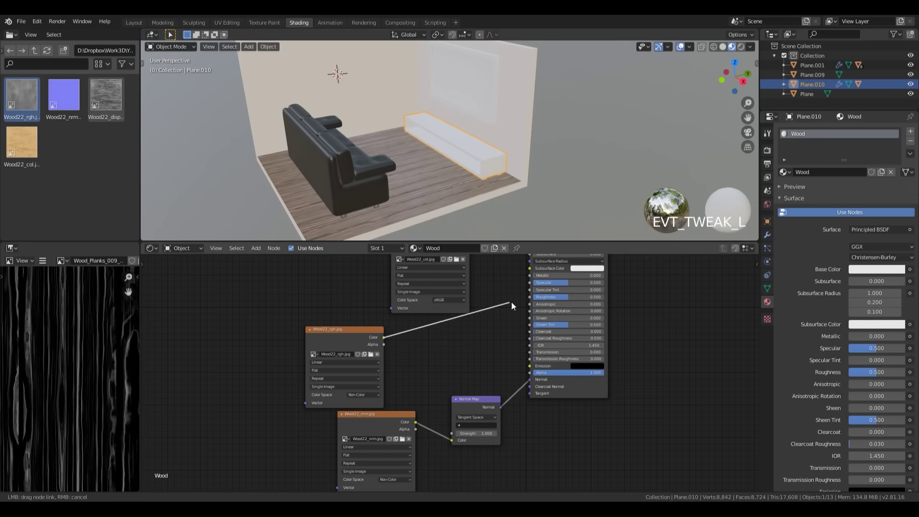
Connect Wood22_rgh.jpg to the shader's Roughness and Wood22_col.jpg to its Base Color
{"action": "left_click_drag", "start_coordinate": [511, 303], "coordinate": [529, 296]}
{"action": "middle_click", "coordinate": [493, 318], "text": "shift"}
{"action": "middle_click_drag", "start_coordinate": [493, 318], "coordinate": [420, 378], "text": "shift"}
{"action": "left_click_drag", "start_coordinate": [346, 294], "coordinate": [267, 296]}
{"action": "left_click_drag", "start_coordinate": [318, 304], "coordinate": [454, 306]}
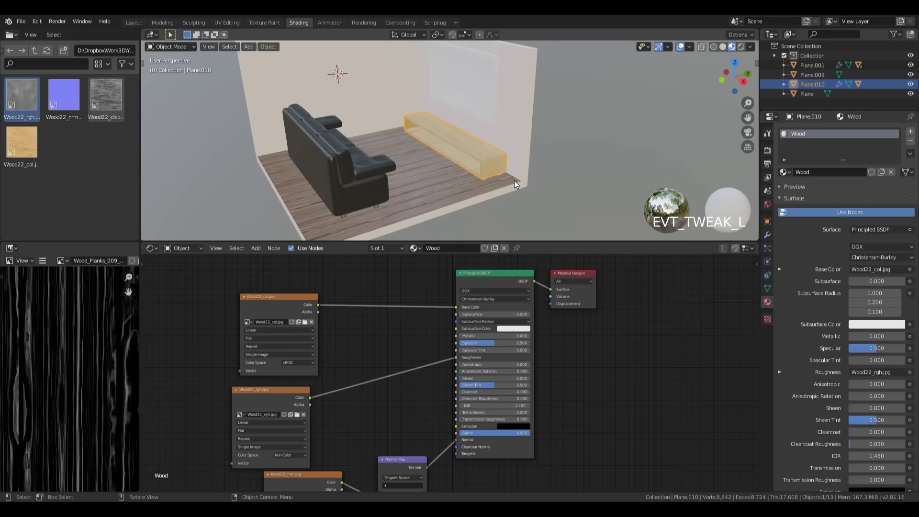
Enlarge the 3D view and unwrap all faces of the cabinet with Smart UV Project at an Angle Limit of 66
{"action": "scroll", "coordinate": [550, 163], "scroll_direction": "up", "scroll_amount": 4}
{"action": "scroll", "coordinate": [550, 163], "scroll_direction": "up", "scroll_amount": 2}
{"action": "scroll", "coordinate": [469, 112], "scroll_direction": "down", "scroll_amount": 2, "text": "shift"}
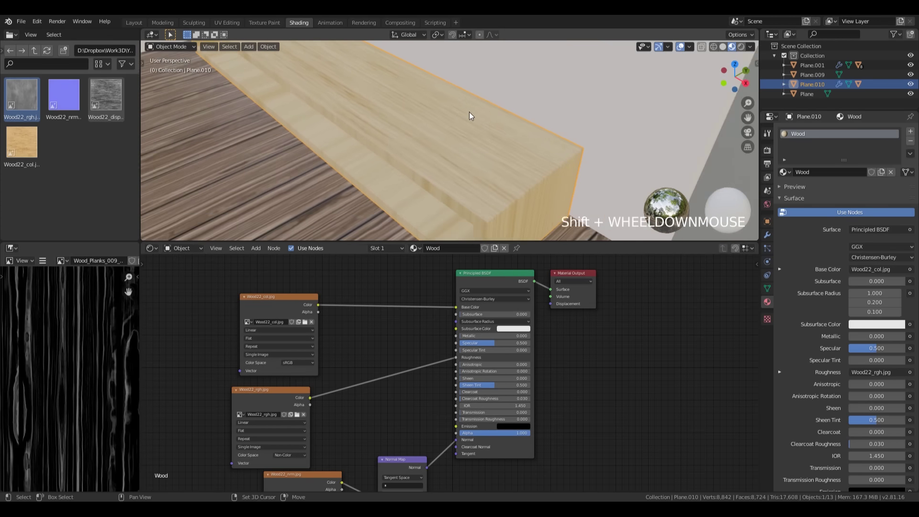
{"action": "scroll", "coordinate": [469, 112], "scroll_direction": "down", "scroll_amount": 1}
{"action": "middle_click_drag", "start_coordinate": [473, 114], "coordinate": [494, 127], "text": "shift"}
{"action": "scroll", "coordinate": [494, 127], "scroll_direction": "down", "scroll_amount": 2}
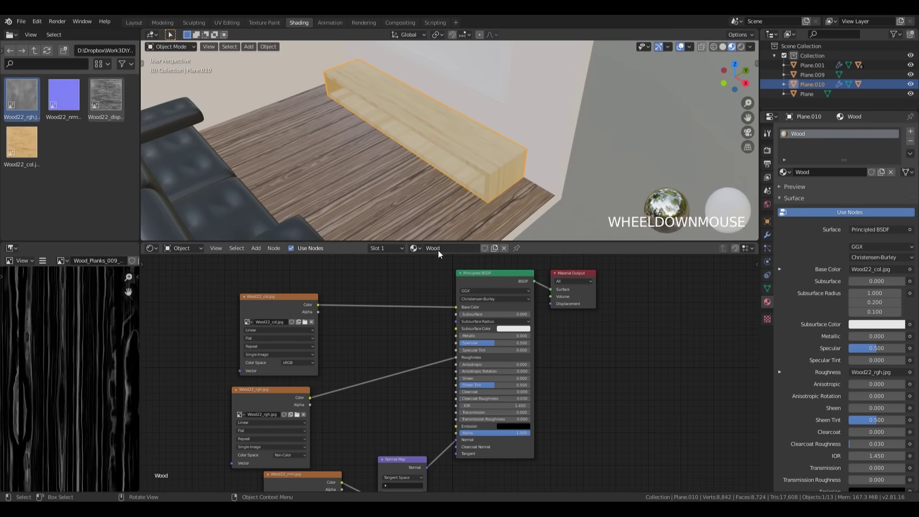
{"action": "left_click_drag", "start_coordinate": [439, 242], "coordinate": [442, 283]}
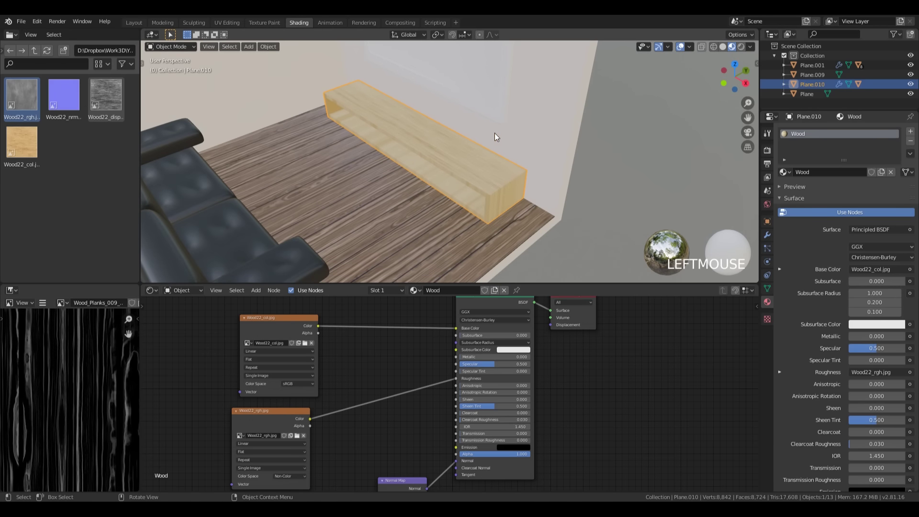
{"action": "key", "text": "Tab"}
{"action": "key", "text": "a"}
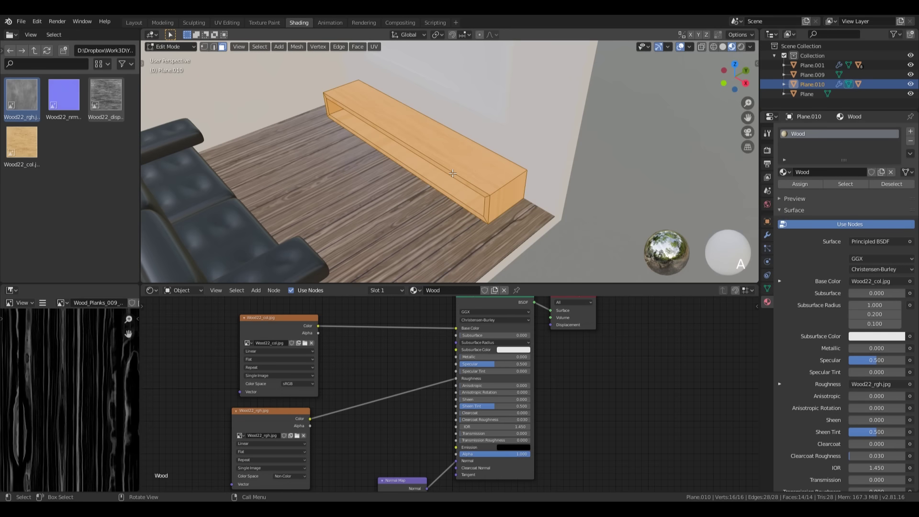
{"action": "key", "text": "u"}
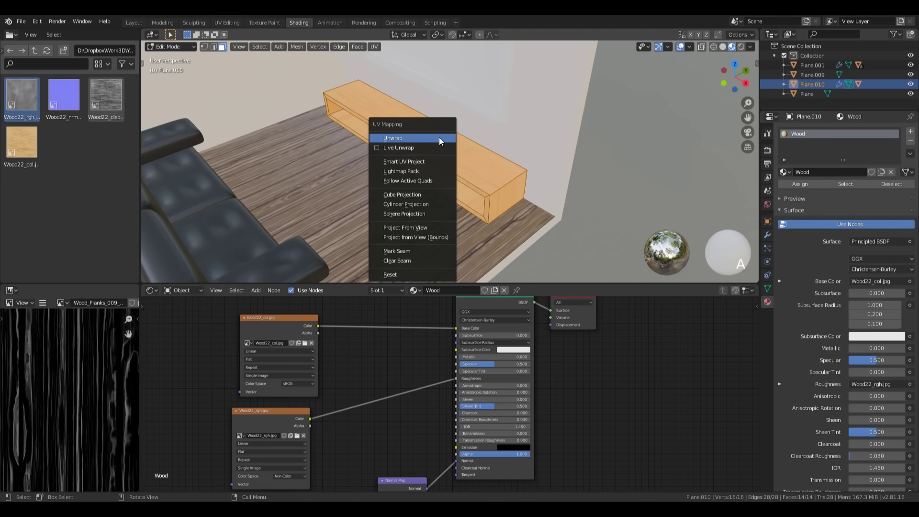
{"action": "left_click", "coordinate": [407, 161]}
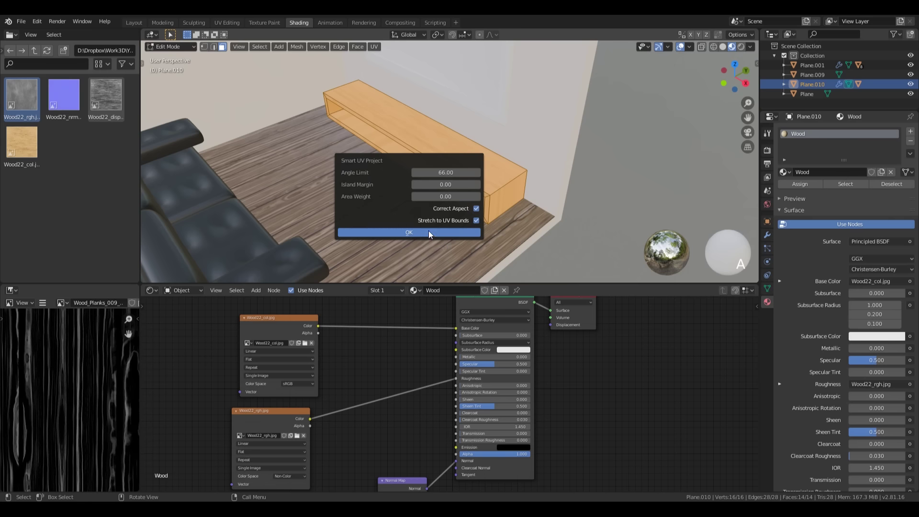
{"action": "left_click", "coordinate": [429, 230]}
{"action": "key", "text": "Tab"}
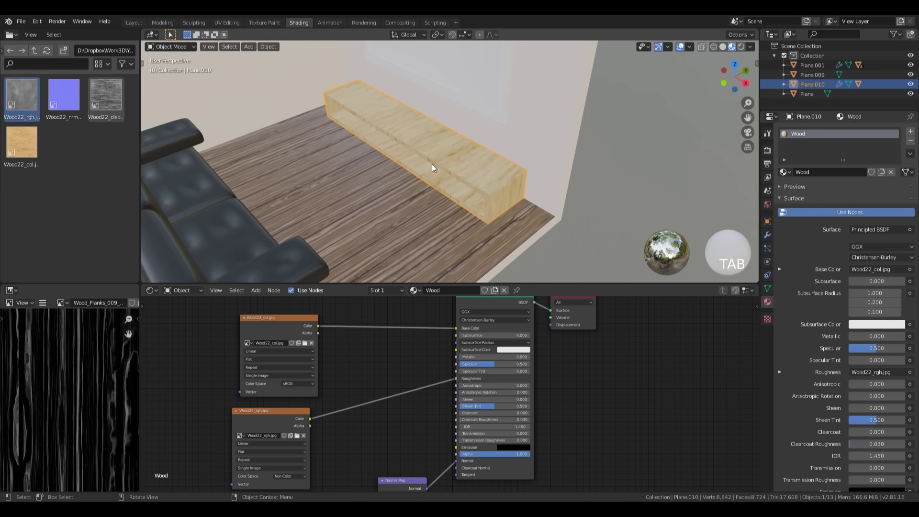
Assign the existing Wood material to the feet under the cabinet
{"action": "middle_click_drag", "start_coordinate": [432, 165], "coordinate": [495, 202]}
{"action": "scroll", "coordinate": [495, 202], "scroll_direction": "up", "scroll_amount": 5}
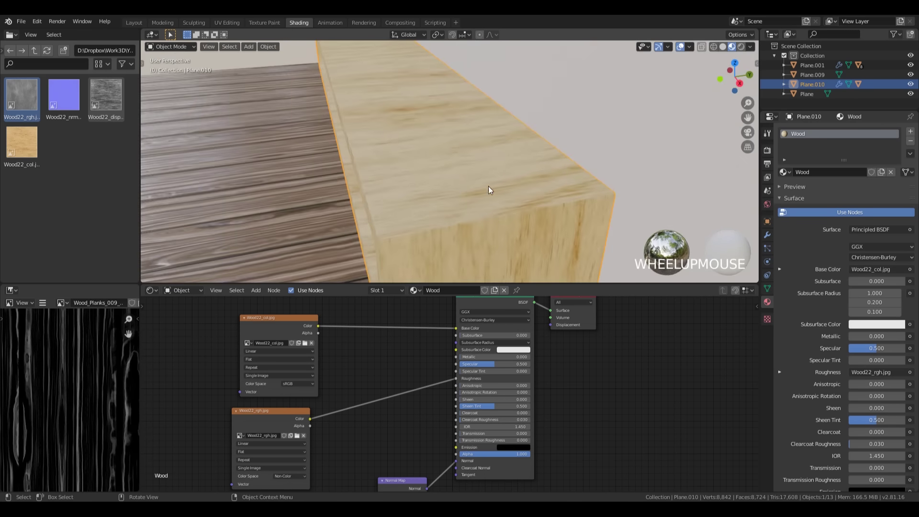
{"action": "scroll", "coordinate": [431, 150], "scroll_direction": "down", "scroll_amount": 5}
{"action": "middle_click_drag", "start_coordinate": [404, 148], "coordinate": [429, 153]}
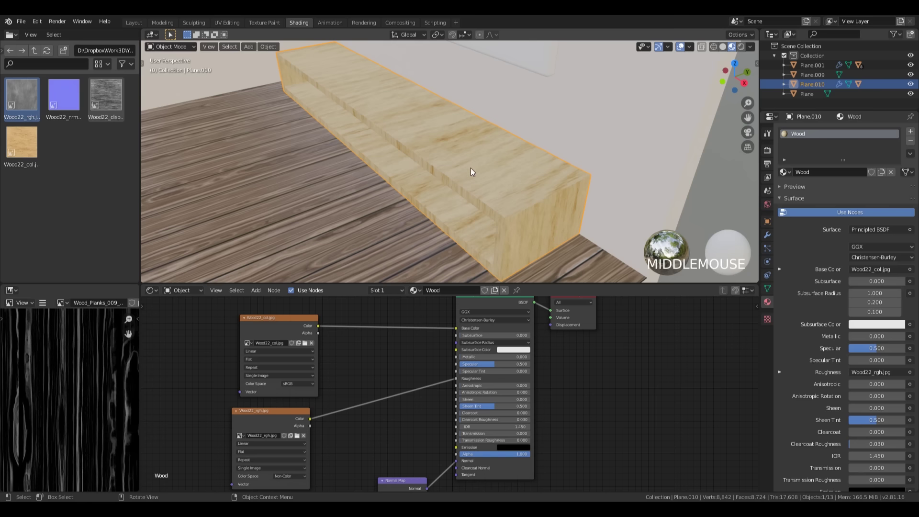
{"action": "scroll", "coordinate": [421, 162], "scroll_direction": "down", "scroll_amount": 3}
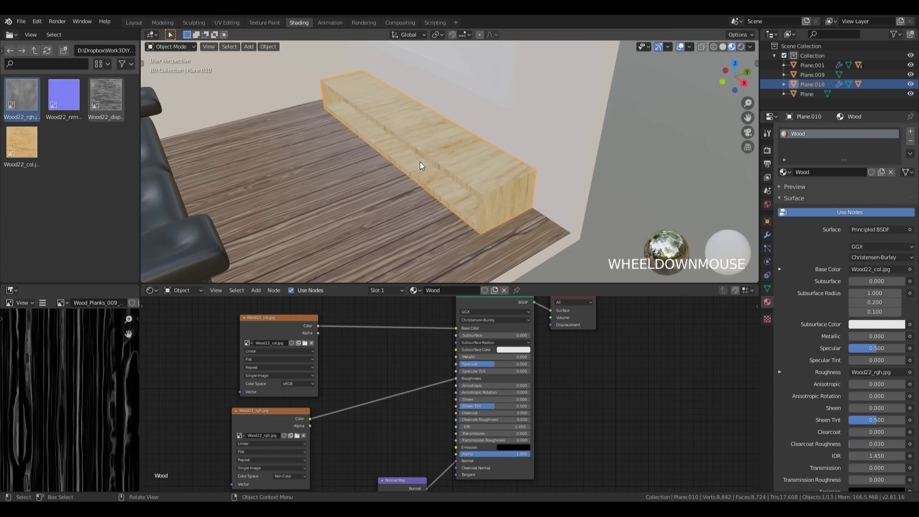
{"action": "mouse_move", "coordinate": [482, 197]}
{"action": "middle_mouse_down"}
{"action": "mouse_move", "coordinate": [532, 168]}
{"action": "mouse_move", "coordinate": [471, 210]}
{"action": "middle_mouse_up"}
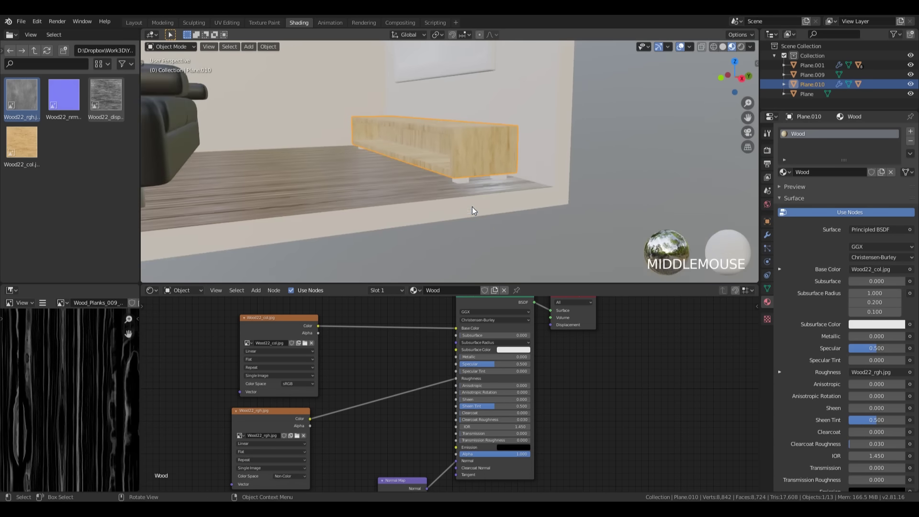
{"action": "left_click", "coordinate": [466, 213]}
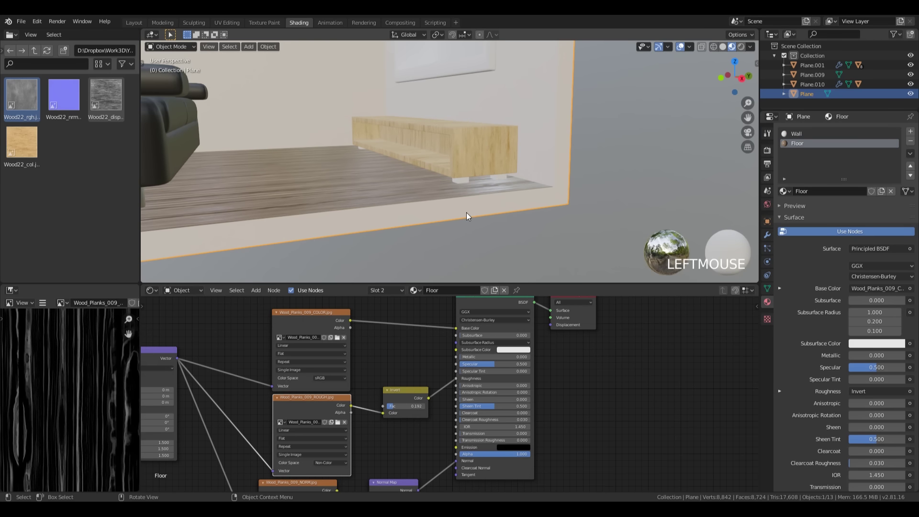
{"action": "left_click", "coordinate": [461, 183]}
{"action": "left_click", "coordinate": [458, 182]}
{"action": "left_click", "coordinate": [459, 182]}
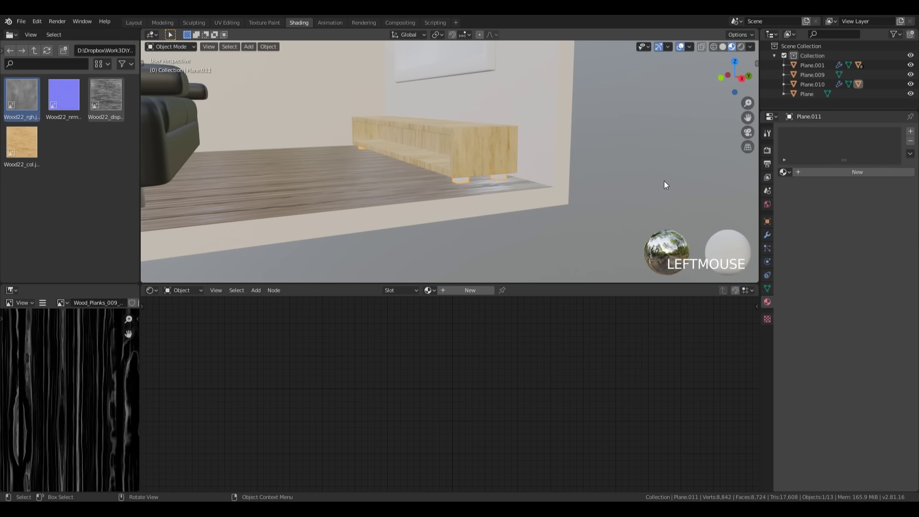
{"action": "left_click", "coordinate": [783, 172]}
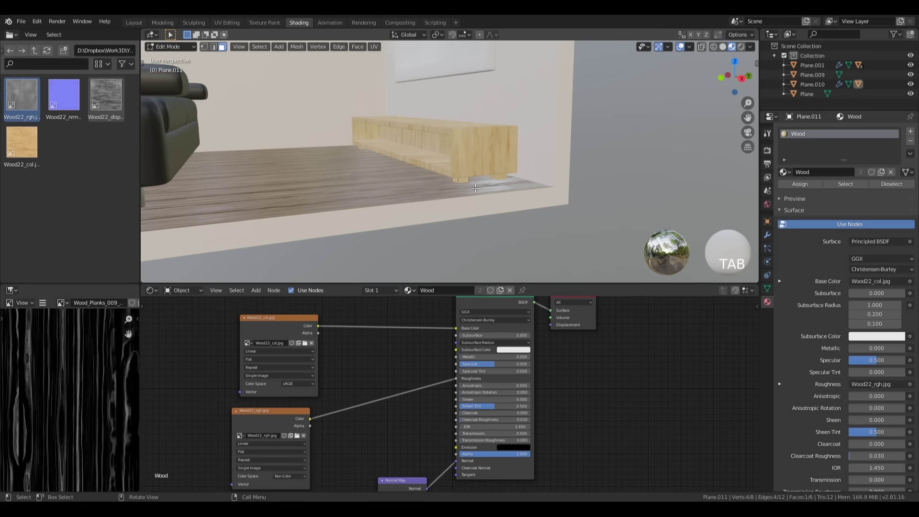
Unwrap all faces of the cabinet's feet with Smart UV Project
{"action": "key", "text": "a"}
{"action": "key", "text": "u"}
{"action": "left_click", "coordinate": [474, 188]}
{"action": "left_click", "coordinate": [507, 261]}
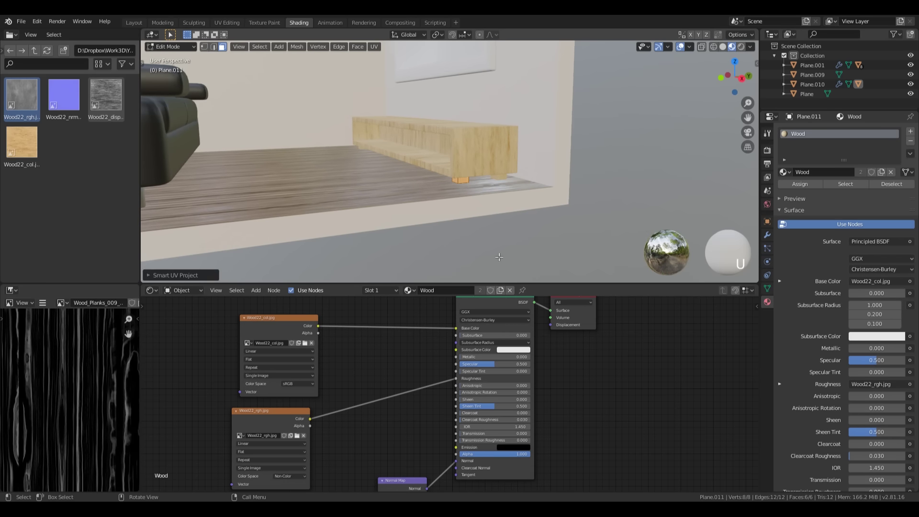
{"action": "key", "text": "Tab"}
Give the TV on the wall a new material named Black
{"action": "scroll", "coordinate": [490, 132], "scroll_direction": "down", "scroll_amount": 5}
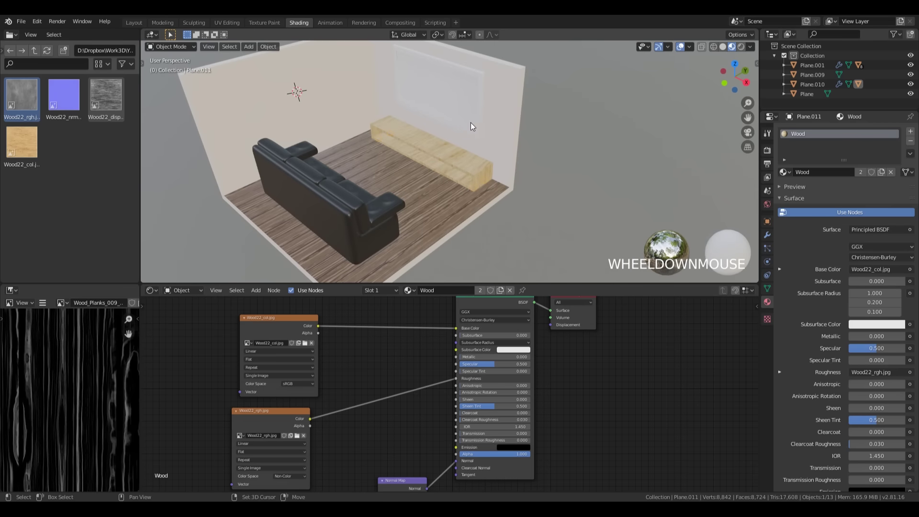
{"action": "middle_click_drag", "start_coordinate": [470, 122], "coordinate": [497, 179], "text": "shift"}
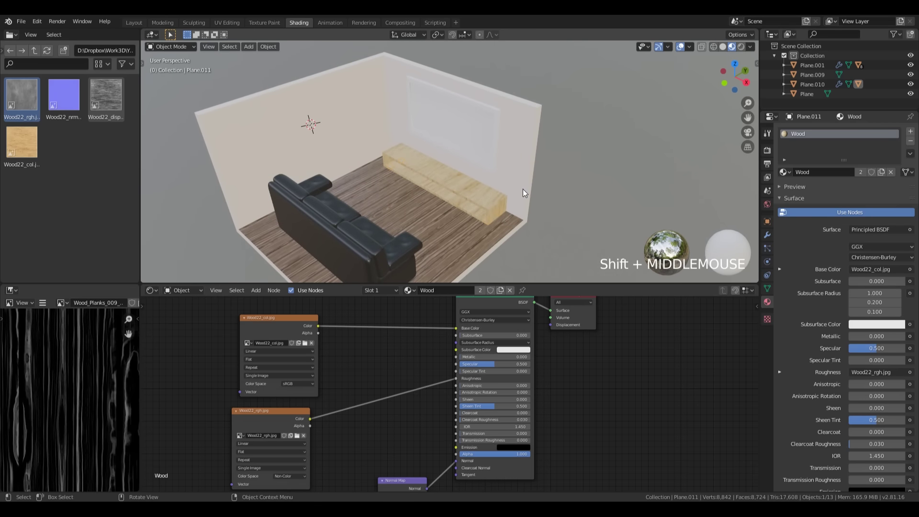
{"action": "left_click", "coordinate": [481, 137]}
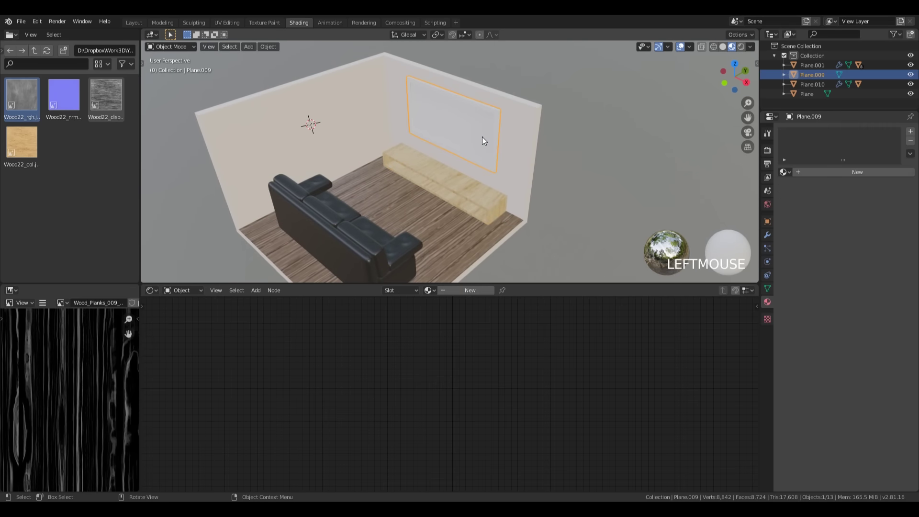
{"action": "left_click", "coordinate": [823, 174]}
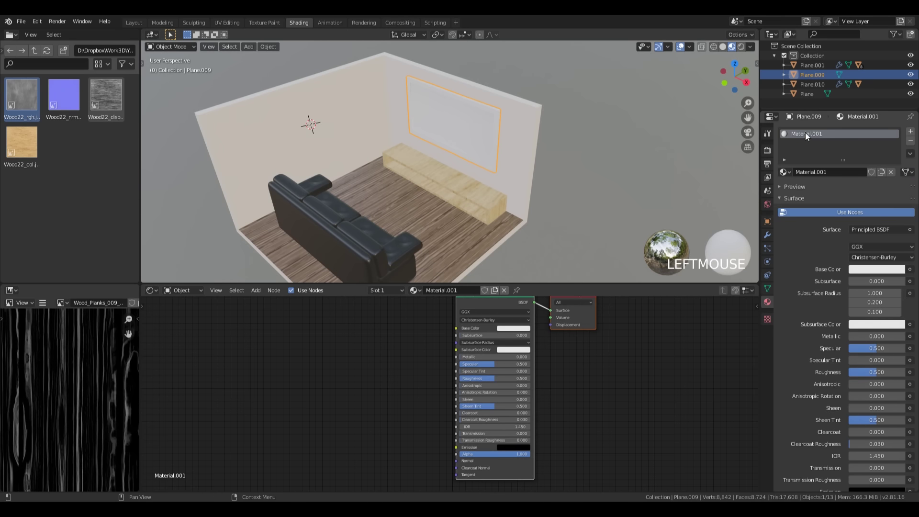
{"action": "double_click", "coordinate": [805, 133]}
{"action": "type", "text": "lack"}
{"action": "key", "text": "Return"}
Set the Black material's Base Color to black and its Roughness to 0.2
{"action": "left_click", "coordinate": [883, 269]}
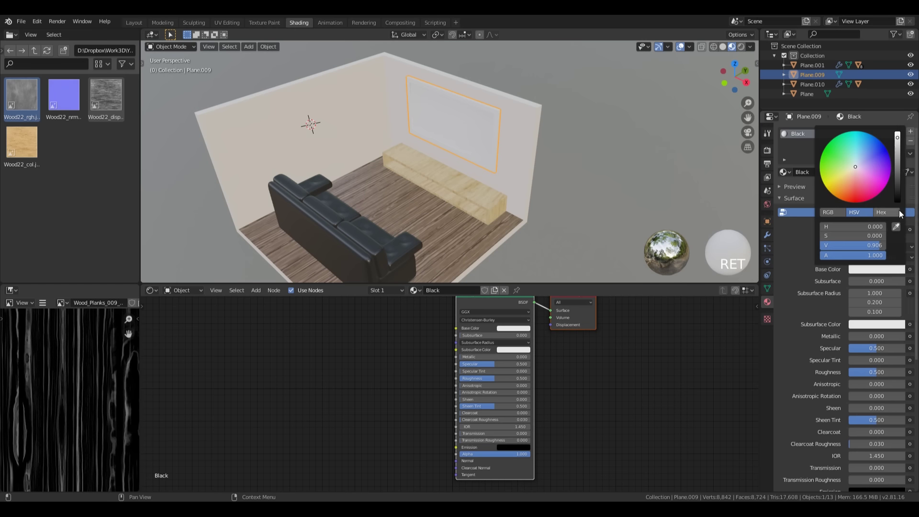
{"action": "left_click", "coordinate": [902, 203]}
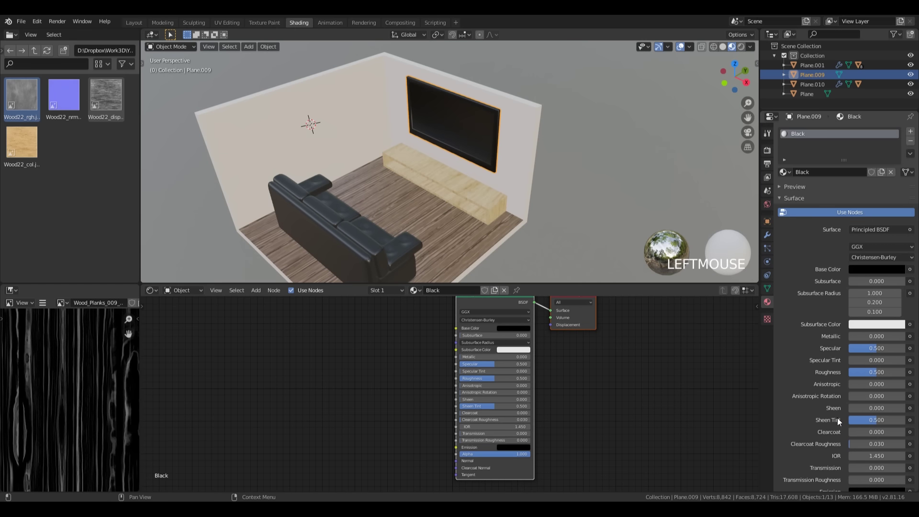
{"action": "left_click", "coordinate": [883, 372]}
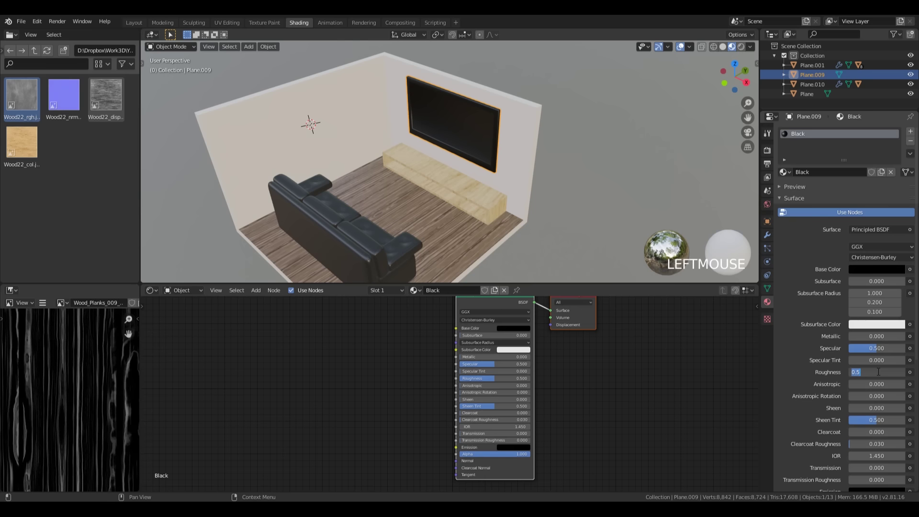
{"action": "type", "text": "0.2"}
{"action": "key", "text": "KP_Enter"}
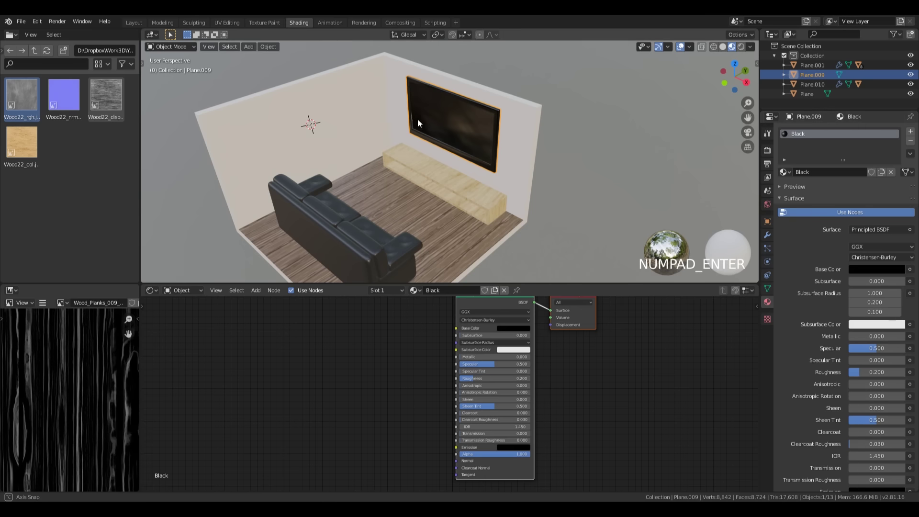
{"action": "mouse_move", "coordinate": [417, 119]}
{"action": "middle_mouse_down"}
{"action": "mouse_move", "coordinate": [515, 102]}
{"action": "mouse_move", "coordinate": [383, 103]}
{"action": "mouse_move", "coordinate": [416, 115]}
{"action": "mouse_move", "coordinate": [407, 116]}
{"action": "middle_mouse_up"}
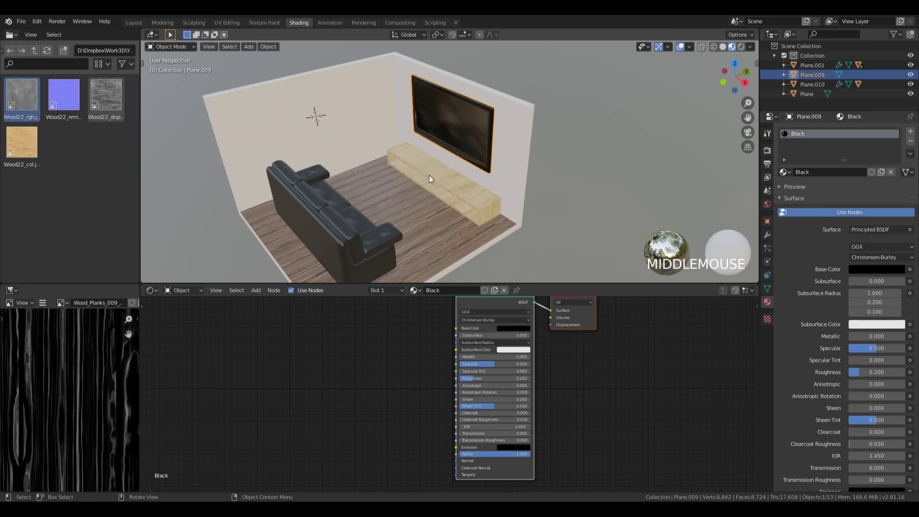
Go up to the parent textures folder in the docked file browser and select the abstract painting image
{"action": "middle_click_drag", "start_coordinate": [429, 175], "coordinate": [490, 152], "text": "shift"}
{"action": "left_click", "coordinate": [125, 65]}
{"action": "left_click", "coordinate": [124, 65]}
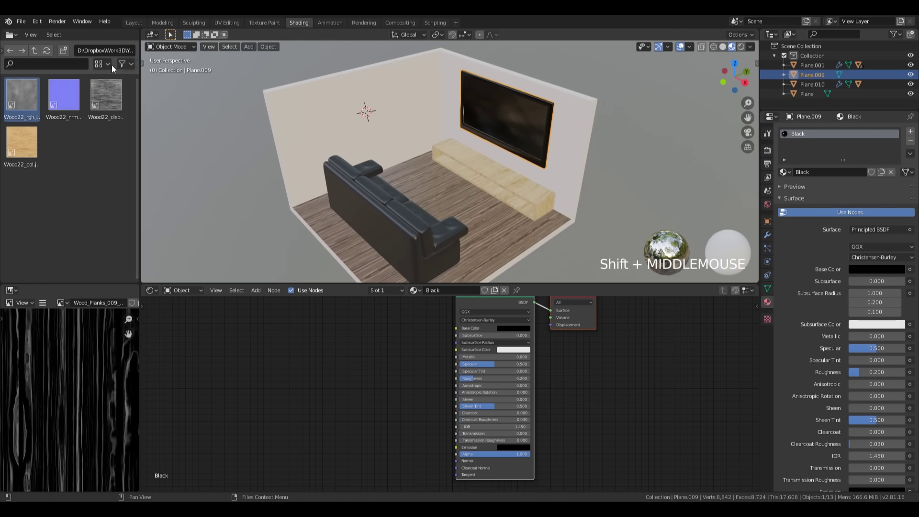
{"action": "left_click", "coordinate": [34, 51]}
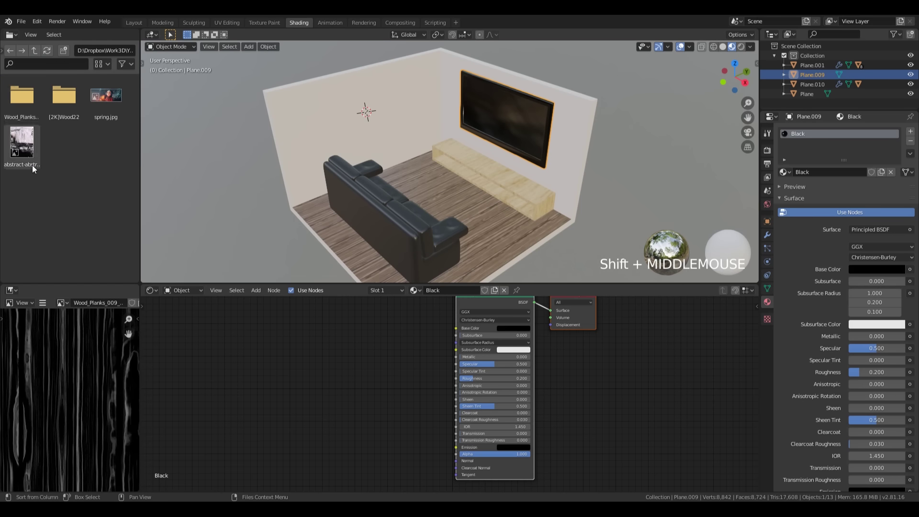
{"action": "left_click", "coordinate": [22, 148]}
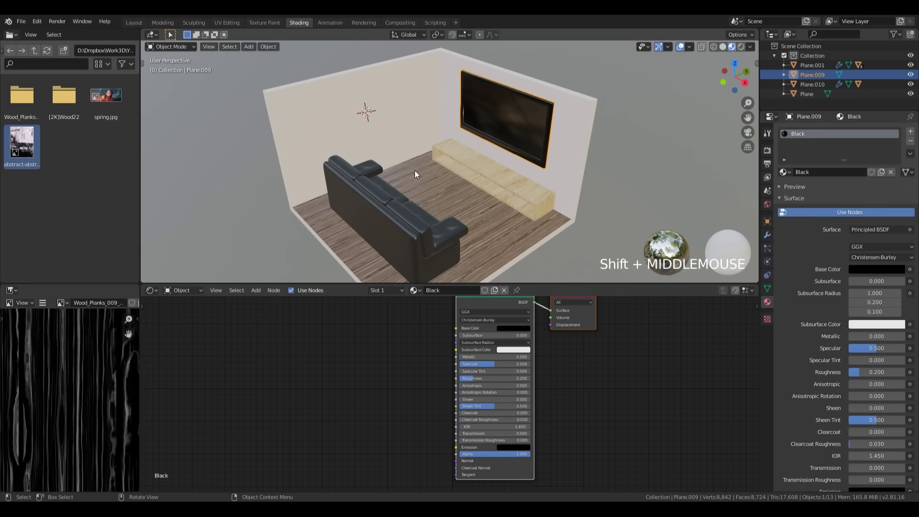
Import abstract-abstract-painting-art-contemporary-art-1572386.jpg from the textures folder with Images as Planes, using a Principled material
{"action": "key", "text": "shift+a"}
{"action": "key", "text": "shift+a"}
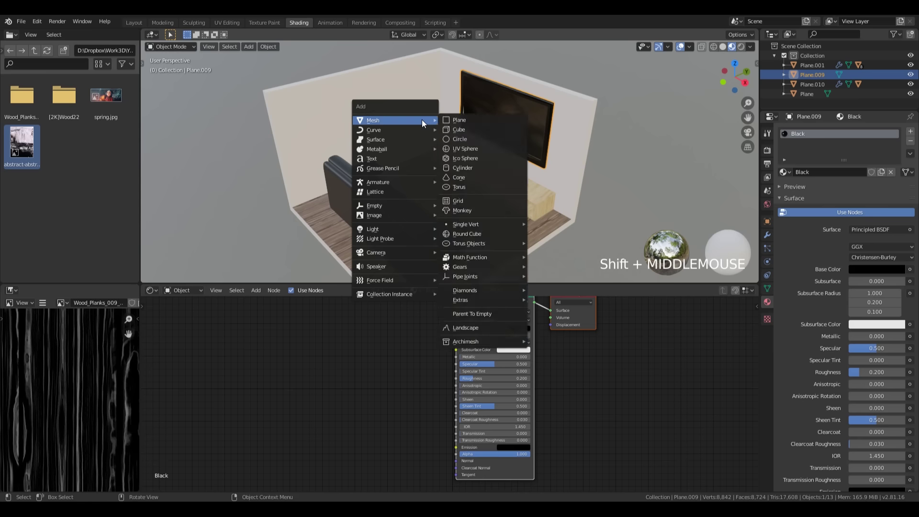
{"action": "mouse_move", "coordinate": [414, 216]}
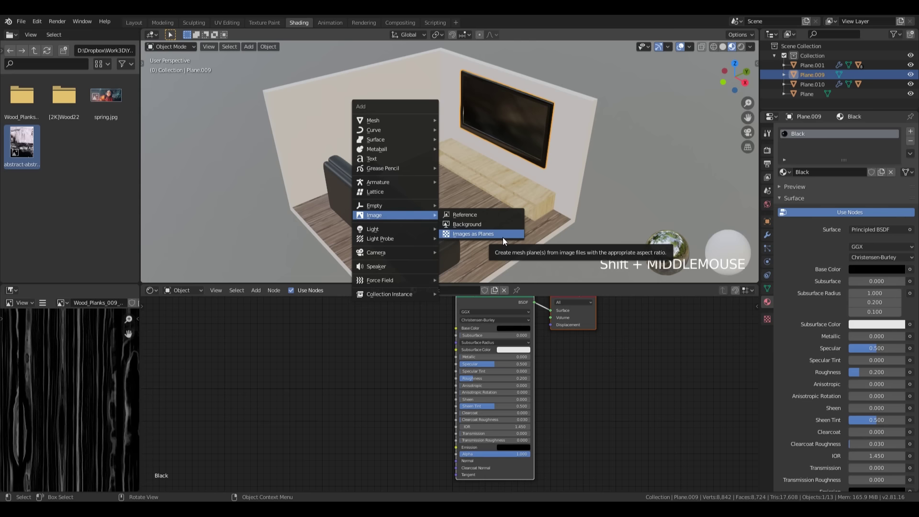
{"action": "left_click", "coordinate": [484, 235]}
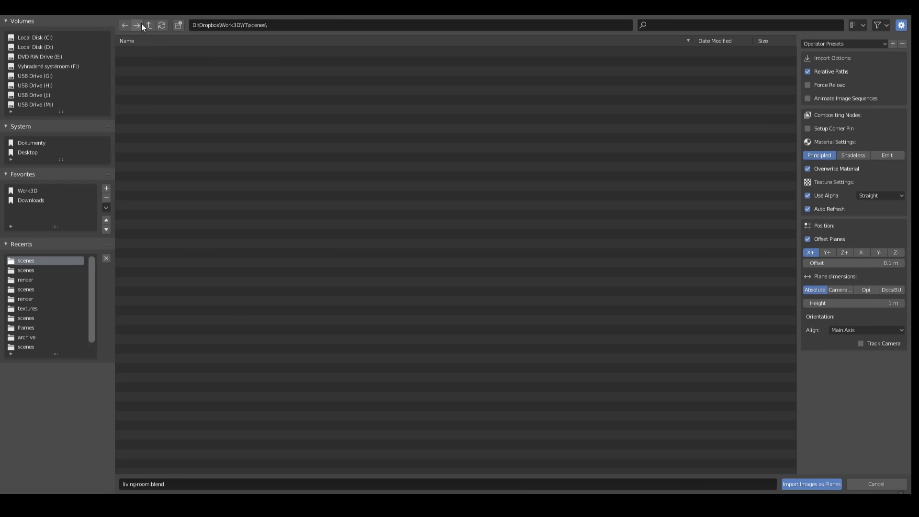
{"action": "left_click", "coordinate": [146, 25]}
{"action": "double_click", "coordinate": [151, 61]}
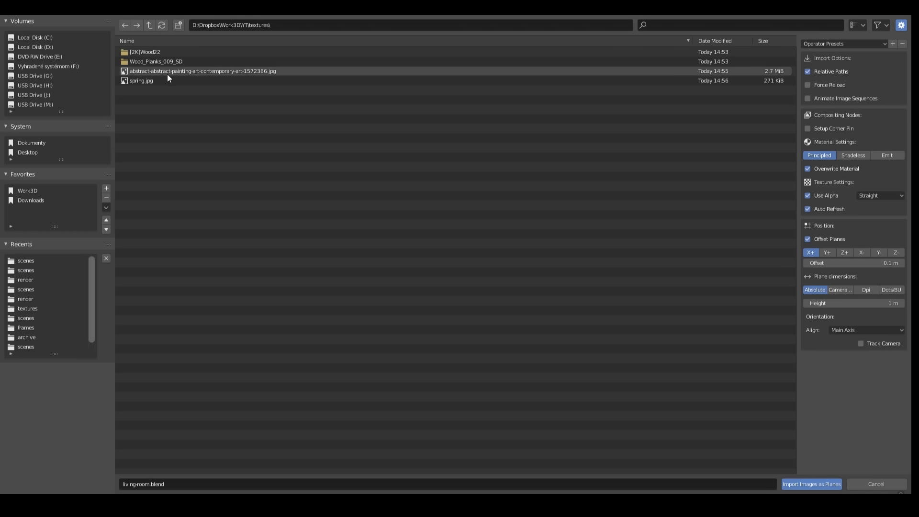
{"action": "double_click", "coordinate": [180, 70]}
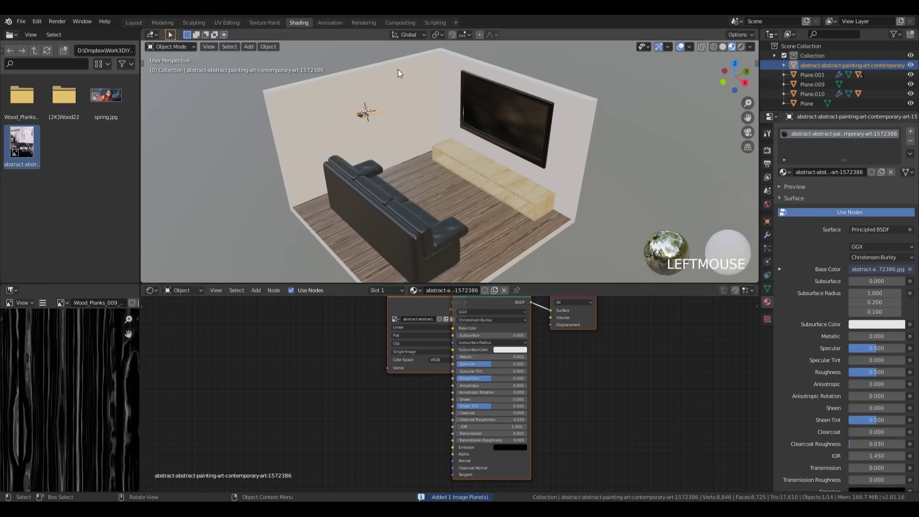
Move the painting material's image texture node clear of the Principled BSDF node
{"action": "middle_click_drag", "start_coordinate": [397, 70], "coordinate": [458, 99]}
{"action": "scroll", "coordinate": [369, 90], "scroll_direction": "up", "scroll_amount": 3}
{"action": "key", "text": "KP_Decimal"}
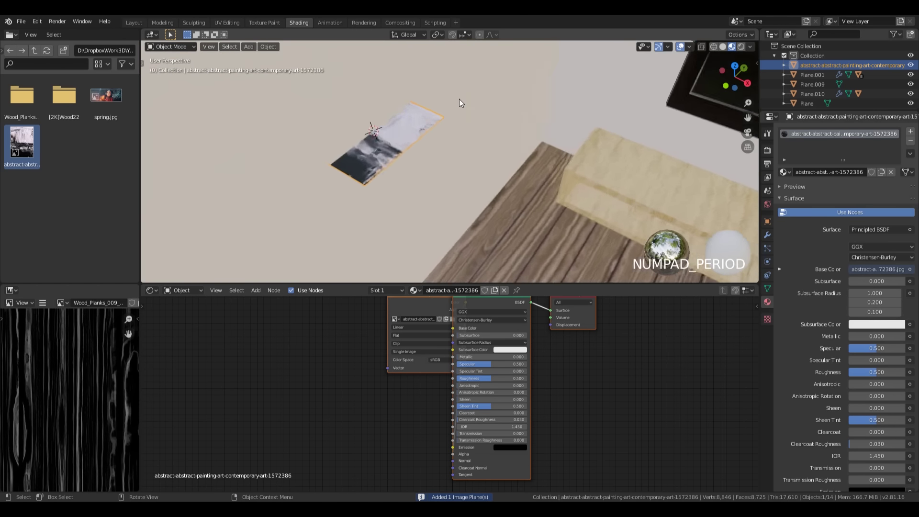
{"action": "scroll", "coordinate": [547, 169], "scroll_direction": "down", "scroll_amount": 3}
{"action": "middle_click_drag", "start_coordinate": [547, 169], "coordinate": [471, 177]}
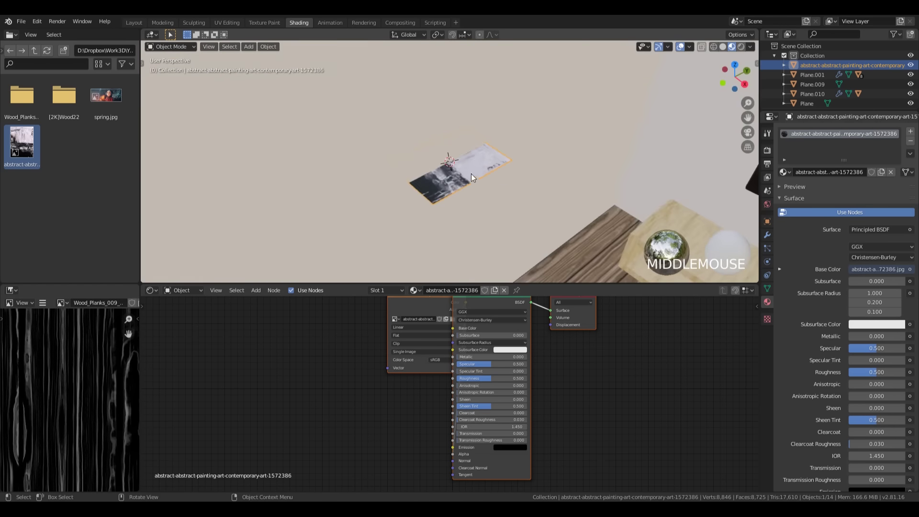
{"action": "scroll", "coordinate": [565, 369], "scroll_direction": "up", "scroll_amount": 1}
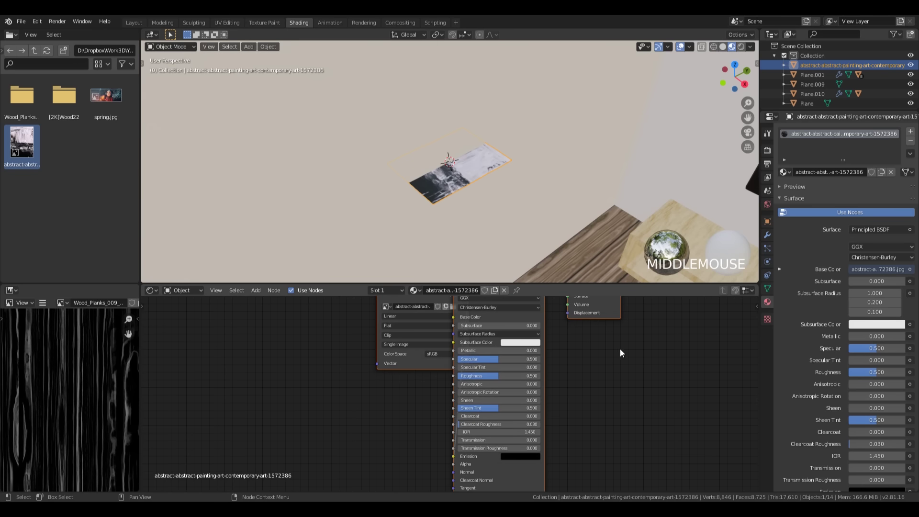
{"action": "middle_click_drag", "start_coordinate": [619, 349], "coordinate": [615, 426]}
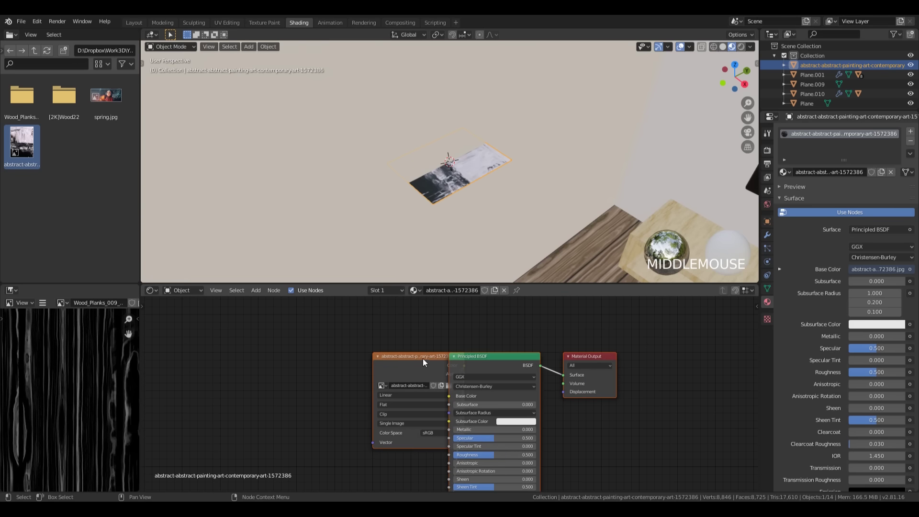
{"action": "middle_click_drag", "start_coordinate": [423, 358], "coordinate": [378, 358]}
{"action": "left_click_drag", "start_coordinate": [378, 358], "coordinate": [286, 368]}
{"action": "key", "text": "Home"}
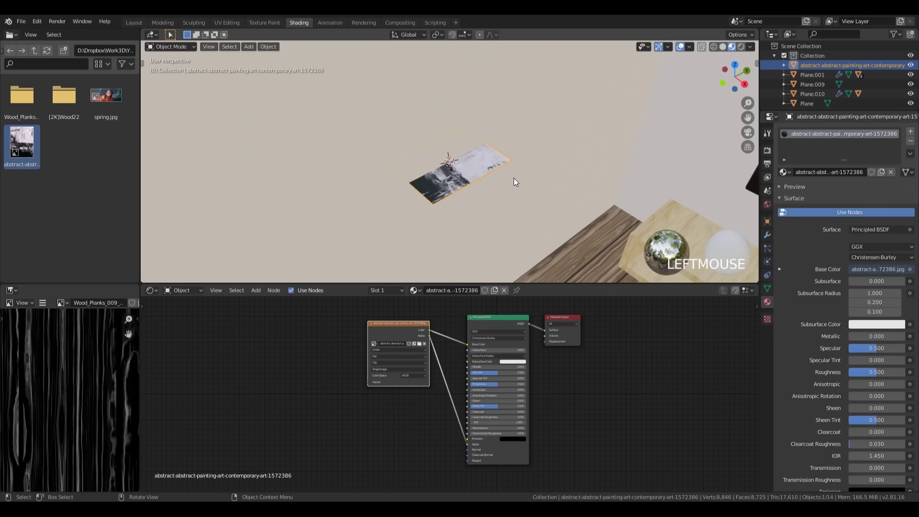
Rotate the painting plane 90° around the global X axis and 90° around the global Z axis
{"action": "type", "text": "rx90"}
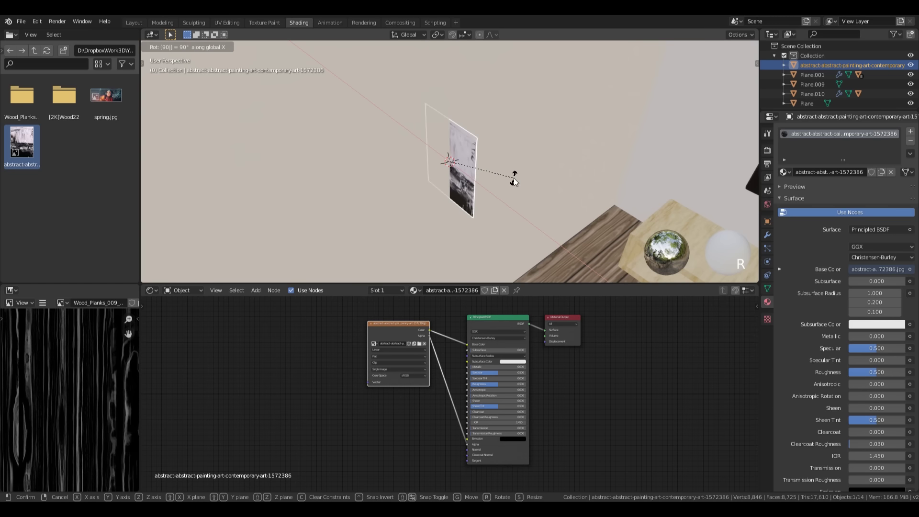
{"action": "key", "text": "KP_Enter"}
{"action": "type", "text": "ry90"}
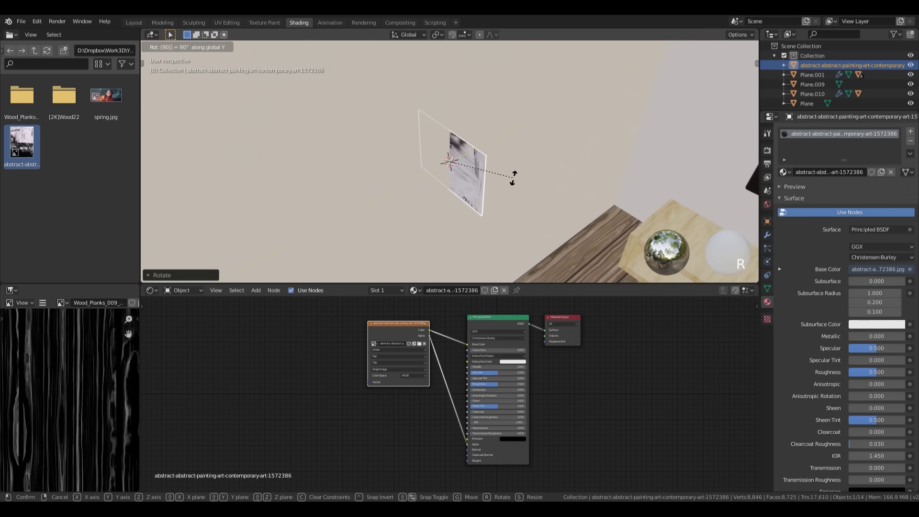
{"action": "type", "text": "z"}
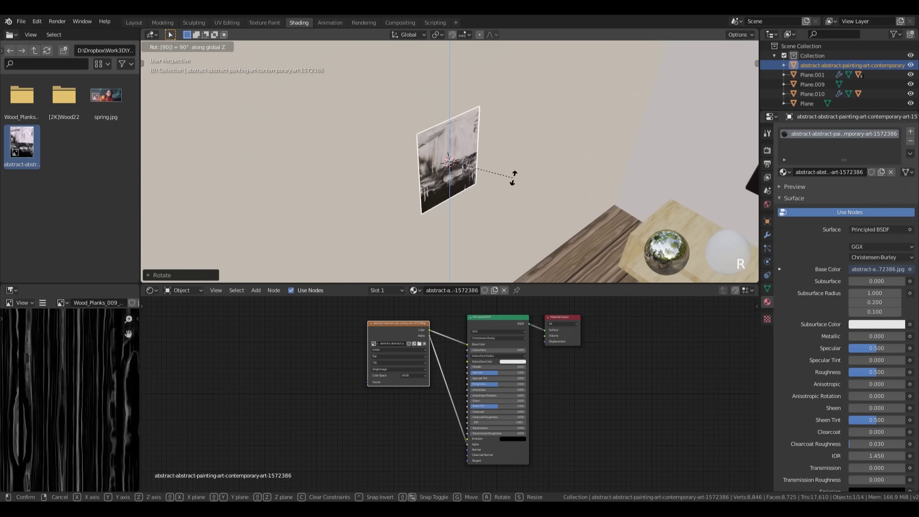
{"action": "key", "text": "KP_Enter"}
Enlarge the painting and shift it along the Y axis on the wall beside the sofa
{"action": "scroll", "coordinate": [512, 180], "scroll_direction": "down", "scroll_amount": 4}
{"action": "mouse_move", "coordinate": [510, 180]}
{"action": "middle_mouse_down"}
{"action": "mouse_move", "coordinate": [484, 157]}
{"action": "mouse_move", "coordinate": [489, 151]}
{"action": "middle_mouse_up"}
{"action": "key", "text": "s"}
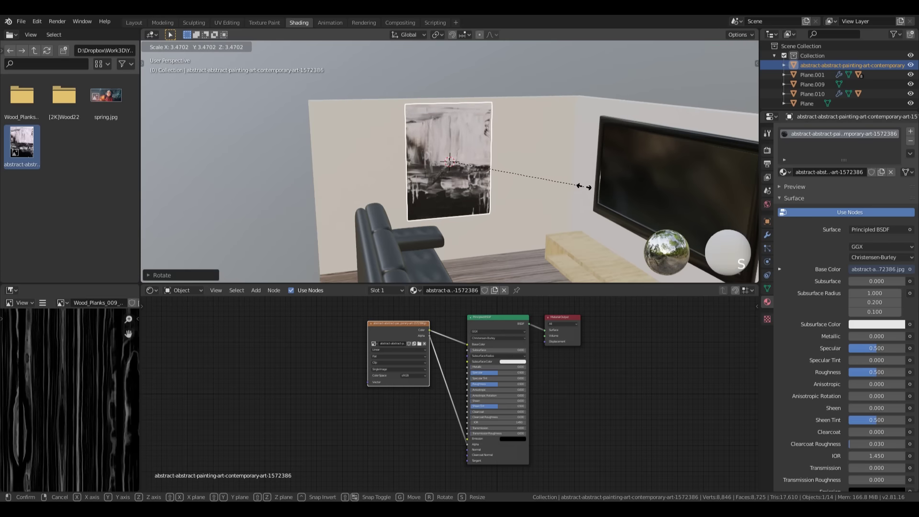
{"action": "left_click", "coordinate": [555, 171]}
{"action": "middle_click_drag", "start_coordinate": [549, 171], "coordinate": [492, 173]}
{"action": "key", "text": "g"}
{"action": "key", "text": "y"}
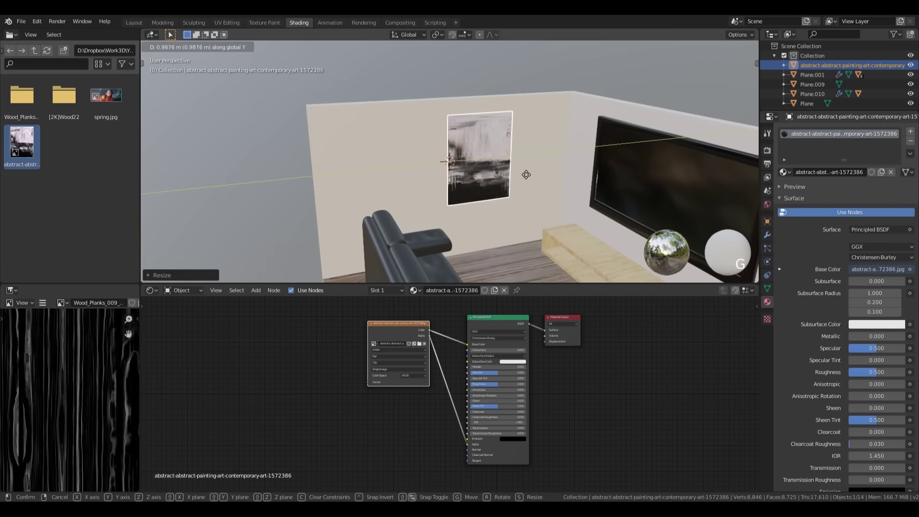
{"action": "left_click", "coordinate": [508, 175]}
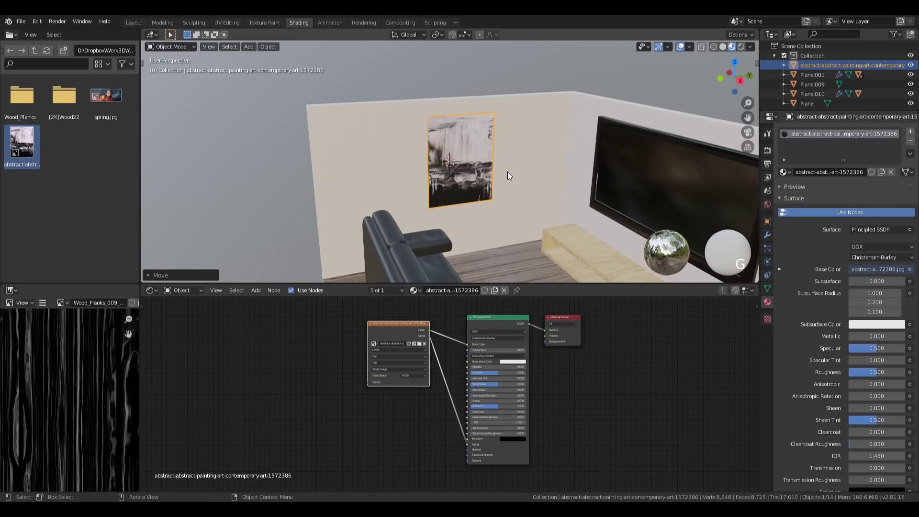
Extrude the painting's face by about 0.015 m to give the canvas thickness
{"action": "mouse_move", "coordinate": [508, 176]}
{"action": "middle_mouse_down"}
{"action": "mouse_move", "coordinate": [561, 183]}
{"action": "mouse_move", "coordinate": [529, 174]}
{"action": "middle_mouse_up"}
{"action": "scroll", "coordinate": [553, 177], "scroll_direction": "up", "scroll_amount": 3}
{"action": "scroll", "coordinate": [530, 174], "scroll_direction": "down", "scroll_amount": 2, "text": "shift"}
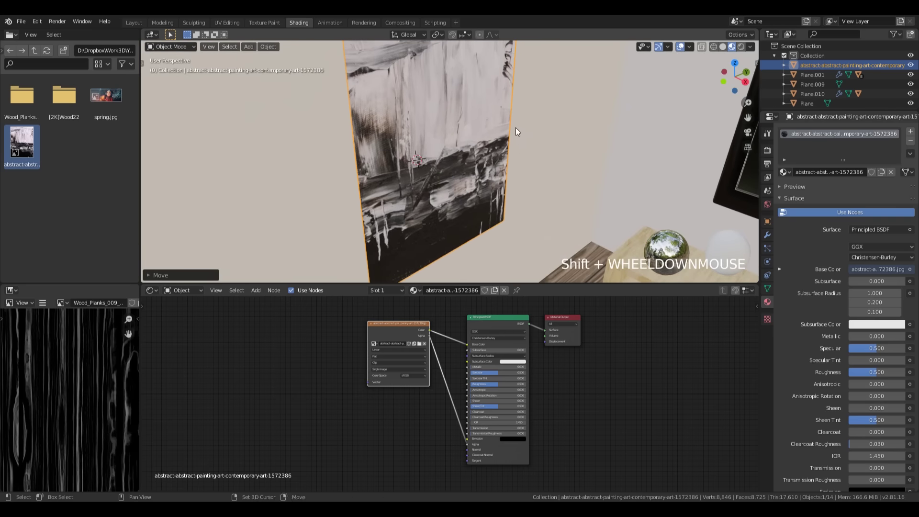
{"action": "middle_click_drag", "start_coordinate": [516, 128], "coordinate": [534, 159], "text": "shift"}
{"action": "scroll", "coordinate": [534, 159], "scroll_direction": "up", "scroll_amount": 2}
{"action": "key", "text": "Tab"}
{"action": "middle_click_drag", "start_coordinate": [464, 184], "coordinate": [503, 190]}
{"action": "key", "text": "ctrl+z"}
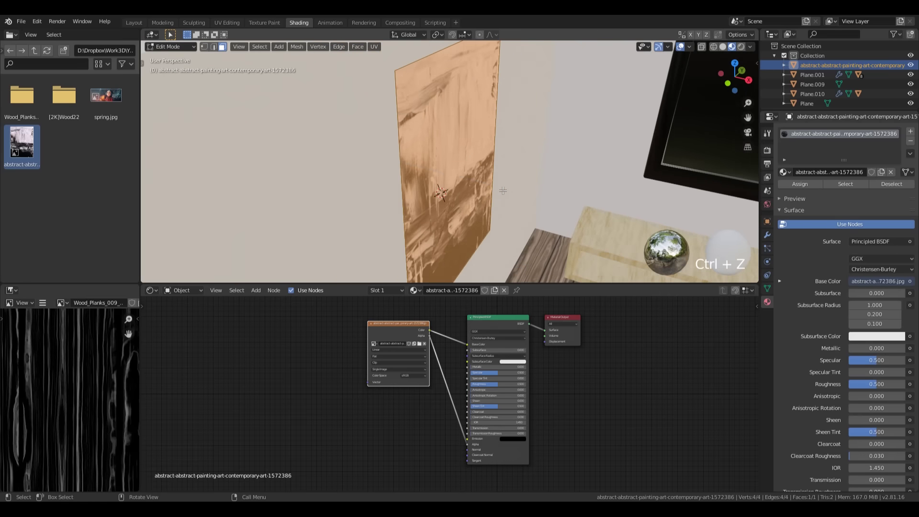
{"action": "key", "text": "e"}
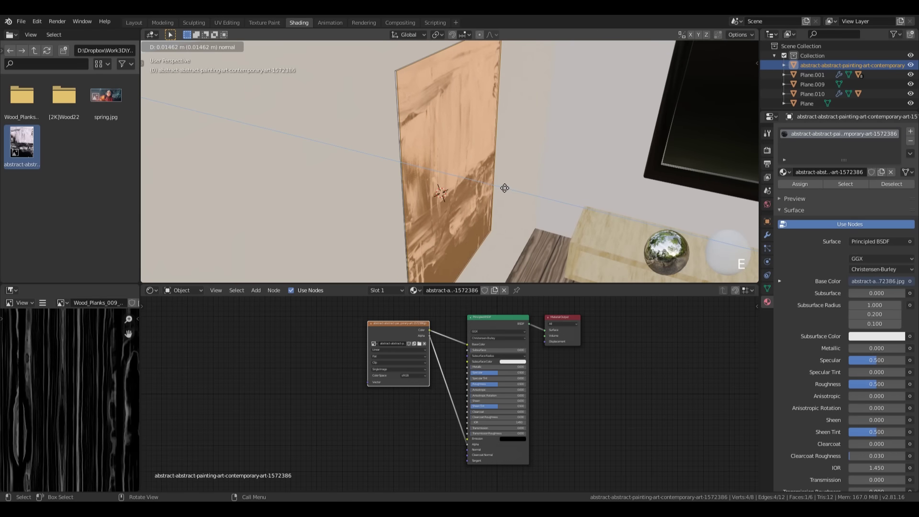
{"action": "left_click", "coordinate": [505, 188]}
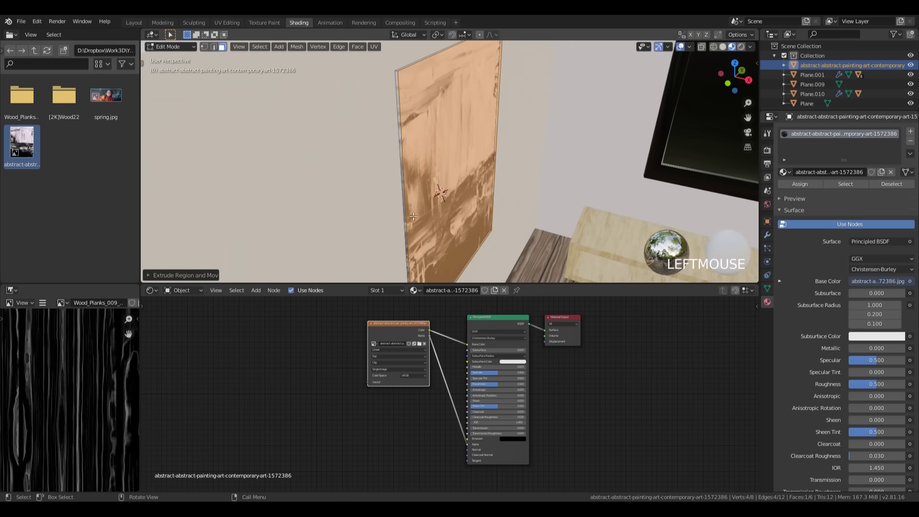
{"action": "key", "text": "Tab"}
{"action": "scroll", "coordinate": [417, 259], "scroll_direction": "down", "scroll_amount": 3}
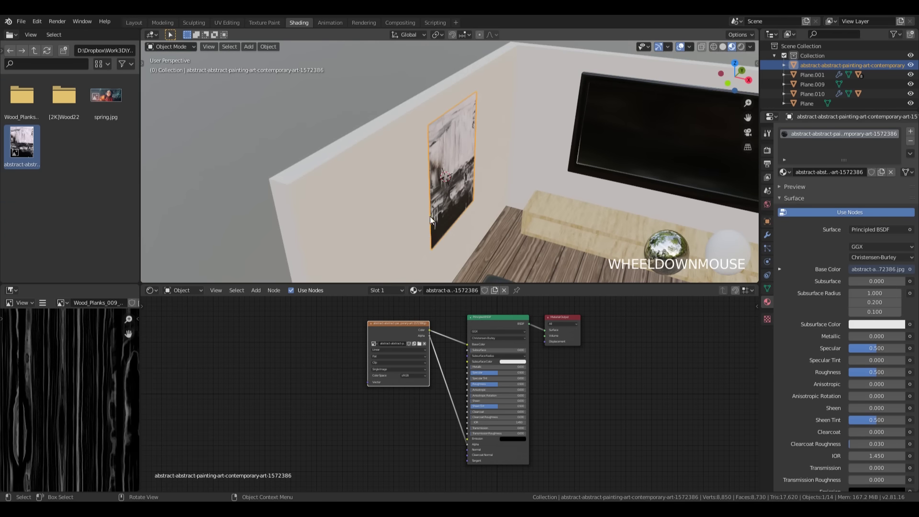
{"action": "scroll", "coordinate": [430, 217], "scroll_direction": "up", "scroll_amount": 5}
{"action": "mouse_move", "coordinate": [405, 159]}
{"action": "middle_mouse_down"}
{"action": "mouse_move", "coordinate": [537, 139]}
{"action": "mouse_move", "coordinate": [389, 137]}
{"action": "mouse_move", "coordinate": [389, 117]}
{"action": "mouse_move", "coordinate": [522, 137]}
{"action": "mouse_move", "coordinate": [511, 138]}
{"action": "middle_mouse_up"}
{"action": "scroll", "coordinate": [550, 175], "scroll_direction": "down", "scroll_amount": 2}
{"action": "mouse_move", "coordinate": [550, 176]}
{"action": "middle_mouse_down", "text": "shift"}
{"action": "mouse_move", "coordinate": [498, 164]}
{"action": "mouse_move", "coordinate": [503, 173]}
{"action": "middle_mouse_up", "text": "shift"}
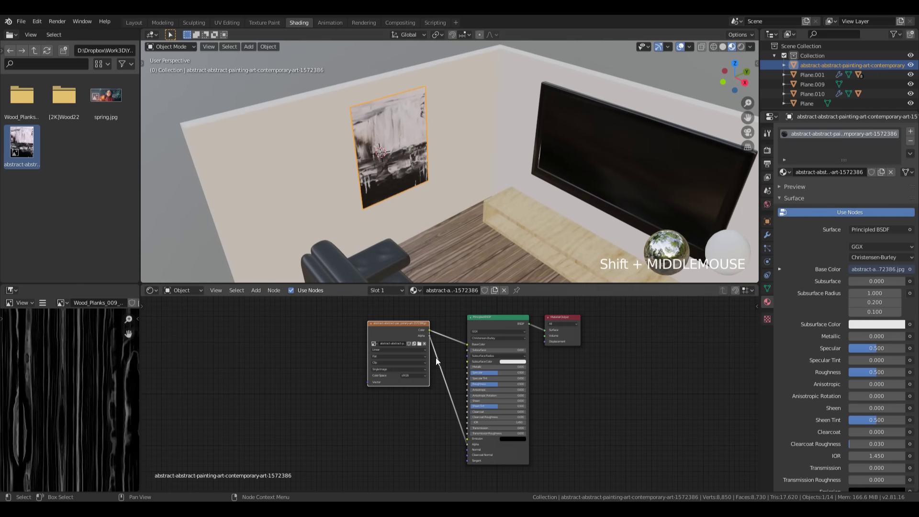
{"action": "middle_click_drag", "start_coordinate": [456, 317], "coordinate": [412, 331], "text": "shift"}
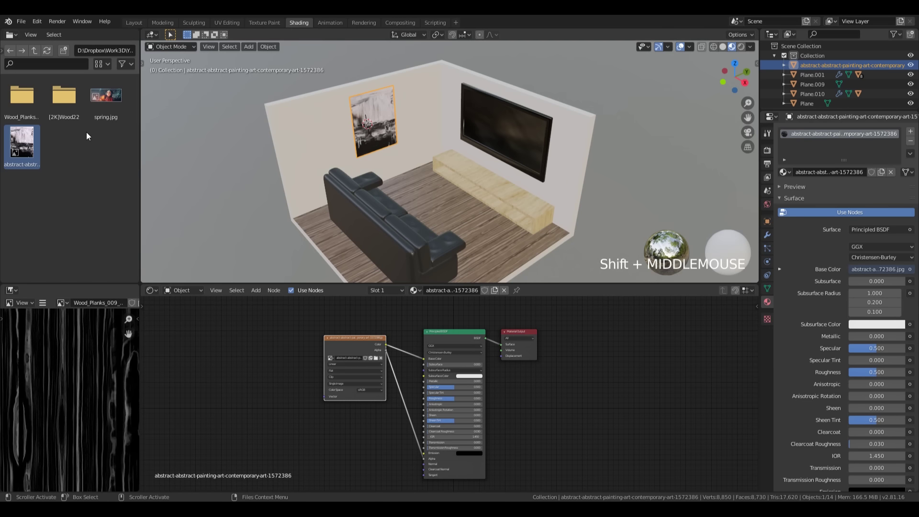
Add a second material named Tv to the wall TV and assign it to the screen face
{"action": "left_click", "coordinate": [496, 164]}
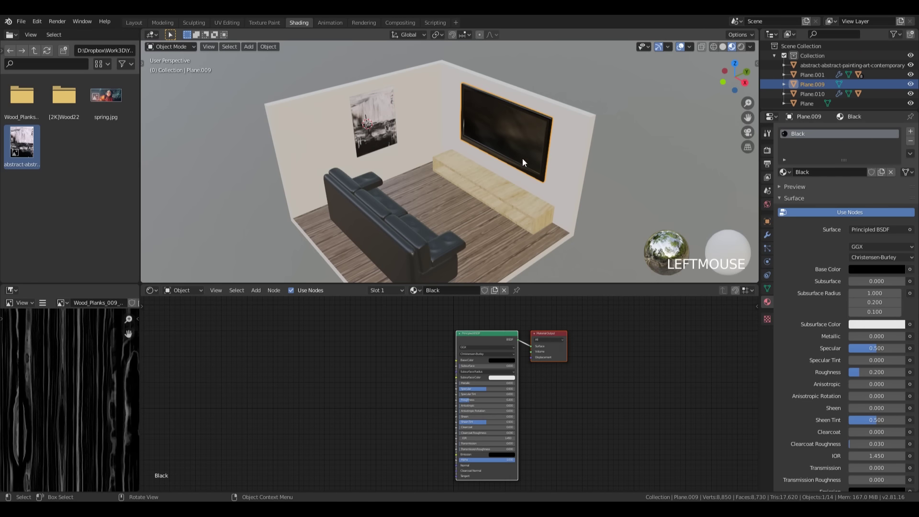
{"action": "key", "text": "Tab"}
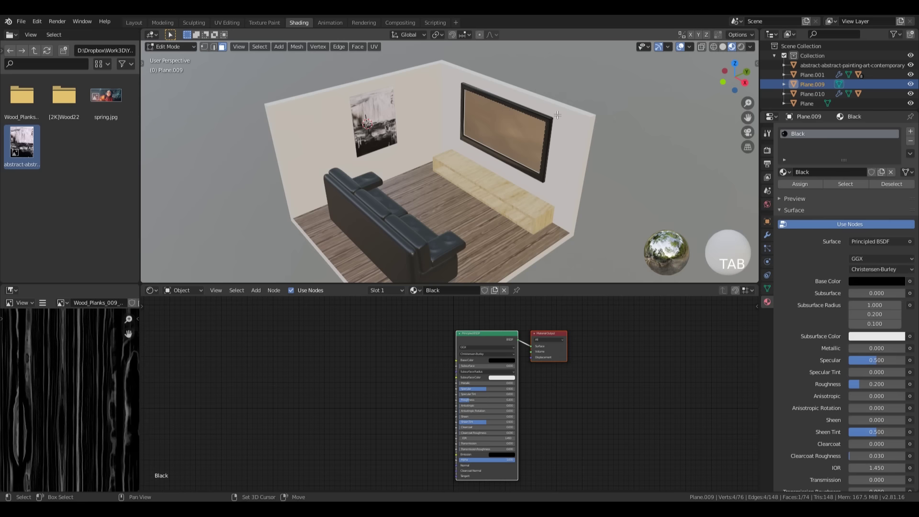
{"action": "scroll", "coordinate": [500, 164], "scroll_direction": "up", "scroll_amount": 5}
{"action": "middle_click_drag", "start_coordinate": [557, 114], "coordinate": [511, 138], "text": "shift"}
{"action": "scroll", "coordinate": [489, 145], "scroll_direction": "down", "scroll_amount": 2}
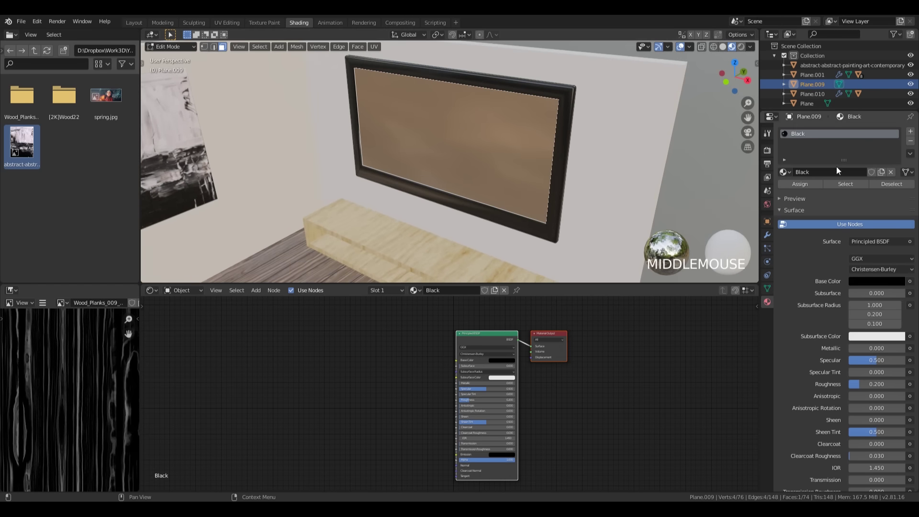
{"action": "left_click", "coordinate": [910, 131]}
{"action": "left_click", "coordinate": [814, 190]}
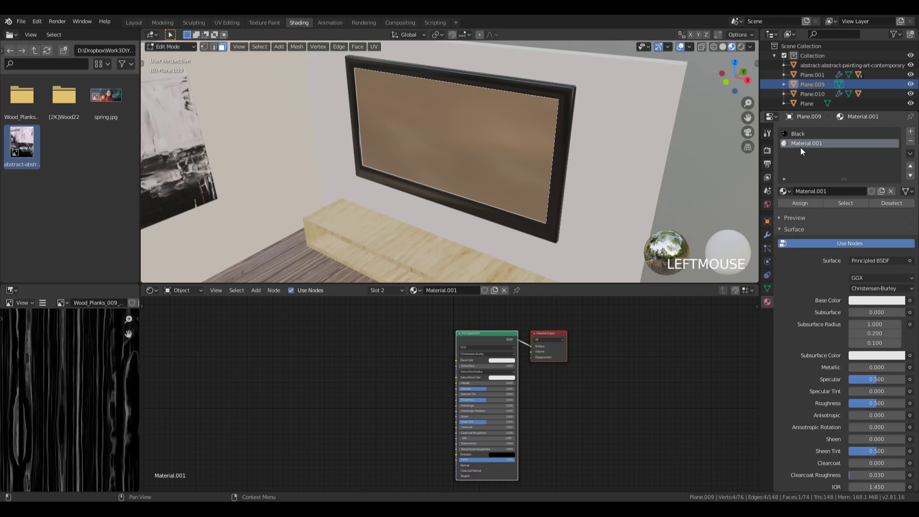
{"action": "double_click", "coordinate": [802, 144]}
{"action": "type", "text": "Tv"}
{"action": "key", "text": "KP_Enter"}
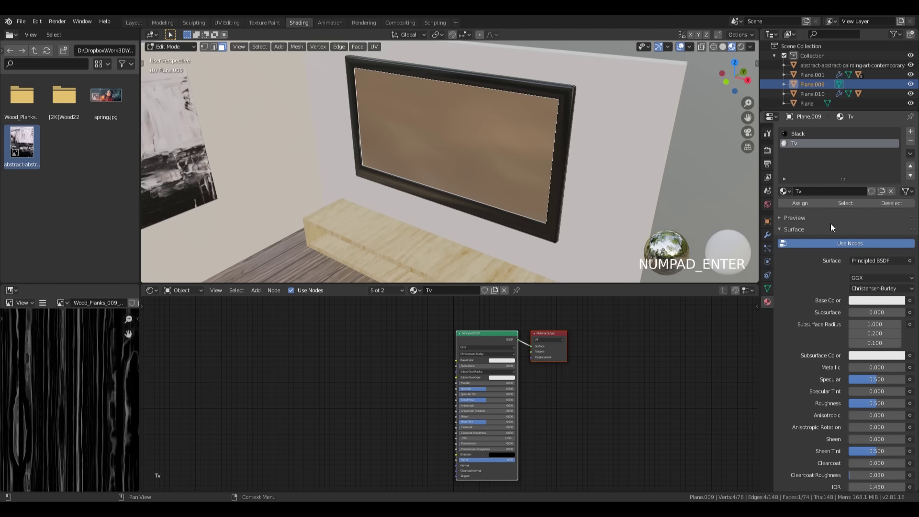
{"action": "left_click", "coordinate": [797, 201]}
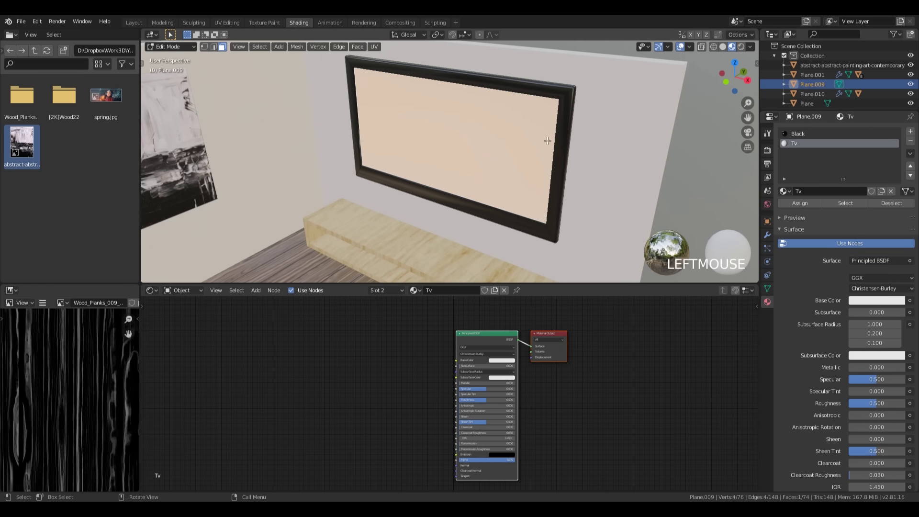
{"action": "key", "text": "Tab"}
Save the file and add spring.jpg as an image texture node in the Tv material
{"action": "middle_click_drag", "start_coordinate": [514, 146], "coordinate": [487, 339]}
{"action": "key", "text": "ctrl+s"}
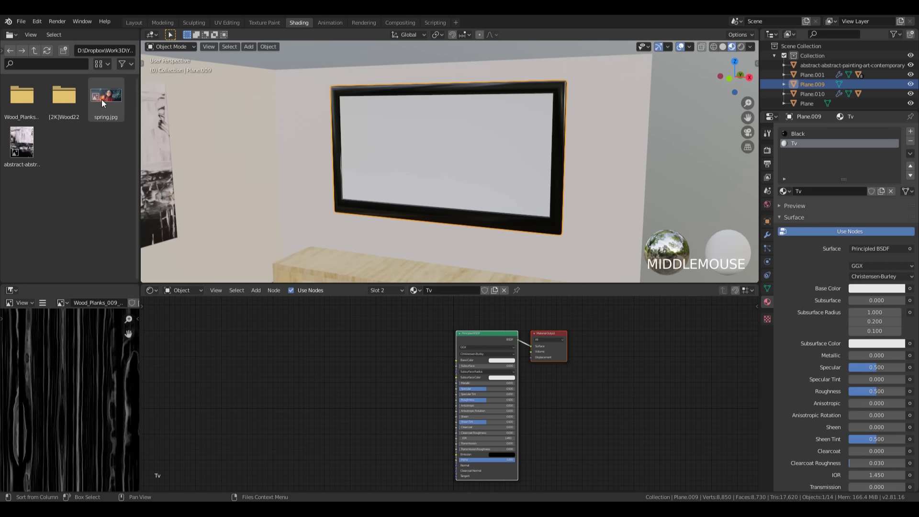
{"action": "left_click_drag", "start_coordinate": [102, 100], "coordinate": [300, 368]}
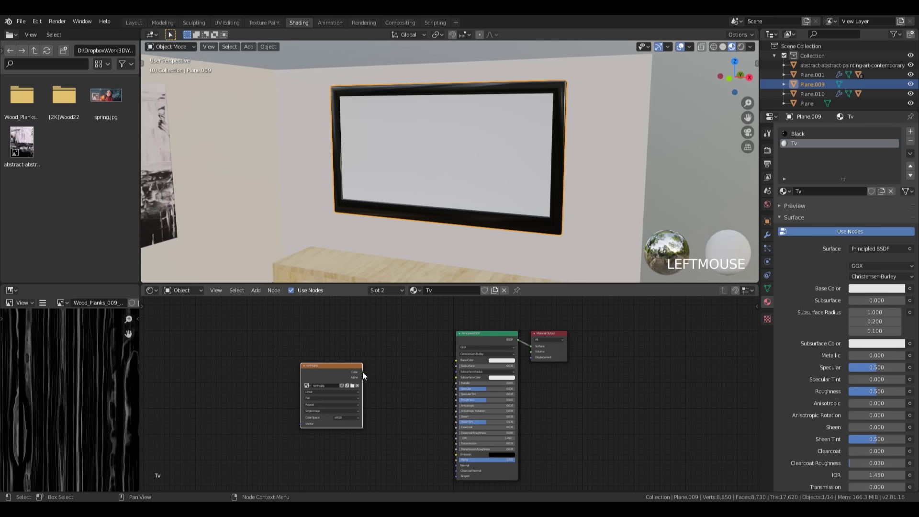
Replace the Tv material's Principled BSDF with an Emission shader that takes the spring.jpg colour and feeds the output's Surface
{"action": "left_click", "coordinate": [485, 333]}
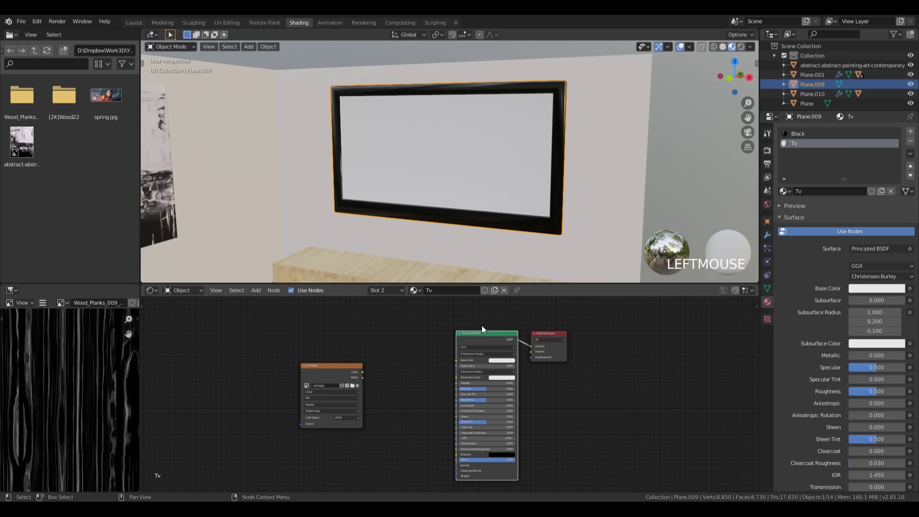
{"action": "left_click_drag", "start_coordinate": [467, 331], "coordinate": [442, 332]}
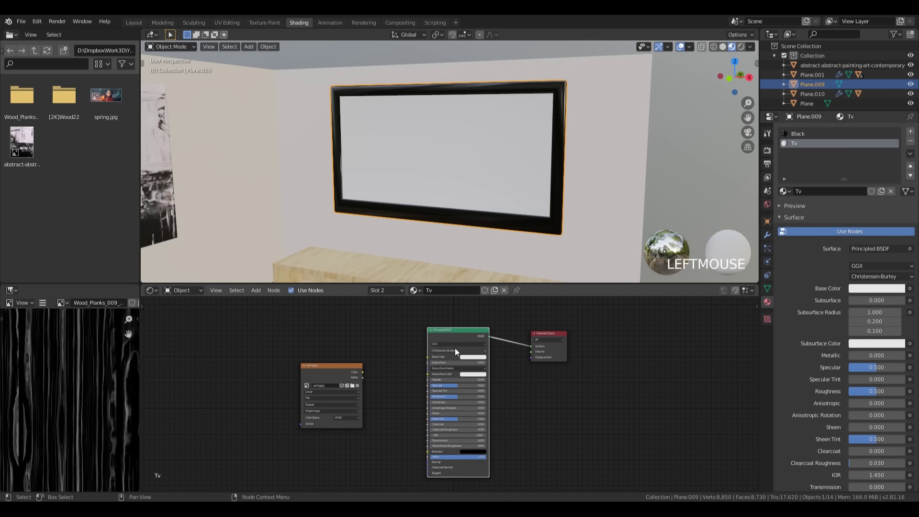
{"action": "key", "text": "x"}
{"action": "key", "text": "shift+a"}
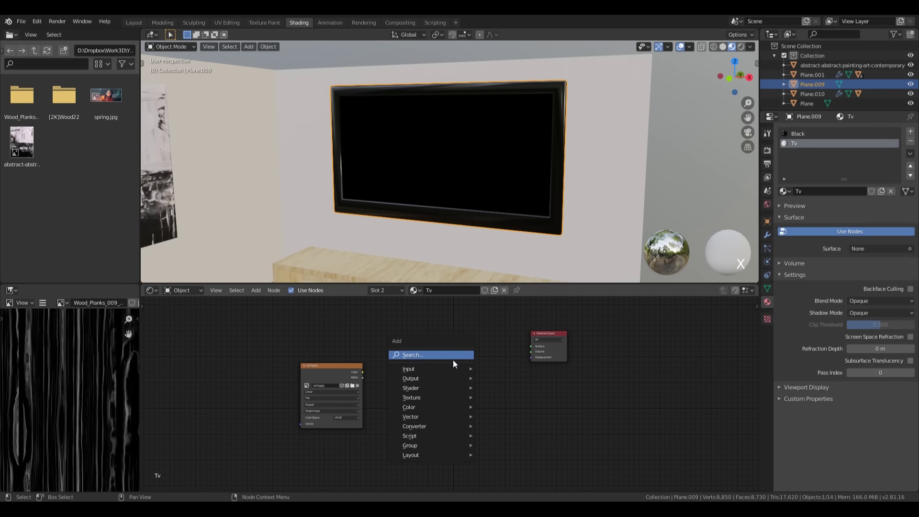
{"action": "mouse_move", "coordinate": [442, 434]}
{"action": "mouse_move", "coordinate": [441, 389]}
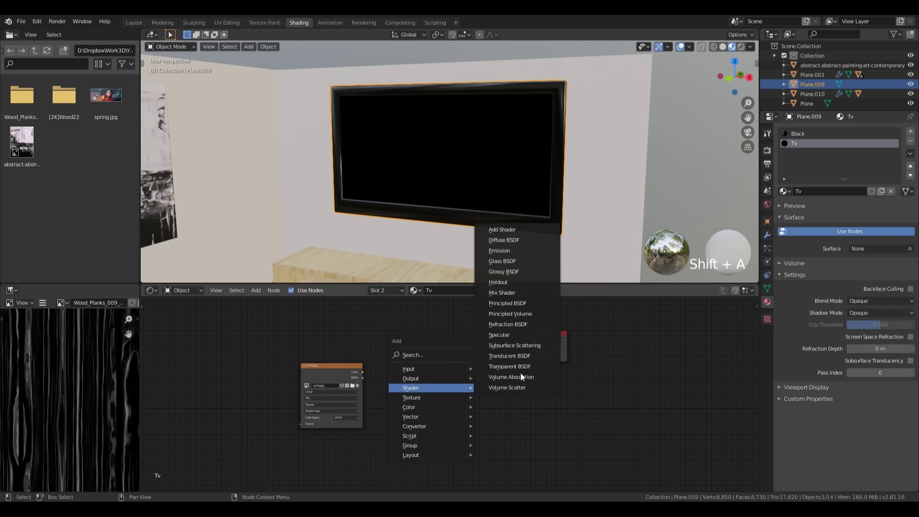
{"action": "left_click", "coordinate": [518, 251]}
{"action": "left_click", "coordinate": [469, 335]}
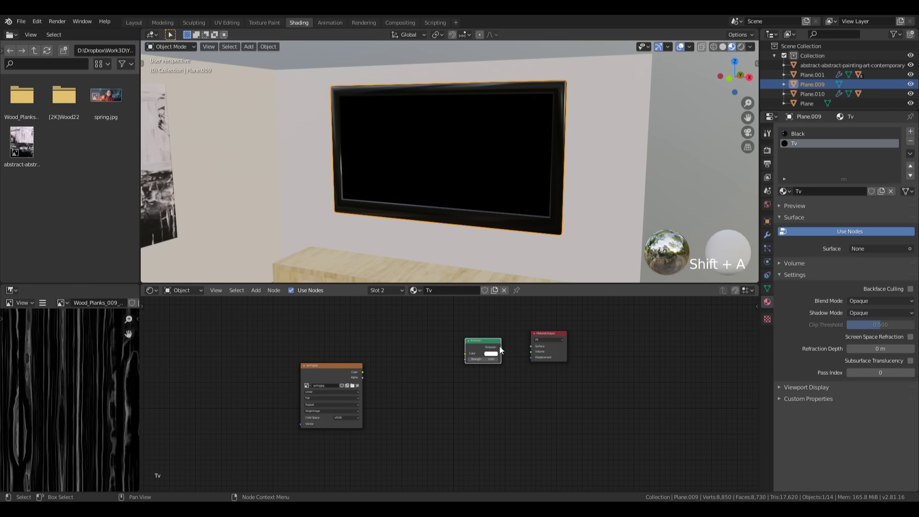
{"action": "left_click_drag", "start_coordinate": [498, 346], "coordinate": [526, 346]}
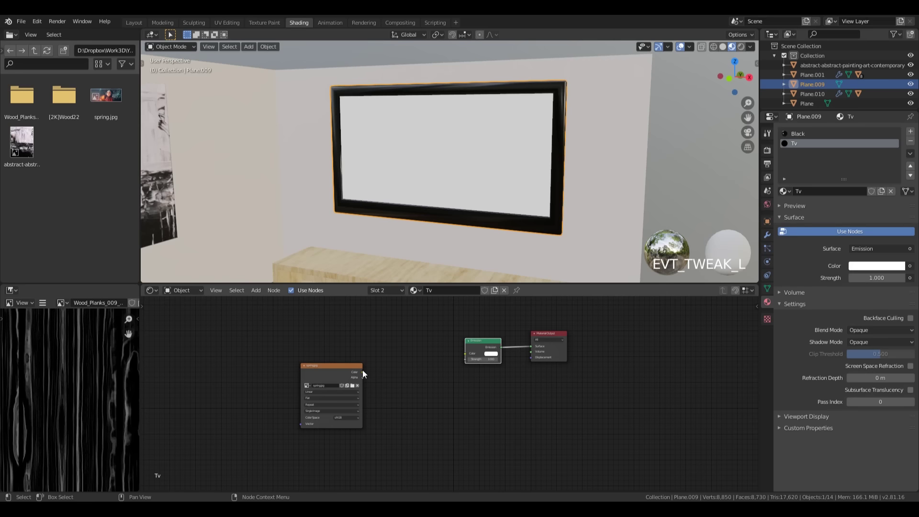
{"action": "left_click_drag", "start_coordinate": [362, 372], "coordinate": [464, 354]}
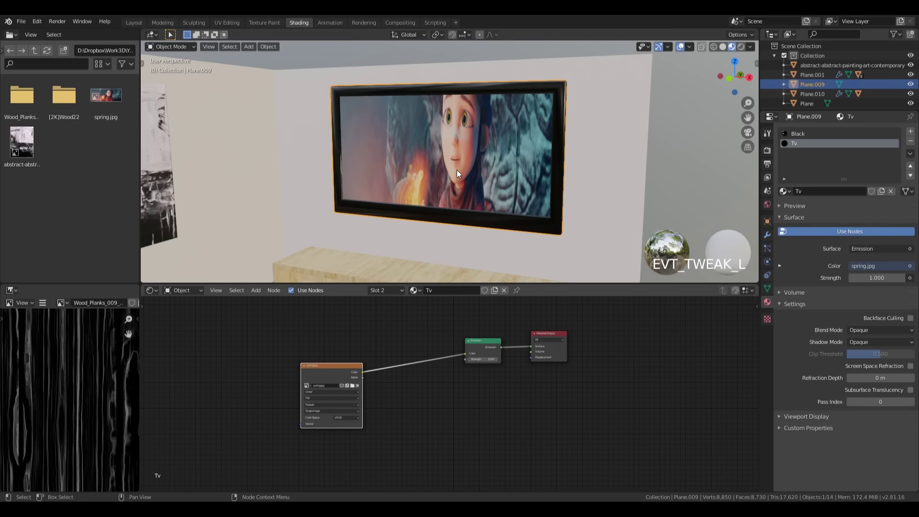
Unwrap the TV screen face over the spring.jpg image in the UV Editing workspace
{"action": "left_click", "coordinate": [236, 22]}
{"action": "scroll", "coordinate": [266, 250], "scroll_direction": "down", "scroll_amount": 5}
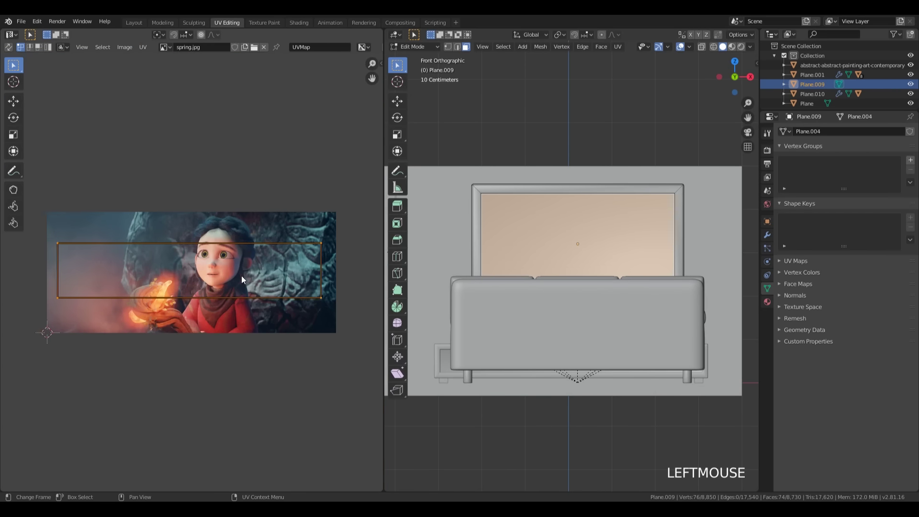
{"action": "scroll", "coordinate": [244, 277], "scroll_direction": "up", "scroll_amount": 1}
{"action": "scroll", "coordinate": [244, 276], "scroll_direction": "down", "scroll_amount": 1}
{"action": "key", "text": "u"}
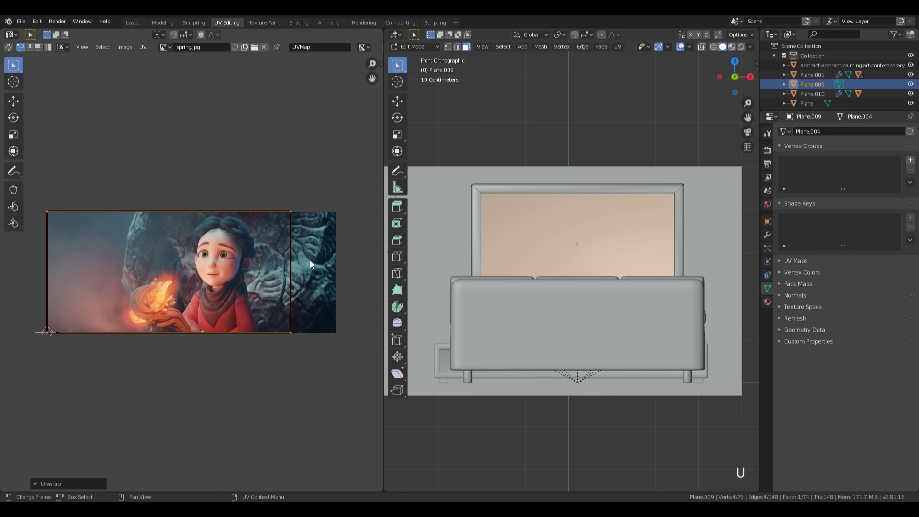
{"action": "key", "text": "u"}
Shift the screen's UV island along X close to the image's right edge and save the file
{"action": "key", "text": "g"}
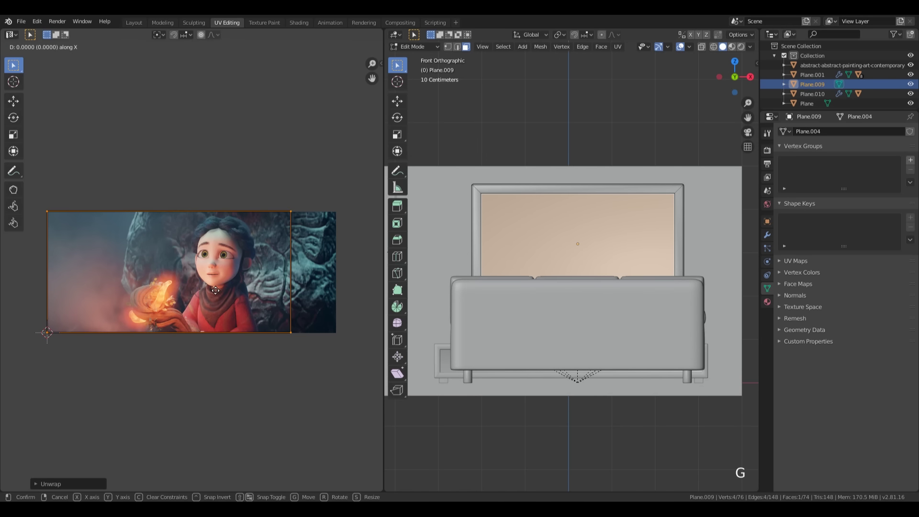
{"action": "key", "text": "y"}
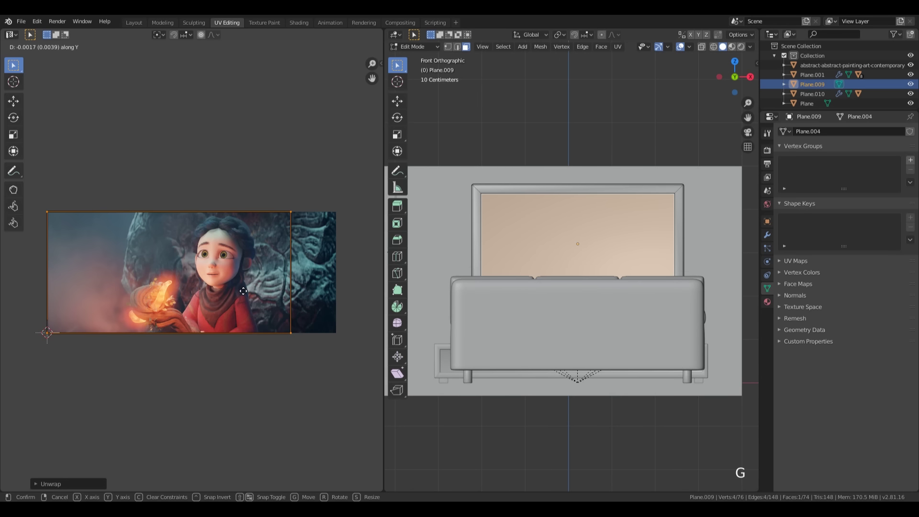
{"action": "key", "text": "x"}
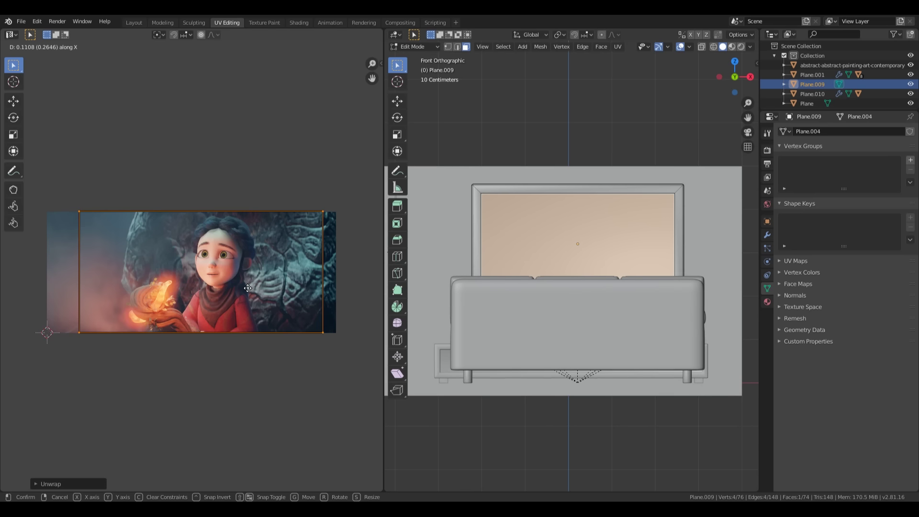
{"action": "left_click", "coordinate": [256, 288]}
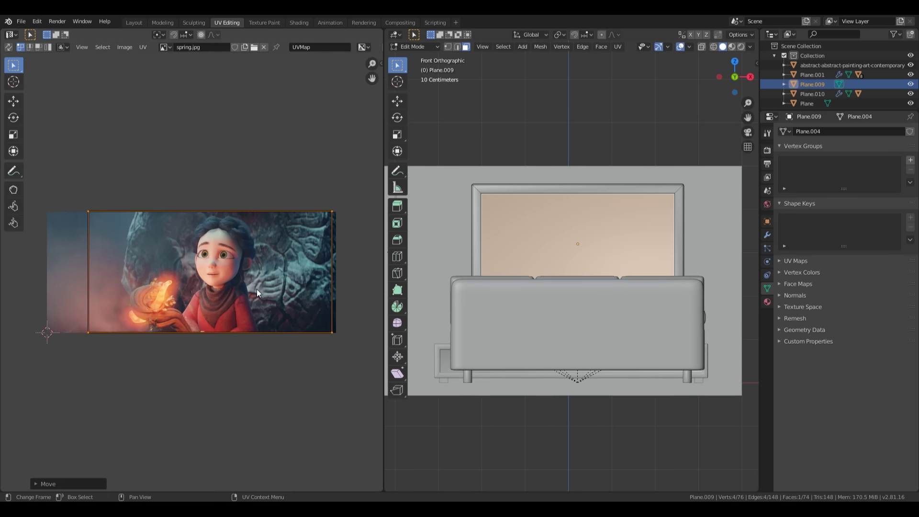
{"action": "key", "text": "ctrl+s"}
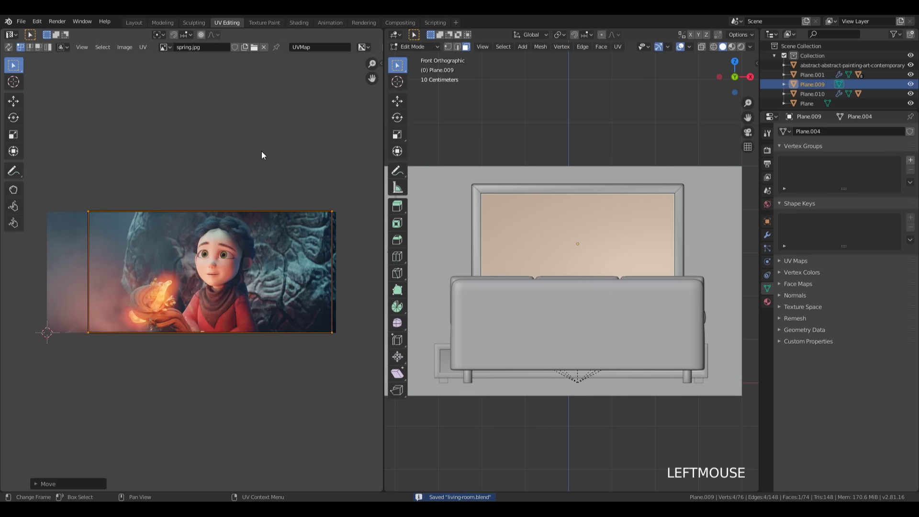
Set the Emission strength of the Tv material to 2 in the Shading workspace
{"action": "left_click", "coordinate": [298, 22]}
{"action": "middle_click_drag", "start_coordinate": [538, 179], "coordinate": [530, 162]}
{"action": "scroll", "coordinate": [503, 344], "scroll_direction": "up", "scroll_amount": 1}
{"action": "scroll", "coordinate": [503, 344], "scroll_direction": "up", "scroll_amount": 2}
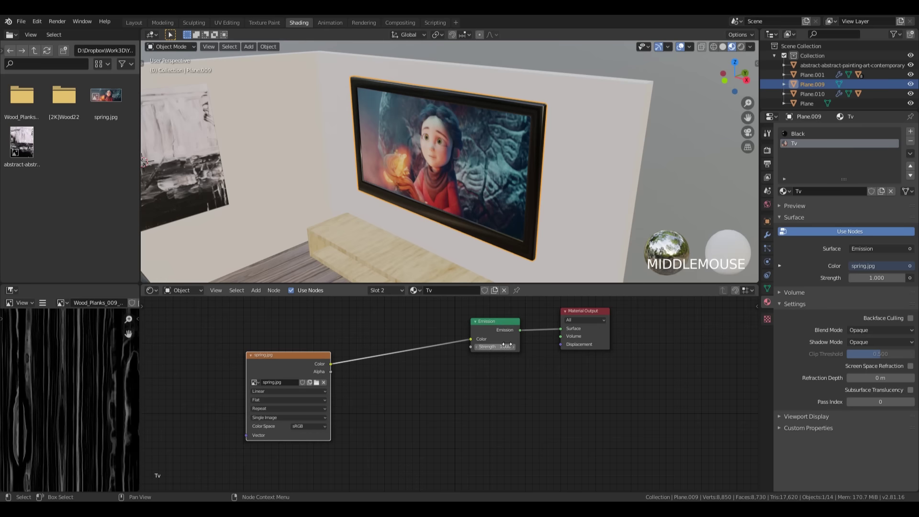
{"action": "left_click", "coordinate": [496, 347]}
{"action": "type", "text": "2"}
{"action": "key", "text": "KP_Enter"}
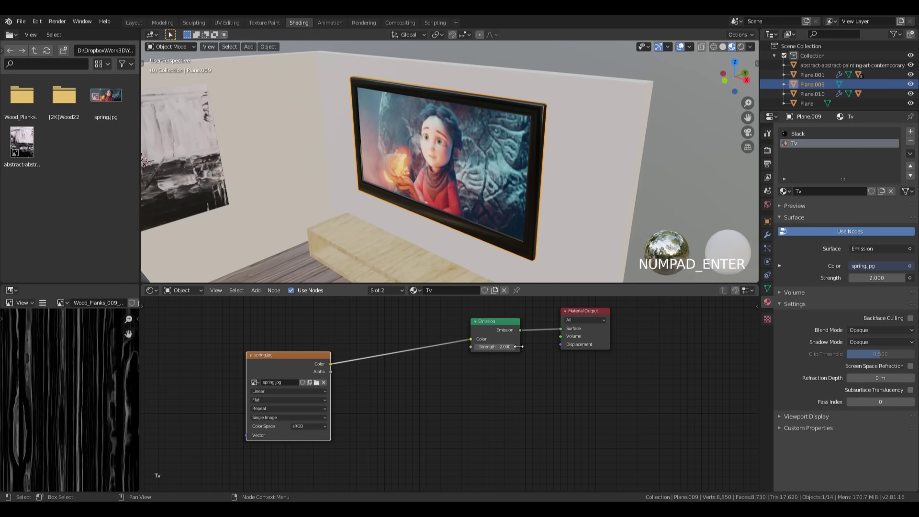
Show the room in the Layout workspace in Material Preview, lit by the scene's lights and world instead of the studio HDRI
{"action": "middle_click_drag", "start_coordinate": [489, 206], "coordinate": [515, 168]}
{"action": "scroll", "coordinate": [481, 188], "scroll_direction": "down", "scroll_amount": 4}
{"action": "scroll", "coordinate": [515, 169], "scroll_direction": "down", "scroll_amount": 1, "text": "shift"}
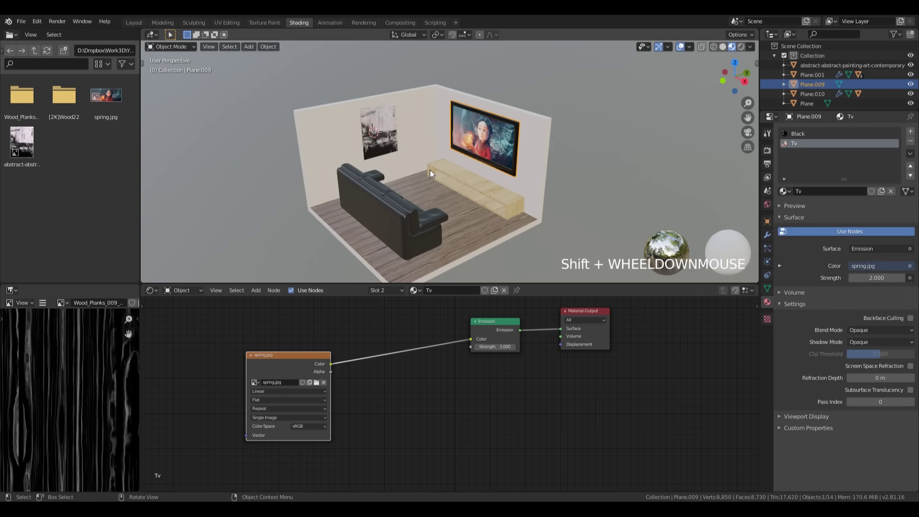
{"action": "left_click", "coordinate": [134, 22]}
{"action": "key", "text": "z"}
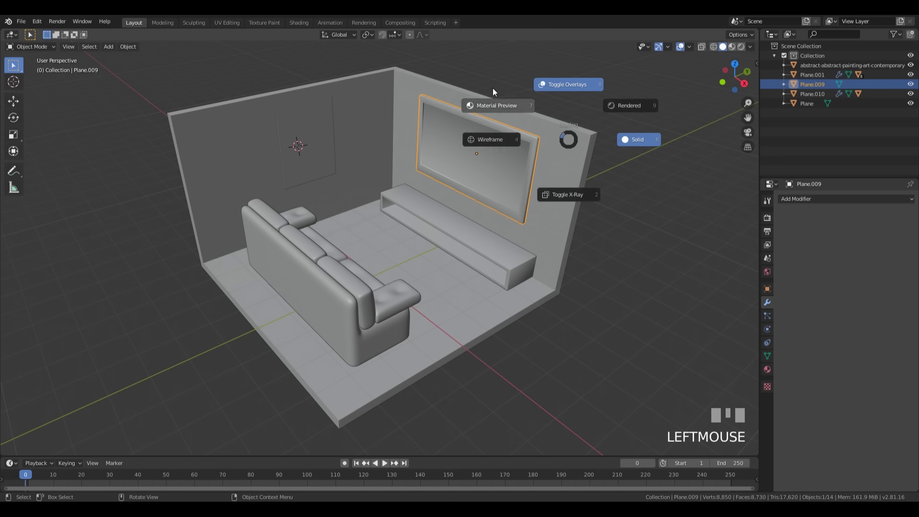
{"action": "middle_click_drag", "start_coordinate": [409, 206], "coordinate": [524, 186]}
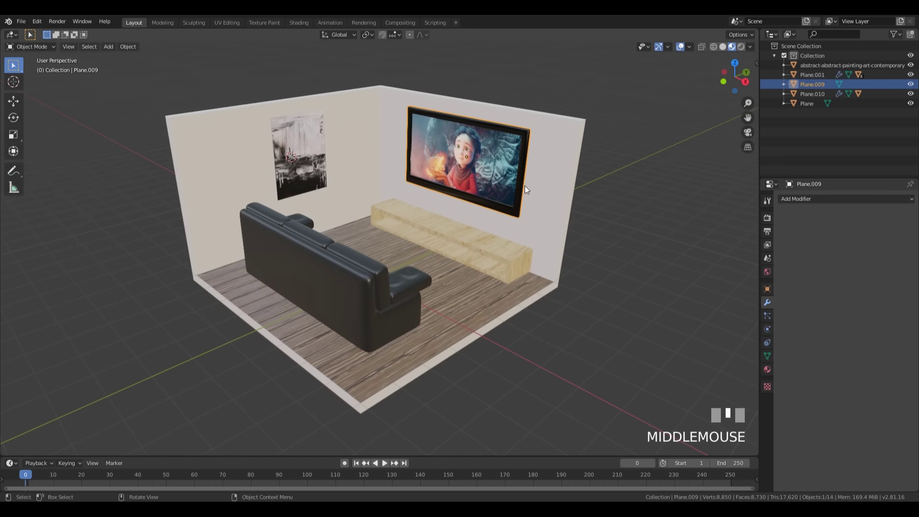
{"action": "left_click", "coordinate": [750, 47]}
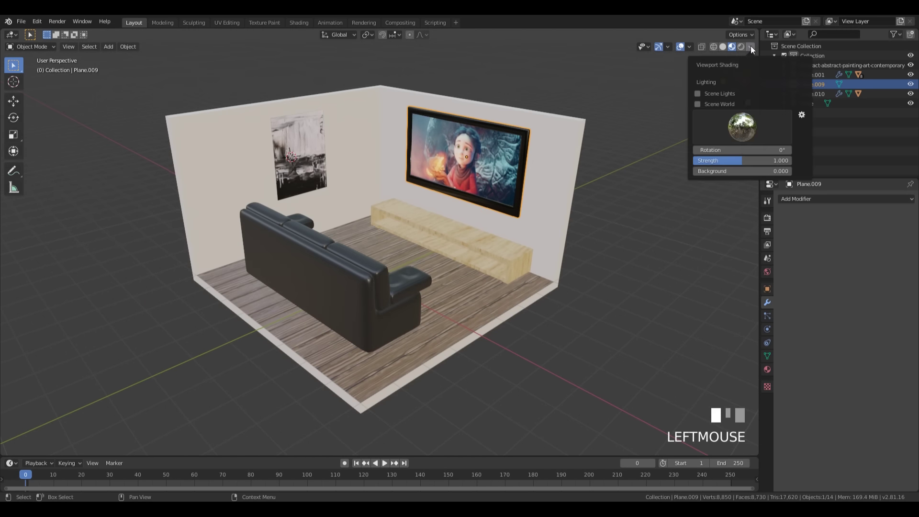
{"action": "left_click", "coordinate": [698, 93]}
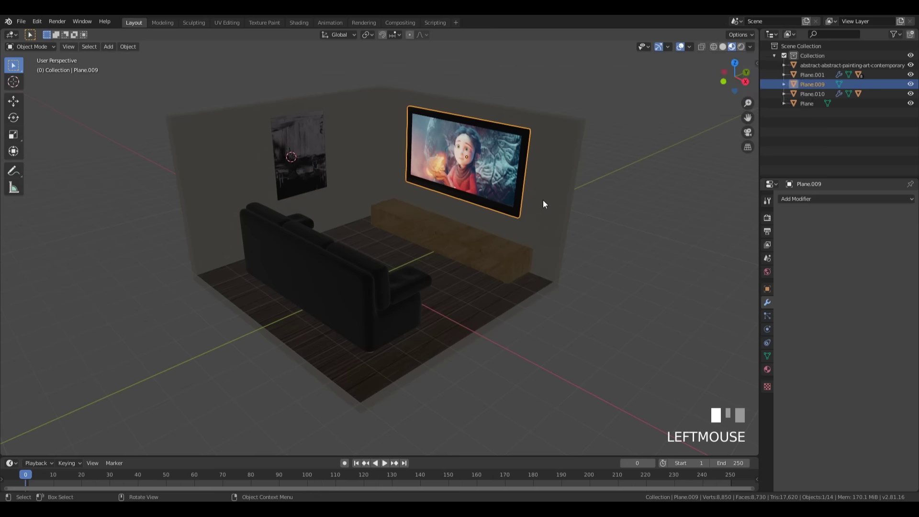
Scale the wall painting up by a factor of about 1.14
{"action": "middle_click_drag", "start_coordinate": [543, 200], "coordinate": [544, 163]}
{"action": "middle_click_drag", "start_coordinate": [441, 152], "coordinate": [466, 164], "text": "shift"}
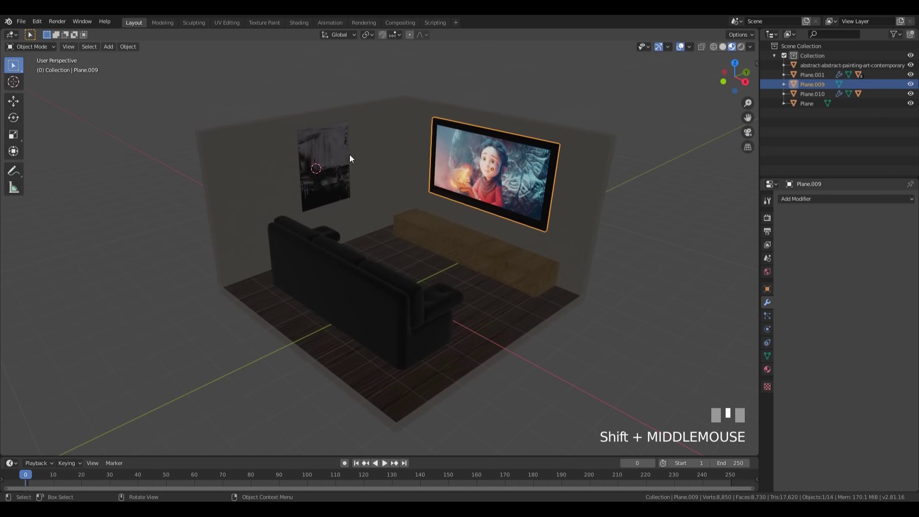
{"action": "left_click", "coordinate": [347, 158]}
{"action": "key", "text": "s"}
{"action": "left_click", "coordinate": [380, 190]}
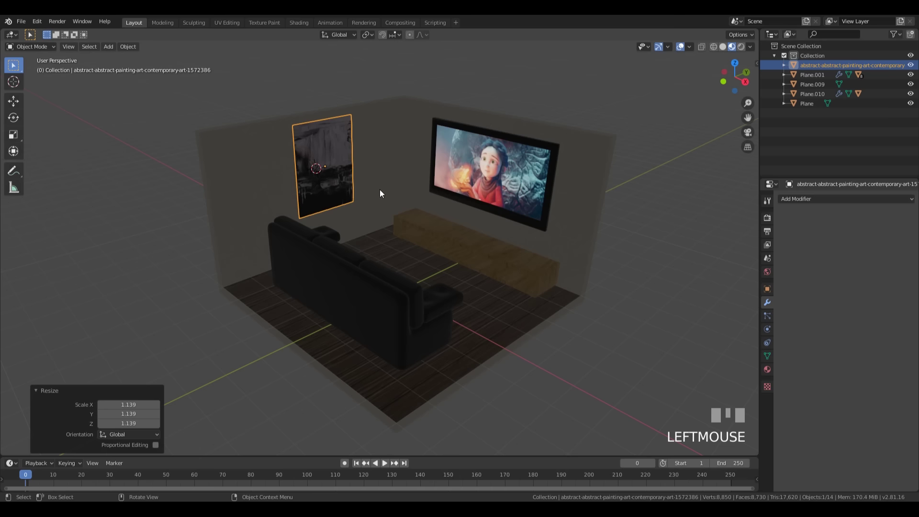
Move the painting about 0.9 m along Y towards the TV wall and slightly down, with global X locked
{"action": "middle_click_drag", "start_coordinate": [380, 190], "coordinate": [436, 188]}
{"action": "key", "text": "g"}
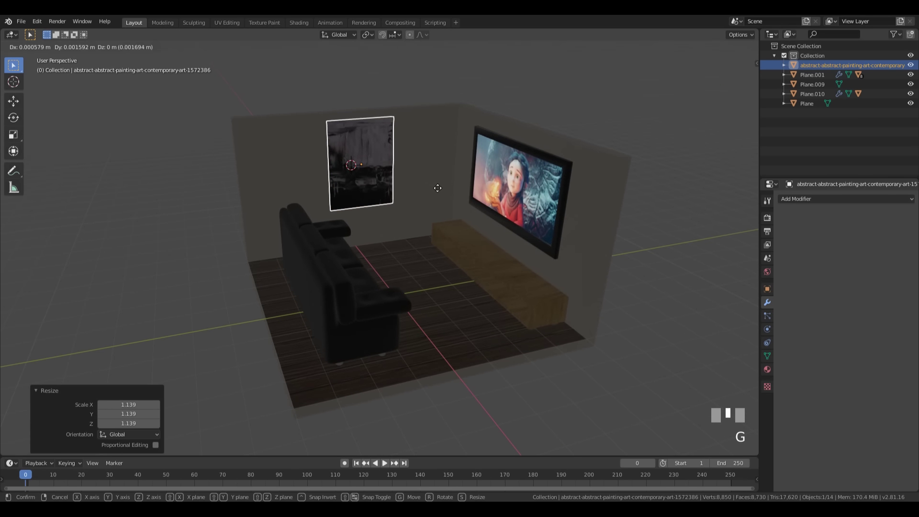
{"action": "key", "text": "shift+x"}
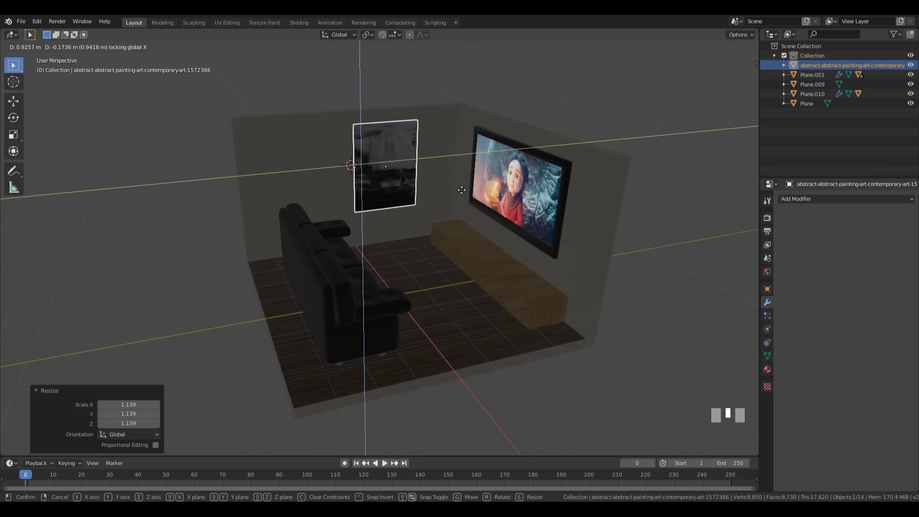
{"action": "left_click", "coordinate": [458, 192]}
{"action": "middle_click_drag", "start_coordinate": [458, 192], "coordinate": [469, 159]}
{"action": "key", "text": "Tab"}
{"action": "left_click", "coordinate": [403, 158]}
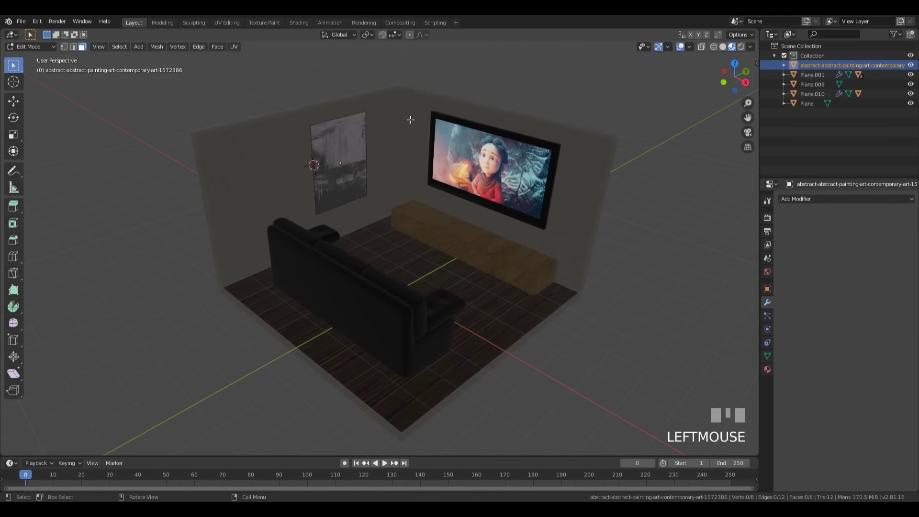
{"action": "key", "text": "Tab"}
{"action": "scroll", "coordinate": [555, 242], "scroll_direction": "down", "scroll_amount": 5}
{"action": "mouse_move", "coordinate": [555, 242]}
{"action": "middle_mouse_down"}
{"action": "mouse_move", "coordinate": [539, 281]}
{"action": "mouse_move", "coordinate": [549, 242]}
{"action": "middle_mouse_up"}
{"action": "scroll", "coordinate": [549, 243], "scroll_direction": "up", "scroll_amount": 6}
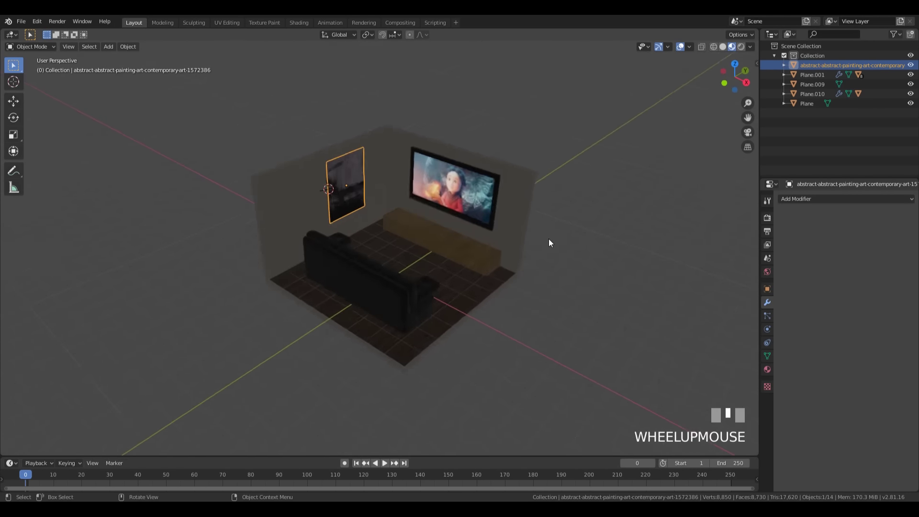
Raise the top faces of both room walls by 0.5 m along Z
{"action": "left_click", "coordinate": [392, 150]}
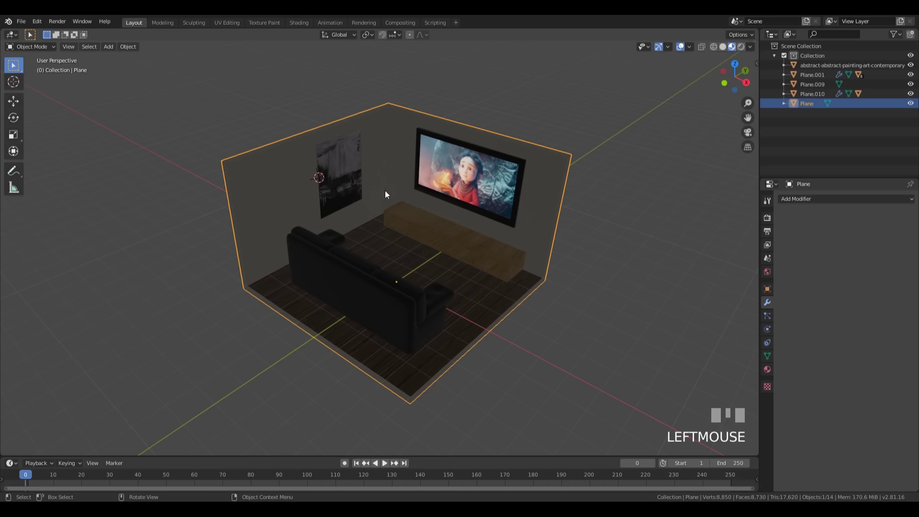
{"action": "key", "text": "Tab"}
{"action": "left_click", "coordinate": [335, 126]}
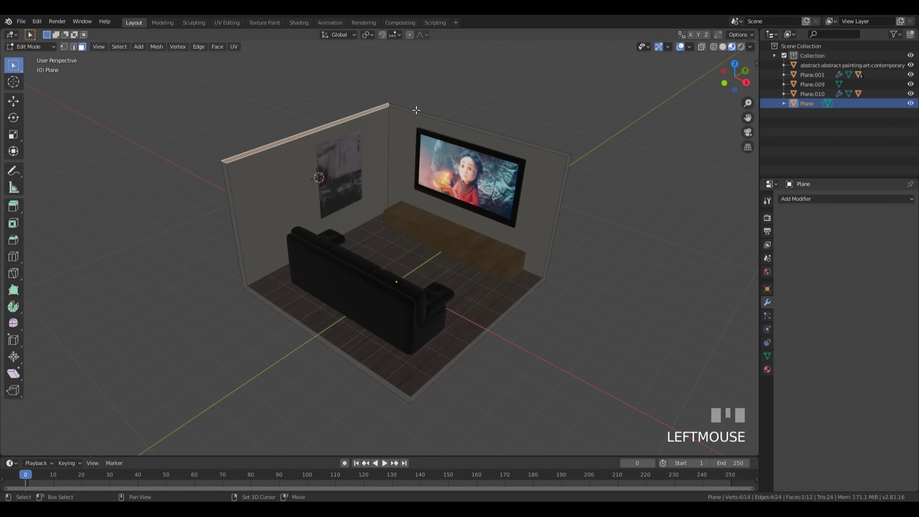
{"action": "left_click", "coordinate": [409, 110], "text": "shift"}
{"action": "middle_click_drag", "start_coordinate": [578, 128], "coordinate": [572, 144], "text": "shift"}
{"action": "key", "text": "g"}
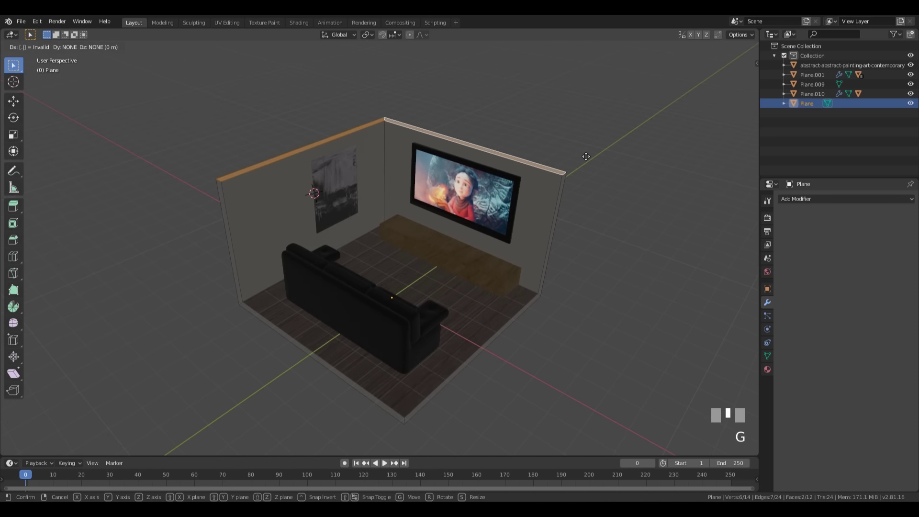
{"action": "key", "text": "Escape"}
{"action": "type", "text": "g"}
{"action": "type", "text": "z0.5"}
{"action": "key", "text": "KP_Enter"}
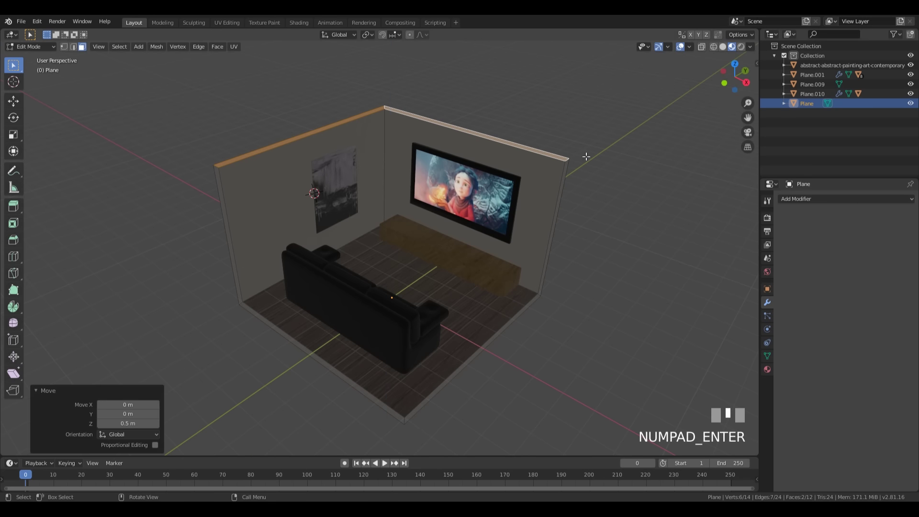
{"action": "middle_click_drag", "start_coordinate": [585, 157], "coordinate": [552, 209]}
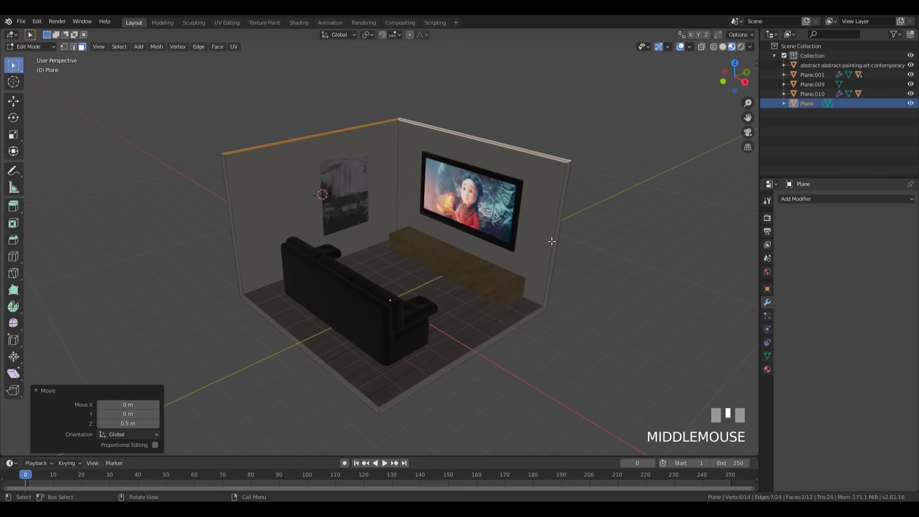
{"action": "scroll", "coordinate": [551, 209], "scroll_direction": "up", "scroll_amount": 4}
{"action": "scroll", "coordinate": [616, 276], "scroll_direction": "down", "scroll_amount": 5}
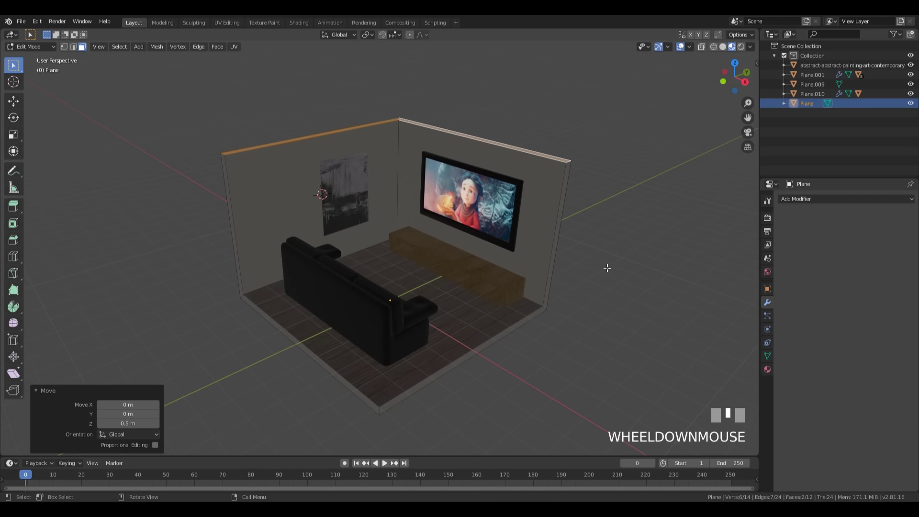
Finish editing the room mesh and raise the TV about 0.25 m along Z
{"action": "key", "text": "Tab"}
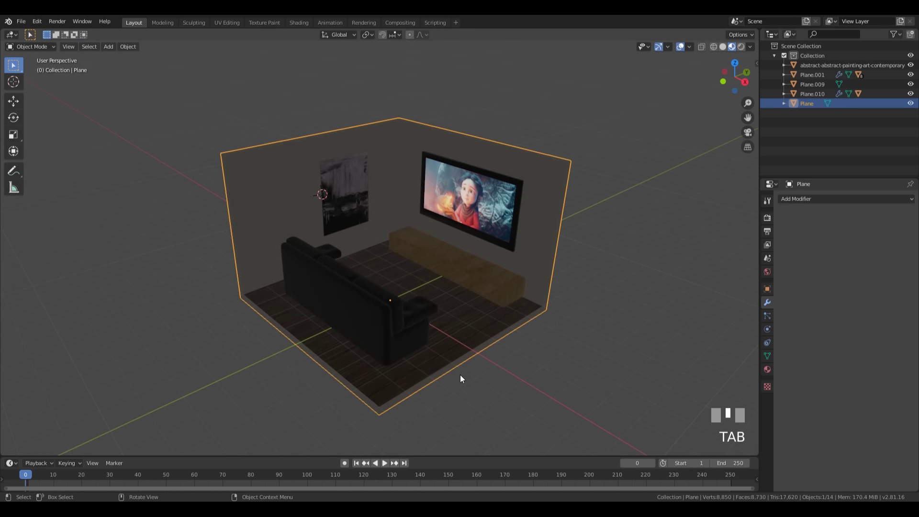
{"action": "left_click", "coordinate": [482, 205]}
{"action": "key", "text": "g"}
{"action": "key", "text": "z"}
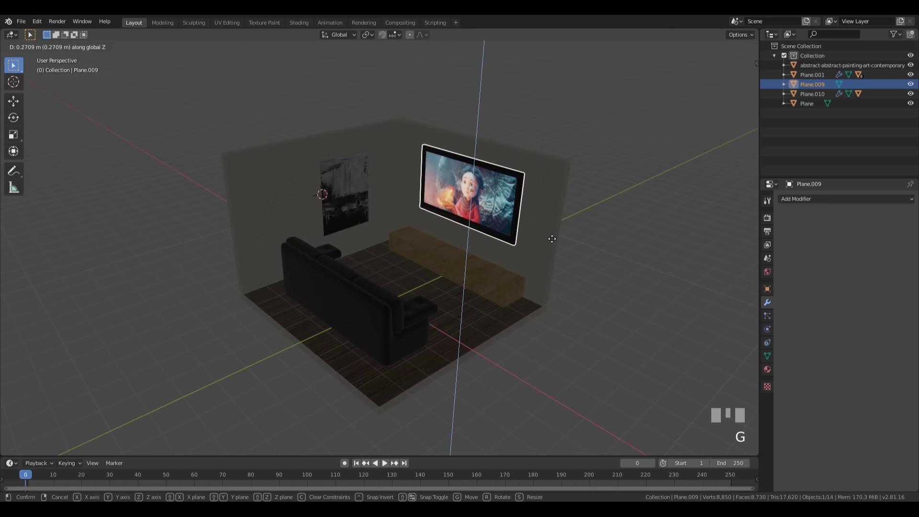
{"action": "left_click", "coordinate": [549, 240]}
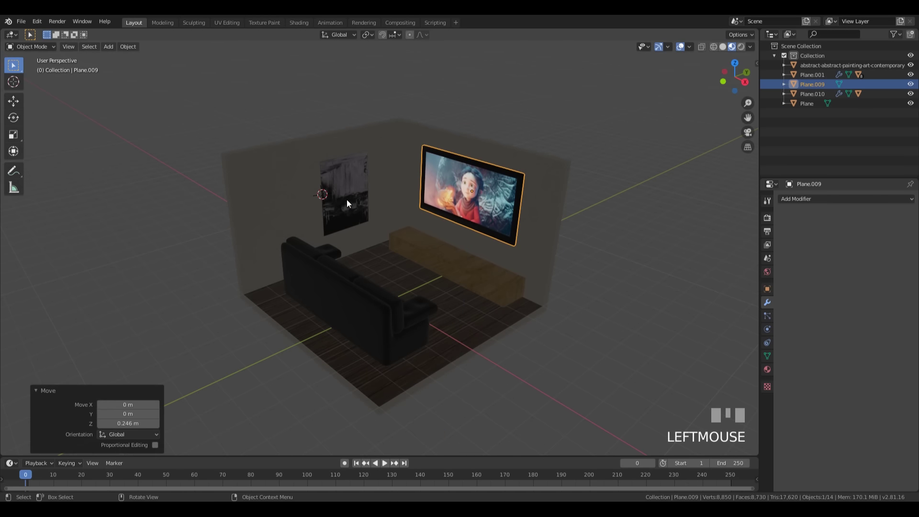
Scale the wall painting up by a factor of about 1.07
{"action": "left_click", "coordinate": [346, 199]}
{"action": "key", "text": "s"}
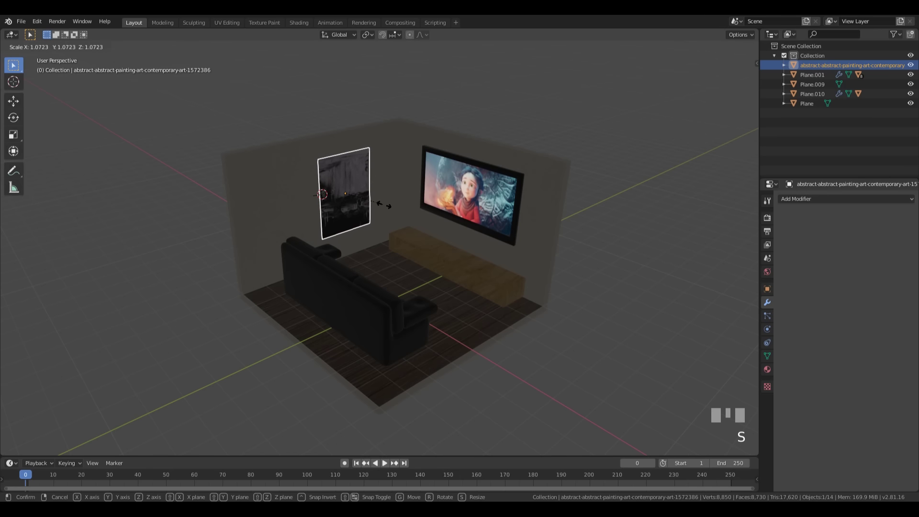
{"action": "left_click", "coordinate": [385, 207]}
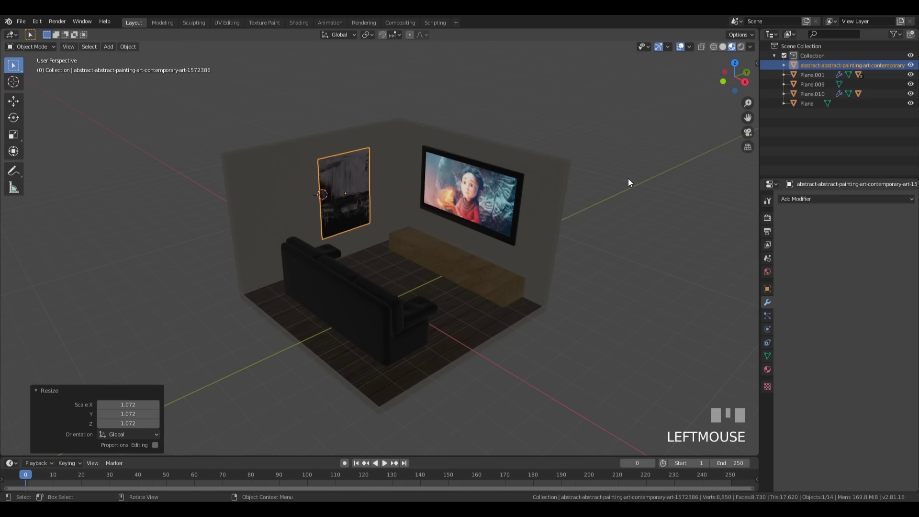
Add a GameIsocam isometric camera with the Create IsoCam add-on and raise it 2.6 m along Z
{"action": "key", "text": "n"}
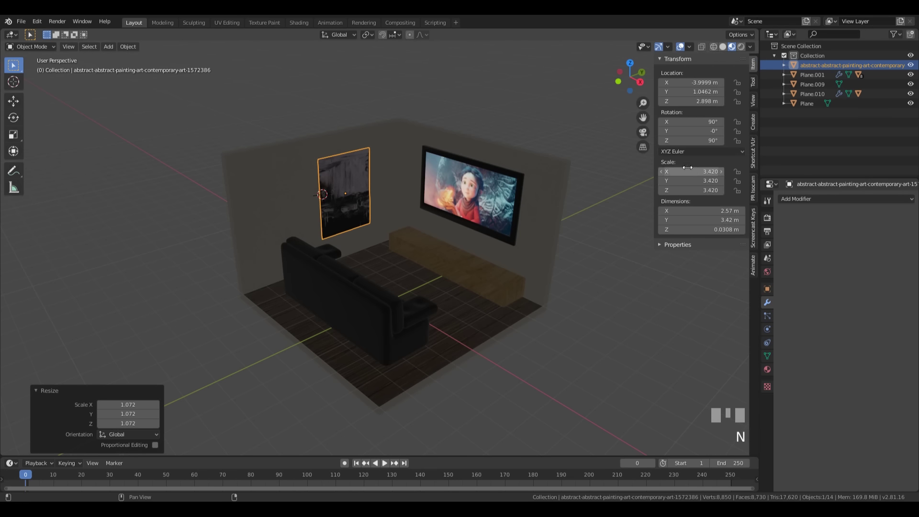
{"action": "left_click", "coordinate": [753, 189]}
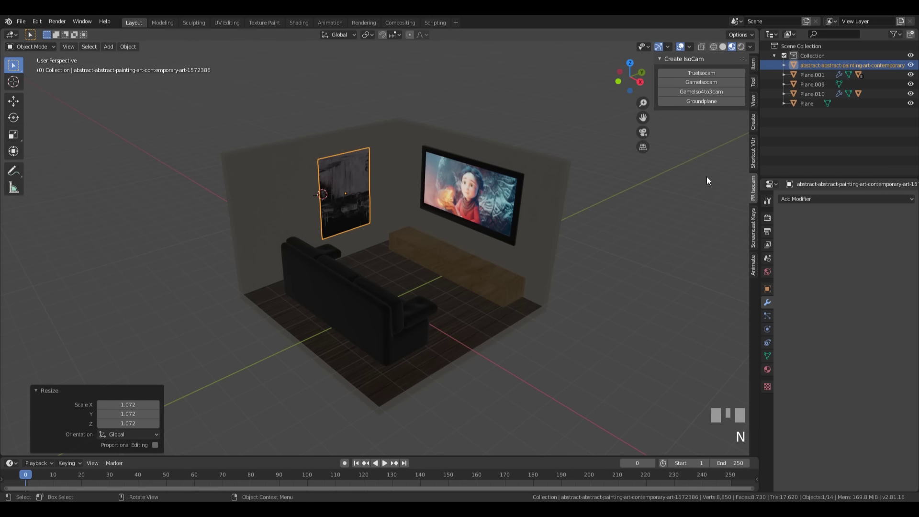
{"action": "left_click", "coordinate": [710, 82]}
{"action": "scroll", "coordinate": [566, 175], "scroll_direction": "down", "scroll_amount": 1}
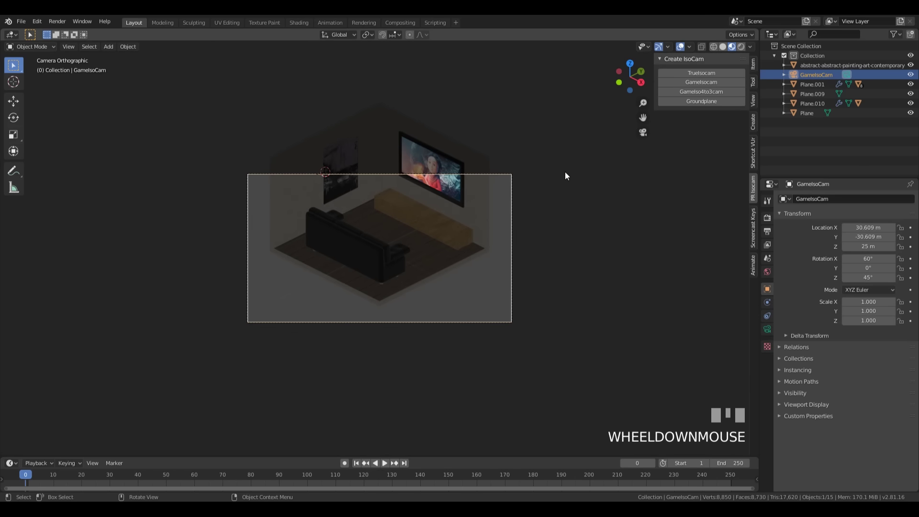
{"action": "scroll", "coordinate": [564, 173], "scroll_direction": "up", "scroll_amount": 2}
{"action": "scroll", "coordinate": [552, 180], "scroll_direction": "down", "scroll_amount": 1}
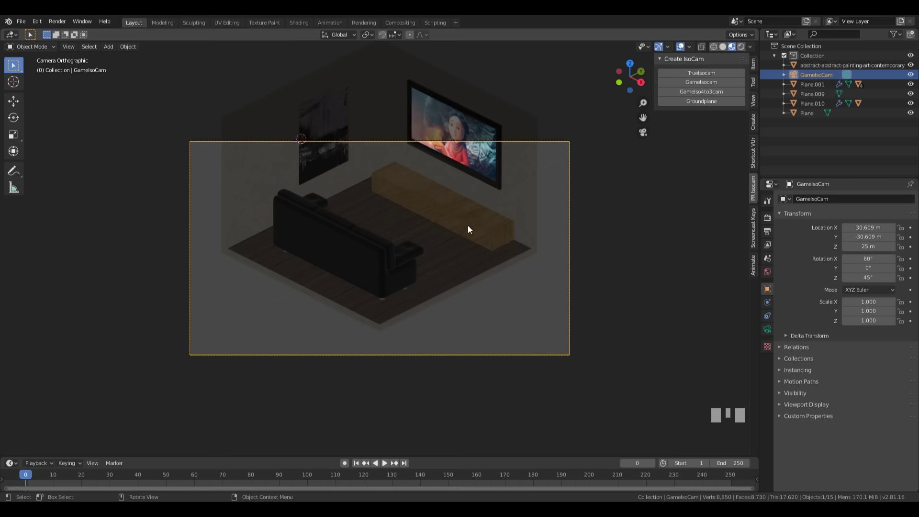
{"action": "key", "text": "g"}
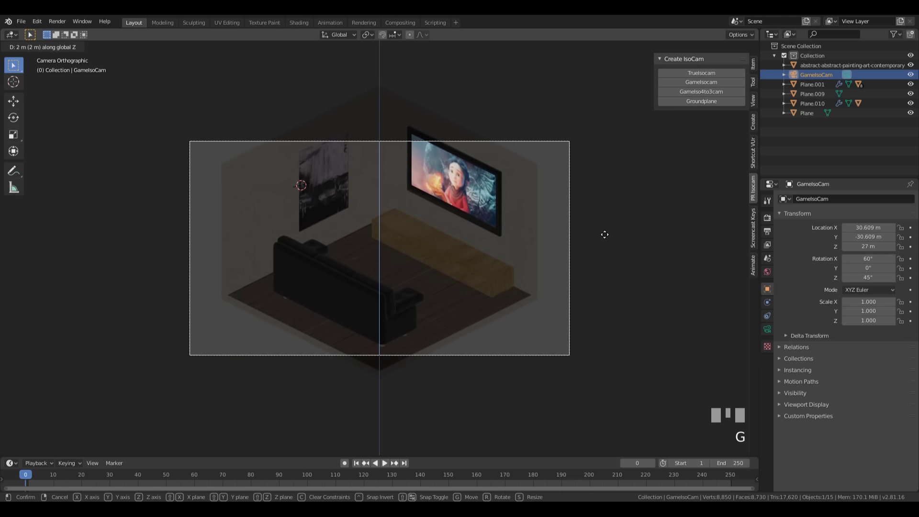
{"action": "left_click", "coordinate": [614, 101], "text": "ctrl+shift"}
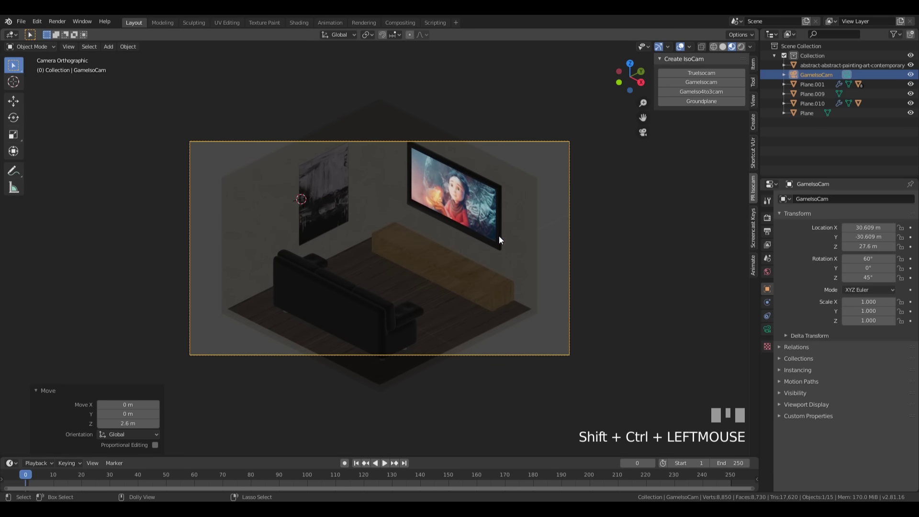
Set the render resolution to 1600 by 1200 px
{"action": "left_click", "coordinate": [767, 230]}
{"action": "left_click", "coordinate": [880, 213]}
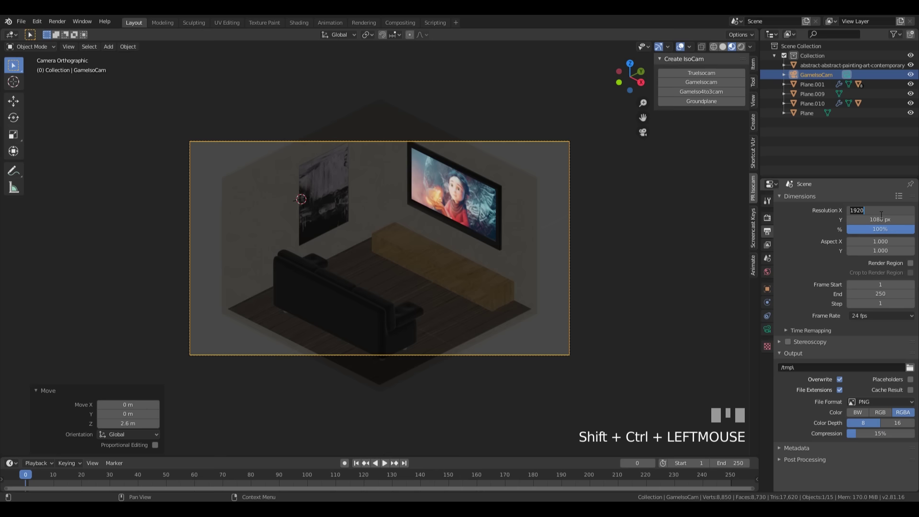
{"action": "type", "text": "1600"}
{"action": "key", "text": "Tab"}
{"action": "type", "text": "12"}
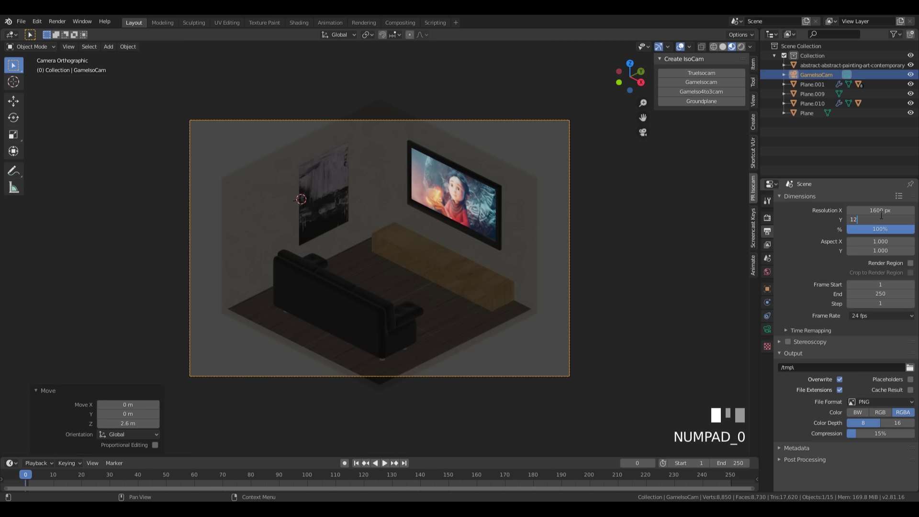
{"action": "type", "text": "2"}
{"action": "key", "text": "BackSpace"}
{"action": "type", "text": "00"}
{"action": "key", "text": "KP_Enter"}
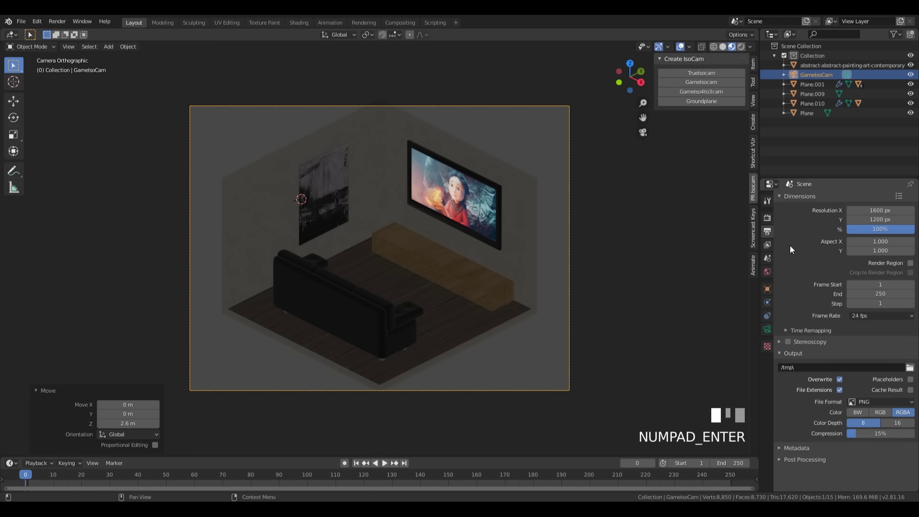
Set the camera's orthographic scale to 16 and raise the camera 0.2 m along Z
{"action": "scroll", "coordinate": [638, 251], "scroll_direction": "down", "scroll_amount": 1}
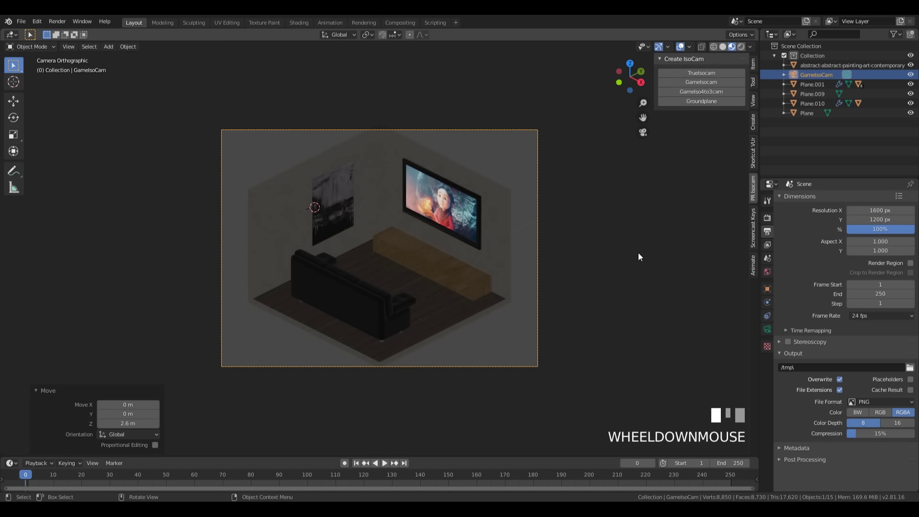
{"action": "left_click", "coordinate": [767, 329]}
{"action": "left_click", "coordinate": [875, 244]}
{"action": "type", "text": "16"}
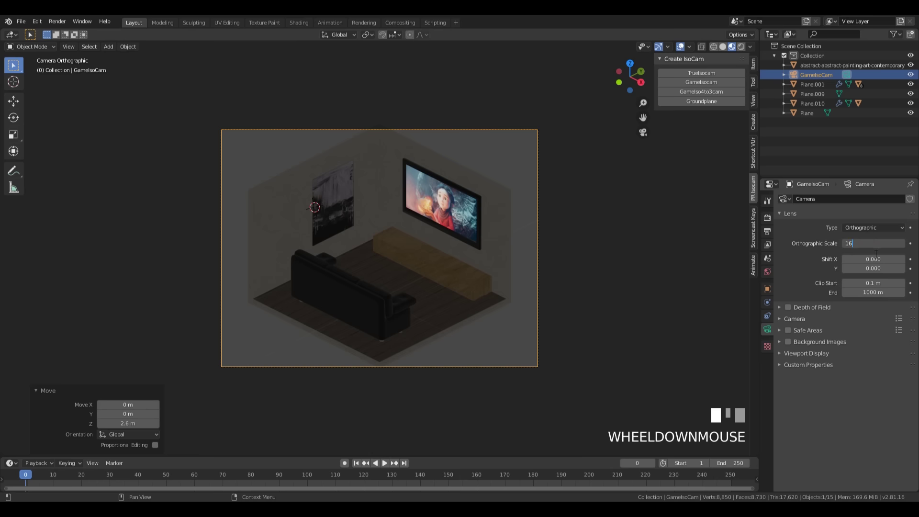
{"action": "key", "text": "KP_Enter"}
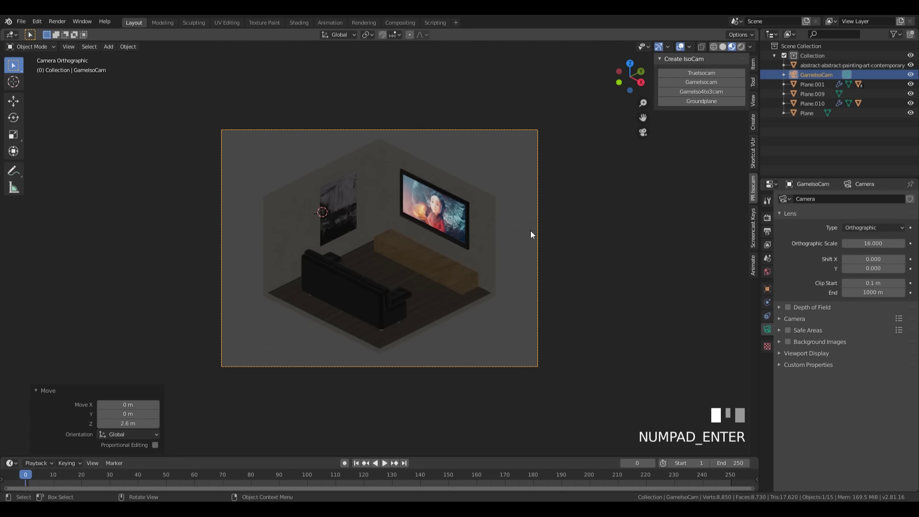
{"action": "key", "text": "g"}
{"action": "key", "text": "z"}
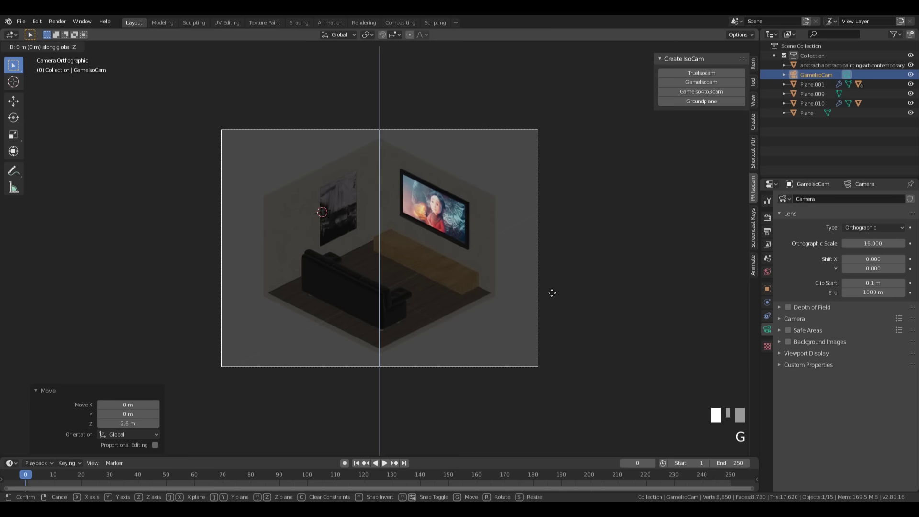
{"action": "left_click", "coordinate": [544, 345], "text": "ctrl+shift"}
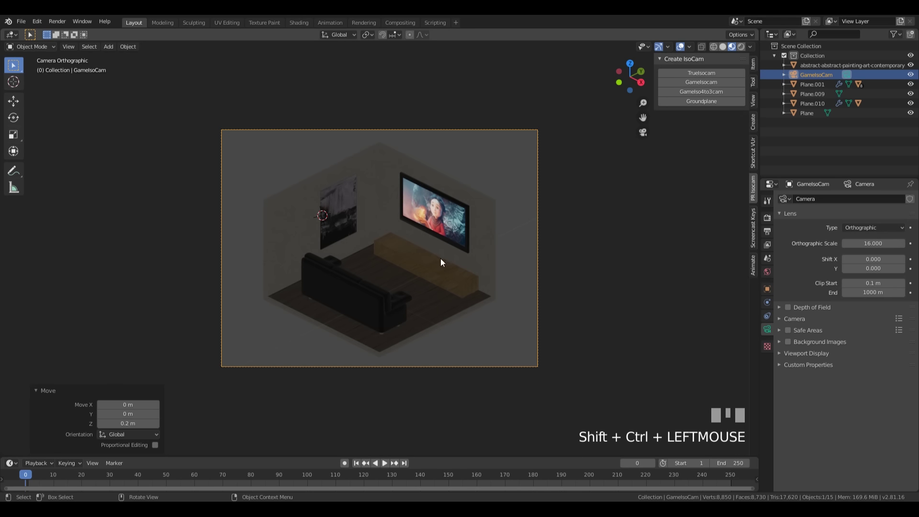
Reset the 3D cursor to the world origin, add a plane there and scale its mesh up about 19.3 times
{"action": "key", "text": "shift+s"}
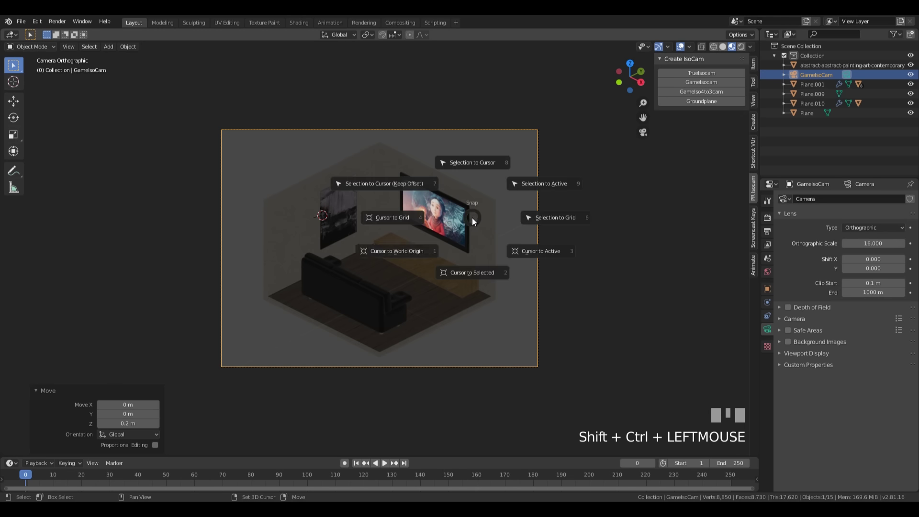
{"action": "left_click", "coordinate": [376, 269]}
{"action": "key", "text": "shift+a"}
{"action": "mouse_move", "coordinate": [470, 283]}
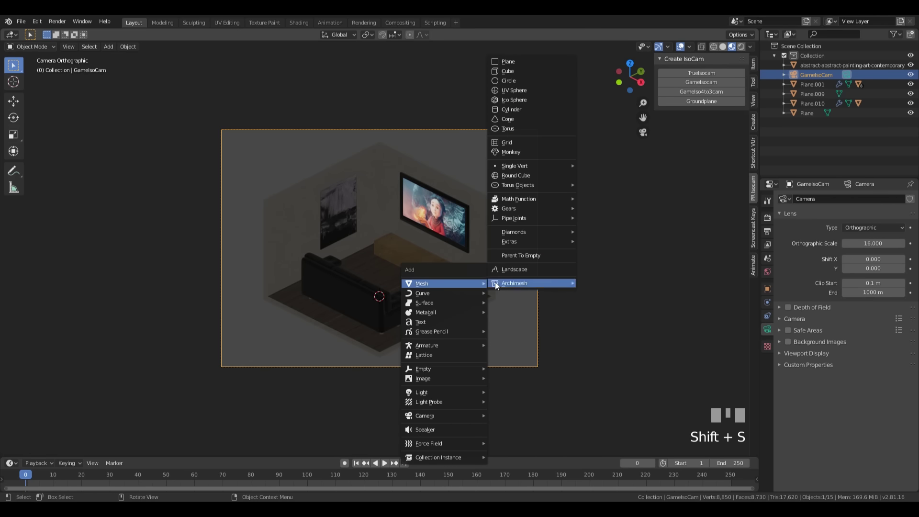
{"action": "left_click", "coordinate": [532, 62]}
{"action": "key", "text": "Tab"}
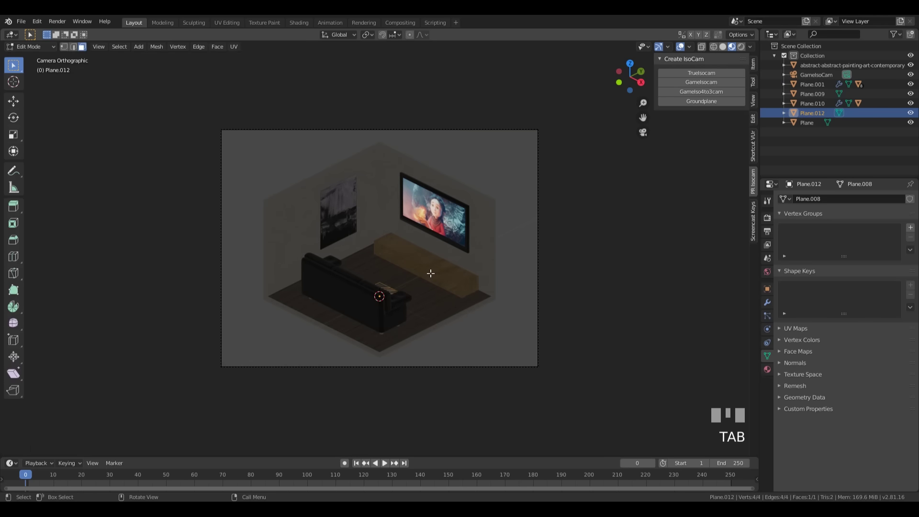
{"action": "key", "text": "s"}
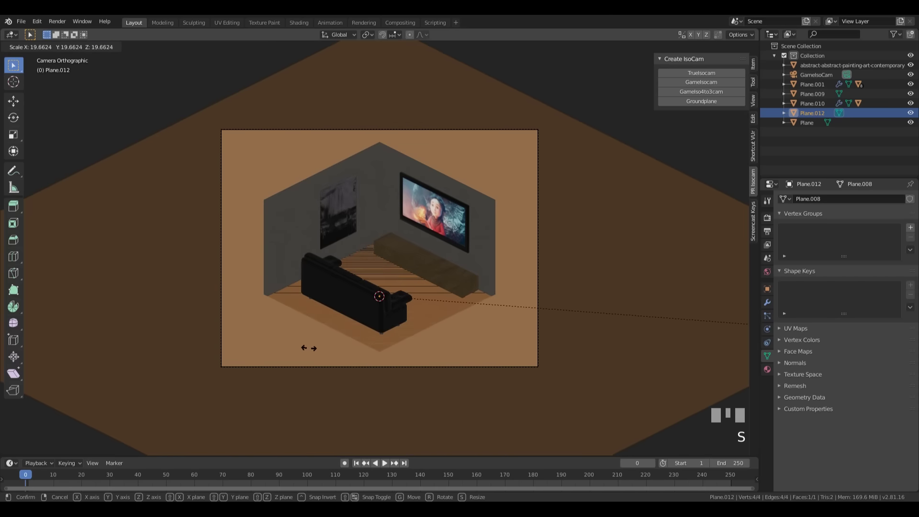
{"action": "left_click", "coordinate": [304, 340]}
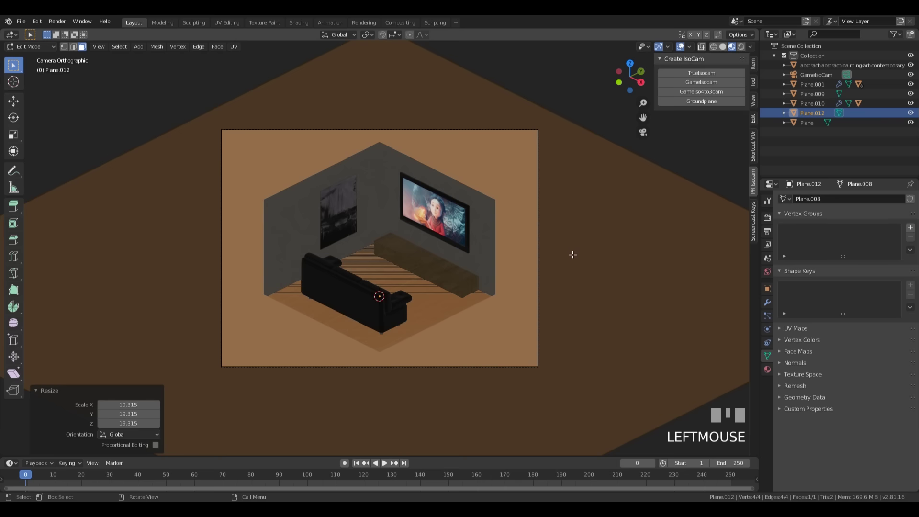
{"action": "key", "text": "Tab"}
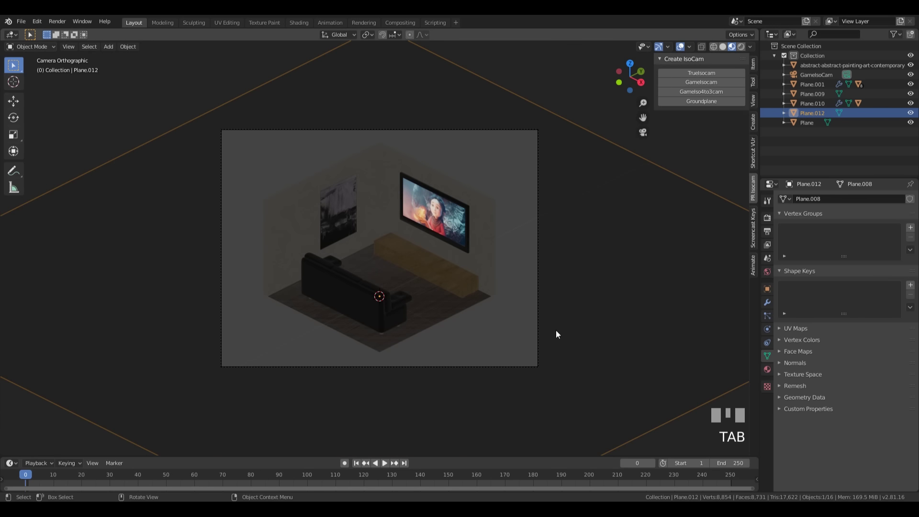
Lower the large plane about 0.28 m along Z to the underside of the room's floor and return to the camera view
{"action": "key", "text": "KP_1"}
{"action": "scroll", "coordinate": [556, 330], "scroll_direction": "up", "scroll_amount": 3}
{"action": "middle_click_drag", "start_coordinate": [561, 314], "coordinate": [521, 193], "text": "shift"}
{"action": "key", "text": "g"}
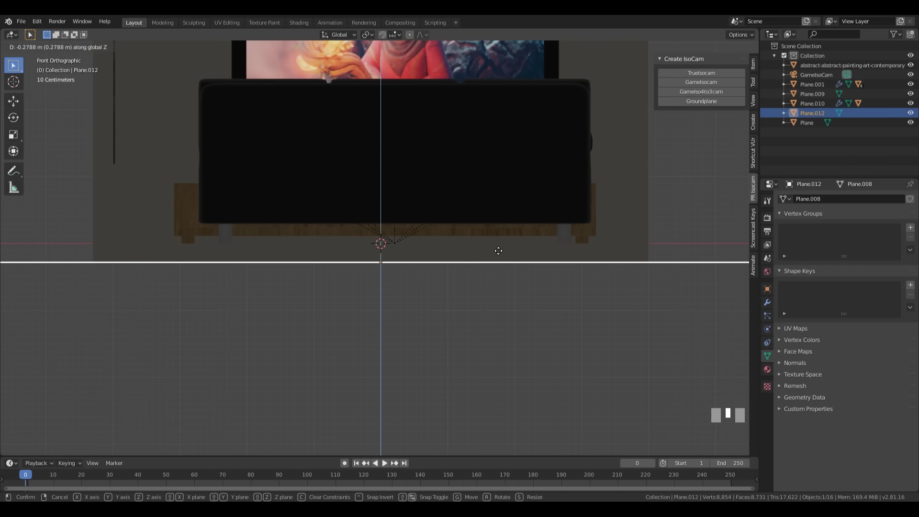
{"action": "left_click", "coordinate": [498, 251]}
{"action": "middle_click_drag", "start_coordinate": [498, 254], "coordinate": [557, 229]}
{"action": "scroll", "coordinate": [557, 229], "scroll_direction": "down", "scroll_amount": 5}
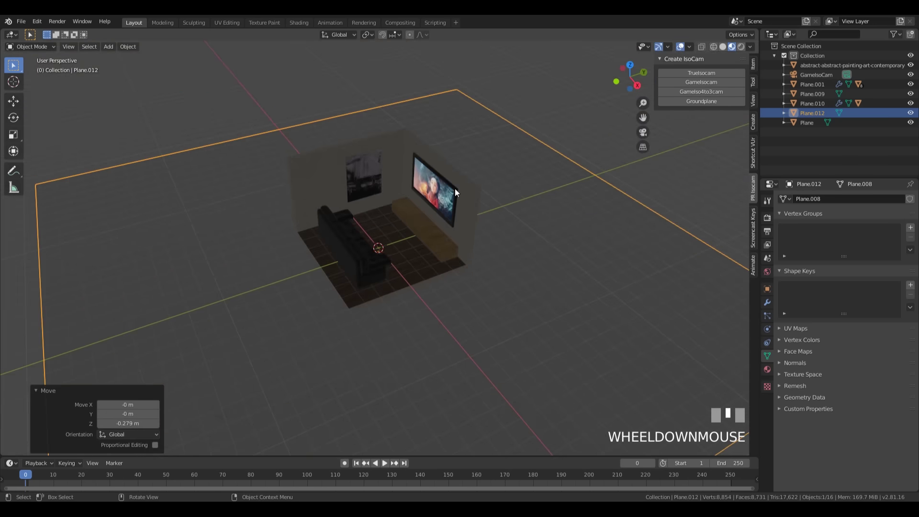
{"action": "key", "text": "KP_0"}
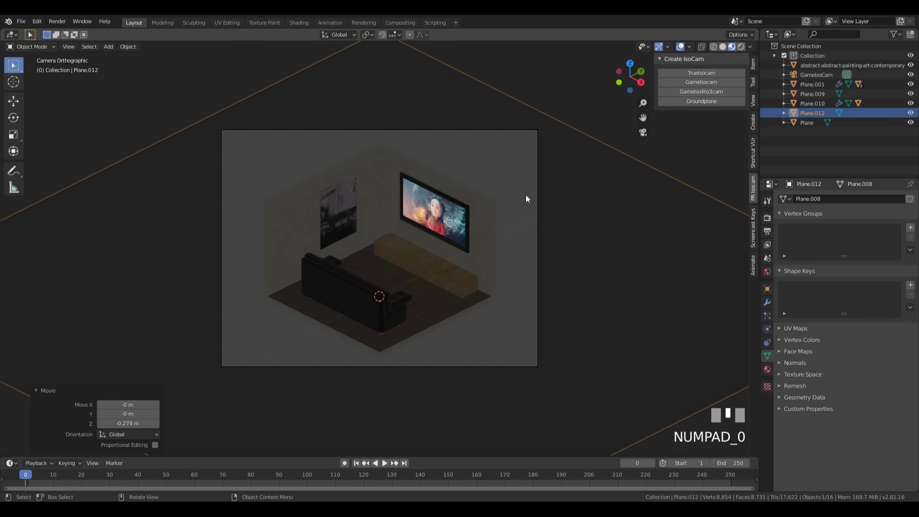
Add an area light at the origin and raise it 12.5 m along Z above the room
{"action": "key", "text": "shift+a"}
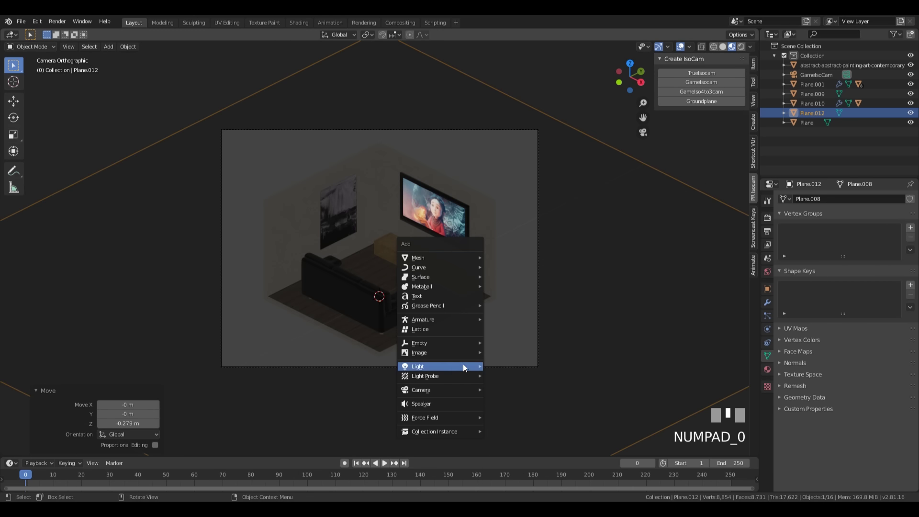
{"action": "mouse_move", "coordinate": [450, 366]}
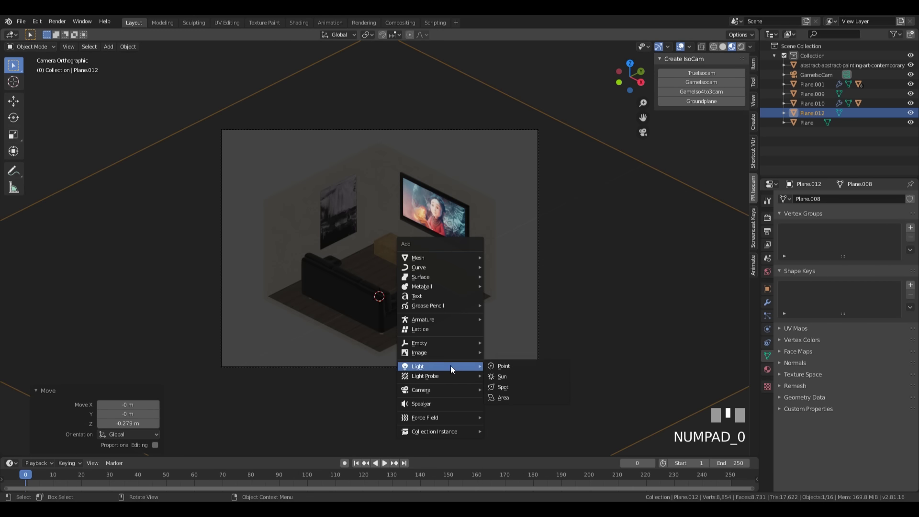
{"action": "left_click", "coordinate": [503, 397]}
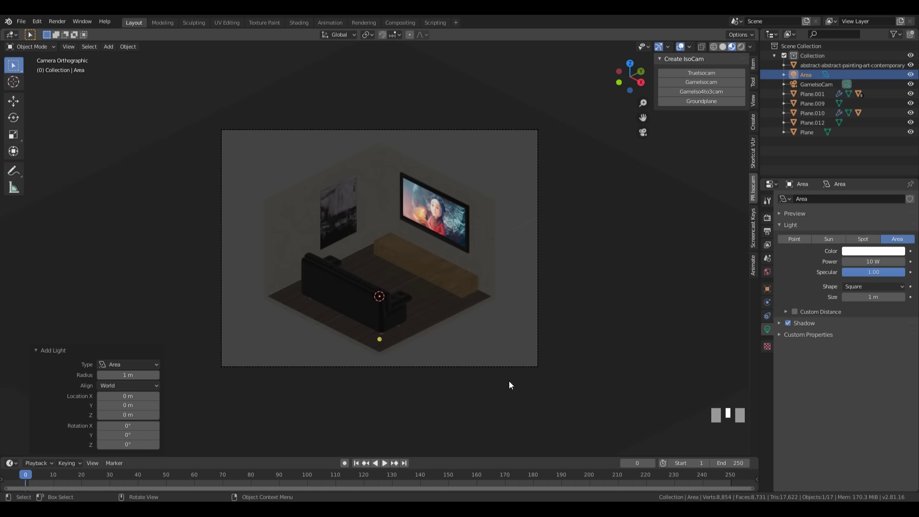
{"action": "key", "text": "g"}
{"action": "key", "text": "z"}
{"action": "left_click", "coordinate": [509, 144]}
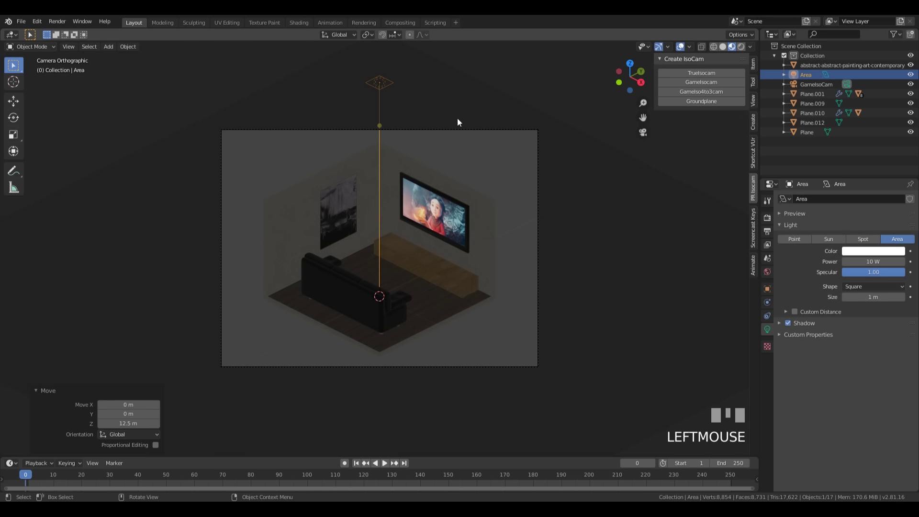
Set the pivot point to the 3D cursor and rotate the area light -45° about the global X axis
{"action": "key", "text": "period"}
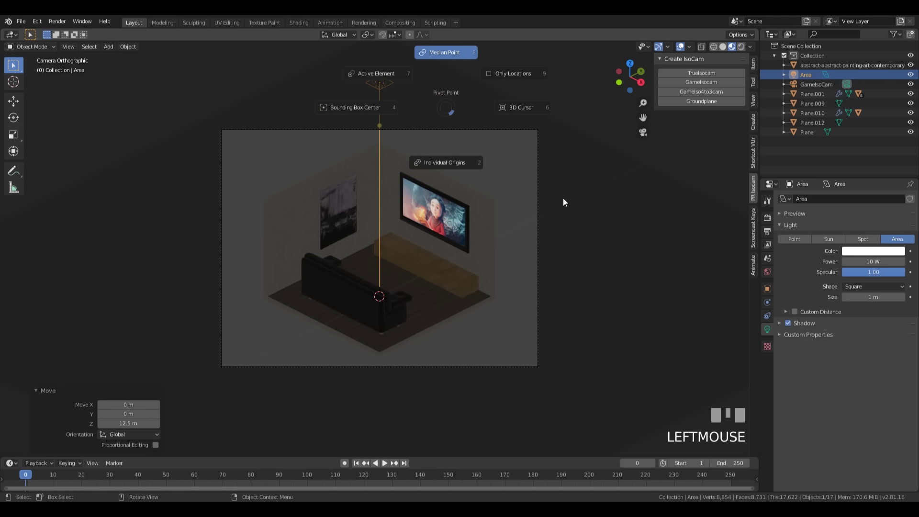
{"action": "left_click", "coordinate": [369, 36]}
{"action": "left_click", "coordinate": [374, 56]}
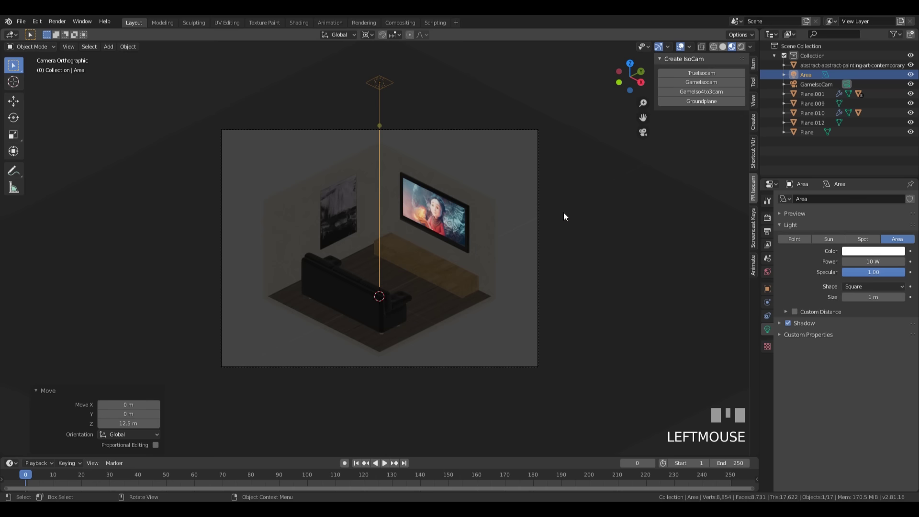
{"action": "type", "text": "rx"}
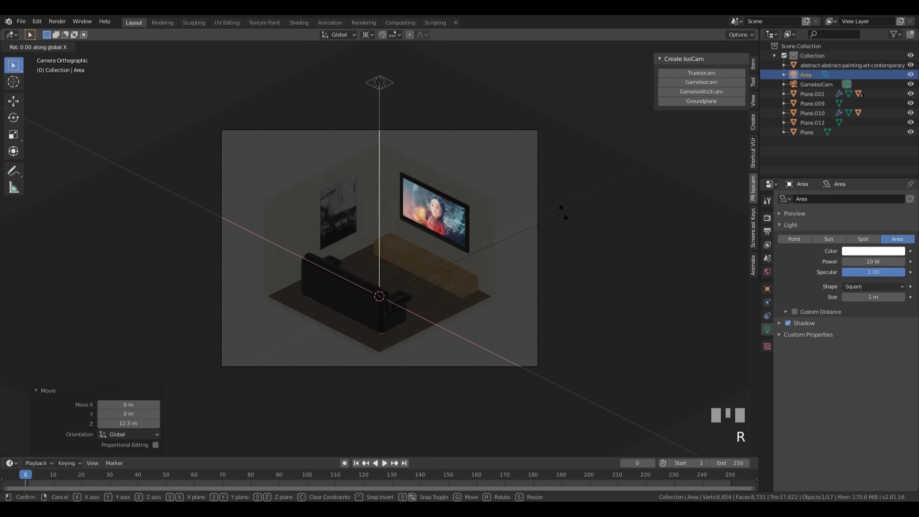
{"action": "type", "text": "45"}
{"action": "key", "text": "minus"}
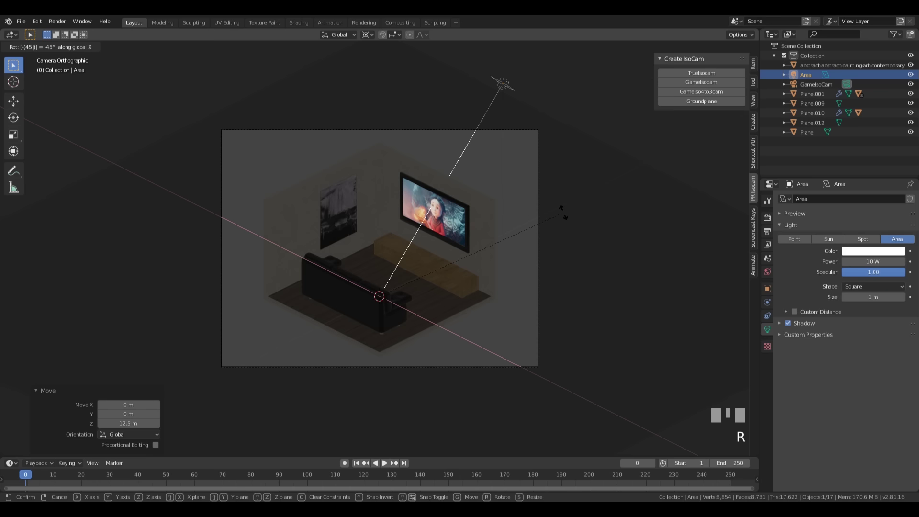
{"action": "key", "text": "KP_Enter"}
Rotate the area light 45° about the global Z axis around the 3D cursor and check its placement behind the walls
{"action": "key", "text": "r"}
{"action": "key", "text": "4"}
{"action": "key", "text": "5"}
{"action": "key", "text": "z"}
{"action": "key", "text": "KP_Enter"}
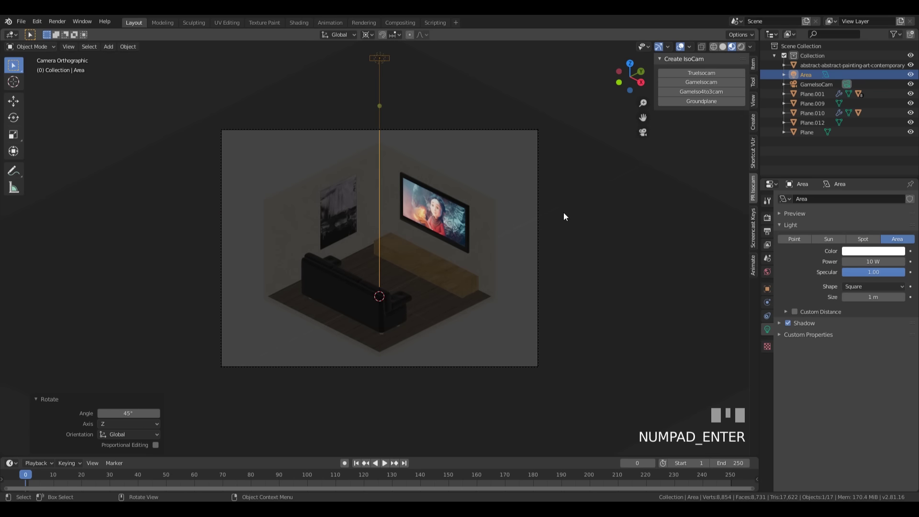
{"action": "middle_click_drag", "start_coordinate": [563, 211], "coordinate": [303, 113]}
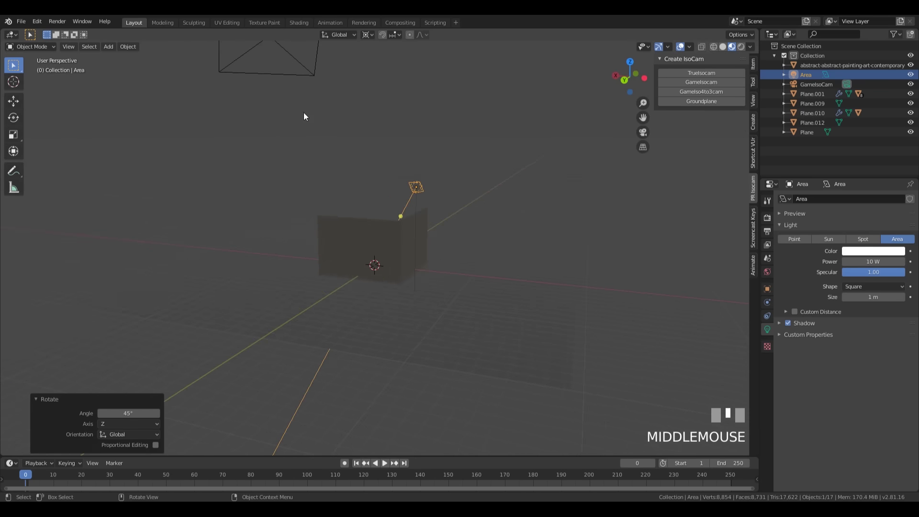
{"action": "middle_click_drag", "start_coordinate": [334, 202], "coordinate": [602, 263]}
{"action": "key", "text": "KP_0"}
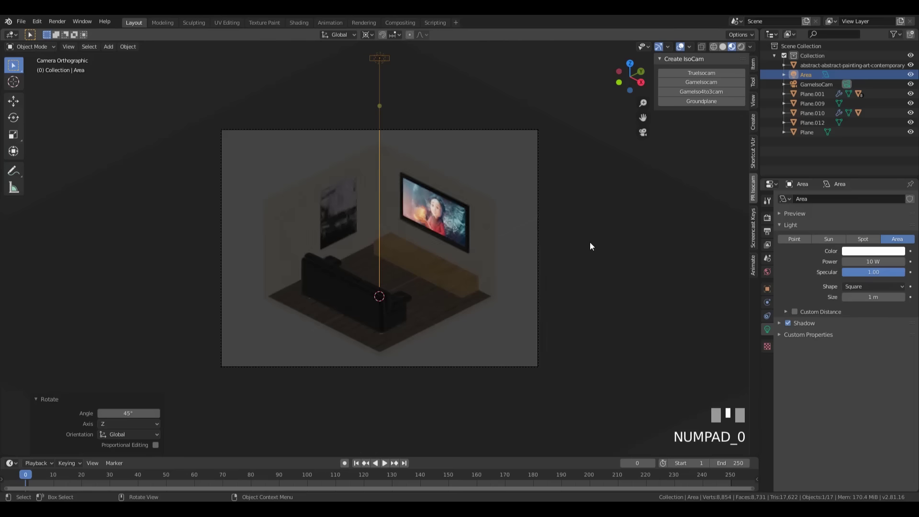
Enlarge the area light to about 3.34 m and set its power to 1500 W
{"action": "left_click_drag", "start_coordinate": [391, 63], "coordinate": [447, 73]}
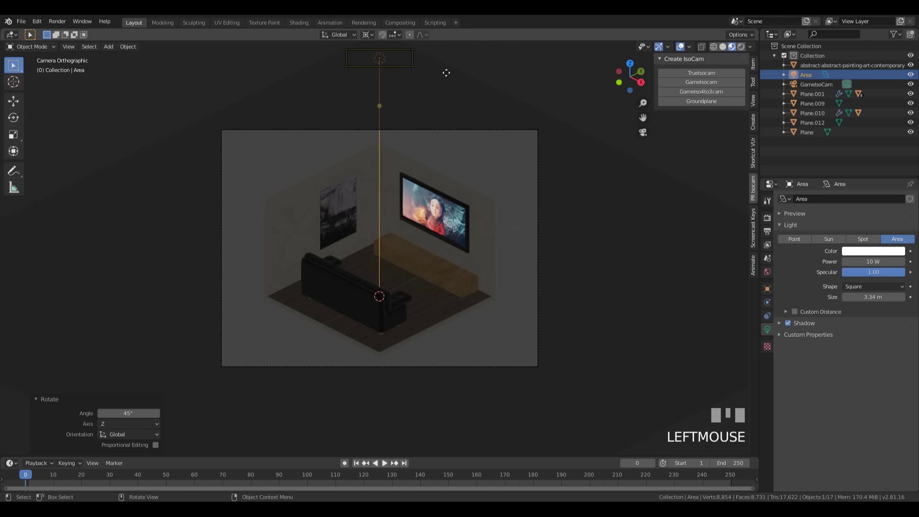
{"action": "left_click", "coordinate": [865, 259]}
{"action": "type", "text": "1500"}
{"action": "key", "text": "KP_Enter"}
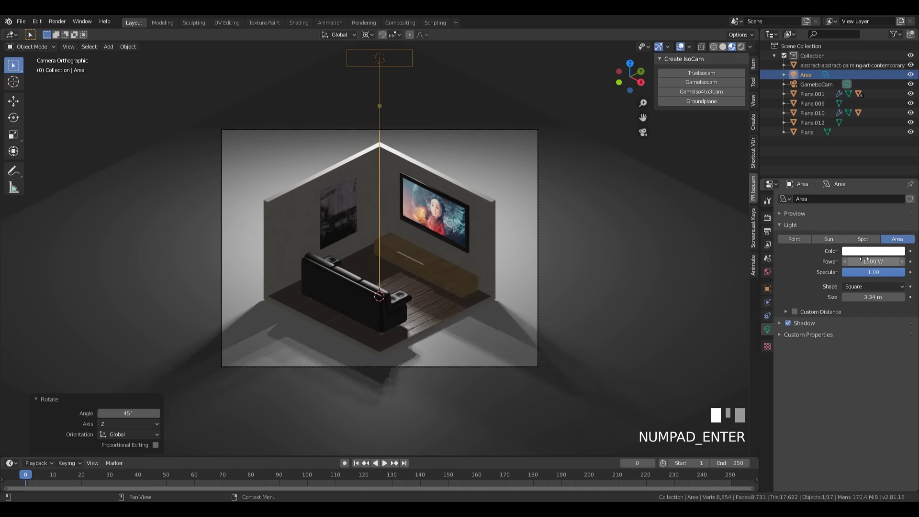
{"action": "scroll", "coordinate": [521, 153], "scroll_direction": "up", "scroll_amount": 2}
{"action": "scroll", "coordinate": [504, 156], "scroll_direction": "down", "scroll_amount": 2}
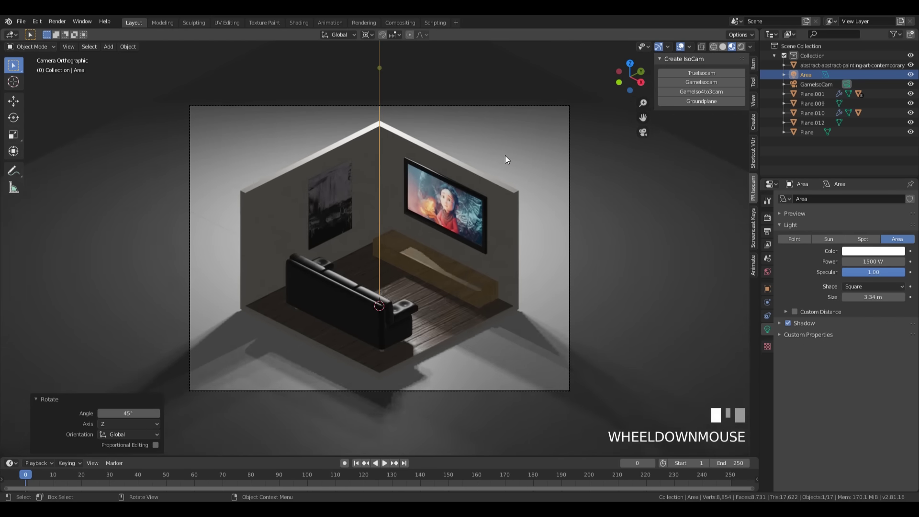
Create a new material on the large ground plane and name it Bg
{"action": "left_click", "coordinate": [604, 182]}
{"action": "left_click", "coordinate": [766, 367]}
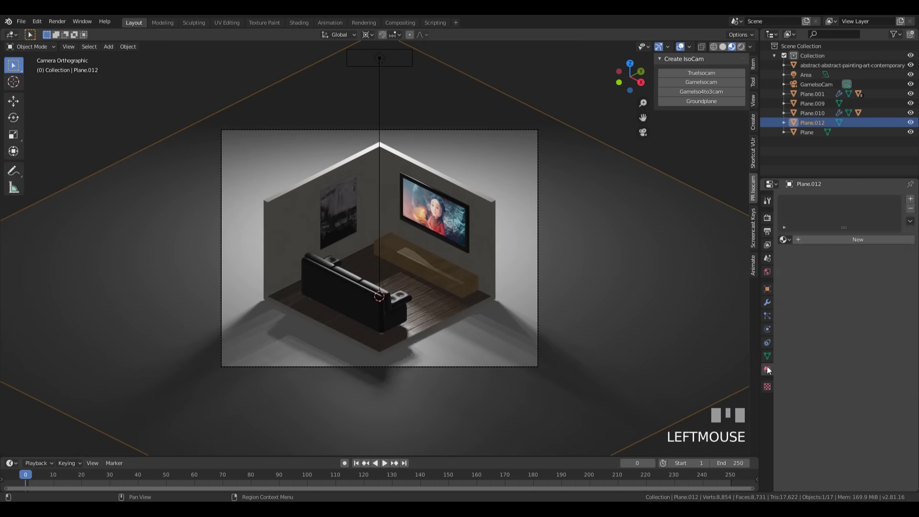
{"action": "left_click", "coordinate": [810, 239]}
{"action": "double_click", "coordinate": [805, 200]}
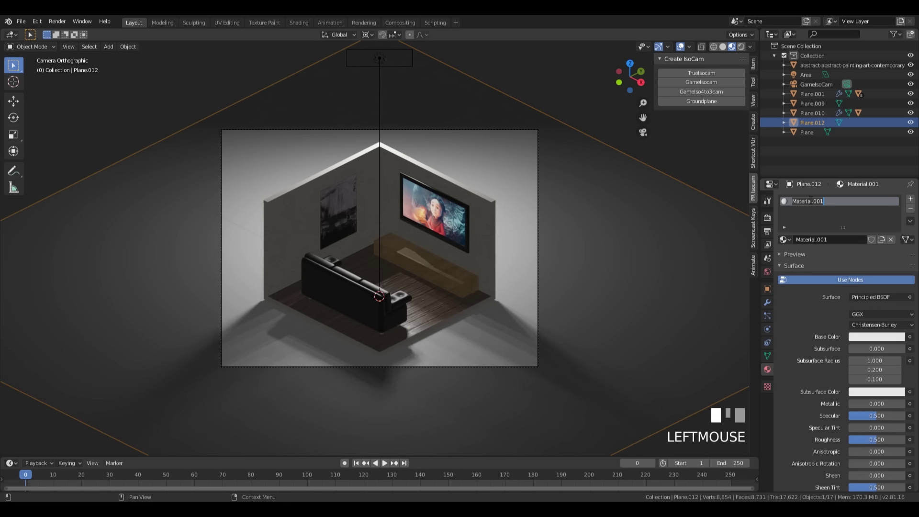
{"action": "type", "text": "Bg"}
{"action": "key", "text": "KP_Enter"}
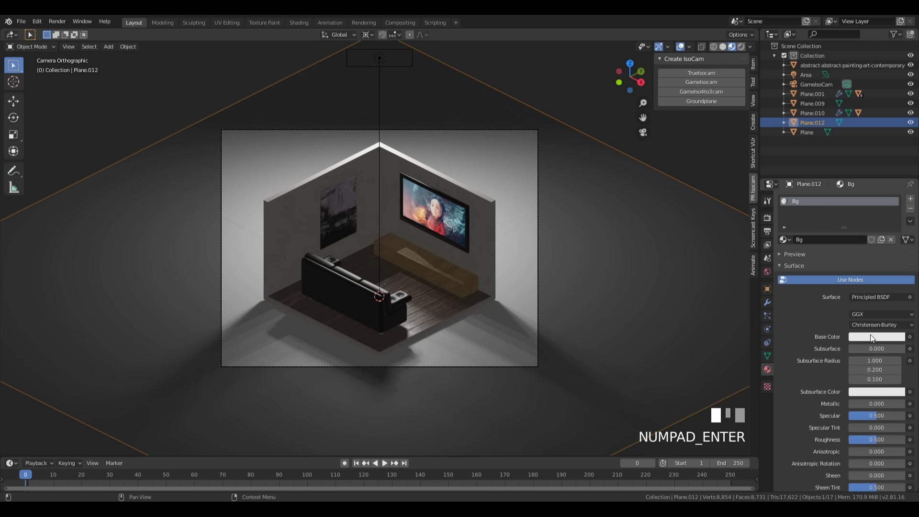
Darken the Bg material's base color to near black, with a value of about 0.04
{"action": "left_click", "coordinate": [870, 336]}
{"action": "left_click_drag", "start_coordinate": [897, 205], "coordinate": [899, 258]}
{"action": "left_click_drag", "start_coordinate": [869, 218], "coordinate": [895, 266]}
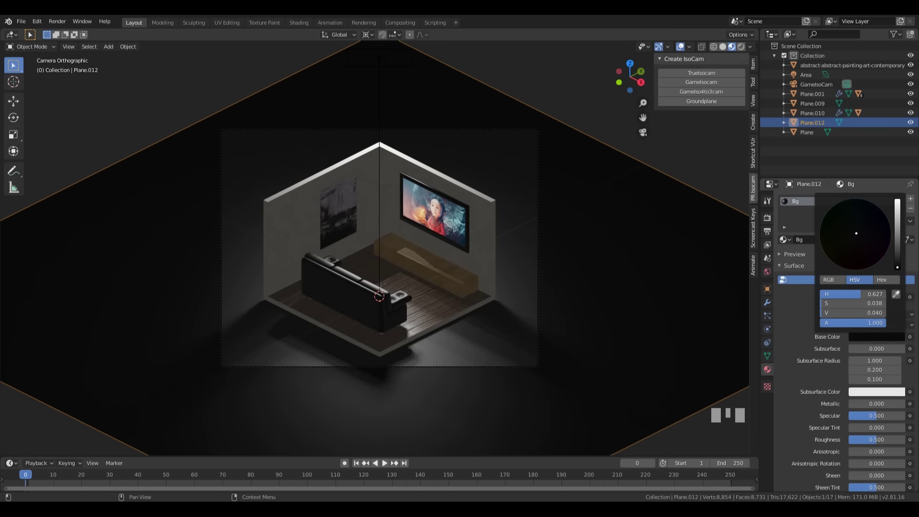
{"action": "scroll", "coordinate": [460, 223], "scroll_direction": "down", "scroll_amount": 2}
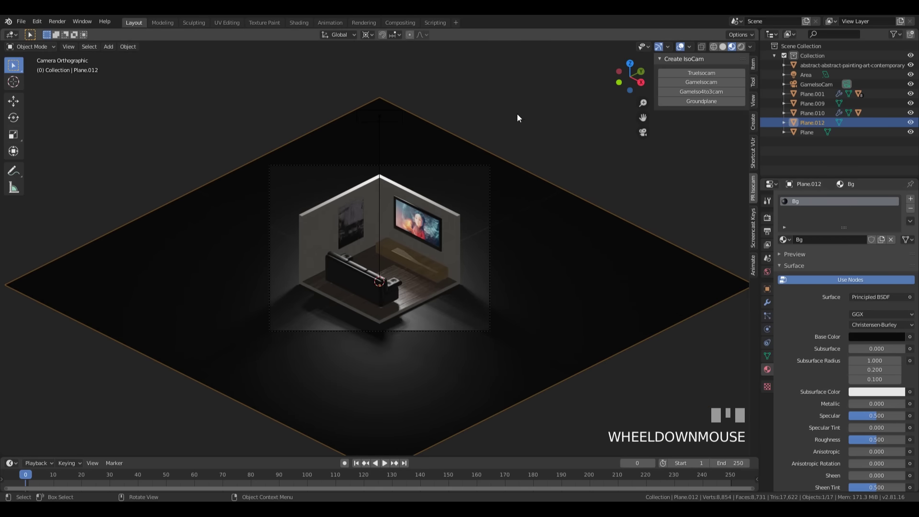
Tint the area light light blue, with hue about 0.542 and saturation about 0.511
{"action": "left_click", "coordinate": [440, 207]}
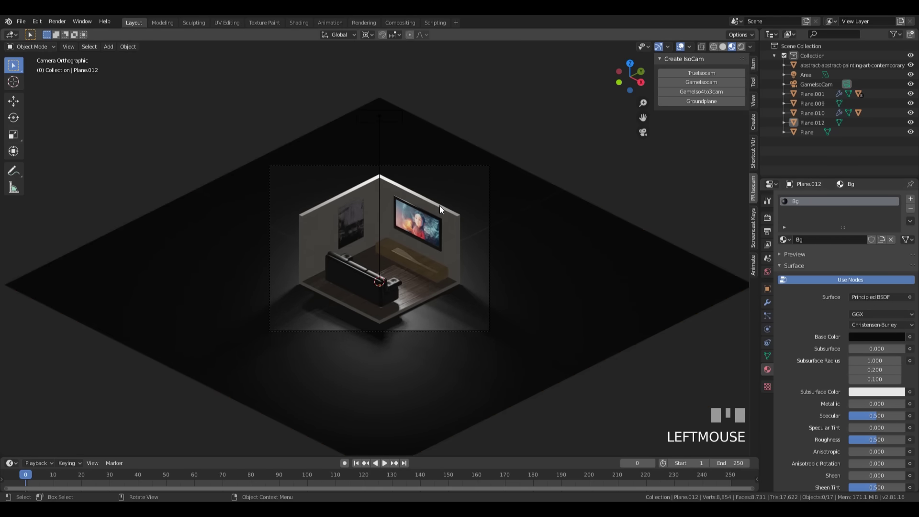
{"action": "left_click", "coordinate": [380, 159]}
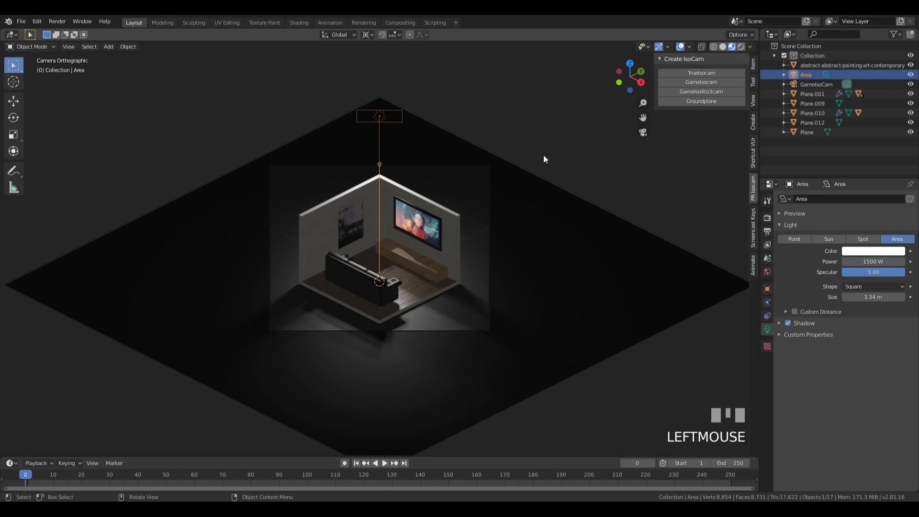
{"action": "left_click", "coordinate": [871, 251]}
{"action": "left_click_drag", "start_coordinate": [859, 140], "coordinate": [861, 138]}
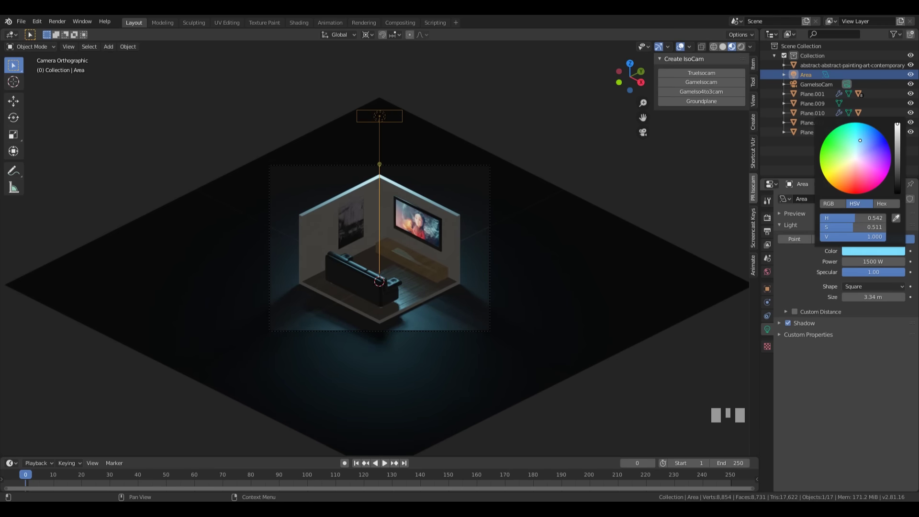
{"action": "scroll", "coordinate": [446, 202], "scroll_direction": "up", "scroll_amount": 3}
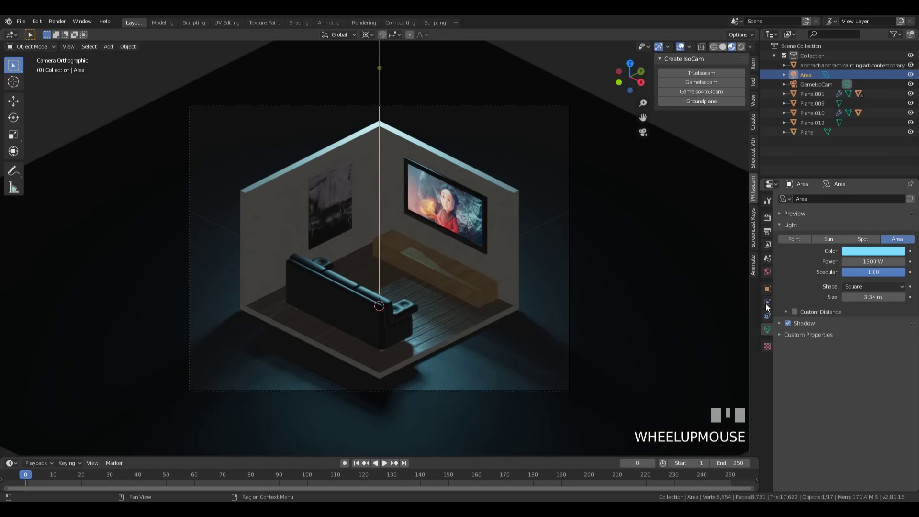
Change the world background color to a very dark navy blue
{"action": "left_click", "coordinate": [767, 271]}
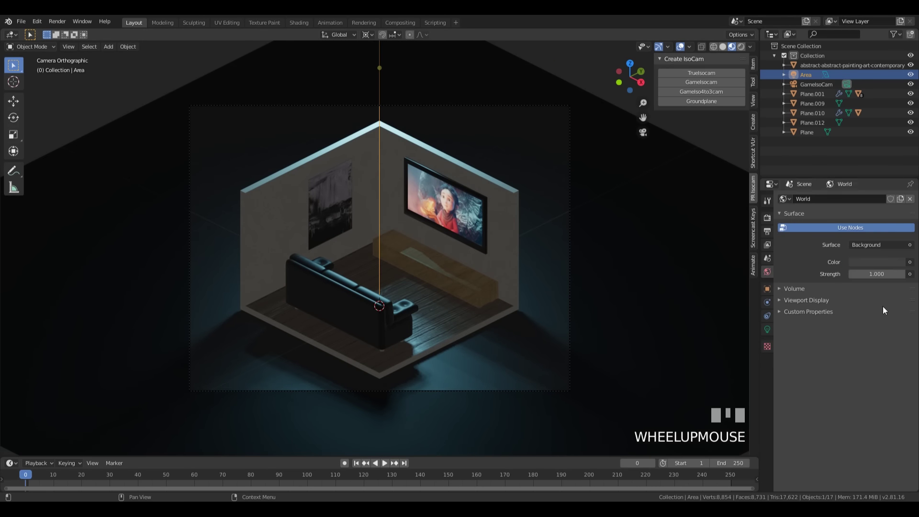
{"action": "left_click", "coordinate": [864, 263]}
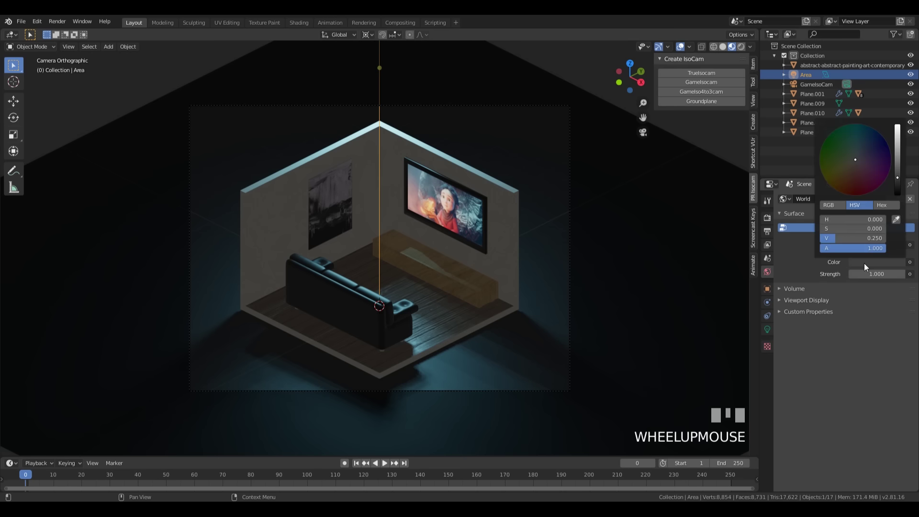
{"action": "left_click", "coordinate": [872, 148]}
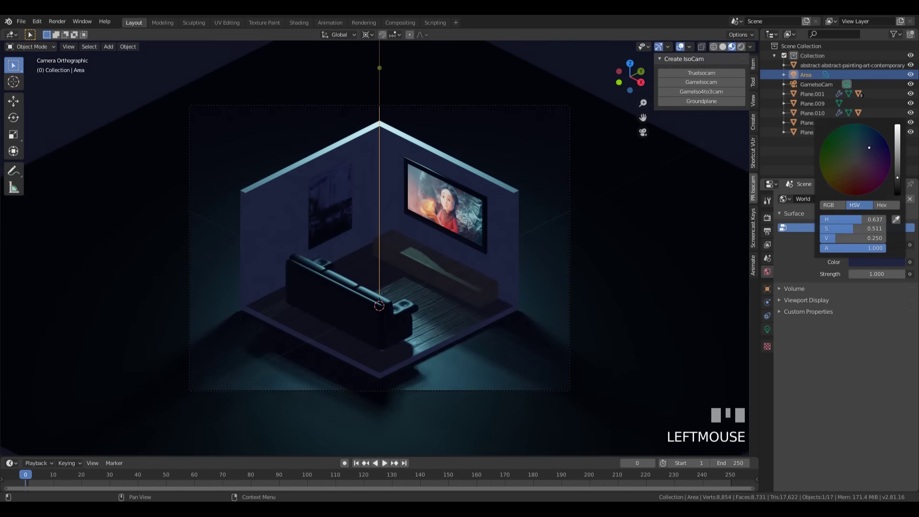
{"action": "left_click_drag", "start_coordinate": [873, 148], "coordinate": [873, 146]}
{"action": "left_click", "coordinate": [897, 178]}
{"action": "left_click_drag", "start_coordinate": [898, 182], "coordinate": [898, 184]}
{"action": "scroll", "coordinate": [415, 196], "scroll_direction": "down", "scroll_amount": 1}
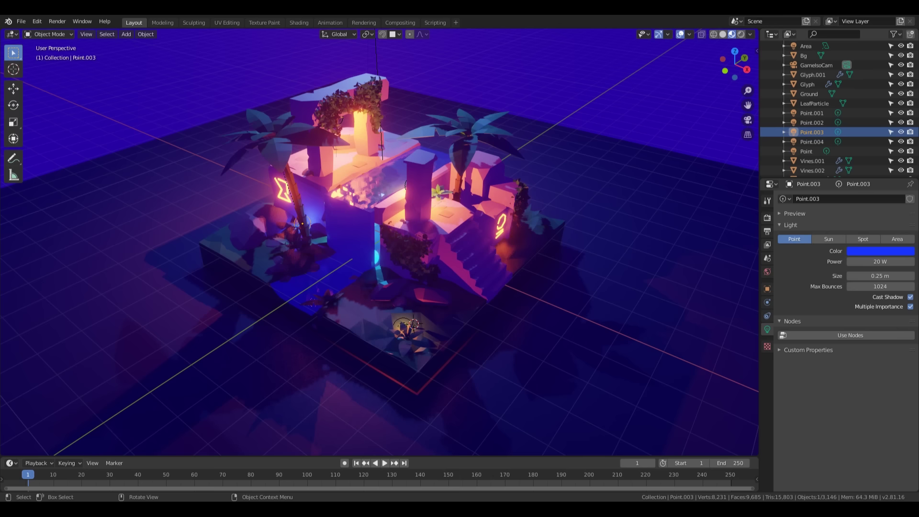
Examine the lighting and colors of the finished example scenes: the ruins, the daylight living room and the neon gas station
{"action": "middle_click_drag", "start_coordinate": [588, 221], "coordinate": [620, 215]}
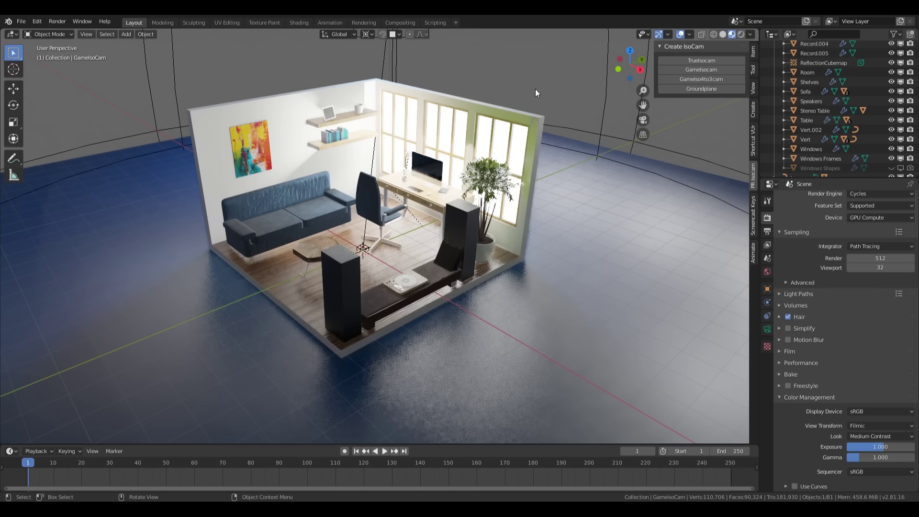
{"action": "middle_click_drag", "start_coordinate": [535, 89], "coordinate": [486, 124]}
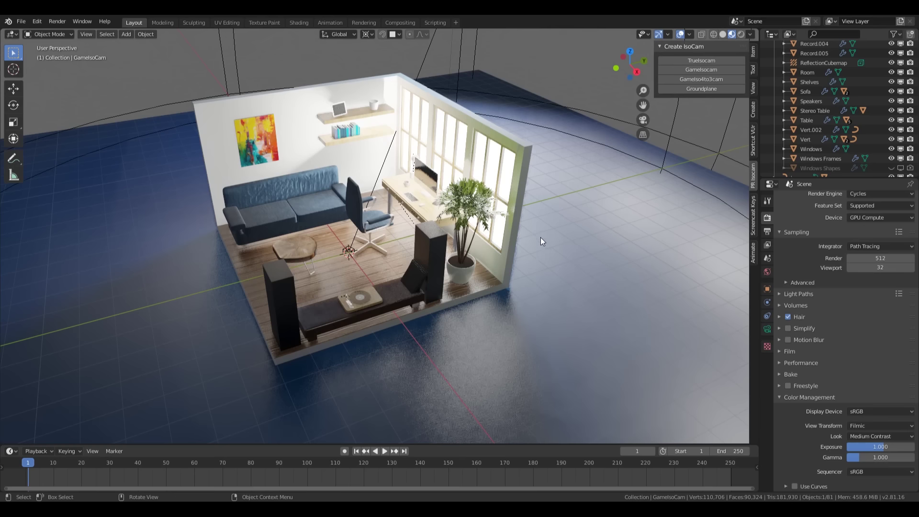
{"action": "scroll", "coordinate": [536, 239], "scroll_direction": "up", "scroll_amount": 10}
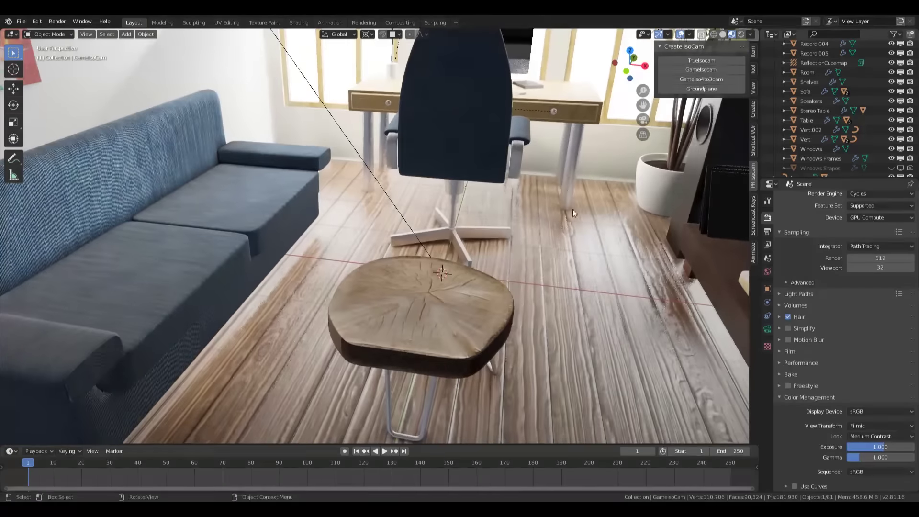
{"action": "scroll", "coordinate": [516, 254], "scroll_direction": "down", "scroll_amount": 10}
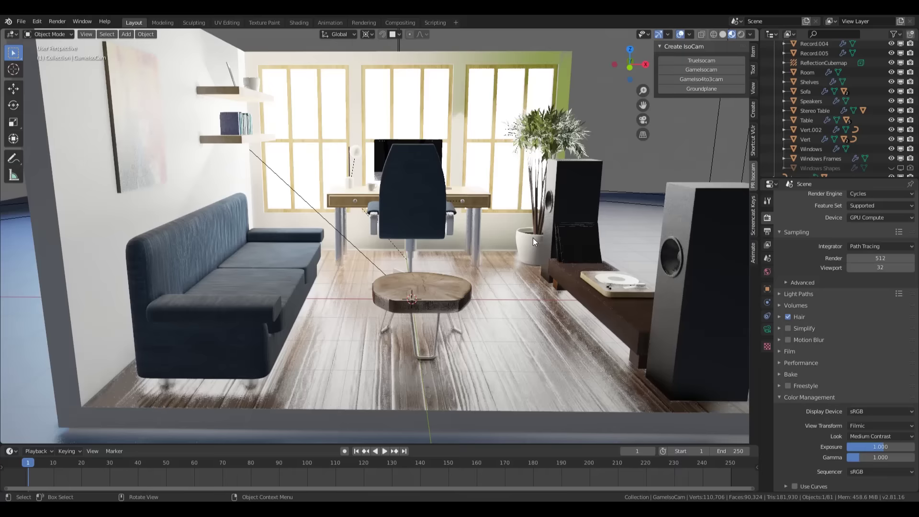
{"action": "mouse_move", "coordinate": [532, 238]}
{"action": "middle_mouse_down"}
{"action": "mouse_move", "coordinate": [538, 232]}
{"action": "mouse_move", "coordinate": [447, 251]}
{"action": "mouse_move", "coordinate": [518, 269]}
{"action": "mouse_move", "coordinate": [515, 303]}
{"action": "mouse_move", "coordinate": [552, 275]}
{"action": "mouse_move", "coordinate": [536, 240]}
{"action": "mouse_move", "coordinate": [461, 279]}
{"action": "mouse_move", "coordinate": [404, 266]}
{"action": "mouse_move", "coordinate": [500, 252]}
{"action": "mouse_move", "coordinate": [590, 254]}
{"action": "middle_mouse_up"}
{"action": "scroll", "coordinate": [544, 257], "scroll_direction": "up", "scroll_amount": 3}
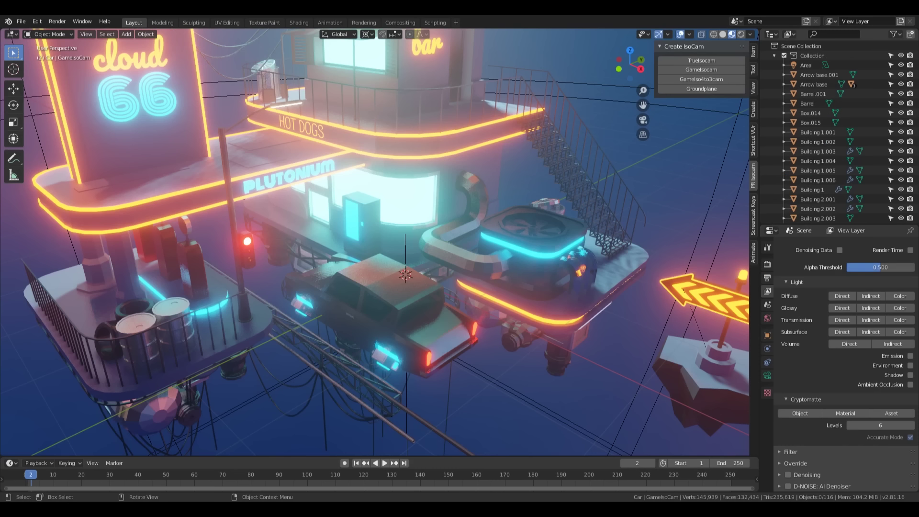
{"action": "middle_click_drag", "start_coordinate": [389, 291], "coordinate": [699, 284]}
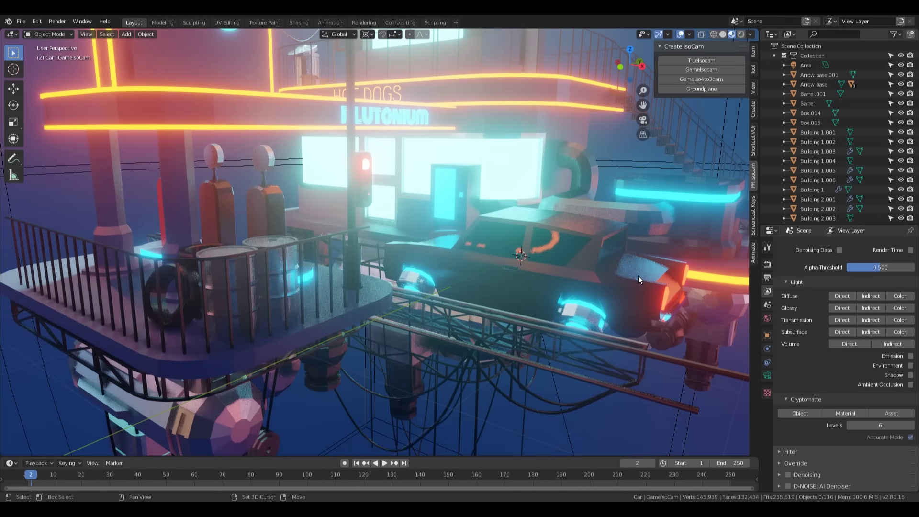
{"action": "middle_click_drag", "start_coordinate": [638, 276], "coordinate": [475, 320]}
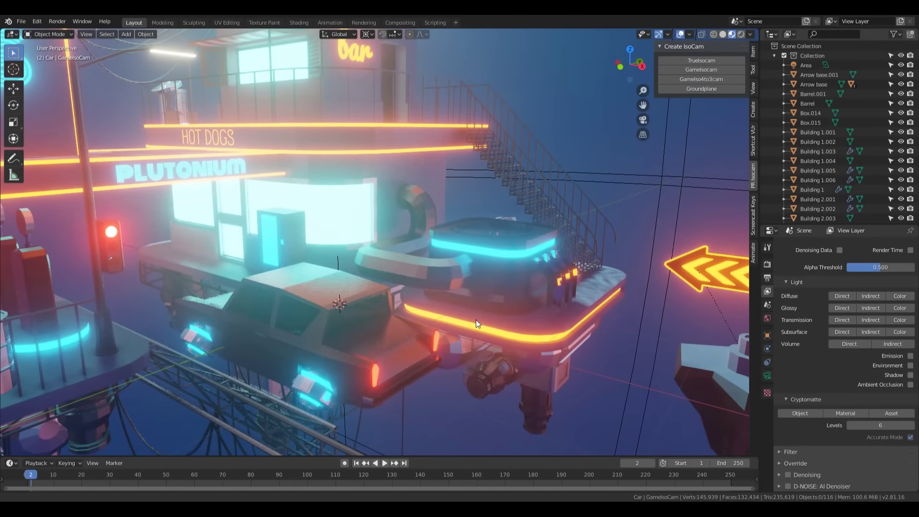
{"action": "middle_click_drag", "start_coordinate": [437, 221], "coordinate": [500, 181], "text": "shift"}
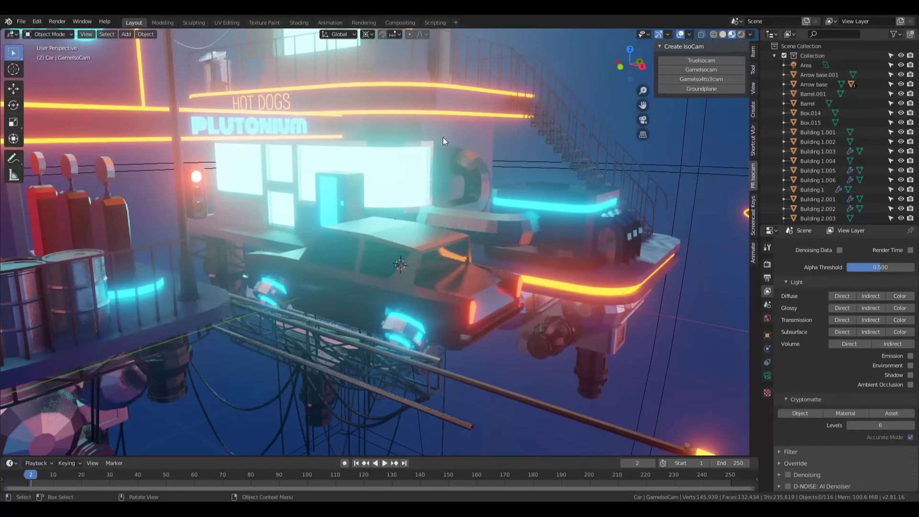
{"action": "middle_click_drag", "start_coordinate": [443, 138], "coordinate": [443, 198]}
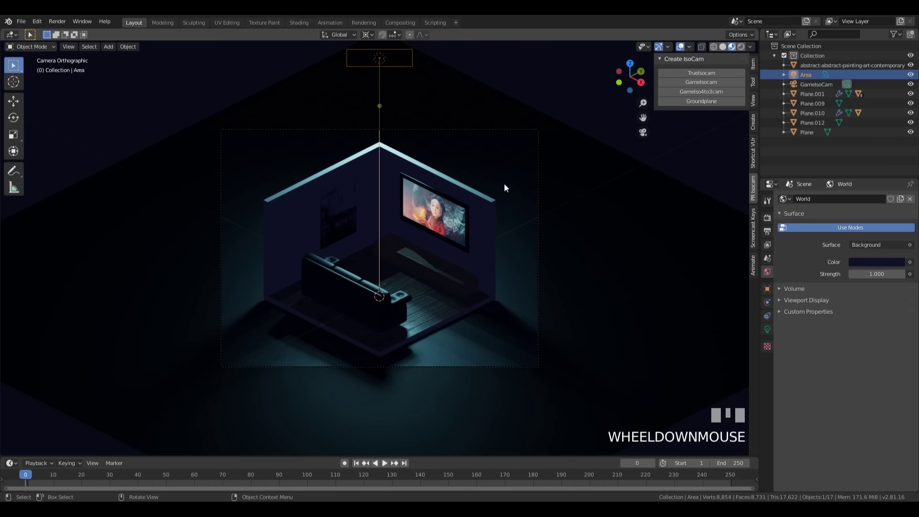
Duplicate the area light and rotate the copy about -90° around the global Z axis
{"action": "scroll", "coordinate": [504, 188], "scroll_direction": "down", "scroll_amount": 2}
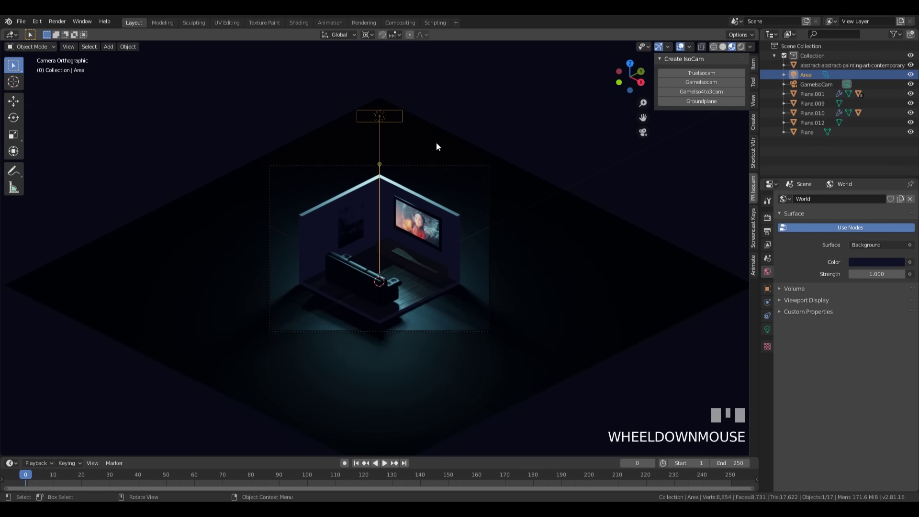
{"action": "key", "text": "shift+d"}
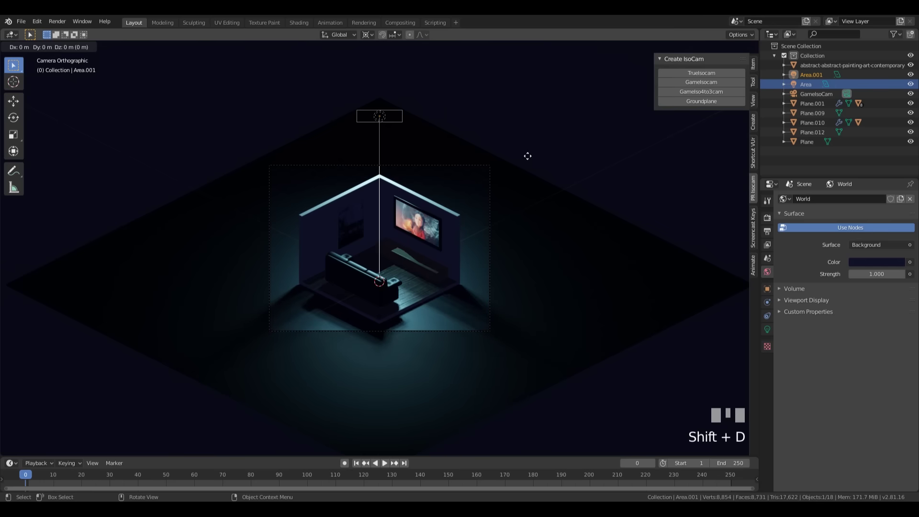
{"action": "key", "text": "Return"}
{"action": "key", "text": "r"}
{"action": "key", "text": "z"}
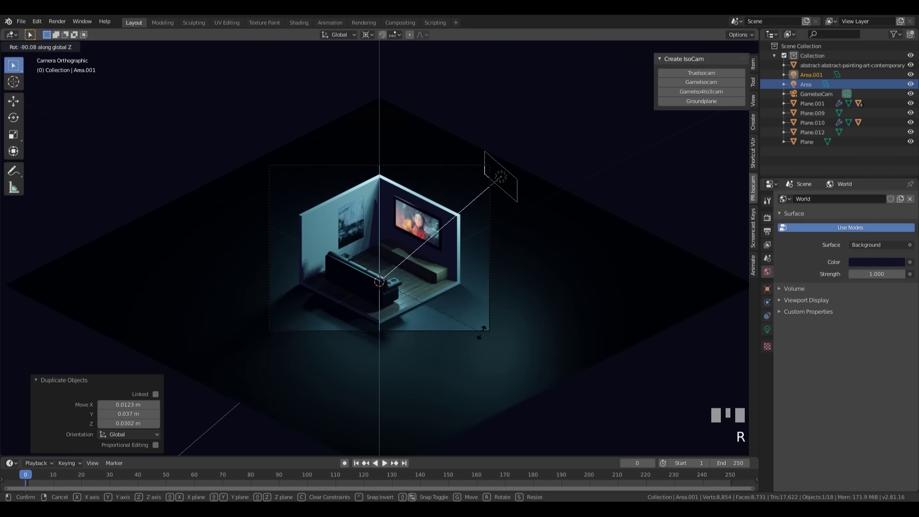
{"action": "left_click", "coordinate": [568, 249]}
Tilt the duplicated light about -42.7° around its local X axis and raise it about 2.42 m along global Z
{"action": "key", "text": "r"}
{"action": "key", "text": "x"}
{"action": "key", "text": "x"}
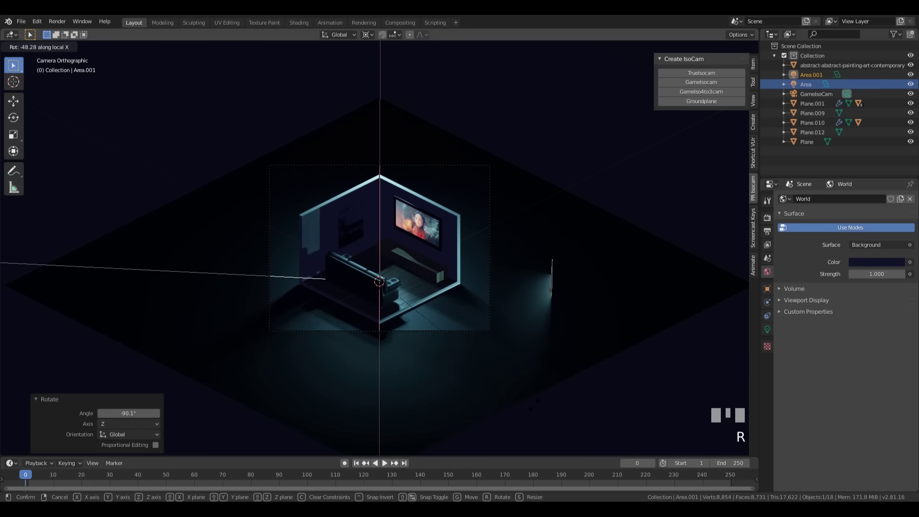
{"action": "left_click", "coordinate": [531, 384]}
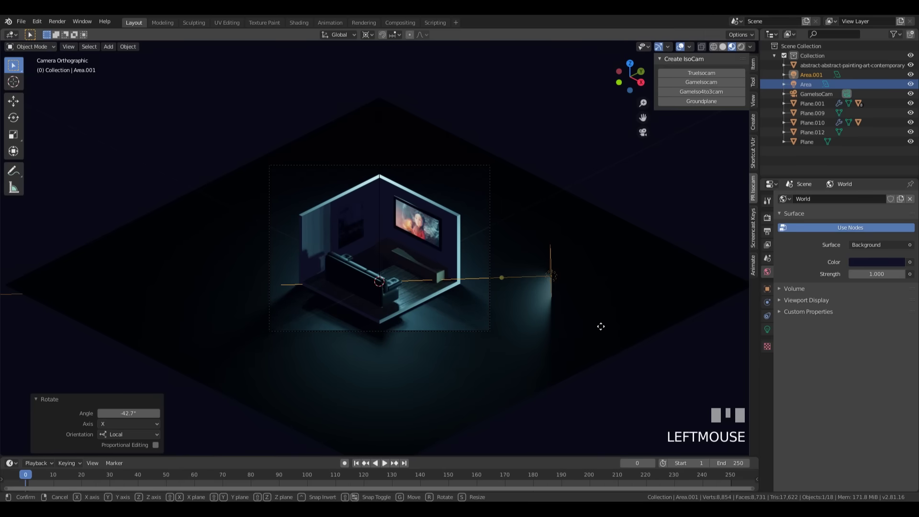
{"action": "key", "text": "g"}
{"action": "key", "text": "z"}
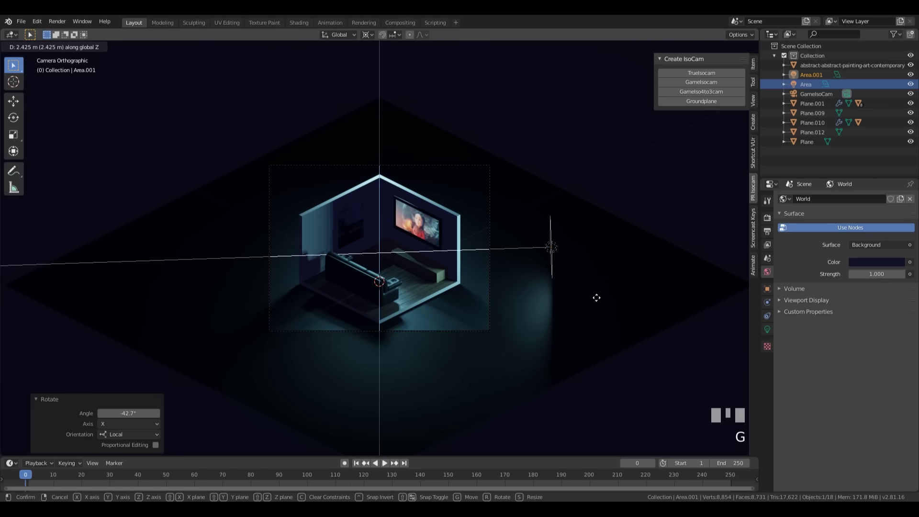
{"action": "left_click", "coordinate": [597, 298]}
Enlarge the duplicated area light to about 5.15 m and move it about 1.6 m along its local Z axis
{"action": "left_click_drag", "start_coordinate": [548, 273], "coordinate": [551, 311]}
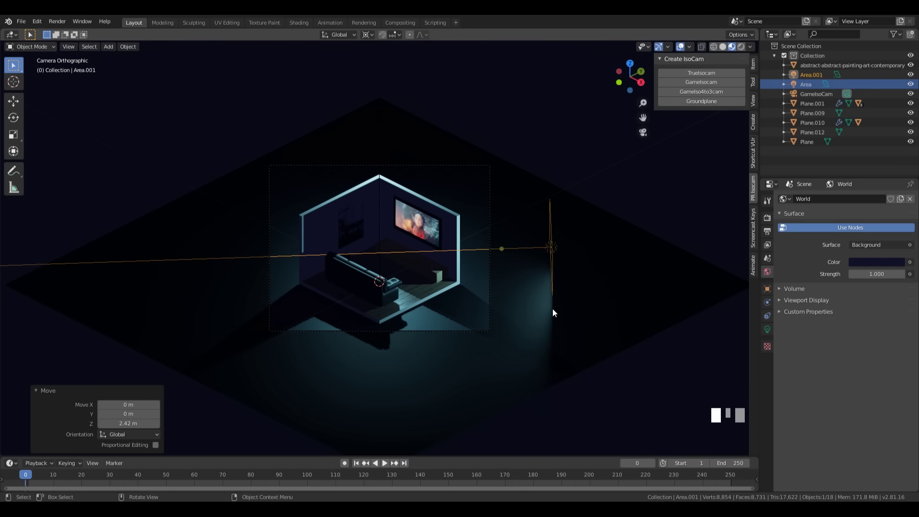
{"action": "key", "text": "g"}
{"action": "key", "text": "z"}
{"action": "key", "text": "z"}
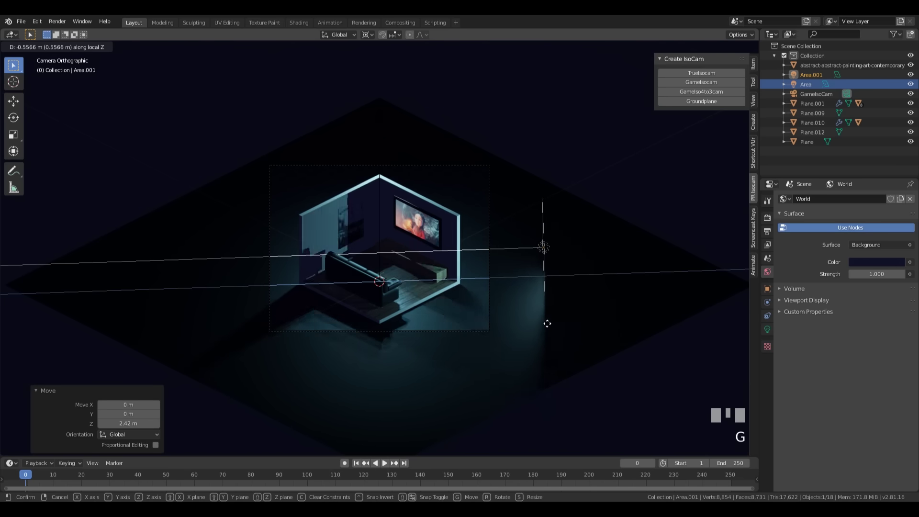
{"action": "left_click", "coordinate": [571, 322]}
Set the duplicated light's power to 500 W and its color to blue, with hue about 0.612 and saturation about 0.719
{"action": "left_click", "coordinate": [766, 330]}
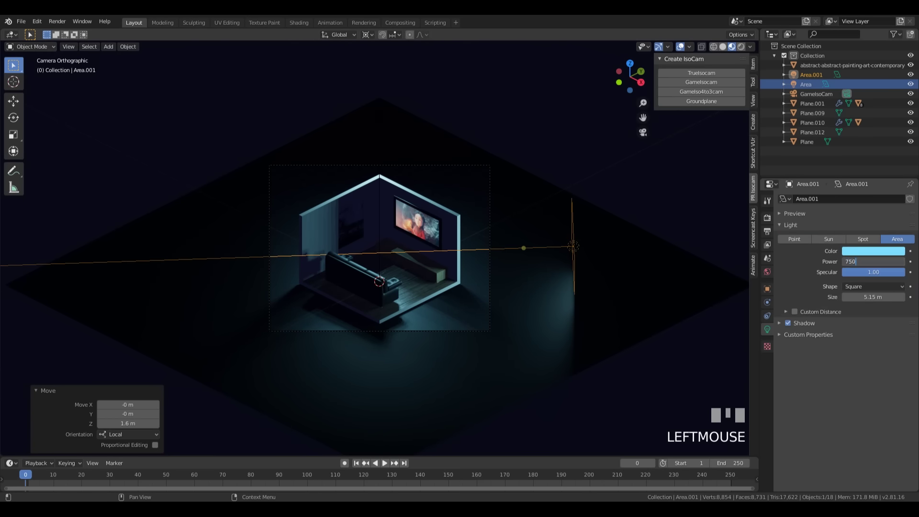
{"action": "key", "text": "KP_Enter"}
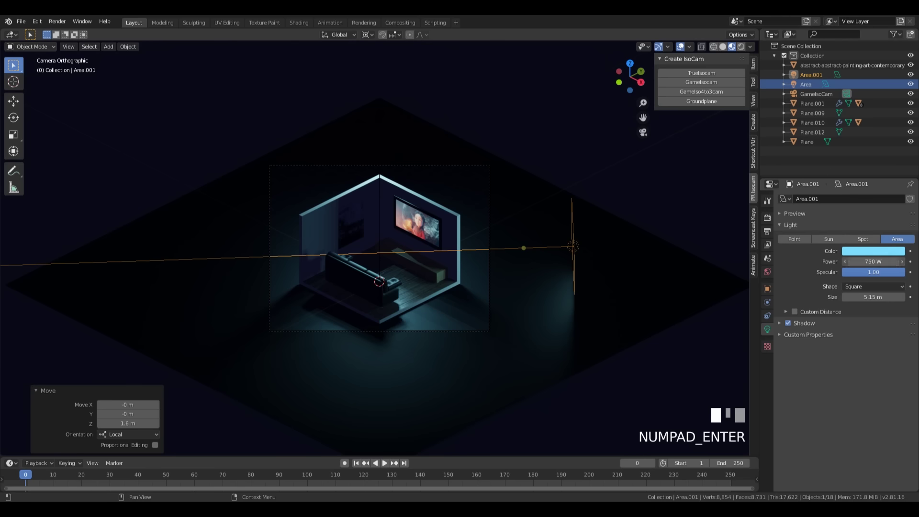
{"action": "key", "text": "KP_Enter"}
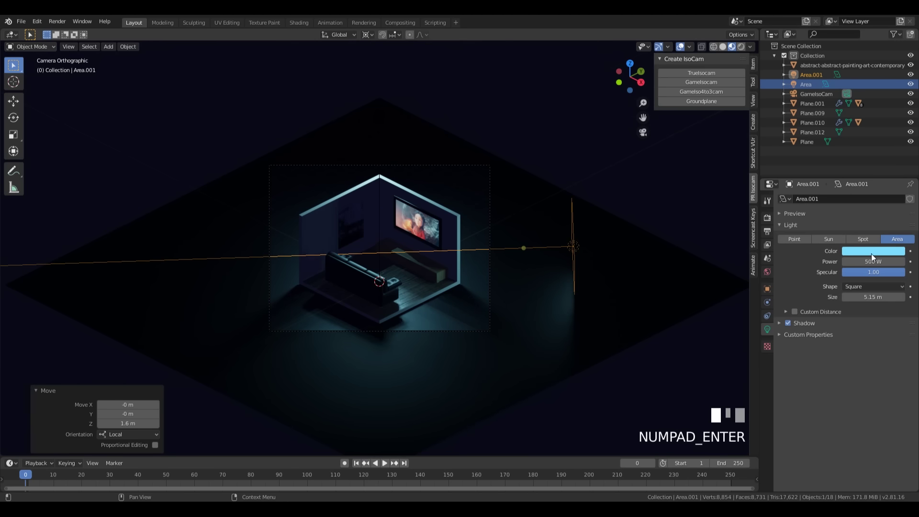
{"action": "left_click", "coordinate": [872, 252]}
{"action": "left_click_drag", "start_coordinate": [868, 142], "coordinate": [872, 139]}
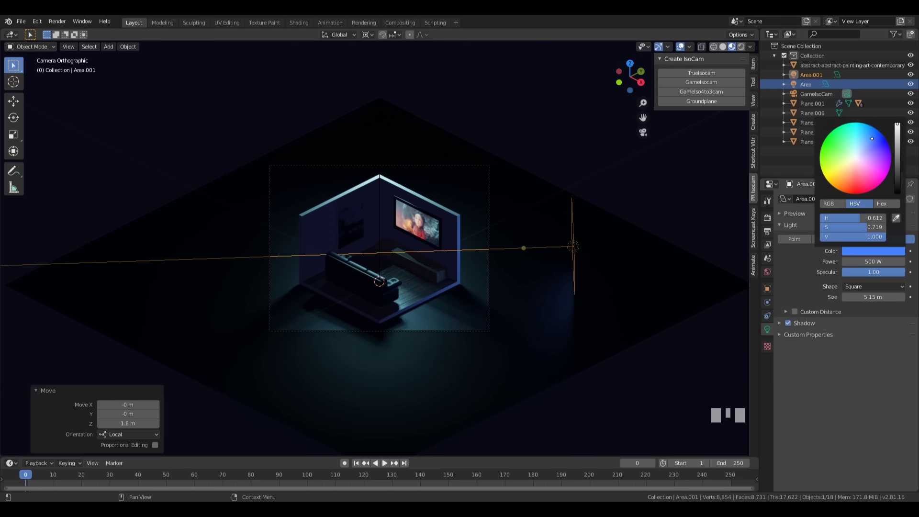
Rotate the blue area light about -3.46° around the global Z axis
{"action": "middle_click_drag", "start_coordinate": [541, 215], "coordinate": [515, 222]}
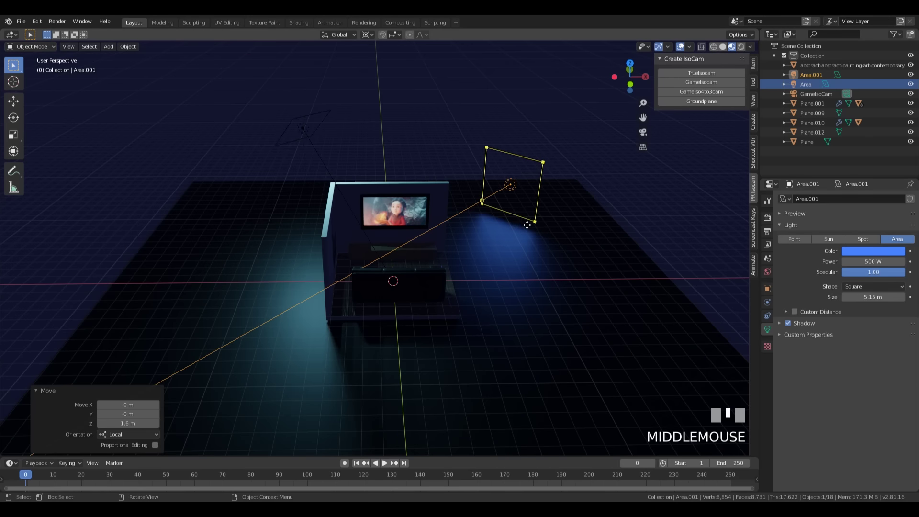
{"action": "key", "text": "r"}
{"action": "key", "text": "z"}
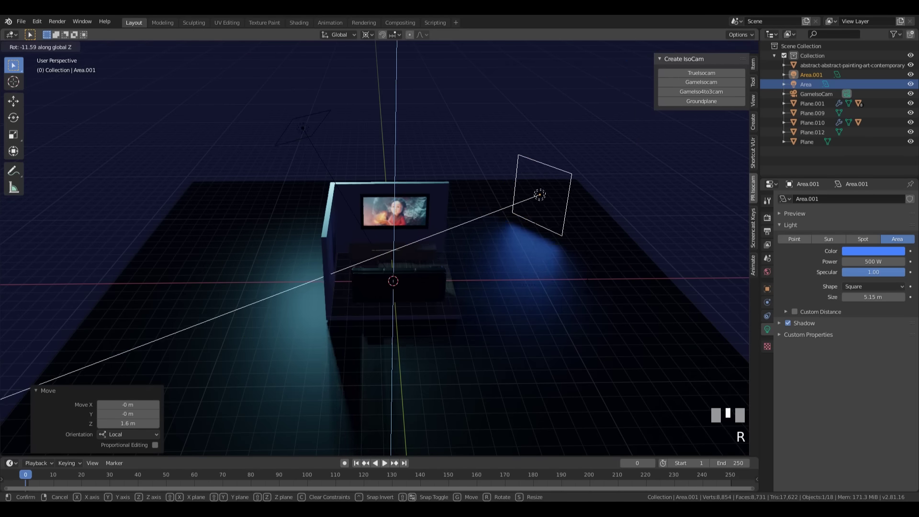
{"action": "left_click", "coordinate": [563, 260]}
{"action": "middle_click_drag", "start_coordinate": [563, 261], "coordinate": [551, 250]}
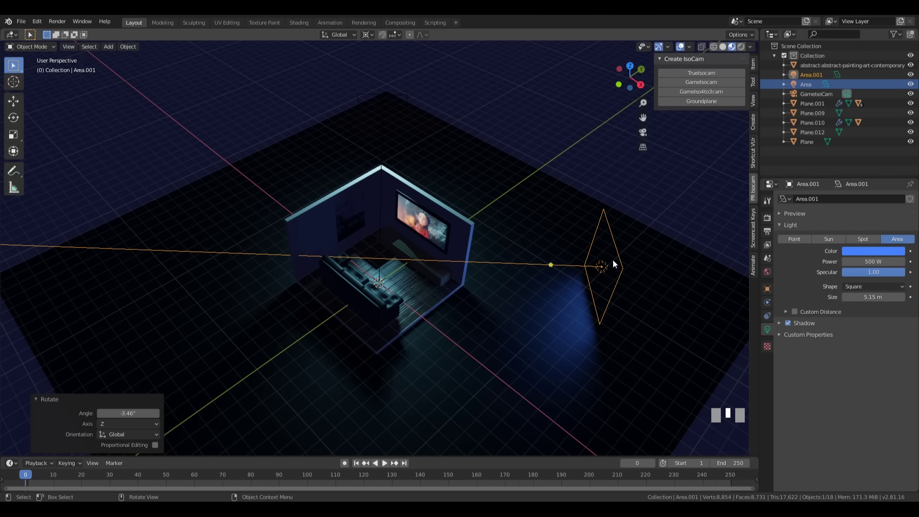
Duplicate the blue area light and rotate the copy about -166° around the global Z axis
{"action": "key", "text": "shift+d"}
{"action": "key", "text": "r"}
{"action": "key", "text": "z"}
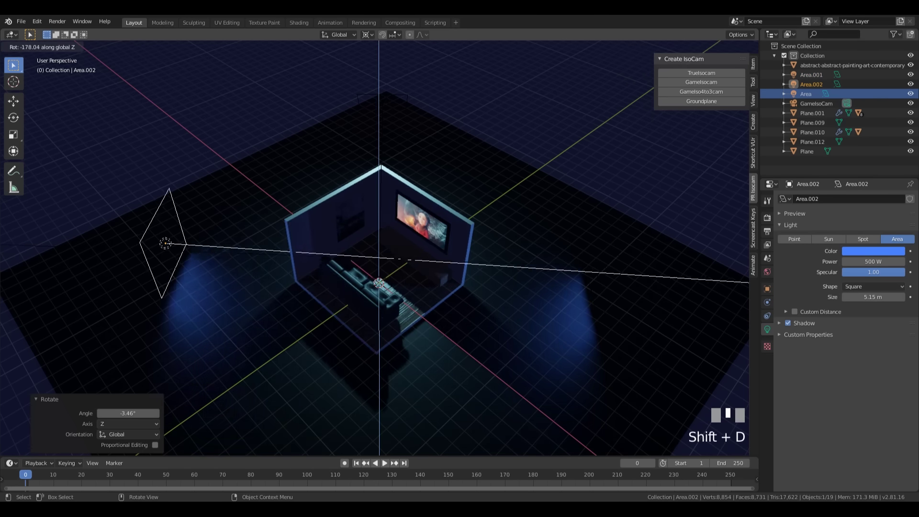
{"action": "left_click", "coordinate": [867, 258]}
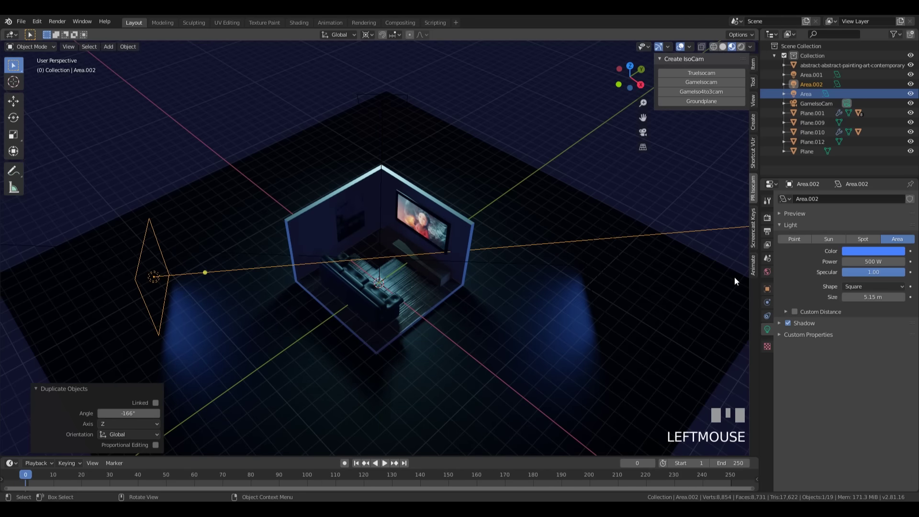
Change the new area light's color to a soft orange and check the lighting through the camera
{"action": "left_click", "coordinate": [865, 251]}
{"action": "mouse_move", "coordinate": [860, 183]}
{"action": "left_mouse_down"}
{"action": "mouse_move", "coordinate": [848, 172]}
{"action": "mouse_move", "coordinate": [865, 172]}
{"action": "mouse_move", "coordinate": [847, 177]}
{"action": "left_mouse_up"}
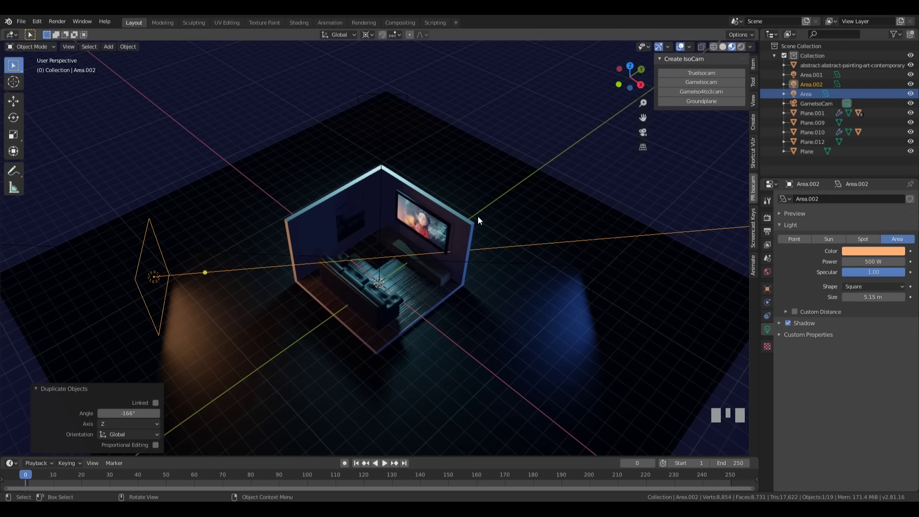
{"action": "key", "text": "KP_0"}
{"action": "scroll", "coordinate": [371, 266], "scroll_direction": "up", "scroll_amount": 4}
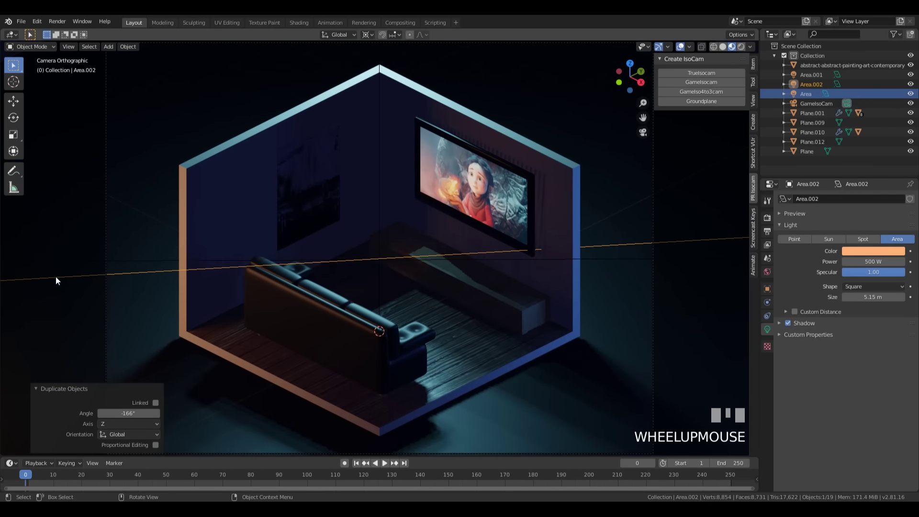
{"action": "scroll", "coordinate": [525, 340], "scroll_direction": "down", "scroll_amount": 2}
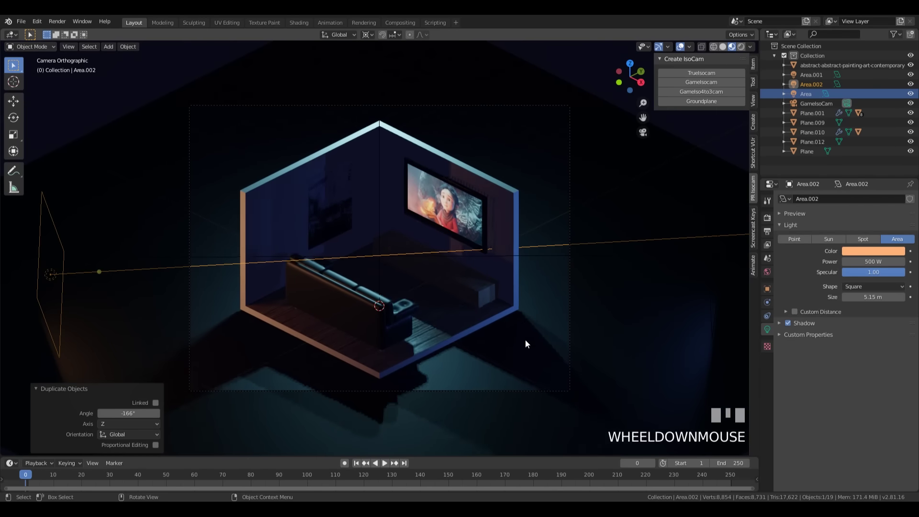
{"action": "scroll", "coordinate": [526, 332], "scroll_direction": "down", "scroll_amount": 1}
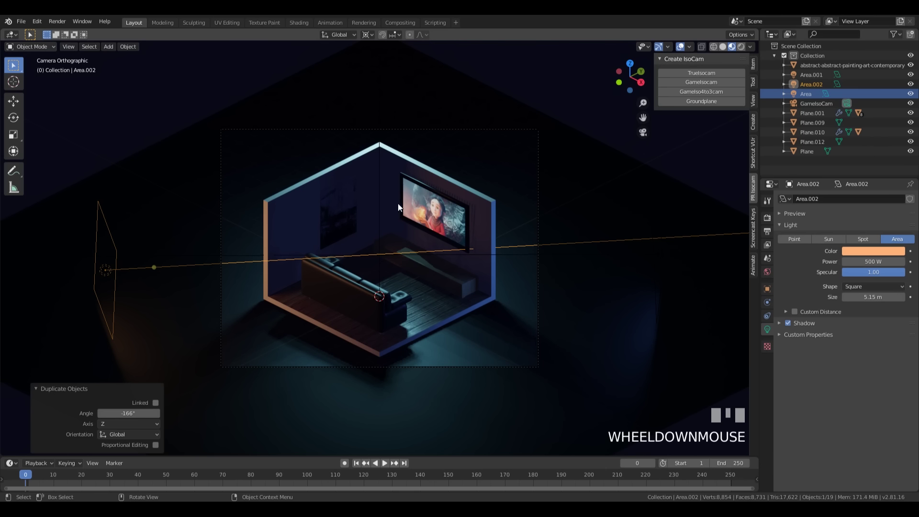
Isolate the TV in local view and select its large back face in face select mode
{"action": "middle_click_drag", "start_coordinate": [509, 234], "coordinate": [538, 226]}
{"action": "scroll", "coordinate": [582, 268], "scroll_direction": "up", "scroll_amount": 5}
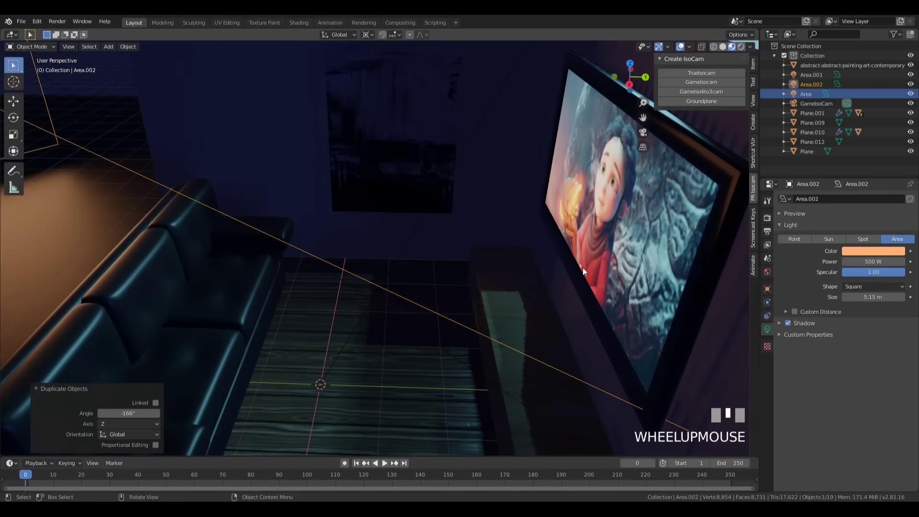
{"action": "middle_click_drag", "start_coordinate": [582, 268], "coordinate": [568, 225]}
{"action": "scroll", "coordinate": [633, 251], "scroll_direction": "down", "scroll_amount": 3}
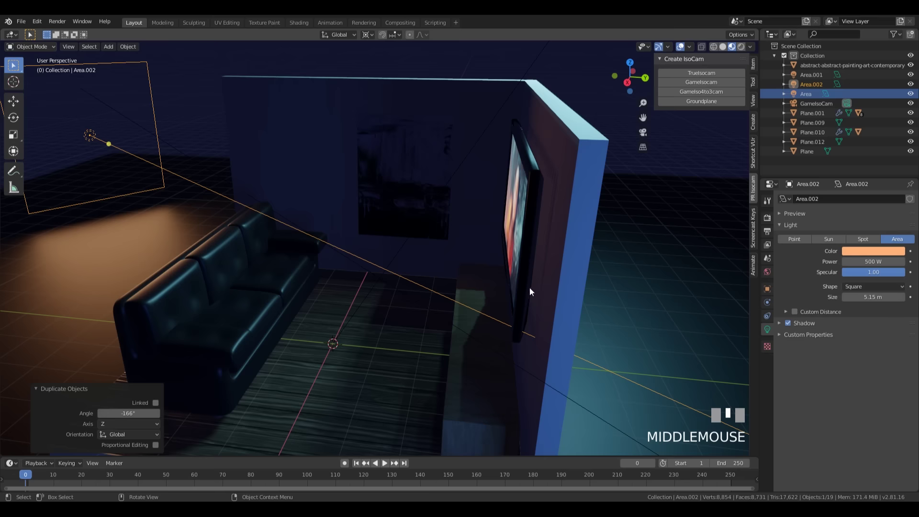
{"action": "middle_click_drag", "start_coordinate": [530, 289], "coordinate": [544, 284]}
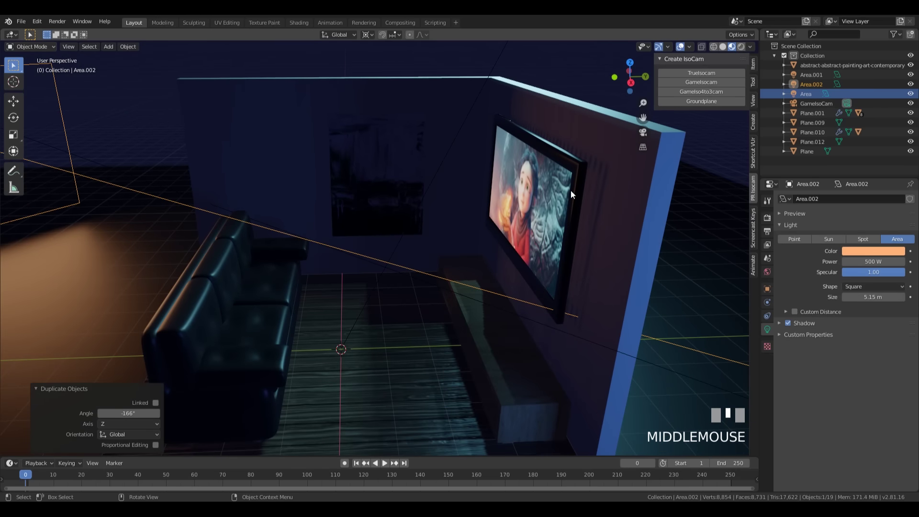
{"action": "middle_click_drag", "start_coordinate": [574, 209], "coordinate": [539, 228]}
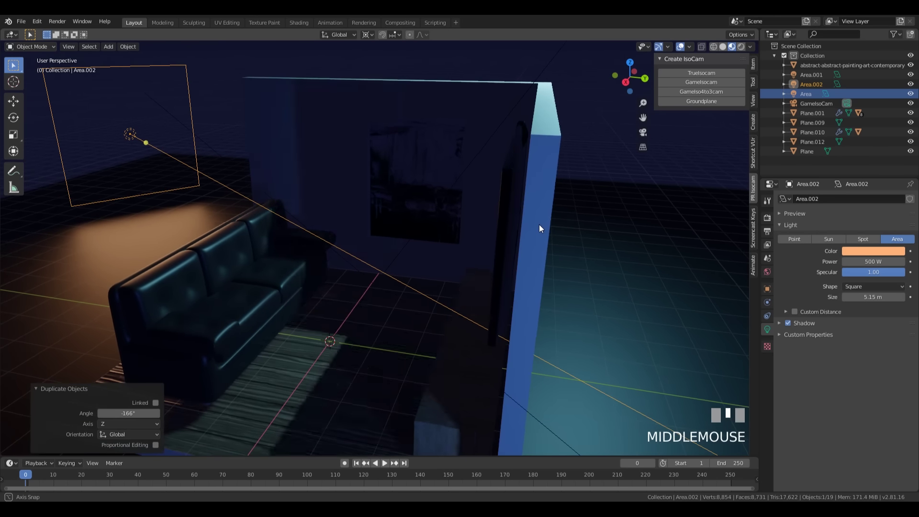
{"action": "middle_click_drag", "start_coordinate": [490, 243], "coordinate": [520, 220]}
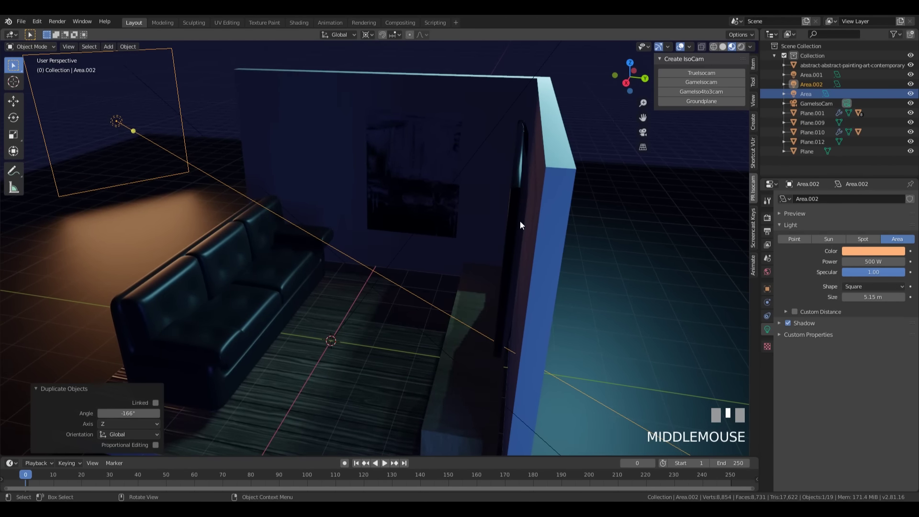
{"action": "left_click", "coordinate": [524, 225]}
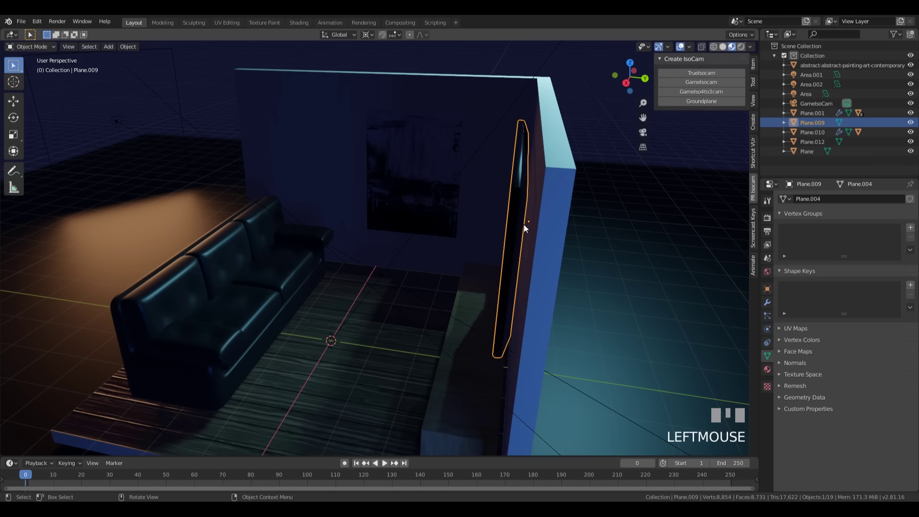
{"action": "key", "text": "KP_Divide"}
{"action": "middle_click_drag", "start_coordinate": [523, 224], "coordinate": [351, 236]}
{"action": "key", "text": "Tab"}
{"action": "key", "text": "3"}
{"action": "left_click", "coordinate": [352, 236]}
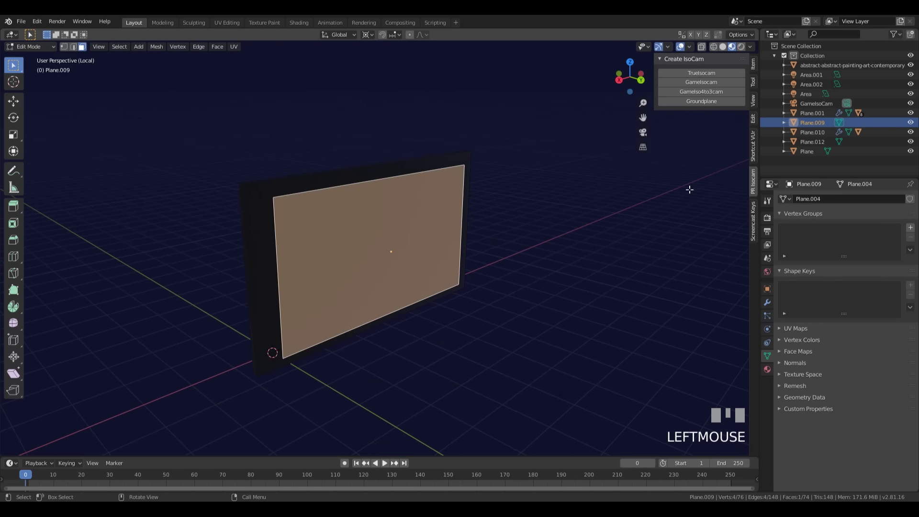
Add a new material to the TV and name it Backlight
{"action": "left_click", "coordinate": [767, 369]}
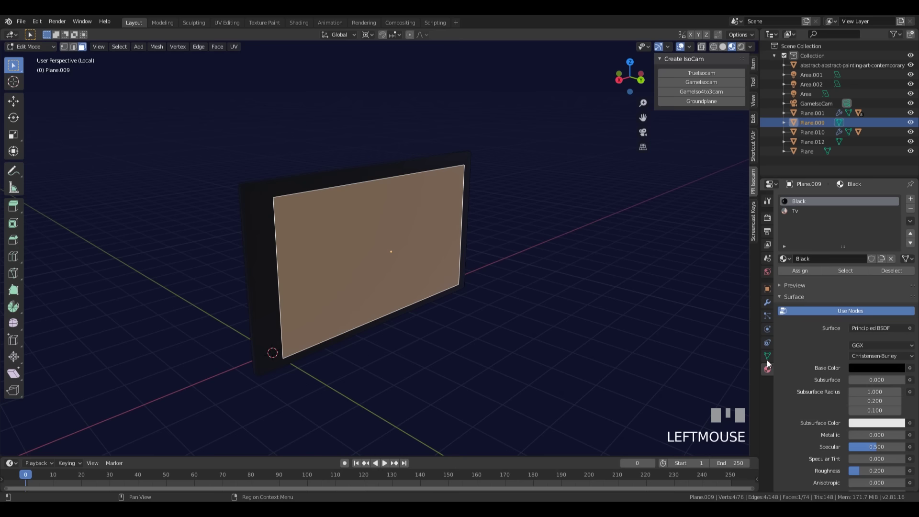
{"action": "left_click", "coordinate": [911, 201]}
{"action": "left_click", "coordinate": [812, 257]}
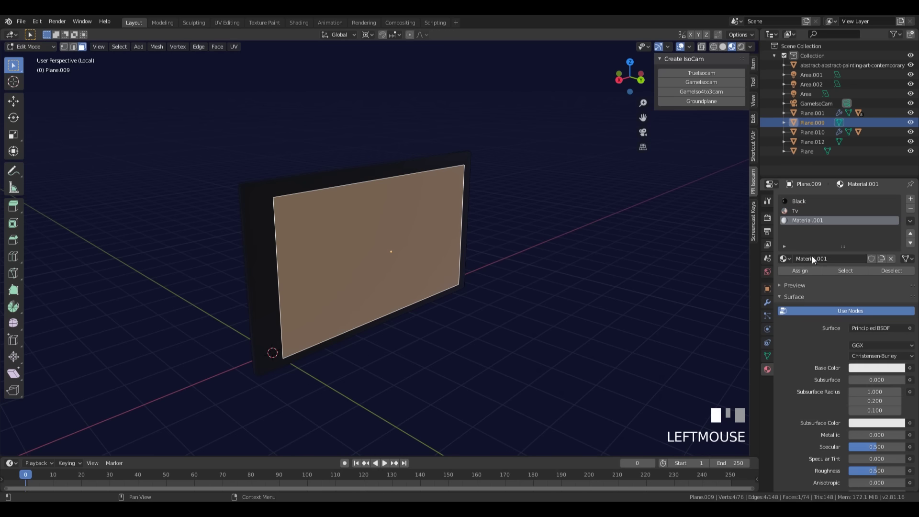
{"action": "type", "text": "Ligh"}
{"action": "key", "text": "BackSpace"}
{"action": "key", "text": "BackSpace"}
{"action": "key", "text": "BackSpace"}
{"action": "key", "text": "BackSpace"}
{"action": "type", "text": "Ba"}
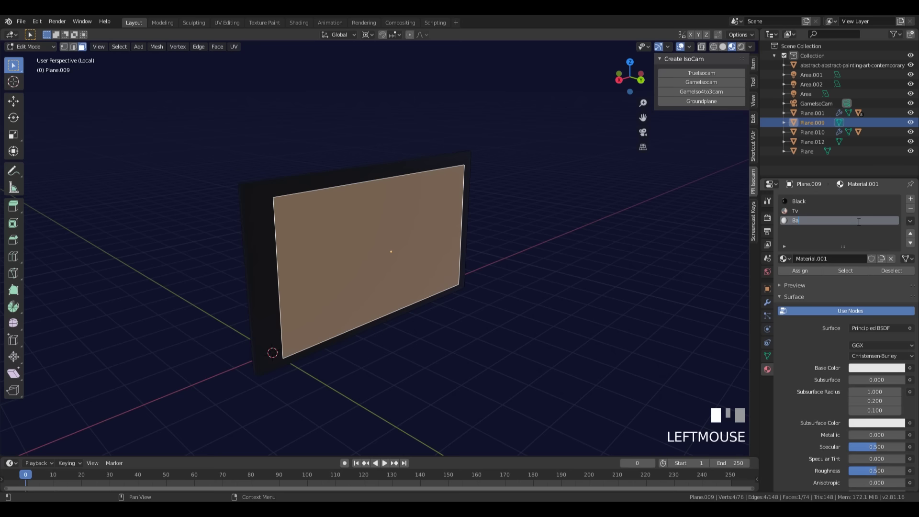
{"action": "type", "text": "cklight"}
{"action": "key", "text": "Return"}
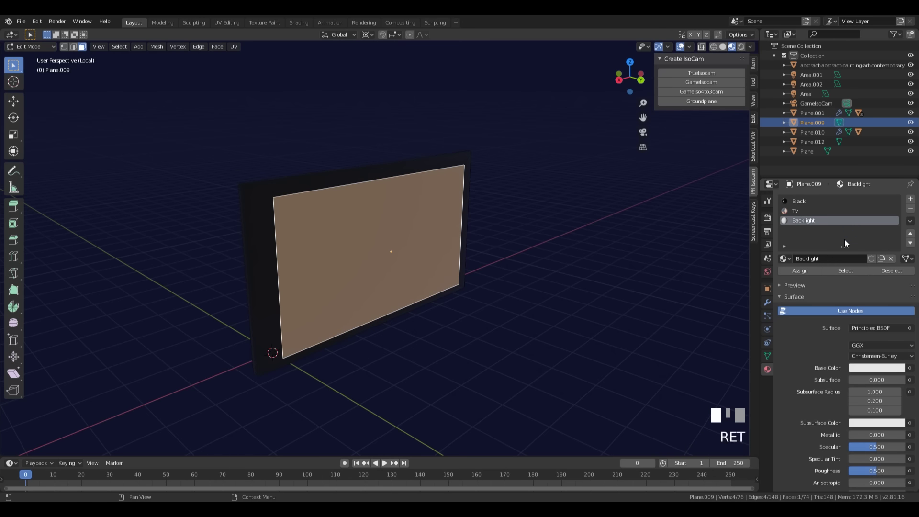
Make Backlight a cyan Emission material with hue about 0.525 and saturation 1.000, assigned to the TV's selected back face
{"action": "left_click", "coordinate": [870, 330]}
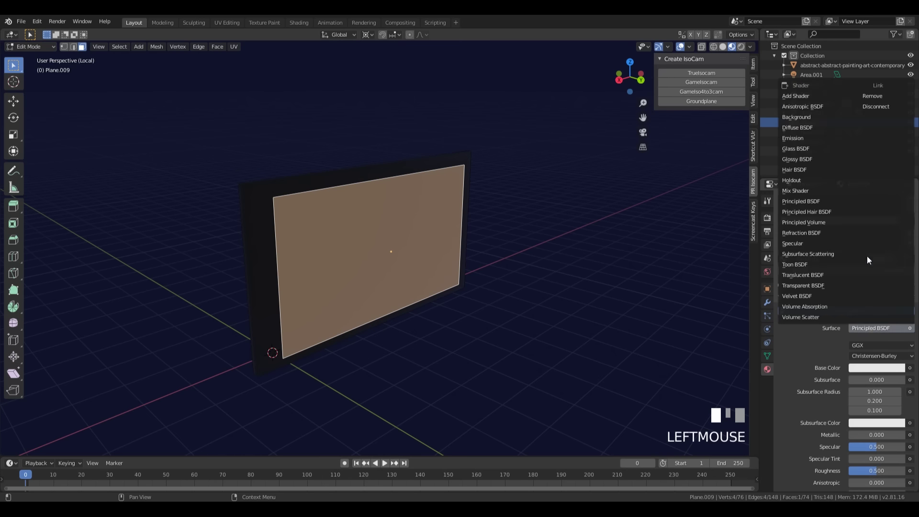
{"action": "left_click", "coordinate": [790, 137]}
{"action": "left_click", "coordinate": [799, 271]}
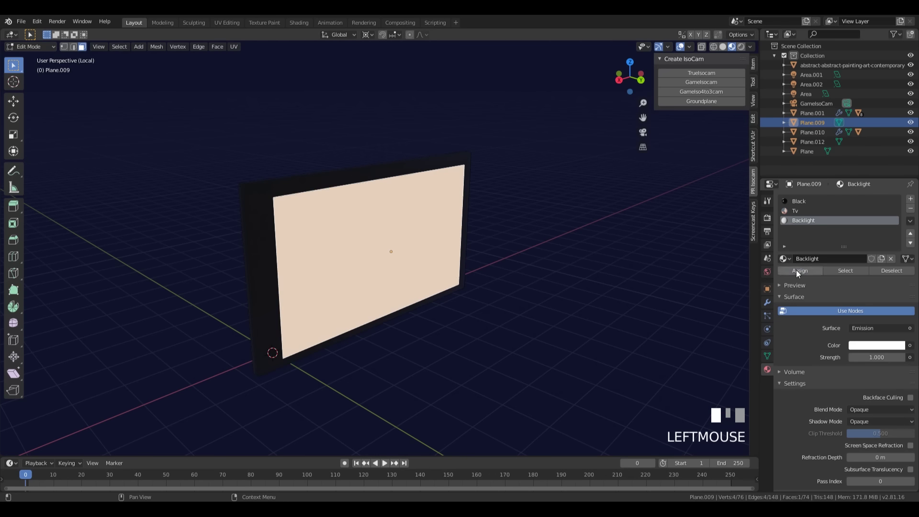
{"action": "left_click", "coordinate": [871, 345]}
{"action": "left_click_drag", "start_coordinate": [861, 231], "coordinate": [861, 207]}
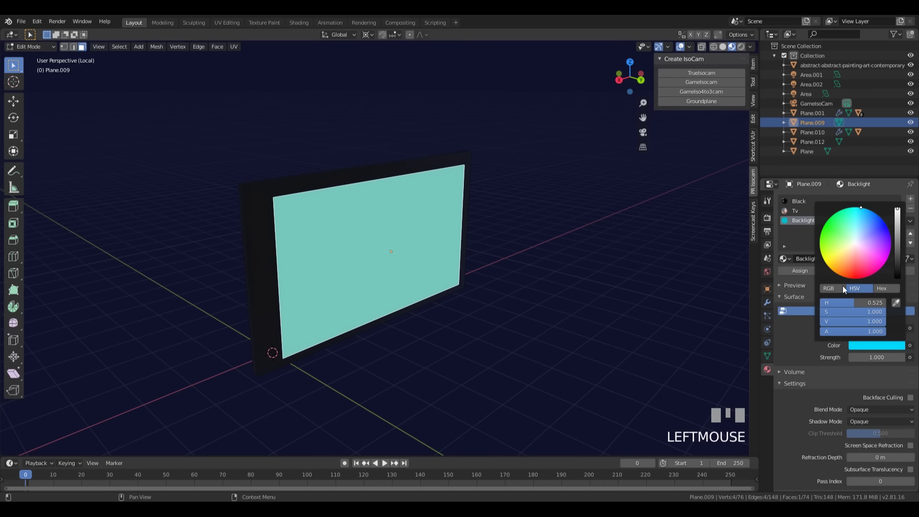
Set the Backlight material's emission strength to 20 and return to Object Mode
{"action": "left_click", "coordinate": [882, 358]}
{"action": "type", "text": "20"}
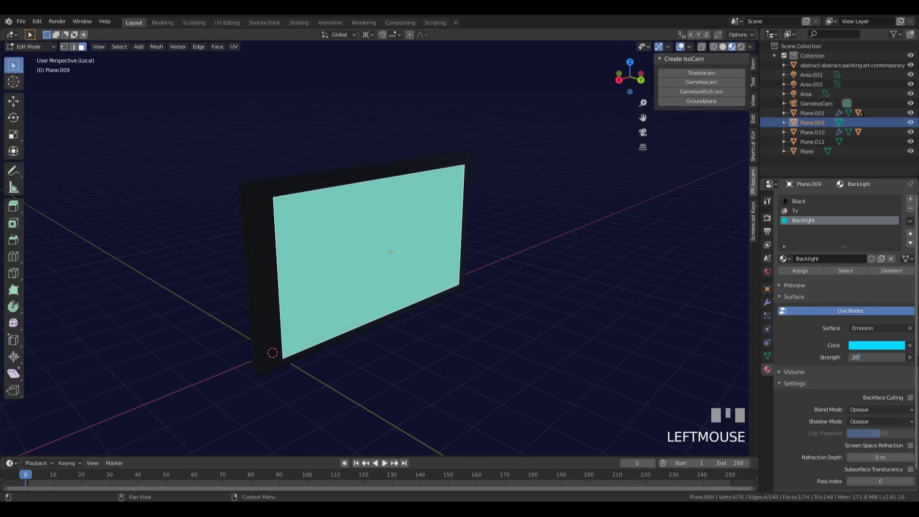
{"action": "key", "text": "KP_Enter"}
{"action": "key", "text": "Tab"}
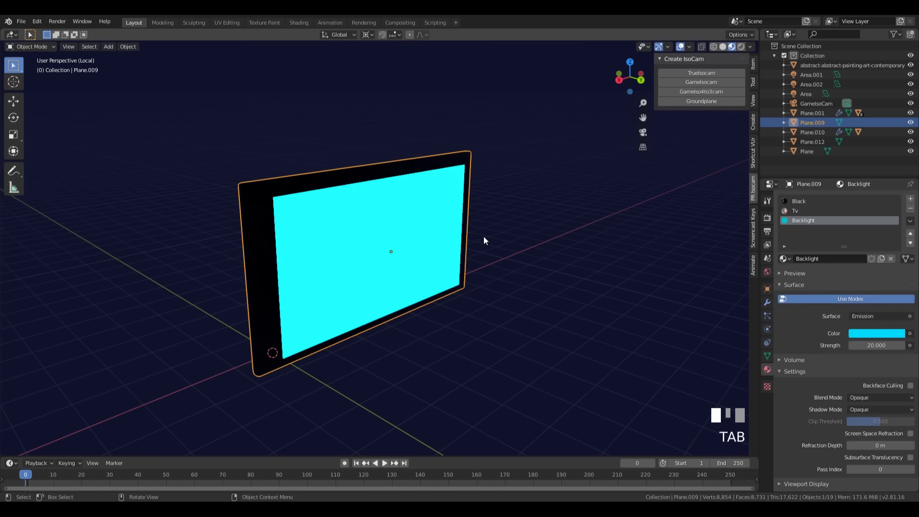
Exit local view and set a render region covering the whole camera frame
{"action": "middle_click_drag", "start_coordinate": [483, 236], "coordinate": [517, 243]}
{"action": "scroll", "coordinate": [509, 280], "scroll_direction": "down", "scroll_amount": 1}
{"action": "key", "text": "KP_Divide"}
{"action": "scroll", "coordinate": [439, 269], "scroll_direction": "down", "scroll_amount": 4}
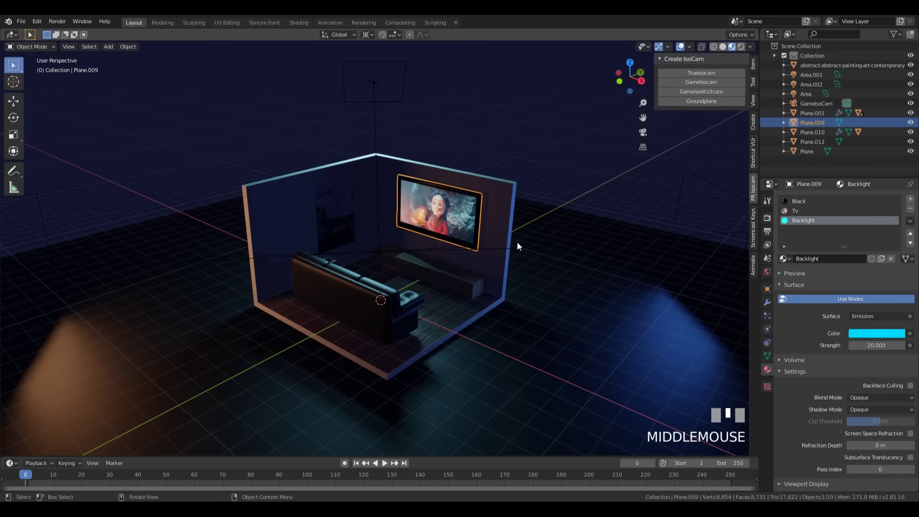
{"action": "key", "text": "KP_0"}
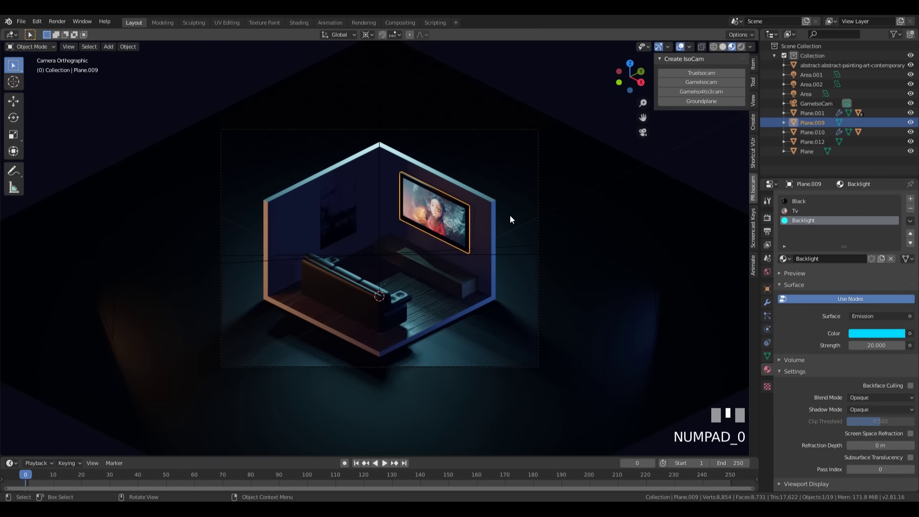
{"action": "key", "text": "ctrl+b"}
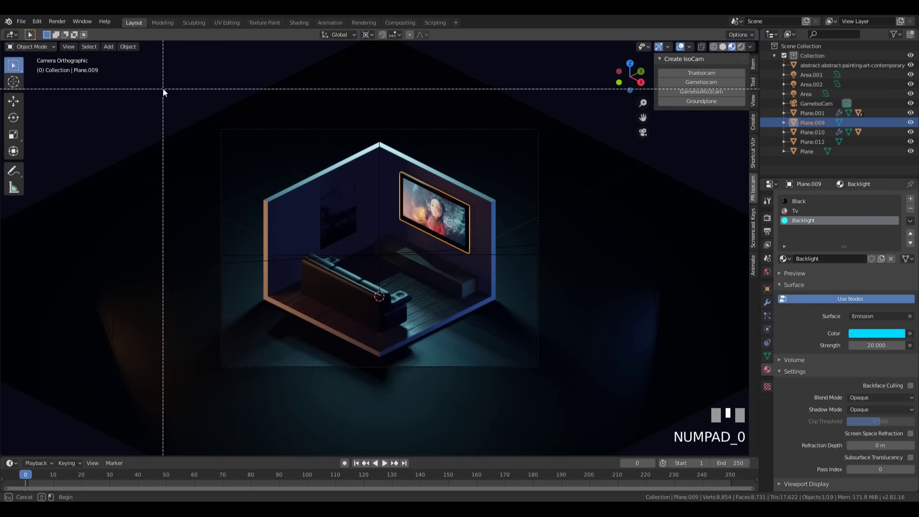
{"action": "left_click_drag", "start_coordinate": [164, 90], "coordinate": [596, 401]}
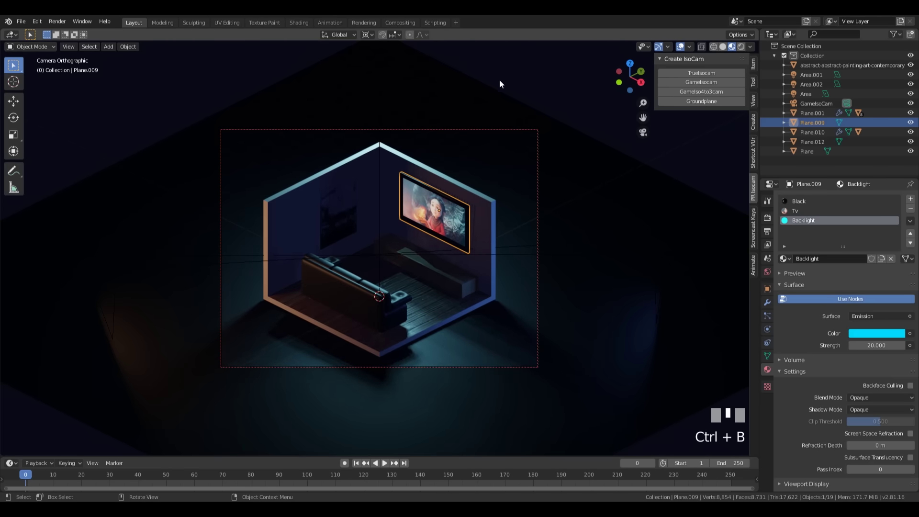
Switch the render engine to Cycles with GPU Compute and preview the room in rendered shading
{"action": "left_click", "coordinate": [767, 217]}
{"action": "left_click", "coordinate": [862, 199]}
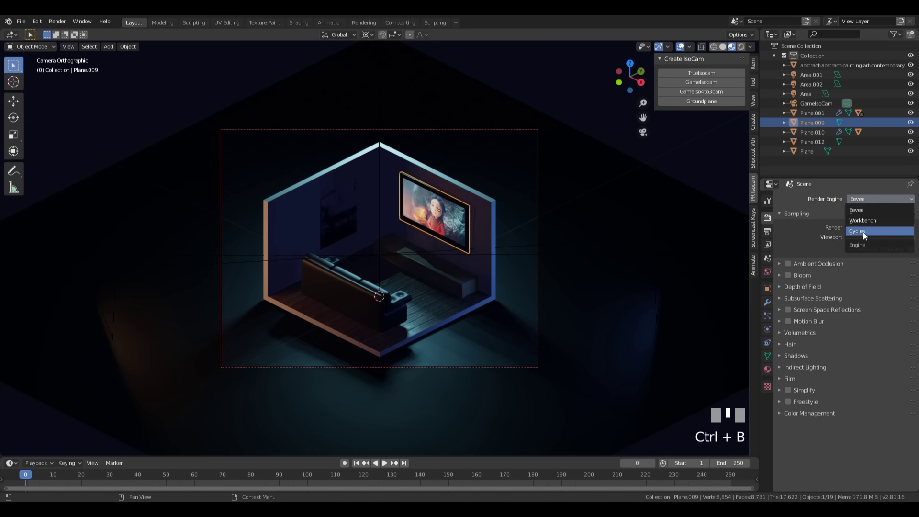
{"action": "left_click", "coordinate": [863, 232]}
{"action": "left_click", "coordinate": [860, 224]}
{"action": "left_click", "coordinate": [866, 244]}
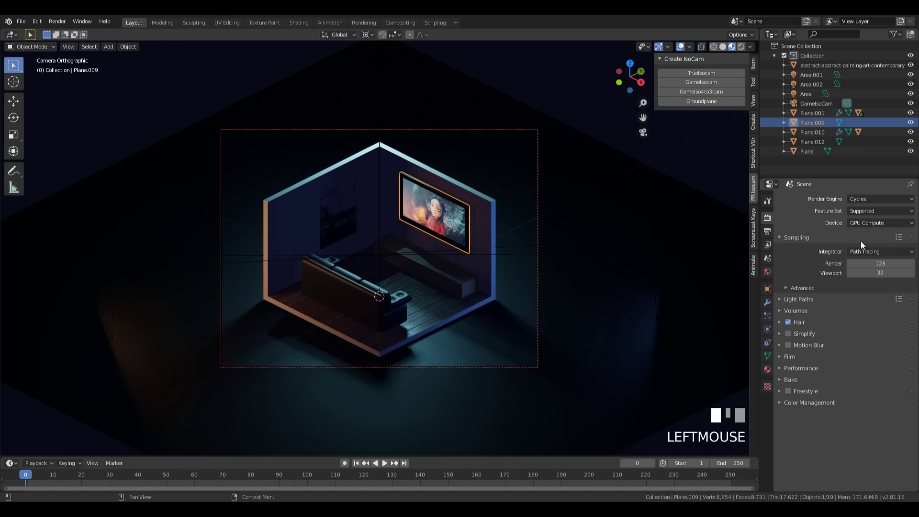
{"action": "key", "text": "z"}
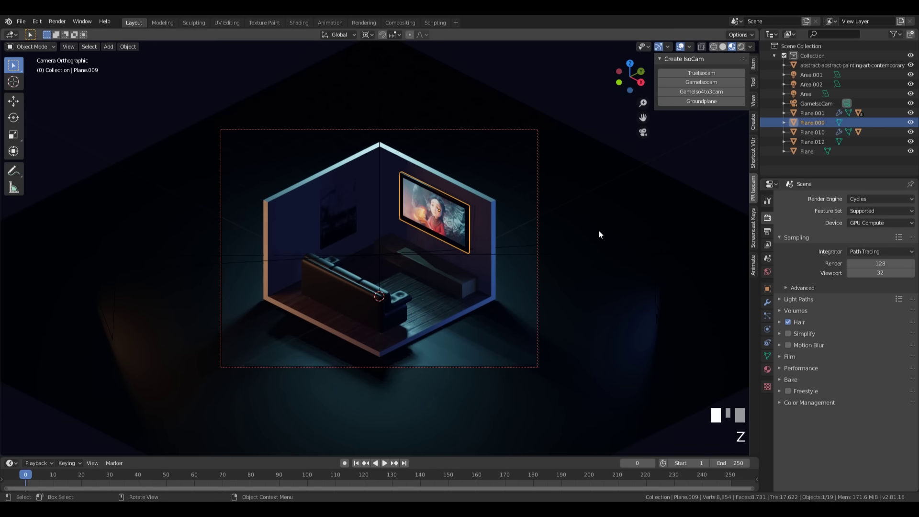
{"action": "left_click", "coordinate": [704, 180]}
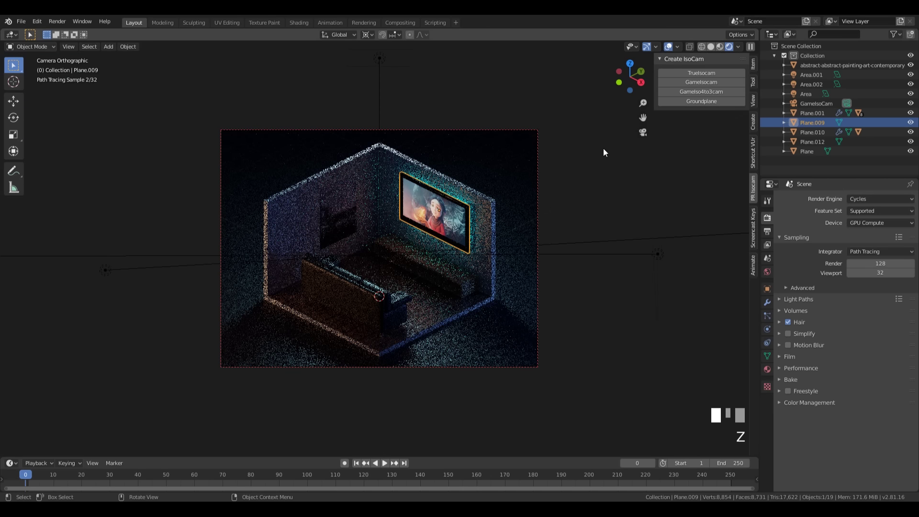
Select the TV and set its Backlight material's emission strength to 10
{"action": "left_click", "coordinate": [269, 249]}
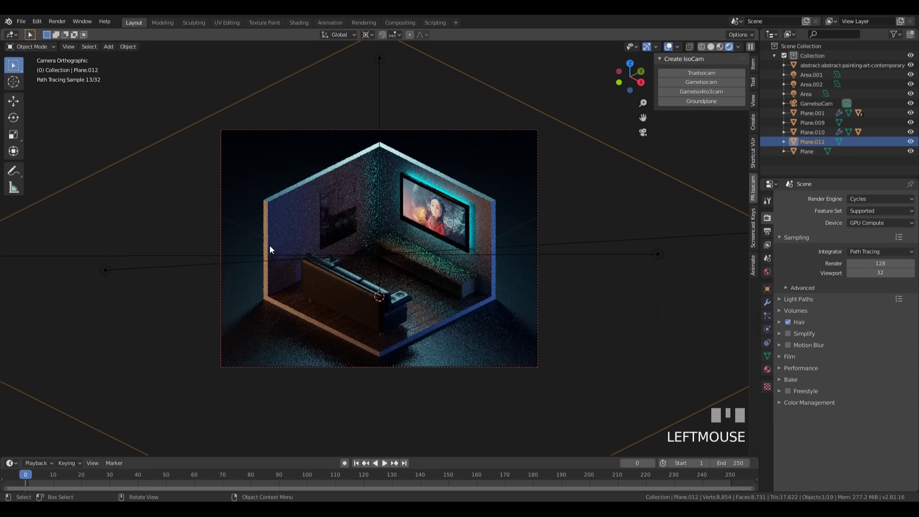
{"action": "left_click", "coordinate": [467, 193]}
{"action": "left_click", "coordinate": [767, 369]}
{"action": "left_click", "coordinate": [871, 320]}
{"action": "type", "text": "10"}
{"action": "key", "text": "KP_Enter"}
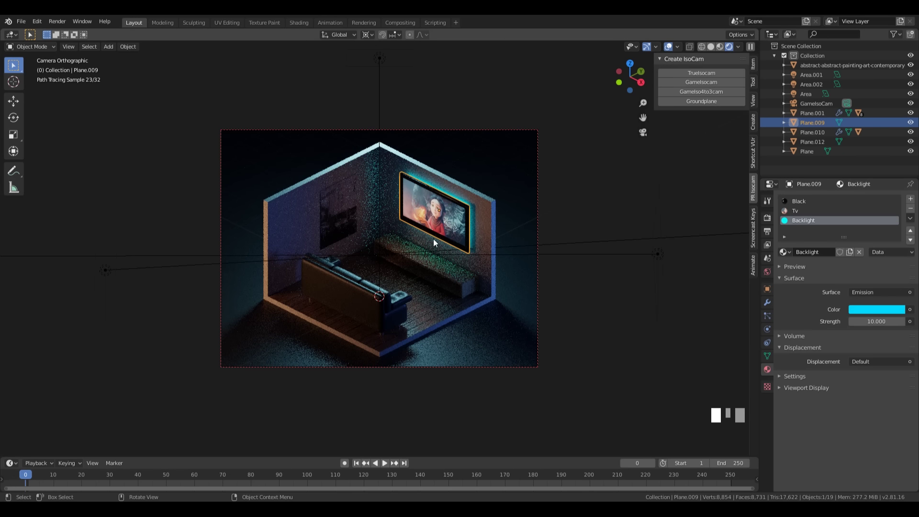
Set the emission strength of the TV's screen material to 2.58 after trying 5
{"action": "left_click", "coordinate": [814, 211]}
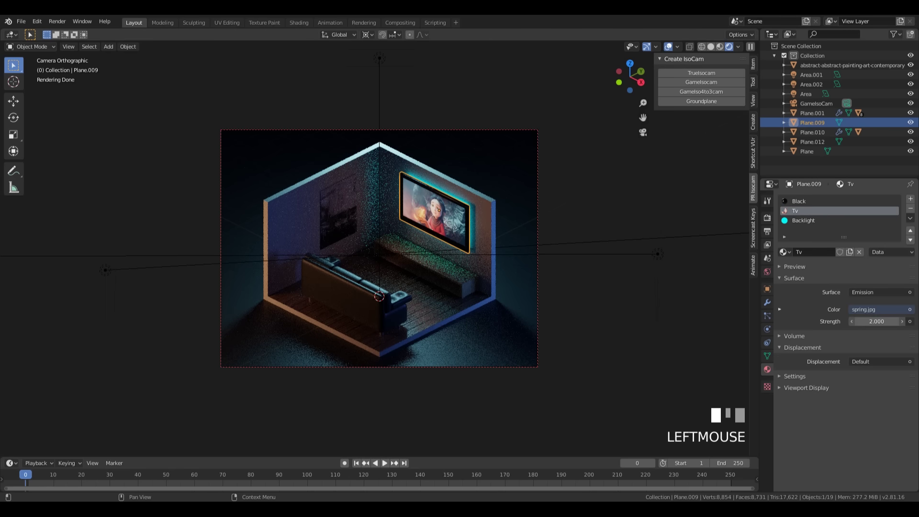
{"action": "left_click", "coordinate": [875, 321]}
{"action": "type", "text": "5"}
{"action": "key", "text": "KP_Enter"}
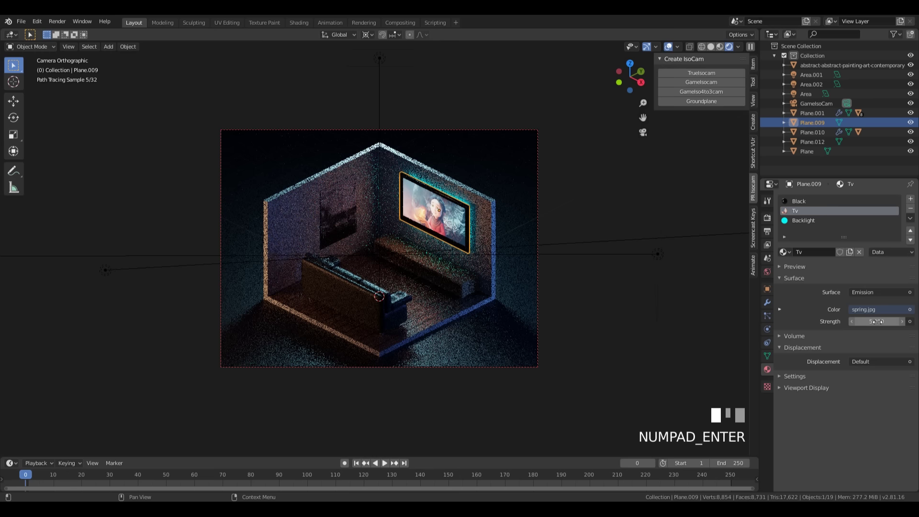
{"action": "left_click_drag", "start_coordinate": [874, 322], "coordinate": [867, 330]}
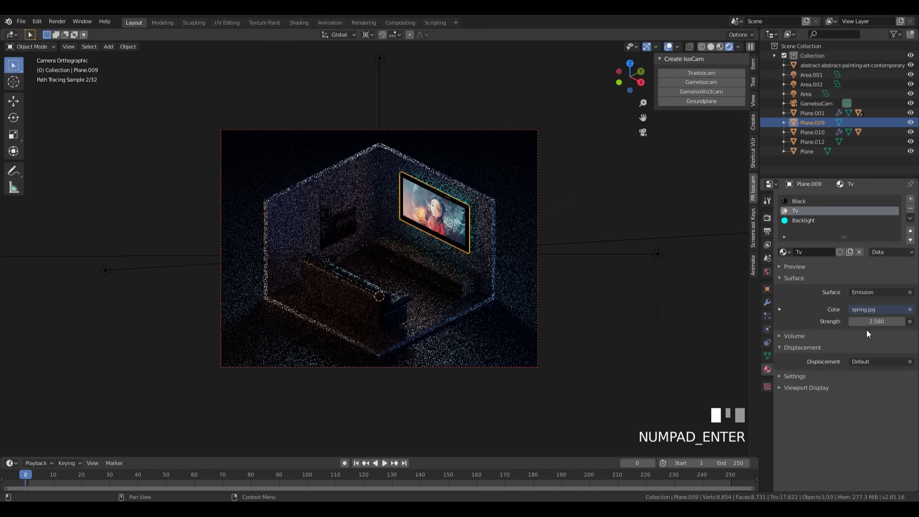
{"action": "left_click", "coordinate": [875, 322]}
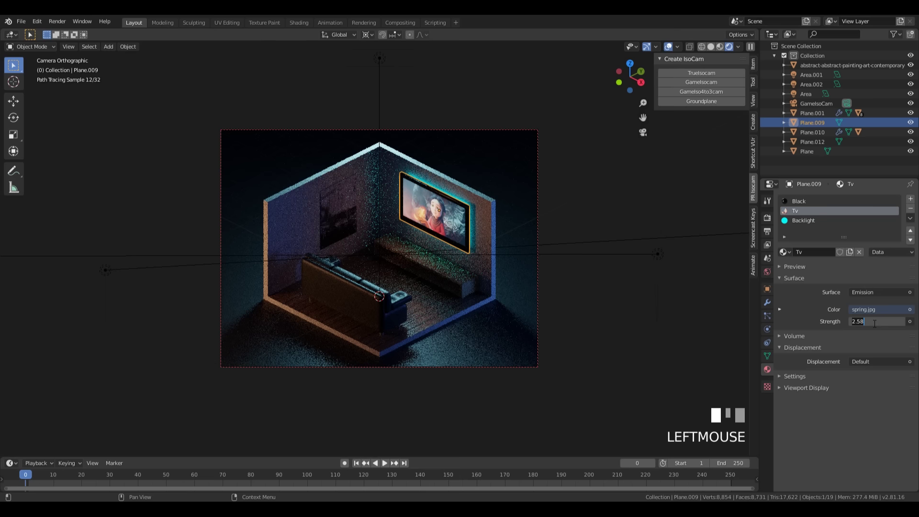
Set the color management exposure to 1.000 and the look to Medium High Contrast
{"action": "left_click", "coordinate": [767, 217]}
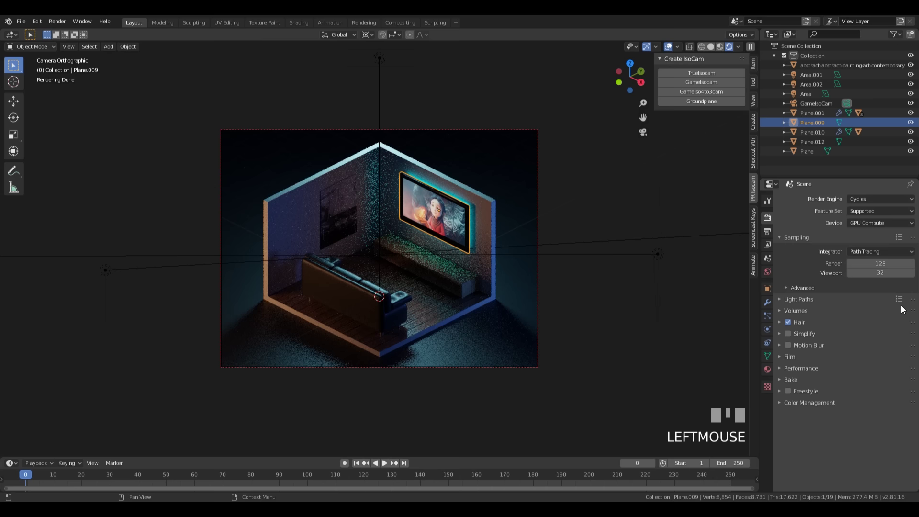
{"action": "left_click", "coordinate": [891, 402]}
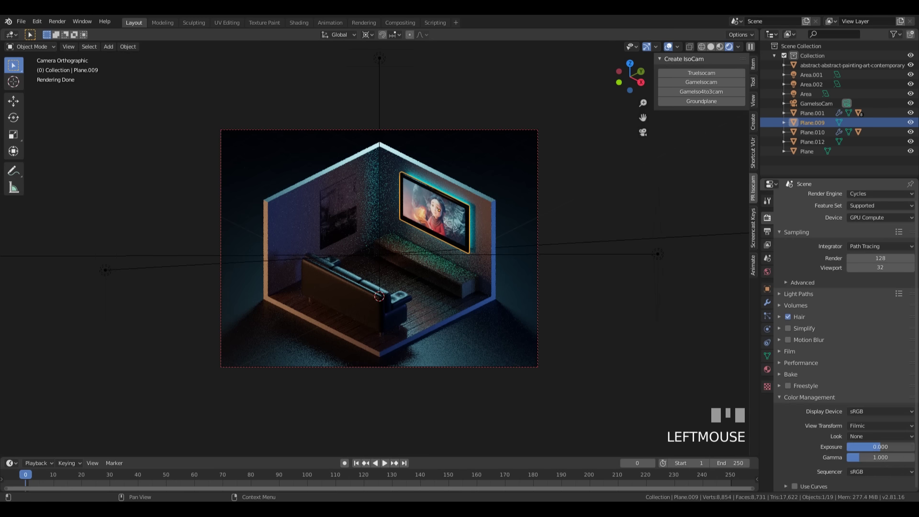
{"action": "mouse_move", "coordinate": [871, 447]}
{"action": "left_mouse_down"}
{"action": "mouse_move", "coordinate": [887, 446]}
{"action": "mouse_move", "coordinate": [878, 446]}
{"action": "left_mouse_up"}
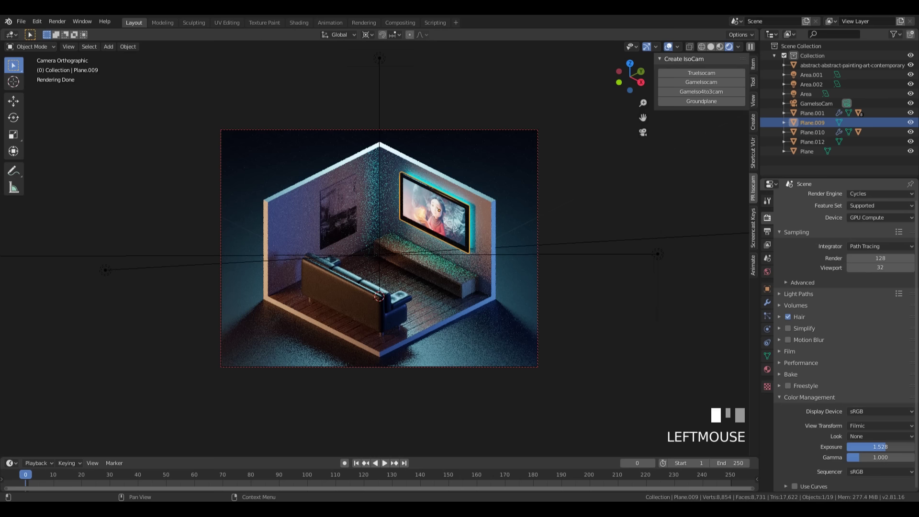
{"action": "left_click", "coordinate": [878, 446]}
{"action": "type", "text": "1"}
{"action": "key", "text": "Return"}
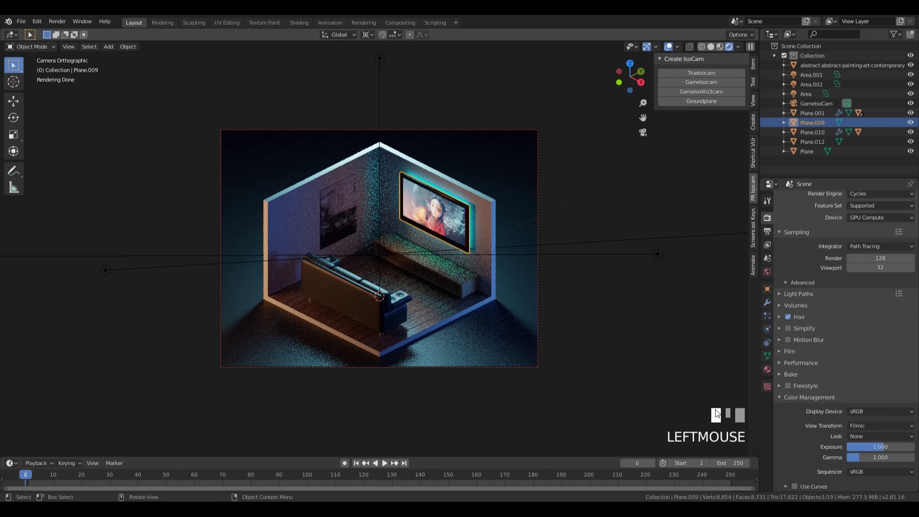
{"action": "left_click", "coordinate": [860, 436]}
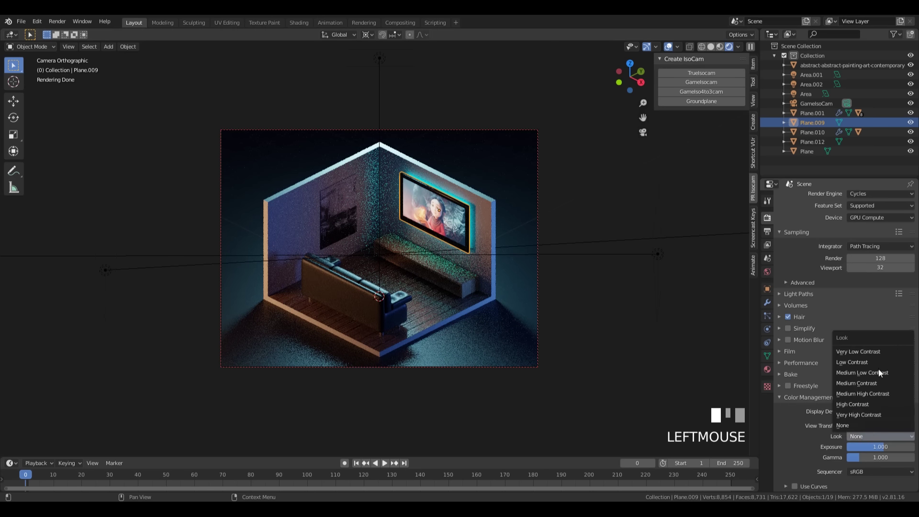
{"action": "left_click", "coordinate": [863, 393]}
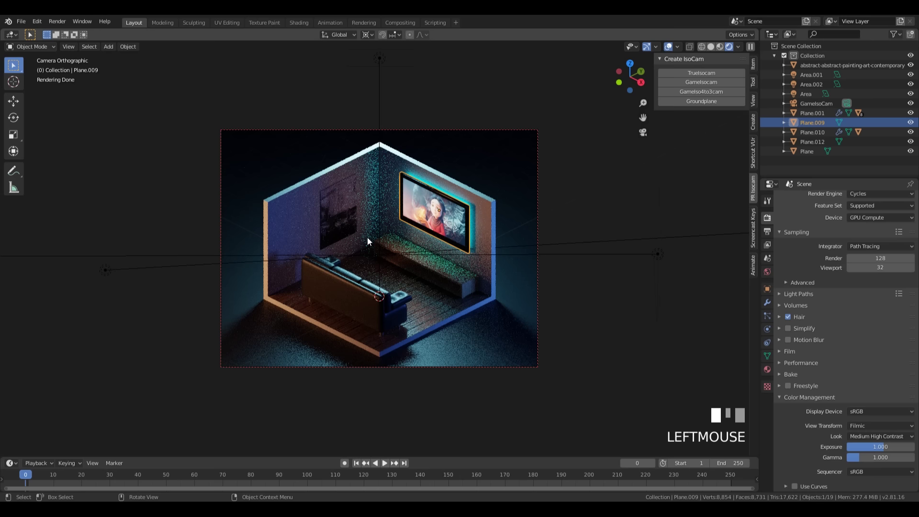
Return to material preview shading and add a spot light on the floor in front of the wall painting
{"action": "key", "text": "z"}
{"action": "middle_click_drag", "start_coordinate": [479, 197], "coordinate": [518, 218]}
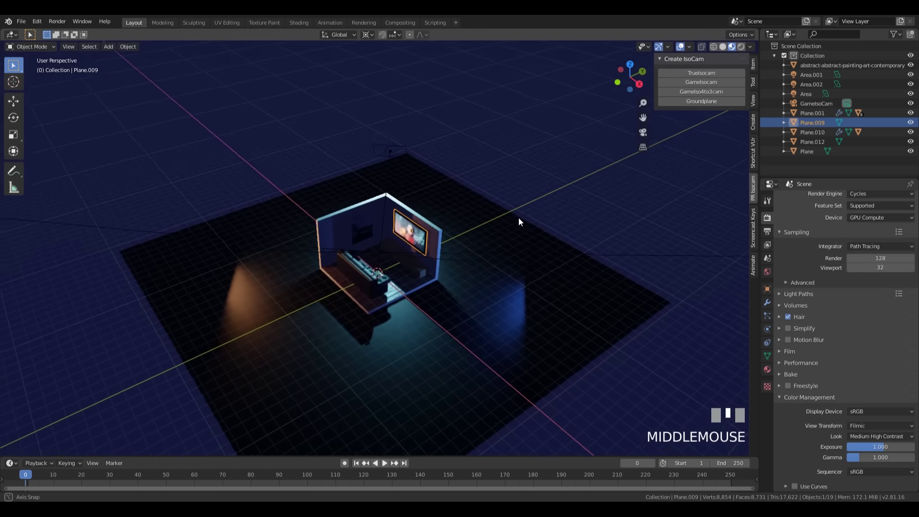
{"action": "scroll", "coordinate": [426, 257], "scroll_direction": "up", "scroll_amount": 6}
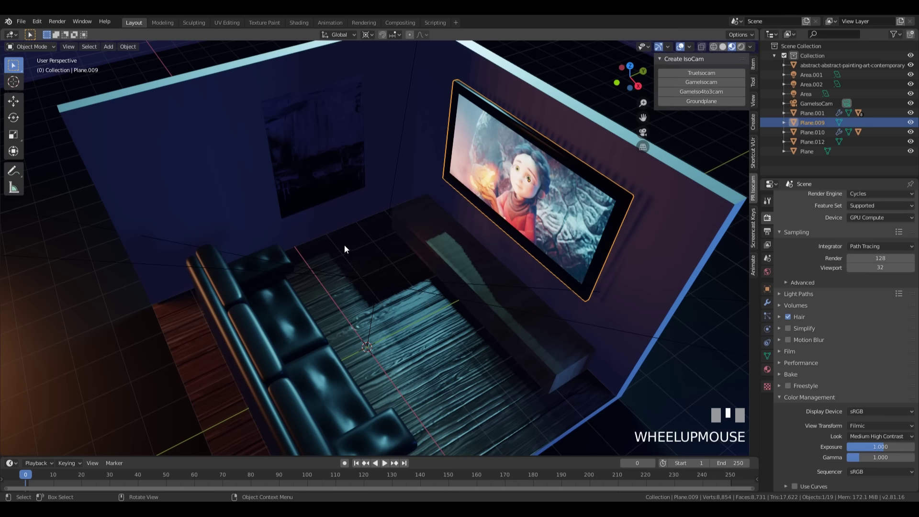
{"action": "right_click", "coordinate": [334, 235], "text": "shift"}
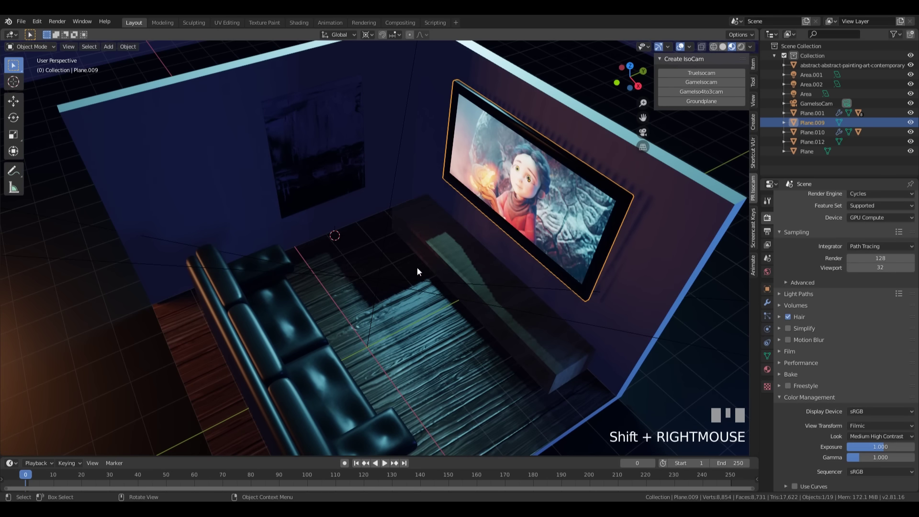
{"action": "key", "text": "shift+a"}
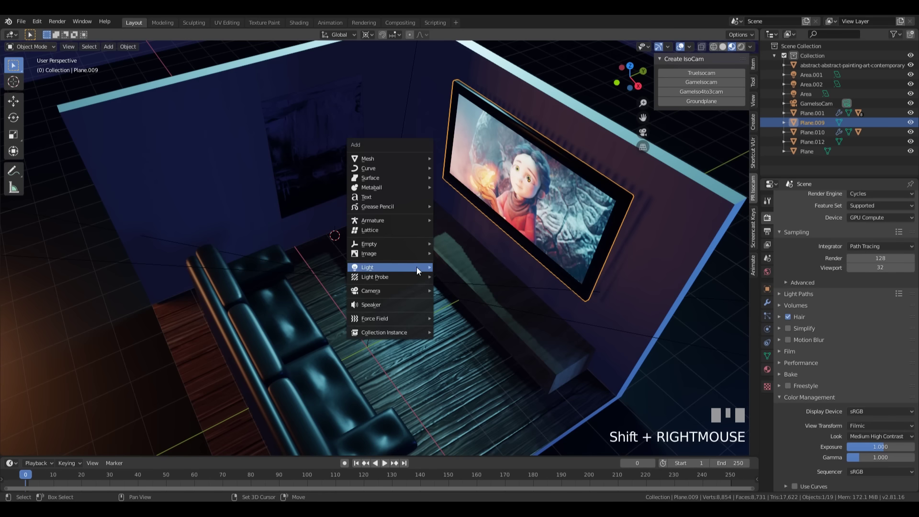
{"action": "mouse_move", "coordinate": [416, 267]}
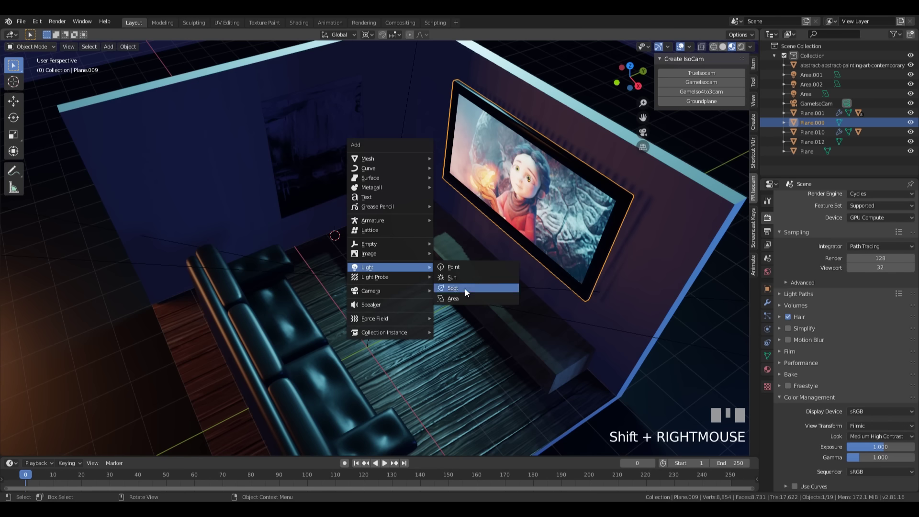
{"action": "left_click", "coordinate": [452, 288]}
Raise the spot light about 5.56 m along Z, close to the top of the painting's wall
{"action": "scroll", "coordinate": [383, 273], "scroll_direction": "down", "scroll_amount": 4}
{"action": "key", "text": "g"}
{"action": "key", "text": "z"}
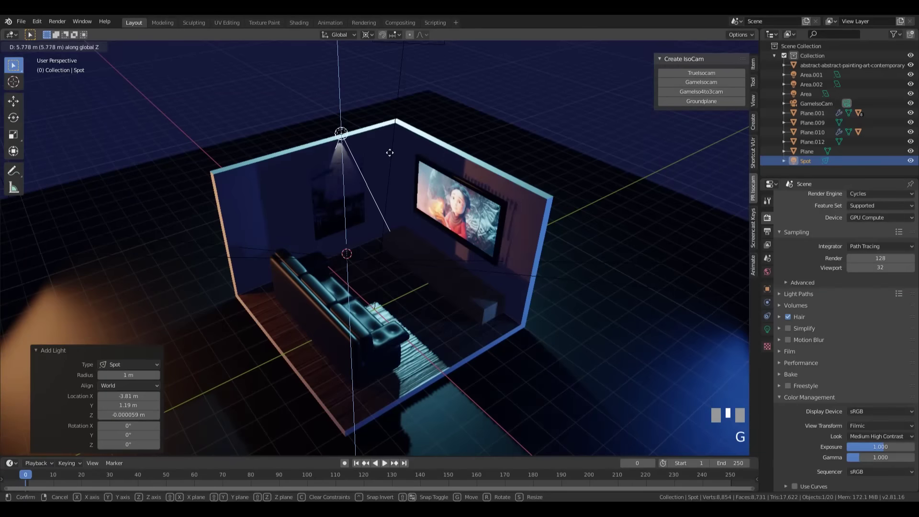
{"action": "left_click", "coordinate": [385, 156]}
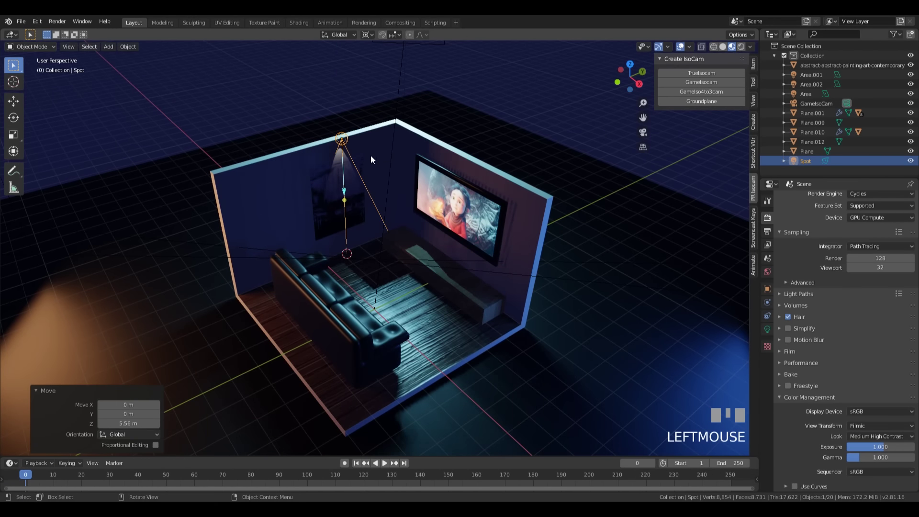
Set the spot light's power to 150 W and its spot blend to about 0.289
{"action": "left_click", "coordinate": [767, 329]}
{"action": "left_click", "coordinate": [883, 261]}
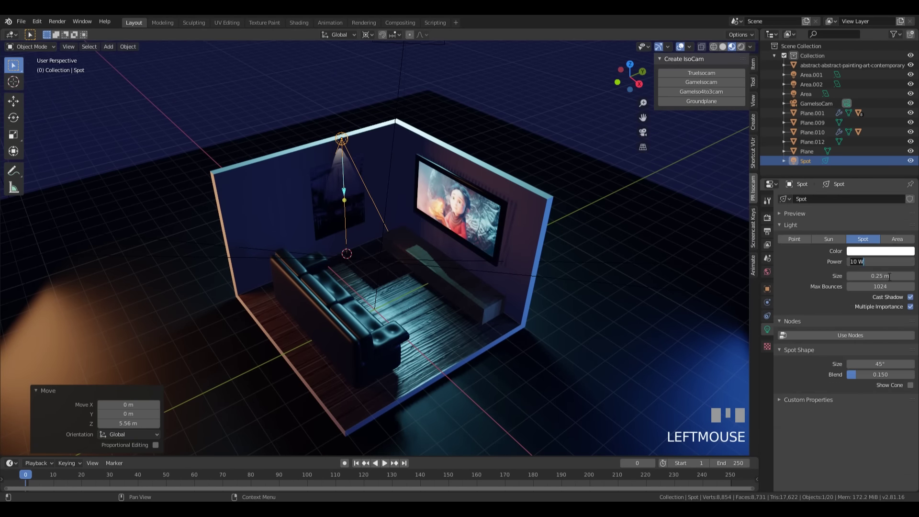
{"action": "type", "text": "150"}
{"action": "key", "text": "KP_Enter"}
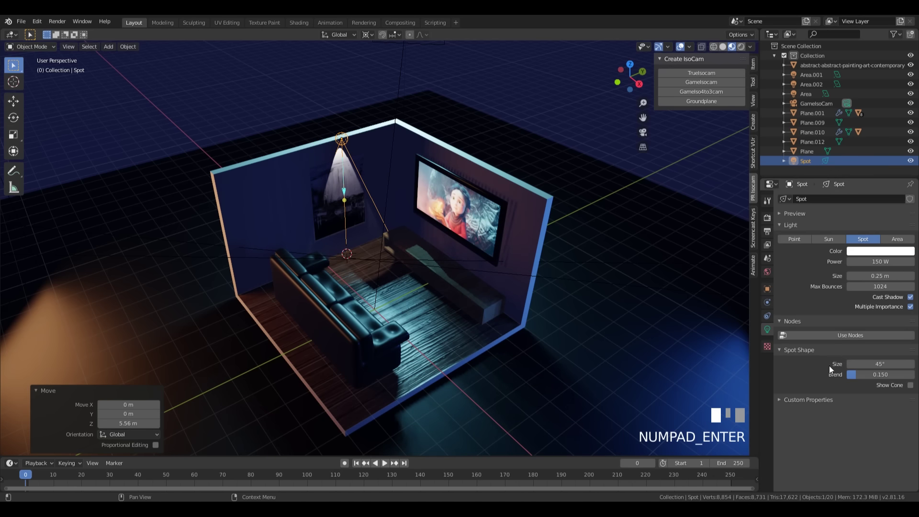
{"action": "mouse_move", "coordinate": [859, 374]}
{"action": "left_mouse_down"}
{"action": "mouse_move", "coordinate": [884, 374]}
{"action": "mouse_move", "coordinate": [866, 374]}
{"action": "left_mouse_up"}
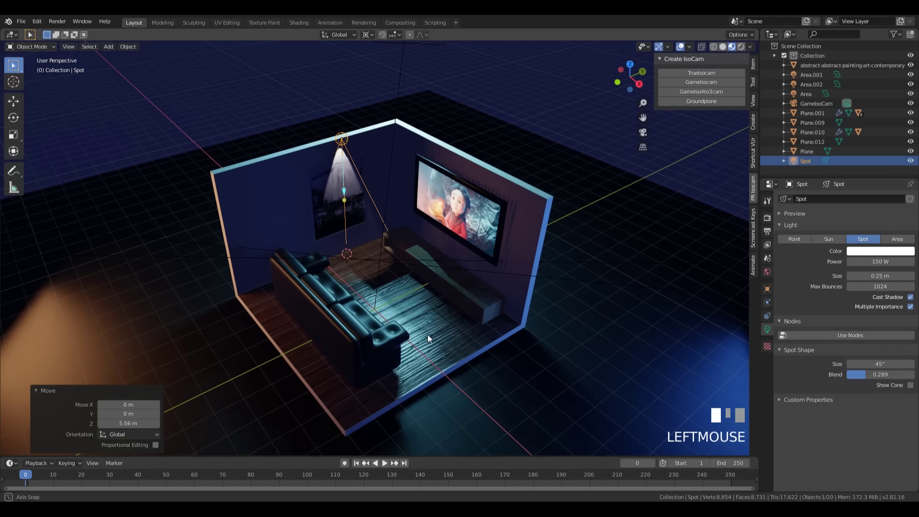
Move the spot light about 0.268 m along X, away from the painting's wall
{"action": "middle_click_drag", "start_coordinate": [427, 334], "coordinate": [326, 230]}
{"action": "key", "text": "g"}
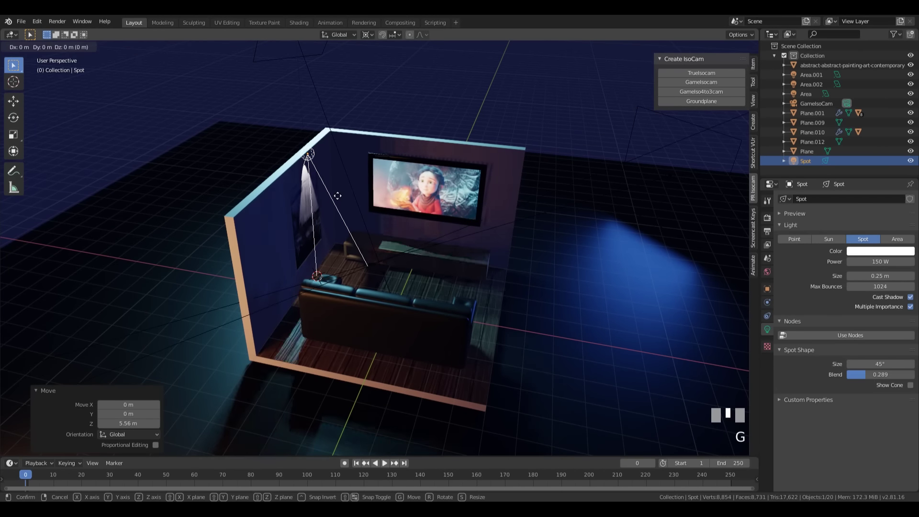
{"action": "key", "text": "x"}
{"action": "left_click", "coordinate": [343, 197]}
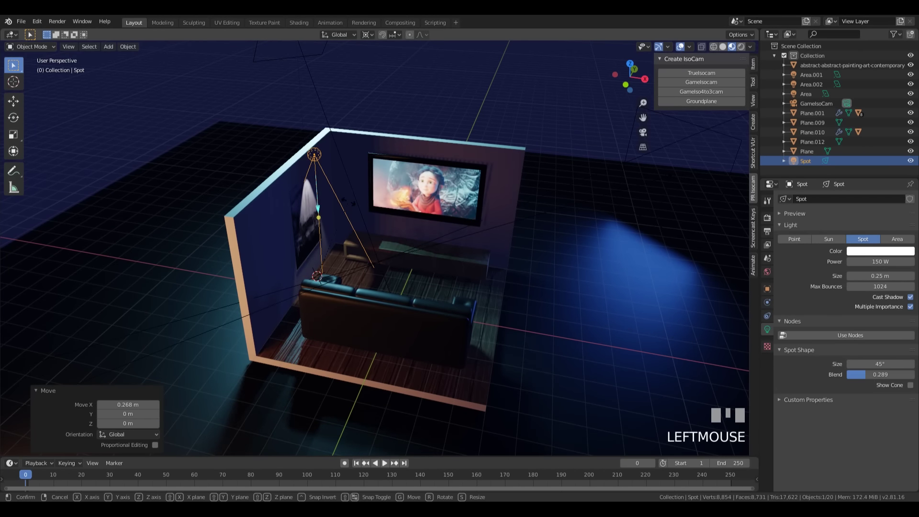
{"action": "key", "text": "r"}
{"action": "key", "text": "x"}
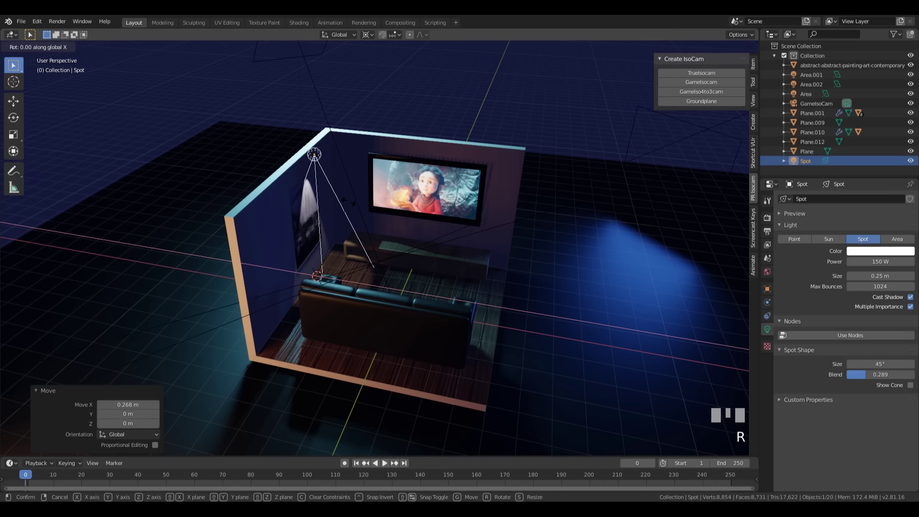
{"action": "key", "text": "y"}
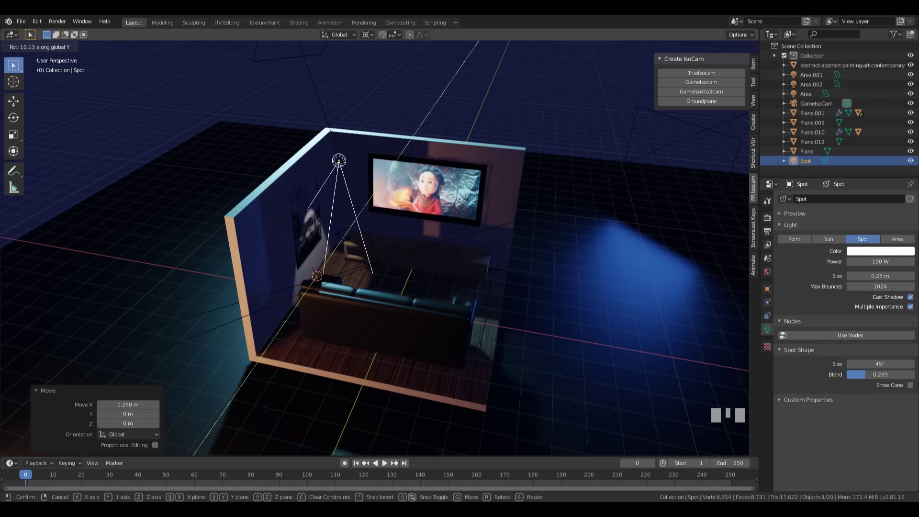
{"action": "key", "text": "Escape"}
Set the pivot point to Median Point and rotate the spot light 18° about the global Y axis towards the painting
{"action": "key", "text": "period"}
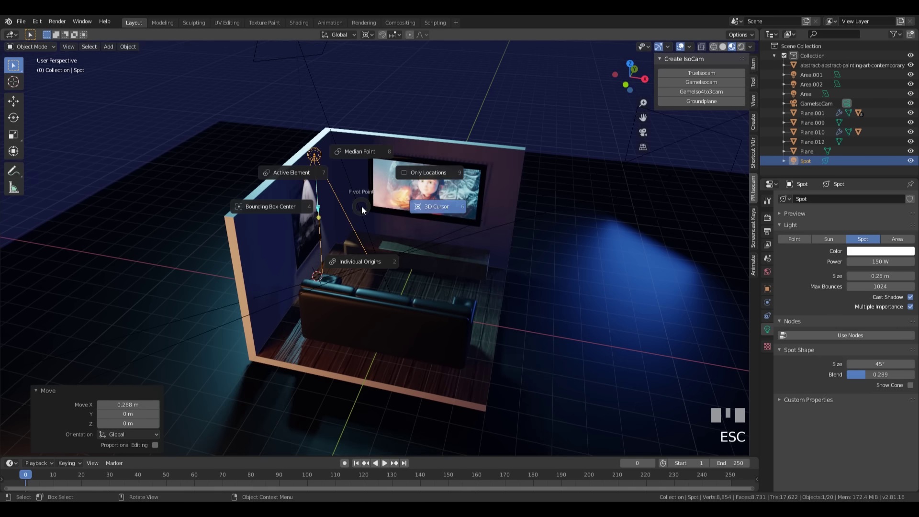
{"action": "left_click", "coordinate": [360, 138]}
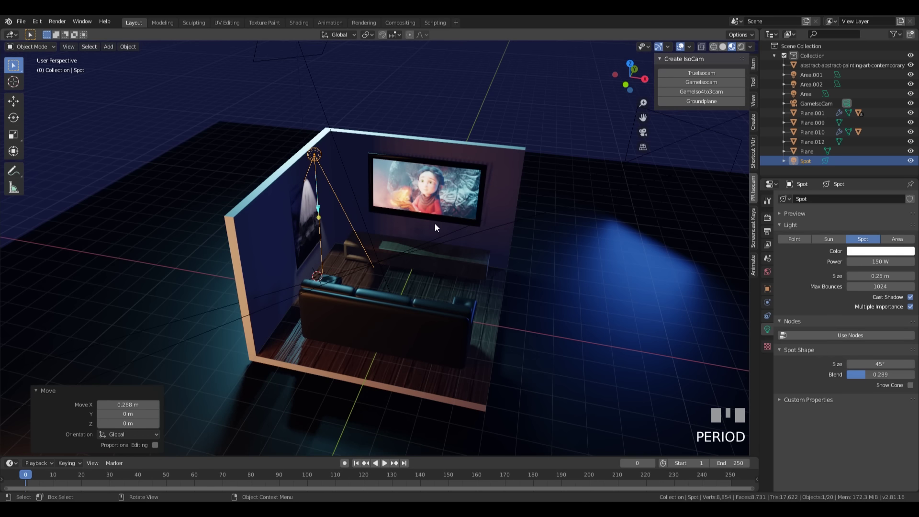
{"action": "key", "text": "r"}
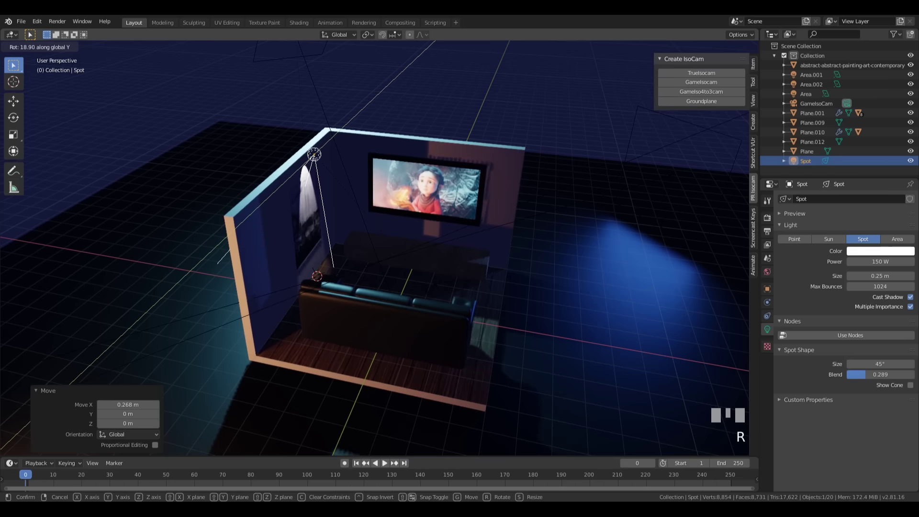
{"action": "left_click", "coordinate": [428, 286]}
Try moving the spot light about 0.71 m along X away from the painting's wall and raising it, and undo the shift
{"action": "key", "text": "g"}
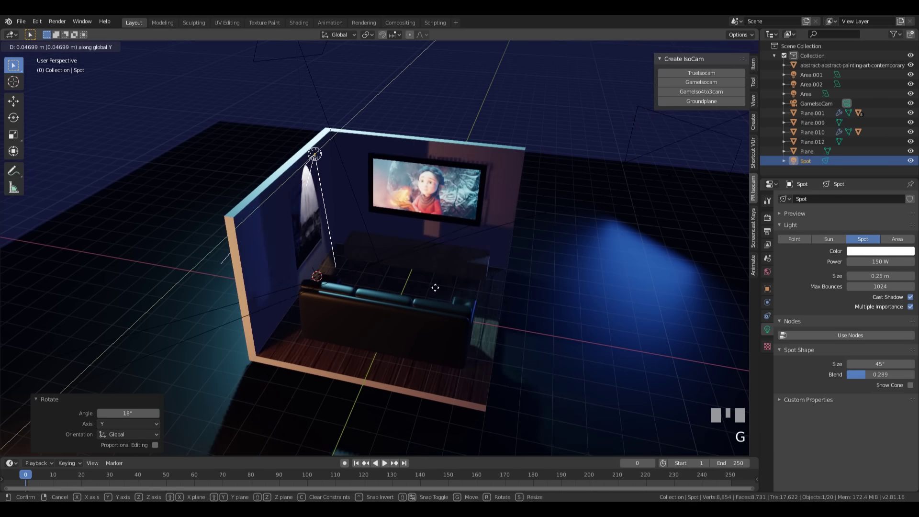
{"action": "key", "text": "x"}
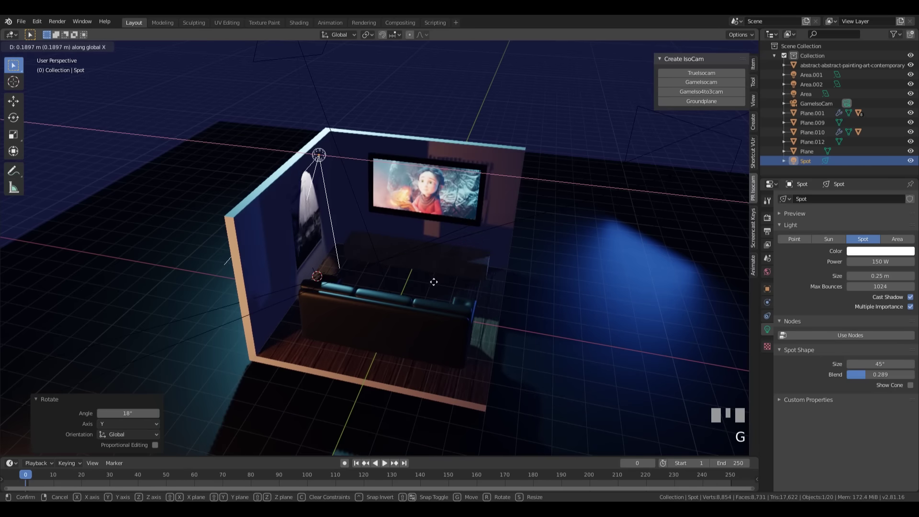
{"action": "left_click", "coordinate": [448, 289]}
{"action": "key", "text": "g"}
{"action": "key", "text": "z"}
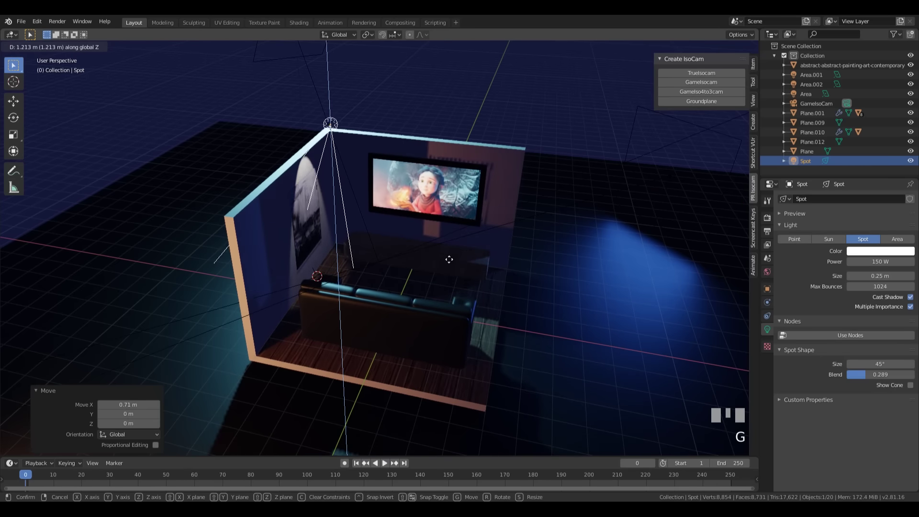
{"action": "key", "text": "Escape"}
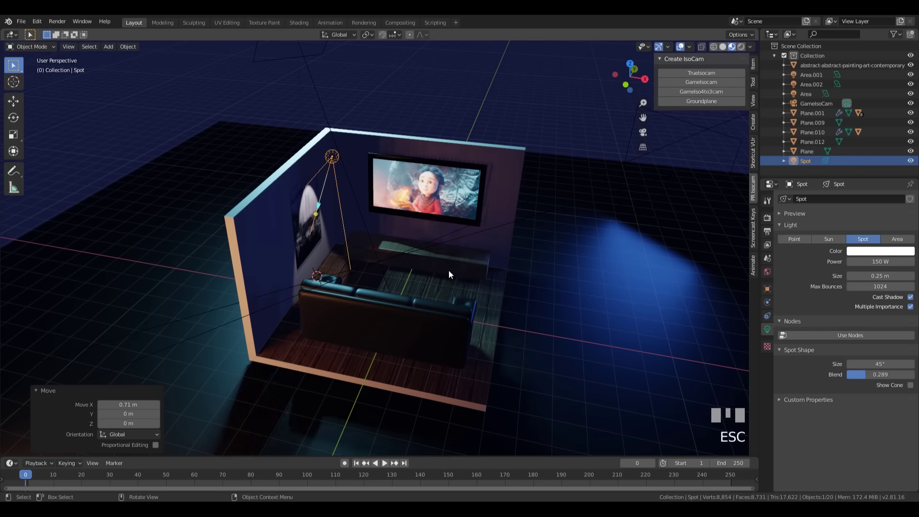
{"action": "key", "text": "ctrl+z"}
Examine the room's lighting through the camera in rendered shading
{"action": "middle_click_drag", "start_coordinate": [578, 297], "coordinate": [524, 228]}
{"action": "scroll", "coordinate": [570, 229], "scroll_direction": "down", "scroll_amount": 2}
{"action": "key", "text": "KP_0"}
{"action": "scroll", "coordinate": [618, 233], "scroll_direction": "down", "scroll_amount": 1}
{"action": "key", "text": "z"}
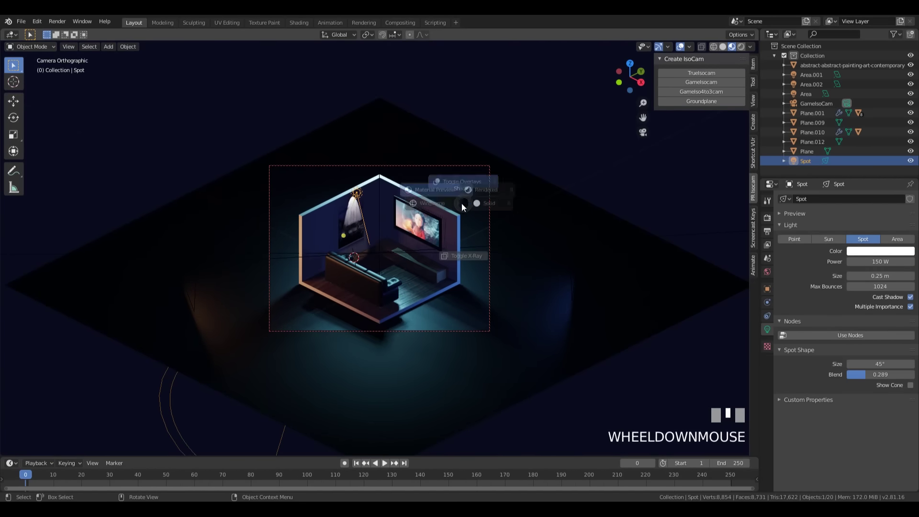
{"action": "left_click", "coordinate": [528, 159]}
{"action": "scroll", "coordinate": [619, 234], "scroll_direction": "up", "scroll_amount": 1}
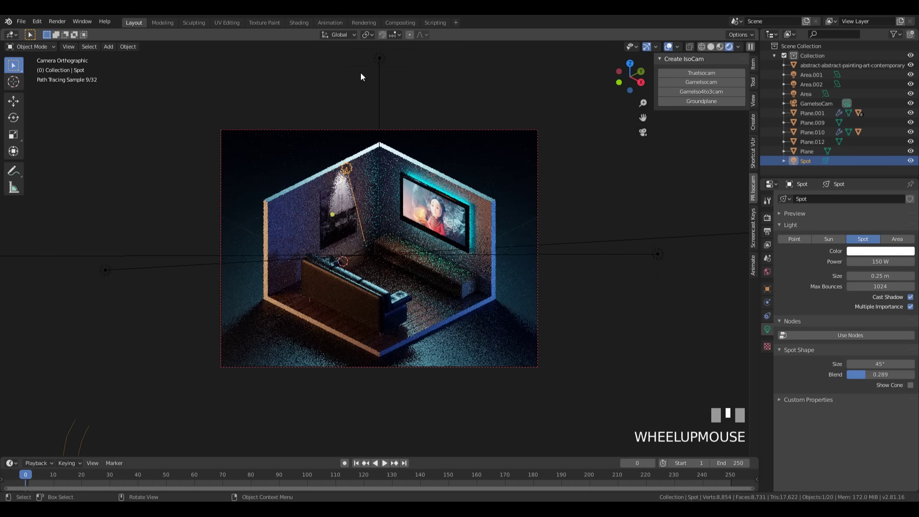
{"action": "left_click", "coordinate": [337, 130]}
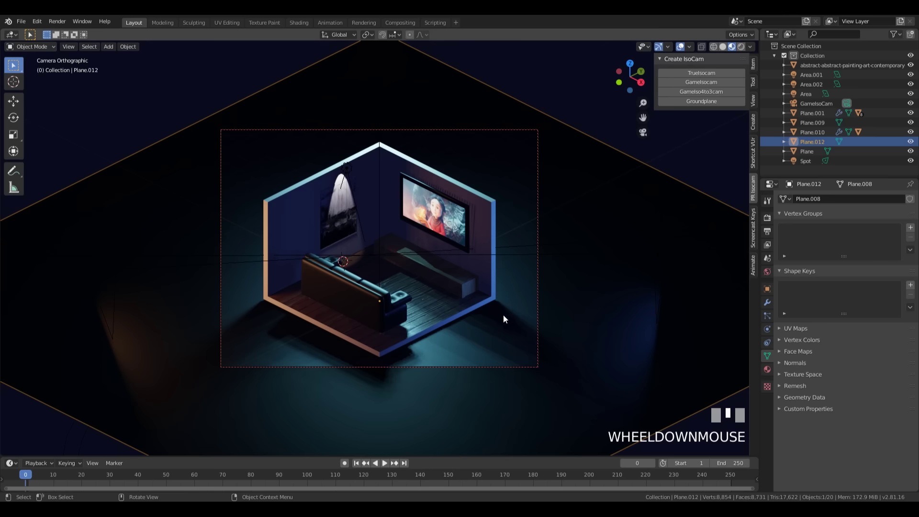
Switch to solid shading and add a plane at the 3D cursor placed on top of the TV stand, near its outer end
{"action": "mouse_move", "coordinate": [503, 315]}
{"action": "middle_mouse_down"}
{"action": "mouse_move", "coordinate": [487, 288]}
{"action": "mouse_move", "coordinate": [403, 225]}
{"action": "mouse_move", "coordinate": [506, 259]}
{"action": "mouse_move", "coordinate": [452, 227]}
{"action": "mouse_move", "coordinate": [513, 269]}
{"action": "mouse_move", "coordinate": [460, 242]}
{"action": "mouse_move", "coordinate": [477, 269]}
{"action": "middle_mouse_up"}
{"action": "scroll", "coordinate": [488, 288], "scroll_direction": "up", "scroll_amount": 6}
{"action": "scroll", "coordinate": [483, 271], "scroll_direction": "up", "scroll_amount": 3}
{"action": "key", "text": "z"}
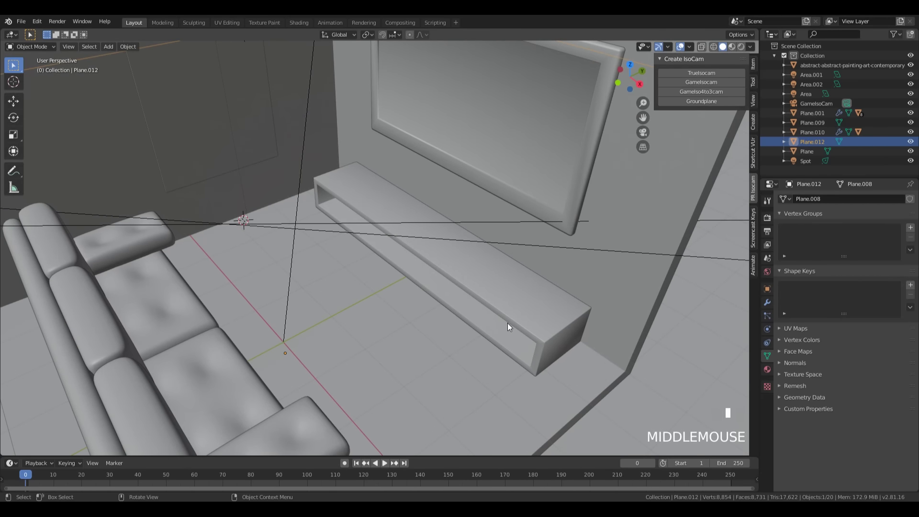
{"action": "middle_click_drag", "start_coordinate": [501, 352], "coordinate": [546, 311], "text": "shift"}
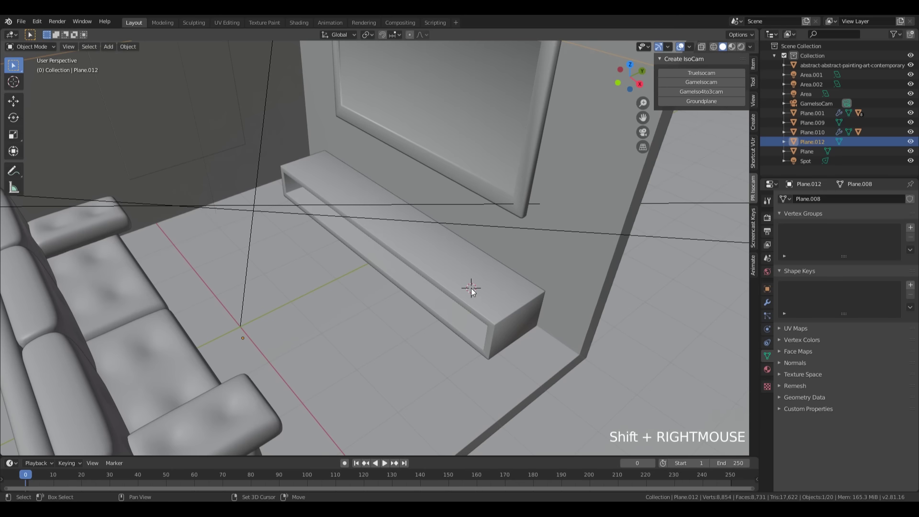
{"action": "middle_click_drag", "start_coordinate": [471, 288], "coordinate": [567, 314]}
{"action": "key", "text": "shift+a"}
{"action": "mouse_move", "coordinate": [559, 205]}
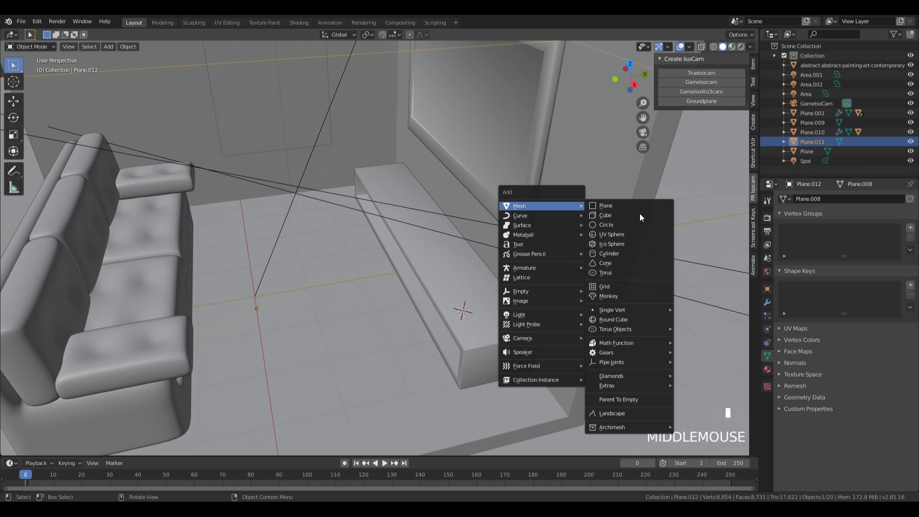
{"action": "left_click", "coordinate": [622, 205]}
Scale the new plane's face down to about 0.288 and stretch it about 1.43 times along Y into a book outline
{"action": "key", "text": "Tab"}
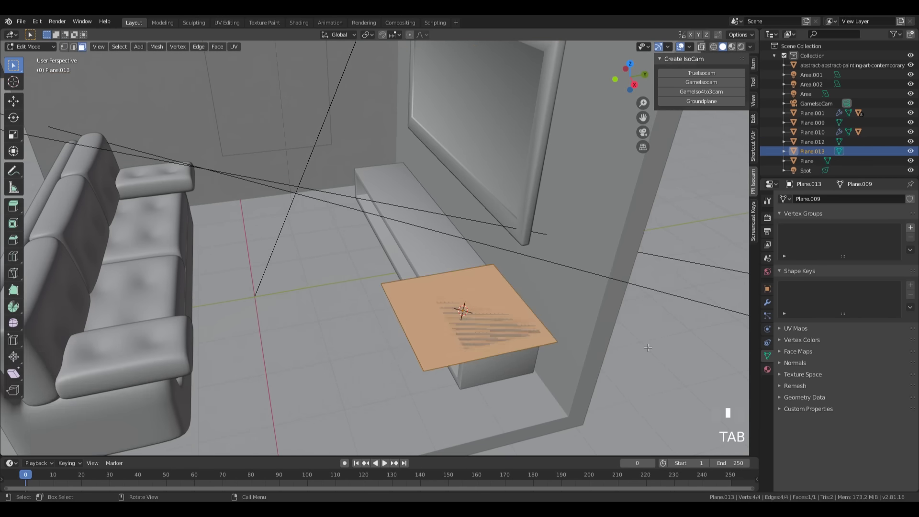
{"action": "key", "text": "s"}
{"action": "left_click", "coordinate": [516, 300]}
{"action": "key", "text": "s"}
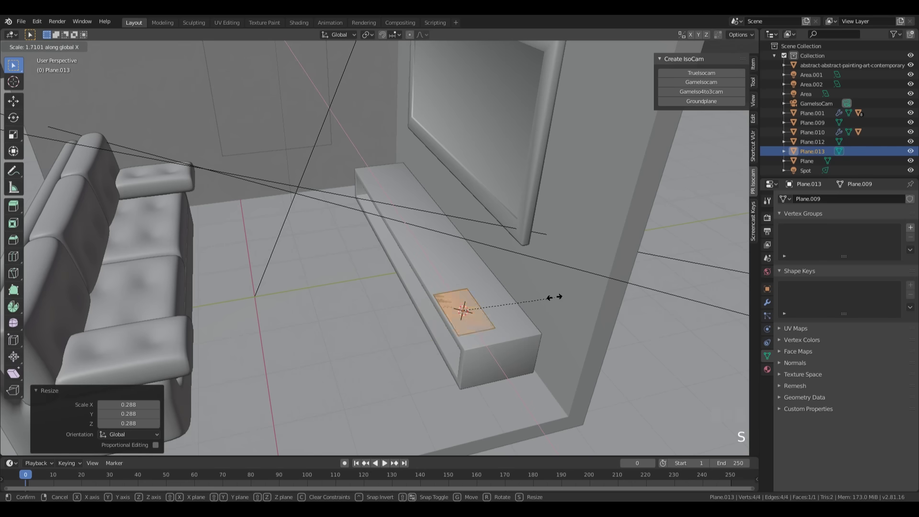
{"action": "left_click", "coordinate": [539, 295]}
Extrude the book outline upwards by about 0.159 m
{"action": "middle_click_drag", "start_coordinate": [539, 295], "coordinate": [541, 265]}
{"action": "scroll", "coordinate": [542, 263], "scroll_direction": "up", "scroll_amount": 3}
{"action": "key", "text": "e"}
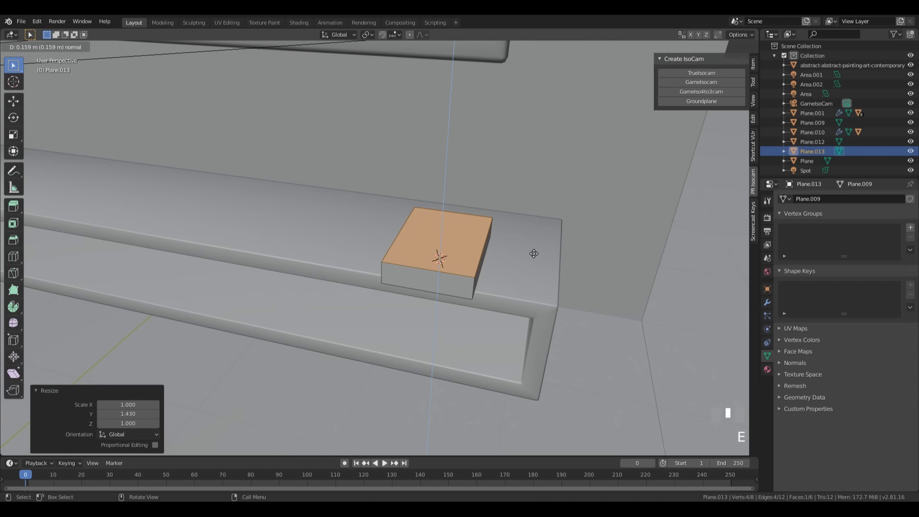
{"action": "left_click", "coordinate": [533, 253]}
Extrude the book's top, bottom and spine faces along their normals by about 0.019 m with even thickness to form a cover
{"action": "middle_click_drag", "start_coordinate": [533, 253], "coordinate": [614, 315]}
{"action": "left_click", "coordinate": [503, 350], "text": "shift"}
{"action": "key", "text": "alt+e"}
{"action": "left_click", "coordinate": [614, 315]}
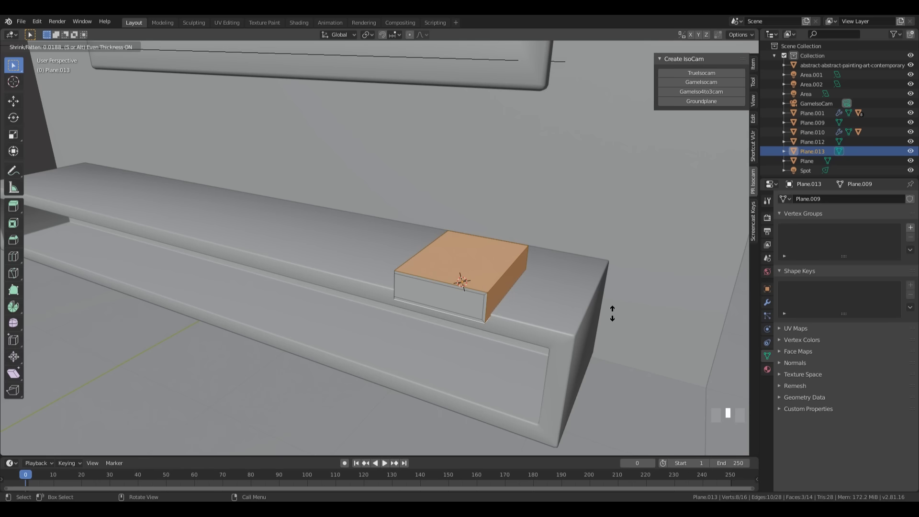
{"action": "left_click", "coordinate": [612, 314]}
Grow the selection over the whole book cover and create a first material named White
{"action": "key", "text": "ctrl+KP_Add"}
{"action": "middle_click_drag", "start_coordinate": [606, 310], "coordinate": [488, 266]}
{"action": "left_click", "coordinate": [766, 370]}
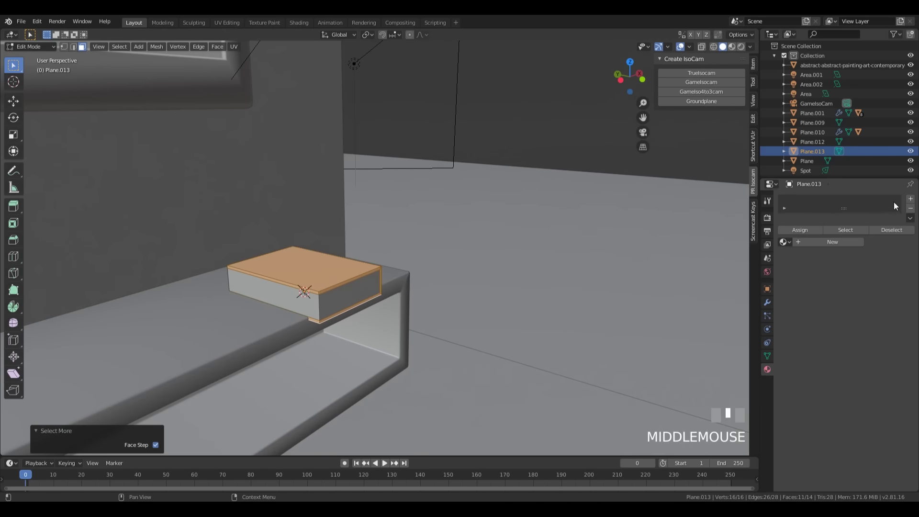
{"action": "left_click", "coordinate": [812, 242]}
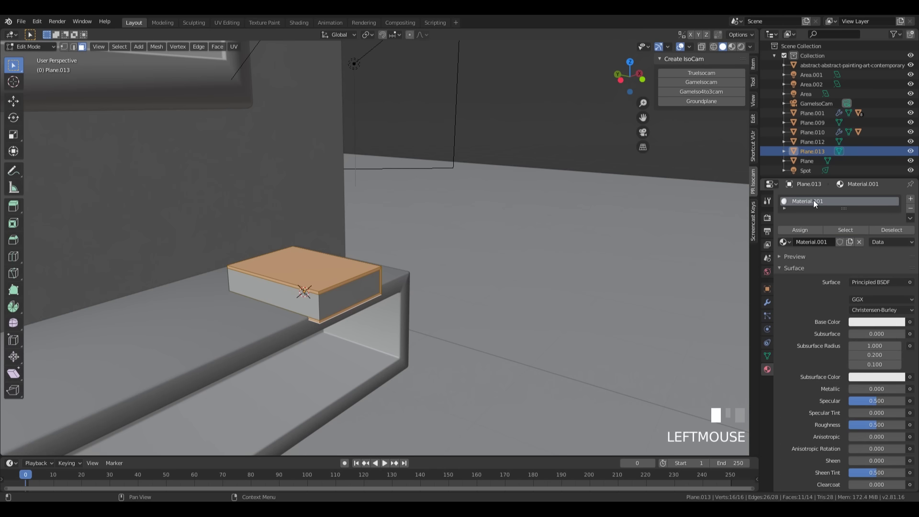
{"action": "double_click", "coordinate": [809, 201]}
{"action": "type", "text": "White"}
Add a second material named Book with a blue base color and assign it to the cover faces
{"action": "left_click", "coordinate": [912, 200]}
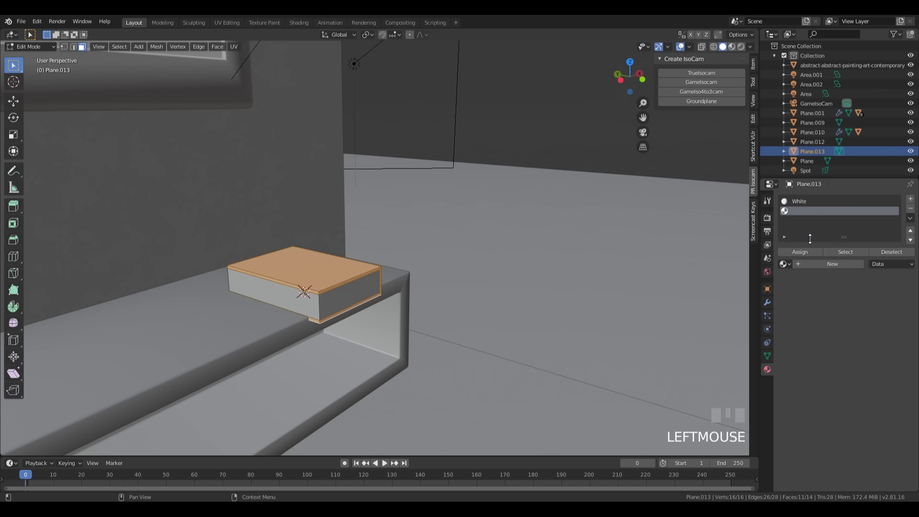
{"action": "left_click", "coordinate": [812, 264]}
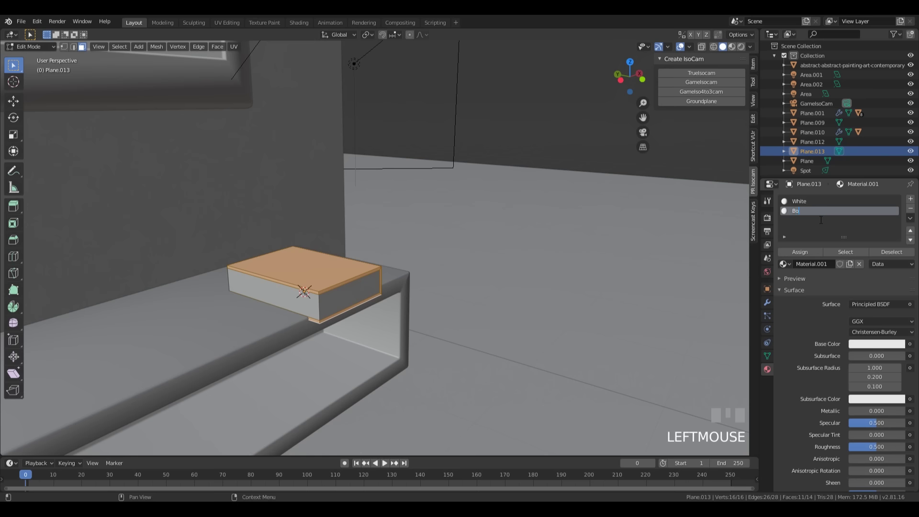
{"action": "type", "text": "Book"}
{"action": "key", "text": "Return"}
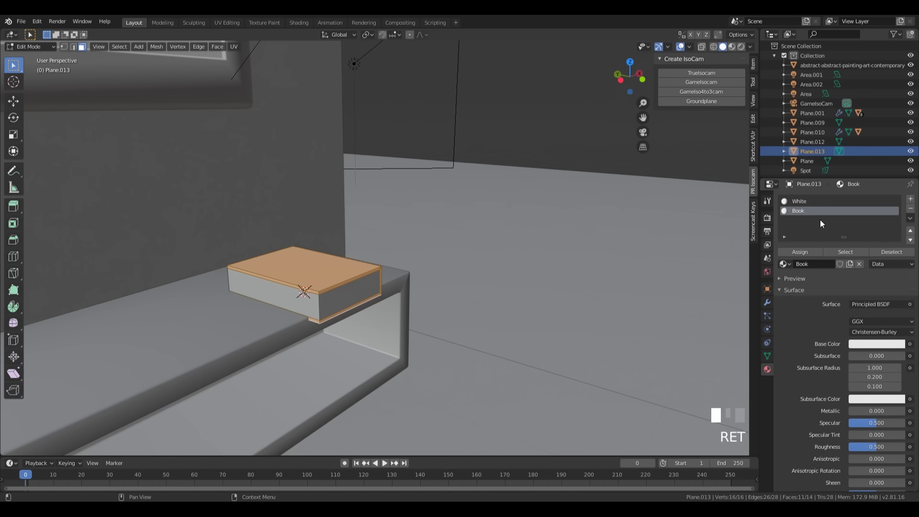
{"action": "left_click", "coordinate": [866, 343]}
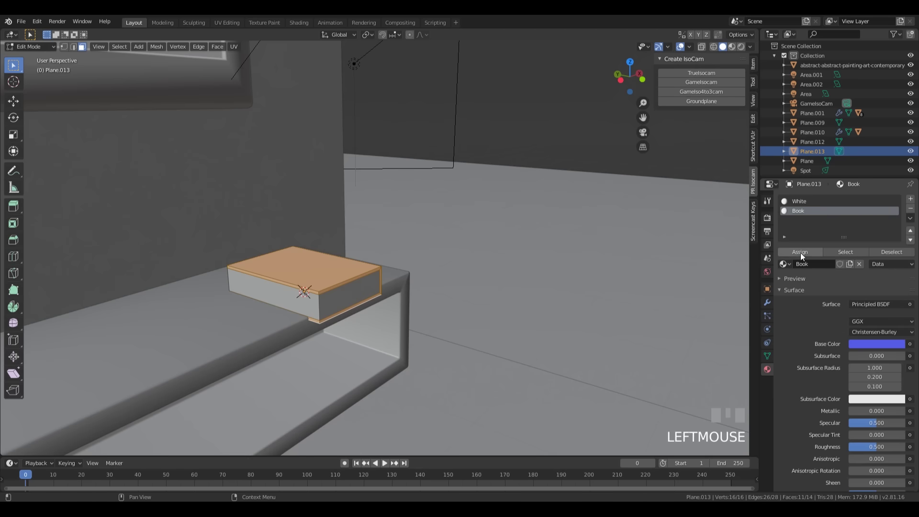
Return to material preview shading and darken the Book material's blue base color
{"action": "key", "text": "z"}
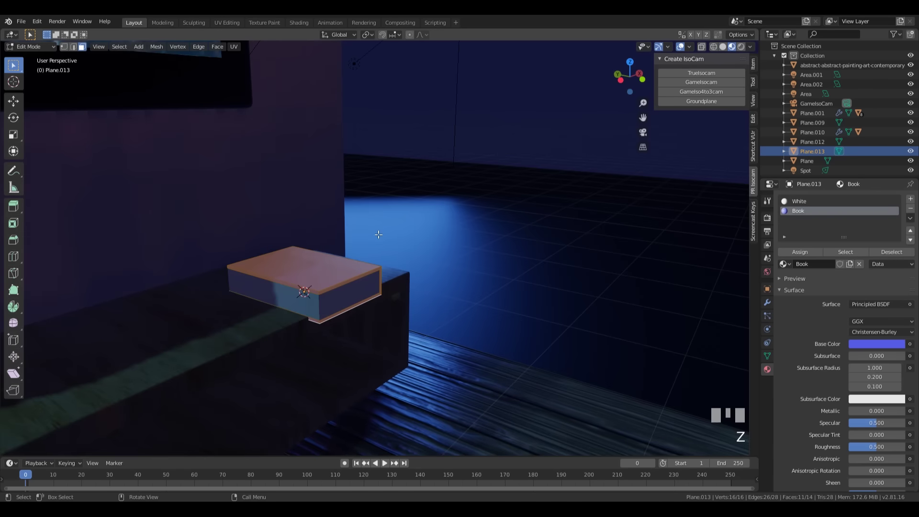
{"action": "mouse_move", "coordinate": [447, 287]}
{"action": "middle_mouse_down"}
{"action": "mouse_move", "coordinate": [410, 236]}
{"action": "mouse_move", "coordinate": [505, 247]}
{"action": "middle_mouse_up"}
{"action": "key", "text": "Tab"}
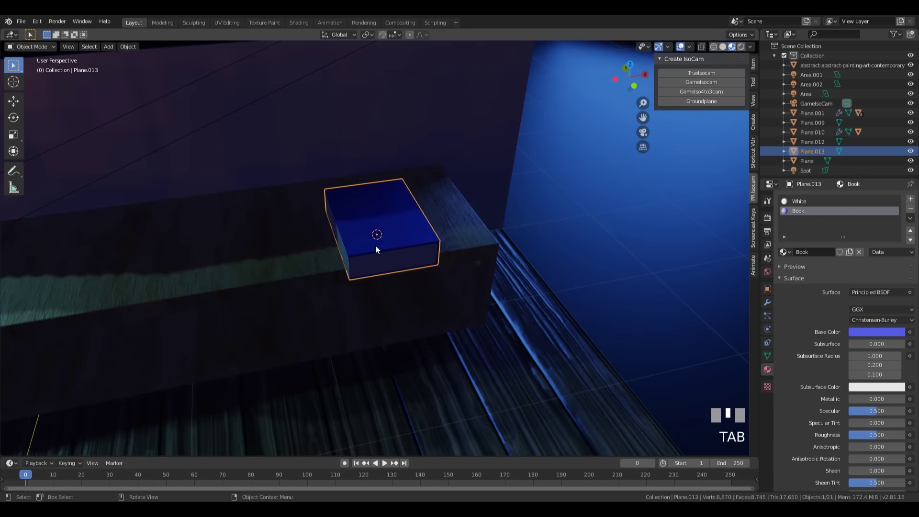
{"action": "middle_click_drag", "start_coordinate": [375, 245], "coordinate": [431, 253]}
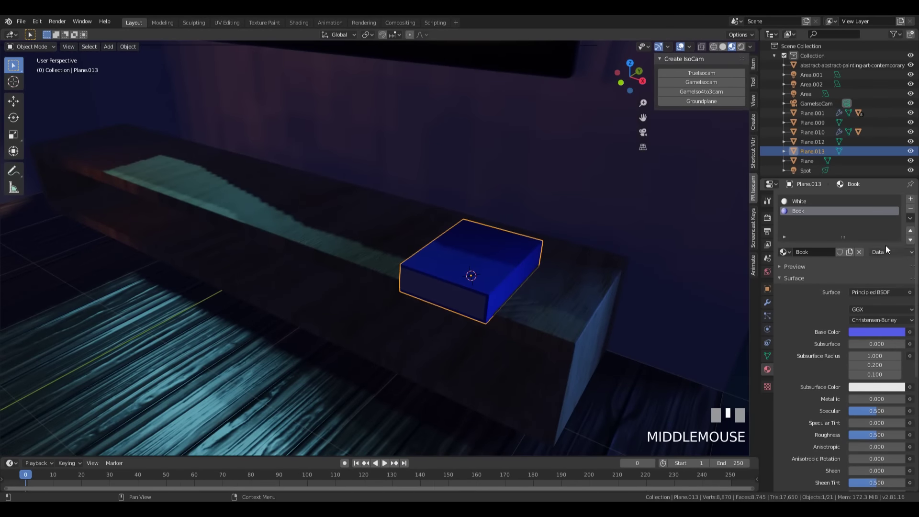
{"action": "left_click", "coordinate": [878, 335]}
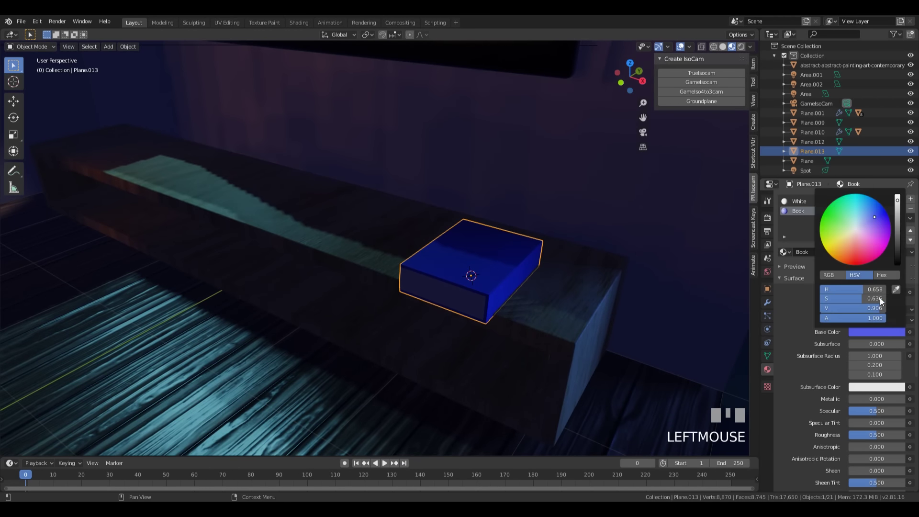
{"action": "mouse_move", "coordinate": [903, 232]}
{"action": "left_mouse_down"}
{"action": "mouse_move", "coordinate": [898, 225]}
{"action": "mouse_move", "coordinate": [897, 247]}
{"action": "mouse_move", "coordinate": [897, 211]}
{"action": "mouse_move", "coordinate": [899, 240]}
{"action": "left_mouse_up"}
Extrude the loop of rim faces along the cover's edges along their normals by about 0.031 m so the cover overhangs the pages
{"action": "key", "text": "Tab"}
{"action": "scroll", "coordinate": [524, 287], "scroll_direction": "up", "scroll_amount": 4}
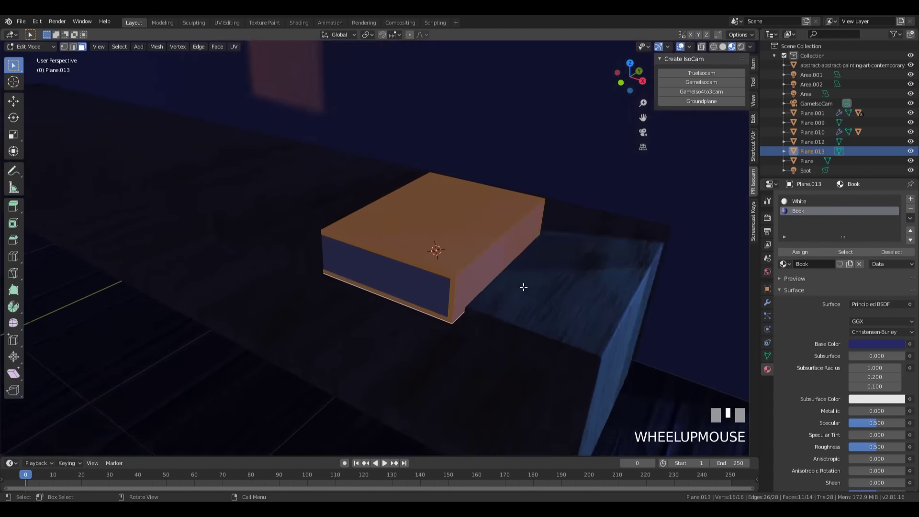
{"action": "left_click", "coordinate": [467, 284], "text": "alt"}
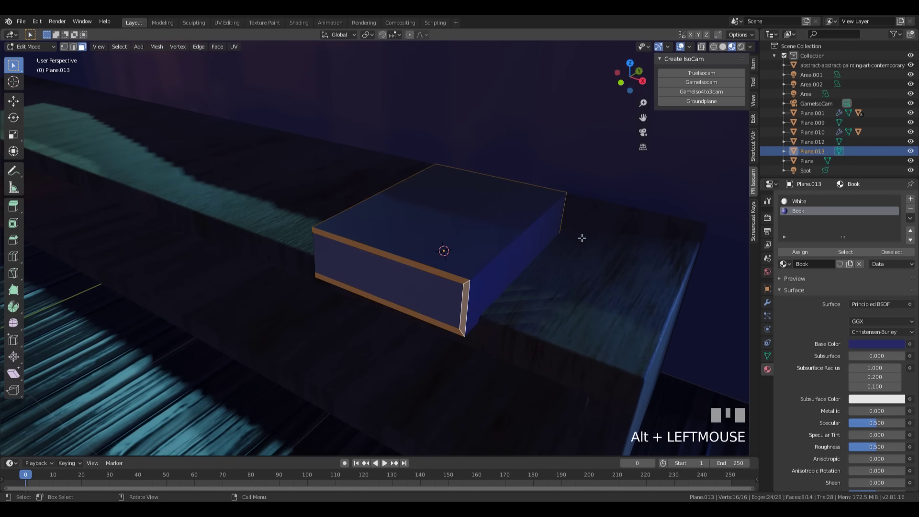
{"action": "middle_click_drag", "start_coordinate": [582, 237], "coordinate": [511, 289]}
{"action": "scroll", "coordinate": [402, 287], "scroll_direction": "down", "scroll_amount": 2}
{"action": "key", "text": "alt+e"}
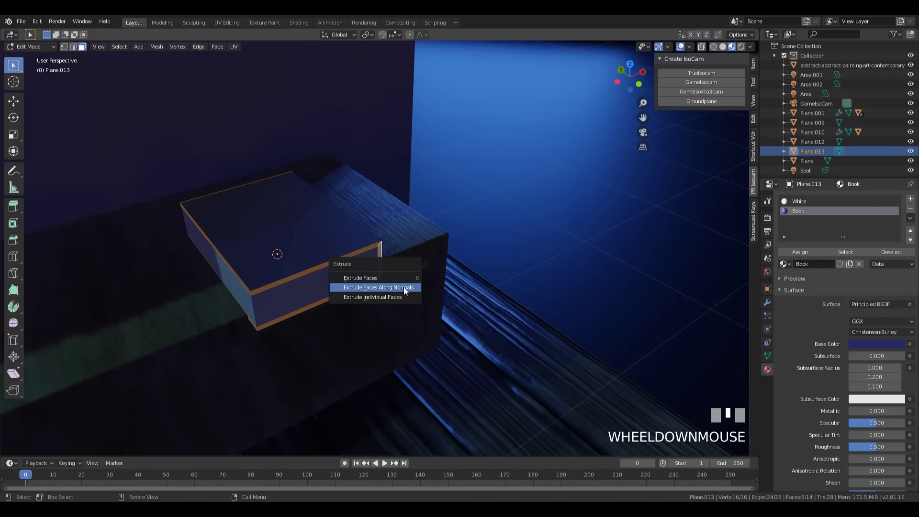
{"action": "left_click", "coordinate": [404, 288]}
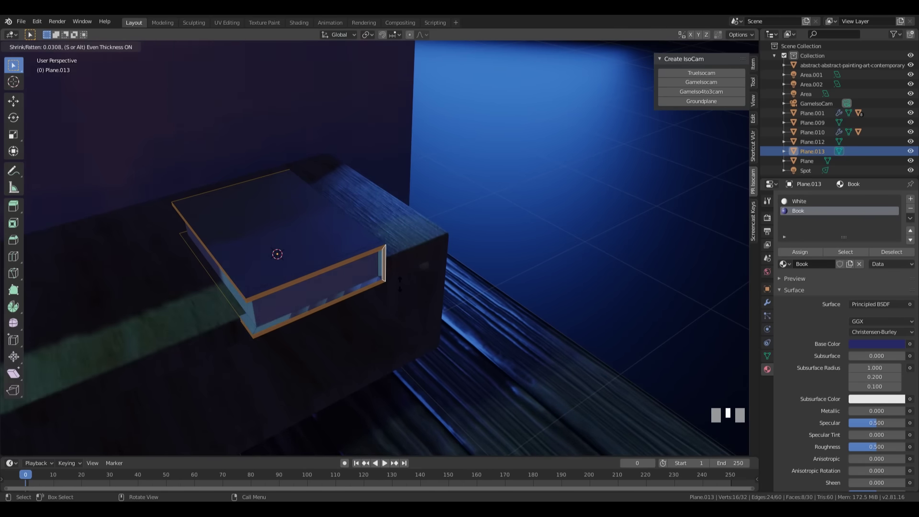
{"action": "left_click", "coordinate": [397, 283]}
{"action": "key", "text": "Tab"}
Raise the book's entire mesh about 0.019 m along Z so it rests on top of the TV stand
{"action": "middle_click_drag", "start_coordinate": [397, 283], "coordinate": [452, 208]}
{"action": "scroll", "coordinate": [443, 207], "scroll_direction": "down", "scroll_amount": 2}
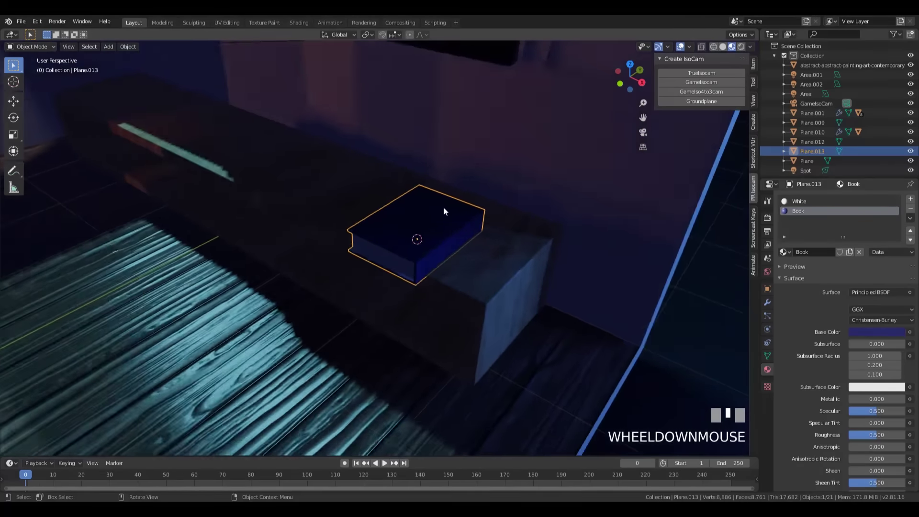
{"action": "scroll", "coordinate": [444, 210], "scroll_direction": "down", "scroll_amount": 2}
{"action": "middle_click_drag", "start_coordinate": [657, 373], "coordinate": [603, 313]}
{"action": "scroll", "coordinate": [603, 313], "scroll_direction": "up", "scroll_amount": 3}
{"action": "key", "text": "Tab"}
{"action": "key", "text": "a"}
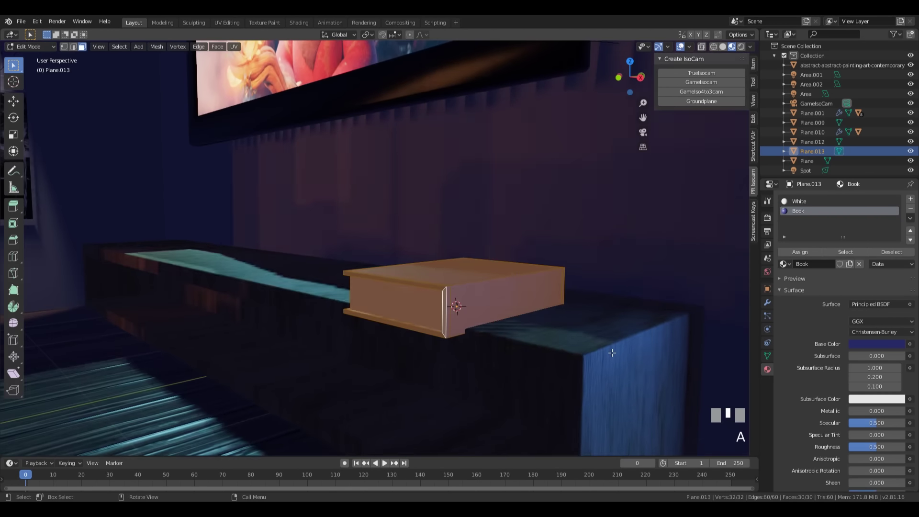
{"action": "middle_click_drag", "start_coordinate": [615, 354], "coordinate": [545, 306], "text": "shift"}
{"action": "scroll", "coordinate": [548, 303], "scroll_direction": "up", "scroll_amount": 3}
{"action": "key", "text": "g"}
{"action": "key", "text": "z"}
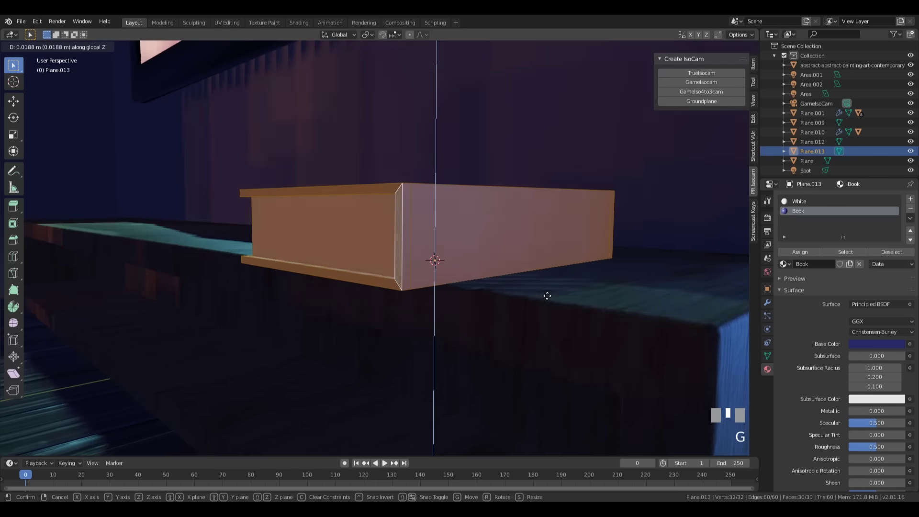
{"action": "left_click", "coordinate": [543, 297]}
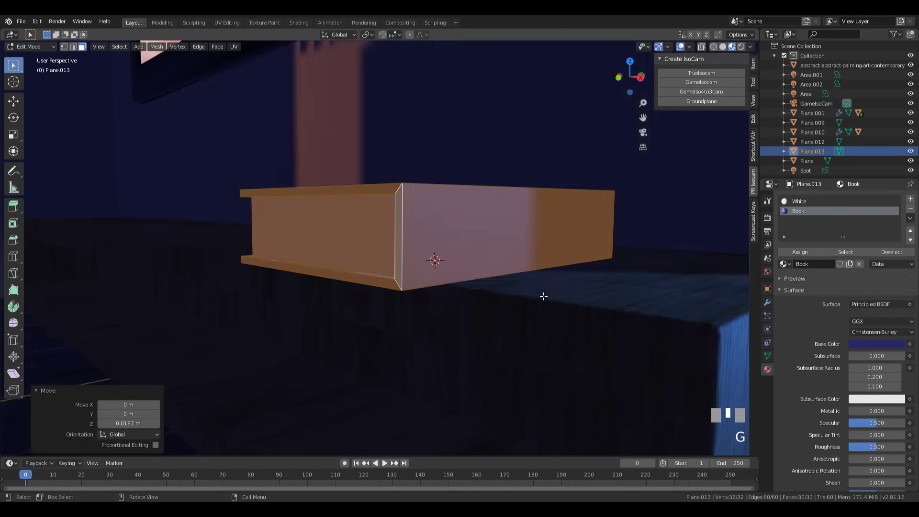
{"action": "middle_click_drag", "start_coordinate": [543, 297], "coordinate": [486, 273]}
{"action": "scroll", "coordinate": [550, 312], "scroll_direction": "down", "scroll_amount": 2}
{"action": "middle_click_drag", "start_coordinate": [550, 312], "coordinate": [518, 259]}
{"action": "key", "text": "Tab"}
Scale the book down to about 0.71 and rotate it about 25° around the Z axis
{"action": "scroll", "coordinate": [541, 283], "scroll_direction": "down", "scroll_amount": 3}
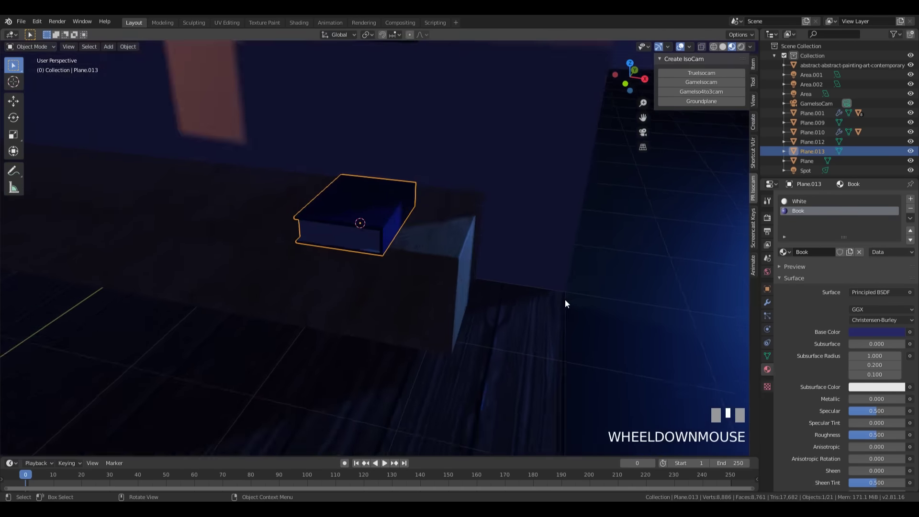
{"action": "key", "text": "s"}
{"action": "left_click", "coordinate": [495, 279]}
{"action": "key", "text": "r"}
{"action": "key", "text": "z"}
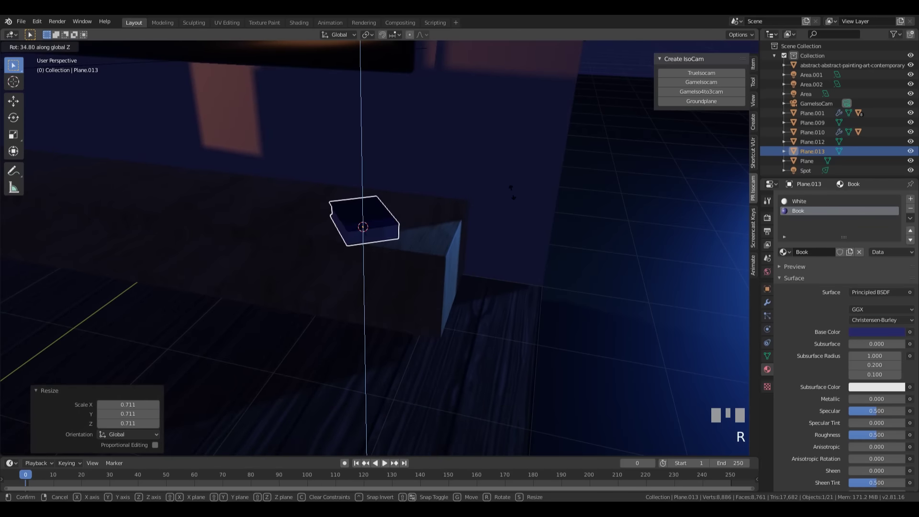
{"action": "left_click", "coordinate": [501, 221]}
Move the book about 0.24 m in X and -0.06 m in Y, and place a linked duplicate about 0.64 m below it
{"action": "key", "text": "g"}
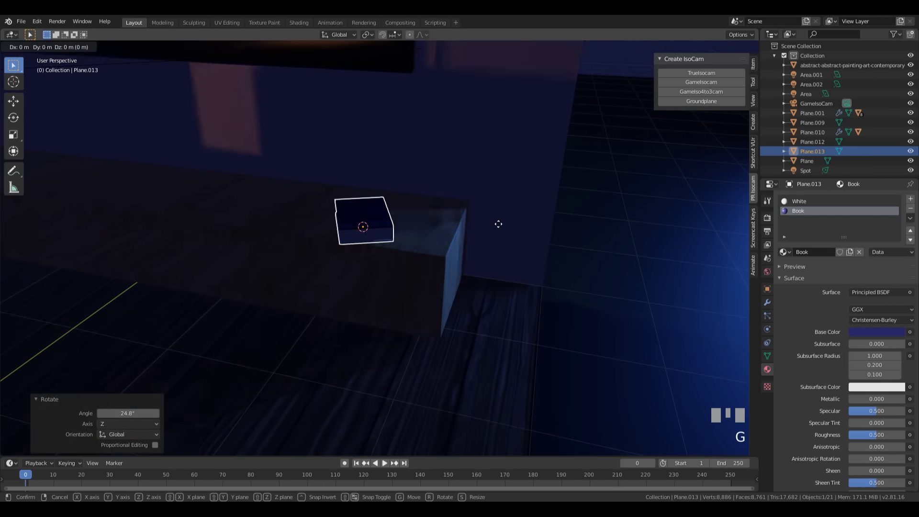
{"action": "left_click", "coordinate": [543, 244]}
{"action": "middle_click_drag", "start_coordinate": [543, 243], "coordinate": [588, 202], "text": "shift"}
{"action": "key", "text": "alt+d"}
{"action": "key", "text": "z"}
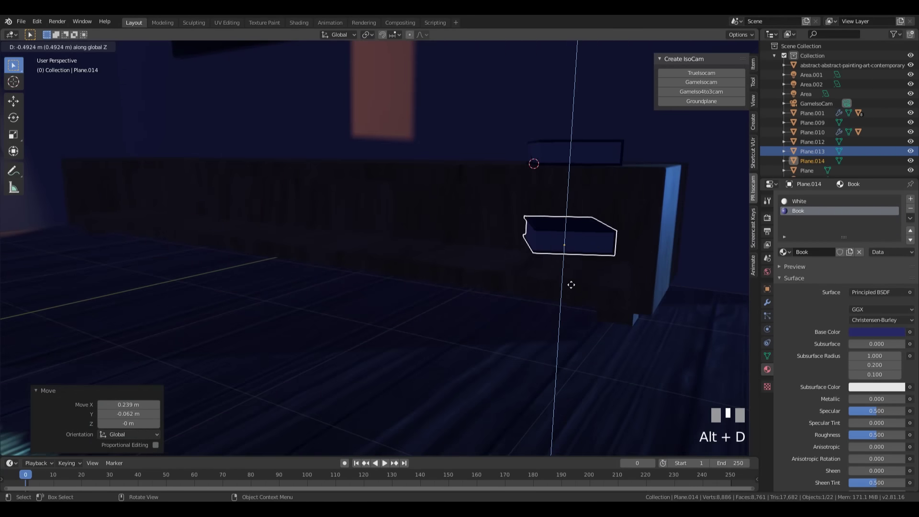
{"action": "left_click", "coordinate": [563, 306]}
In the front wireframe view, lower the duplicated book about 0.02 m onto the TV stand's inner shelf
{"action": "key", "text": "z"}
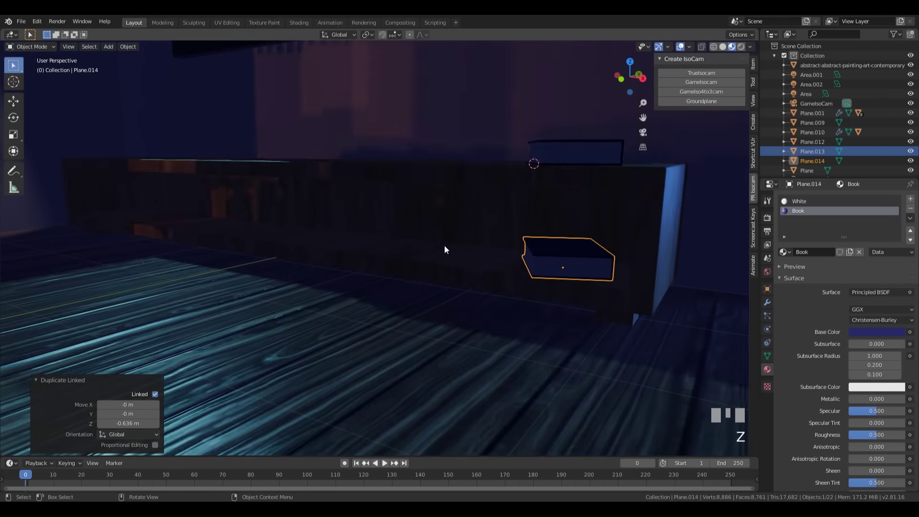
{"action": "left_click", "coordinate": [373, 247]}
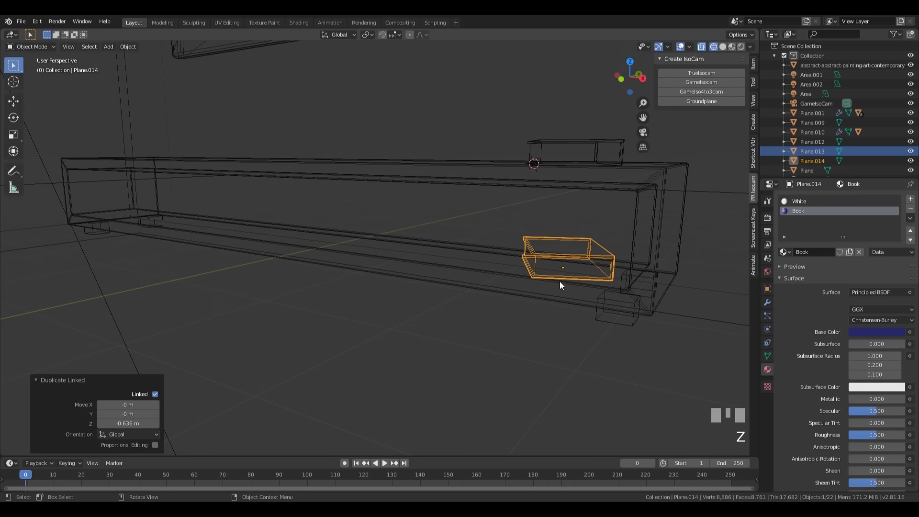
{"action": "key", "text": "KP_1"}
{"action": "scroll", "coordinate": [559, 282], "scroll_direction": "up", "scroll_amount": 3}
{"action": "middle_click_drag", "start_coordinate": [652, 289], "coordinate": [561, 233], "text": "shift"}
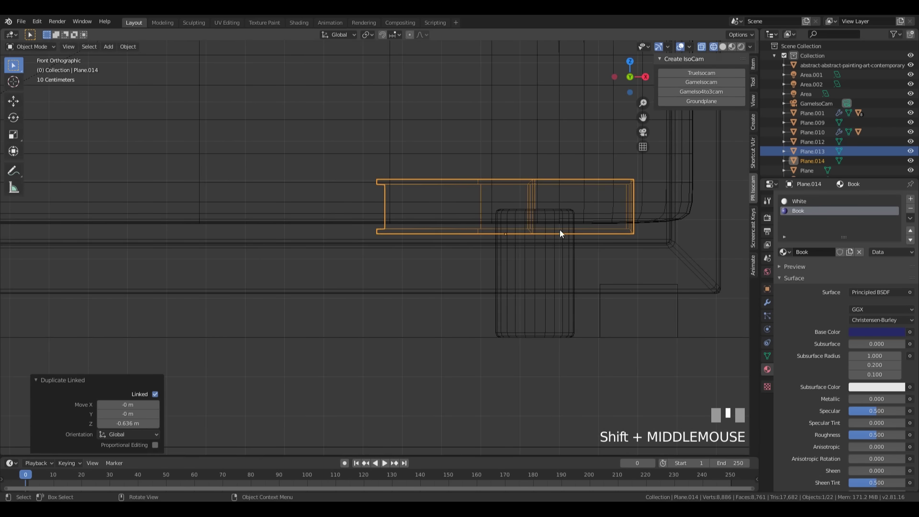
{"action": "key", "text": "g"}
{"action": "key", "text": "z"}
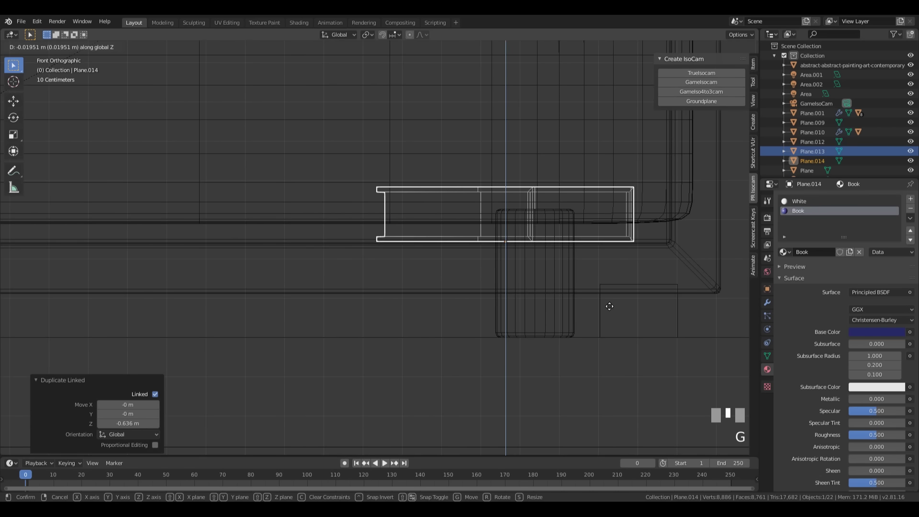
{"action": "left_click", "coordinate": [603, 292]}
Switch to solid shading and slide the duplicated book horizontally about -4.94 m in X to the shelf's far end
{"action": "middle_click_drag", "start_coordinate": [605, 266], "coordinate": [532, 234]}
{"action": "key", "text": "z"}
{"action": "left_click", "coordinate": [596, 249]}
{"action": "middle_click_drag", "start_coordinate": [445, 261], "coordinate": [604, 319], "text": "shift"}
{"action": "scroll", "coordinate": [652, 280], "scroll_direction": "down", "scroll_amount": 2}
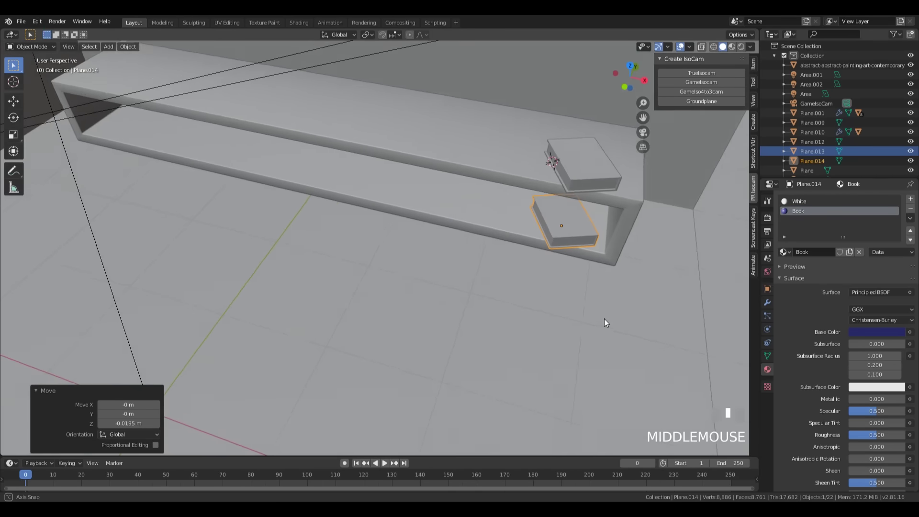
{"action": "key", "text": "g"}
{"action": "key", "text": "shift+z"}
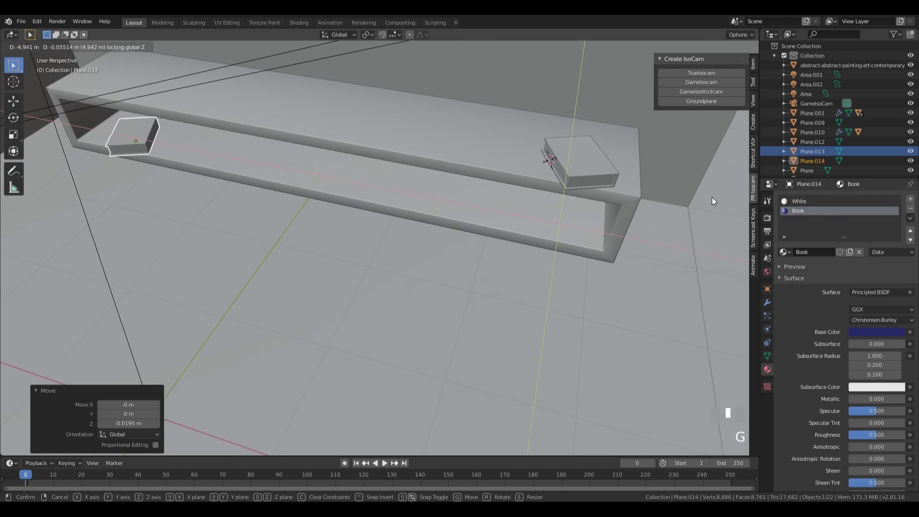
{"action": "left_click", "coordinate": [712, 200]}
Flatten the shelf book along Z and scale it up uniformly to about 1.11
{"action": "middle_click_drag", "start_coordinate": [568, 127], "coordinate": [577, 260], "text": "shift"}
{"action": "key", "text": "s"}
{"action": "key", "text": "z"}
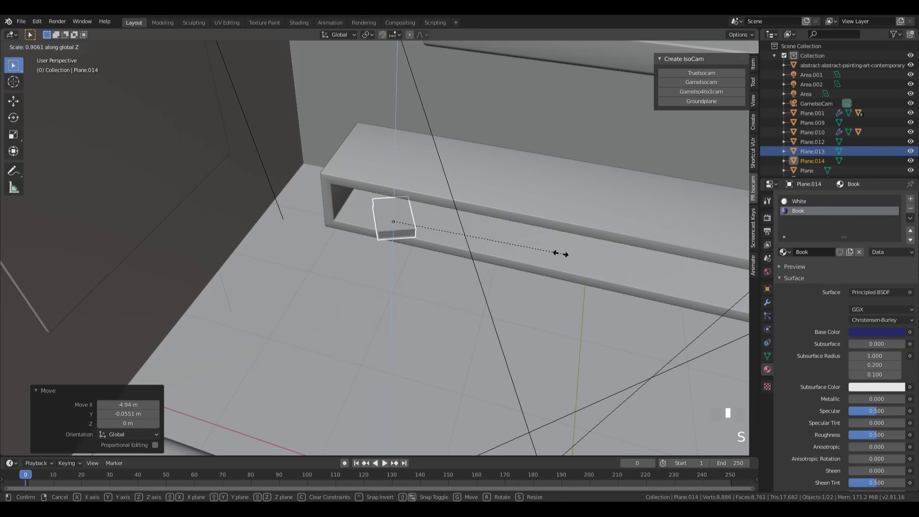
{"action": "left_click", "coordinate": [487, 233]}
{"action": "middle_click_drag", "start_coordinate": [488, 233], "coordinate": [470, 250]}
{"action": "key", "text": "s"}
{"action": "left_click", "coordinate": [514, 221]}
Stack a linked duplicate about 0.08 m above the shelf book and rotate it about -21.5° around Z
{"action": "scroll", "coordinate": [486, 257], "scroll_direction": "up", "scroll_amount": 2}
{"action": "key", "text": "KP_Decimal"}
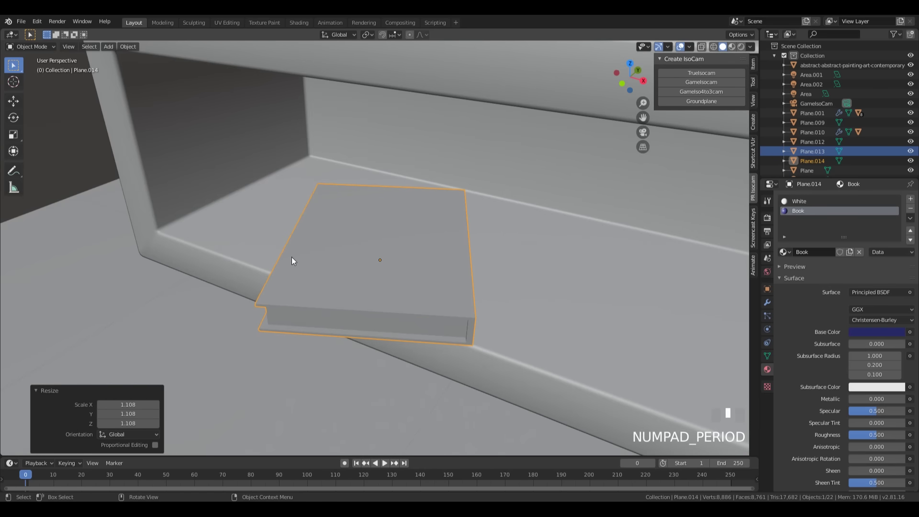
{"action": "middle_click_drag", "start_coordinate": [292, 261], "coordinate": [365, 240]}
{"action": "key", "text": "alt+d"}
{"action": "key", "text": "z"}
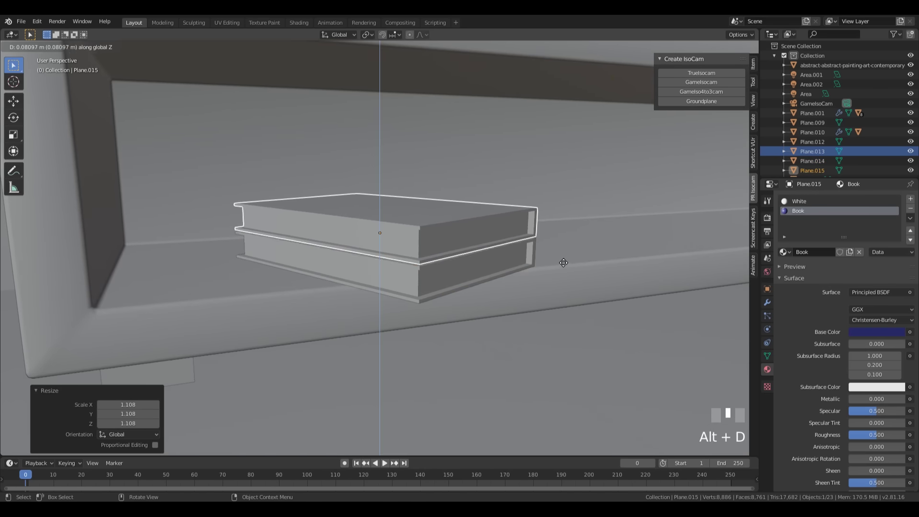
{"action": "left_click", "coordinate": [564, 261]}
{"action": "key", "text": "r"}
{"action": "key", "text": "z"}
{"action": "left_click", "coordinate": [478, 293]}
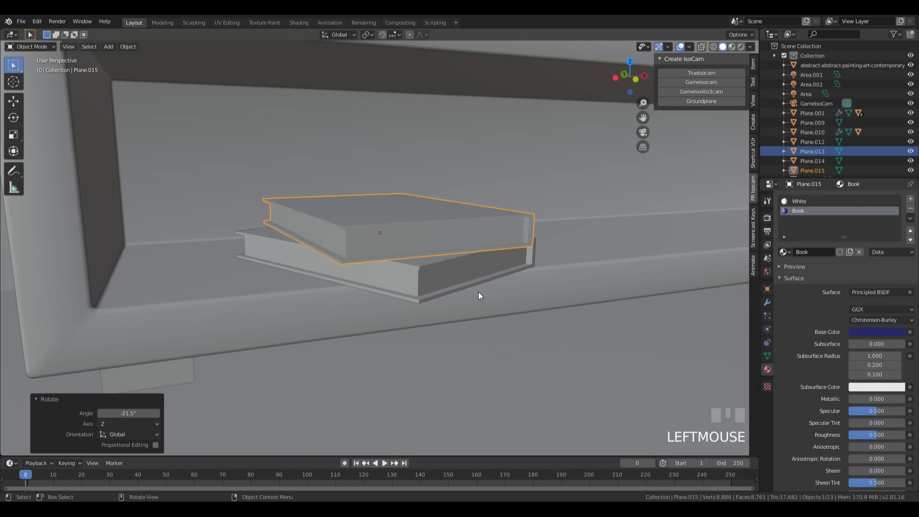
Lower the upper book about 0.007 m onto the one beneath and thicken it to about 1.72 along Z
{"action": "key", "text": "g"}
{"action": "key", "text": "z"}
{"action": "left_click", "coordinate": [473, 293]}
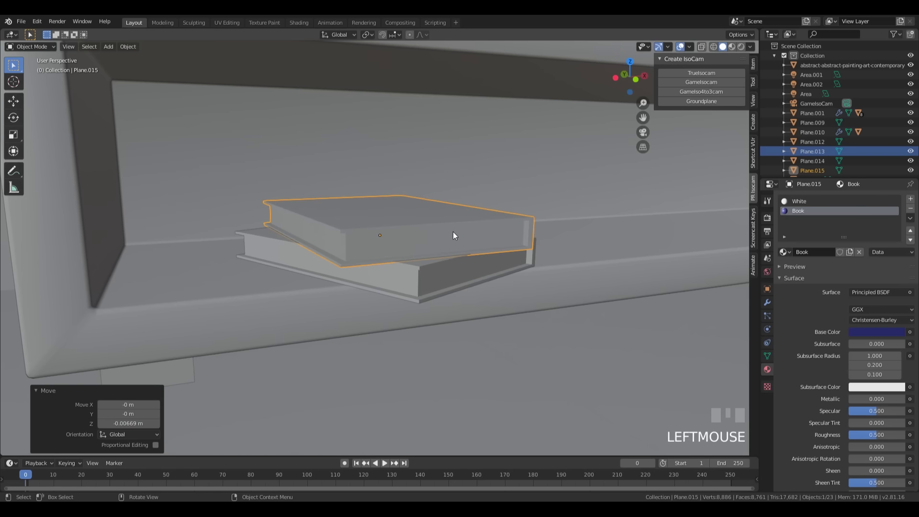
{"action": "key", "text": "s"}
{"action": "key", "text": "z"}
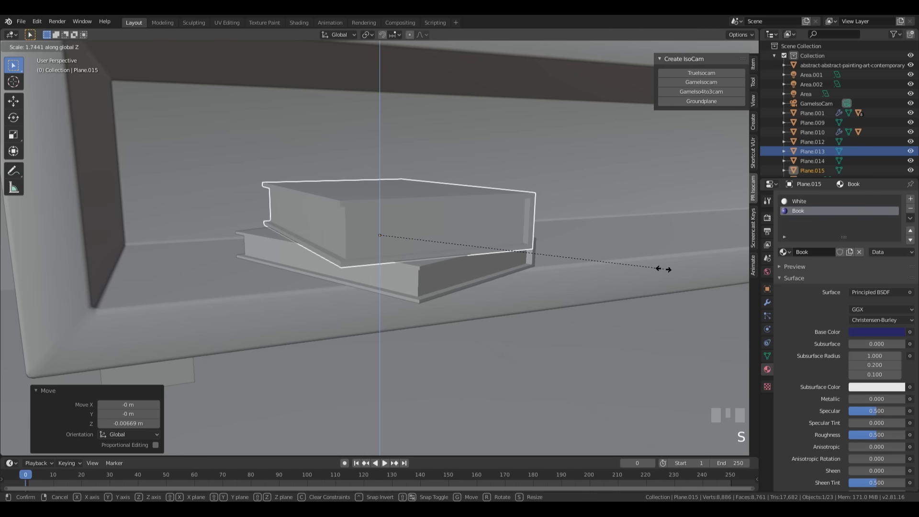
{"action": "left_click", "coordinate": [659, 267]}
Place a linked duplicate of the thick book about 0.13 m above it and rotate it 90° around Z
{"action": "middle_click_drag", "start_coordinate": [618, 251], "coordinate": [498, 263]}
{"action": "key", "text": "alt+d"}
{"action": "key", "text": "z"}
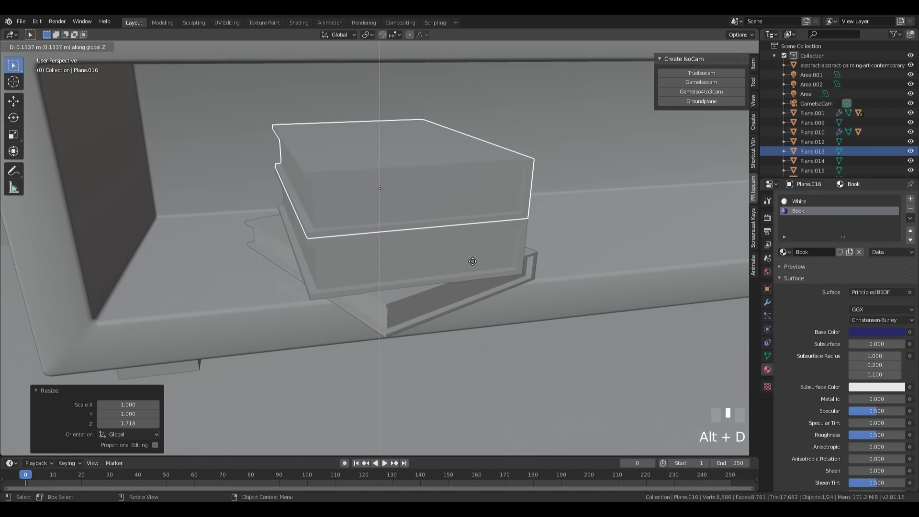
{"action": "left_click", "coordinate": [473, 260]}
{"action": "type", "text": "rz90"}
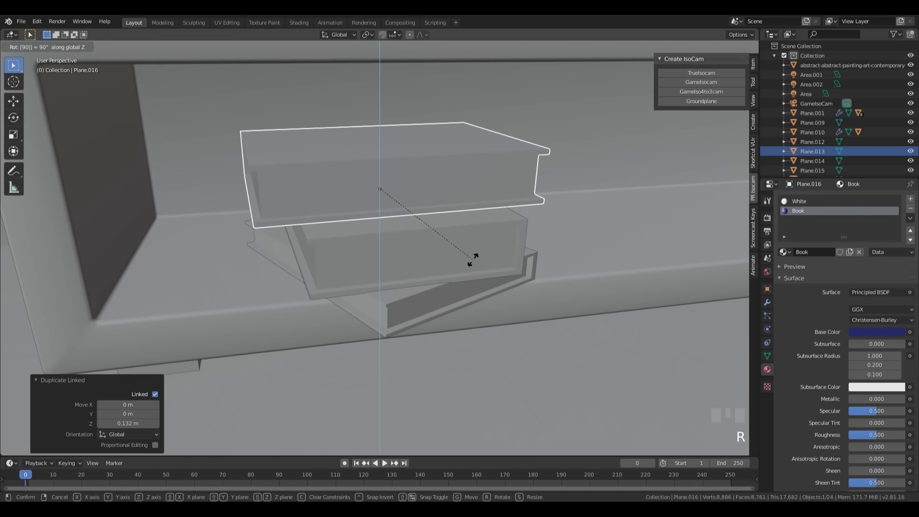
{"action": "key", "text": "KP_Enter"}
In the front wireframe view, tilt the third book about 22° and move it about 0.32 m in X so it leans on the stack
{"action": "middle_click_drag", "start_coordinate": [463, 245], "coordinate": [352, 242], "text": "shift"}
{"action": "key", "text": "KP_1"}
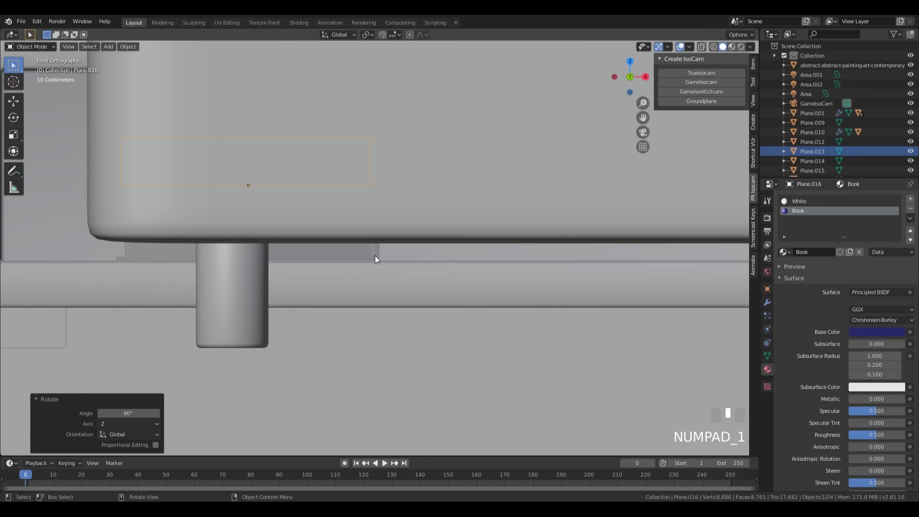
{"action": "key", "text": "z"}
{"action": "left_click", "coordinate": [271, 252]}
{"action": "key", "text": "r"}
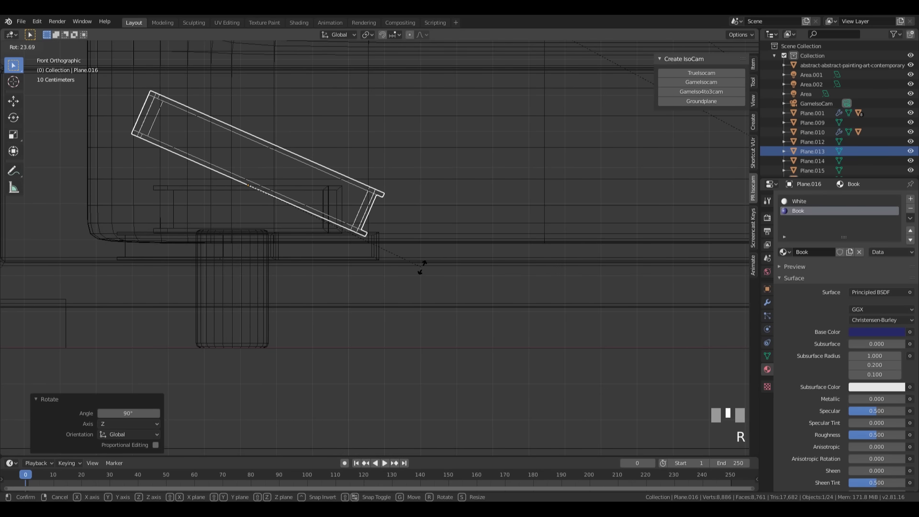
{"action": "left_click", "coordinate": [438, 273]}
{"action": "key", "text": "g"}
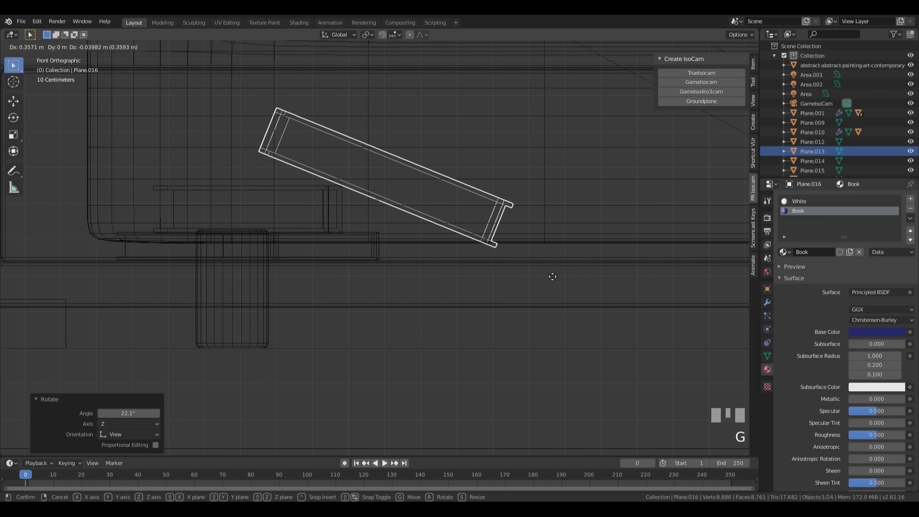
{"action": "left_click", "coordinate": [540, 269]}
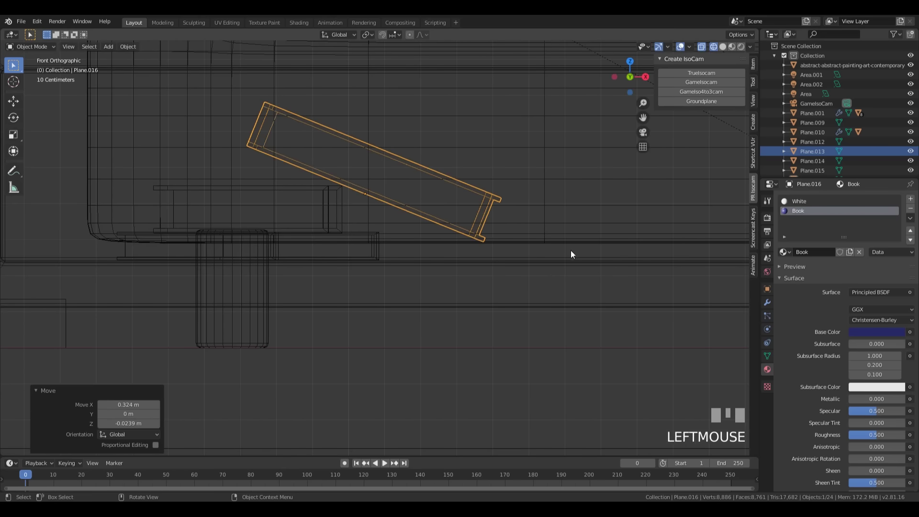
Return the viewport to solid shading in Object Mode
{"action": "middle_click_drag", "start_coordinate": [571, 254], "coordinate": [532, 233]}
{"action": "scroll", "coordinate": [496, 240], "scroll_direction": "down", "scroll_amount": 2}
{"action": "key", "text": "Tab"}
{"action": "key", "text": "z"}
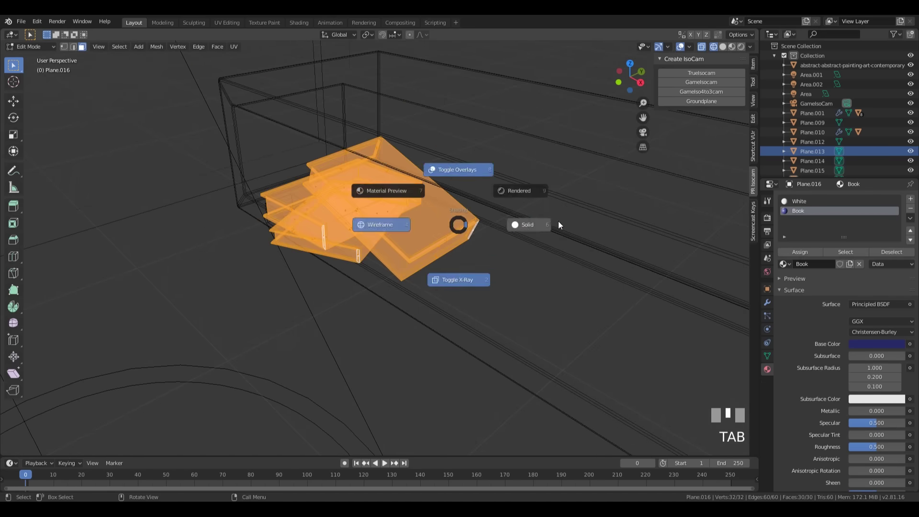
{"action": "left_click", "coordinate": [558, 222]}
{"action": "scroll", "coordinate": [558, 222], "scroll_direction": "down", "scroll_amount": 6}
{"action": "key", "text": "Tab"}
Make the leaning book's object and mesh data single-user, applying it to the selected object only
{"action": "left_click", "coordinate": [396, 180]}
{"action": "scroll", "coordinate": [570, 220], "scroll_direction": "down", "scroll_amount": 4}
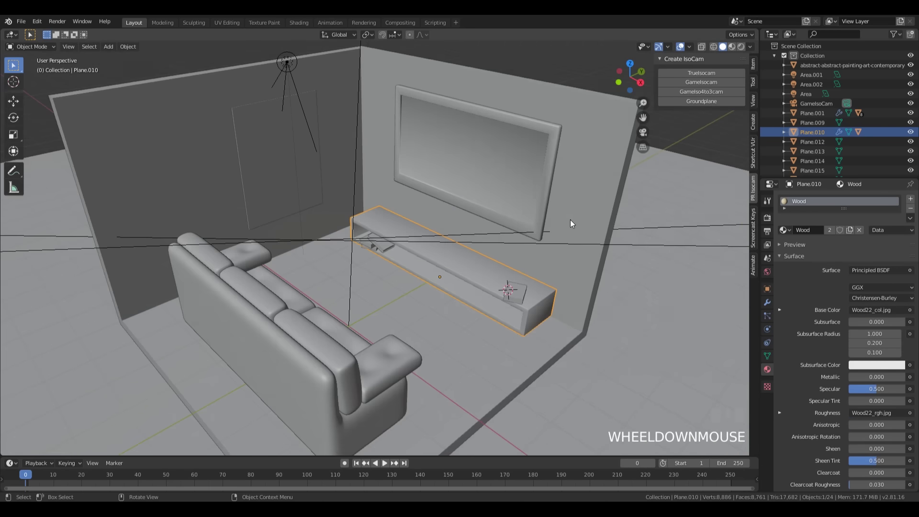
{"action": "scroll", "coordinate": [570, 220], "scroll_direction": "down", "scroll_amount": 2}
{"action": "middle_click_drag", "start_coordinate": [555, 265], "coordinate": [538, 246], "text": "shift"}
{"action": "scroll", "coordinate": [435, 257], "scroll_direction": "up", "scroll_amount": 8}
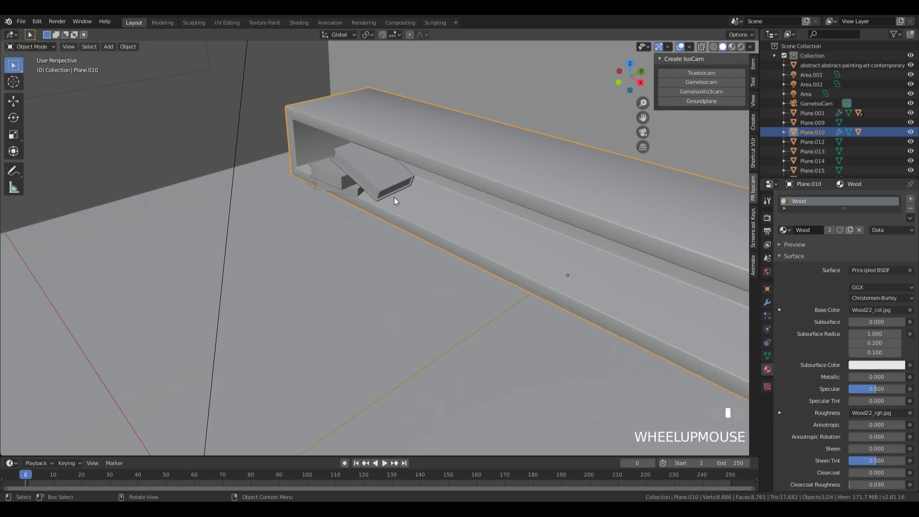
{"action": "left_click", "coordinate": [404, 192]}
{"action": "key", "text": "q"}
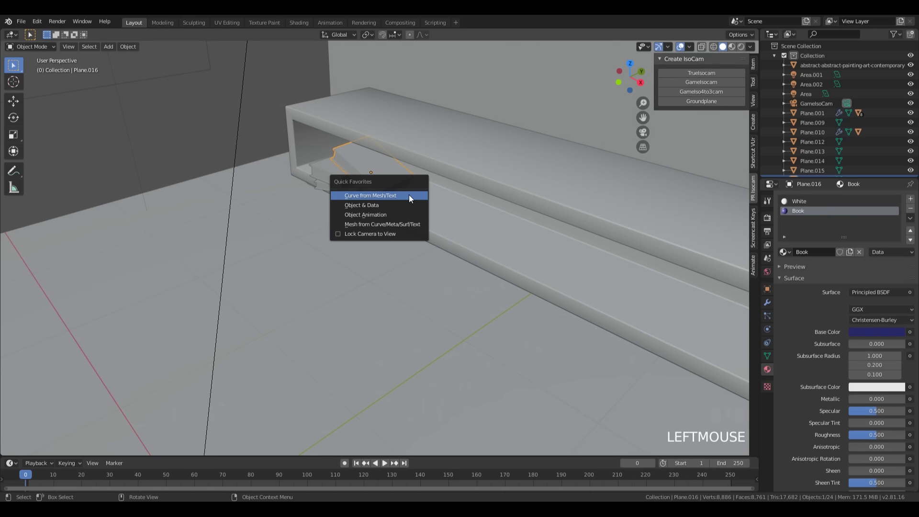
{"action": "left_click", "coordinate": [381, 206]}
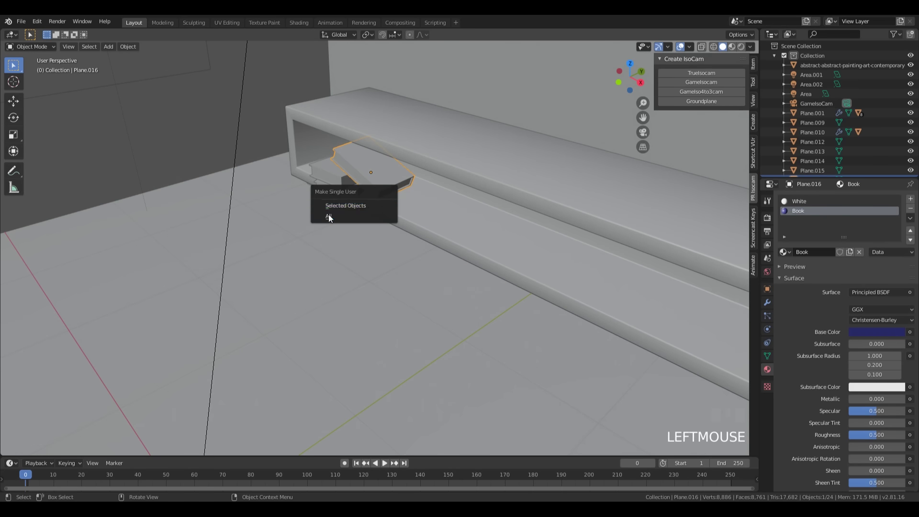
{"action": "left_click", "coordinate": [337, 206]}
Switch the viewport to material preview shading around the stacked books
{"action": "middle_click_drag", "start_coordinate": [343, 204], "coordinate": [438, 212]}
{"action": "key", "text": "z"}
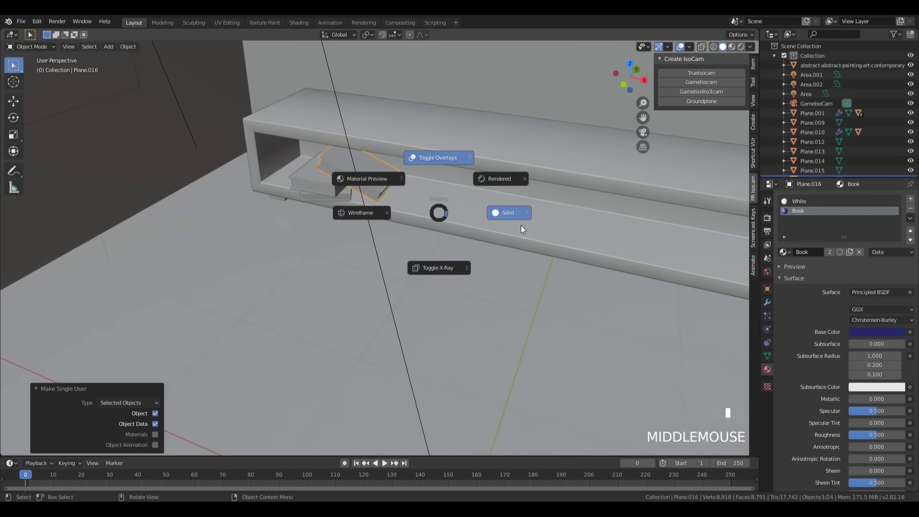
{"action": "left_click", "coordinate": [348, 177]}
{"action": "key", "text": "z"}
{"action": "left_click", "coordinate": [236, 110]}
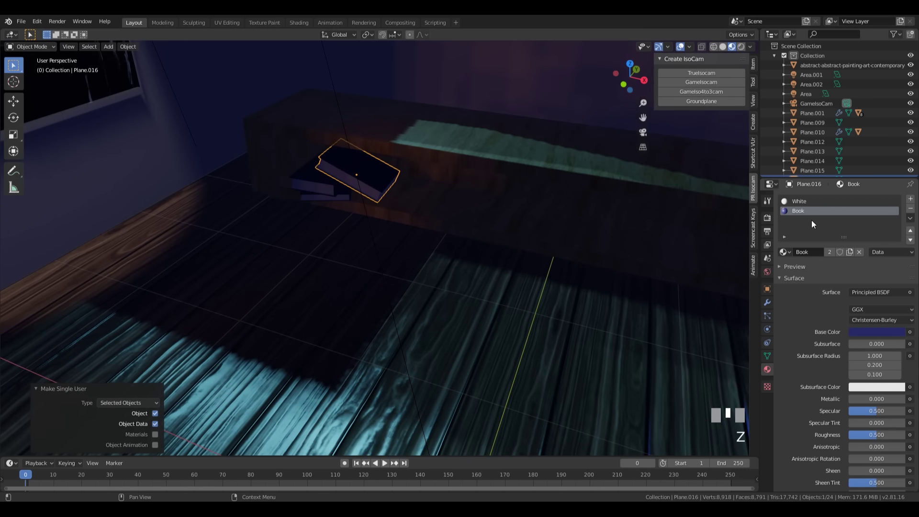
Make a separate copy of the leaning book's Book material and set its base color to dark red (H 0.988, S 0.695, V 0.400)
{"action": "left_click", "coordinate": [844, 252]}
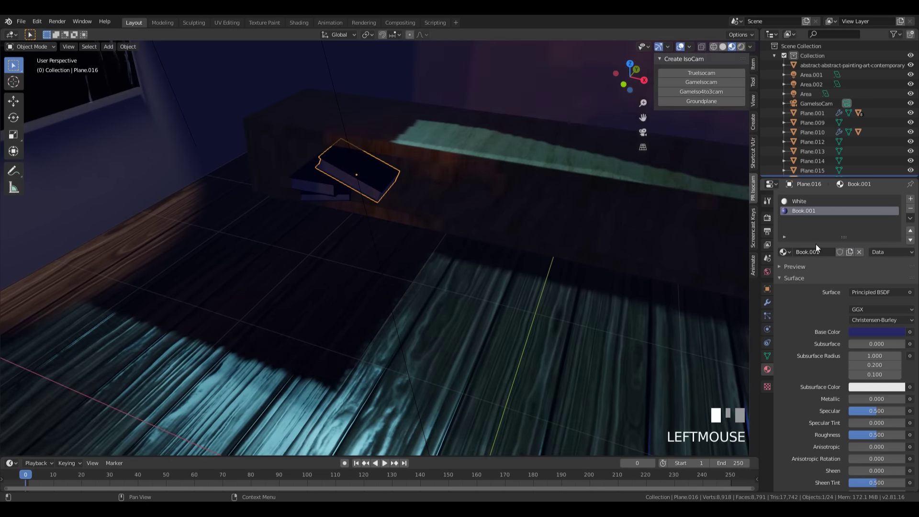
{"action": "left_click", "coordinate": [888, 332]}
{"action": "left_click", "coordinate": [857, 255]}
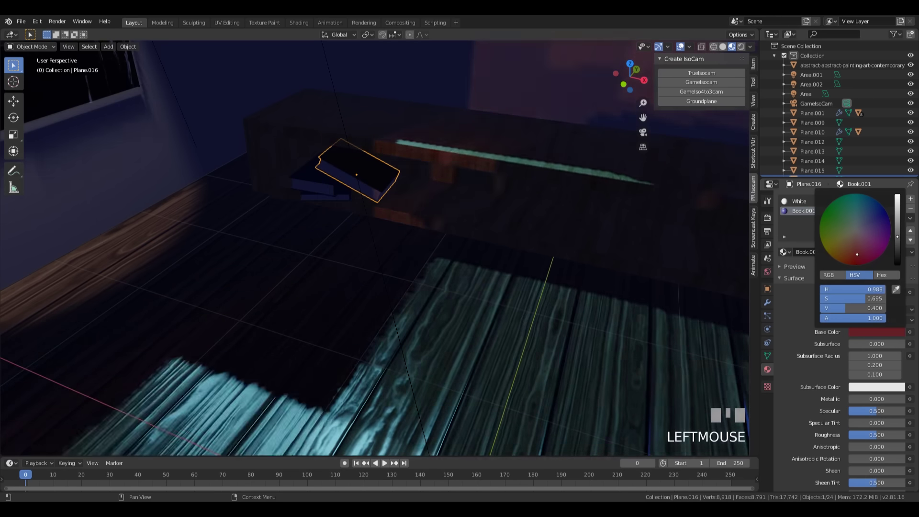
Brighten the leaning book's base color to a vivid red with H 0.006, S 0.721 and V 0.953
{"action": "left_click_drag", "start_coordinate": [856, 254], "coordinate": [855, 255]}
{"action": "left_click_drag", "start_coordinate": [896, 205], "coordinate": [897, 197]}
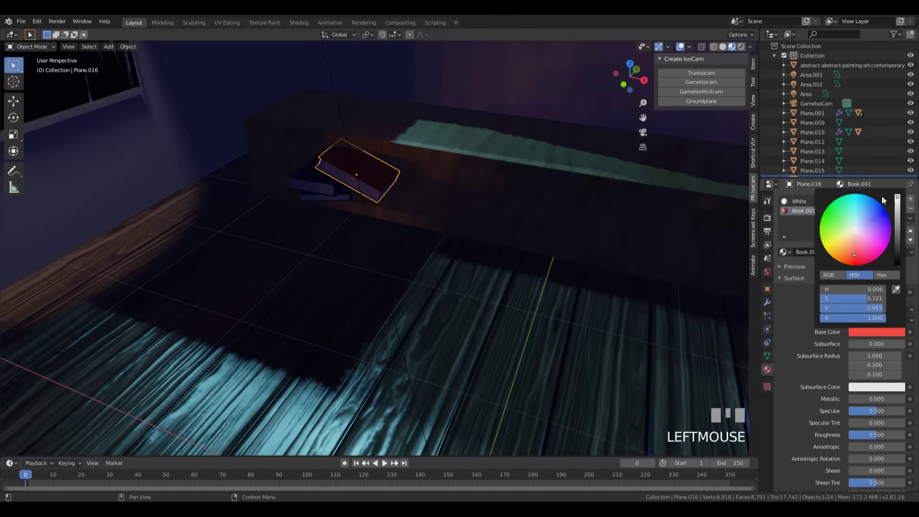
Deselect all objects and show the whole room through the isometric scene camera
{"action": "scroll", "coordinate": [483, 217], "scroll_direction": "down", "scroll_amount": 3}
{"action": "middle_click_drag", "start_coordinate": [483, 218], "coordinate": [535, 267]}
{"action": "scroll", "coordinate": [483, 247], "scroll_direction": "down", "scroll_amount": 2}
{"action": "scroll", "coordinate": [450, 243], "scroll_direction": "up", "scroll_amount": 1}
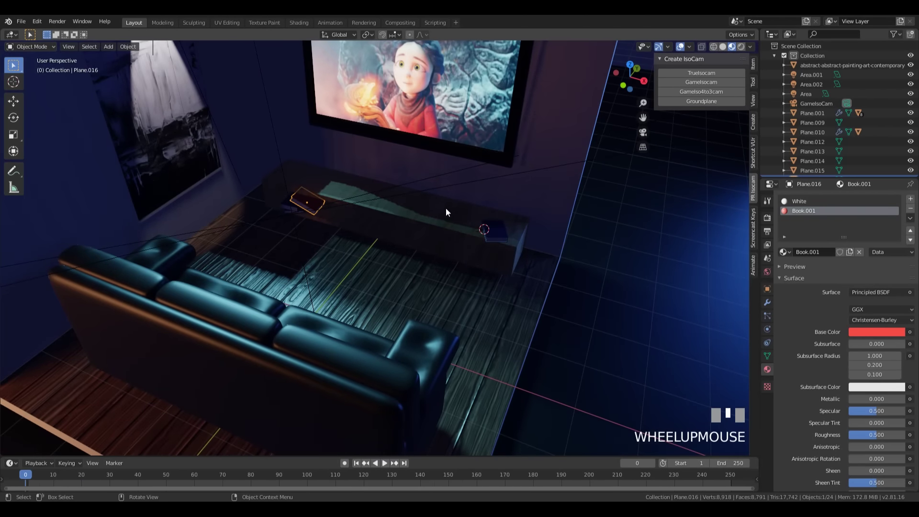
{"action": "middle_click_drag", "start_coordinate": [482, 224], "coordinate": [455, 221]}
{"action": "left_click", "coordinate": [446, 227]}
{"action": "scroll", "coordinate": [431, 229], "scroll_direction": "down", "scroll_amount": 5}
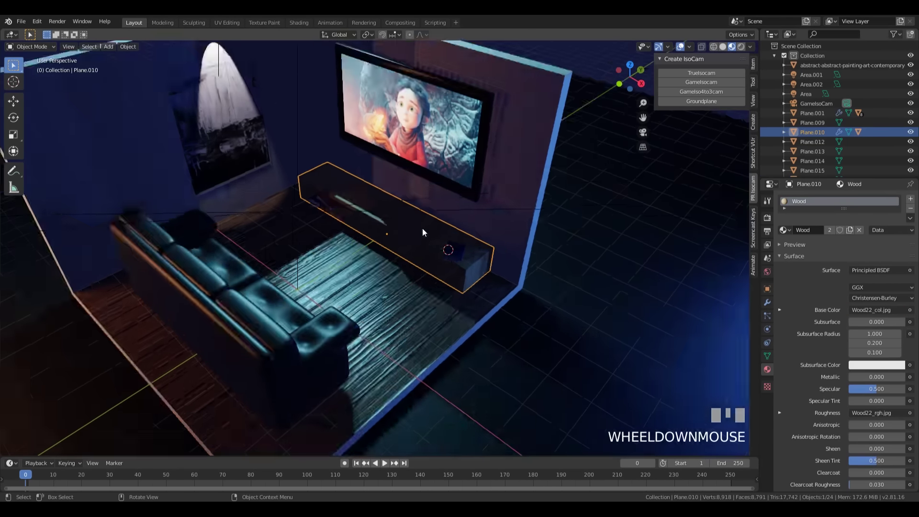
{"action": "left_click", "coordinate": [502, 101]}
{"action": "key", "text": "KP_0"}
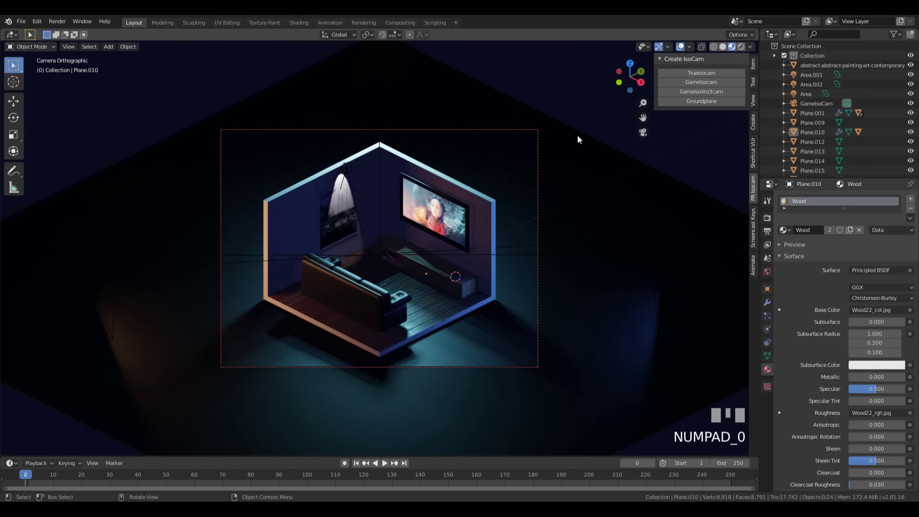
Save the file and switch the viewport to rendered shading
{"action": "key", "text": "ctrl+s"}
{"action": "scroll", "coordinate": [536, 228], "scroll_direction": "up", "scroll_amount": 2}
{"action": "key", "text": "z"}
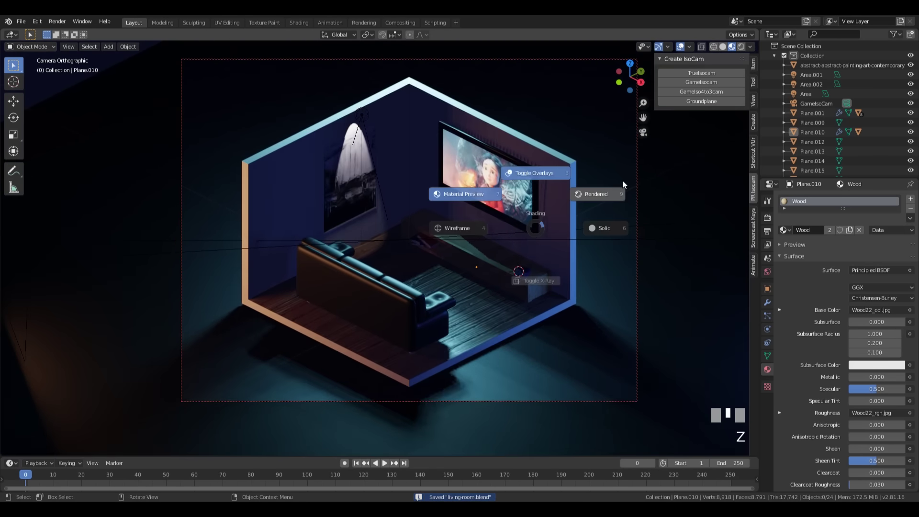
{"action": "left_click", "coordinate": [623, 182]}
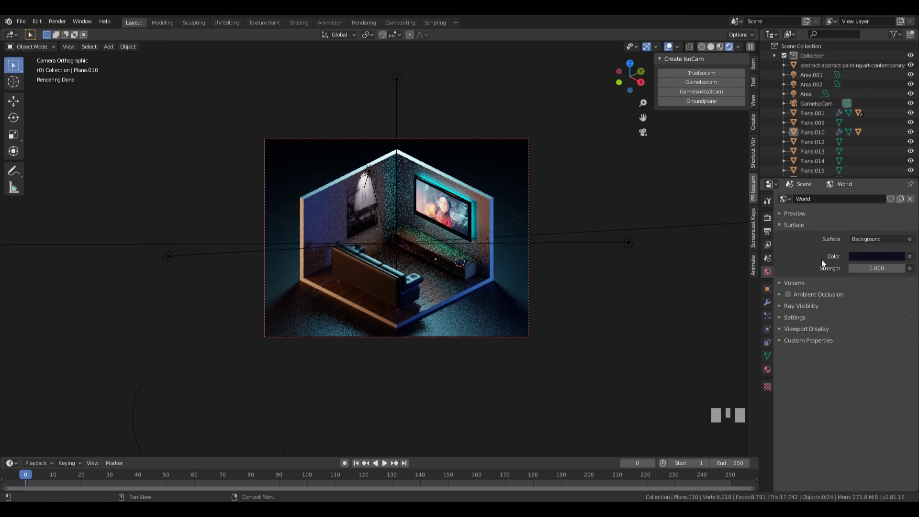
Raise the brightness of the dark blue world background color
{"action": "left_click", "coordinate": [875, 256]}
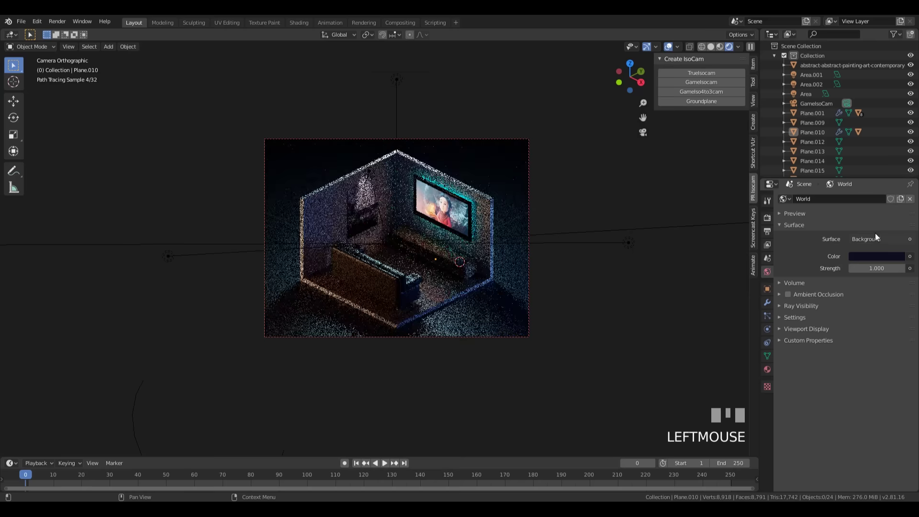
{"action": "left_click", "coordinate": [874, 256]}
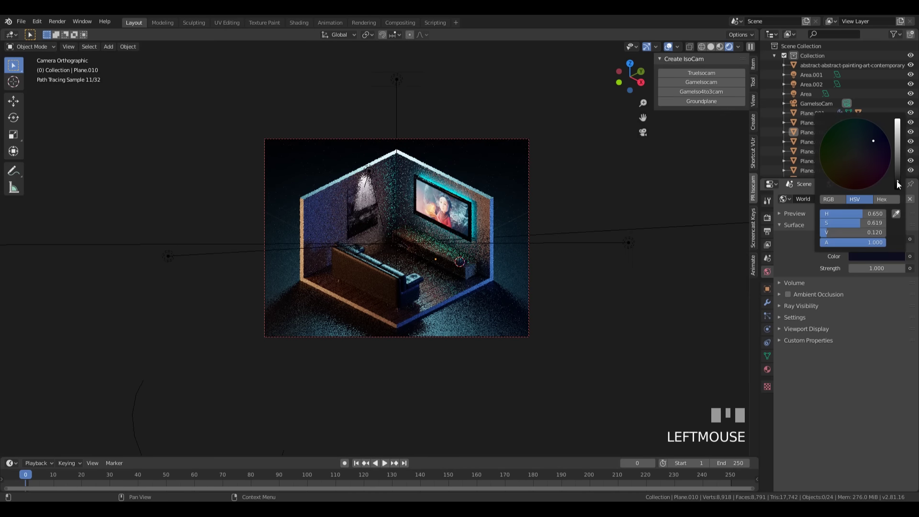
{"action": "left_click_drag", "start_coordinate": [897, 185], "coordinate": [898, 164]}
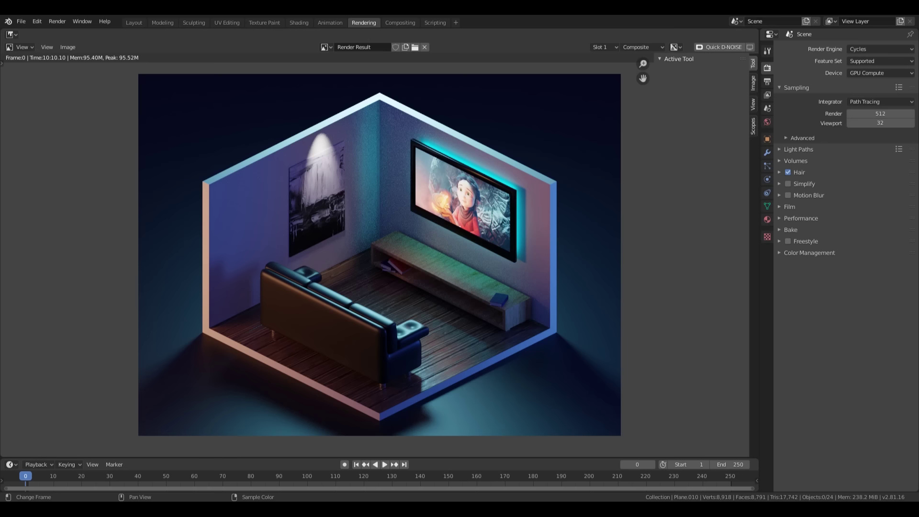
Examine the final render up close around the TV stand, the books and the wall for remaining noise
{"action": "scroll", "coordinate": [388, 263], "scroll_direction": "up", "scroll_amount": 3}
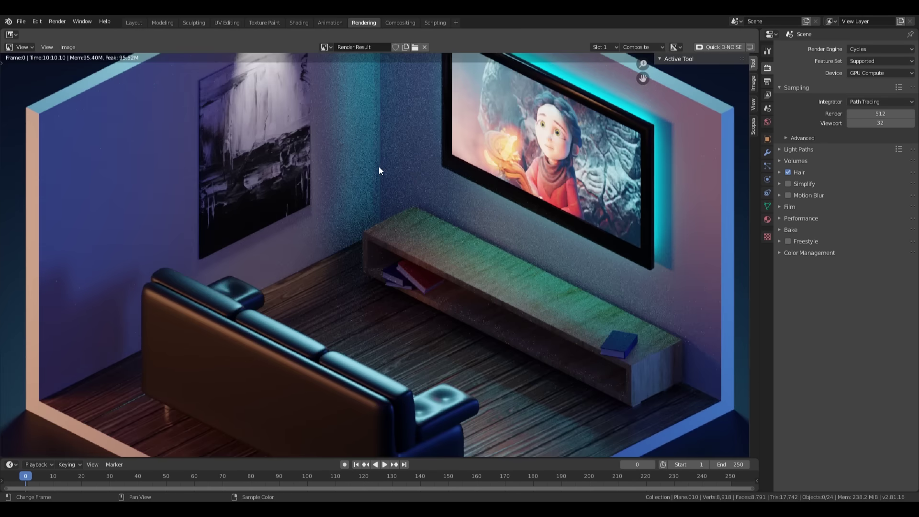
{"action": "scroll", "coordinate": [409, 201], "scroll_direction": "down", "scroll_amount": 2}
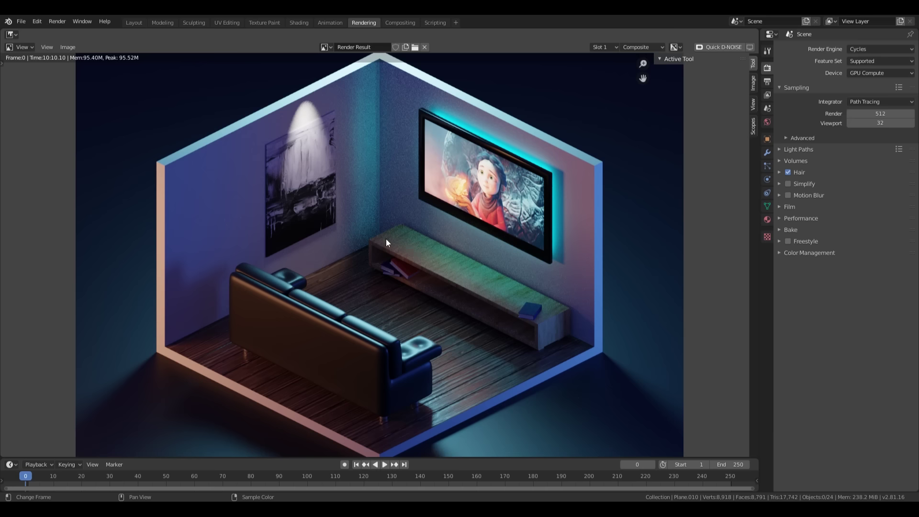
{"action": "scroll", "coordinate": [392, 230], "scroll_direction": "down", "scroll_amount": 1}
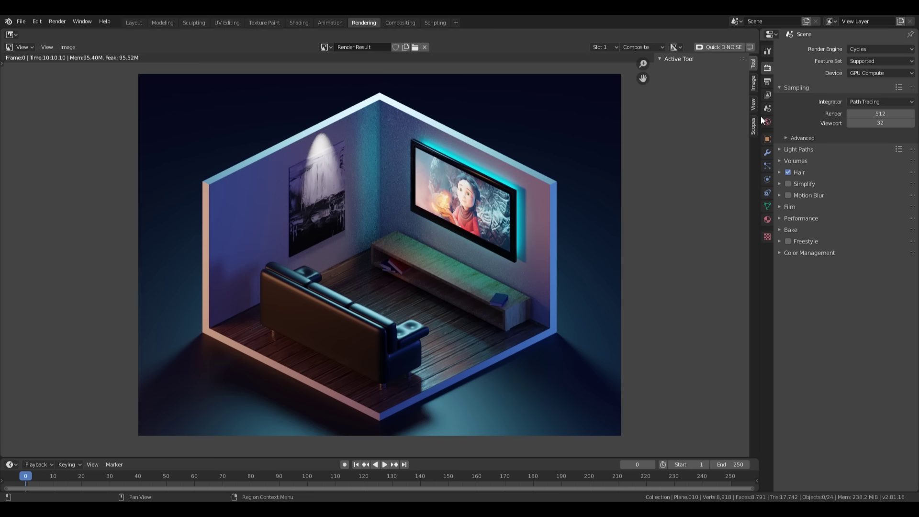
Open the view layer settings that hold the render passes and denoising options
{"action": "left_click", "coordinate": [767, 96]}
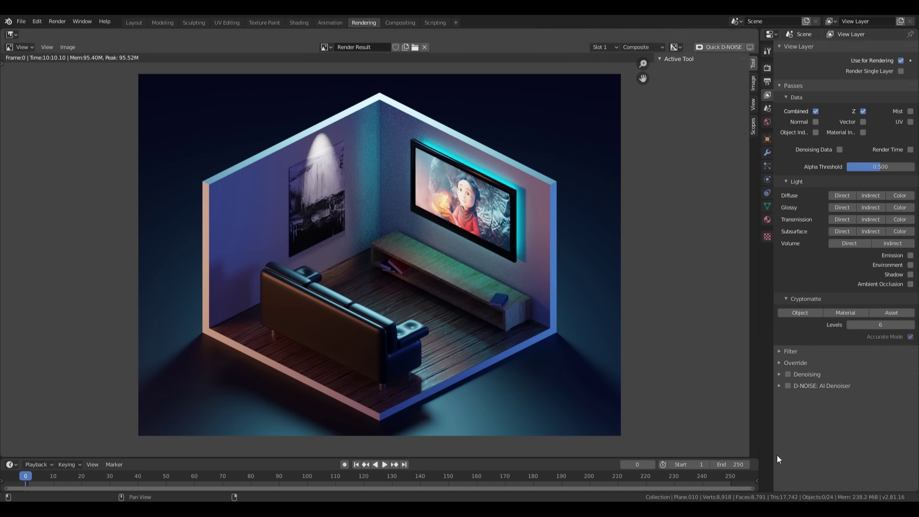